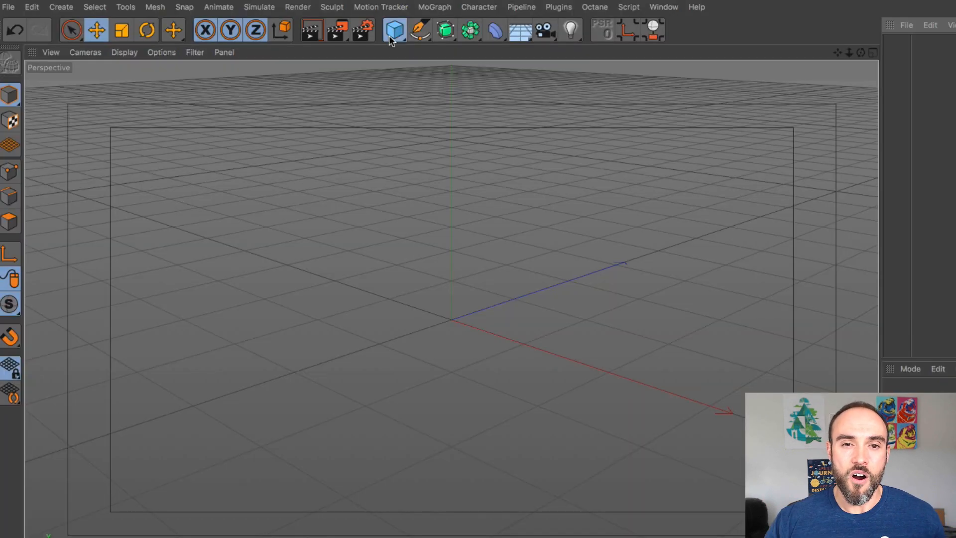
Step: Try out a cube primitive with its X size reduced to 129 cm, and delete the cube
{"action": "left_click", "coordinate": [390, 35]}
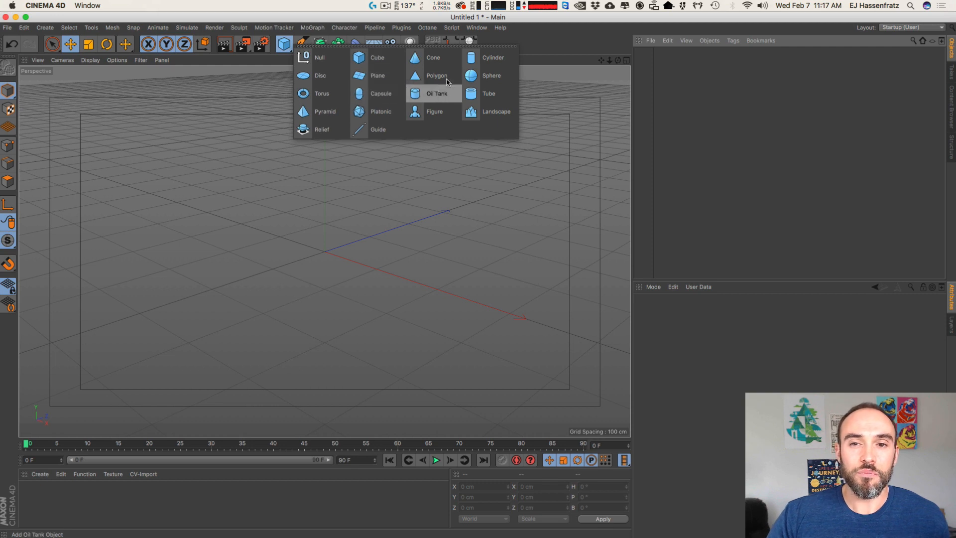
{"action": "left_click", "coordinate": [379, 59]}
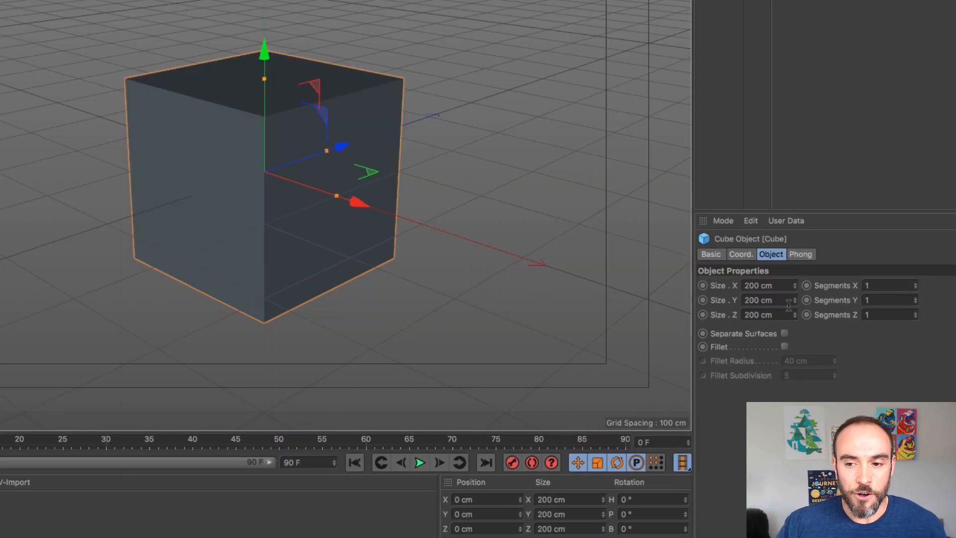
{"action": "mouse_move", "coordinate": [794, 285]}
{"action": "left_mouse_down"}
{"action": "mouse_move", "coordinate": [793, 339]}
{"action": "mouse_move", "coordinate": [797, 213]}
{"action": "mouse_move", "coordinate": [790, 345]}
{"action": "mouse_move", "coordinate": [794, 247]}
{"action": "mouse_move", "coordinate": [829, 247]}
{"action": "mouse_move", "coordinate": [811, 371]}
{"action": "mouse_move", "coordinate": [805, 217]}
{"action": "mouse_move", "coordinate": [818, 361]}
{"action": "mouse_move", "coordinate": [805, 235]}
{"action": "mouse_move", "coordinate": [794, 294]}
{"action": "left_mouse_up"}
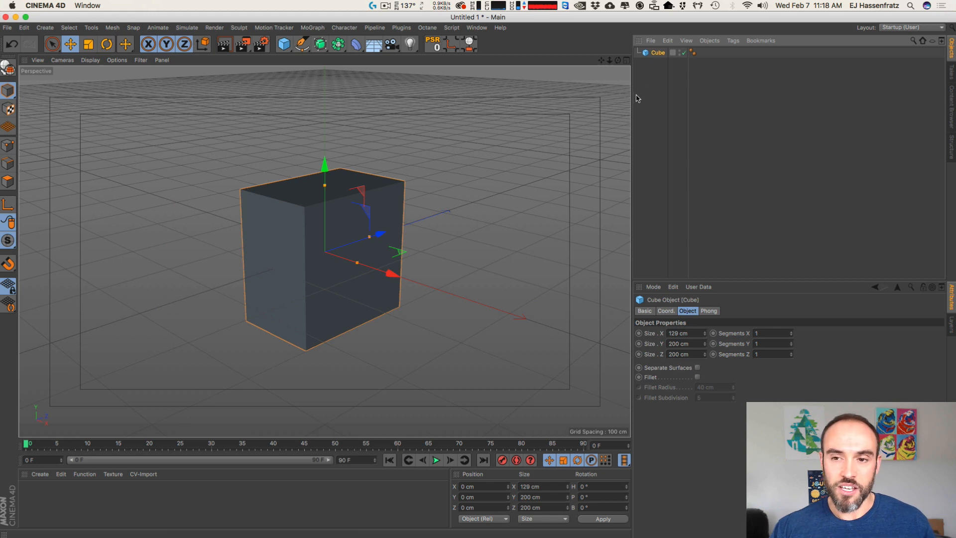
{"action": "key", "text": "BackSpace"}
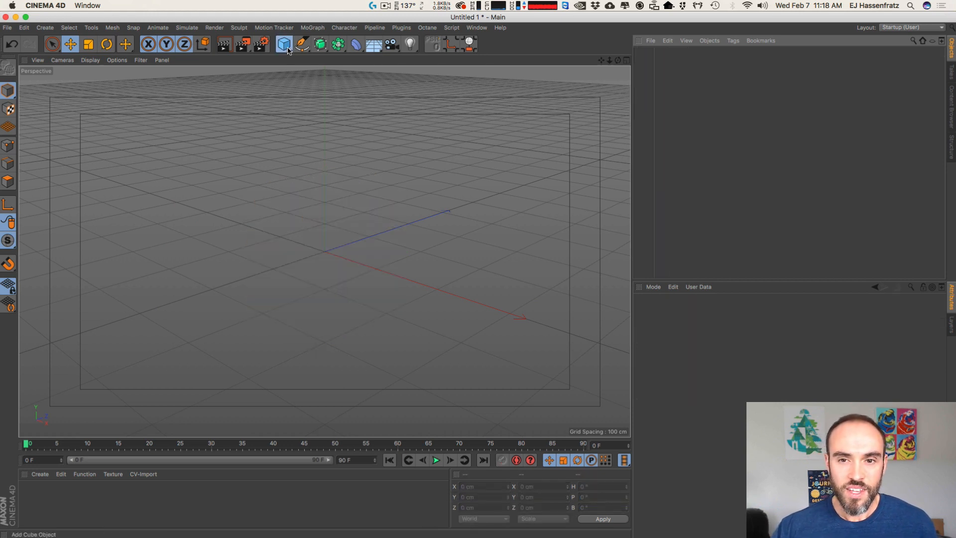
Step: Add a cylinder primitive to inspect its cap settings, and delete the cylinder
{"action": "left_click_drag", "start_coordinate": [288, 50], "coordinate": [491, 58]}
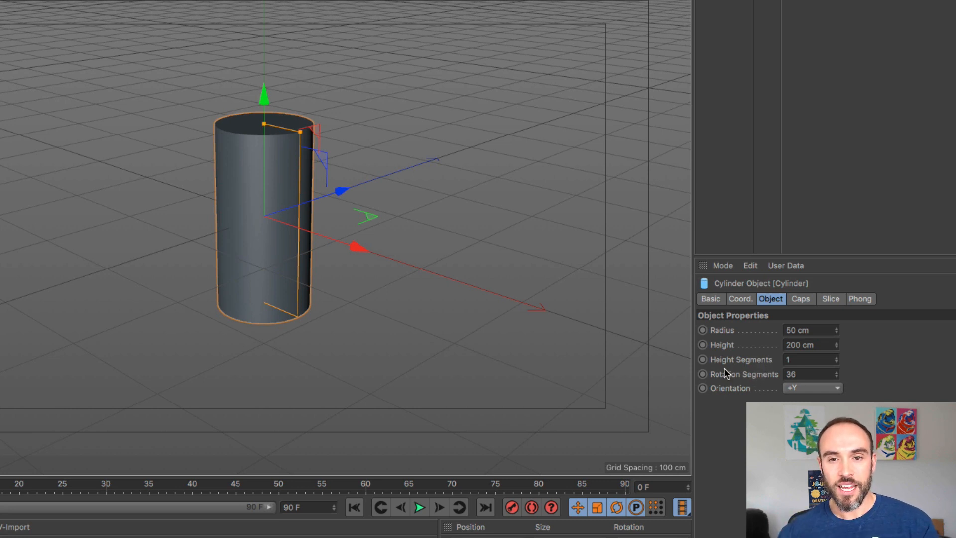
{"action": "left_click", "coordinate": [803, 300]}
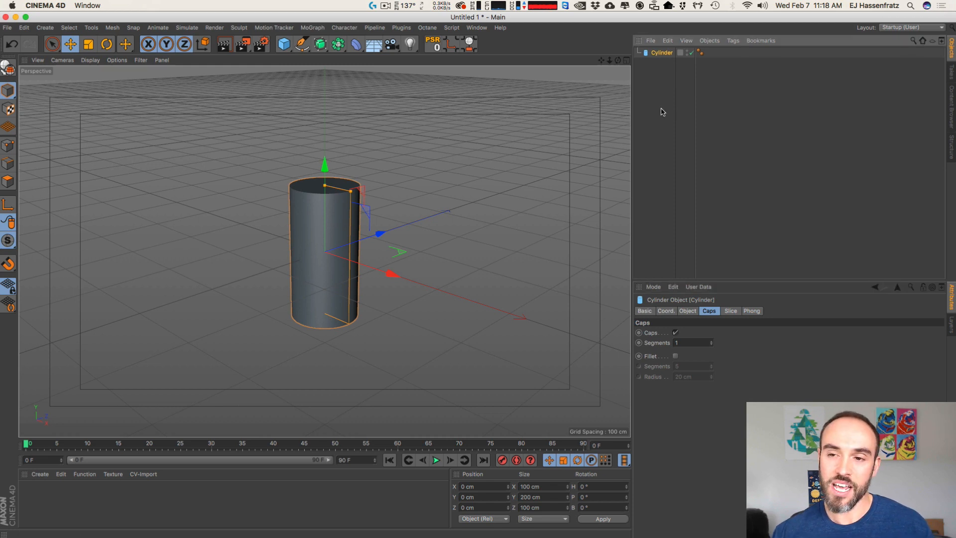
{"action": "key", "text": "Delete"}
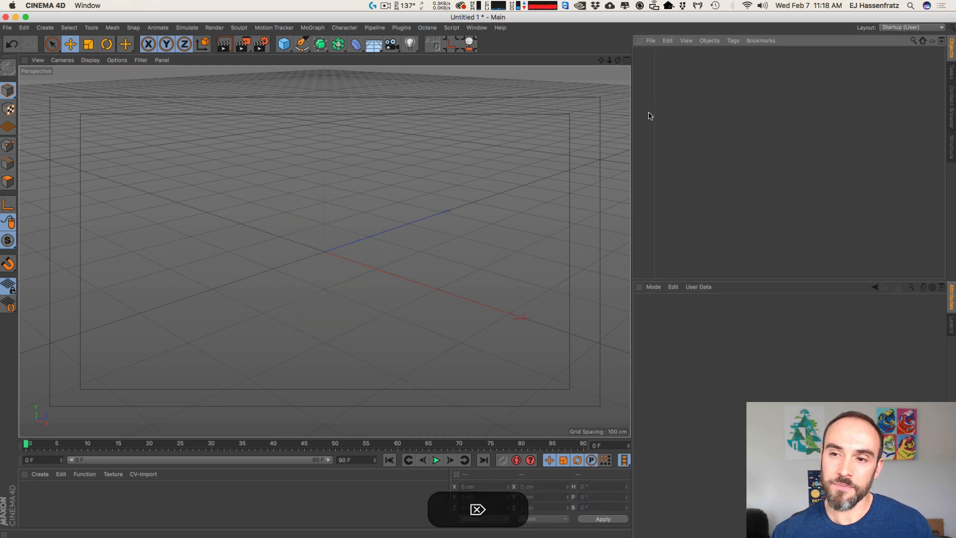
Step: Add a cube primitive to the empty scene
{"action": "left_click", "coordinate": [284, 50]}
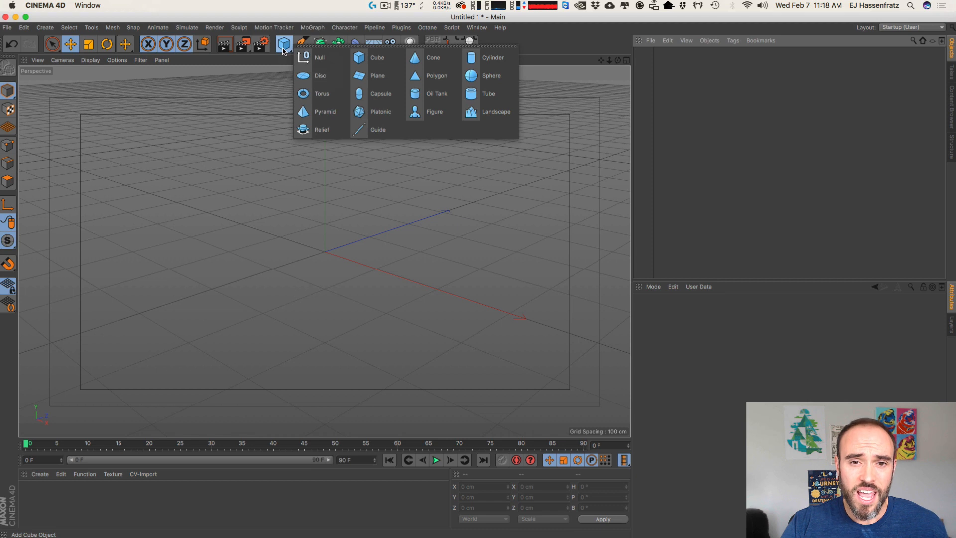
{"action": "left_click", "coordinate": [382, 59]}
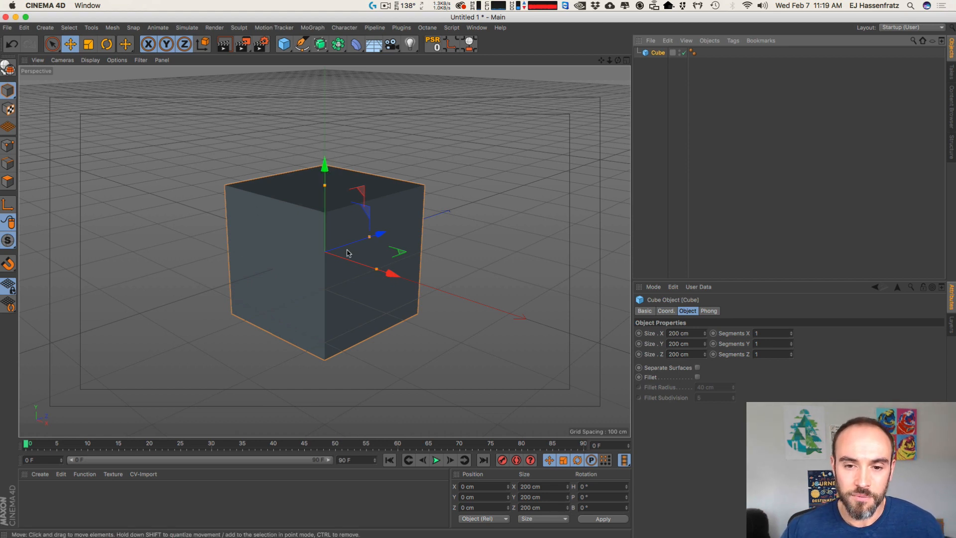
Step: Try moving the cube freely and along its X, Y and Z axes, undoing each move
{"action": "left_click_drag", "start_coordinate": [418, 252], "coordinate": [403, 245]}
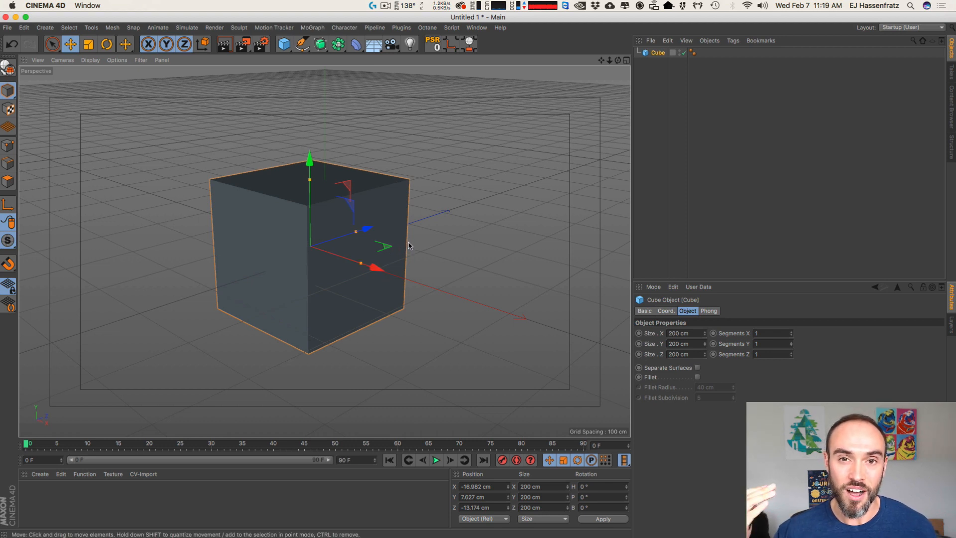
{"action": "key", "text": "super+z"}
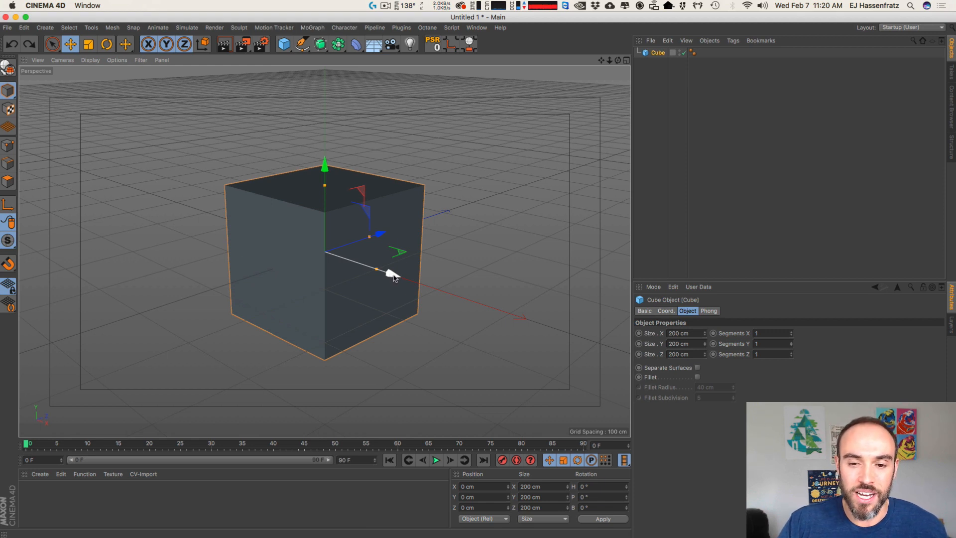
{"action": "left_click_drag", "start_coordinate": [392, 274], "coordinate": [452, 294]}
{"action": "key", "text": "super+z"}
{"action": "key", "text": "super+z"}
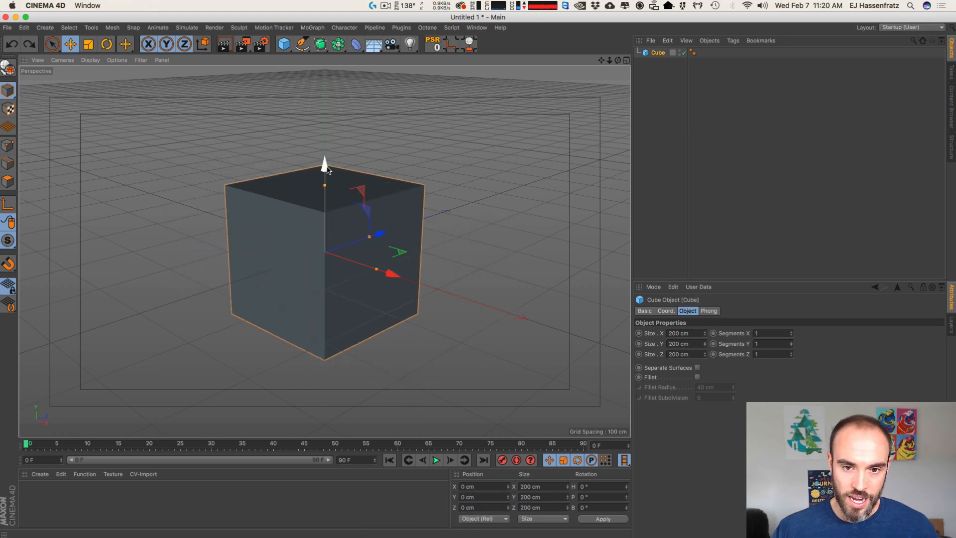
{"action": "left_click_drag", "start_coordinate": [324, 166], "coordinate": [329, 130]}
{"action": "key", "text": "super+z"}
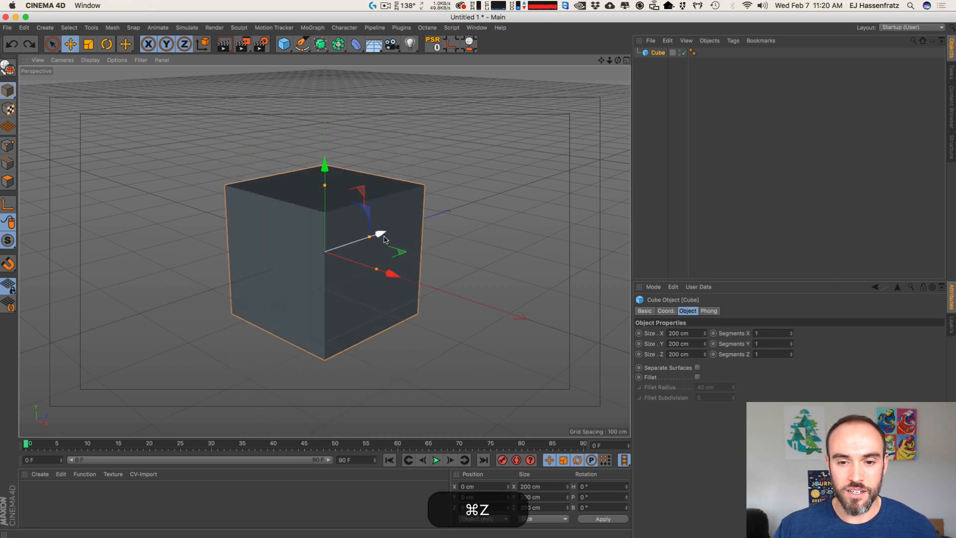
{"action": "left_click_drag", "start_coordinate": [380, 231], "coordinate": [398, 213]}
{"action": "key", "text": "super+z"}
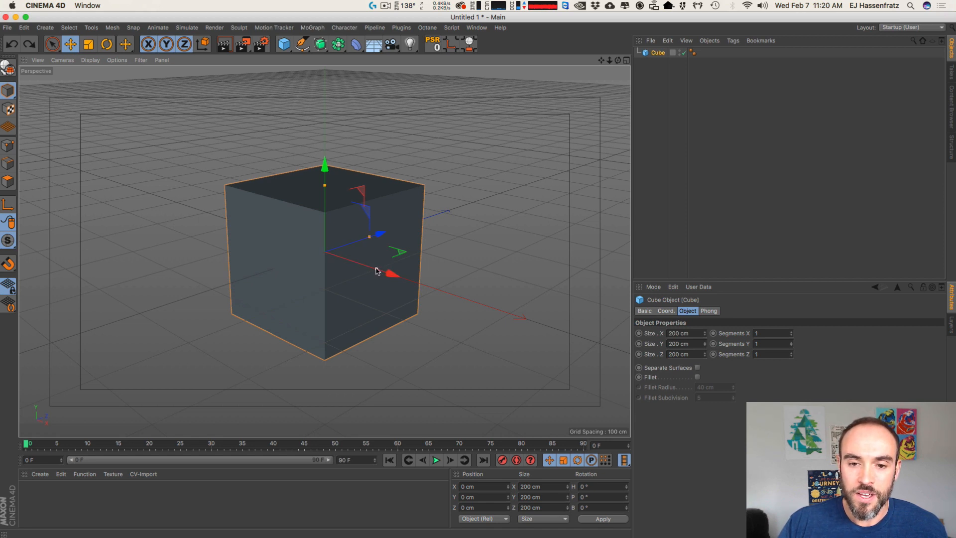
Step: Resize the cube interactively in the viewport to about 154 cm in X, 172 cm in Y and 159 cm in Z
{"action": "left_click_drag", "start_coordinate": [377, 271], "coordinate": [402, 278]}
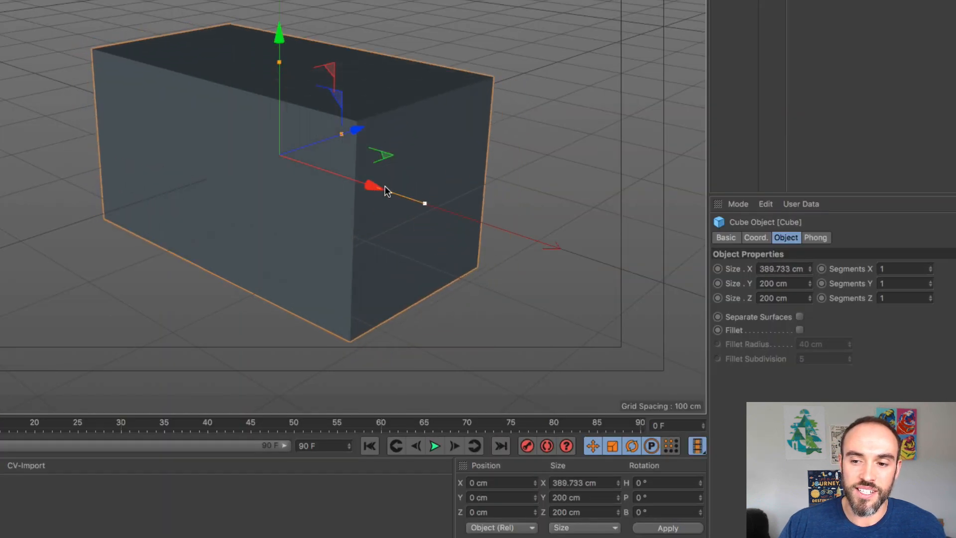
{"action": "left_click_drag", "start_coordinate": [386, 191], "coordinate": [356, 197]}
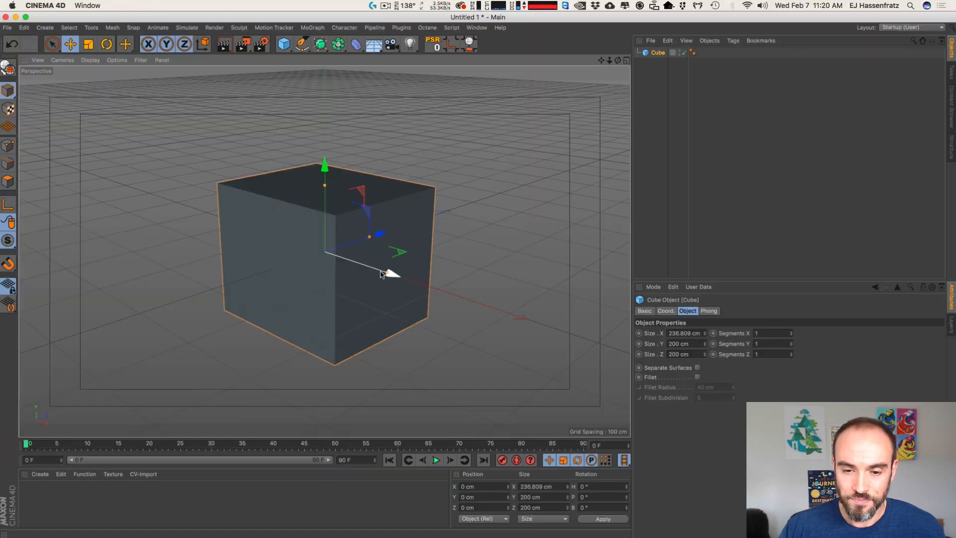
{"action": "left_click_drag", "start_coordinate": [366, 184], "coordinate": [326, 148]}
{"action": "mouse_move", "coordinate": [370, 237]}
{"action": "left_mouse_down"}
{"action": "mouse_move", "coordinate": [410, 224]}
{"action": "mouse_move", "coordinate": [389, 229]}
{"action": "mouse_move", "coordinate": [438, 230]}
{"action": "mouse_move", "coordinate": [363, 249]}
{"action": "mouse_move", "coordinate": [361, 241]}
{"action": "left_mouse_up"}
{"action": "left_click_drag", "start_coordinate": [320, 159], "coordinate": [324, 194]}
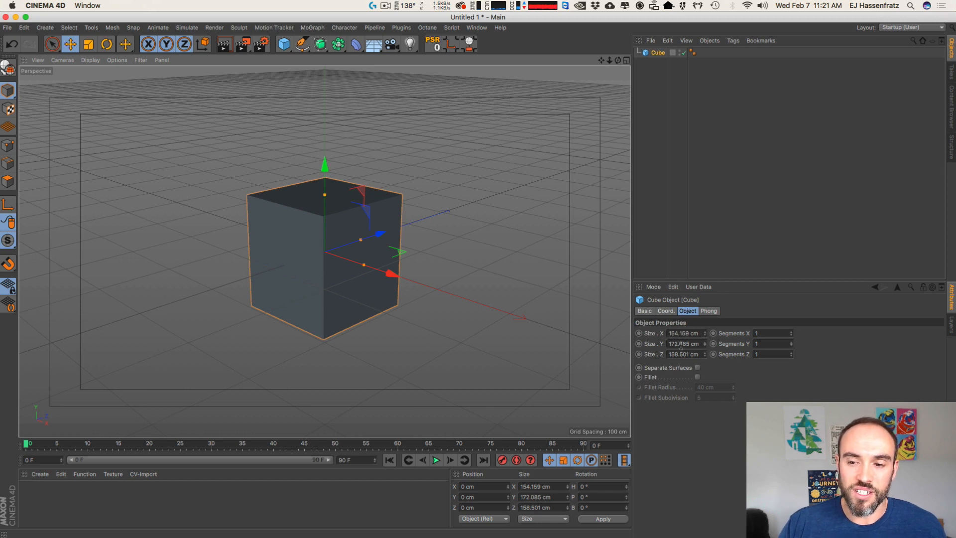
Step: Compare the cube's coordinate properties with its object size properties
{"action": "left_click", "coordinate": [667, 311]}
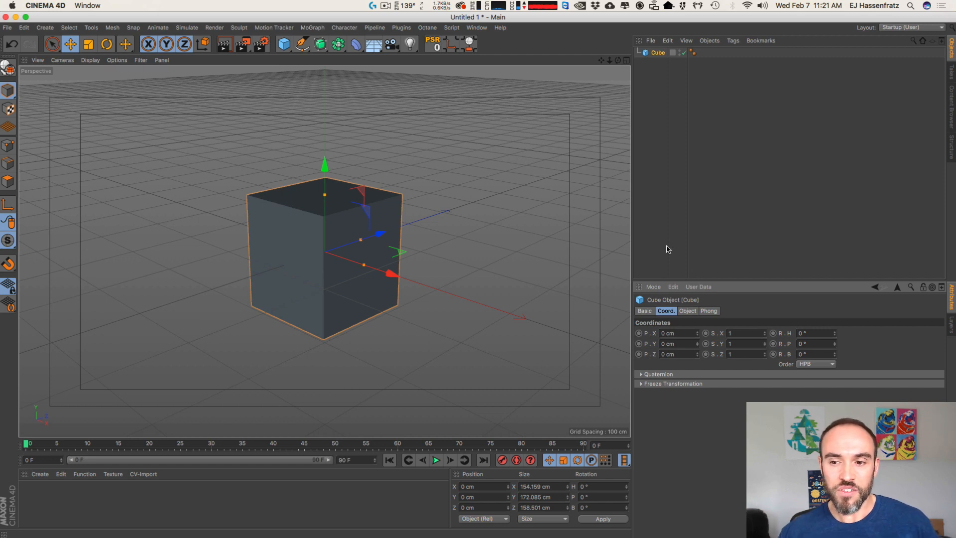
{"action": "left_click", "coordinate": [687, 311]}
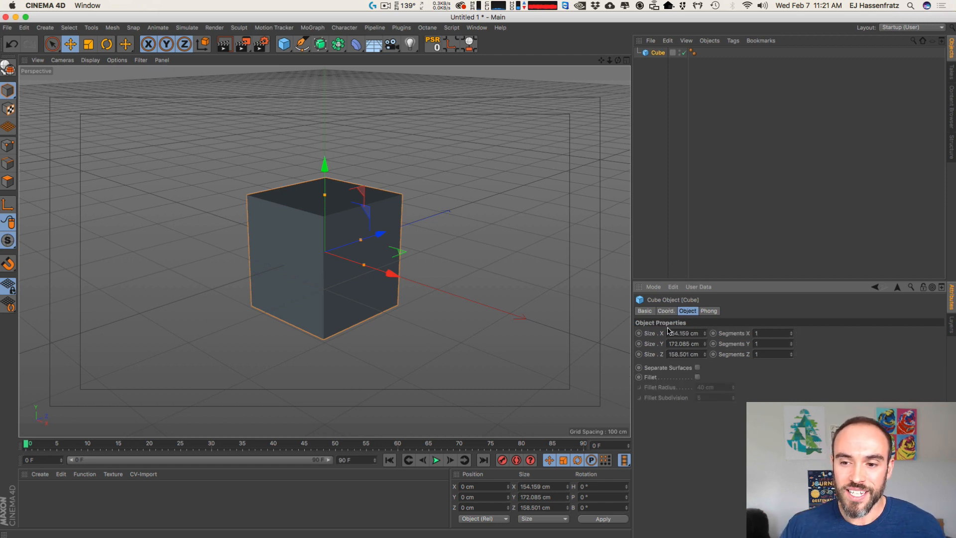
{"action": "left_click", "coordinate": [670, 312]}
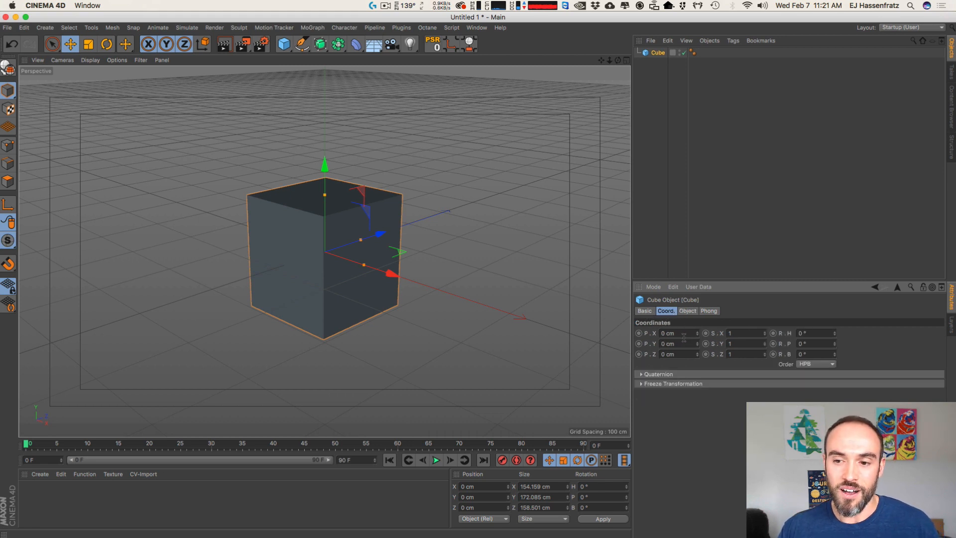
{"action": "left_click", "coordinate": [689, 311]}
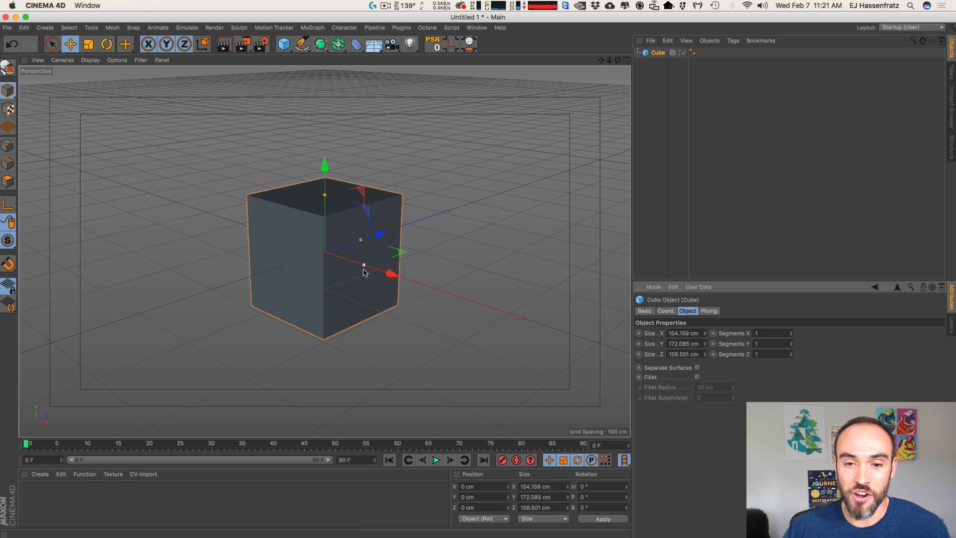
Step: Flatten the cube interactively into a slab about 282 cm in X, 20 cm in Y and 316 cm in Z
{"action": "left_click_drag", "start_coordinate": [364, 264], "coordinate": [408, 241]}
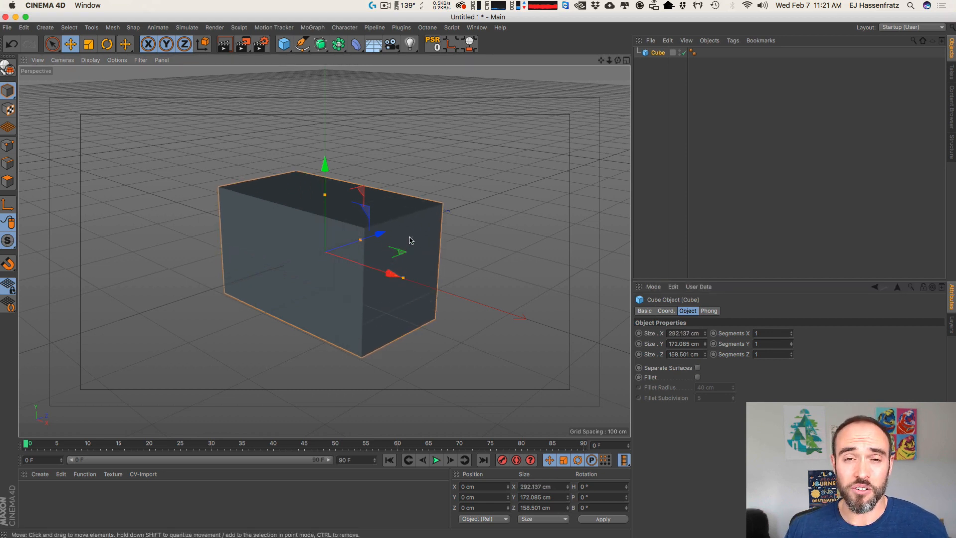
{"action": "left_click_drag", "start_coordinate": [325, 195], "coordinate": [397, 234]}
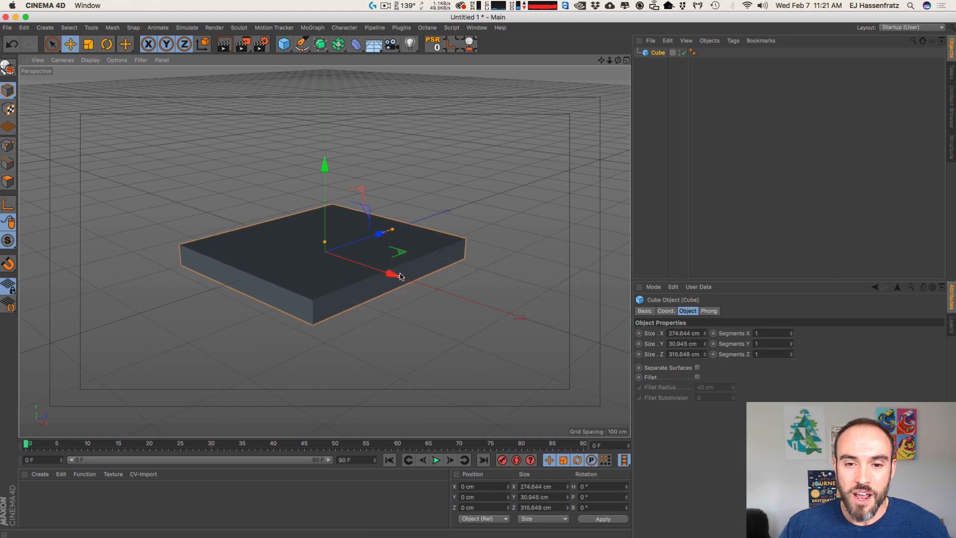
{"action": "left_click_drag", "start_coordinate": [322, 248], "coordinate": [325, 245]}
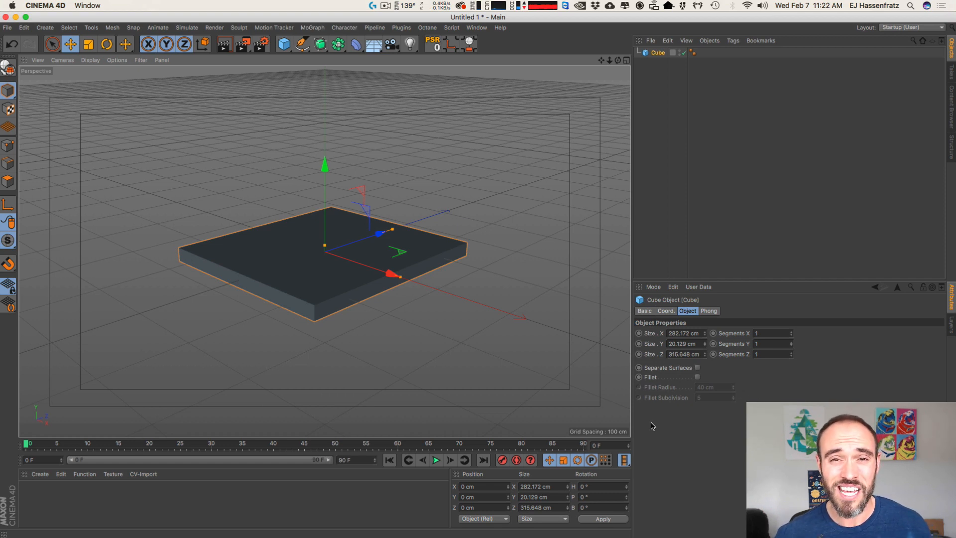
Step: Set the slab's exact size to 200 cm in X, 10 cm in Y and 200 cm in Z
{"action": "left_click", "coordinate": [694, 332]}
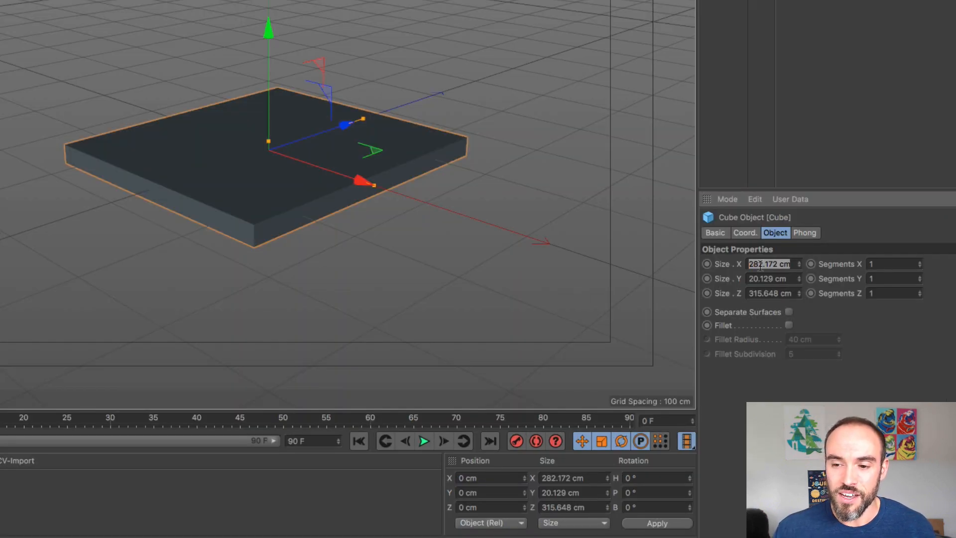
{"action": "type", "text": "200"}
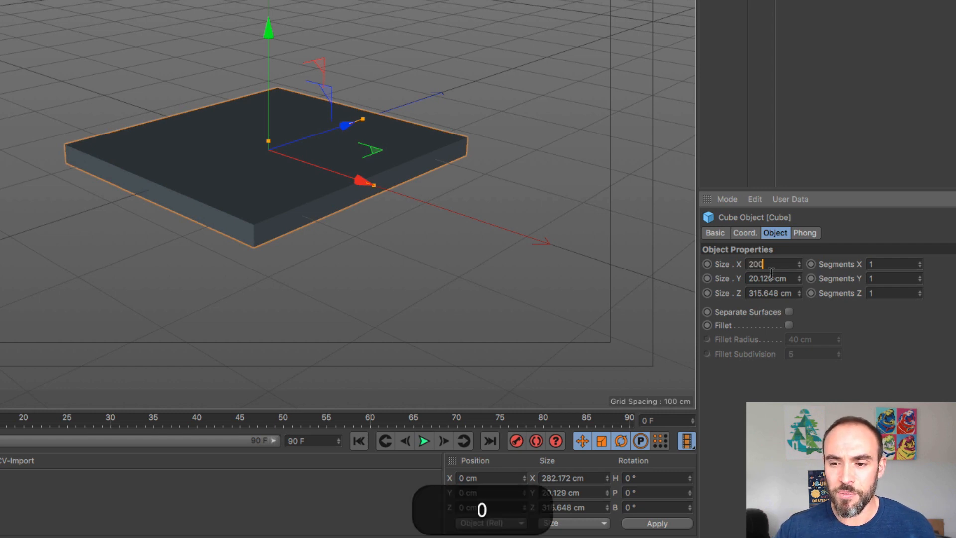
{"action": "key", "text": "Return"}
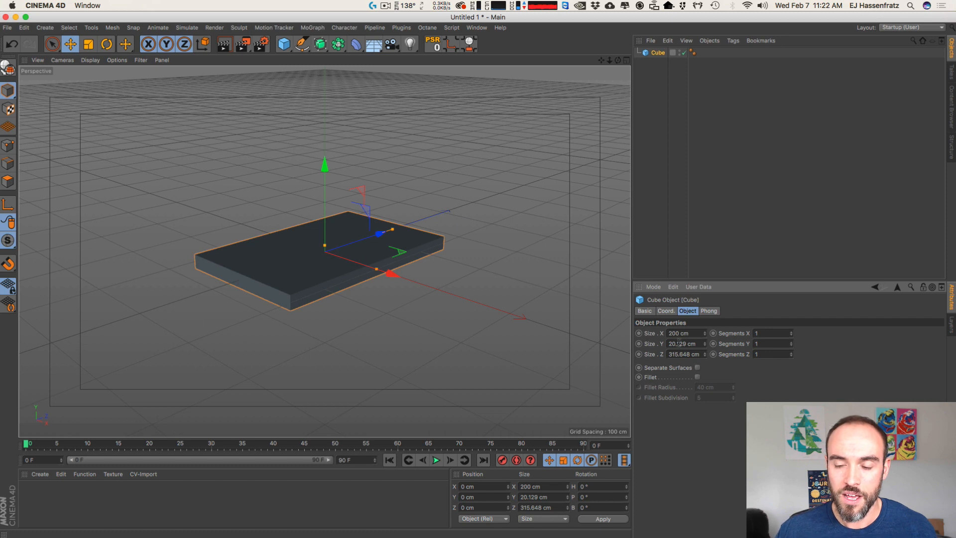
{"action": "left_click", "coordinate": [666, 353]}
{"action": "double_click", "coordinate": [697, 343]}
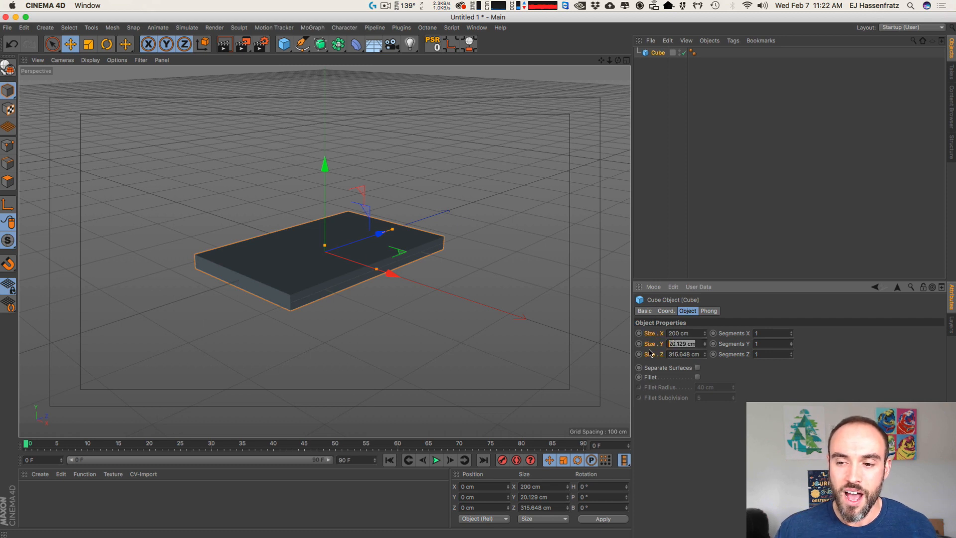
{"action": "type", "text": "10"}
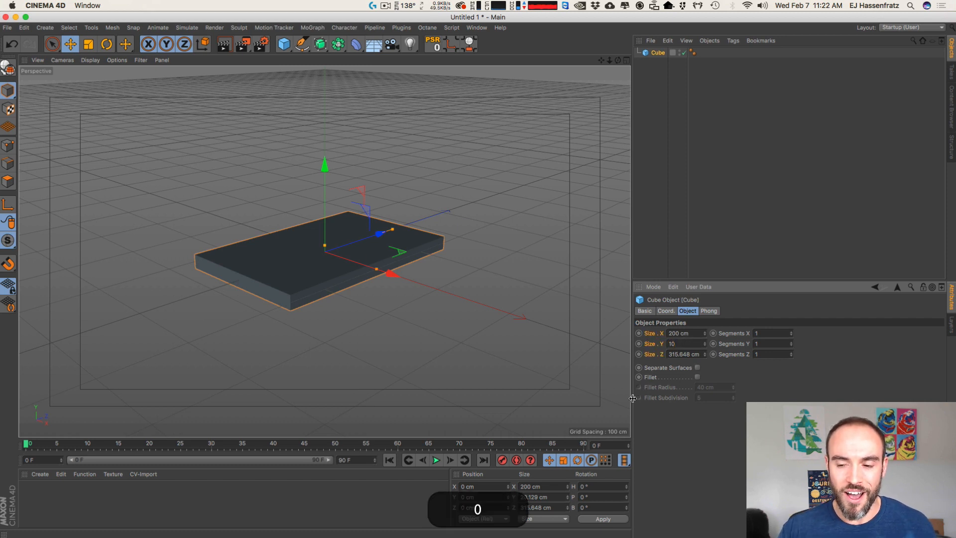
{"action": "key", "text": "Return"}
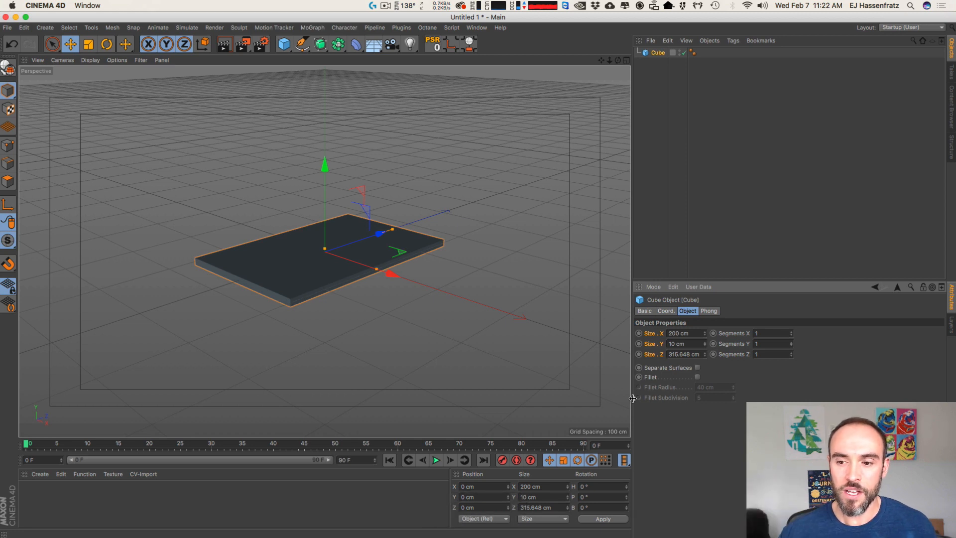
{"action": "double_click", "coordinate": [676, 354]}
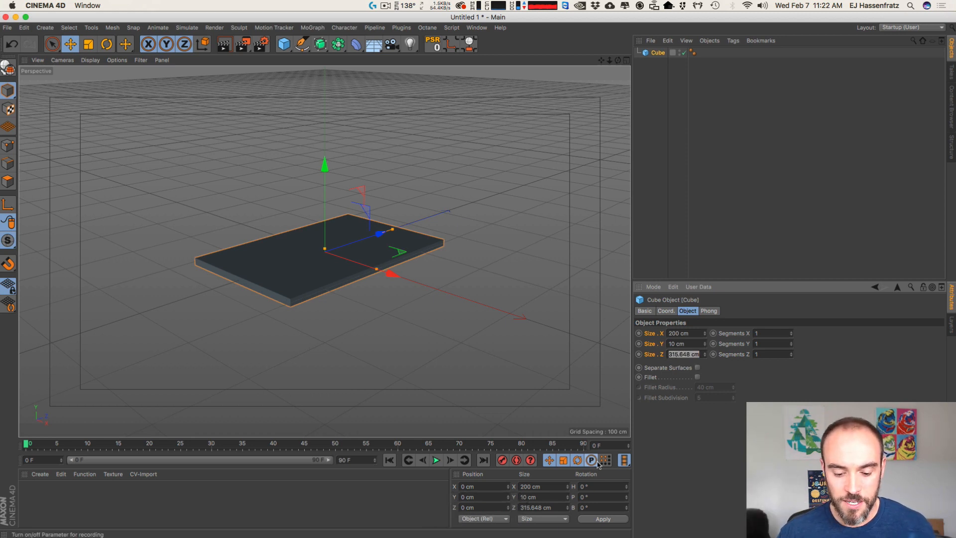
{"action": "type", "text": "200"}
{"action": "key", "text": "Return"}
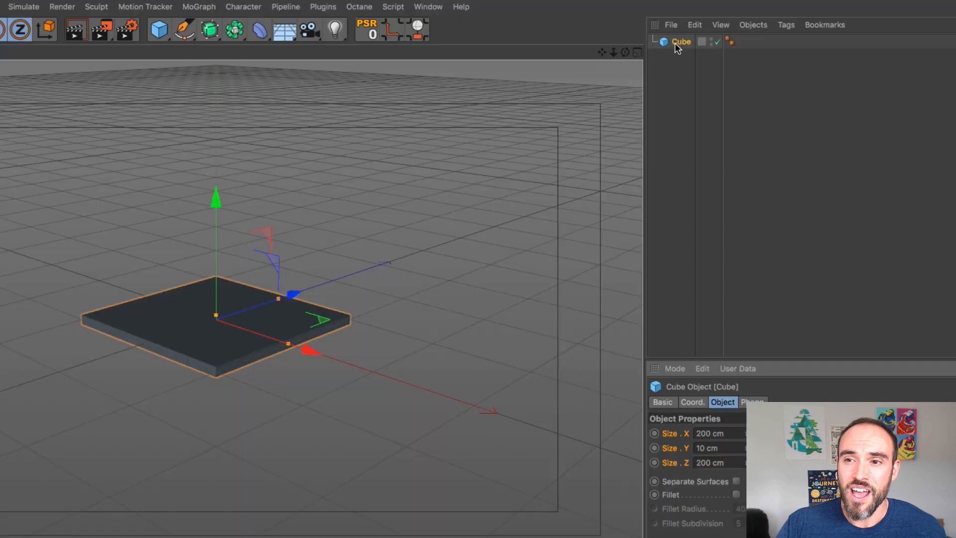
Step: Rename the cube as Floor
{"action": "double_click", "coordinate": [655, 53]}
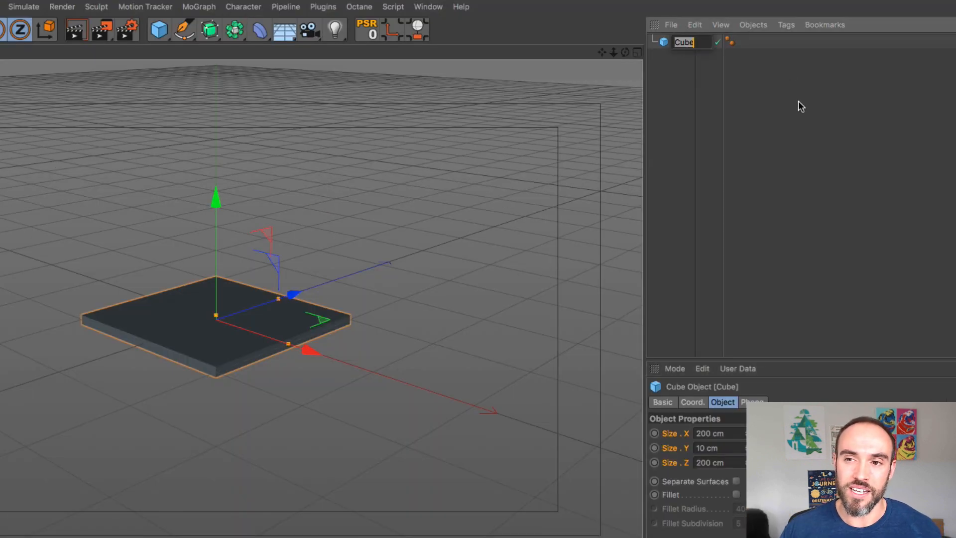
{"action": "key", "text": "shift"}
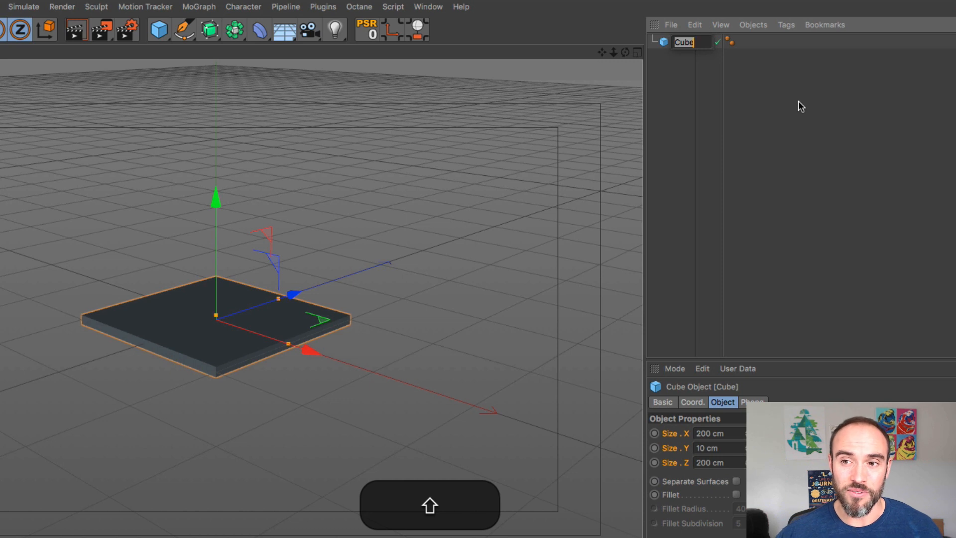
{"action": "type", "text": "Floor"}
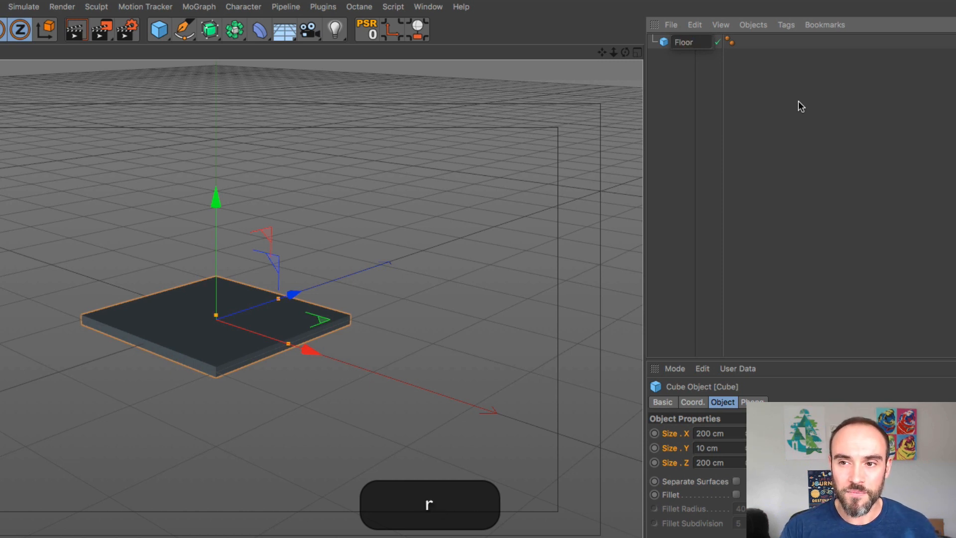
{"action": "key", "text": "Return"}
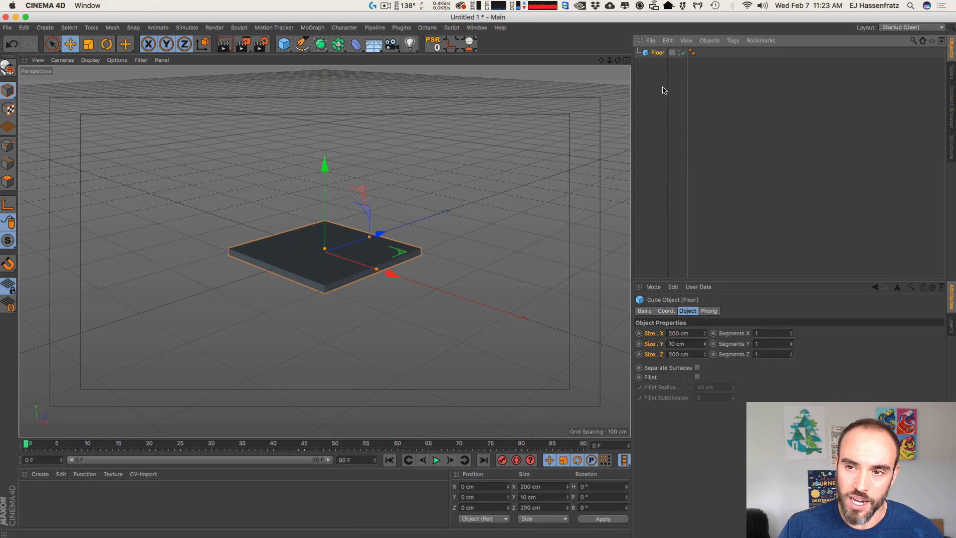
Step: Duplicate the Floor slab by copy and paste, raise the copy along Y, and delete it
{"action": "key", "text": "super+c"}
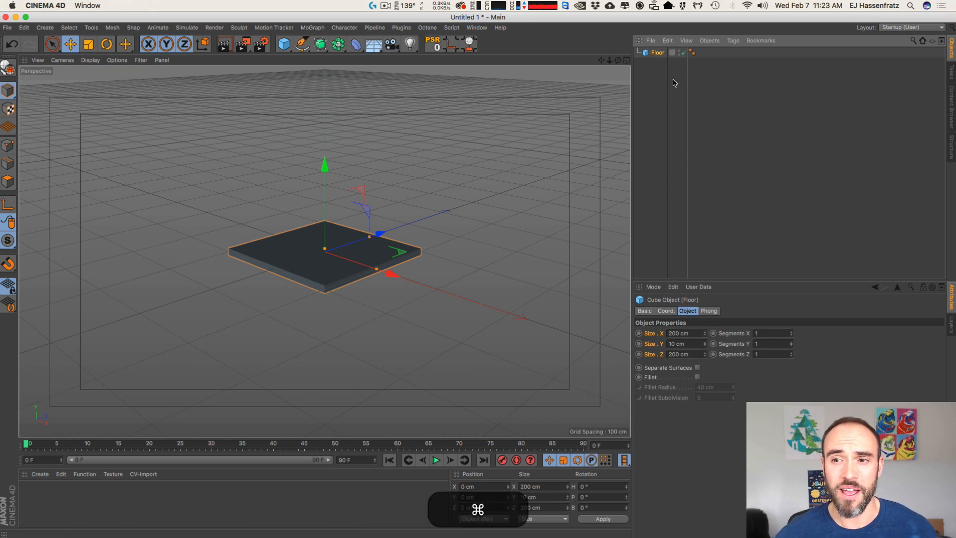
{"action": "key", "text": "super+v"}
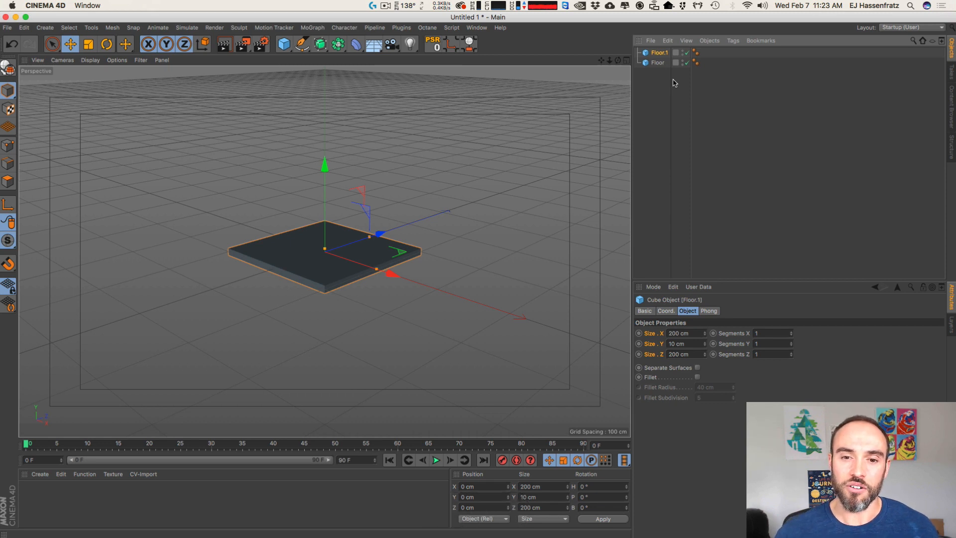
{"action": "left_click_drag", "start_coordinate": [324, 164], "coordinate": [344, 107]}
{"action": "left_click", "coordinate": [655, 53]}
{"action": "key", "text": "BackSpace"}
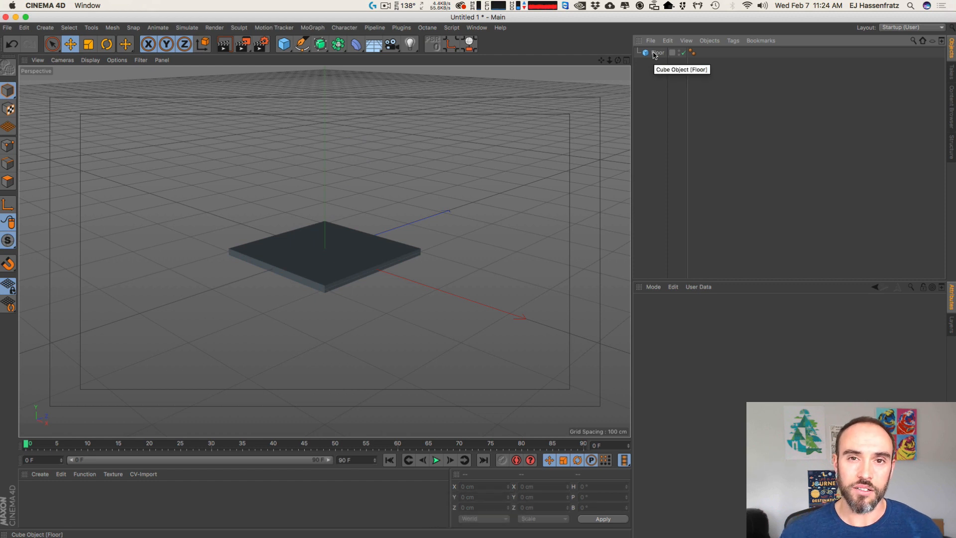
Step: Duplicate the Floor directly within the object list and delete that copy
{"action": "left_click", "coordinate": [655, 53]}
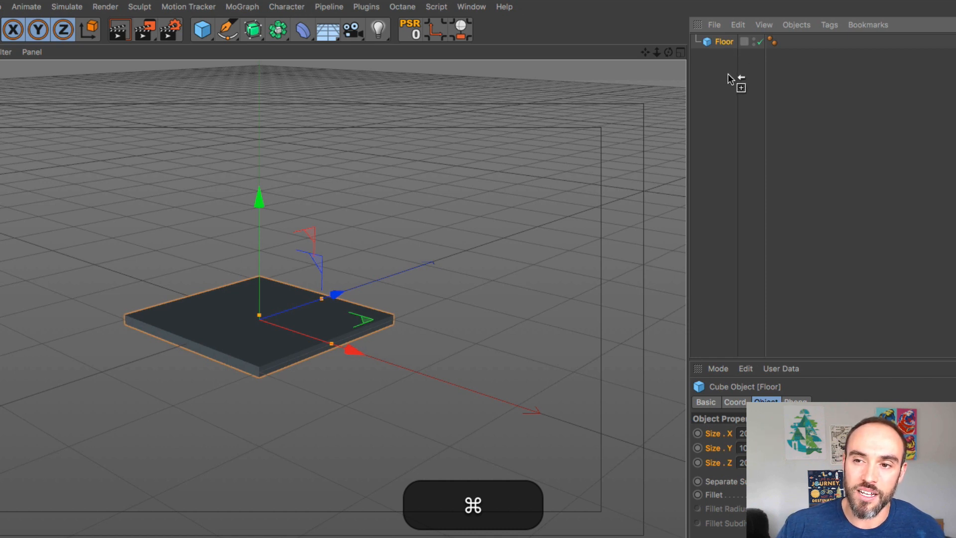
{"action": "left_click_drag", "start_coordinate": [725, 88], "coordinate": [715, 166], "text": "super"}
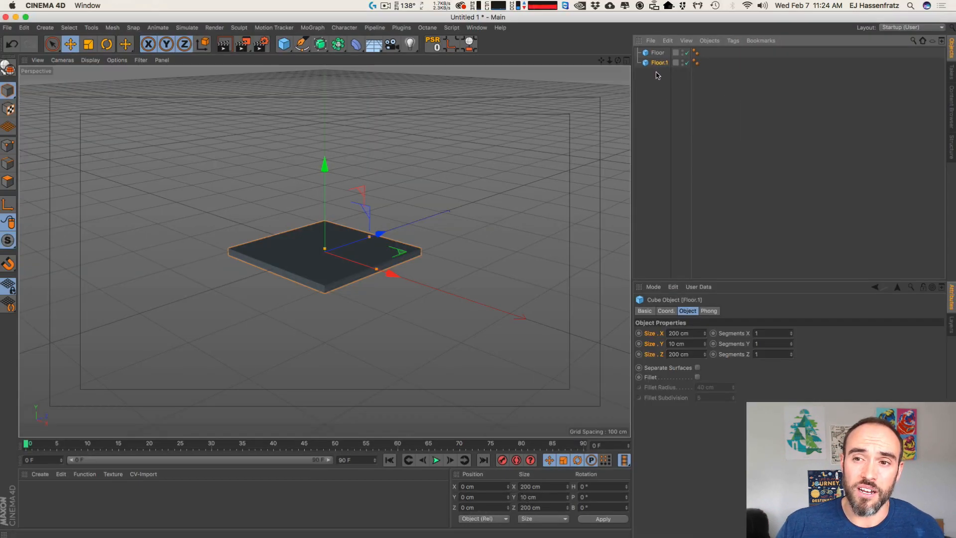
{"action": "key", "text": "BackSpace"}
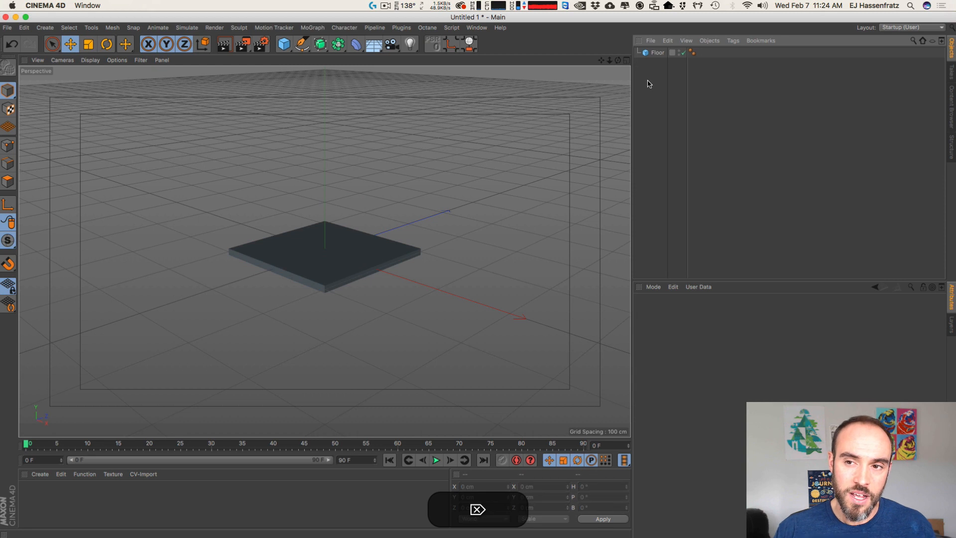
Step: Duplicate the Floor slab 200 cm upward along Y in the viewport and rename the copy as Ceiling
{"action": "left_click", "coordinate": [656, 53]}
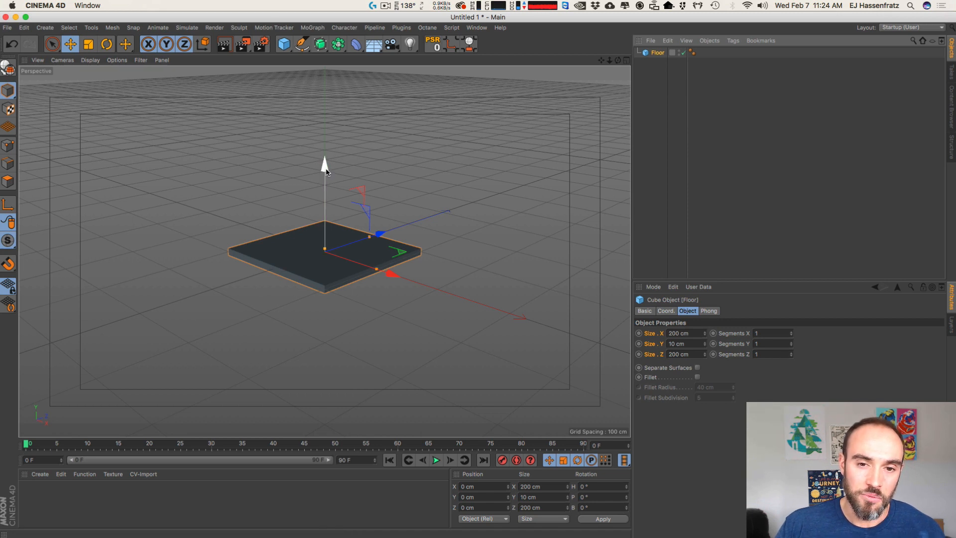
{"action": "key", "text": "super"}
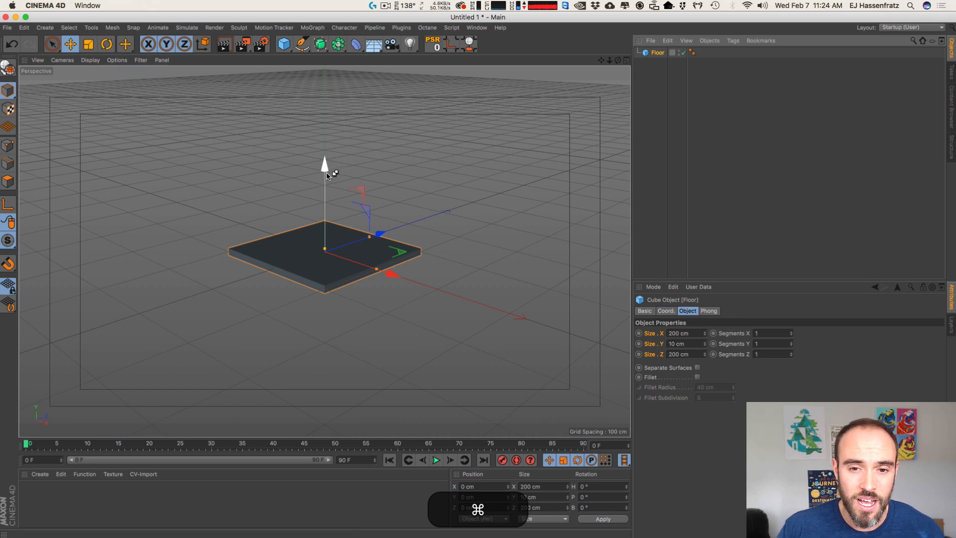
{"action": "left_click_drag", "start_coordinate": [326, 170], "coordinate": [337, 28], "text": "super"}
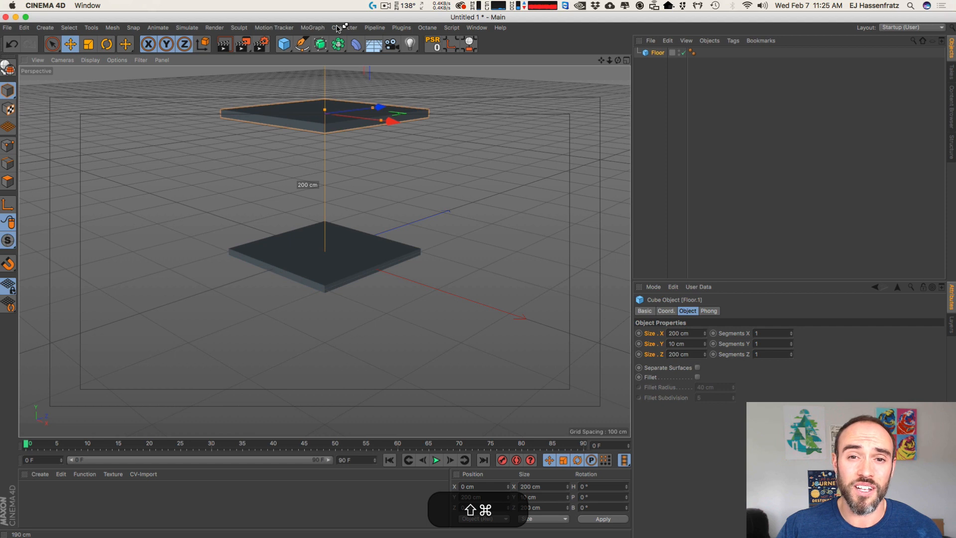
{"action": "left_click_drag", "start_coordinate": [337, 29], "coordinate": [338, 27], "text": "shift+super"}
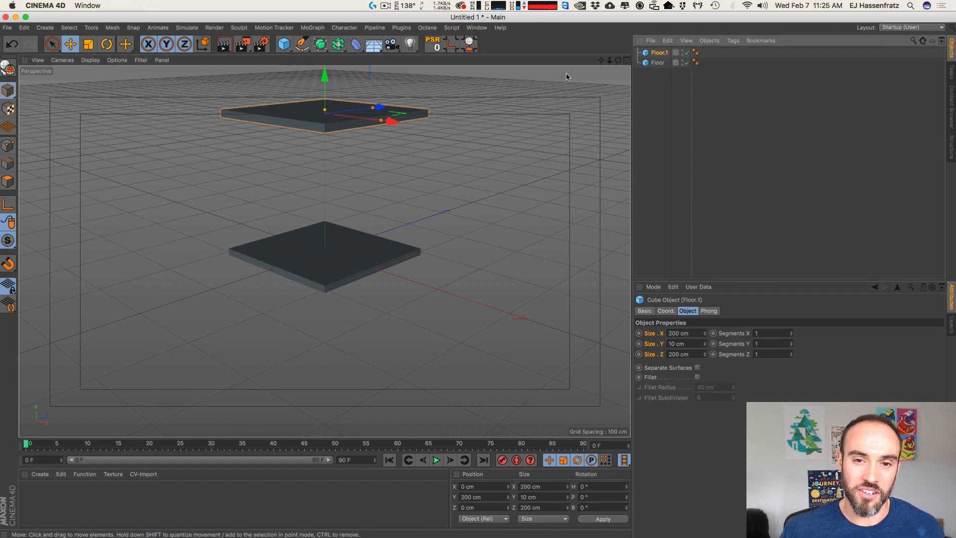
{"action": "double_click", "coordinate": [658, 52]}
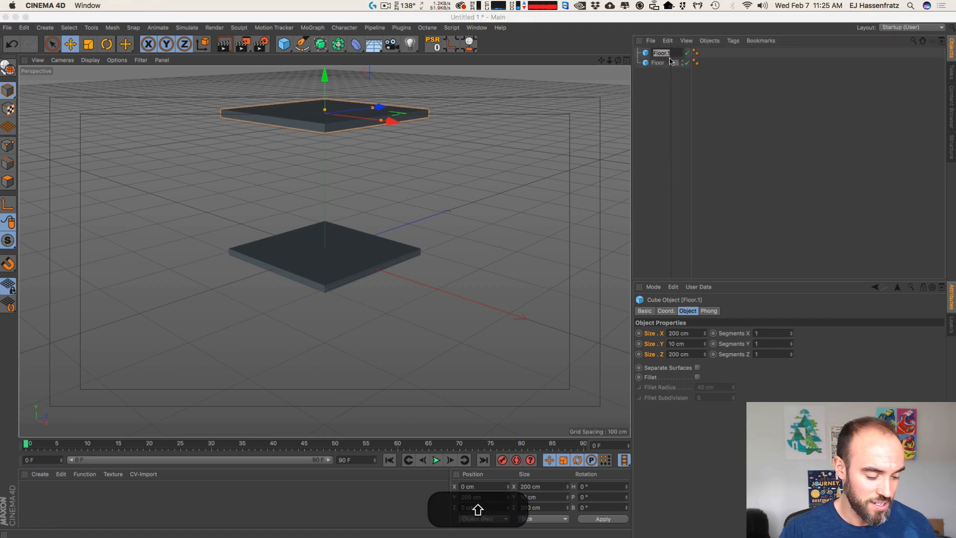
{"action": "type", "text": "Ceiling"}
{"action": "key", "text": "Return"}
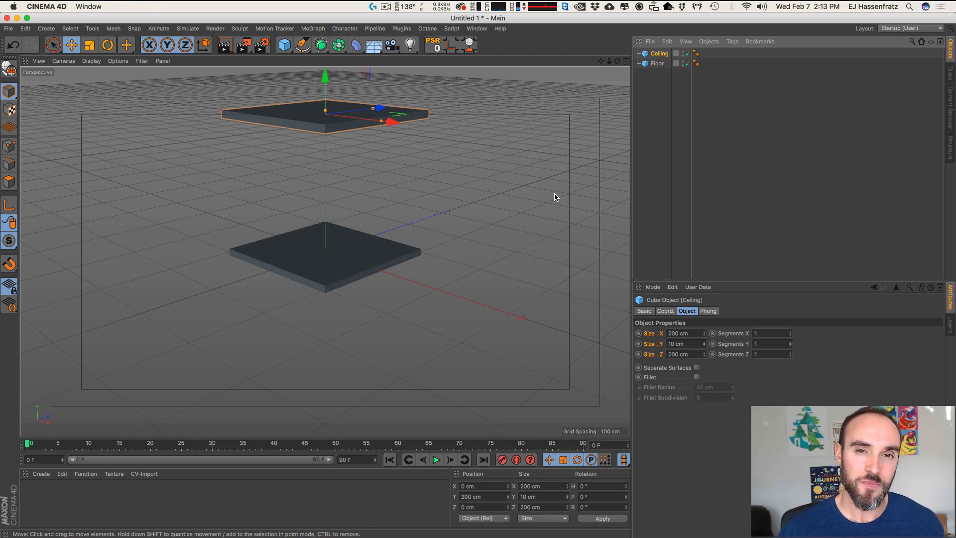
Step: Examine the floor and ceiling slabs from different angles and distances, including from underneath
{"action": "left_click_drag", "start_coordinate": [427, 149], "coordinate": [394, 172], "text": "alt"}
{"action": "key", "text": "2"}
{"action": "key", "text": "3"}
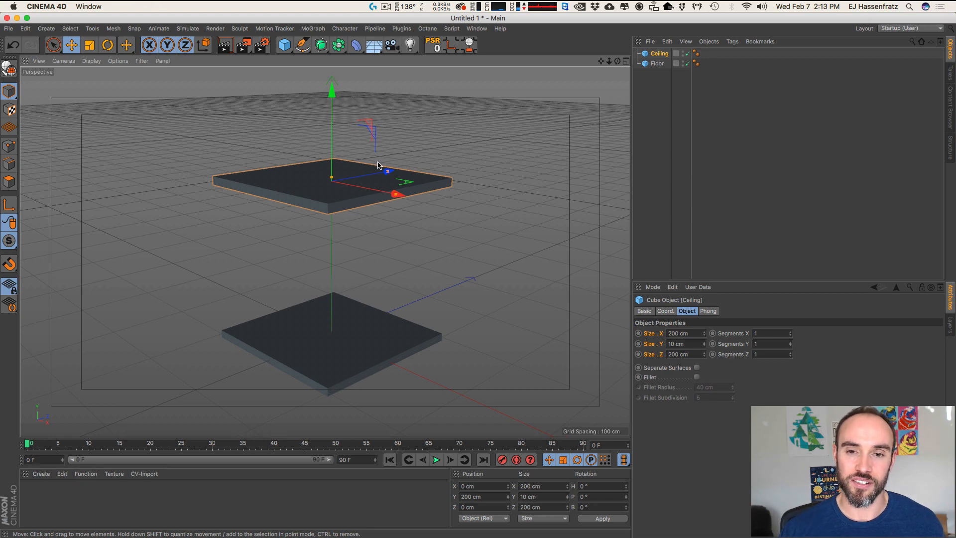
{"action": "key", "text": "3"}
{"action": "left_click_drag", "start_coordinate": [428, 228], "coordinate": [379, 362]}
{"action": "key", "text": "3"}
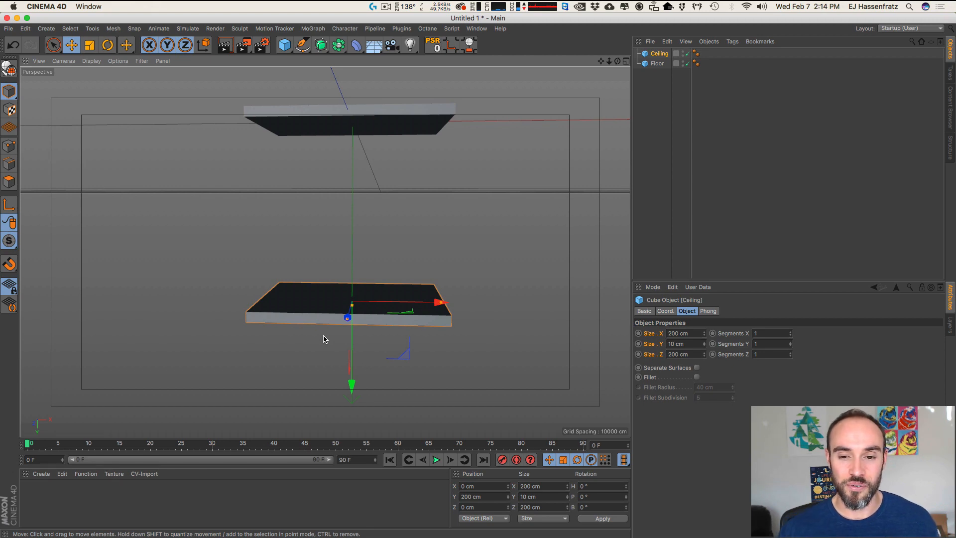
{"action": "left_click_drag", "start_coordinate": [399, 117], "coordinate": [320, 181]}
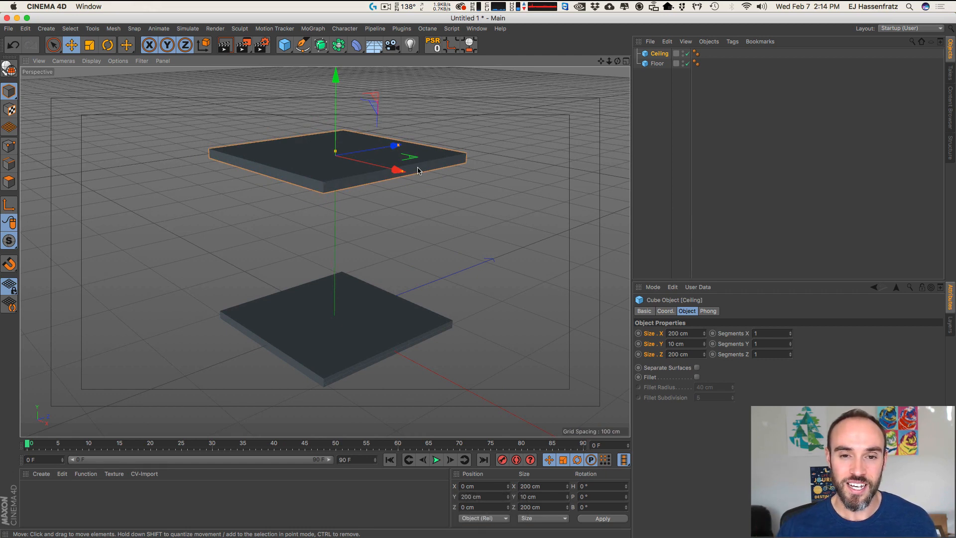
{"action": "left_click_drag", "start_coordinate": [343, 212], "coordinate": [331, 179]}
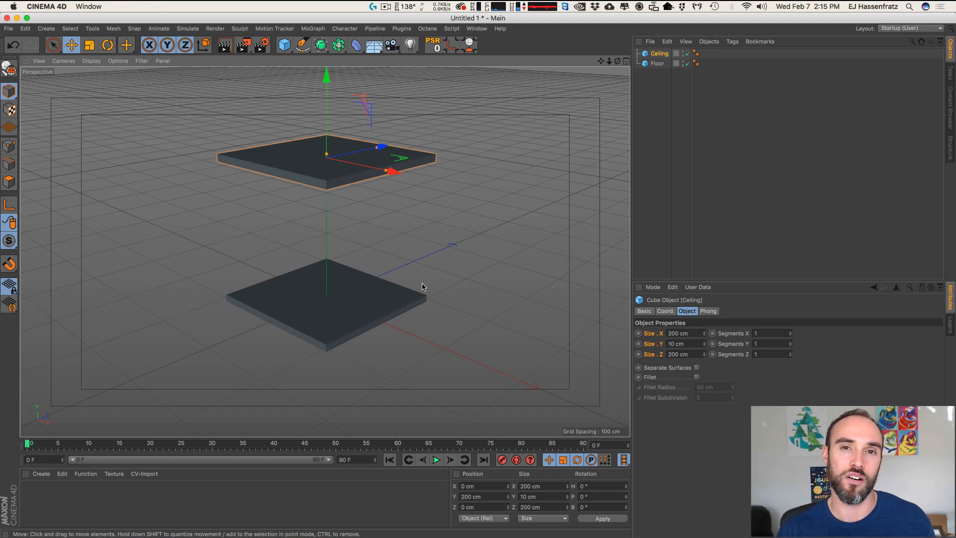
Step: Duplicate the Ceiling in the object list and lower the copy to 100 cm in Y, between the two slabs
{"action": "left_click", "coordinate": [657, 63]}
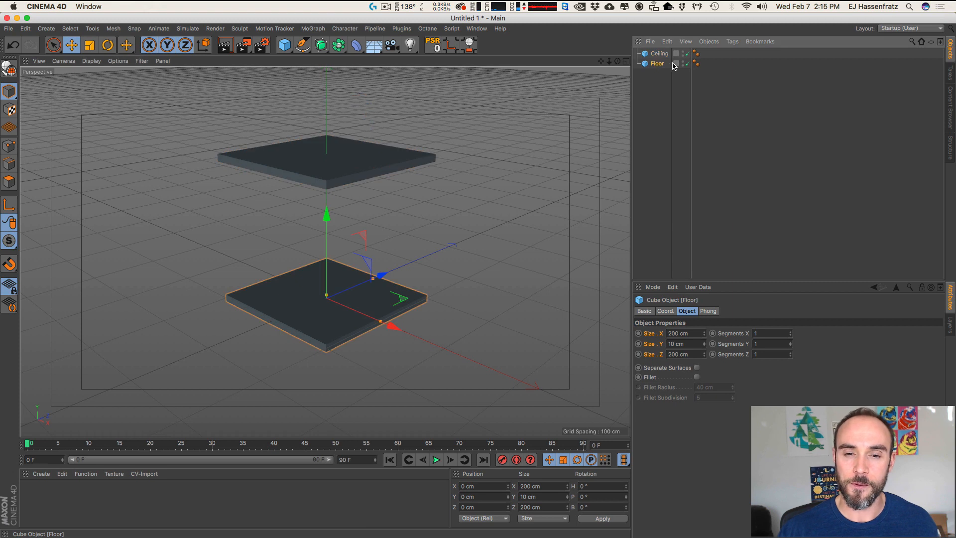
{"action": "left_click", "coordinate": [654, 55]}
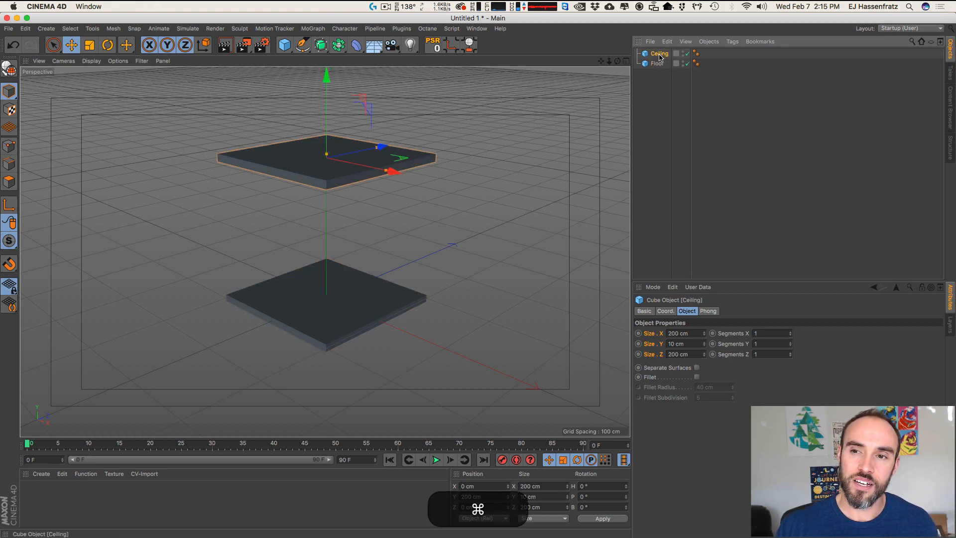
{"action": "left_click_drag", "start_coordinate": [660, 58], "coordinate": [662, 50], "text": "super"}
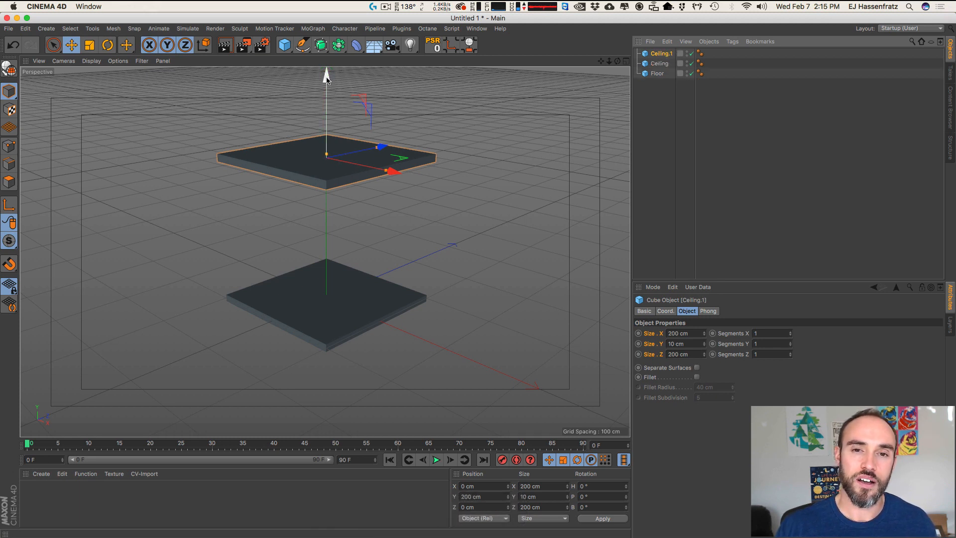
{"action": "left_click_drag", "start_coordinate": [327, 79], "coordinate": [334, 158]}
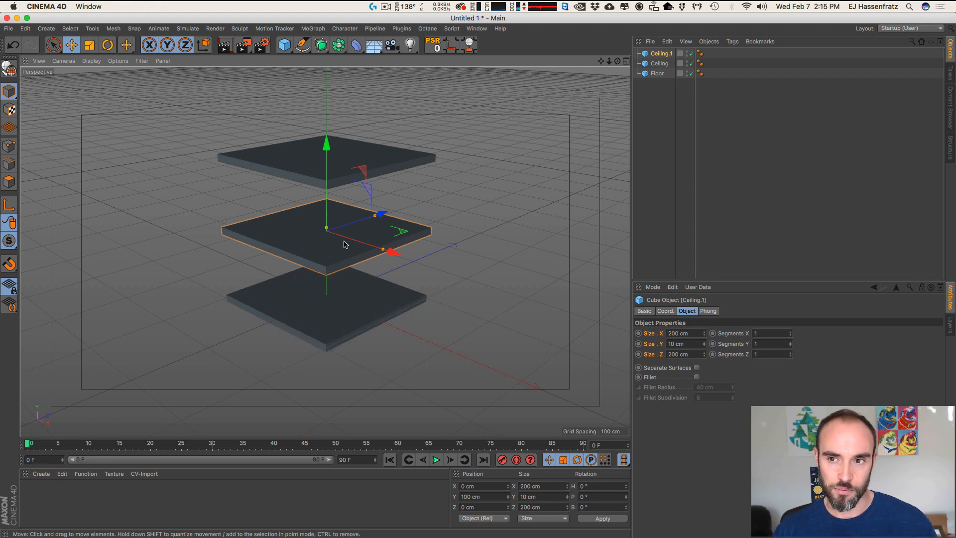
Step: Rename the middle slab as R Wall
{"action": "double_click", "coordinate": [664, 53]}
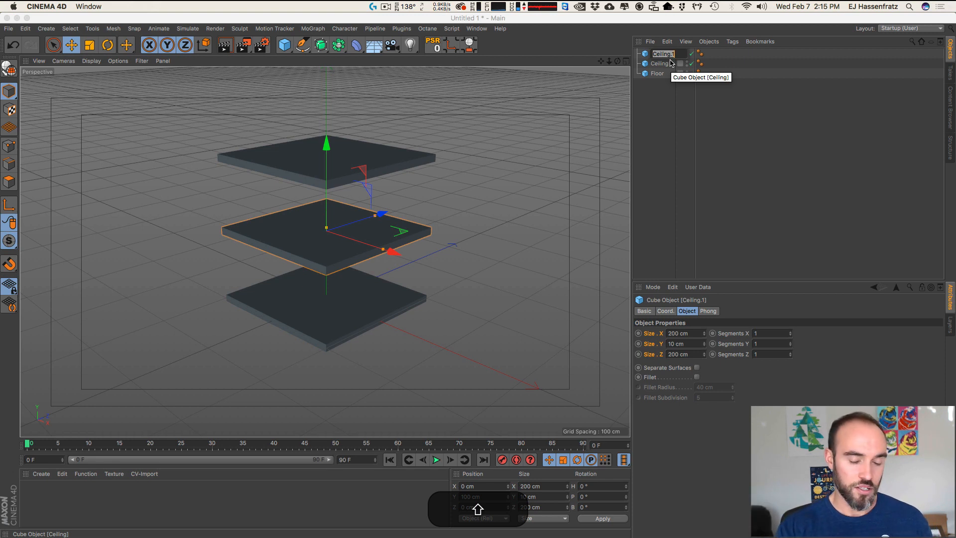
{"action": "type", "text": "R Wa"}
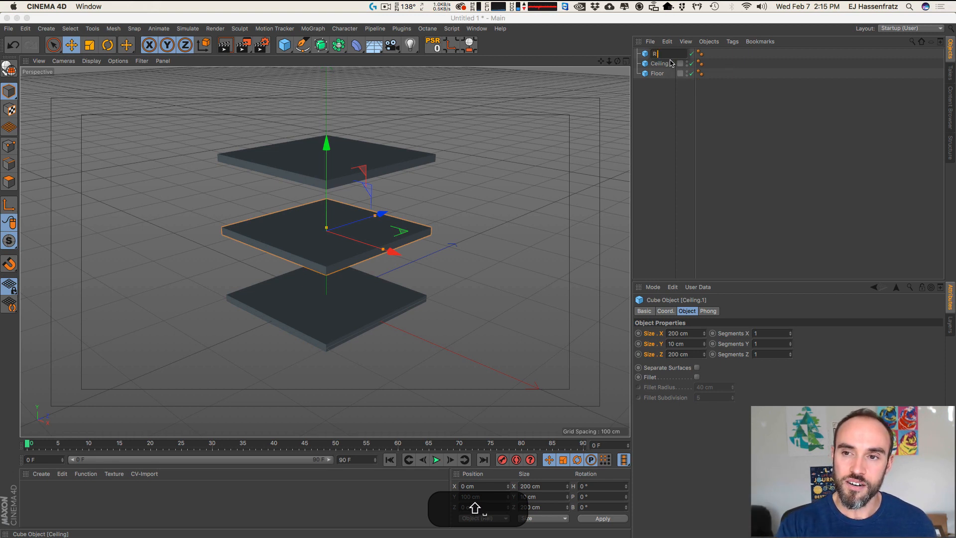
{"action": "type", "text": "ll"}
{"action": "key", "text": "Return"}
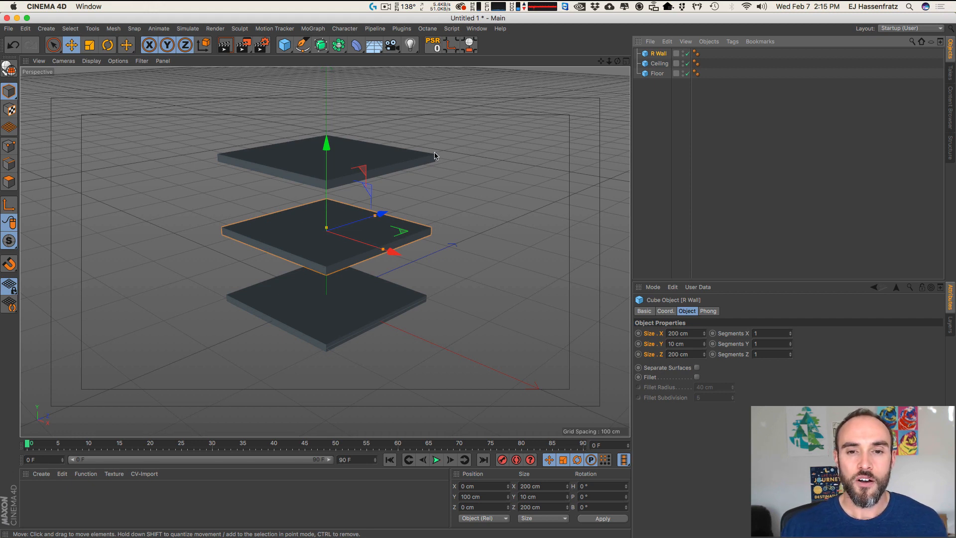
Step: Select the ceiling, middle and floor slabs in turn directly in the viewport, ending on the R Wall
{"action": "left_click", "coordinate": [420, 157]}
{"action": "left_click", "coordinate": [391, 224]}
{"action": "left_click", "coordinate": [343, 313]}
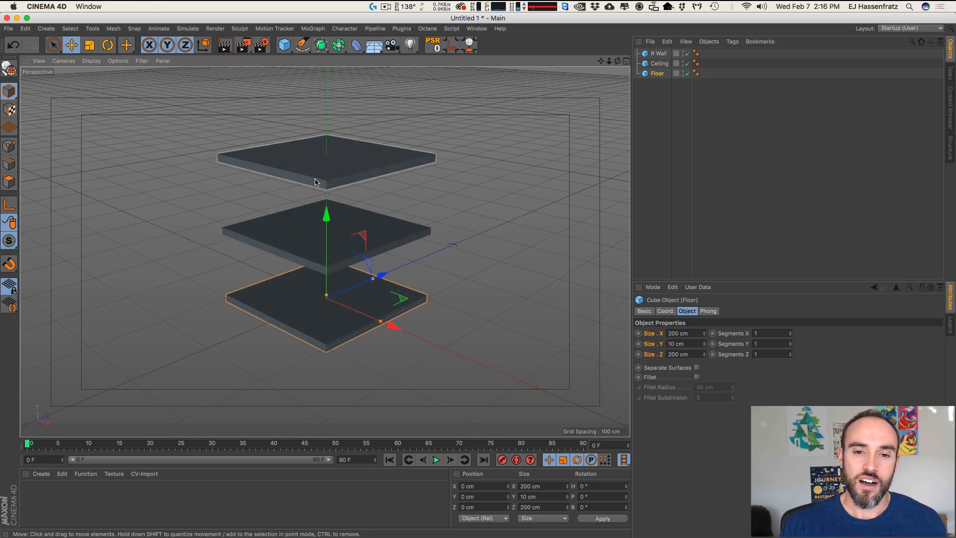
{"action": "left_click", "coordinate": [319, 178]}
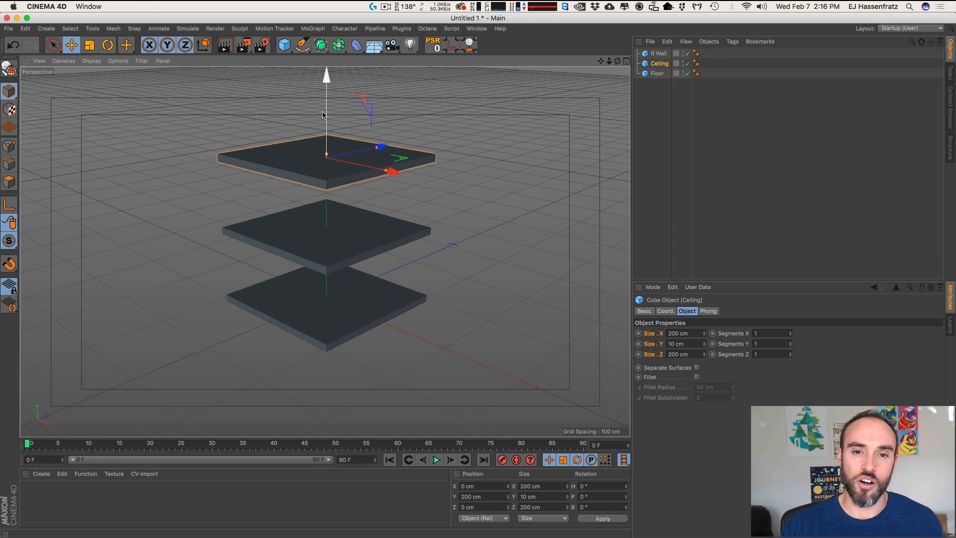
{"action": "left_click", "coordinate": [341, 239]}
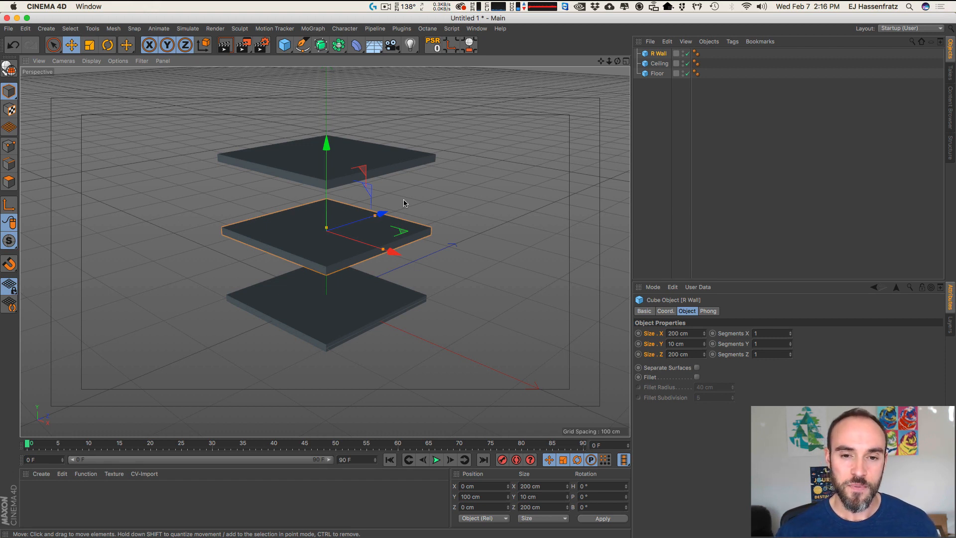
Step: Try the Move, Rotate and Scale tools on the R Wall, undoing a free rotation about its Z axis
{"action": "key", "text": "e"}
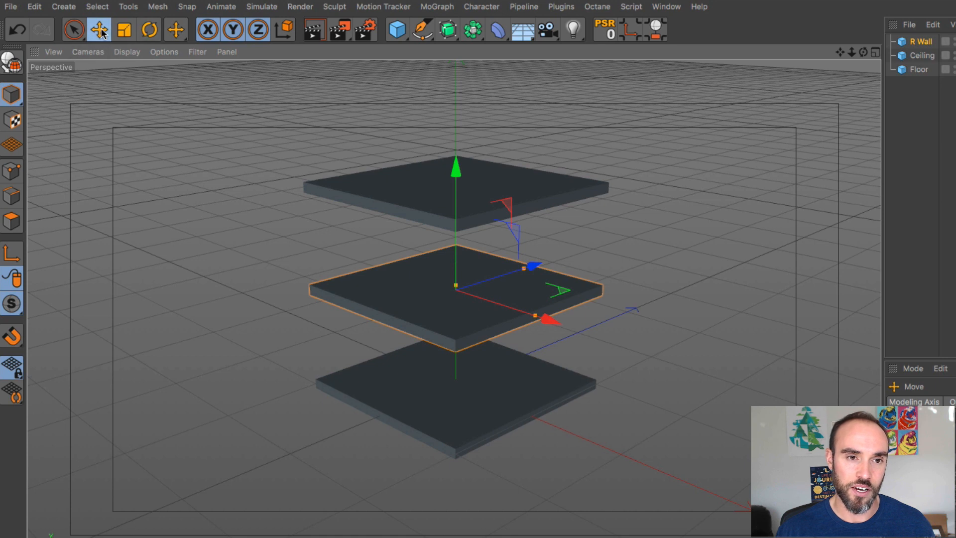
{"action": "key", "text": "r"}
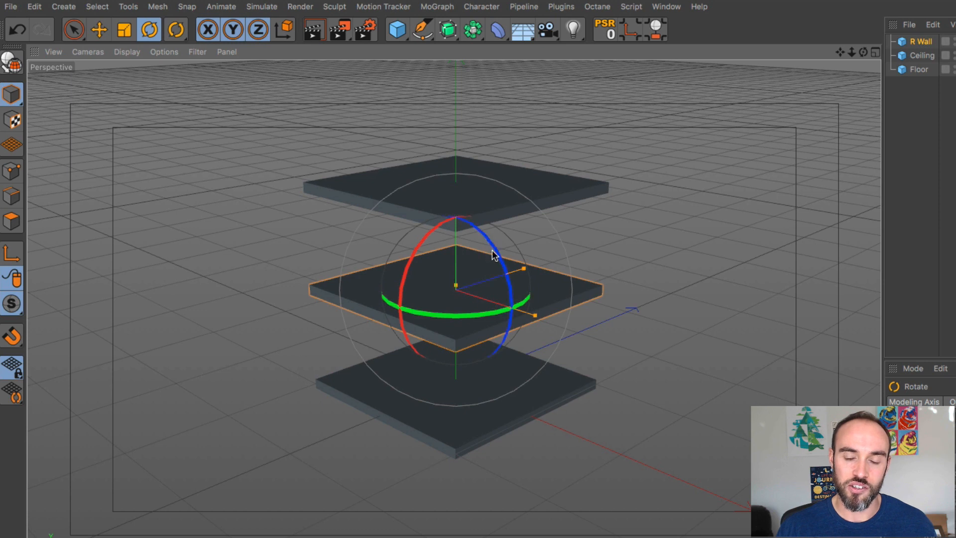
{"action": "left_click_drag", "start_coordinate": [500, 250], "coordinate": [495, 314]}
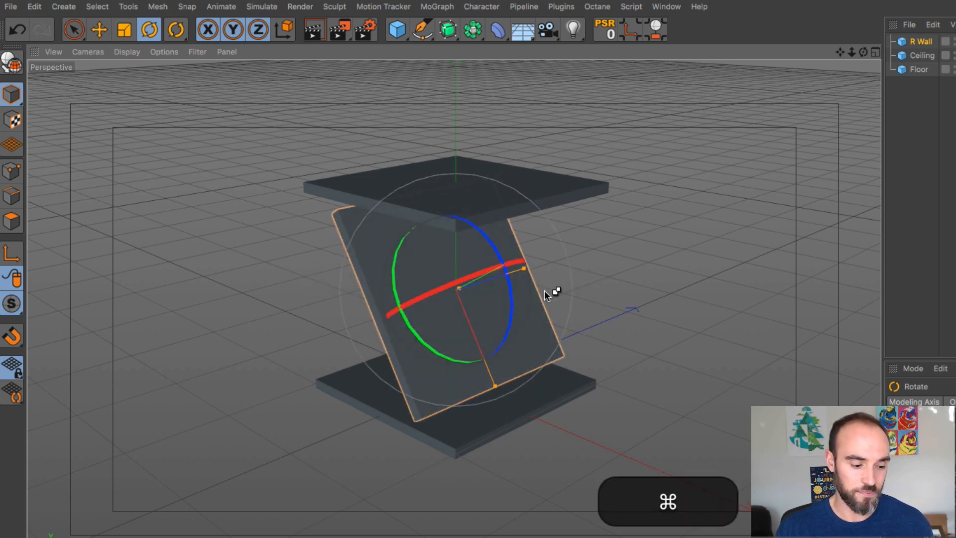
{"action": "key", "text": "super+z"}
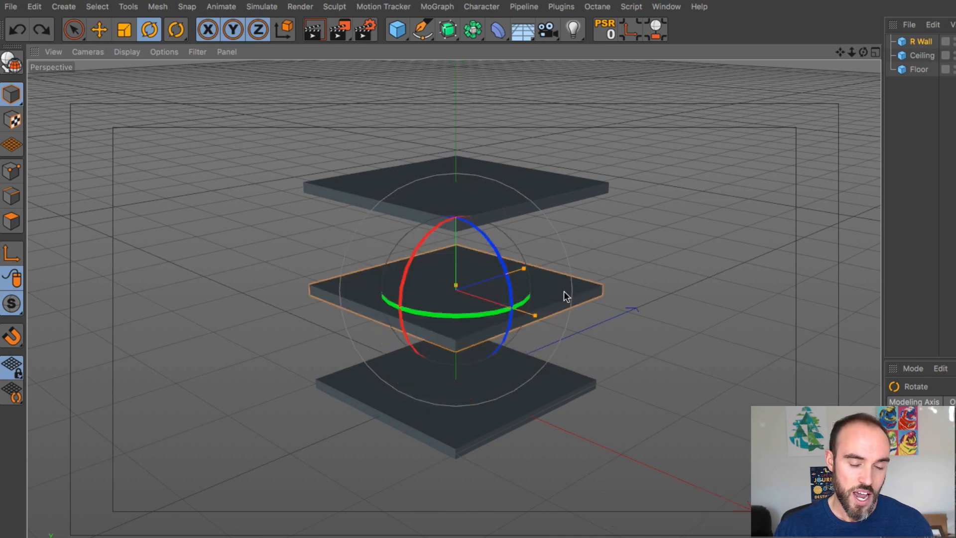
{"action": "key", "text": "t"}
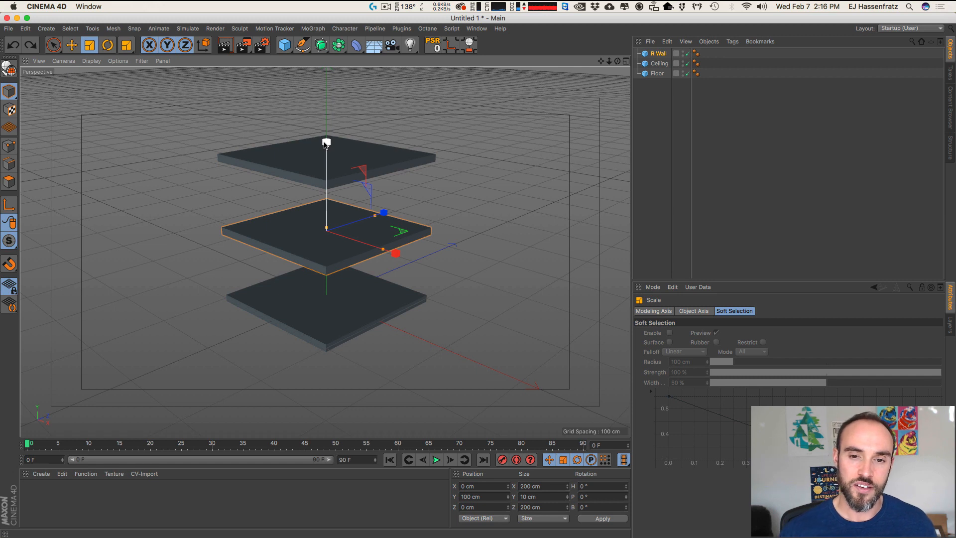
Step: Compare the Rotate and Scale tools on the R Wall, and rotate the slab 90° in bank so it stands upright
{"action": "key", "text": "e"}
{"action": "key", "text": "r"}
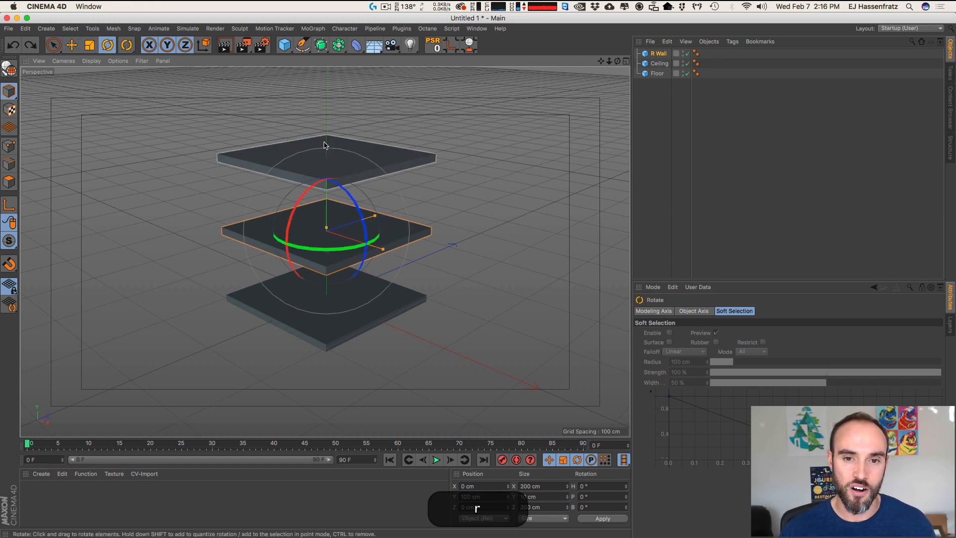
{"action": "key", "text": "t"}
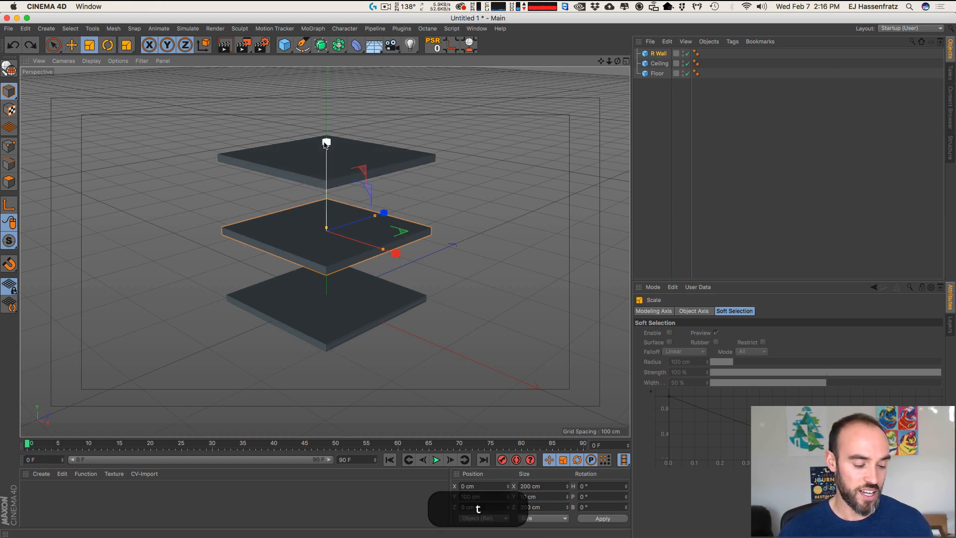
{"action": "key", "text": "r"}
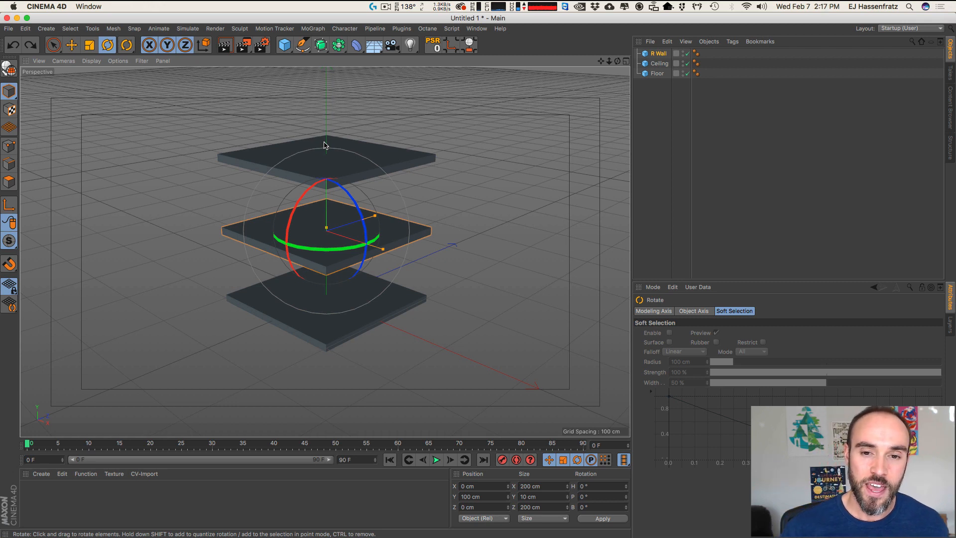
{"action": "left_click_drag", "start_coordinate": [355, 200], "coordinate": [356, 279]}
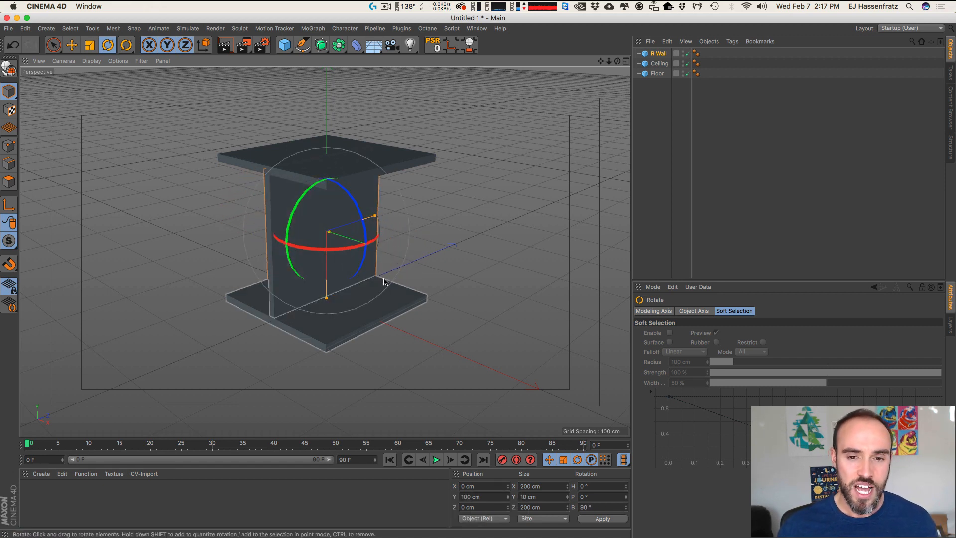
{"action": "key", "text": "e"}
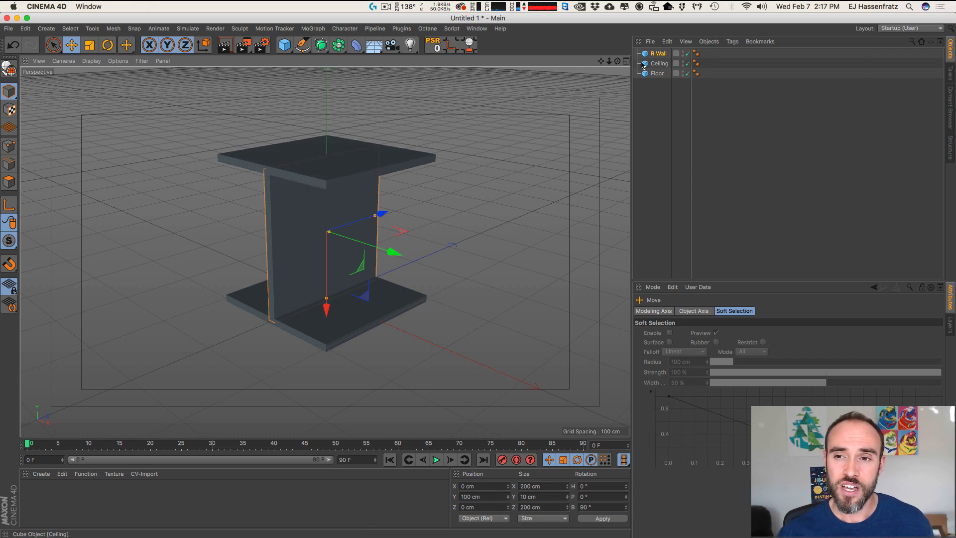
Step: Reset the R Wall's bank rotation to 0° and apply it
{"action": "left_click", "coordinate": [658, 54]}
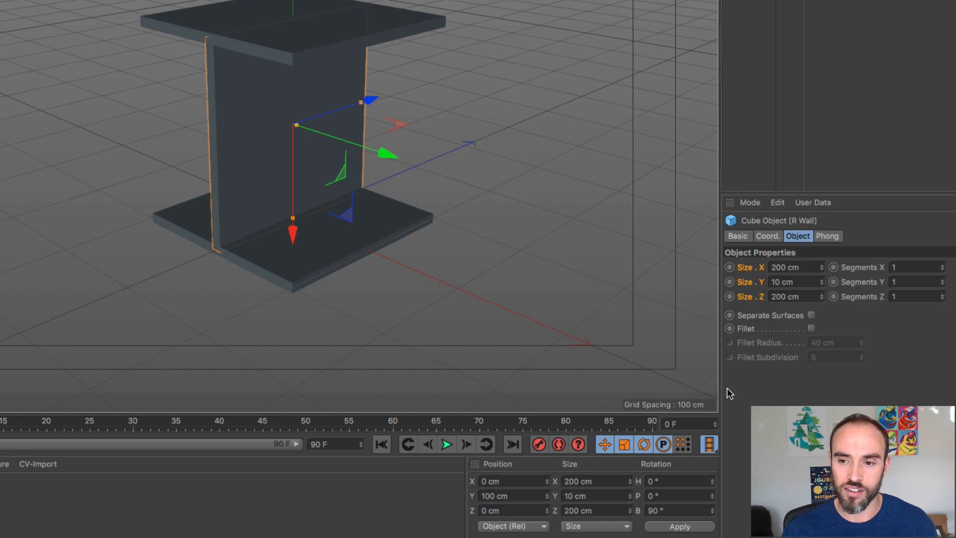
{"action": "left_click", "coordinate": [678, 505]}
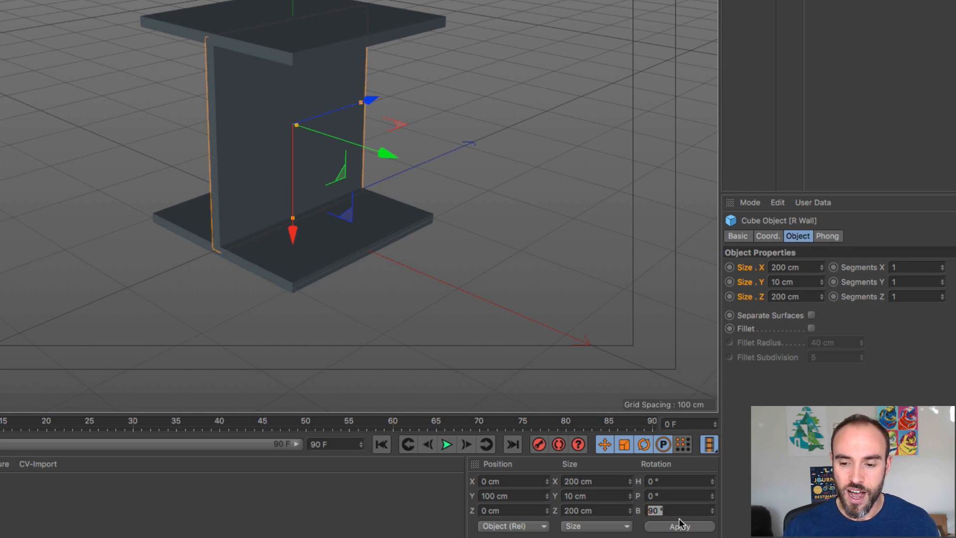
{"action": "type", "text": "0"}
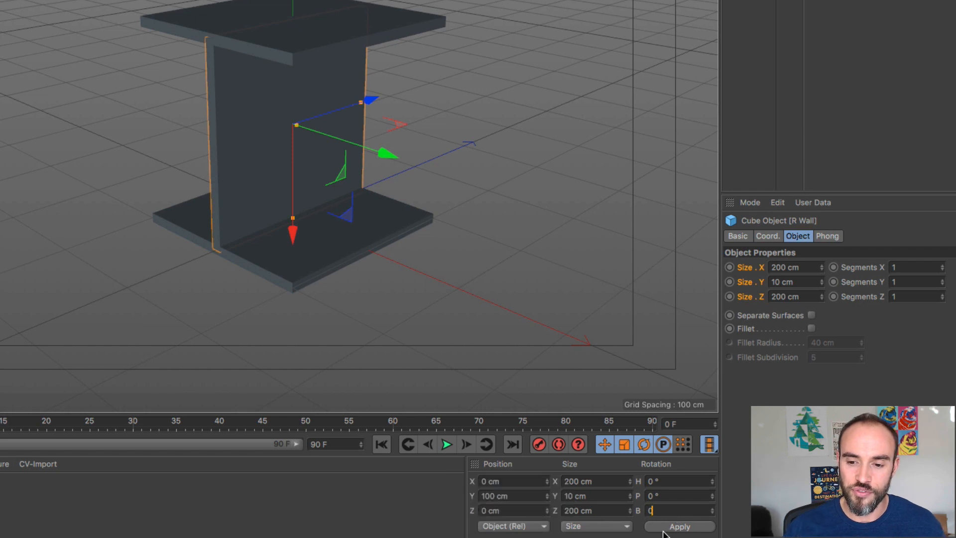
{"action": "left_click", "coordinate": [679, 527]}
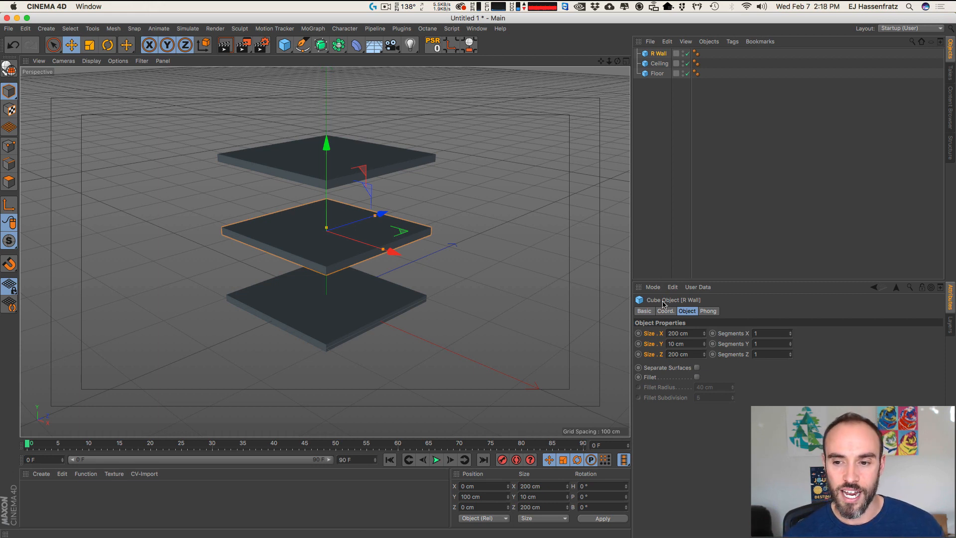
Step: Stretch the R Wall to about 213 cm in Y and set its X size to 10 cm
{"action": "left_click_drag", "start_coordinate": [327, 230], "coordinate": [325, 154]}
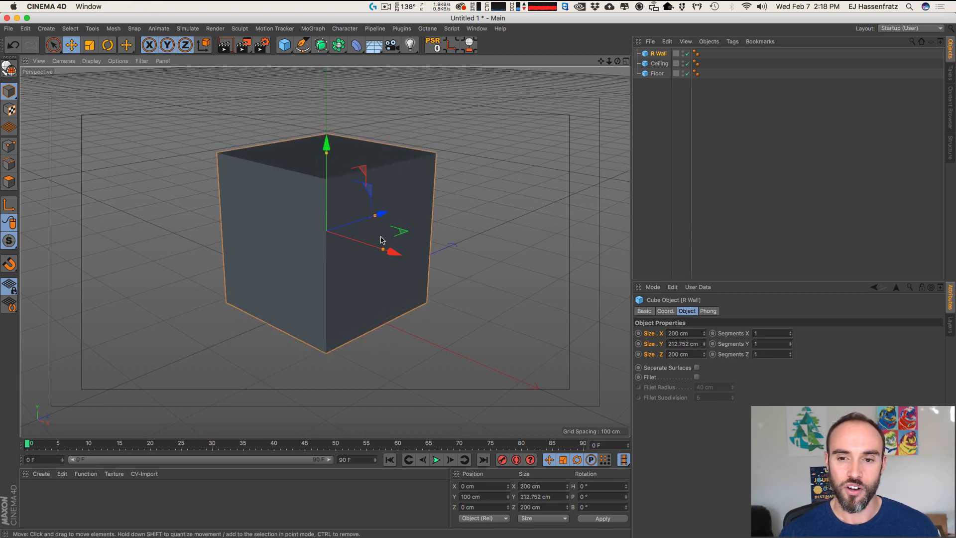
{"action": "left_click_drag", "start_coordinate": [383, 250], "coordinate": [331, 232]}
{"action": "left_click", "coordinate": [697, 332]}
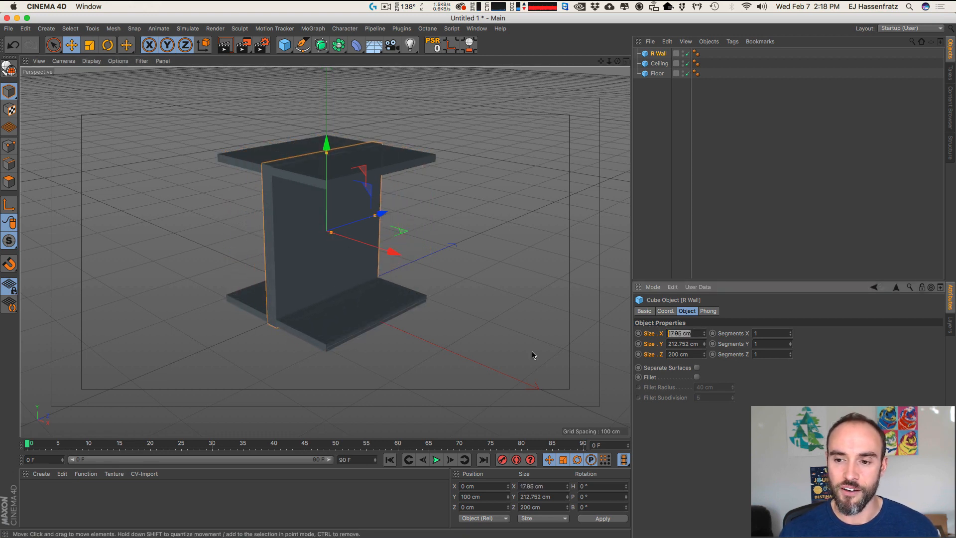
{"action": "type", "text": "10"}
{"action": "key", "text": "Return"}
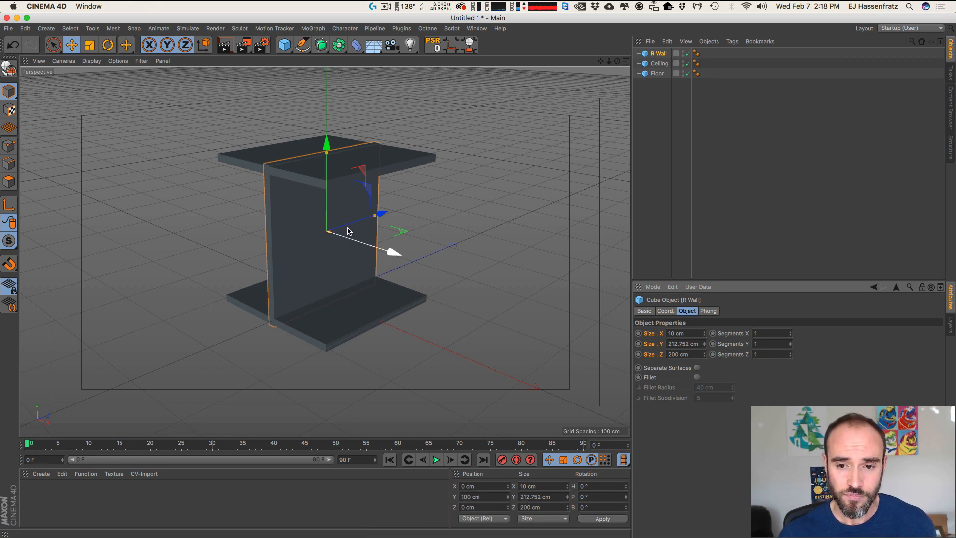
Step: Move the R Wall to 100 cm in X at the slabs' edge and trim its height to about 210 cm
{"action": "left_click_drag", "start_coordinate": [391, 252], "coordinate": [455, 265], "text": "shift"}
{"action": "left_click_drag", "start_coordinate": [342, 269], "coordinate": [377, 247], "text": "alt"}
{"action": "key", "text": "2"}
{"action": "left_click_drag", "start_coordinate": [367, 187], "coordinate": [438, 182]}
{"action": "key", "text": "3"}
{"action": "left_click_drag", "start_coordinate": [335, 179], "coordinate": [272, 152]}
{"action": "key", "text": "2"}
{"action": "key", "text": "3"}
{"action": "key", "text": "3"}
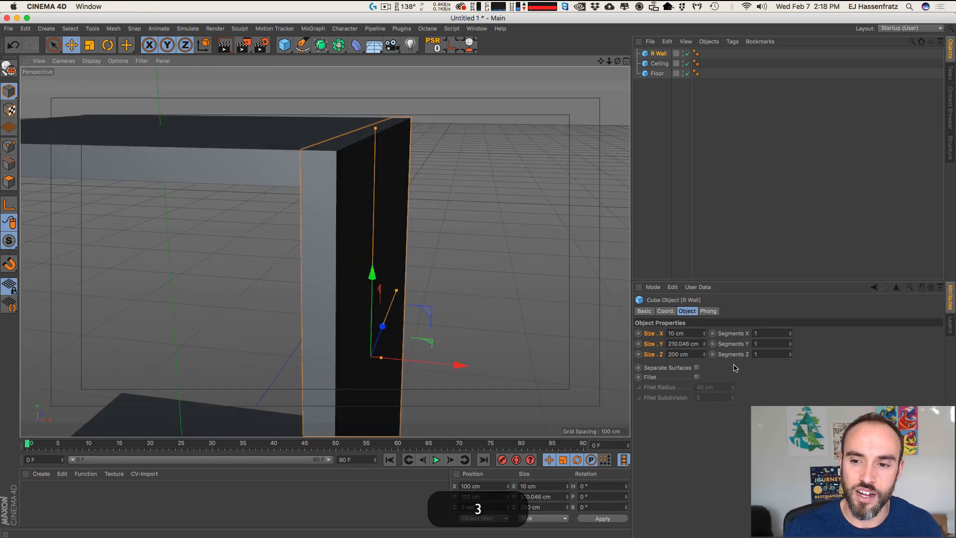
Step: Set the R Wall's Y size to exactly 210 cm
{"action": "left_click_drag", "start_coordinate": [669, 343], "coordinate": [704, 350]}
{"action": "type", "text": "21"}
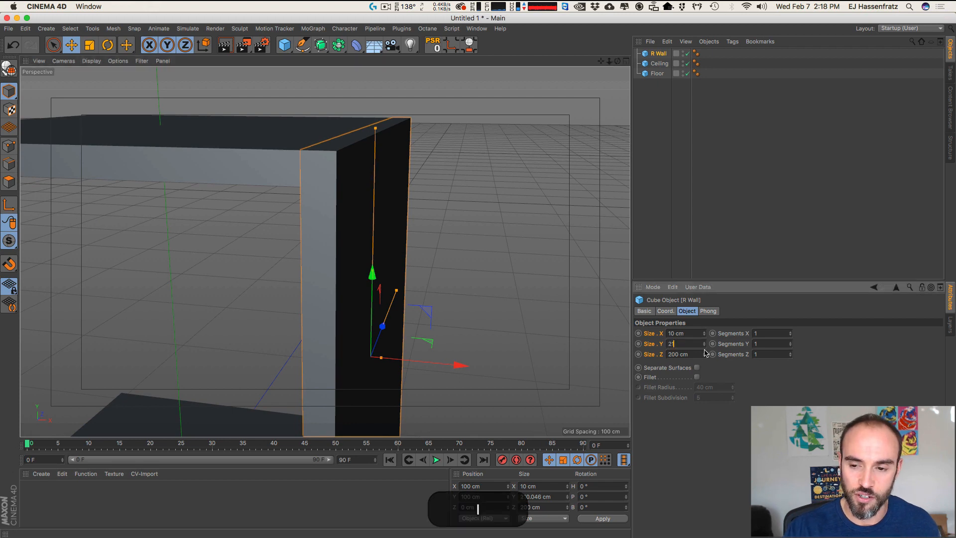
{"action": "type", "text": "0"}
{"action": "key", "text": "Return"}
{"action": "key", "text": "1"}
{"action": "left_click_drag", "start_coordinate": [402, 302], "coordinate": [411, 256]}
{"action": "right_click_drag", "start_coordinate": [411, 256], "coordinate": [361, 337]}
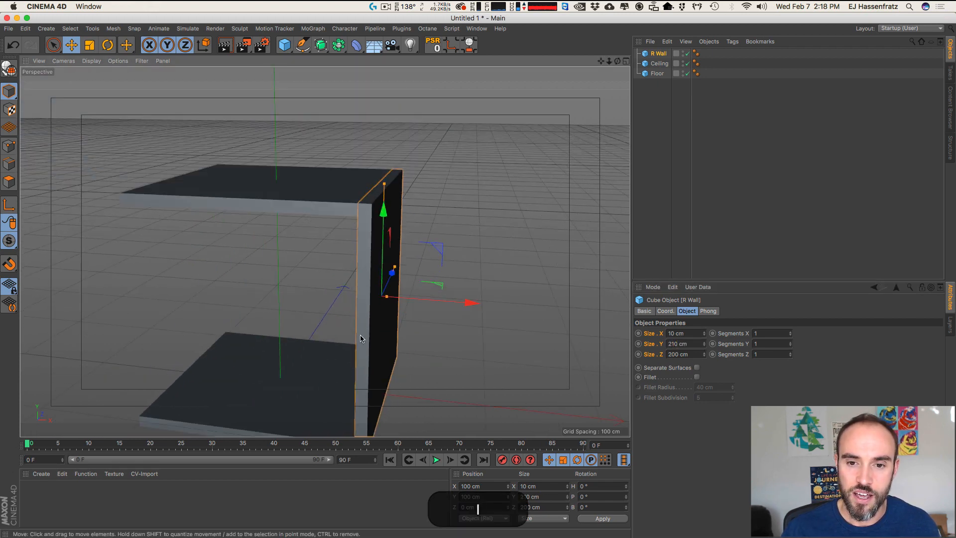
{"action": "key", "text": "3"}
{"action": "left_click_drag", "start_coordinate": [360, 337], "coordinate": [324, 284]}
Step: Show the R Wall's coordinates and examine from several angles how it meets the floor and ceiling
{"action": "left_click", "coordinate": [665, 311]}
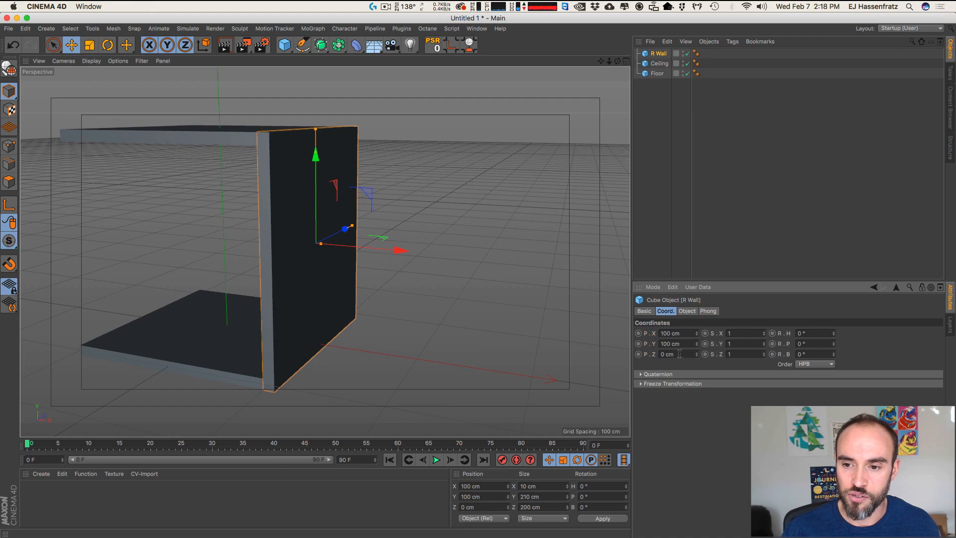
{"action": "key", "text": "3"}
{"action": "left_click_drag", "start_coordinate": [379, 219], "coordinate": [384, 254]}
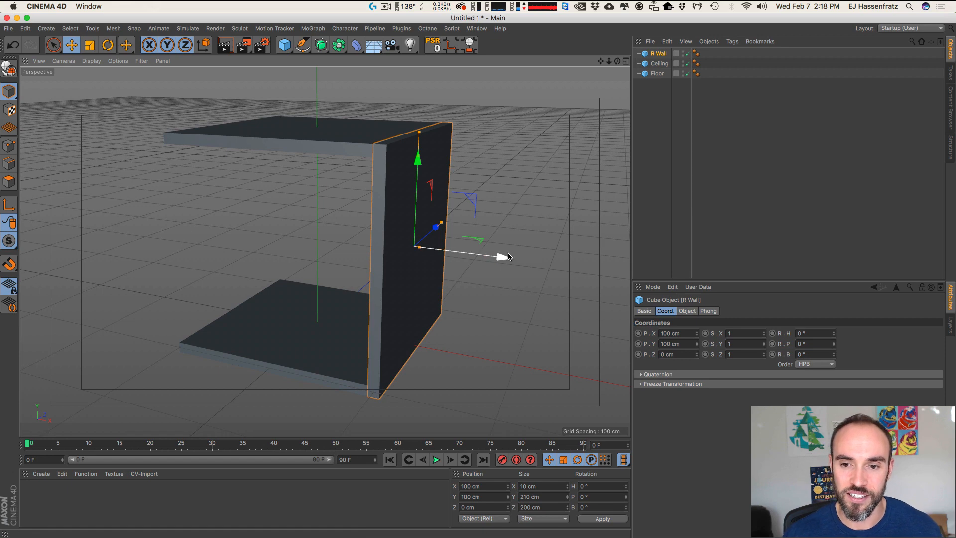
{"action": "mouse_move", "coordinate": [507, 256]}
{"action": "left_mouse_down"}
{"action": "mouse_move", "coordinate": [526, 258]}
{"action": "mouse_move", "coordinate": [508, 254]}
{"action": "left_mouse_up"}
{"action": "key", "text": "3"}
{"action": "left_click_drag", "start_coordinate": [413, 235], "coordinate": [386, 235]}
{"action": "key", "text": "2"}
{"action": "key", "text": "1"}
{"action": "left_click_drag", "start_coordinate": [493, 229], "coordinate": [373, 245]}
{"action": "key", "text": "3"}
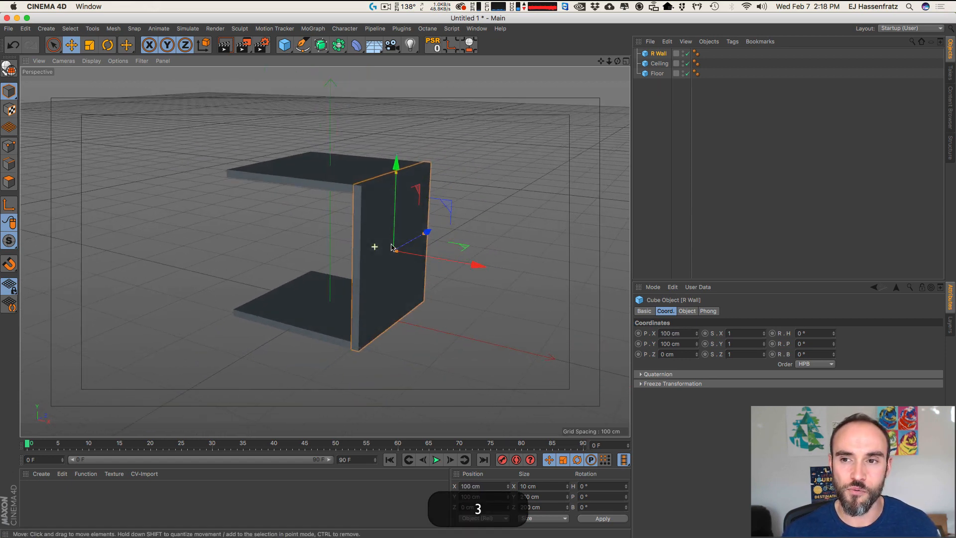
Step: Duplicate the R Wall in the object list and rename the copy L Wall
{"action": "left_click_drag", "start_coordinate": [660, 54], "coordinate": [663, 67], "text": "super"}
{"action": "double_click", "coordinate": [660, 65]}
{"action": "type", "text": "L Wall"}
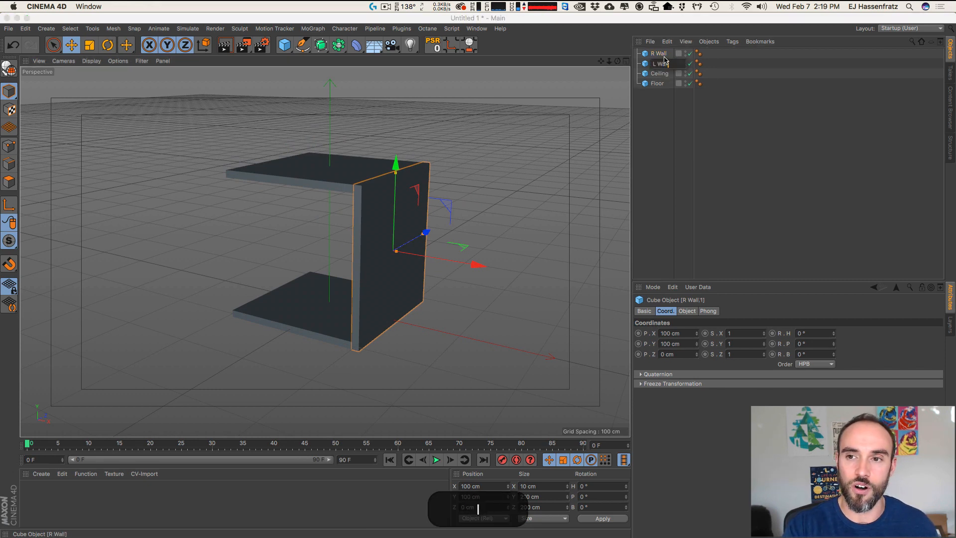
{"action": "key", "text": "Return"}
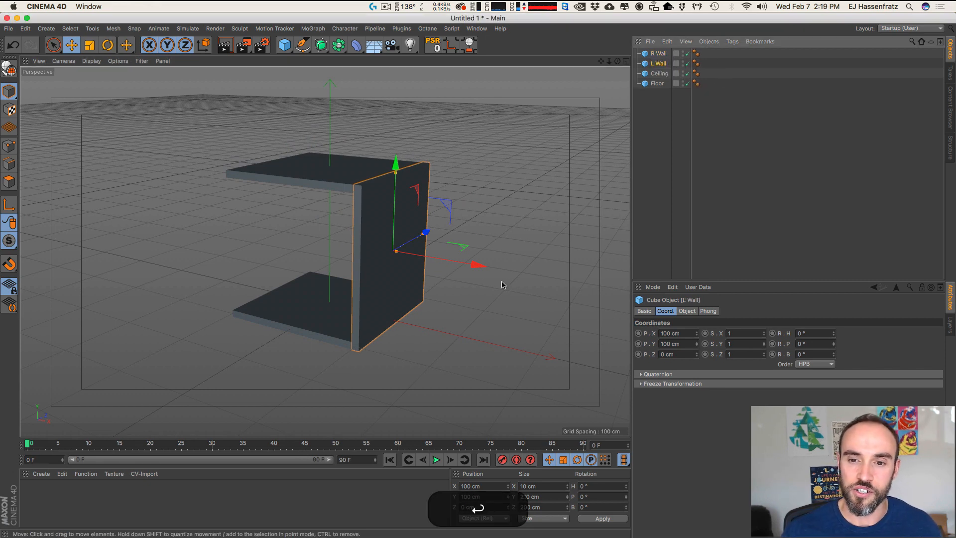
Step: Move the L Wall along X in snapped increments to the opposite edge of the floor and ceiling
{"action": "left_click_drag", "start_coordinate": [475, 272], "coordinate": [462, 268], "text": "shift"}
{"action": "key", "text": "shift+super+z"}
{"action": "key", "text": "super+z"}
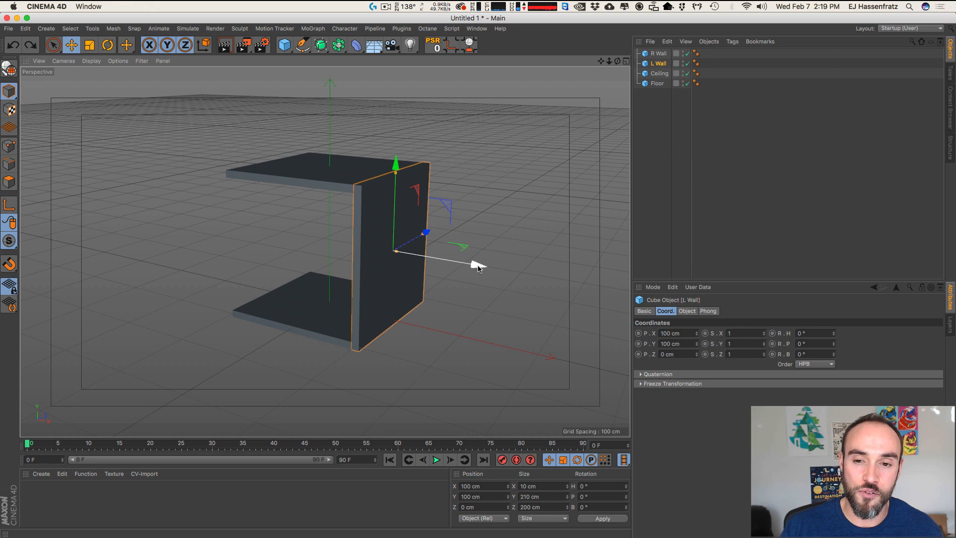
{"action": "left_click_drag", "start_coordinate": [477, 268], "coordinate": [346, 259], "text": "shift"}
{"action": "key", "text": "3"}
{"action": "left_click_drag", "start_coordinate": [292, 301], "coordinate": [410, 331]}
Step: Select the Floor in the viewport and duplicate it upward to 100 cm in Y
{"action": "left_click", "coordinate": [379, 319]}
{"action": "key", "text": "2"}
{"action": "key", "text": "1"}
{"action": "key", "text": "2"}
{"action": "left_click_drag", "start_coordinate": [411, 332], "coordinate": [572, 184]}
{"action": "key", "text": "1"}
{"action": "key", "text": "3"}
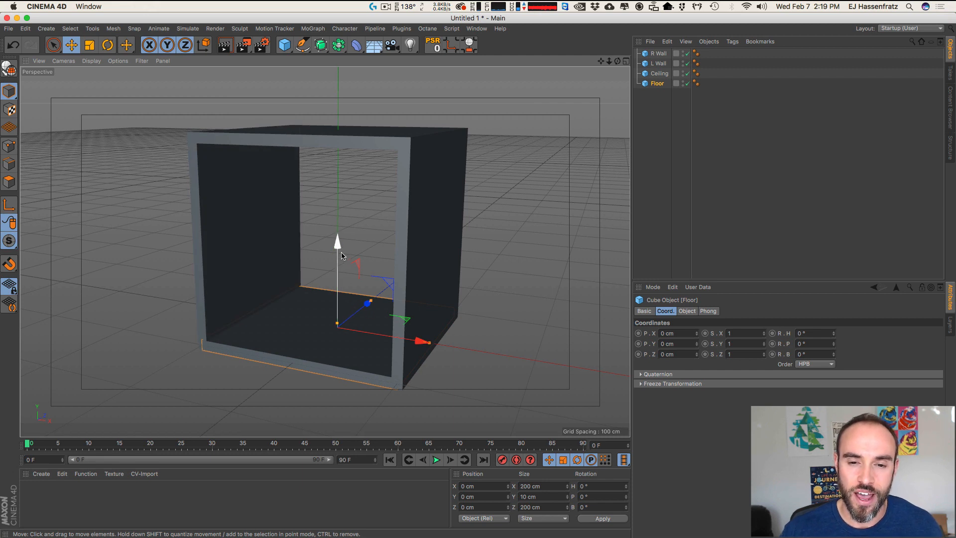
{"action": "key", "text": "super"}
{"action": "left_click_drag", "start_coordinate": [338, 244], "coordinate": [340, 150], "text": "super"}
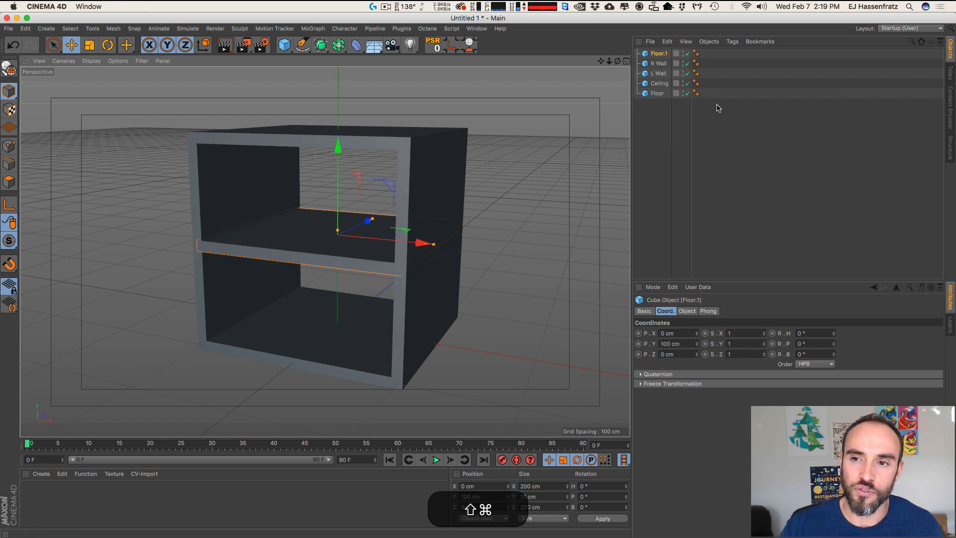
Step: Rename the duplicated floor slab as Back Wall
{"action": "double_click", "coordinate": [663, 54]}
{"action": "type", "text": "Back Wall"}
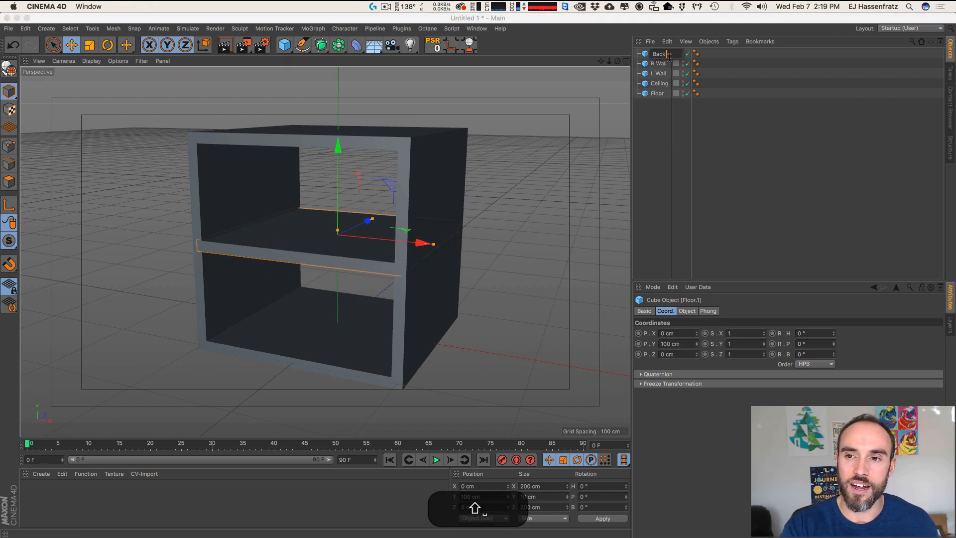
{"action": "key", "text": "Return"}
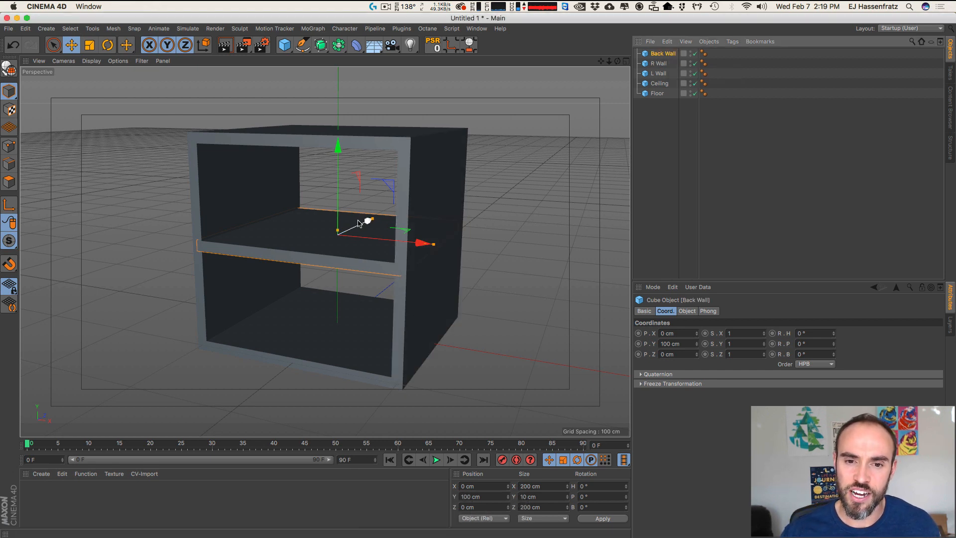
Step: Stretch the Back Wall in Y and set its Y size to 210 cm
{"action": "left_click_drag", "start_coordinate": [337, 230], "coordinate": [337, 132]}
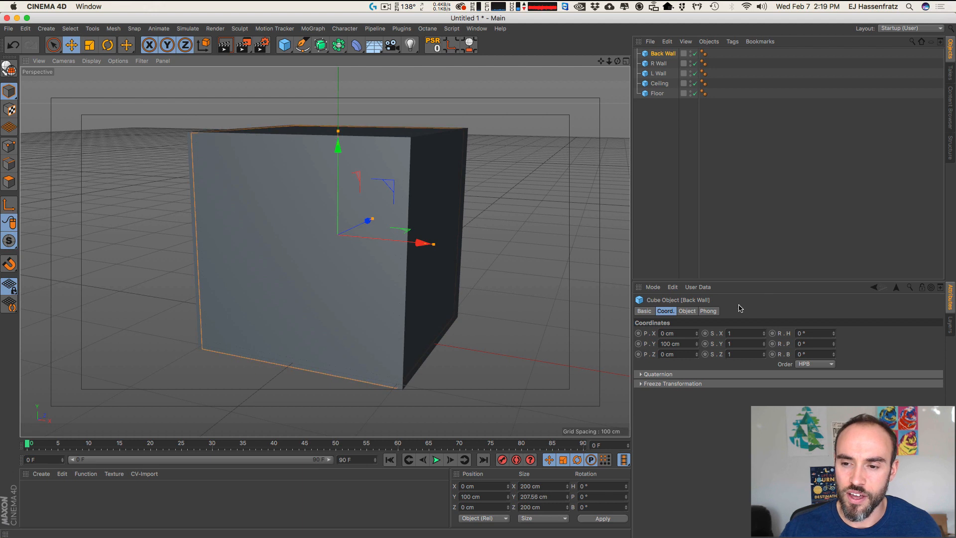
{"action": "left_click", "coordinate": [690, 311]}
{"action": "double_click", "coordinate": [696, 347]}
{"action": "type", "text": "210"}
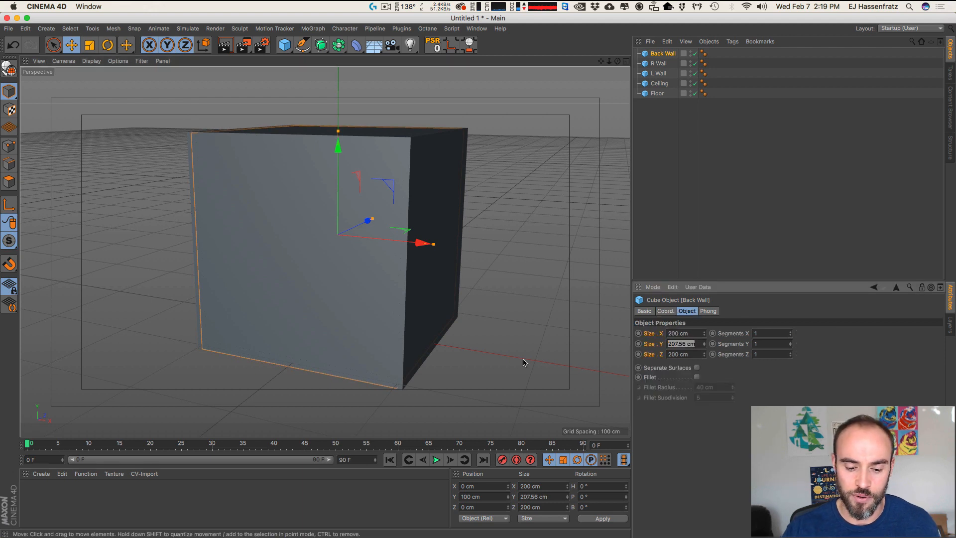
{"action": "key", "text": "Return"}
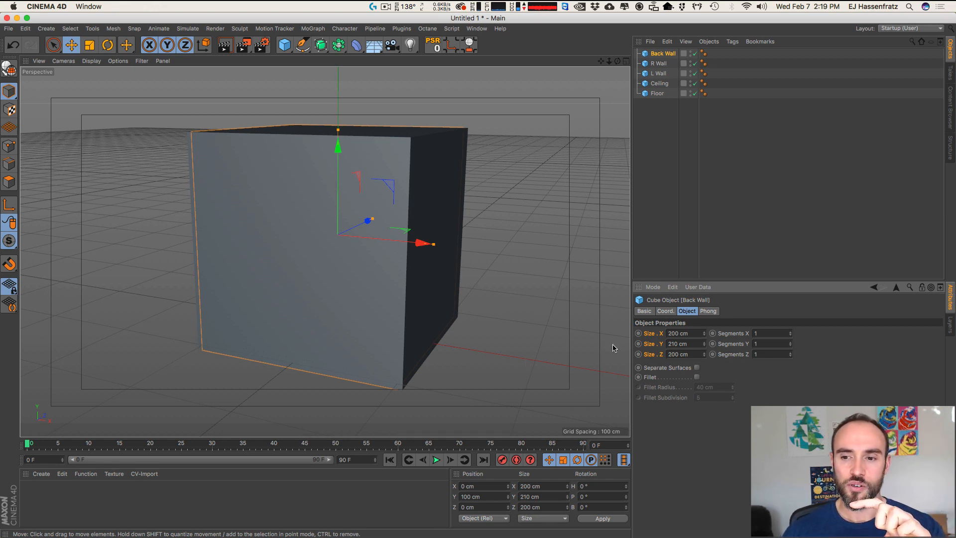
Step: Set the Back Wall's Y size to 200 cm
{"action": "double_click", "coordinate": [683, 343]}
{"action": "type", "text": "200"}
{"action": "key", "text": "Return"}
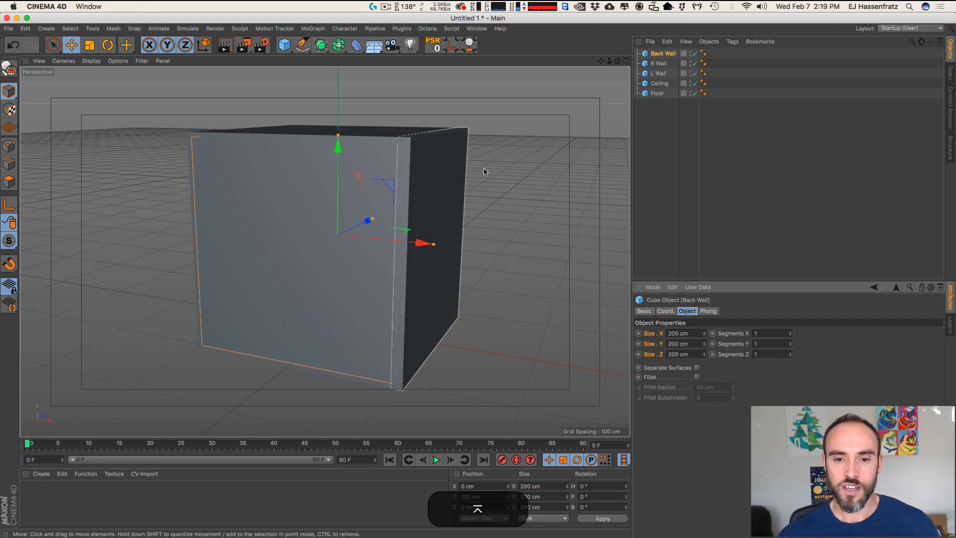
Step: Move the Back Wall to about 87 cm in Z at the rear of the room and set its Z size to 10 cm
{"action": "key", "text": "3"}
{"action": "left_click_drag", "start_coordinate": [483, 172], "coordinate": [297, 245]}
{"action": "left_click_drag", "start_coordinate": [452, 206], "coordinate": [360, 220]}
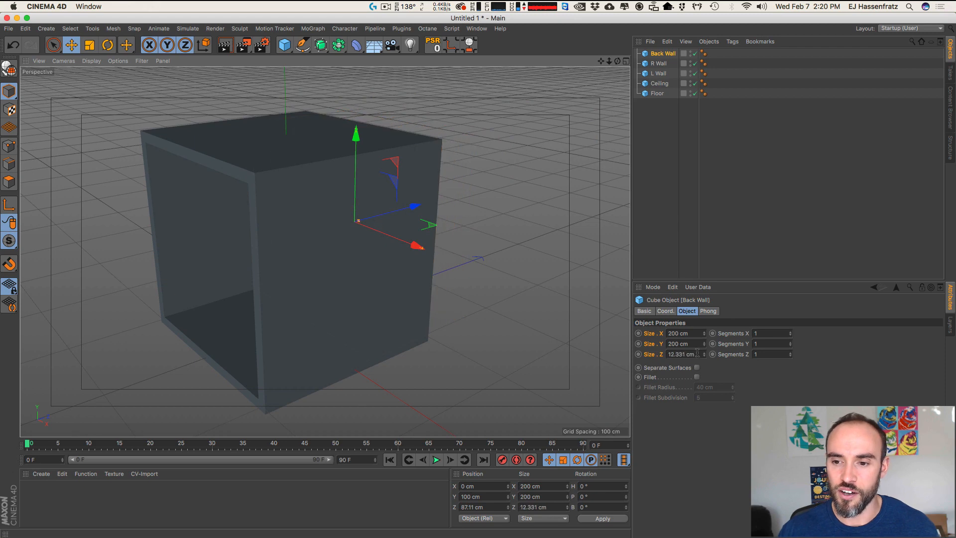
{"action": "double_click", "coordinate": [697, 354]}
{"action": "type", "text": "10"}
{"action": "key", "text": "Return"}
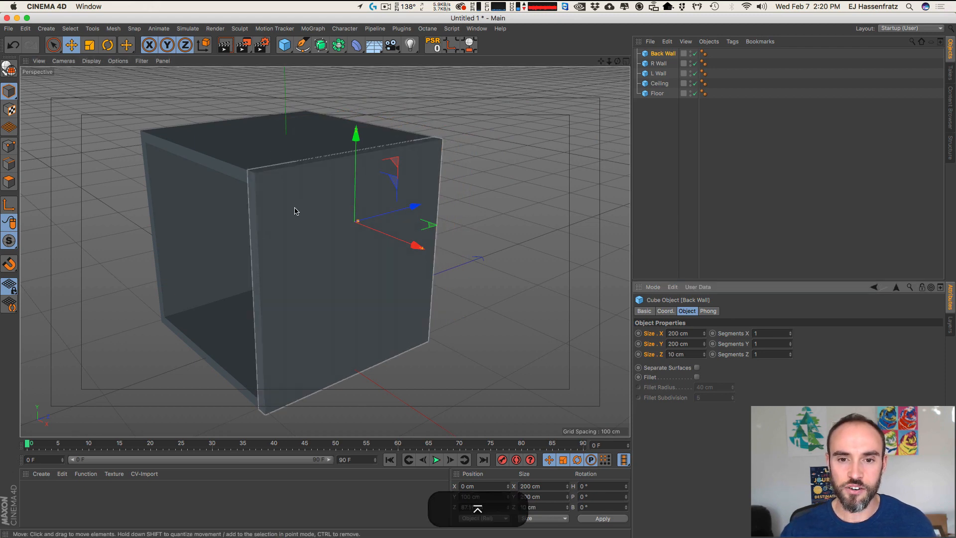
{"action": "left_click_drag", "start_coordinate": [294, 211], "coordinate": [281, 262]}
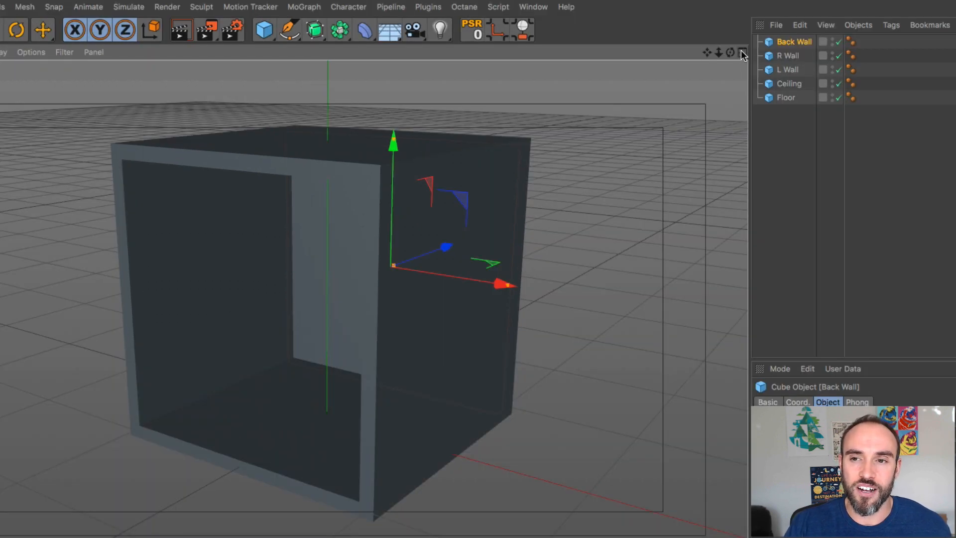
Step: Show the four-view layout and maximize the Top view to check the Back Wall between the side walls
{"action": "left_click", "coordinate": [742, 53]}
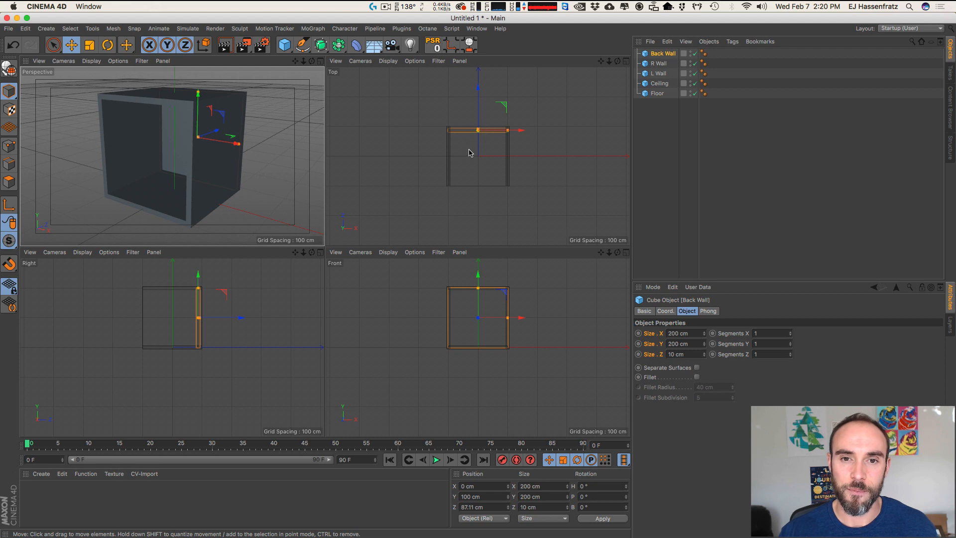
{"action": "key", "text": "F2"}
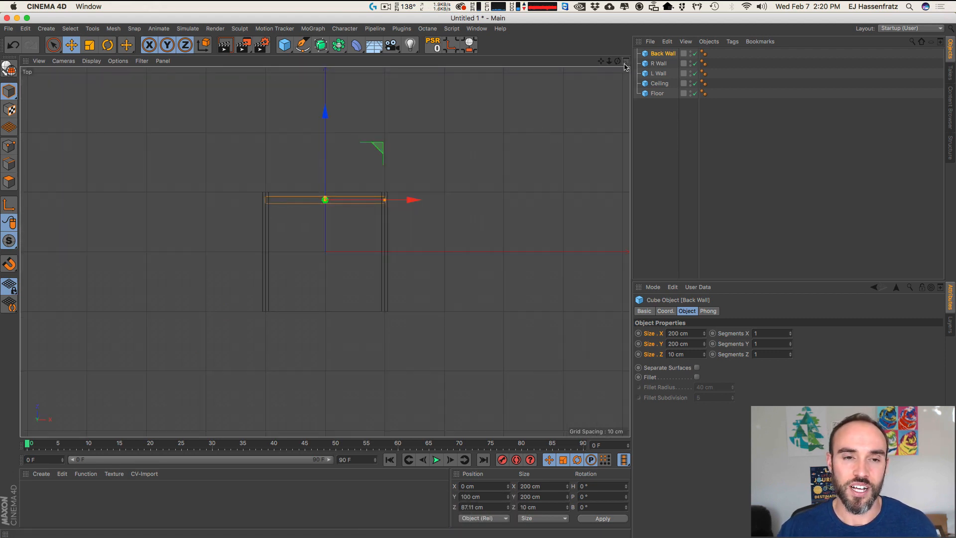
{"action": "key", "text": "F5"}
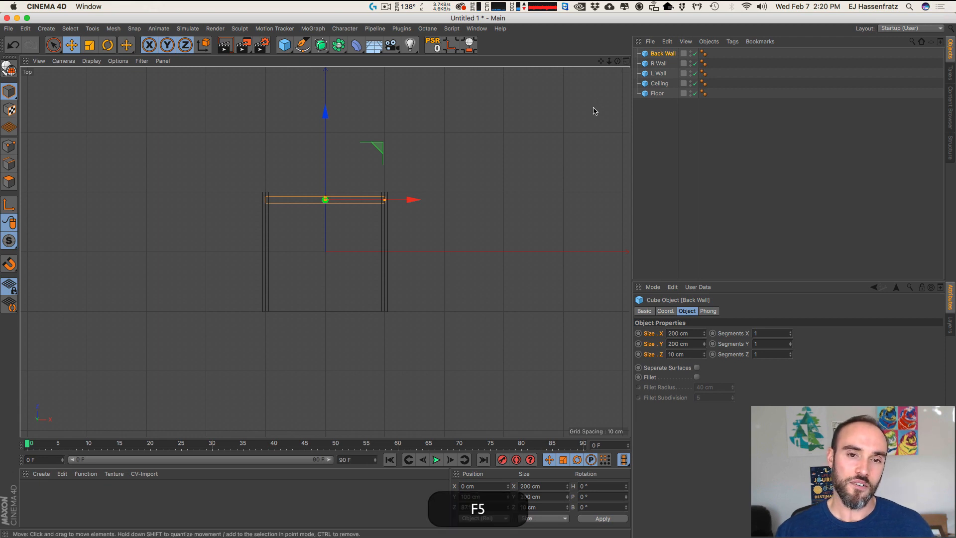
Step: View the room in the maximized Perspective, Top, Right and Front views, and return to the four-view layout
{"action": "left_click", "coordinate": [626, 61]}
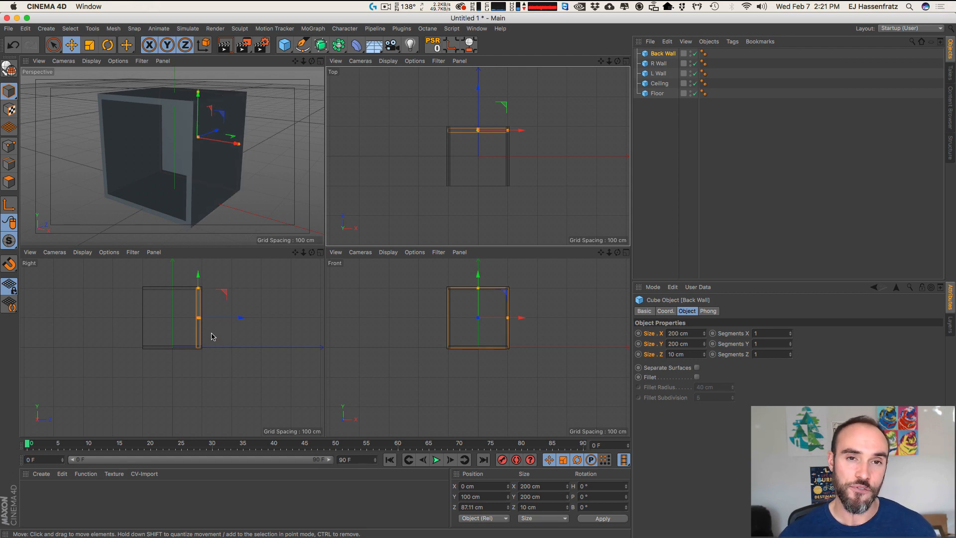
{"action": "key", "text": "F1"}
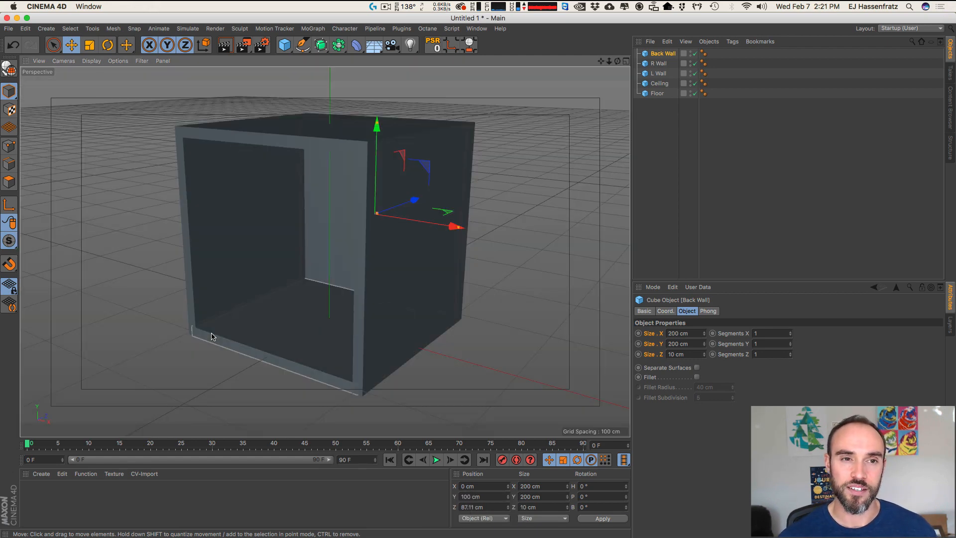
{"action": "key", "text": "F2"}
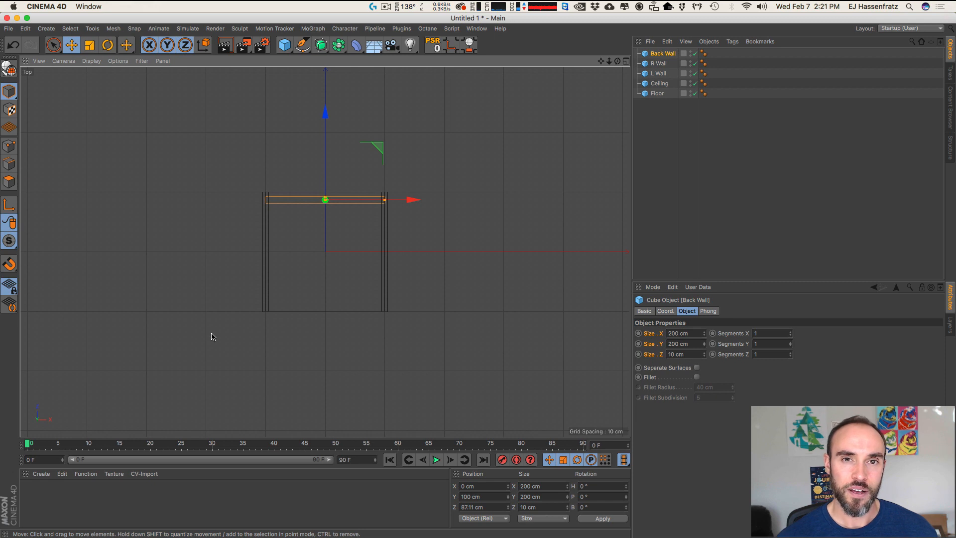
{"action": "key", "text": "F3"}
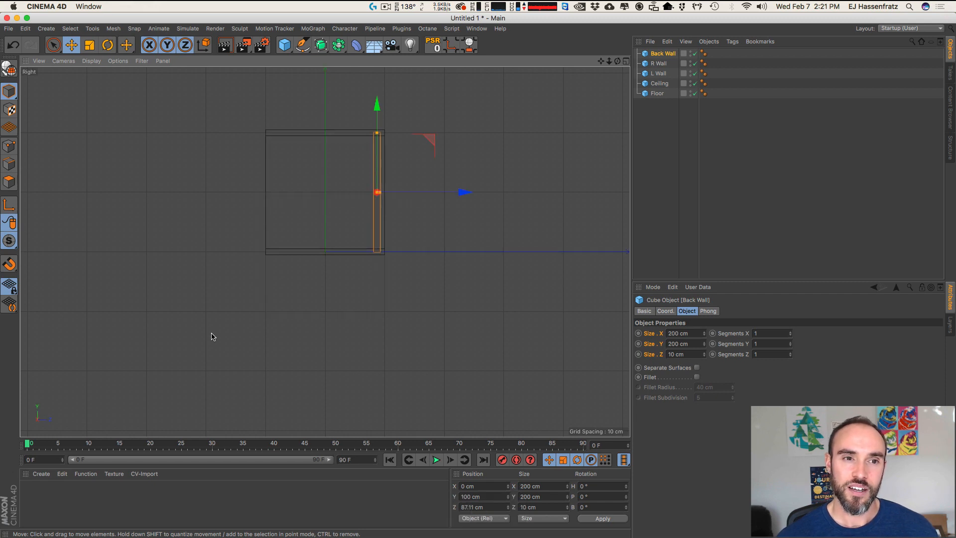
{"action": "key", "text": "F4"}
{"action": "key", "text": "F5"}
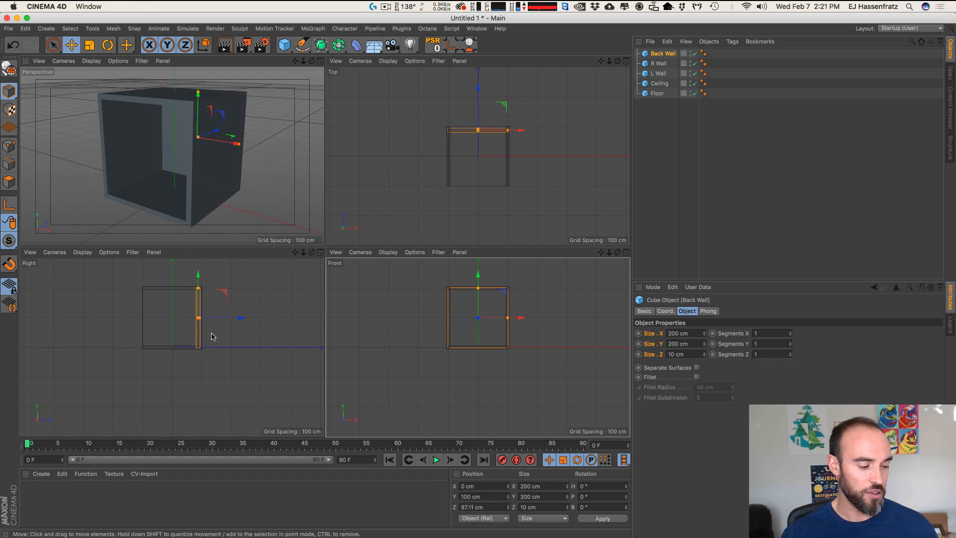
{"action": "key", "text": "F1"}
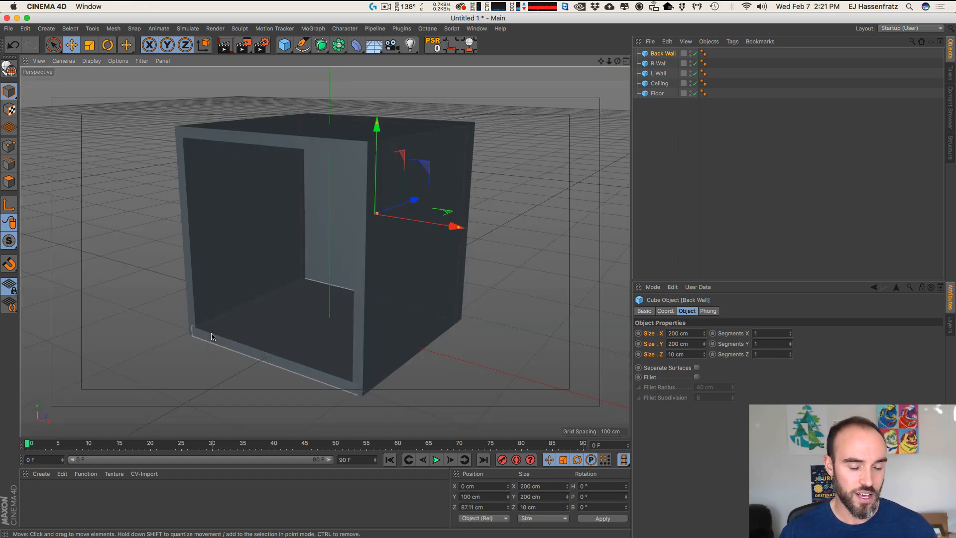
{"action": "key", "text": "F5"}
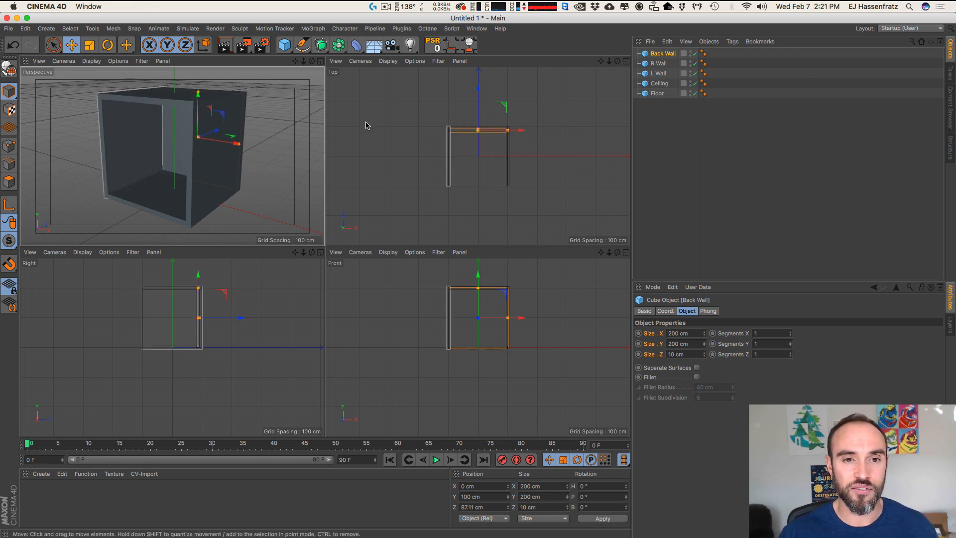
Step: Move the Back Wall toward the rear ends of the side walls and set its Z position to 95 cm
{"action": "key", "text": "3"}
{"action": "mouse_move", "coordinate": [189, 148]}
{"action": "left_mouse_down"}
{"action": "mouse_move", "coordinate": [154, 148]}
{"action": "mouse_move", "coordinate": [185, 145]}
{"action": "left_mouse_up"}
{"action": "key", "text": "2"}
{"action": "mouse_move", "coordinate": [479, 120]}
{"action": "left_mouse_down"}
{"action": "mouse_move", "coordinate": [471, 152]}
{"action": "mouse_move", "coordinate": [482, 125]}
{"action": "left_mouse_up"}
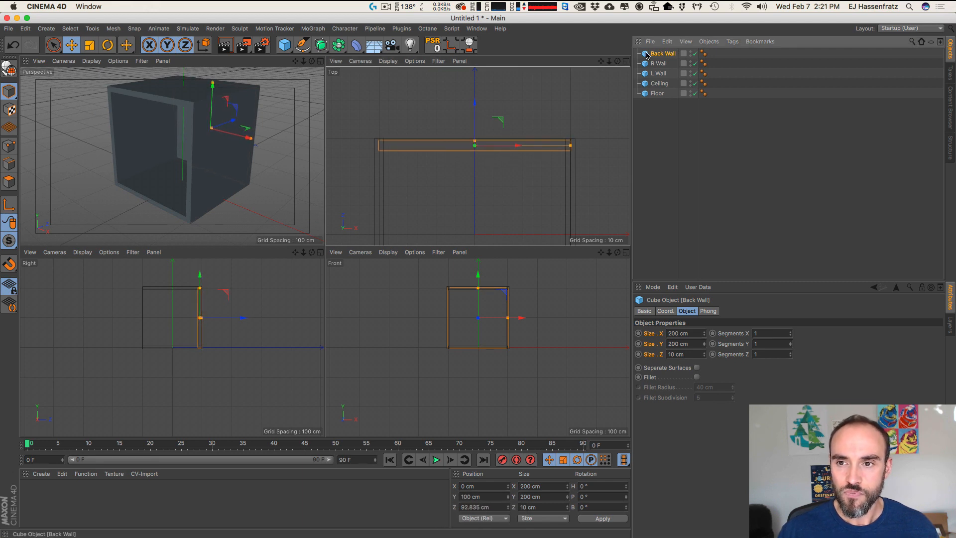
{"action": "left_click", "coordinate": [667, 311]}
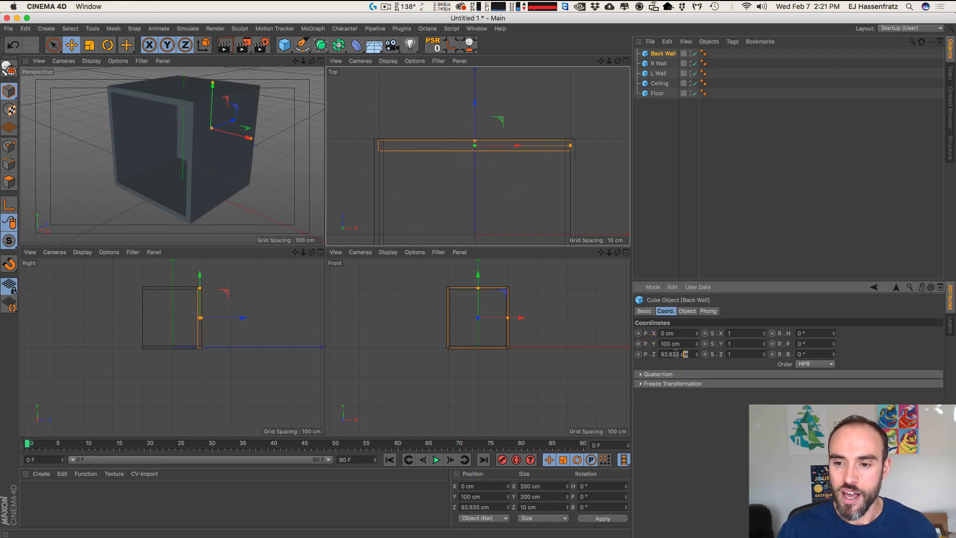
{"action": "double_click", "coordinate": [685, 354]}
{"action": "type", "text": "95"}
{"action": "key", "text": "Return"}
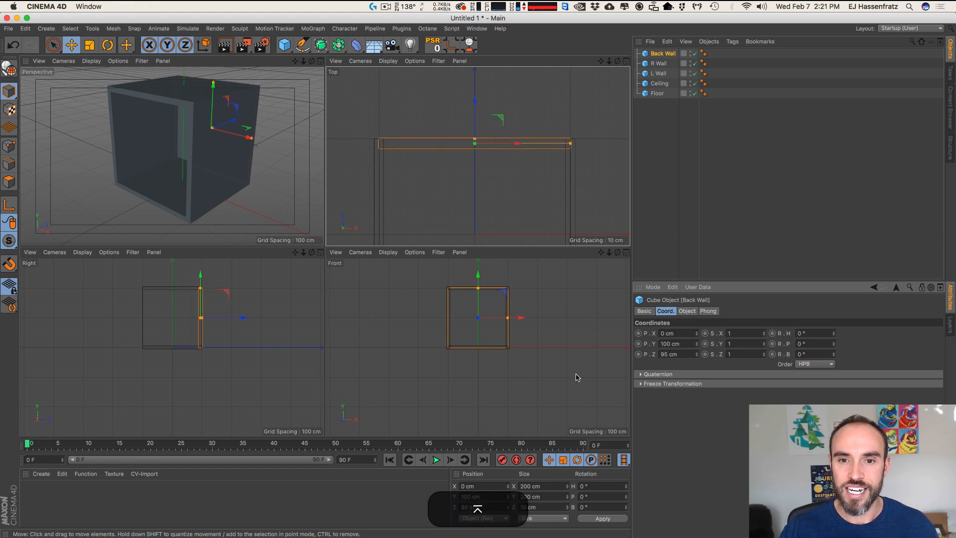
Step: Examine how the Back Wall fits against the side walls, from behind in the Perspective view and close up in the Top view
{"action": "key", "text": "3"}
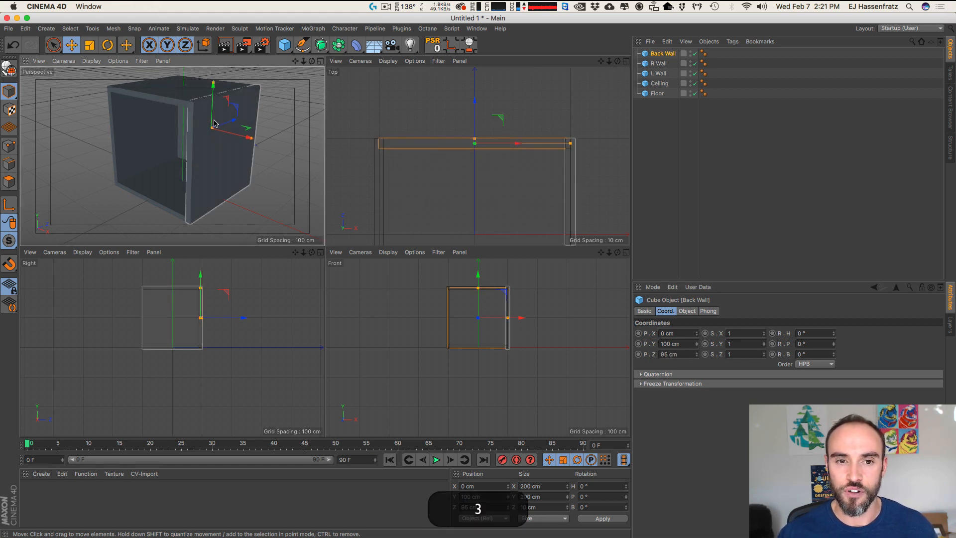
{"action": "left_click_drag", "start_coordinate": [214, 124], "coordinate": [236, 148]}
{"action": "key", "text": "2"}
{"action": "key", "text": "1"}
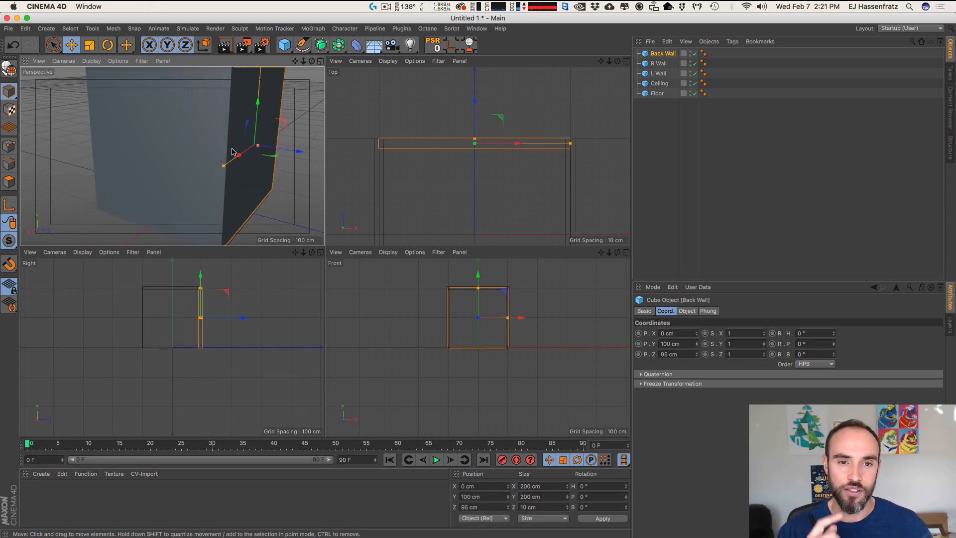
{"action": "key", "text": "3"}
{"action": "left_click_drag", "start_coordinate": [220, 158], "coordinate": [178, 151]}
{"action": "key", "text": "3"}
{"action": "key", "text": "2"}
{"action": "left_click_drag", "start_coordinate": [489, 135], "coordinate": [524, 133]}
{"action": "left_click_drag", "start_coordinate": [626, 149], "coordinate": [617, 154]}
{"action": "key", "text": "super+z"}
{"action": "key", "text": "3"}
{"action": "left_click_drag", "start_coordinate": [234, 149], "coordinate": [155, 168]}
{"action": "key", "text": "3"}
{"action": "key", "text": "2"}
{"action": "key", "text": "1"}
{"action": "left_click_drag", "start_coordinate": [156, 168], "coordinate": [249, 156]}
{"action": "key", "text": "3"}
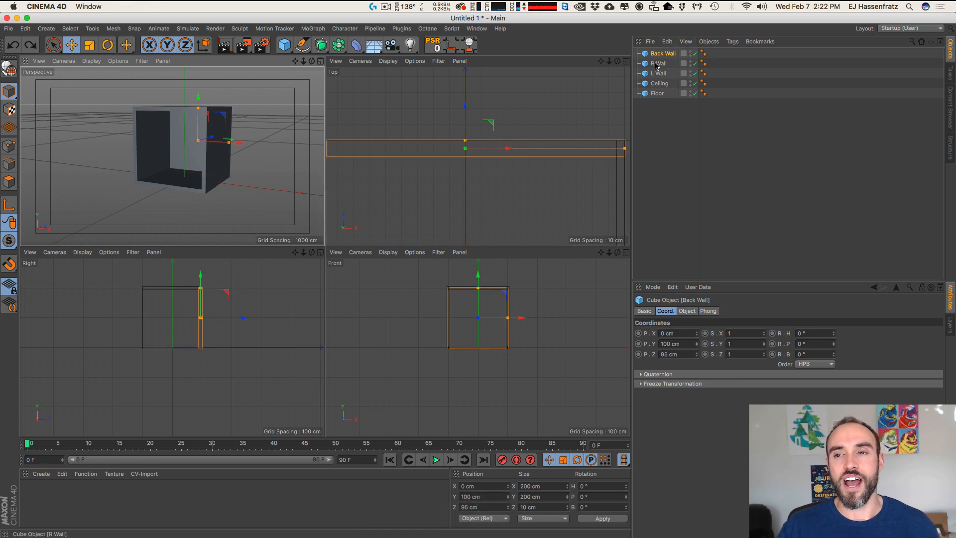
Step: Duplicate the Back Wall and move the copy forward to about -4 cm in Z
{"action": "left_click_drag", "start_coordinate": [658, 55], "coordinate": [662, 64], "text": "super"}
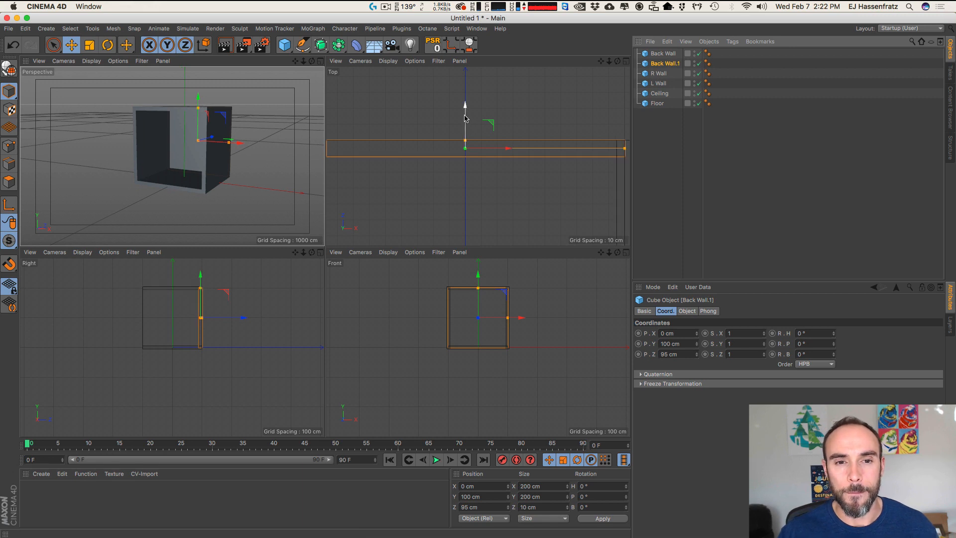
{"action": "left_click_drag", "start_coordinate": [465, 124], "coordinate": [458, 215]}
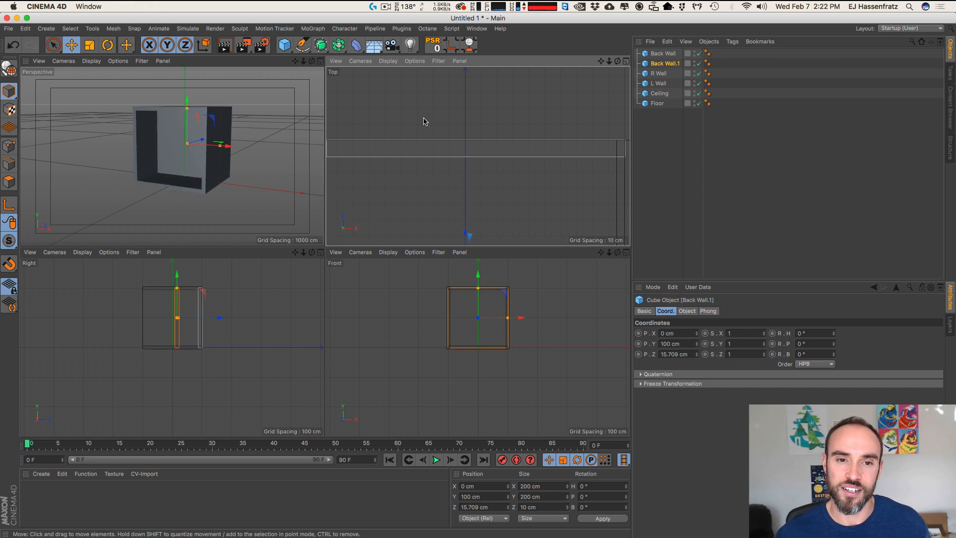
{"action": "key", "text": "2"}
{"action": "left_click_drag", "start_coordinate": [529, 131], "coordinate": [460, 171]}
{"action": "key", "text": "1"}
{"action": "key", "text": "shift+super+z"}
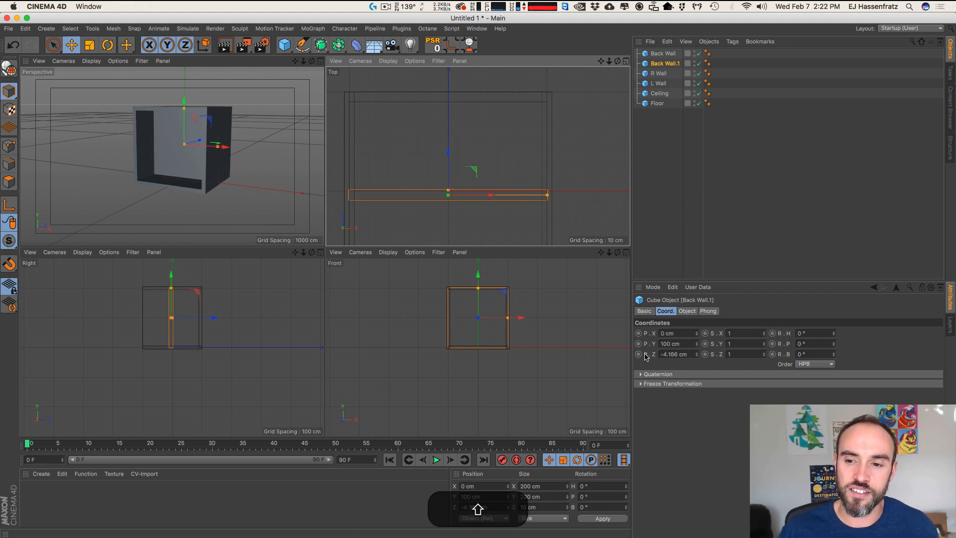
Step: Set the Z position of the duplicated wall to 0 cm
{"action": "left_click", "coordinate": [689, 354]}
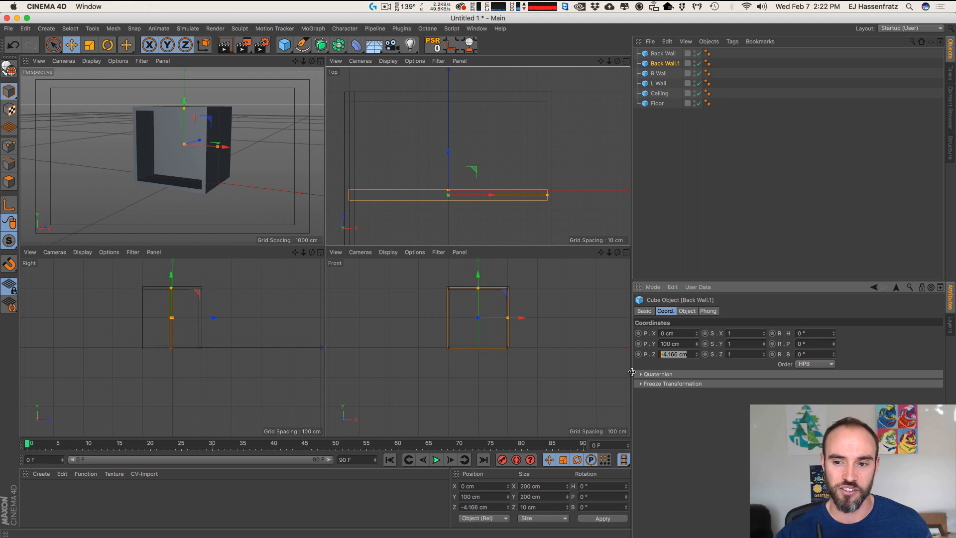
{"action": "type", "text": "-4"}
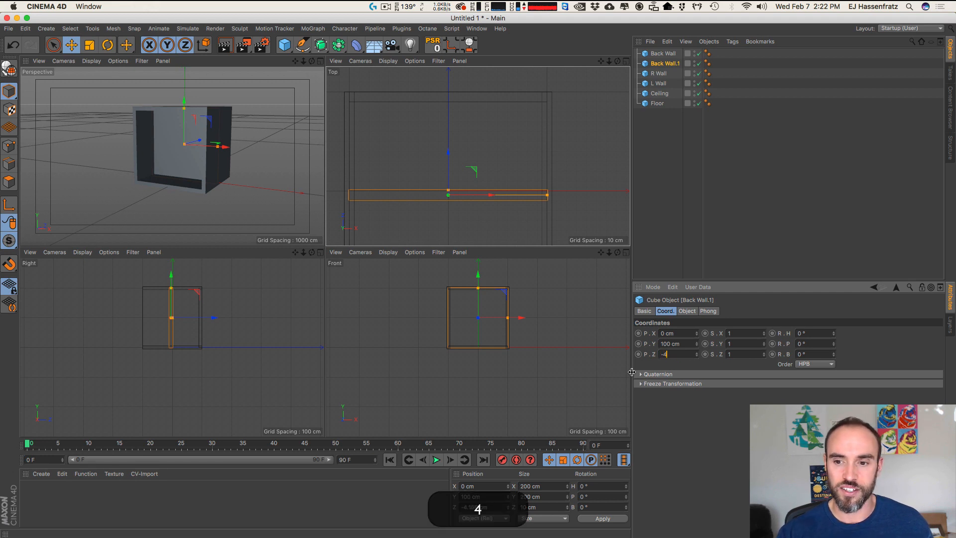
{"action": "key", "text": "BackSpace"}
{"action": "key", "text": "BackSpace"}
{"action": "key", "text": "Return"}
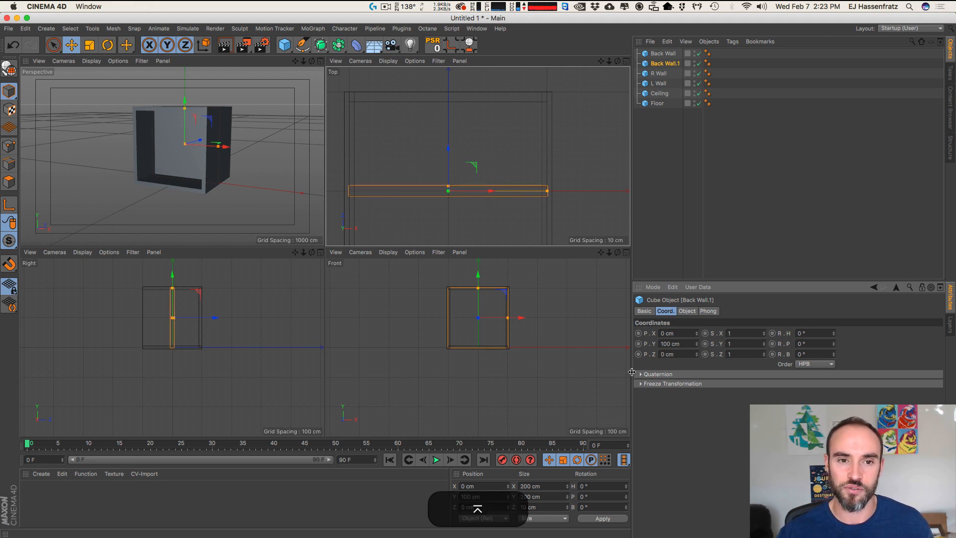
Step: Check the duplicated wall in the Perspective view and rename it Middle Wall
{"action": "key", "text": "3"}
{"action": "mouse_move", "coordinate": [210, 156]}
{"action": "left_mouse_down"}
{"action": "mouse_move", "coordinate": [179, 175]}
{"action": "mouse_move", "coordinate": [205, 163]}
{"action": "mouse_move", "coordinate": [214, 172]}
{"action": "left_mouse_up"}
{"action": "key", "text": "1"}
{"action": "key", "text": "2"}
{"action": "key", "text": "3"}
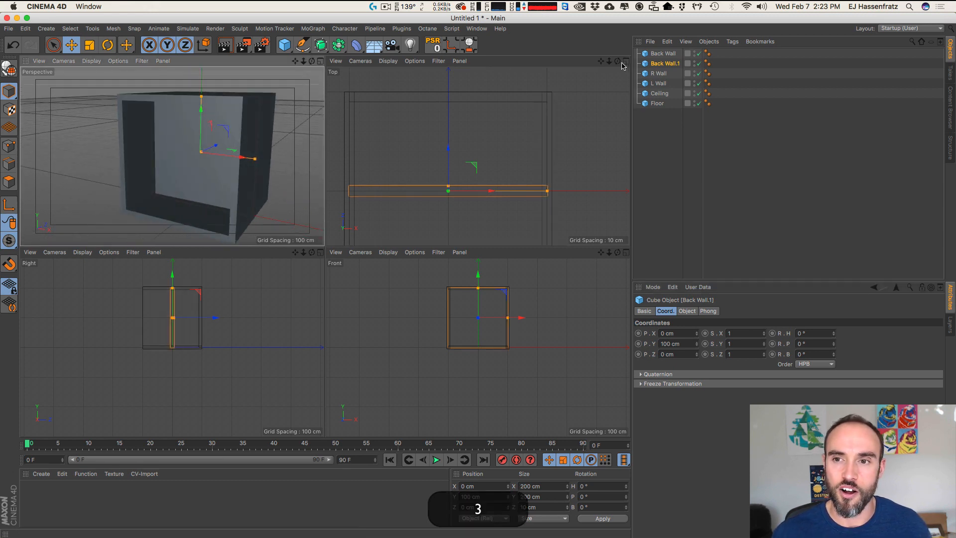
{"action": "double_click", "coordinate": [680, 64]}
{"action": "type", "text": "Inner Wall"}
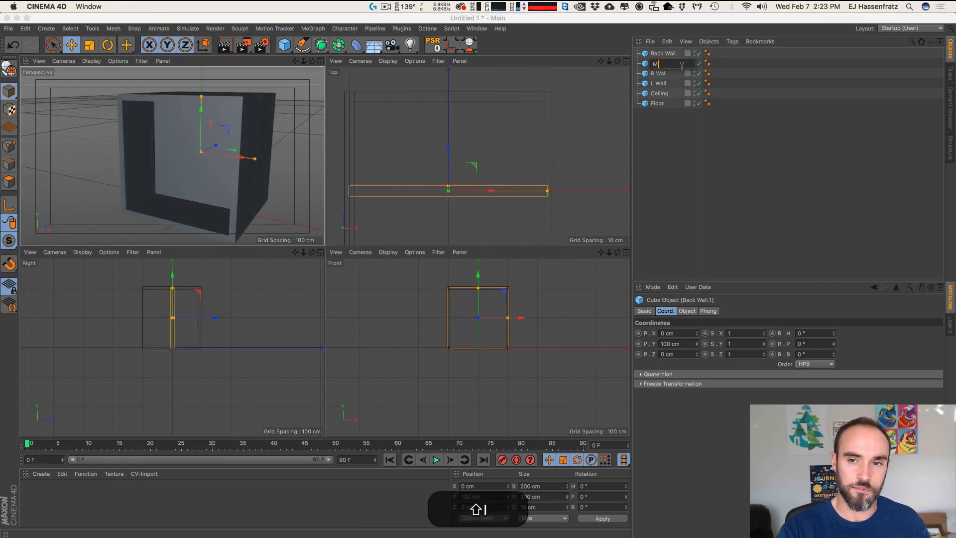
{"action": "key", "text": "Return"}
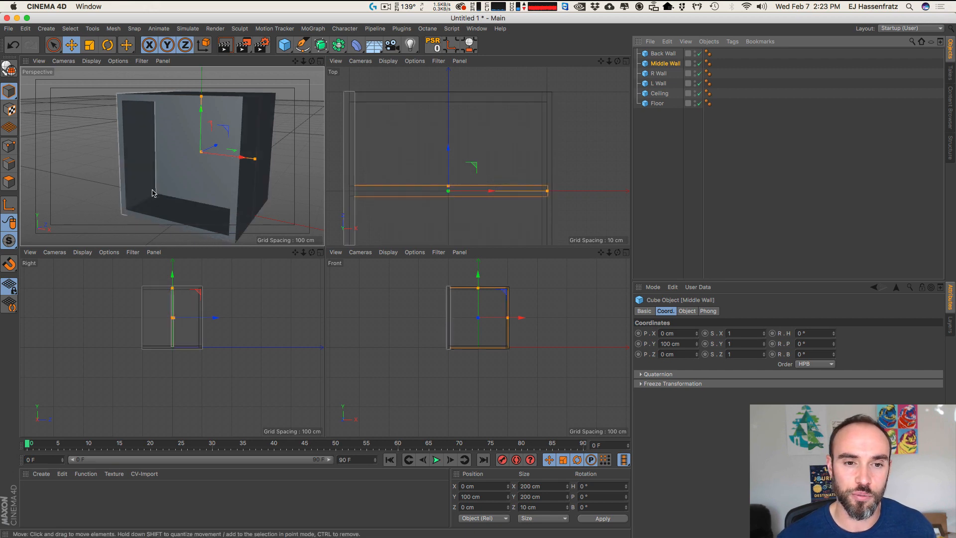
Step: Duplicate the Floor upward to about 65 cm in Y and shrink the copy to about 96 cm in X and 62 cm in Z
{"action": "left_click", "coordinate": [191, 216]}
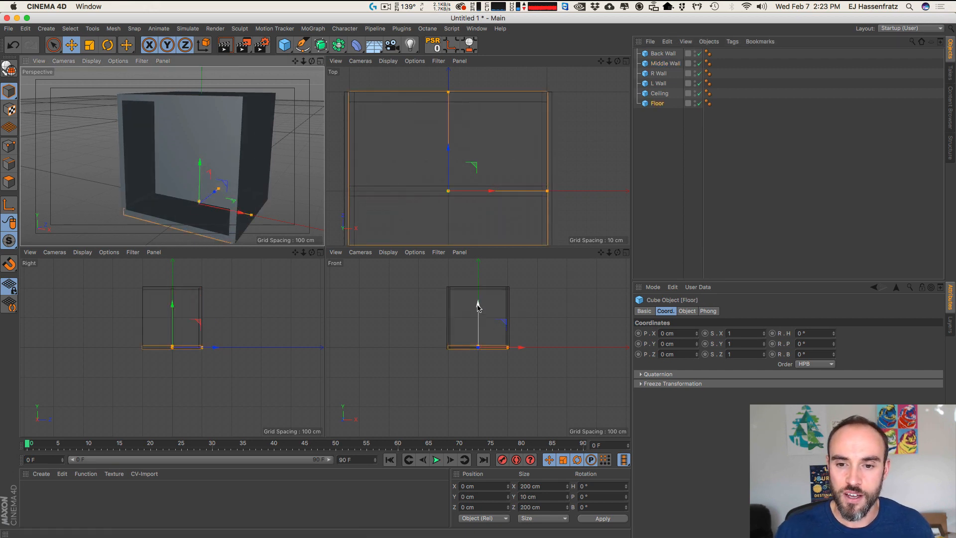
{"action": "left_click_drag", "start_coordinate": [481, 319], "coordinate": [481, 289], "text": "super"}
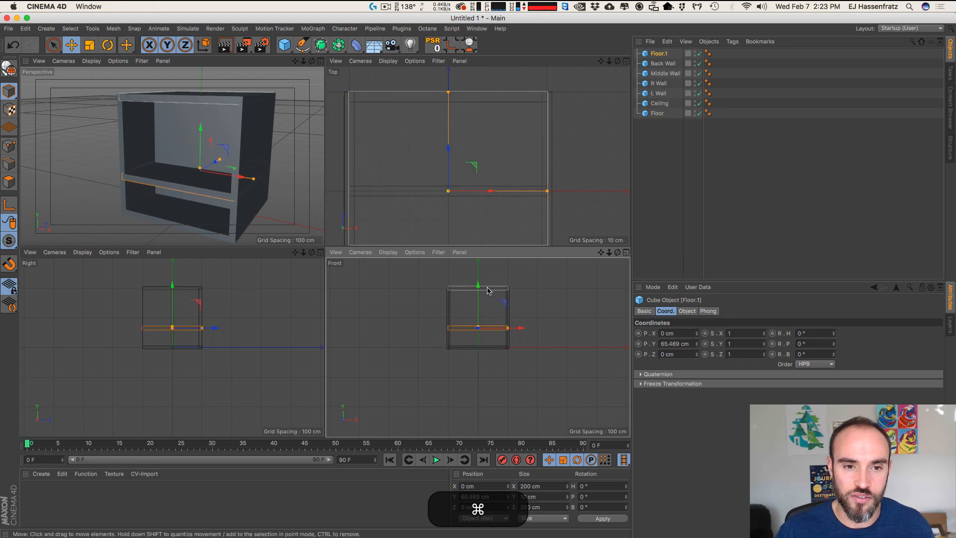
{"action": "key", "text": "1"}
{"action": "left_click_drag", "start_coordinate": [506, 149], "coordinate": [512, 112]}
{"action": "key", "text": "2"}
{"action": "left_click_drag", "start_coordinate": [512, 112], "coordinate": [480, 116]}
{"action": "left_click_drag", "start_coordinate": [529, 131], "coordinate": [510, 161]}
{"action": "key", "text": "2"}
Step: Move the small slab toward the left wall to about -40 cm in X and rename it Table Top
{"action": "left_click", "coordinate": [687, 311]}
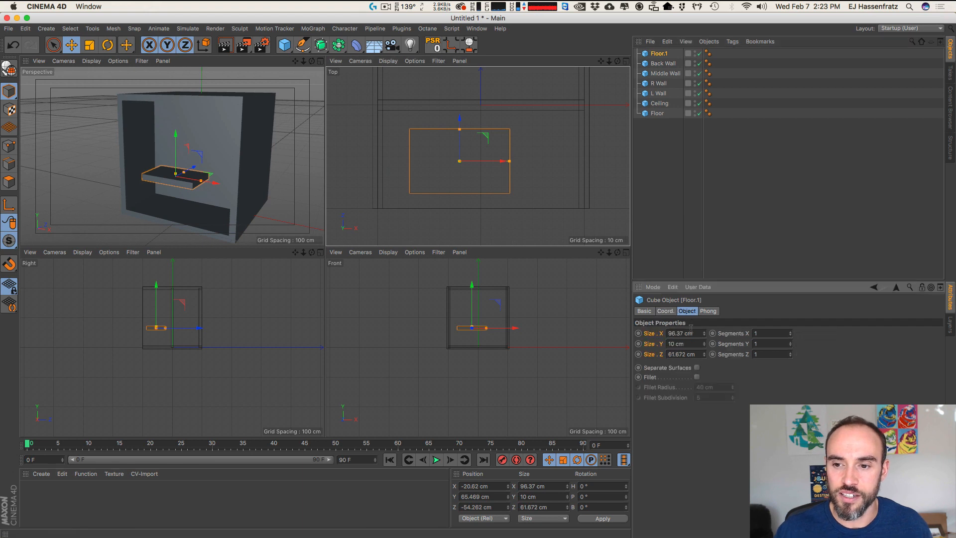
{"action": "left_click_drag", "start_coordinate": [484, 138], "coordinate": [465, 137]}
{"action": "double_click", "coordinate": [659, 54]}
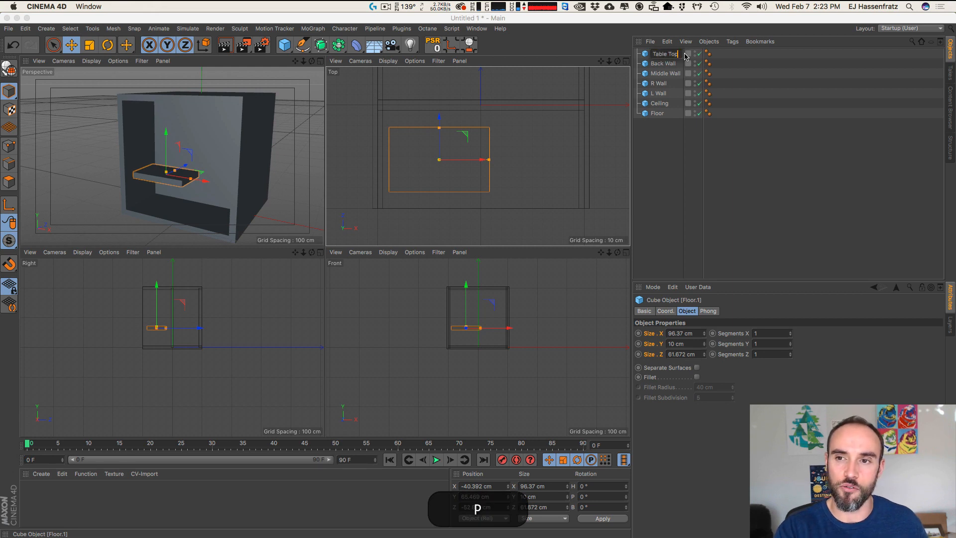
{"action": "key", "text": "Return"}
Step: Resize the Table Top freehand to about 103 cm in X, 57 cm in Z and 4.7 cm in Y
{"action": "left_click_drag", "start_coordinate": [489, 160], "coordinate": [493, 161]}
{"action": "left_click_drag", "start_coordinate": [439, 128], "coordinate": [439, 130]}
{"action": "key", "text": "2"}
{"action": "left_click_drag", "start_coordinate": [474, 341], "coordinate": [508, 340]}
{"action": "middle_click_drag", "start_coordinate": [458, 314], "coordinate": [446, 360], "text": "alt"}
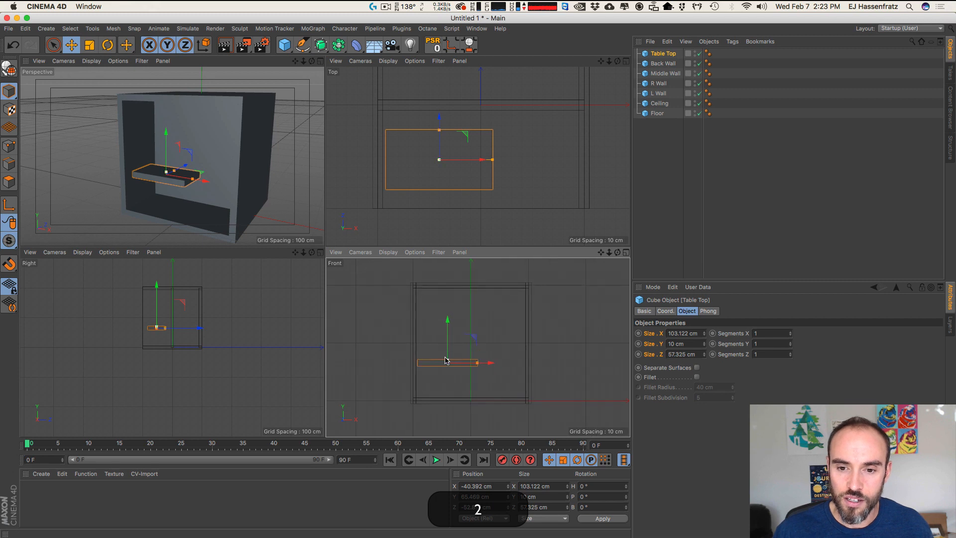
{"action": "mouse_move", "coordinate": [445, 357]}
{"action": "left_mouse_down"}
{"action": "mouse_move", "coordinate": [465, 350]}
{"action": "mouse_move", "coordinate": [450, 364]}
{"action": "left_mouse_up"}
Step: Set the Table Top's size to 100 cm in X, 5 cm in Y and 55 cm in Z
{"action": "left_click", "coordinate": [693, 344]}
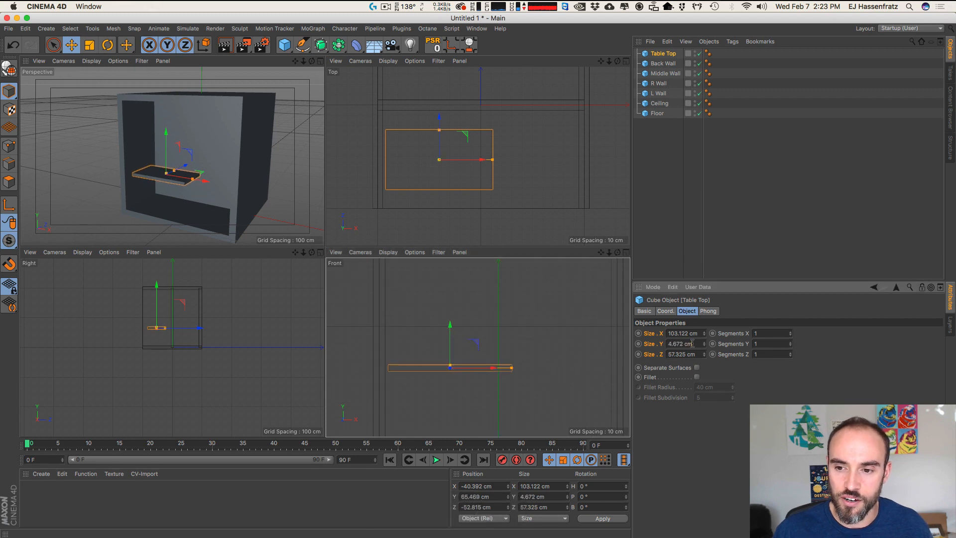
{"action": "double_click", "coordinate": [692, 344]}
{"action": "type", "text": "5"}
{"action": "double_click", "coordinate": [689, 333]}
{"action": "type", "text": "100"}
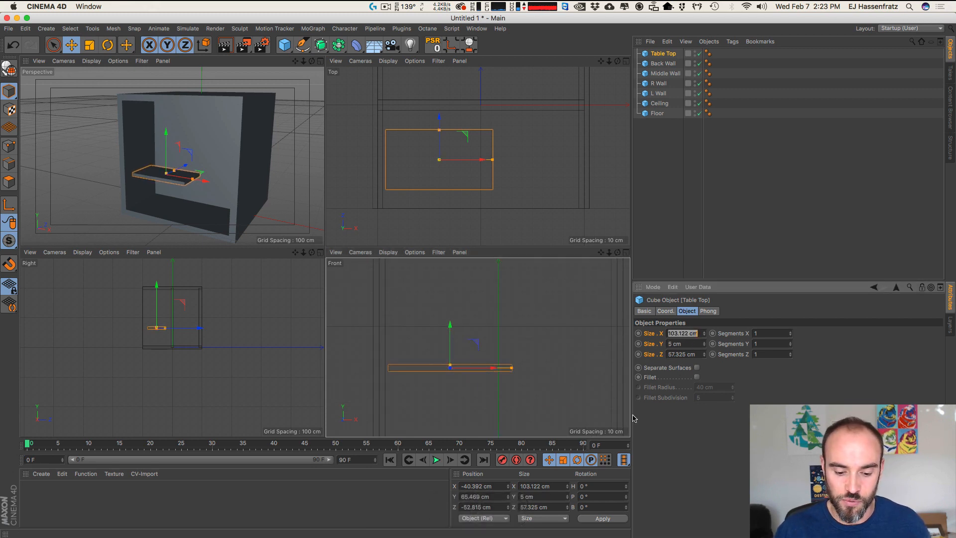
{"action": "double_click", "coordinate": [686, 355]}
{"action": "type", "text": "55"}
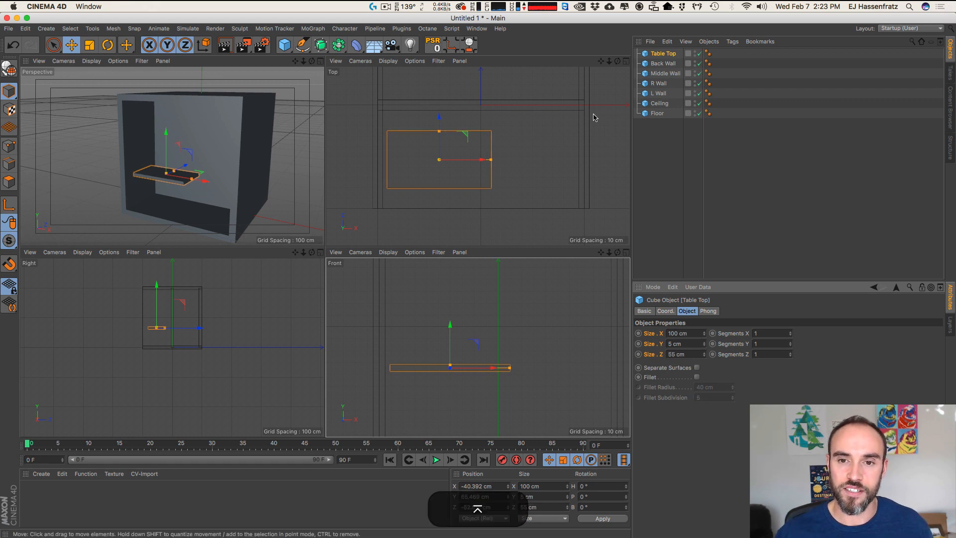
Step: Shift the Table Top to about -32 cm in X and stretch it to about 135 cm in X and 74 cm in Z
{"action": "left_click_drag", "start_coordinate": [496, 162], "coordinate": [468, 160]}
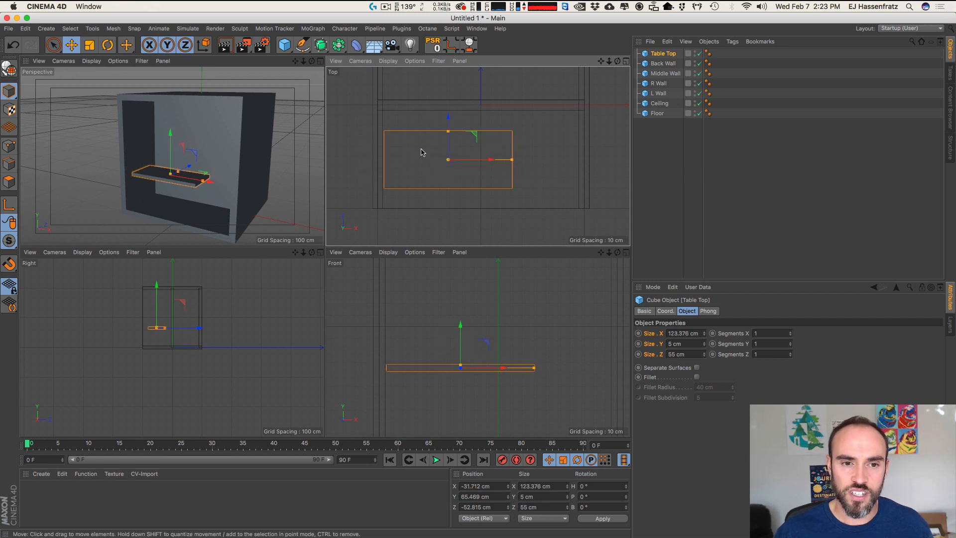
{"action": "left_click_drag", "start_coordinate": [203, 181], "coordinate": [210, 183]}
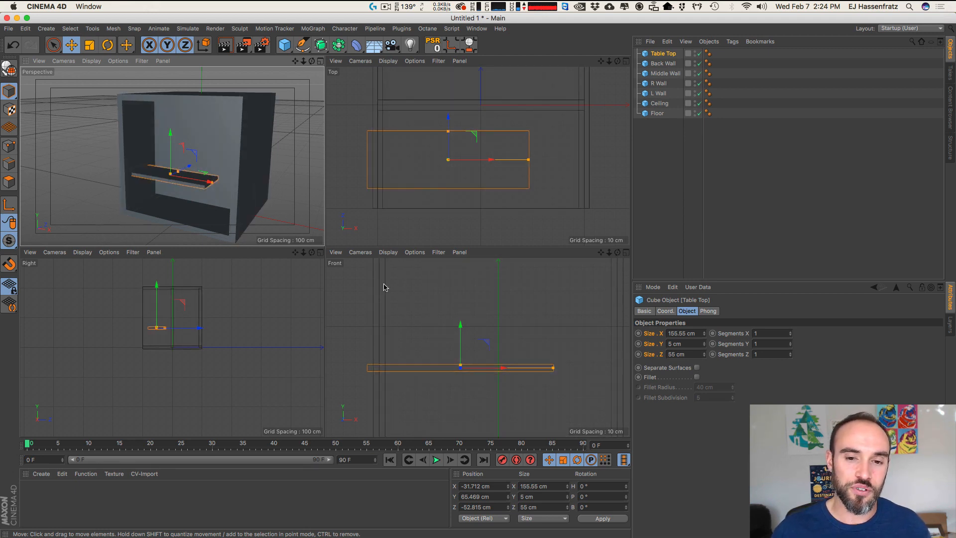
{"action": "key", "text": "3"}
{"action": "left_click_drag", "start_coordinate": [77, 156], "coordinate": [195, 166]}
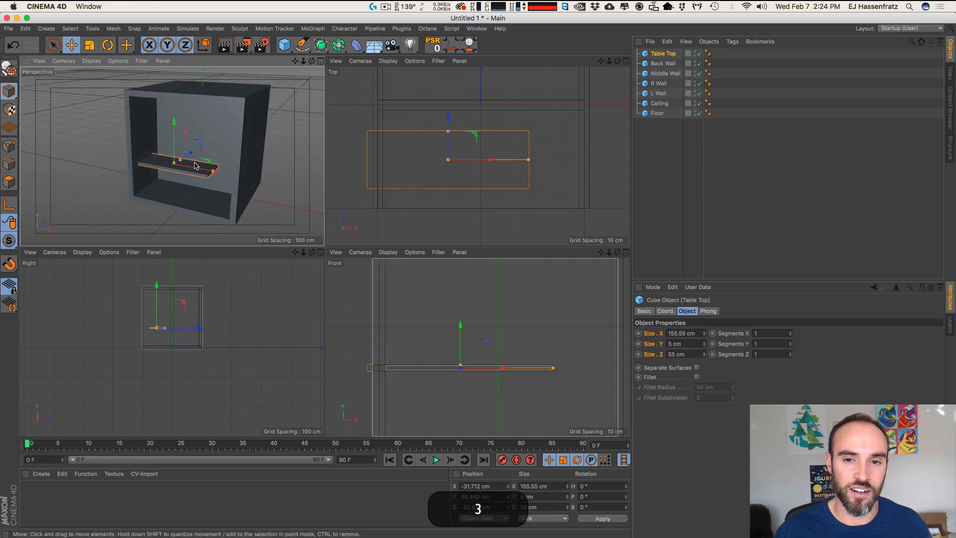
{"action": "left_click_drag", "start_coordinate": [528, 160], "coordinate": [518, 160]}
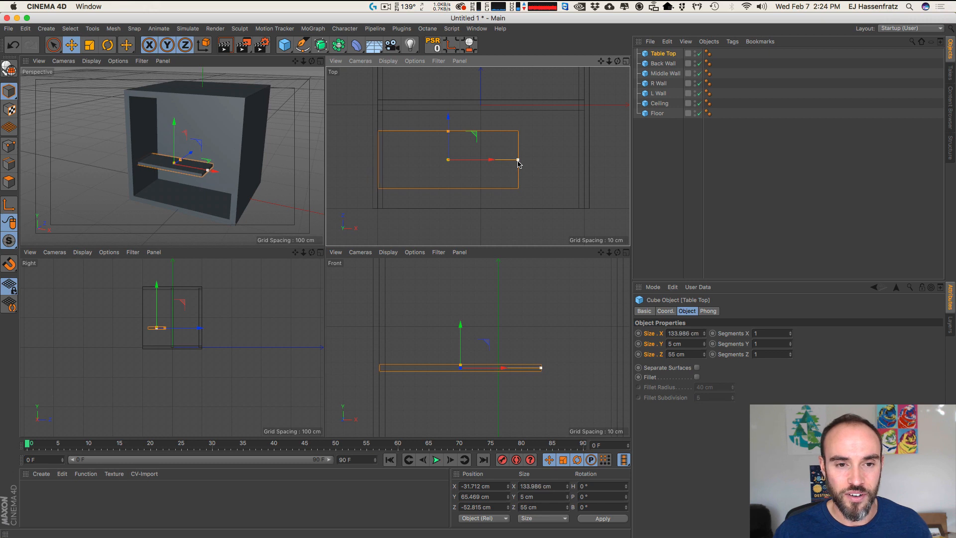
{"action": "mouse_move", "coordinate": [448, 131]}
{"action": "left_mouse_down"}
{"action": "mouse_move", "coordinate": [448, 117]}
{"action": "mouse_move", "coordinate": [460, 138]}
{"action": "left_mouse_up"}
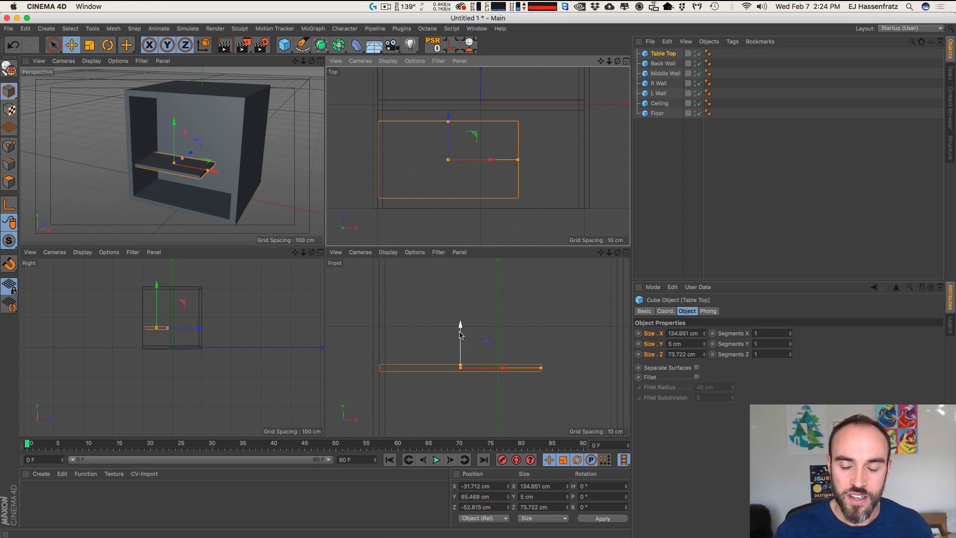
Step: Duplicate the Table Top downward and resize the copy to about 127 cm in X and 63 cm in Y beneath it
{"action": "left_click_drag", "start_coordinate": [460, 330], "coordinate": [468, 351], "text": "super"}
{"action": "key", "text": "1"}
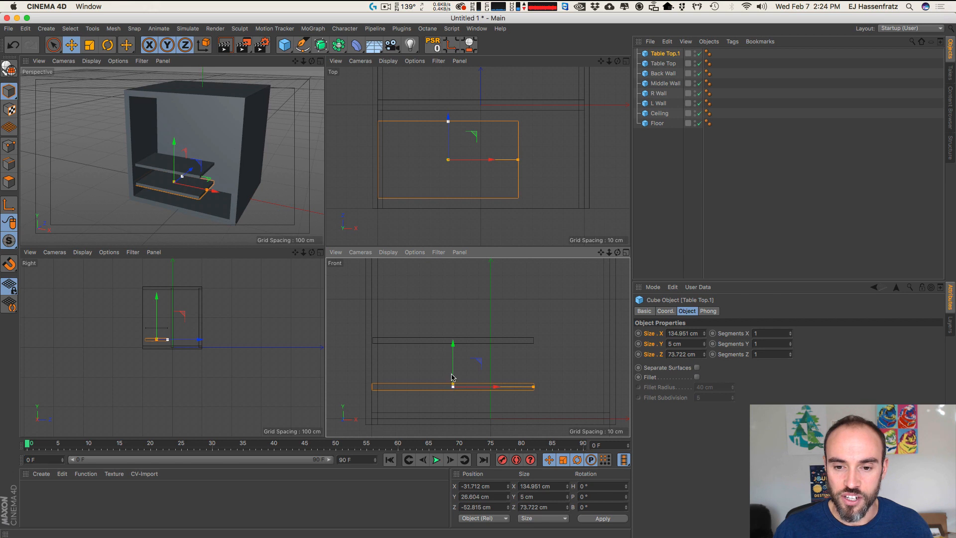
{"action": "left_click_drag", "start_coordinate": [454, 384], "coordinate": [454, 352]}
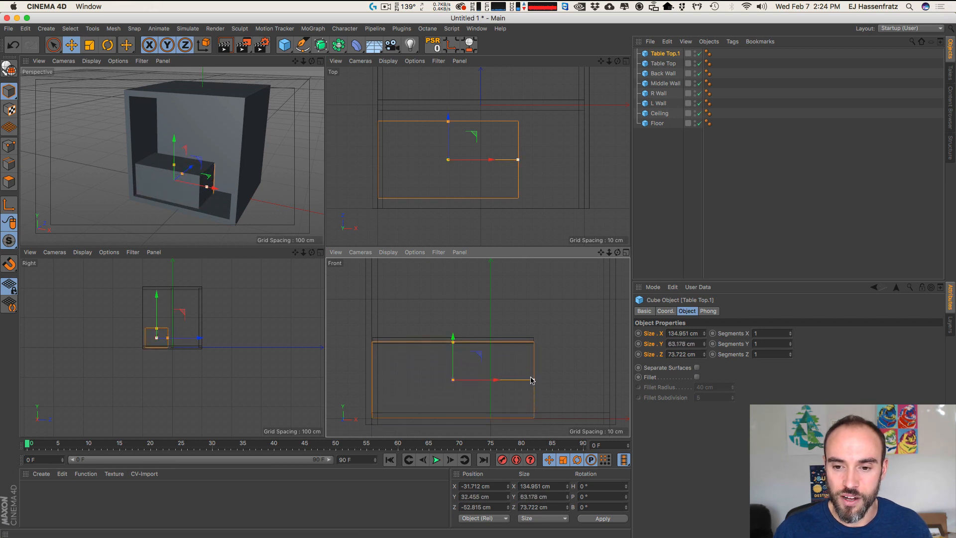
{"action": "mouse_move", "coordinate": [533, 379]}
{"action": "left_mouse_down"}
{"action": "mouse_move", "coordinate": [518, 380]}
{"action": "mouse_move", "coordinate": [526, 382]}
{"action": "left_mouse_up"}
{"action": "left_click_drag", "start_coordinate": [492, 380], "coordinate": [494, 380]}
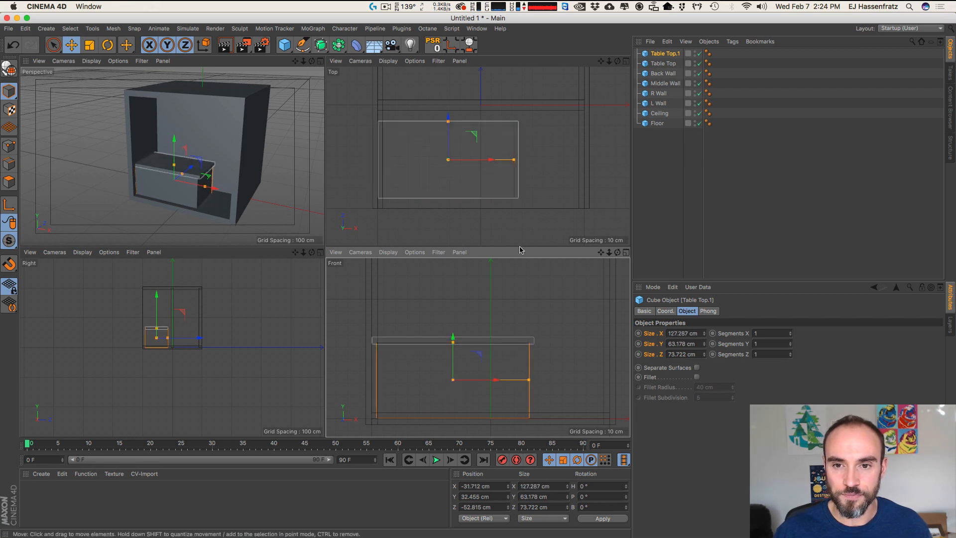
Step: Reduce the lower block's depth to about 63 cm in Z and shift it to about -33 cm in X
{"action": "key", "text": "3"}
{"action": "key", "text": "2"}
{"action": "left_click_drag", "start_coordinate": [177, 189], "coordinate": [224, 171]}
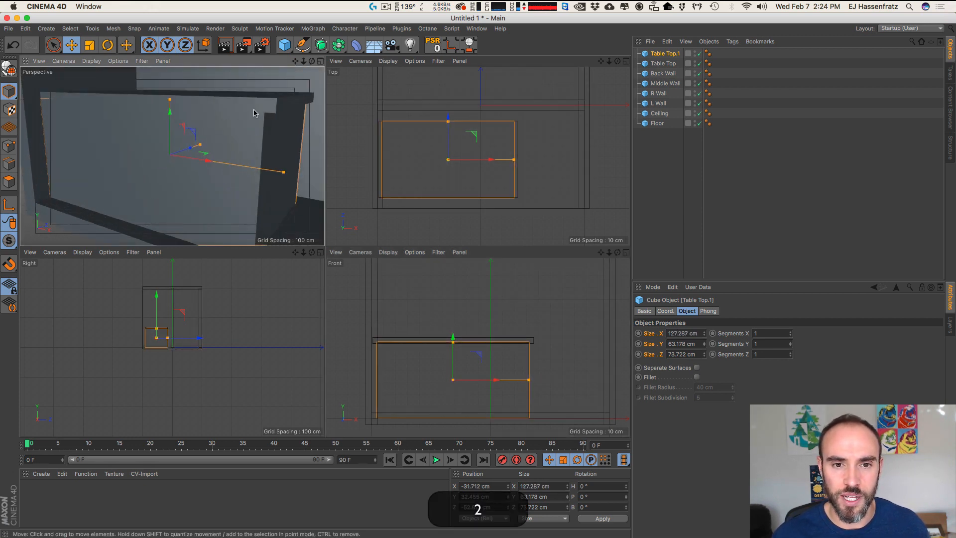
{"action": "left_click", "coordinate": [255, 110]}
{"action": "left_click", "coordinate": [436, 191]}
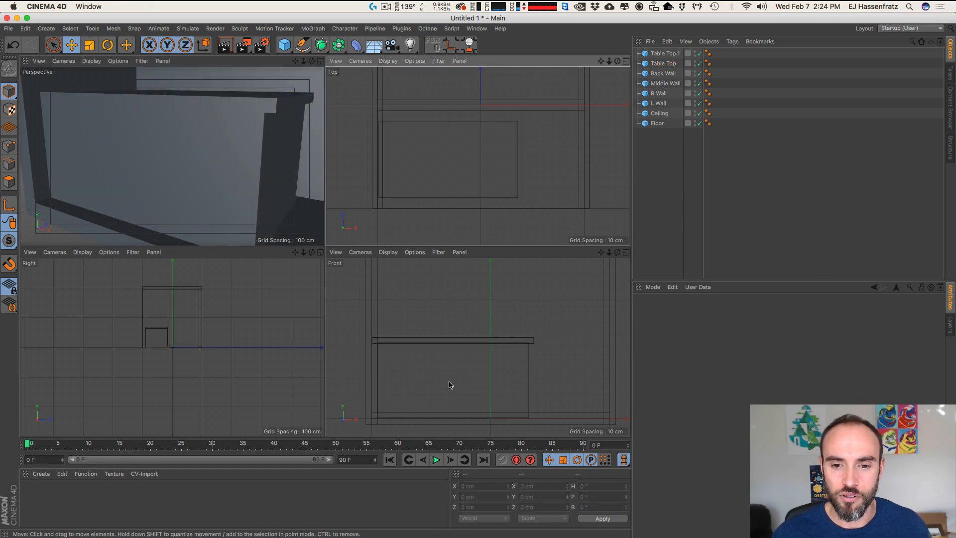
{"action": "left_click", "coordinate": [508, 369]}
{"action": "left_click", "coordinate": [520, 356]}
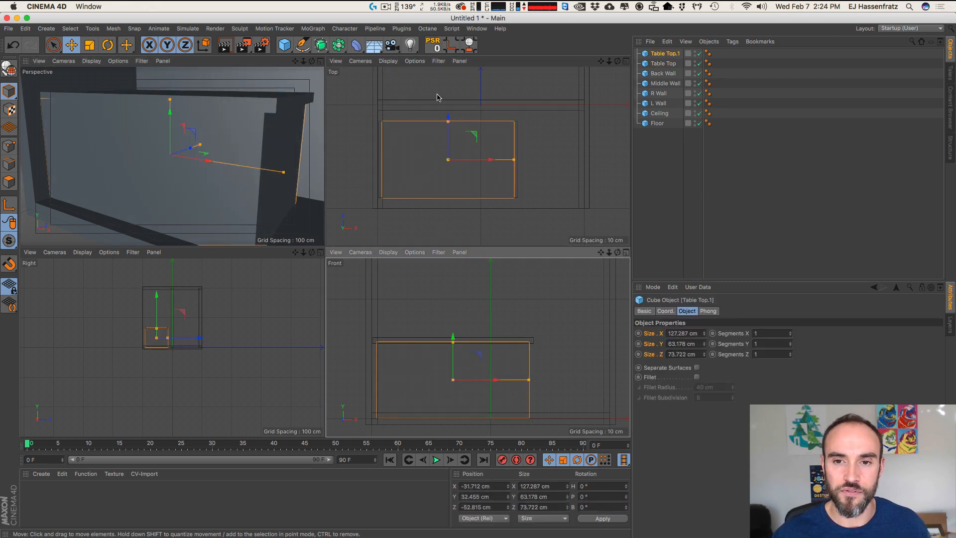
{"action": "left_click_drag", "start_coordinate": [448, 121], "coordinate": [448, 128]}
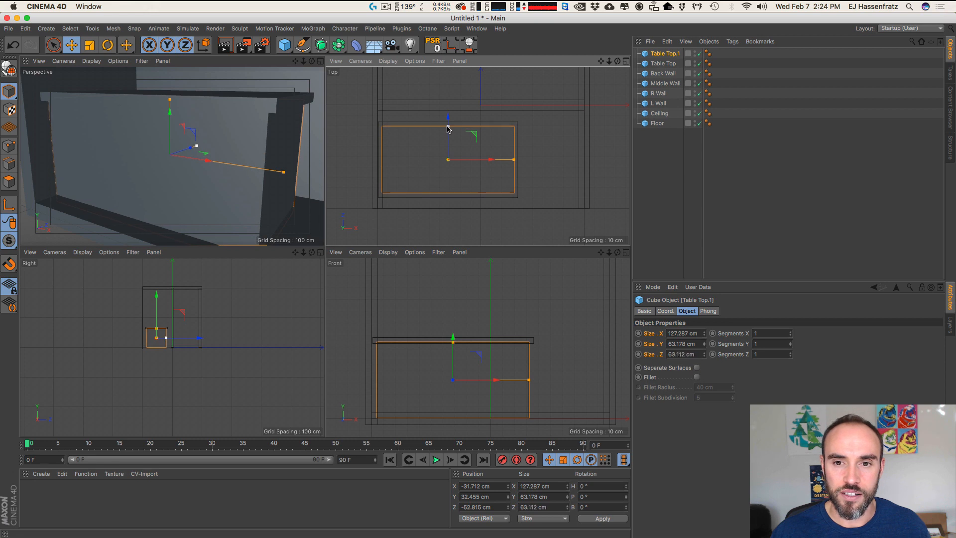
{"action": "left_click_drag", "start_coordinate": [484, 160], "coordinate": [482, 163]}
Step: Examine how the table's top slab overhangs its base from several angles in the perspective view
{"action": "key", "text": "1"}
{"action": "left_click_drag", "start_coordinate": [121, 153], "coordinate": [146, 139]}
{"action": "key", "text": "3"}
{"action": "left_click_drag", "start_coordinate": [145, 138], "coordinate": [121, 144]}
{"action": "left_click", "coordinate": [121, 144]}
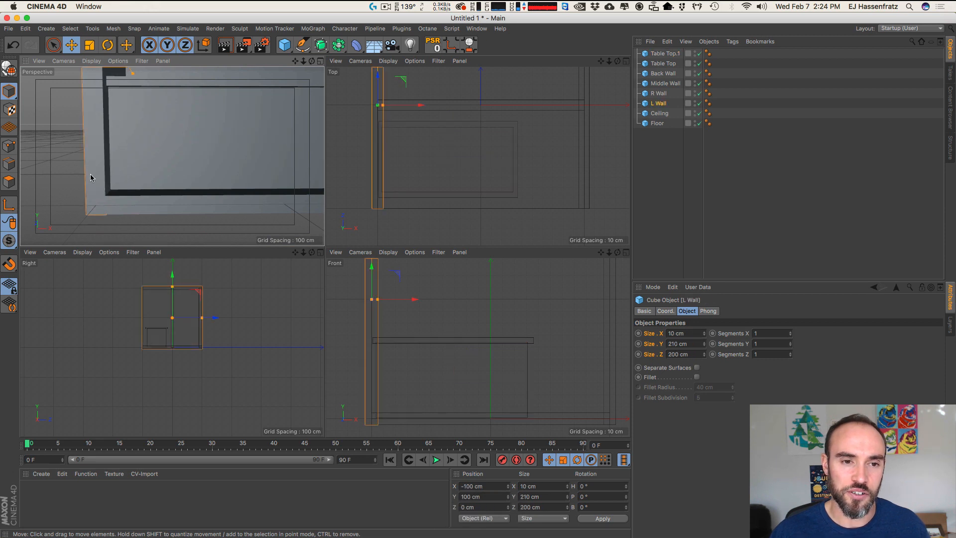
{"action": "key", "text": "3"}
{"action": "left_click_drag", "start_coordinate": [122, 175], "coordinate": [86, 175]}
{"action": "key", "text": "3"}
{"action": "mouse_move", "coordinate": [158, 159]}
{"action": "left_mouse_down"}
{"action": "mouse_move", "coordinate": [189, 162]}
{"action": "mouse_move", "coordinate": [170, 171]}
{"action": "left_mouse_up"}
{"action": "scroll", "coordinate": [170, 163], "scroll_direction": "down", "scroll_amount": 3}
{"action": "key", "text": "1"}
Step: Rename the thin upper slab Table and the block beneath it Table Top
{"action": "left_click", "coordinate": [186, 153]}
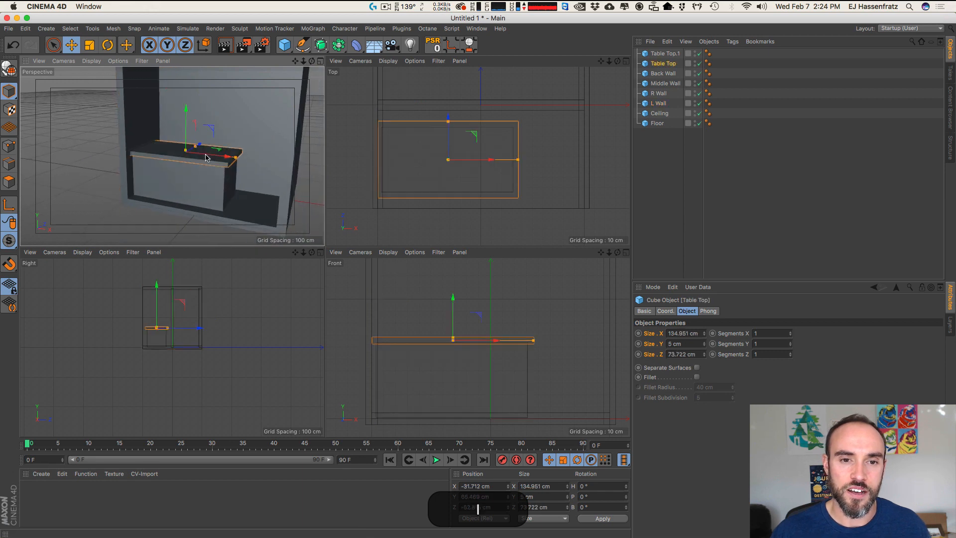
{"action": "double_click", "coordinate": [660, 64]}
{"action": "type", "text": "Table"}
{"action": "key", "text": "Return"}
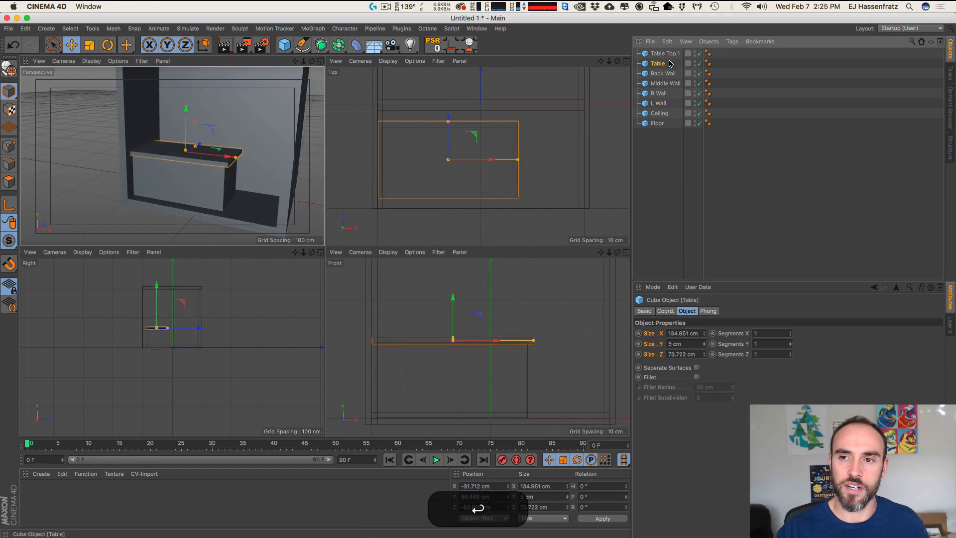
{"action": "double_click", "coordinate": [669, 54]}
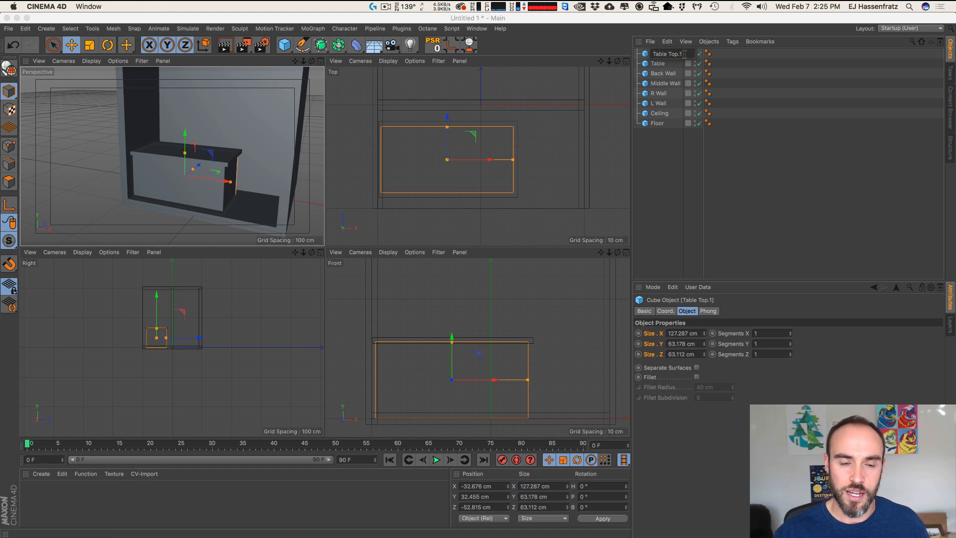
{"action": "key", "text": "BackSpace"}
{"action": "key", "text": "BackSpace"}
{"action": "key", "text": "Return"}
Step: Duplicate the Middle Wall toward the table to about -11 cm in Z and shorten the copy to about 37 cm in Y
{"action": "key", "text": "3"}
{"action": "mouse_move", "coordinate": [197, 177]}
{"action": "left_mouse_down"}
{"action": "mouse_move", "coordinate": [149, 176]}
{"action": "mouse_move", "coordinate": [218, 177]}
{"action": "mouse_move", "coordinate": [184, 176]}
{"action": "mouse_move", "coordinate": [199, 183]}
{"action": "left_mouse_up"}
{"action": "left_click", "coordinate": [233, 145]}
{"action": "key", "text": "2"}
{"action": "key", "text": "1"}
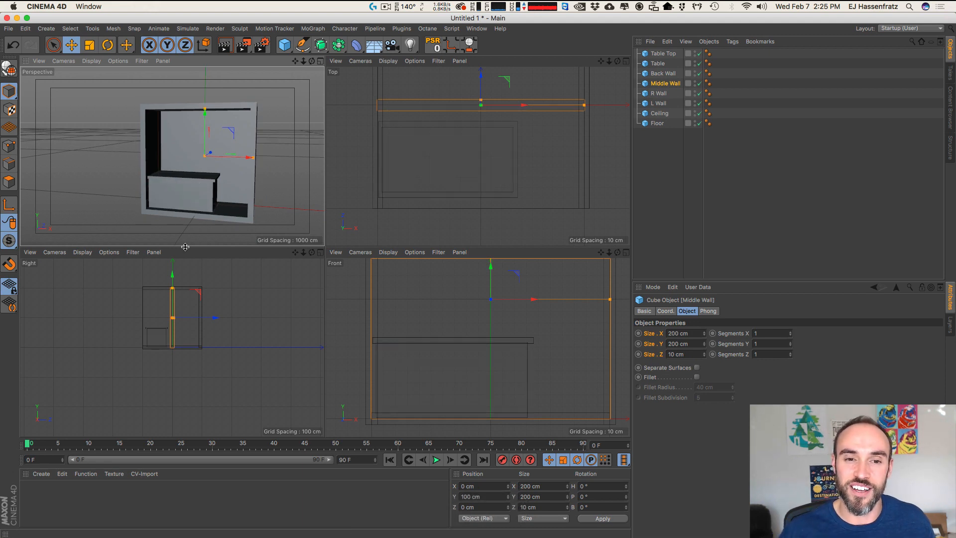
{"action": "left_click", "coordinate": [670, 54]}
{"action": "left_click", "coordinate": [229, 152]}
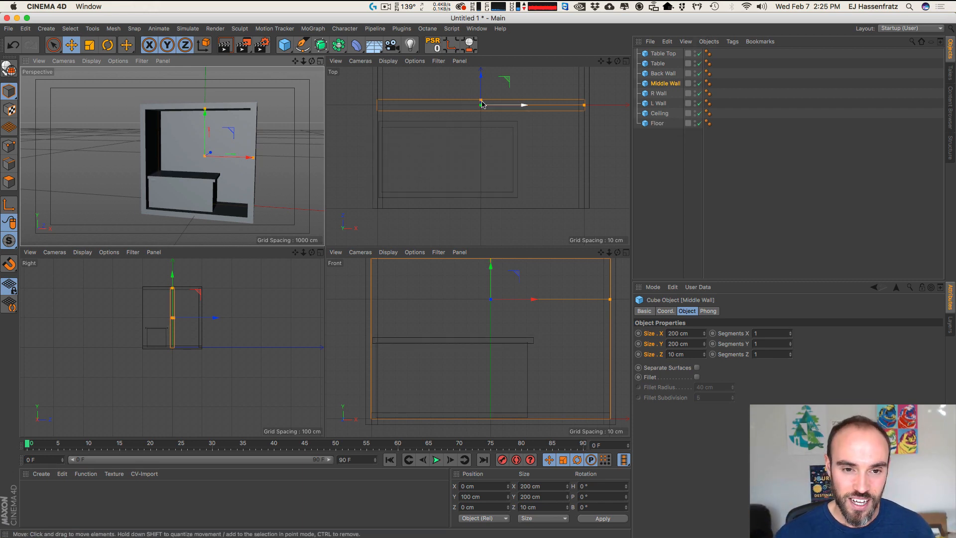
{"action": "left_click_drag", "start_coordinate": [235, 318], "coordinate": [199, 334]}
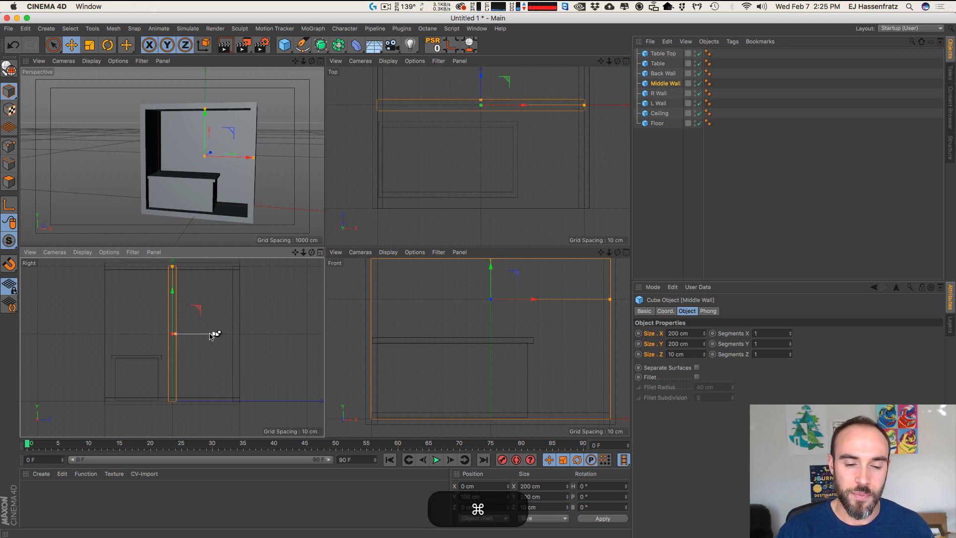
{"action": "mouse_move", "coordinate": [211, 334]}
{"action": "left_mouse_down", "text": "super"}
{"action": "mouse_move", "coordinate": [194, 339]}
{"action": "mouse_move", "coordinate": [201, 337]}
{"action": "left_mouse_up", "text": "super"}
{"action": "left_click_drag", "start_coordinate": [164, 269], "coordinate": [165, 327]}
Step: Set the wall copy's Y size to 25 cm and reduce it further to 20 cm
{"action": "double_click", "coordinate": [696, 343]}
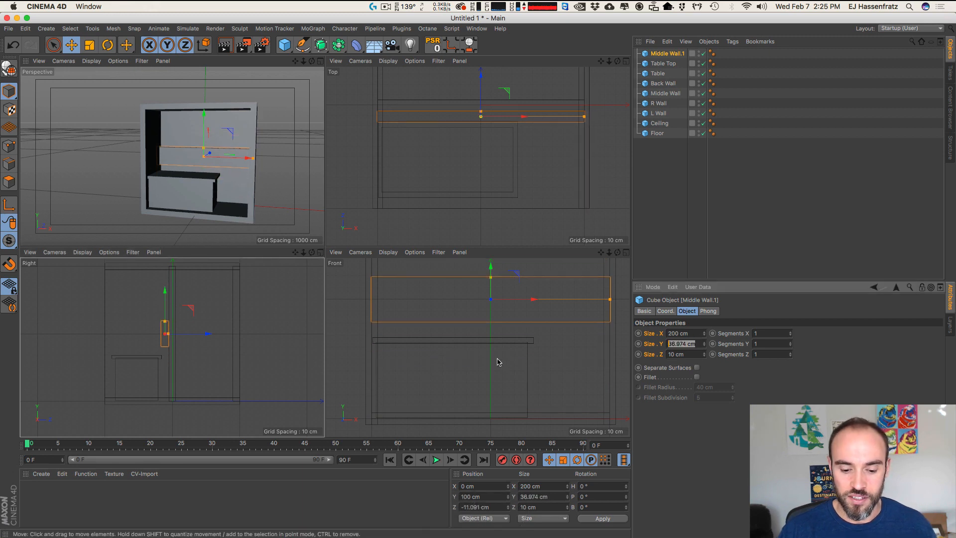
{"action": "type", "text": "25"}
{"action": "key", "text": "Return"}
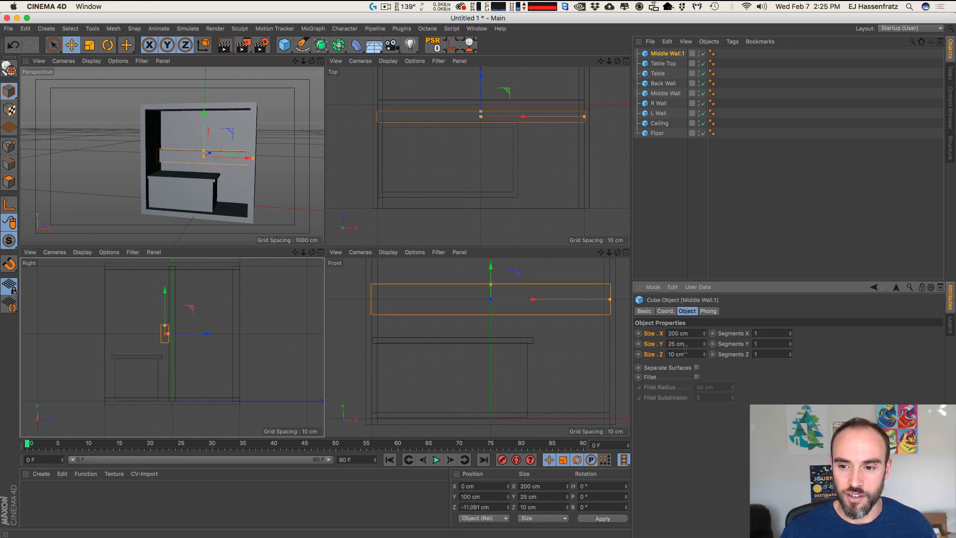
{"action": "type", "text": "20"}
{"action": "key", "text": "Return"}
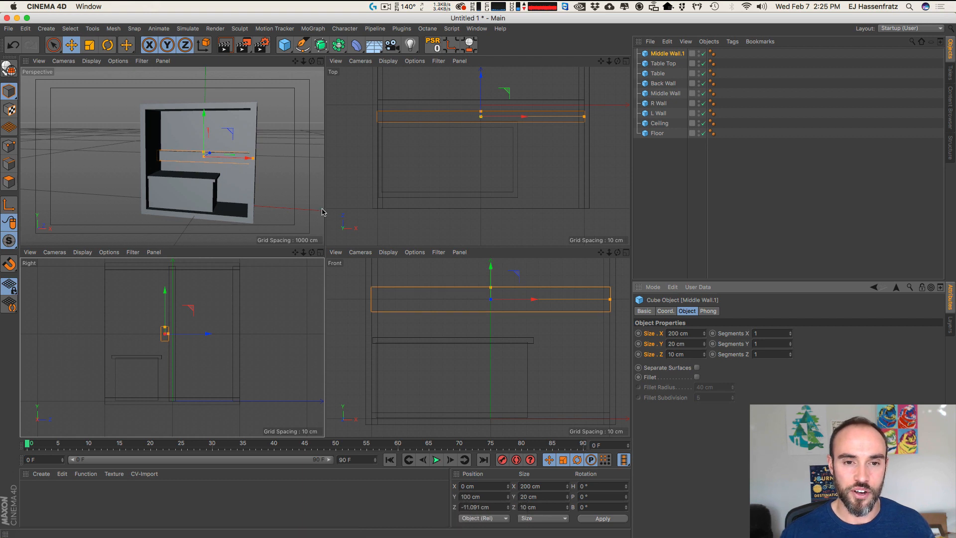
Step: Move the narrow strip back into the front of the Middle Wall, to about -5.7 cm in Z
{"action": "key", "text": "2"}
{"action": "left_click_drag", "start_coordinate": [200, 156], "coordinate": [239, 156]}
{"action": "left_click_drag", "start_coordinate": [165, 336], "coordinate": [199, 333]}
{"action": "key", "text": "3"}
{"action": "left_click_drag", "start_coordinate": [222, 150], "coordinate": [183, 141]}
{"action": "key", "text": "2"}
{"action": "key", "text": "3"}
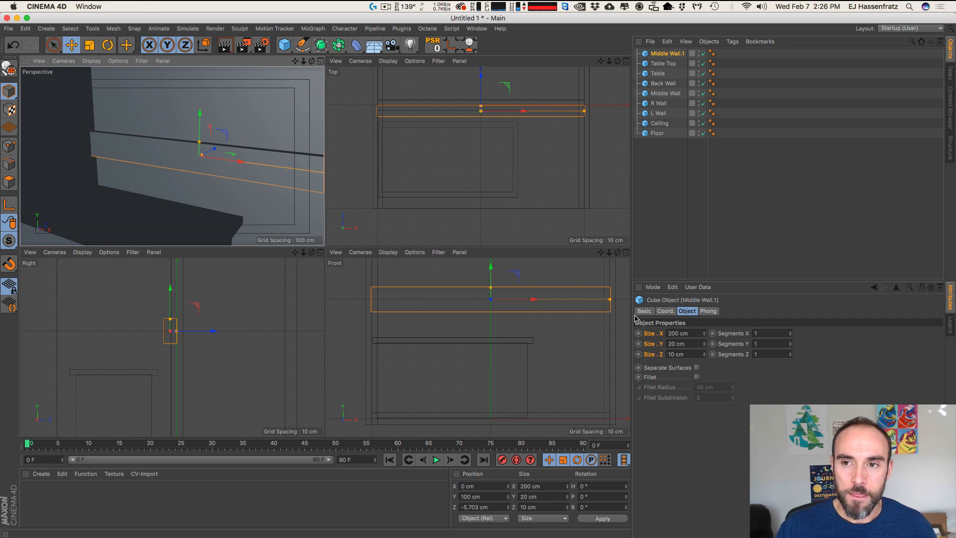
Step: Rename the narrow strip on the Middle Wall as Shiplap
{"action": "double_click", "coordinate": [672, 54]}
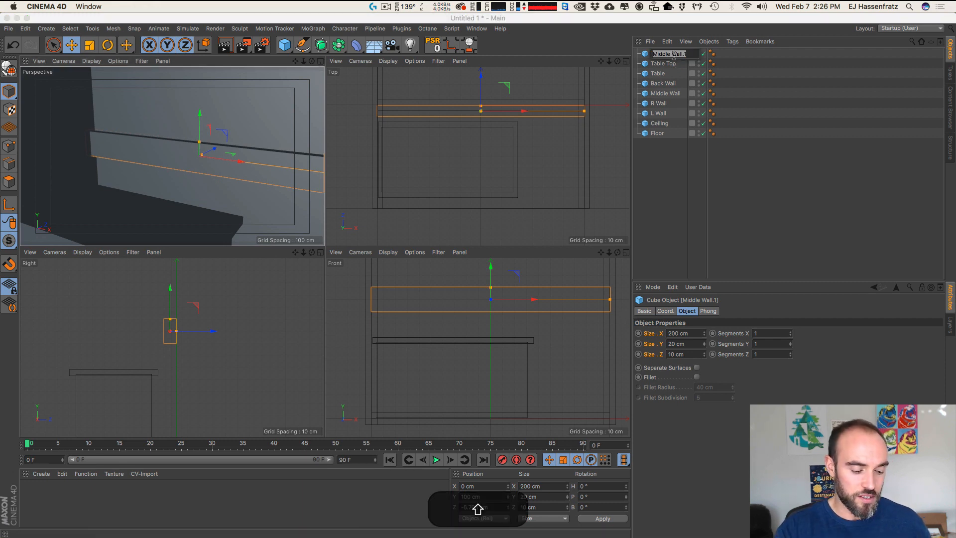
{"action": "type", "text": "Shiplap"}
{"action": "key", "text": "Return"}
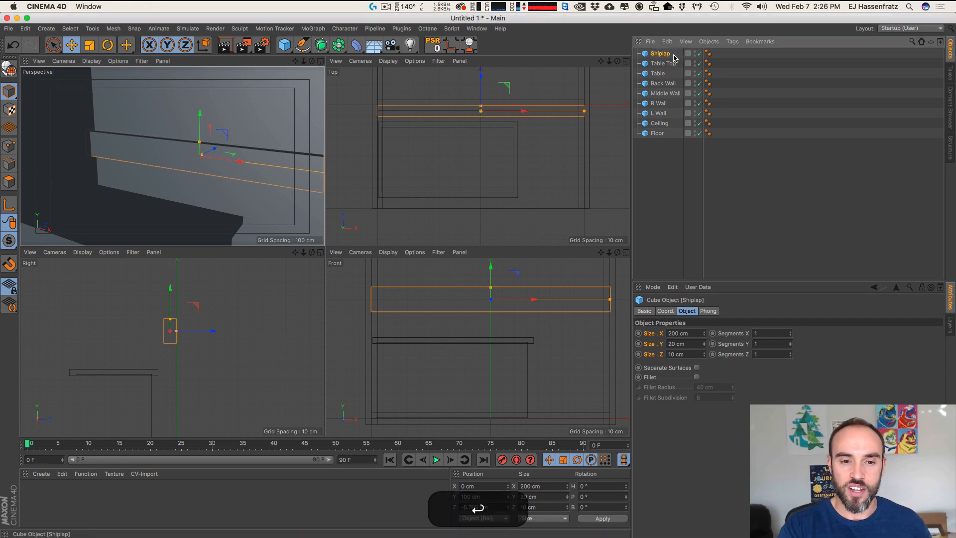
Step: Duplicate the Shiplap board along Y in 20 cm steps, stacking four copies above it and five below it
{"action": "scroll", "coordinate": [194, 311], "scroll_direction": "down", "scroll_amount": 2}
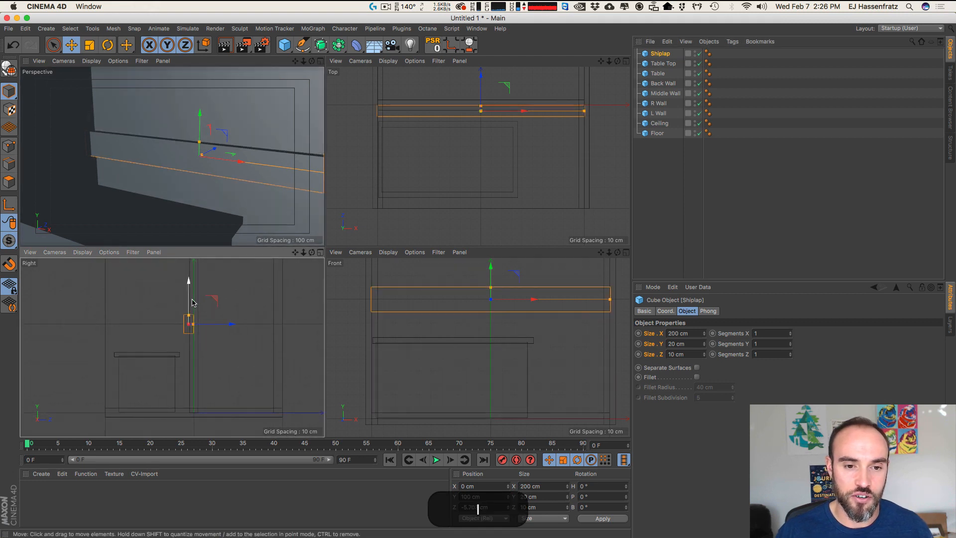
{"action": "key", "text": "2"}
{"action": "left_click_drag", "start_coordinate": [189, 319], "coordinate": [193, 364]}
{"action": "key", "text": "1"}
{"action": "left_click_drag", "start_coordinate": [192, 365], "coordinate": [192, 378]}
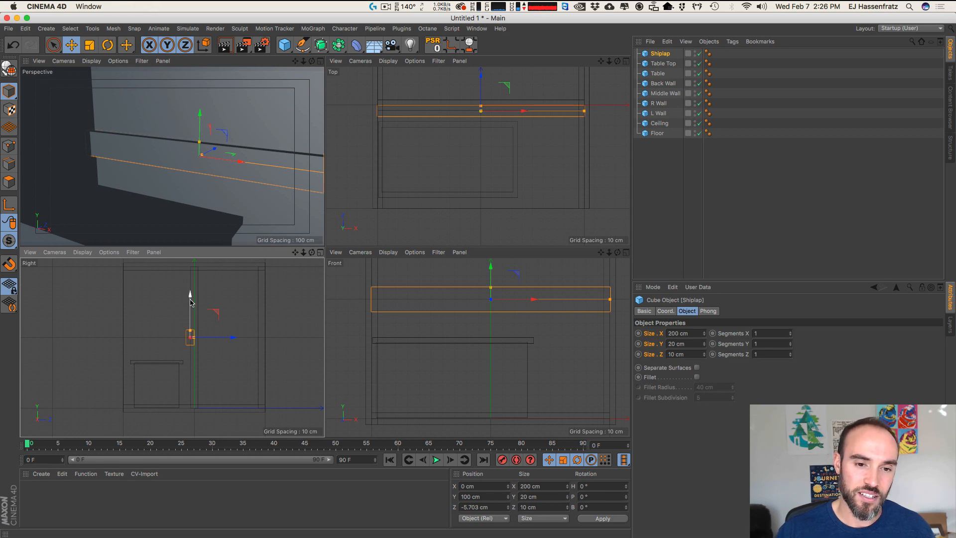
{"action": "key", "text": "super"}
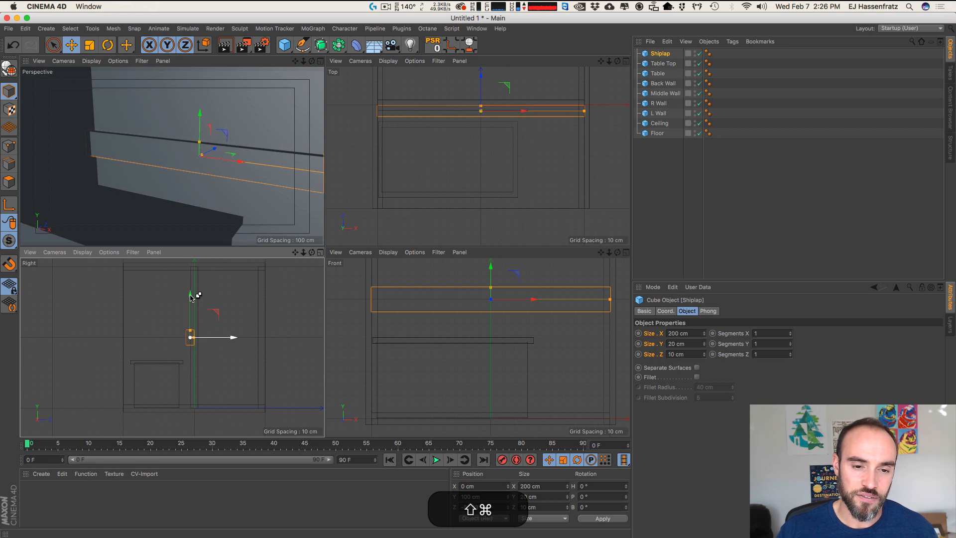
{"action": "key", "text": "super+shift+z"}
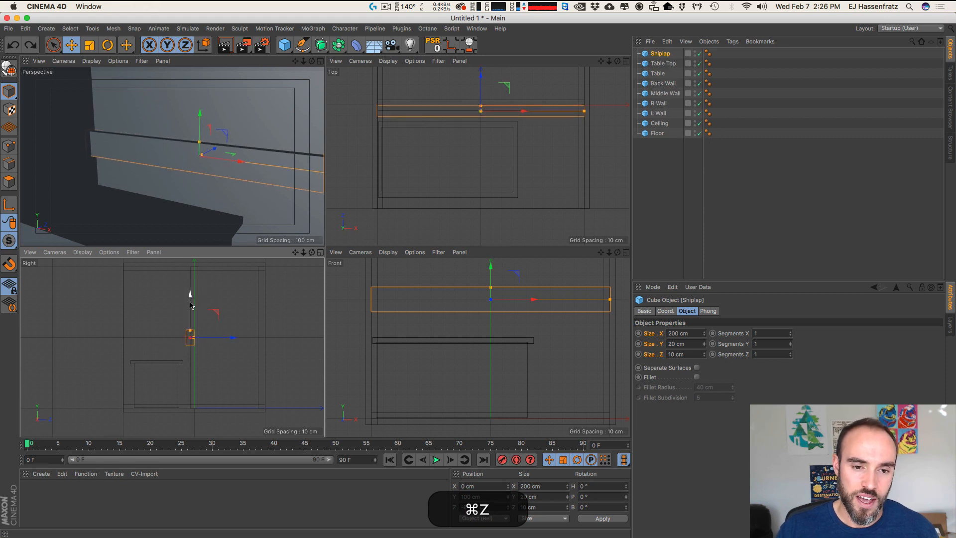
{"action": "left_click_drag", "start_coordinate": [190, 305], "coordinate": [194, 271], "text": "super"}
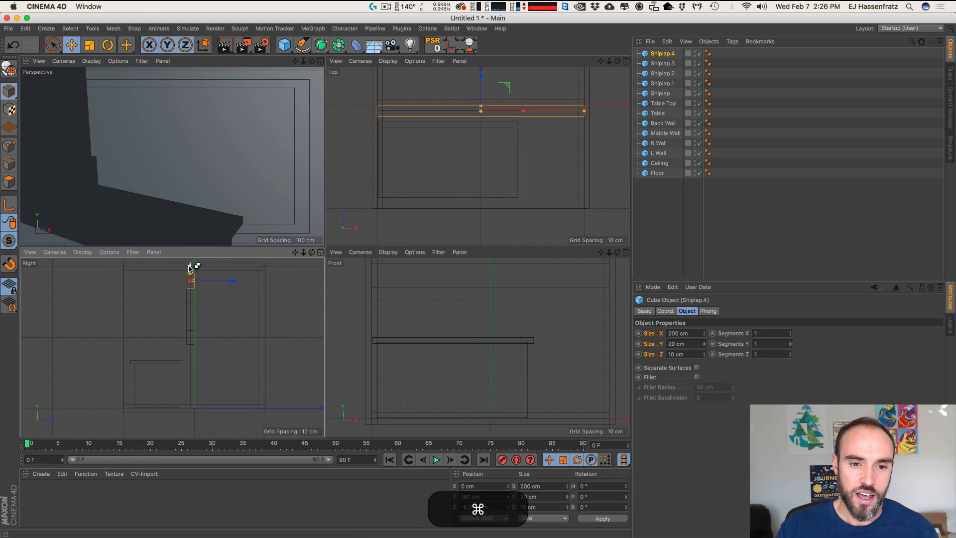
{"action": "left_click_drag", "start_coordinate": [192, 268], "coordinate": [222, 372], "text": "super"}
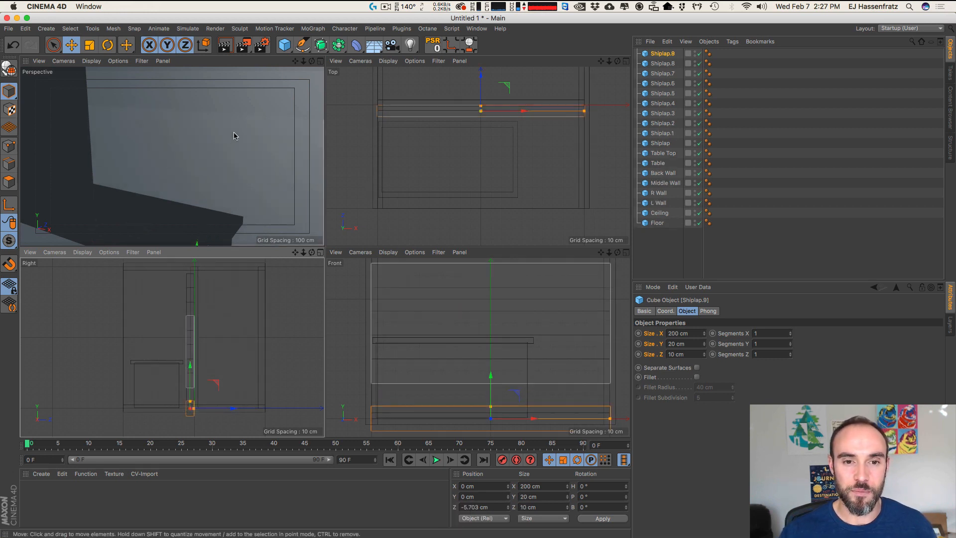
Step: Switch the perspective view's display mode to Gouraud Shading (Lines) to show the edges of the boards
{"action": "key", "text": "2"}
{"action": "left_click_drag", "start_coordinate": [234, 135], "coordinate": [202, 144]}
{"action": "key", "text": "3"}
{"action": "key", "text": "1"}
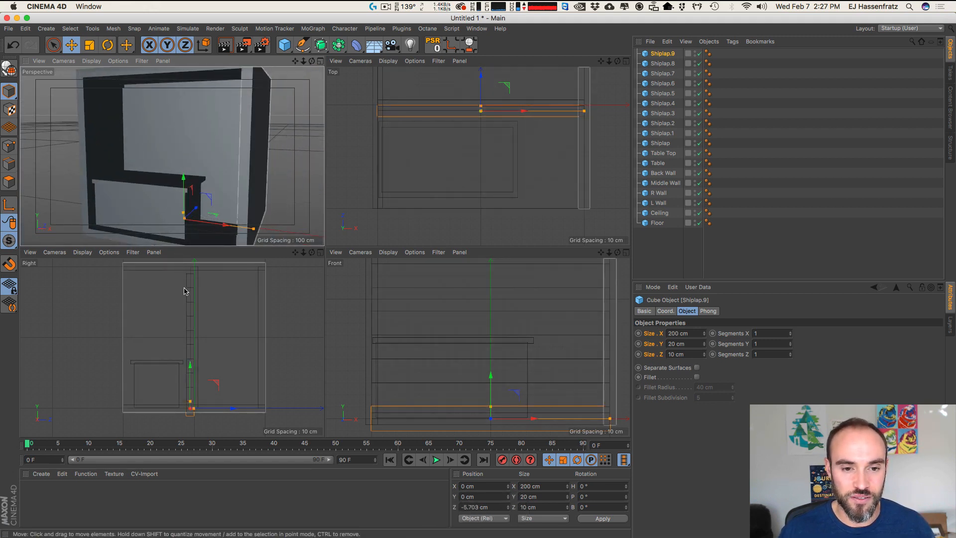
{"action": "key", "text": "2"}
{"action": "left_click_drag", "start_coordinate": [186, 276], "coordinate": [181, 278]}
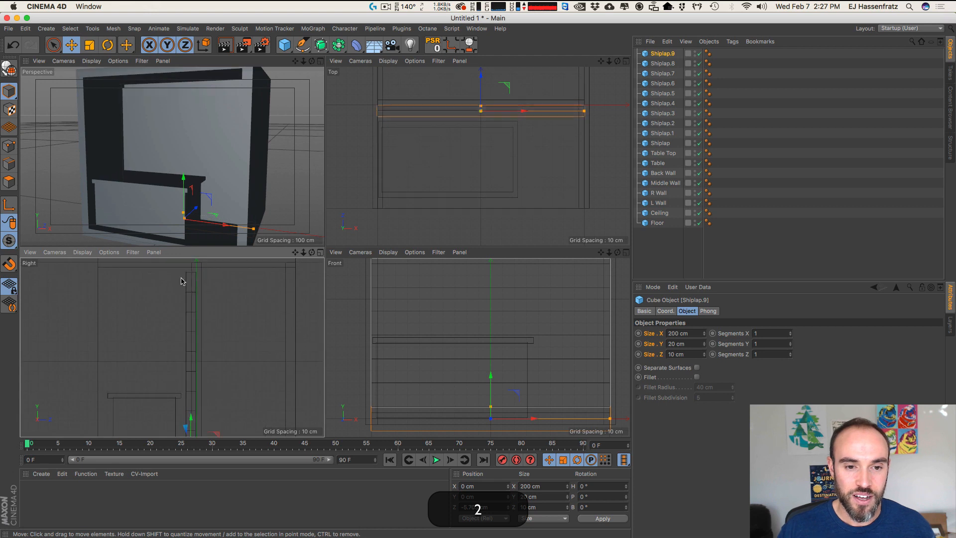
{"action": "key", "text": "2"}
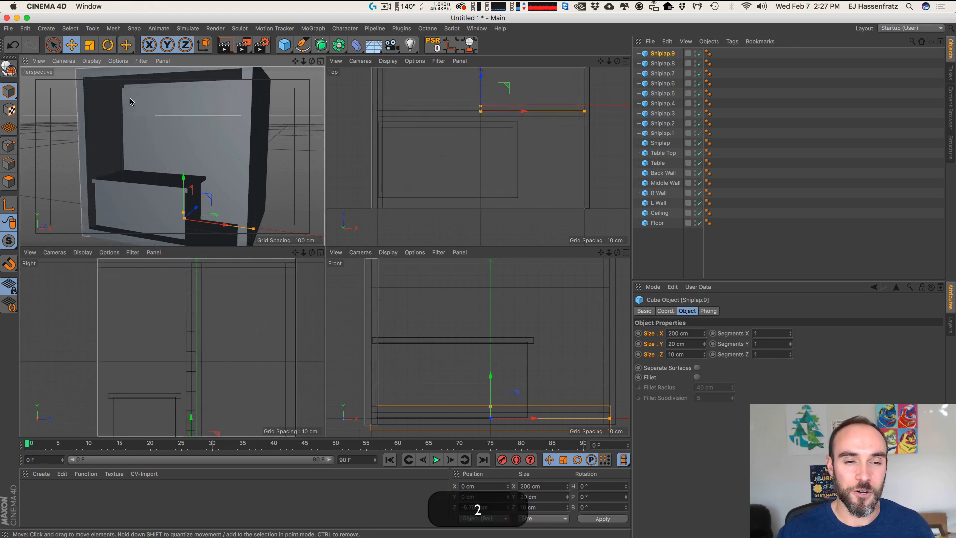
{"action": "key", "text": "3"}
{"action": "mouse_move", "coordinate": [187, 85]}
{"action": "left_mouse_down"}
{"action": "mouse_move", "coordinate": [235, 93]}
{"action": "mouse_move", "coordinate": [213, 104]}
{"action": "mouse_move", "coordinate": [177, 98]}
{"action": "mouse_move", "coordinate": [198, 99]}
{"action": "left_mouse_up"}
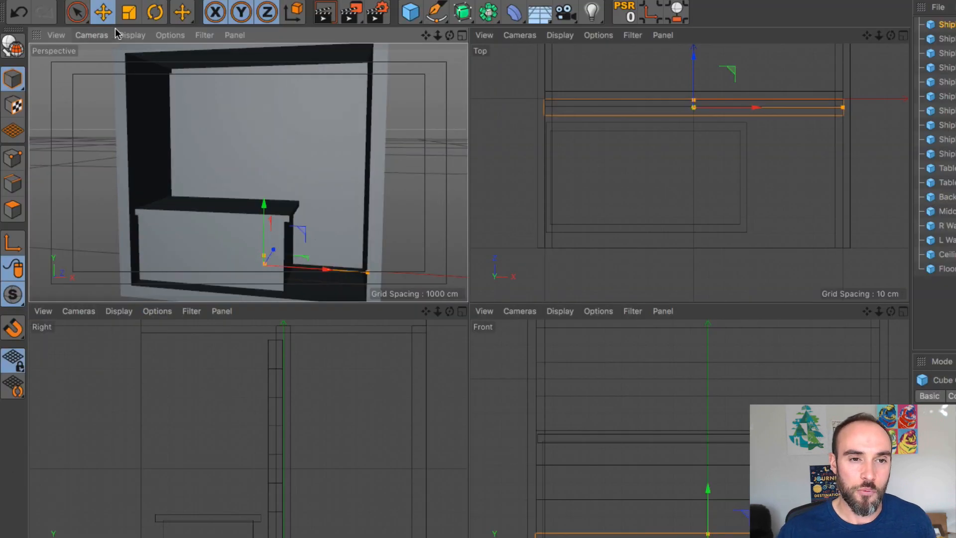
{"action": "left_click", "coordinate": [99, 61]}
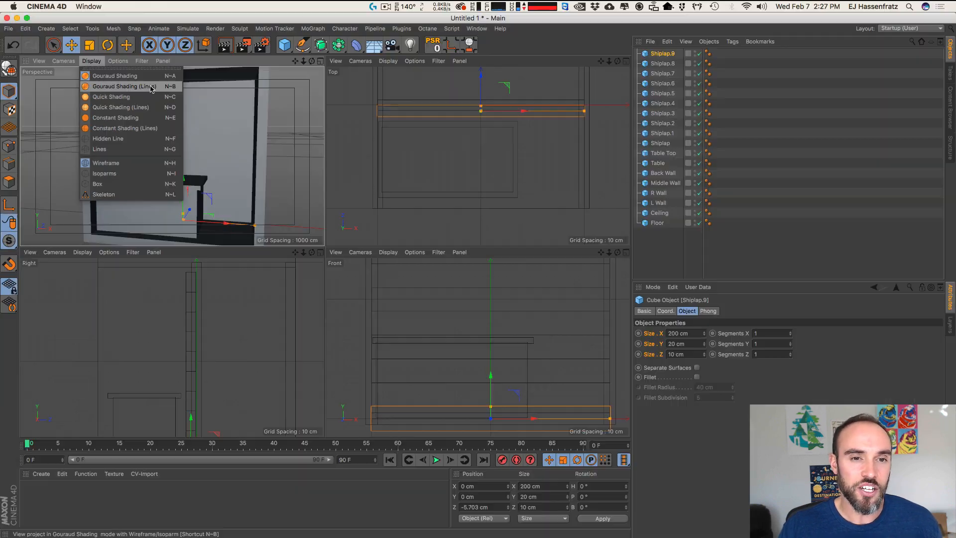
{"action": "left_click", "coordinate": [208, 73]}
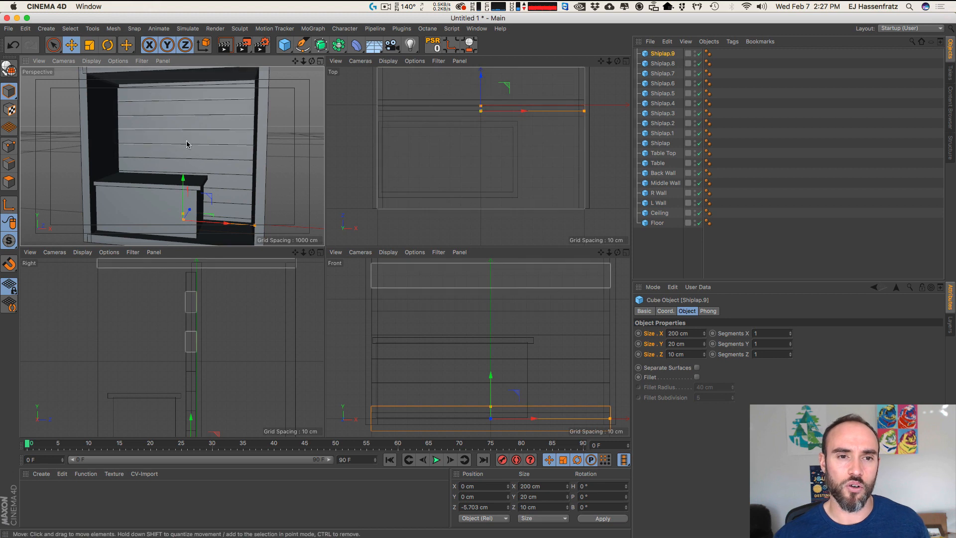
Step: Examine the shiplap-covered wall in the perspective and right views
{"action": "key", "text": "2"}
{"action": "key", "text": "3"}
{"action": "left_click_drag", "start_coordinate": [151, 95], "coordinate": [187, 173]}
{"action": "key", "text": "2"}
{"action": "key", "text": "2"}
{"action": "key", "text": "1"}
{"action": "mouse_move", "coordinate": [177, 303]}
{"action": "left_mouse_down"}
{"action": "mouse_move", "coordinate": [175, 335]}
{"action": "mouse_move", "coordinate": [172, 318]}
{"action": "left_mouse_up"}
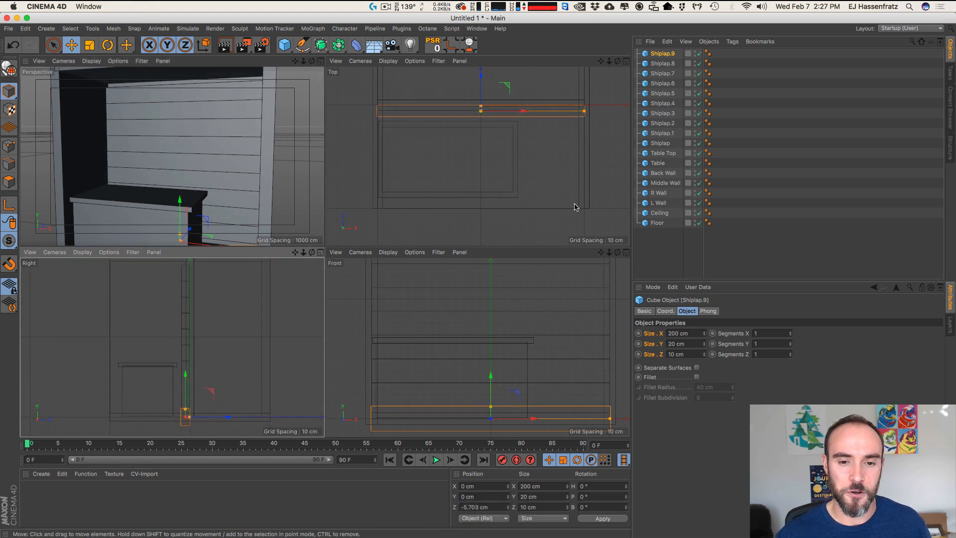
Step: Raise all ten Shiplap boards together and set their Y position to 100 cm
{"action": "left_click", "coordinate": [658, 143]}
{"action": "left_click", "coordinate": [662, 54], "text": "shift"}
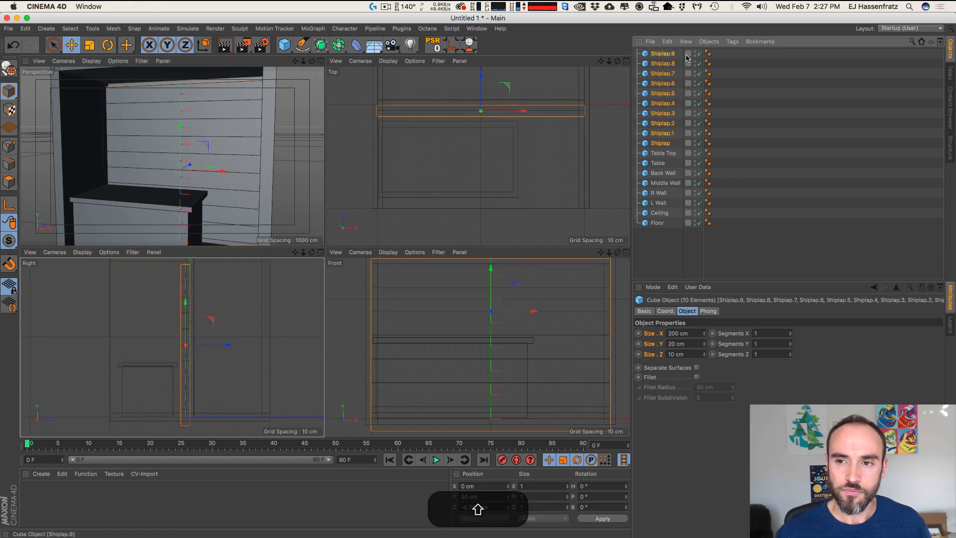
{"action": "left_click", "coordinate": [661, 145]}
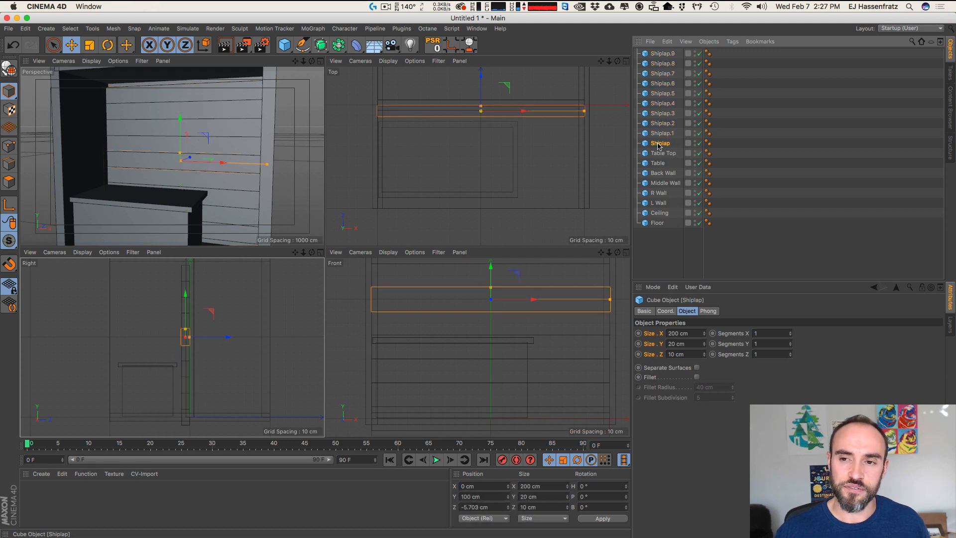
{"action": "left_click", "coordinate": [661, 54], "text": "shift"}
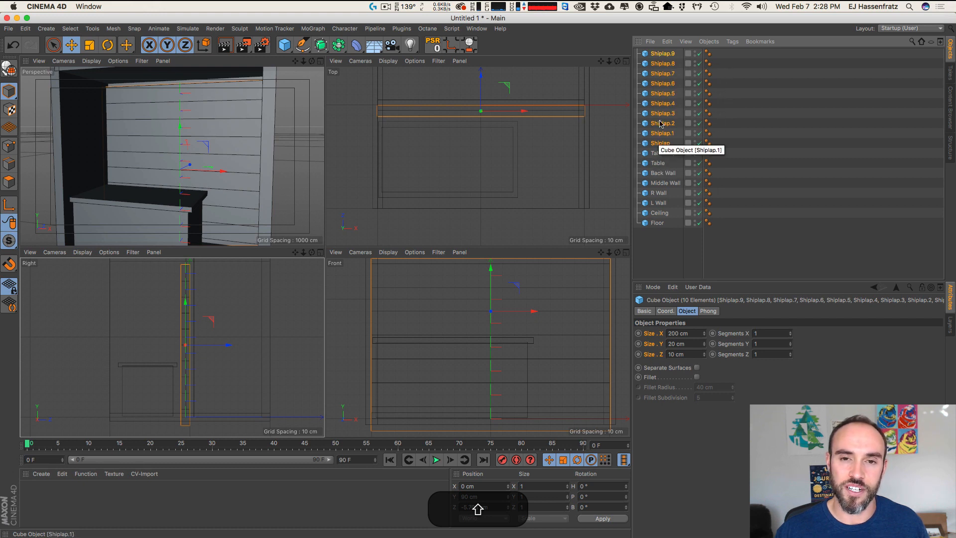
{"action": "left_click_drag", "start_coordinate": [792, 52], "coordinate": [647, 153]}
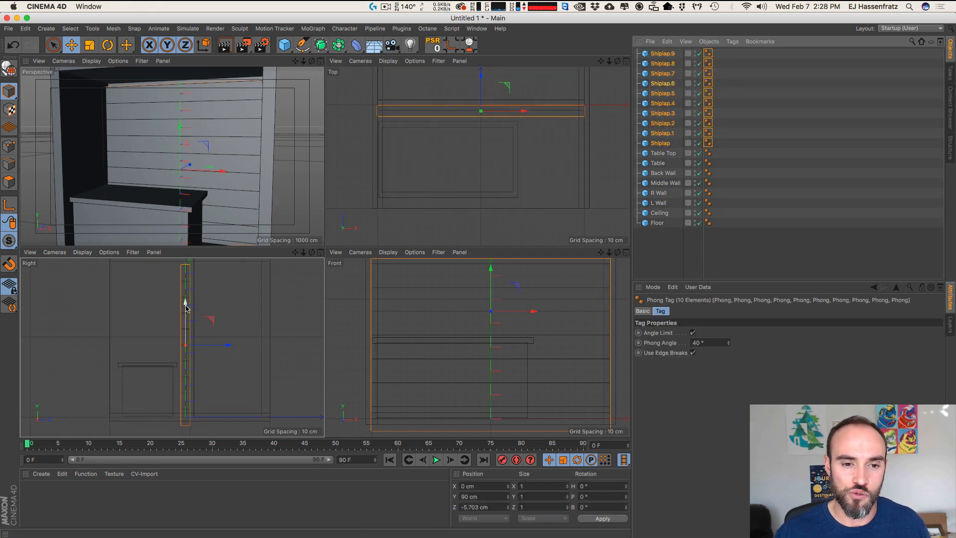
{"action": "left_click_drag", "start_coordinate": [185, 306], "coordinate": [186, 298]}
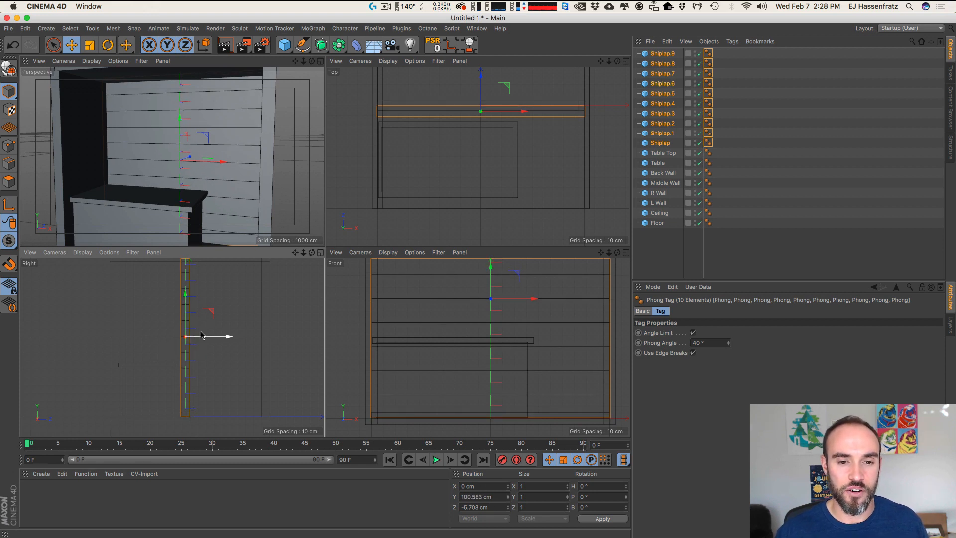
{"action": "double_click", "coordinate": [490, 495]}
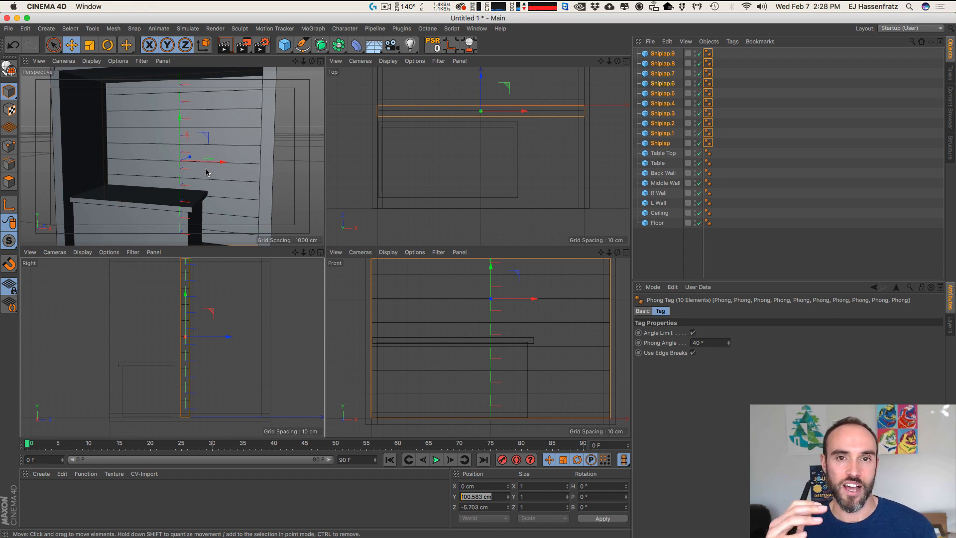
{"action": "type", "text": "100"}
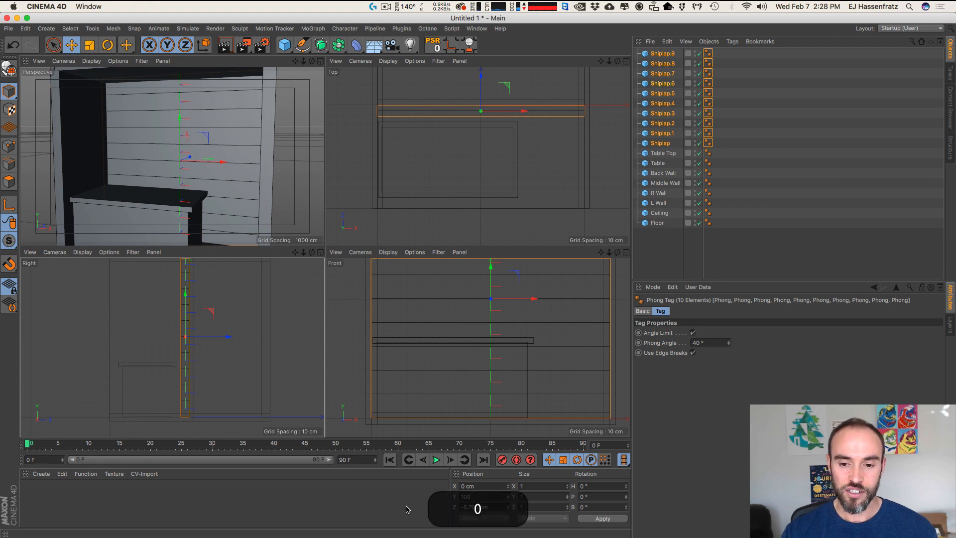
{"action": "key", "text": "Return"}
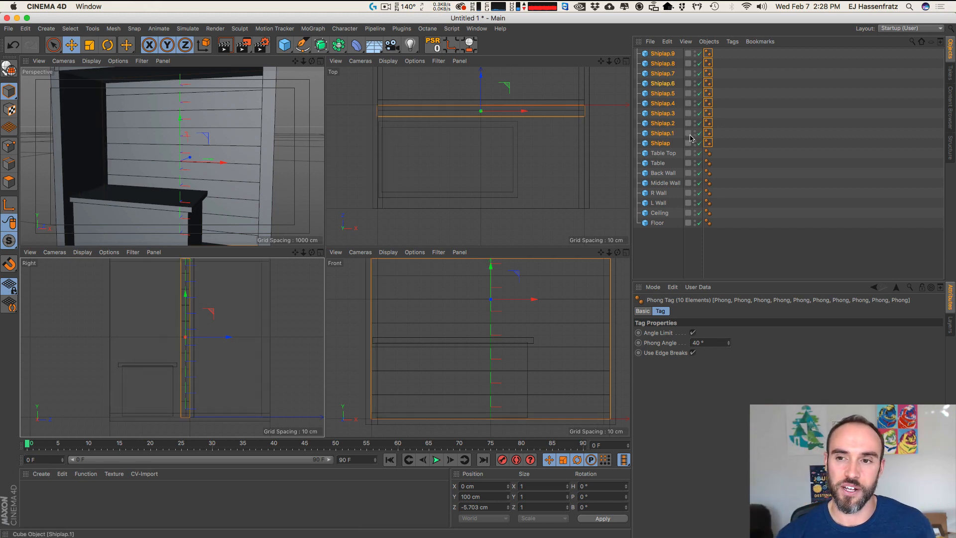
Step: Switch the perspective view's display mode to plain Gouraud Shading without lines
{"action": "key", "text": "2"}
{"action": "mouse_move", "coordinate": [199, 379]}
{"action": "left_mouse_down"}
{"action": "mouse_move", "coordinate": [177, 390]}
{"action": "mouse_move", "coordinate": [194, 393]}
{"action": "left_mouse_up"}
{"action": "key", "text": "1"}
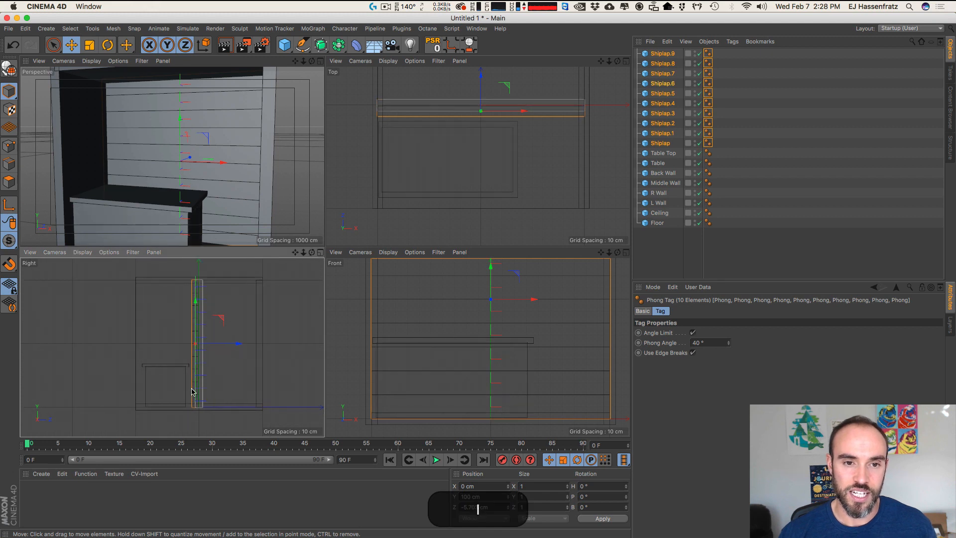
{"action": "key", "text": "3"}
{"action": "left_click_drag", "start_coordinate": [174, 159], "coordinate": [178, 156]}
{"action": "left_click", "coordinate": [272, 134]}
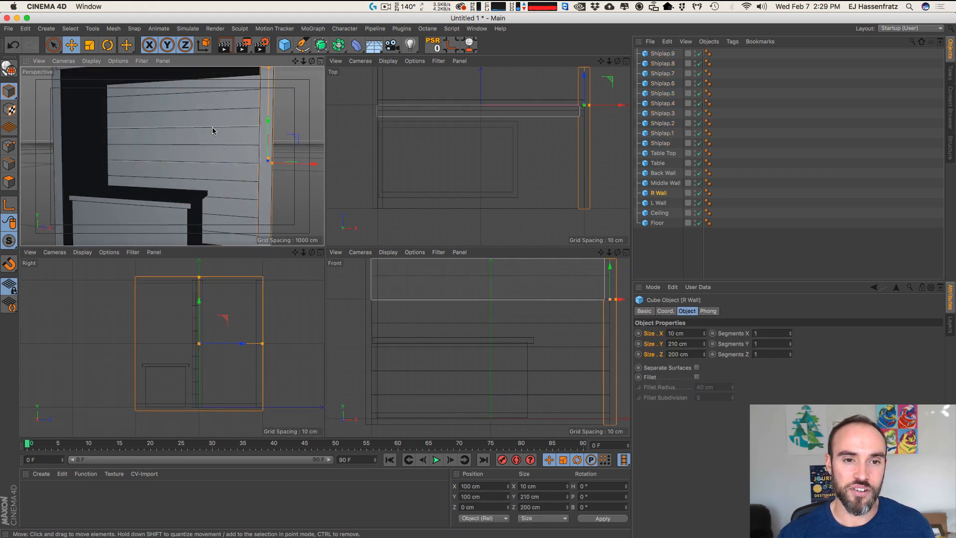
{"action": "left_click", "coordinate": [88, 61]}
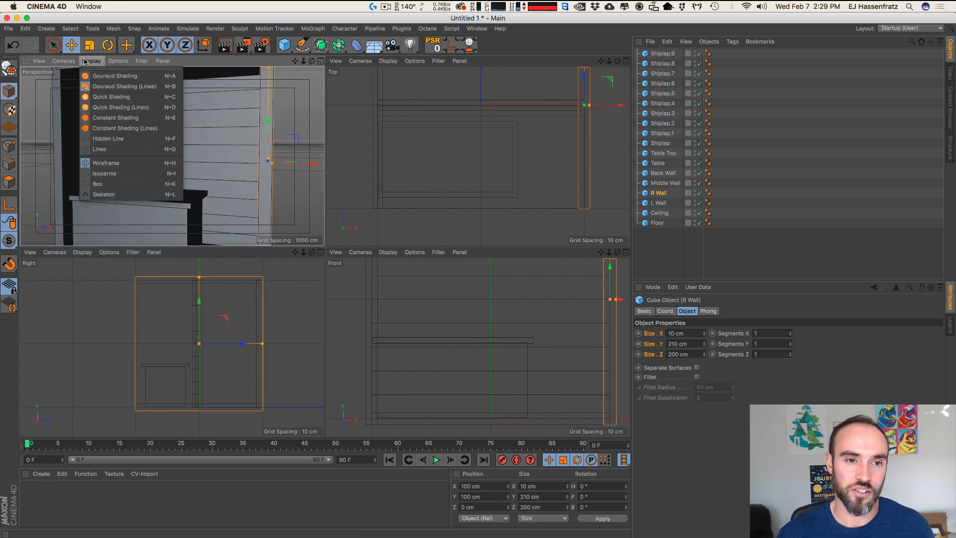
{"action": "left_click", "coordinate": [97, 73]}
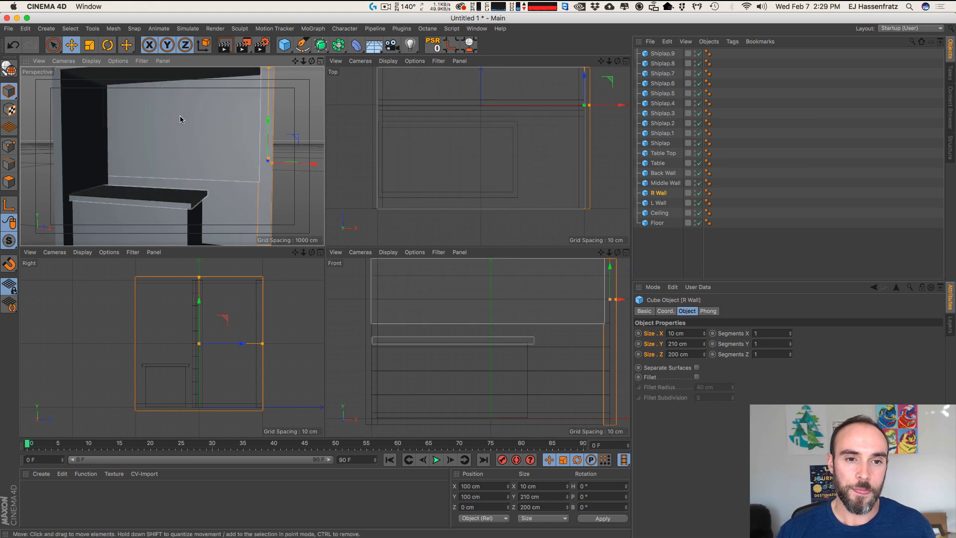
{"action": "key", "text": "3"}
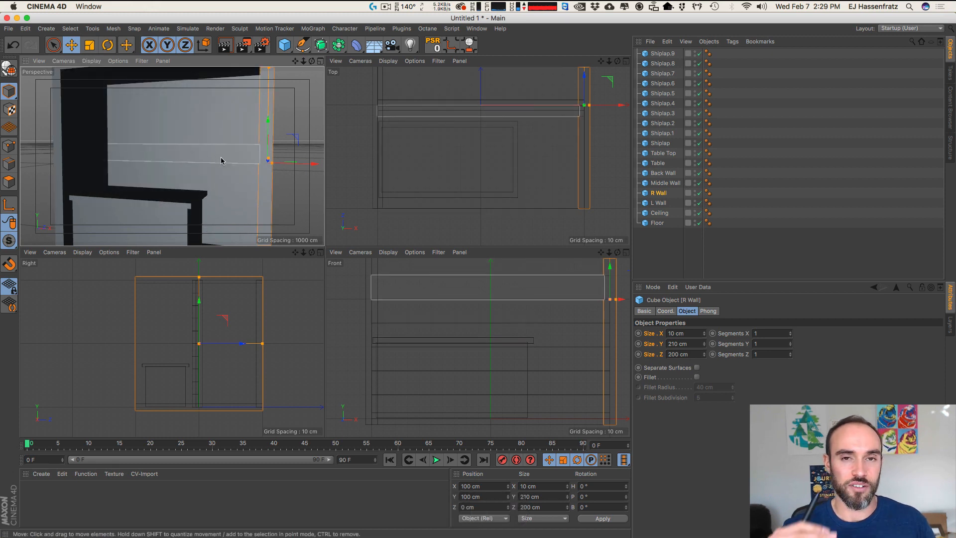
Step: Reduce the Y size of all ten Shiplap boards to 18 cm to leave gaps between them
{"action": "left_click", "coordinate": [663, 144]}
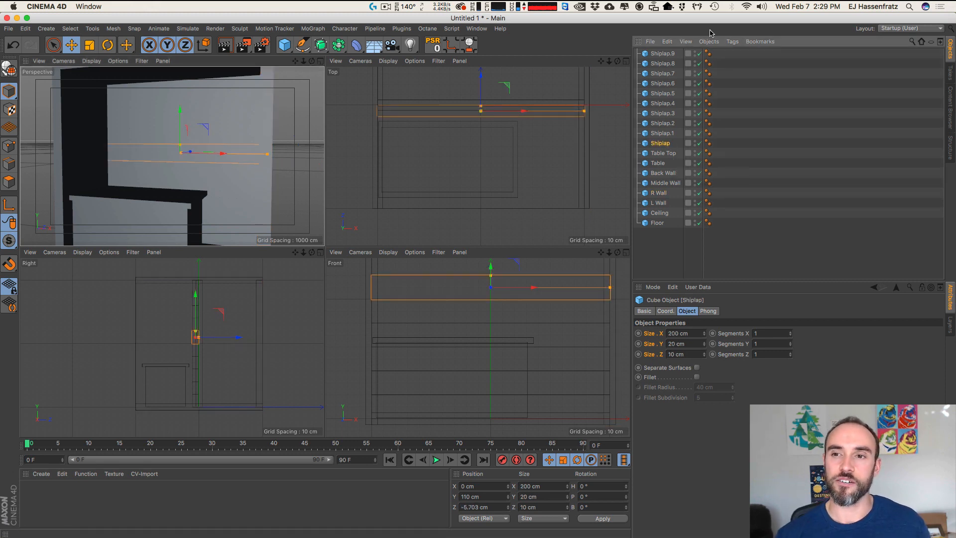
{"action": "left_click", "coordinate": [659, 55], "text": "shift"}
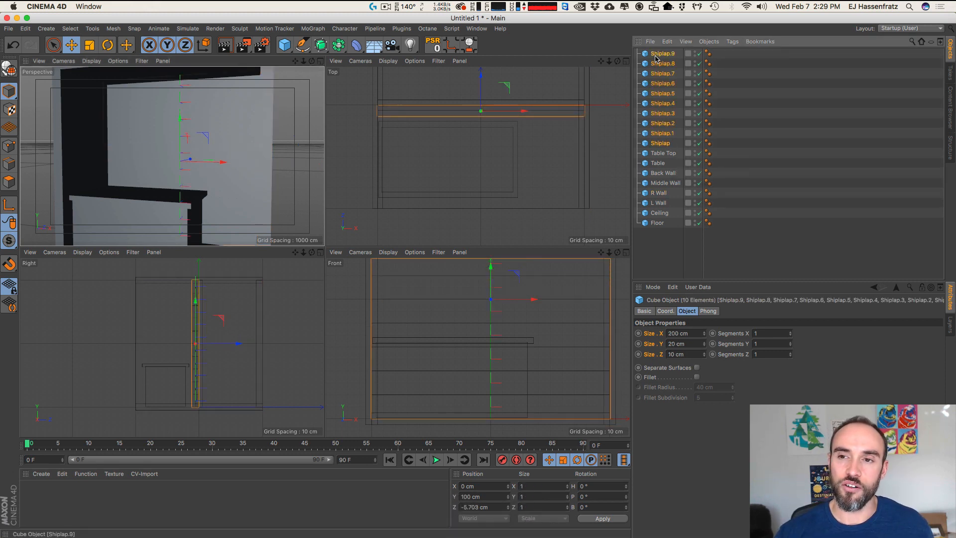
{"action": "left_click", "coordinate": [659, 144]}
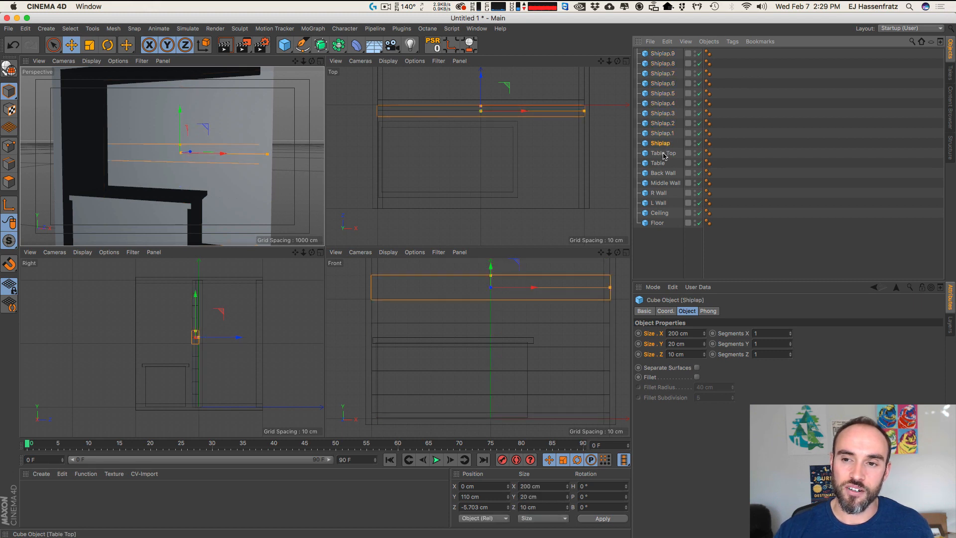
{"action": "left_click", "coordinate": [661, 55], "text": "shift"}
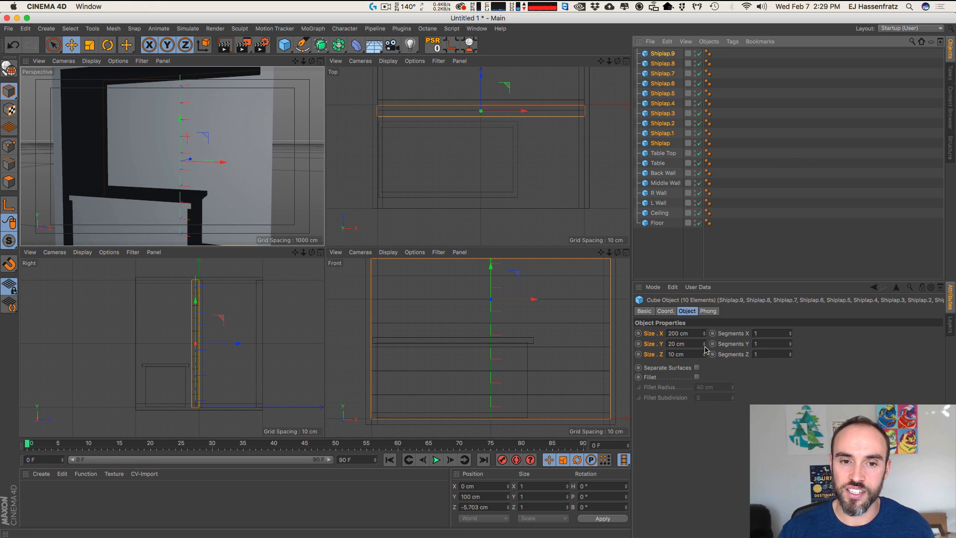
{"action": "left_click_drag", "start_coordinate": [705, 347], "coordinate": [704, 349]}
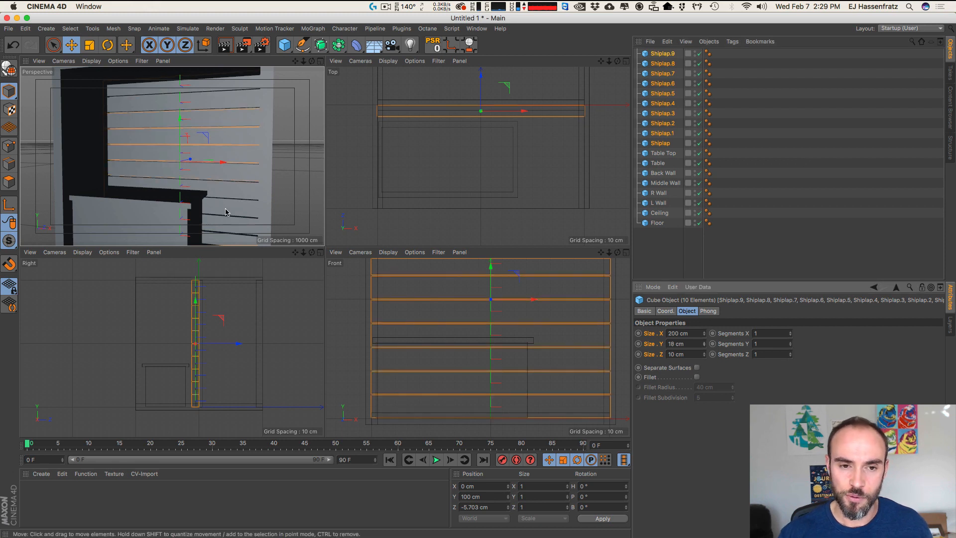
Step: Examine the gaps between the shiplap boards from several angles in the perspective view, close up and with the whole room in frame
{"action": "key", "text": "3"}
{"action": "left_click_drag", "start_coordinate": [214, 179], "coordinate": [215, 180]}
{"action": "left_click", "coordinate": [293, 153]}
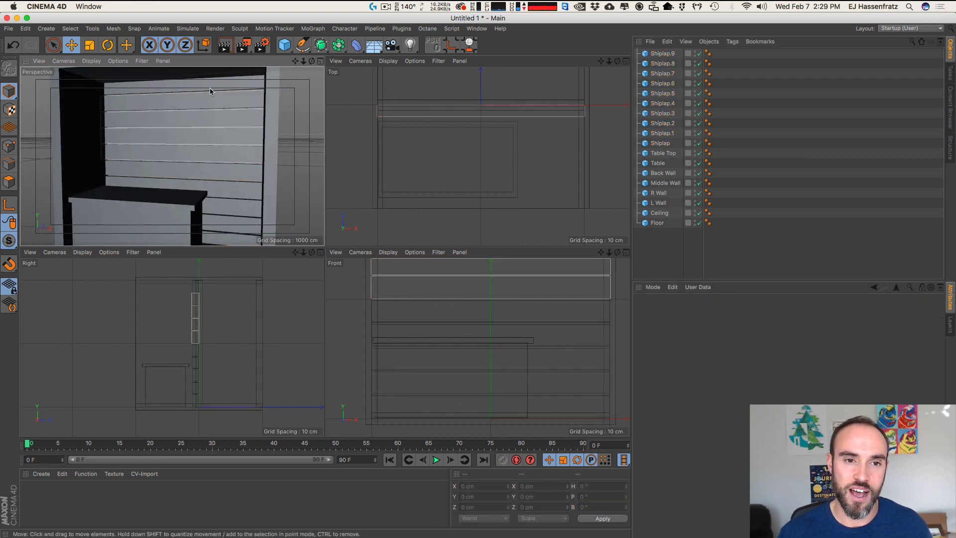
{"action": "key", "text": "3"}
{"action": "mouse_move", "coordinate": [200, 145]}
{"action": "left_mouse_down"}
{"action": "mouse_move", "coordinate": [232, 142]}
{"action": "mouse_move", "coordinate": [175, 145]}
{"action": "mouse_move", "coordinate": [177, 159]}
{"action": "mouse_move", "coordinate": [196, 158]}
{"action": "left_mouse_up"}
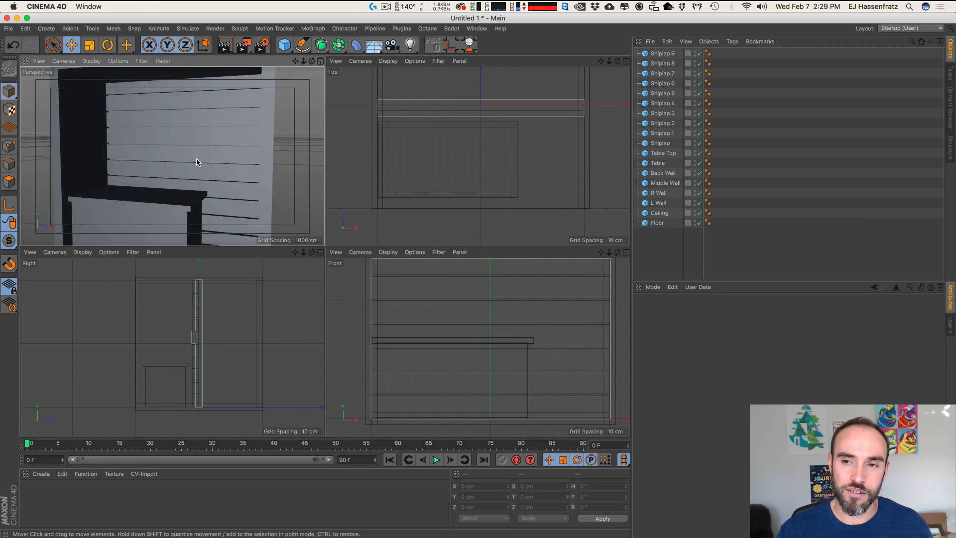
{"action": "key", "text": "2"}
{"action": "left_click_drag", "start_coordinate": [135, 161], "coordinate": [136, 205]}
{"action": "key", "text": "3"}
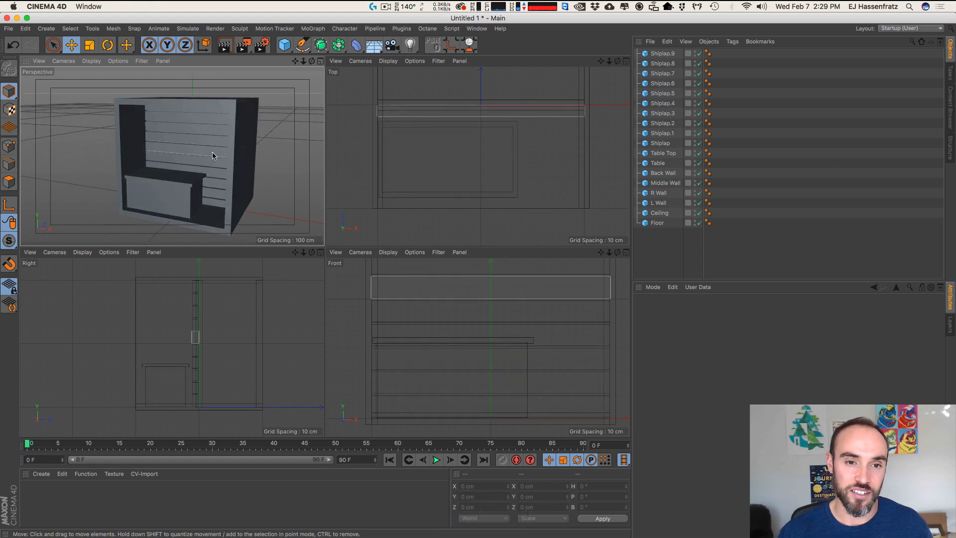
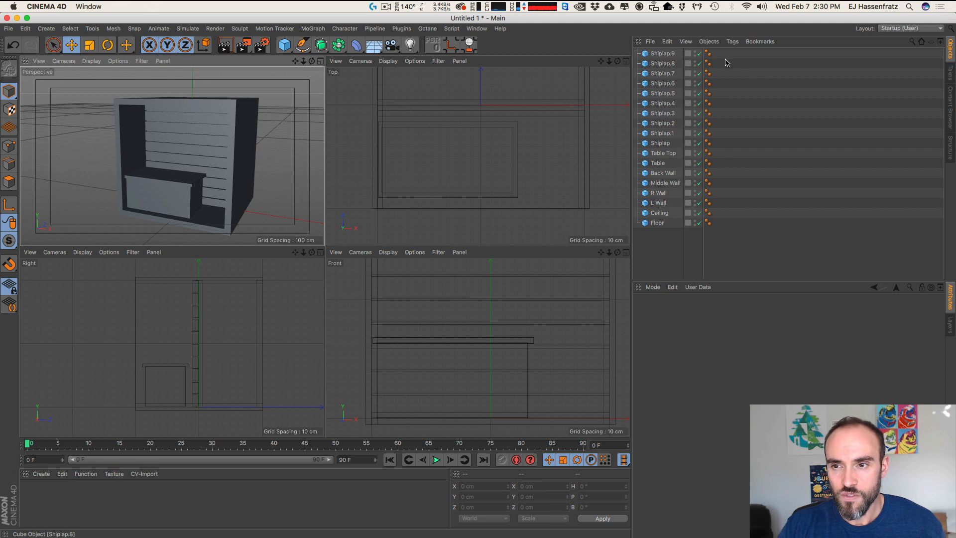
Step: Group the ten Shiplap boards under a single null object and check its children
{"action": "left_click_drag", "start_coordinate": [741, 49], "coordinate": [686, 146]}
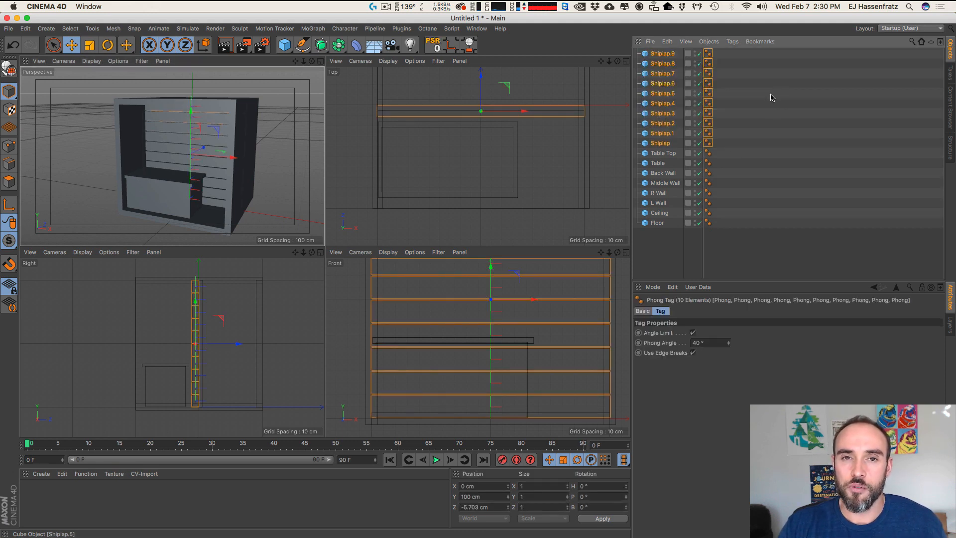
{"action": "right_click", "coordinate": [661, 57]}
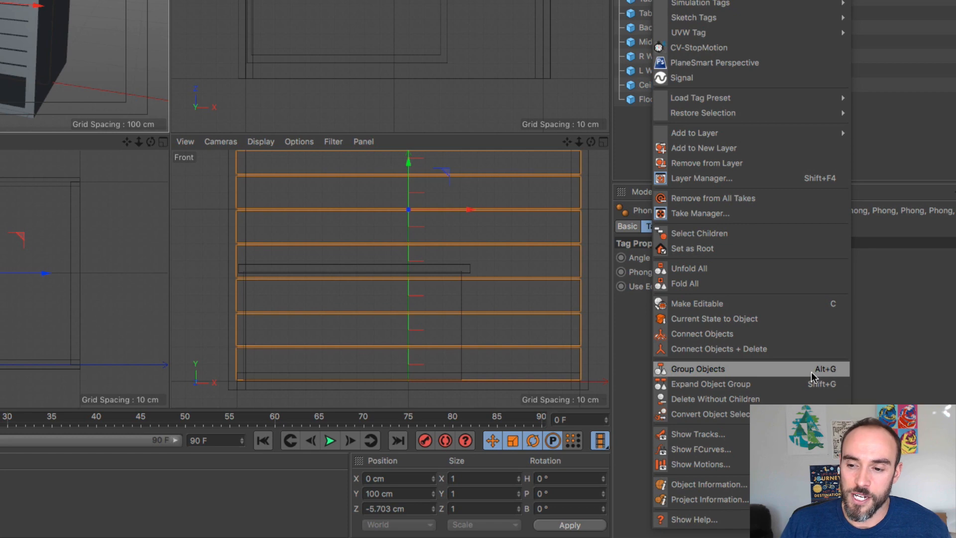
{"action": "left_click", "coordinate": [703, 374]}
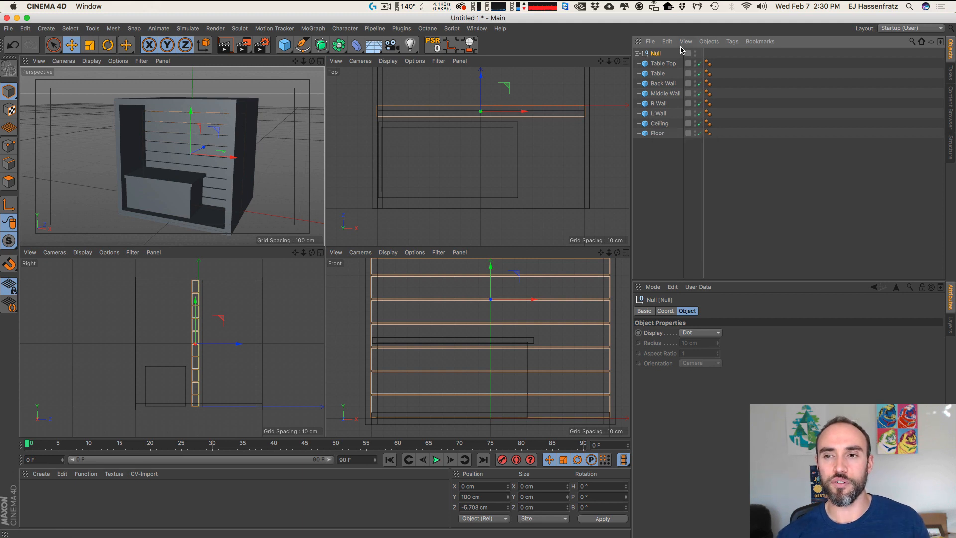
{"action": "left_click", "coordinate": [638, 55]}
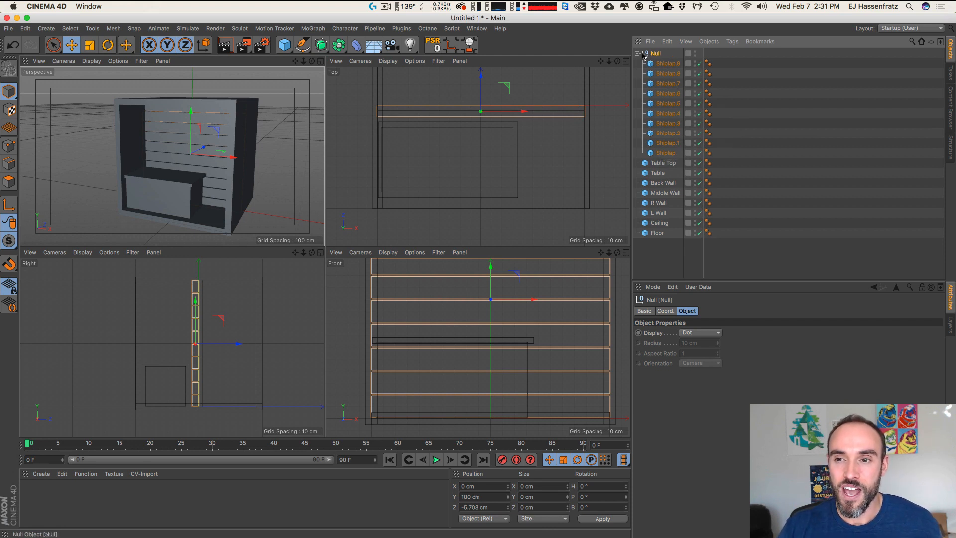
{"action": "left_click", "coordinate": [666, 73]}
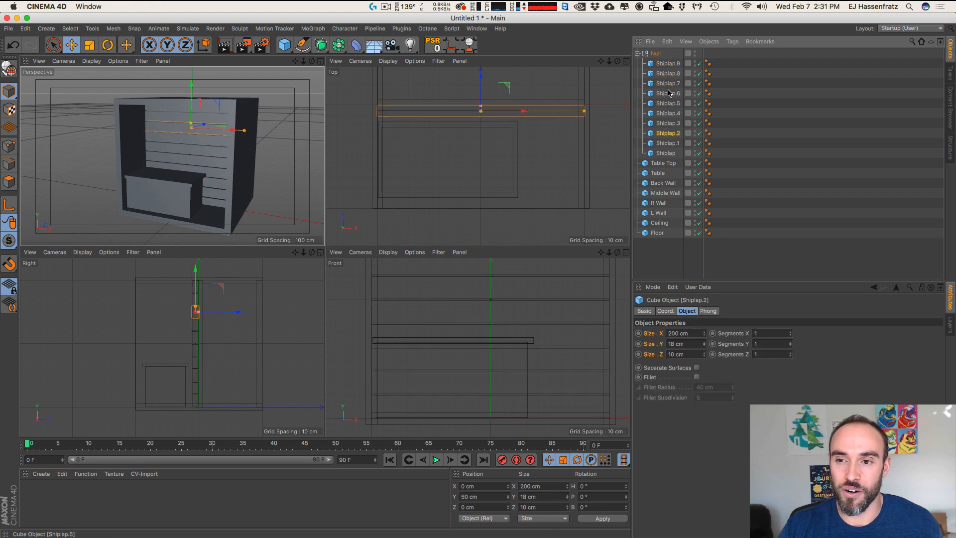
{"action": "left_click", "coordinate": [655, 54]}
{"action": "left_click", "coordinate": [638, 53]}
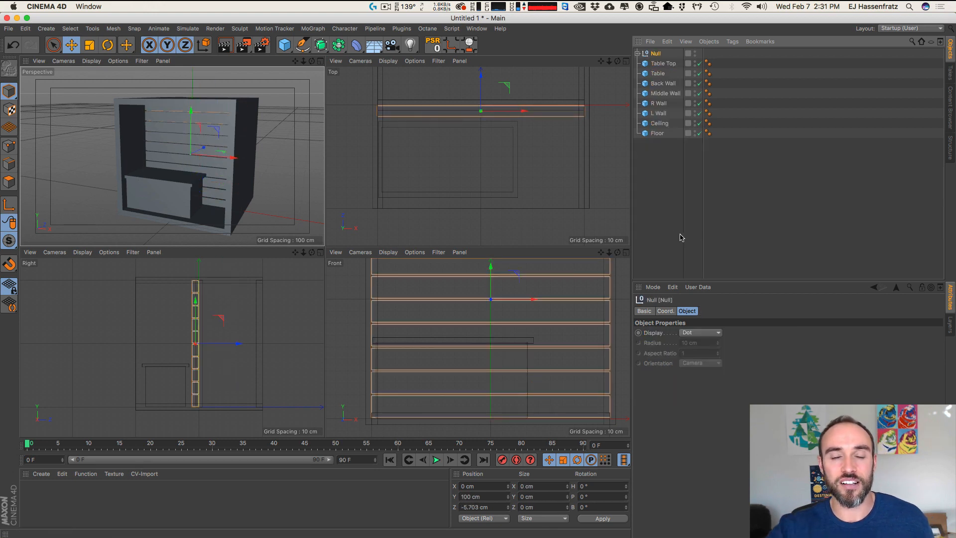
Step: Rename the null holding the boards as Shiplap Group
{"action": "double_click", "coordinate": [654, 53]}
{"action": "type", "text": "Shp"}
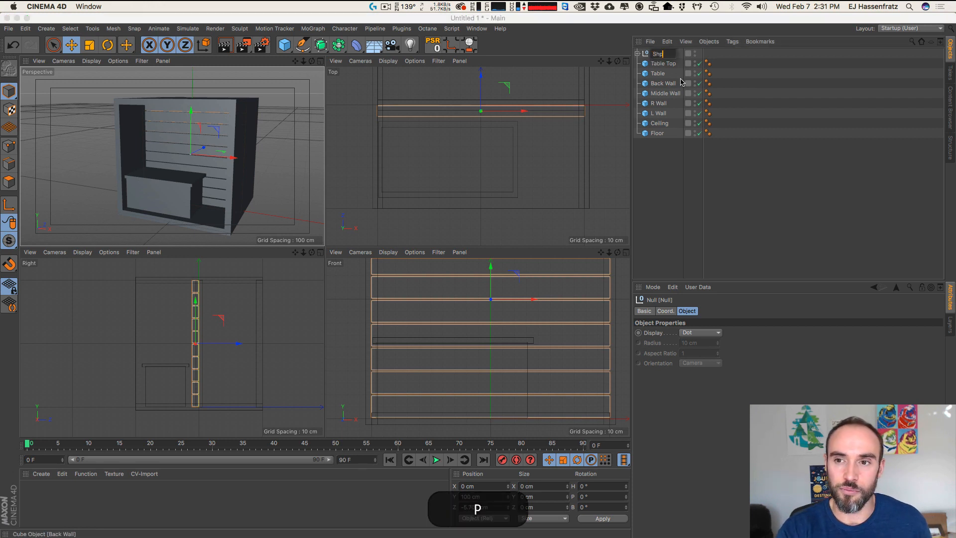
{"action": "key", "text": "BackSpace"}
{"action": "type", "text": "iplap Group"}
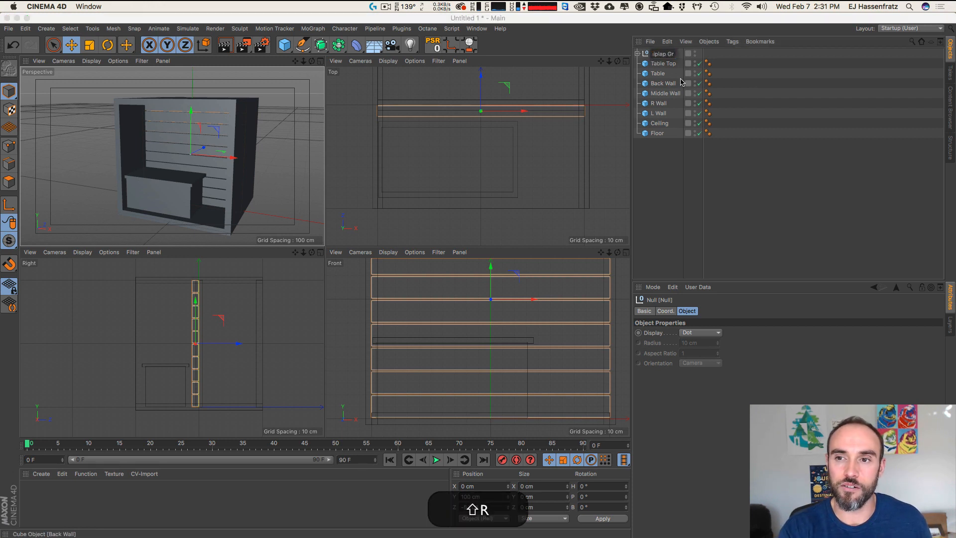
{"action": "key", "text": "Return"}
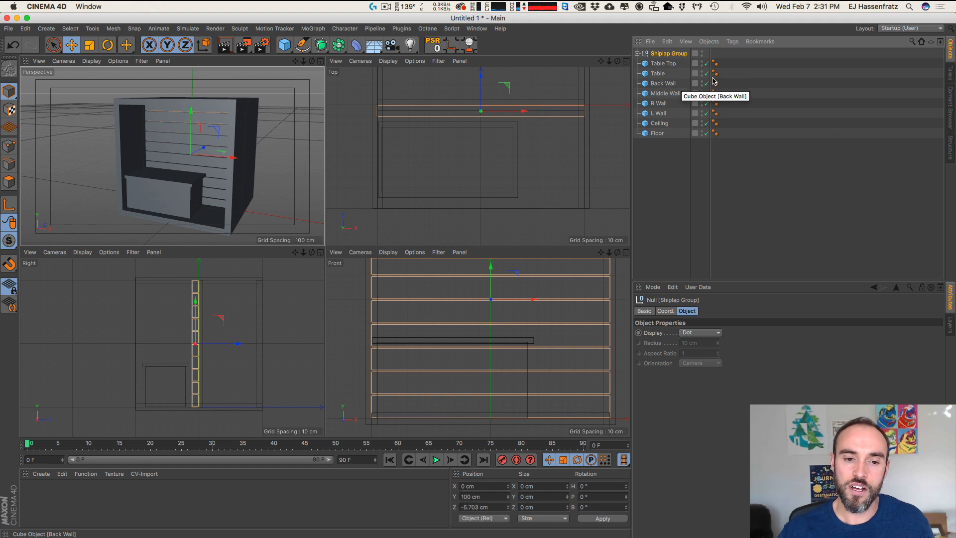
Step: Try scaling the Shiplap Group to 0.56 along Y and restore its Y scale to 1
{"action": "left_click", "coordinate": [668, 311]}
{"action": "left_click_drag", "start_coordinate": [764, 349], "coordinate": [740, 358]}
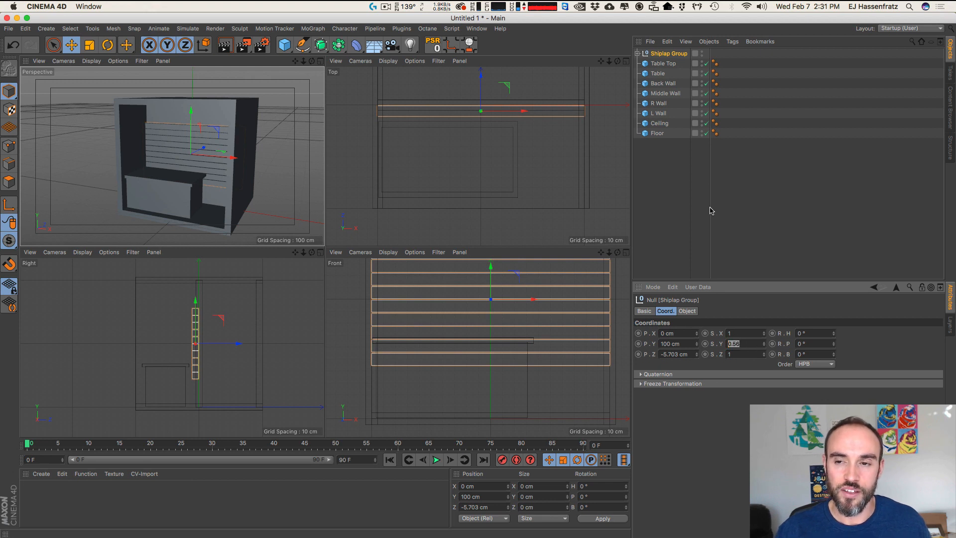
{"action": "type", "text": "1"}
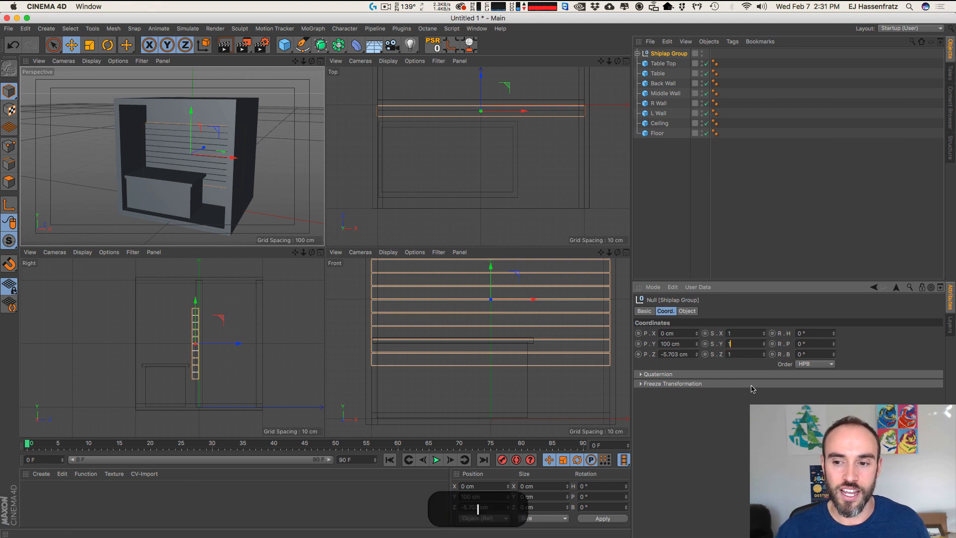
{"action": "key", "text": "Return"}
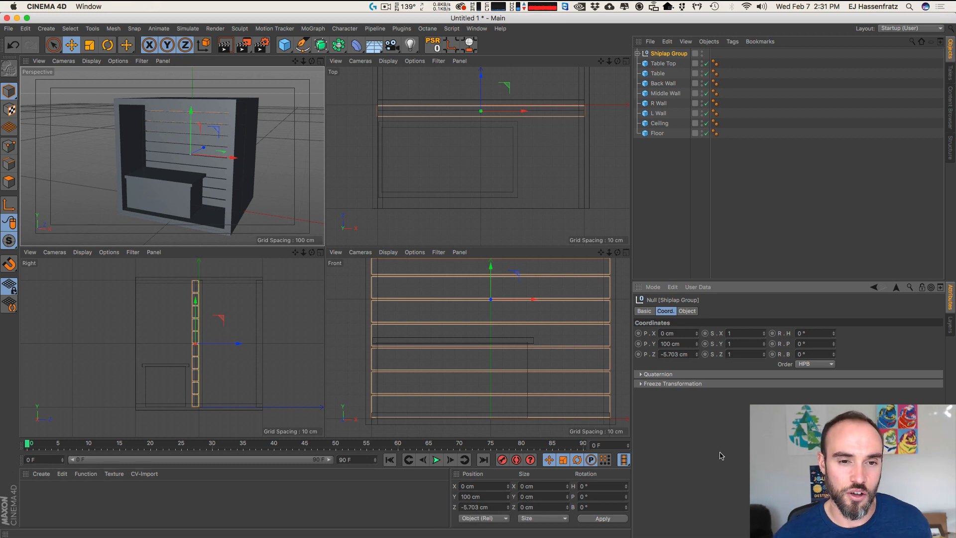
{"action": "left_click", "coordinate": [279, 203]}
{"action": "key", "text": "1"}
{"action": "left_click_drag", "start_coordinate": [275, 187], "coordinate": [258, 185]}
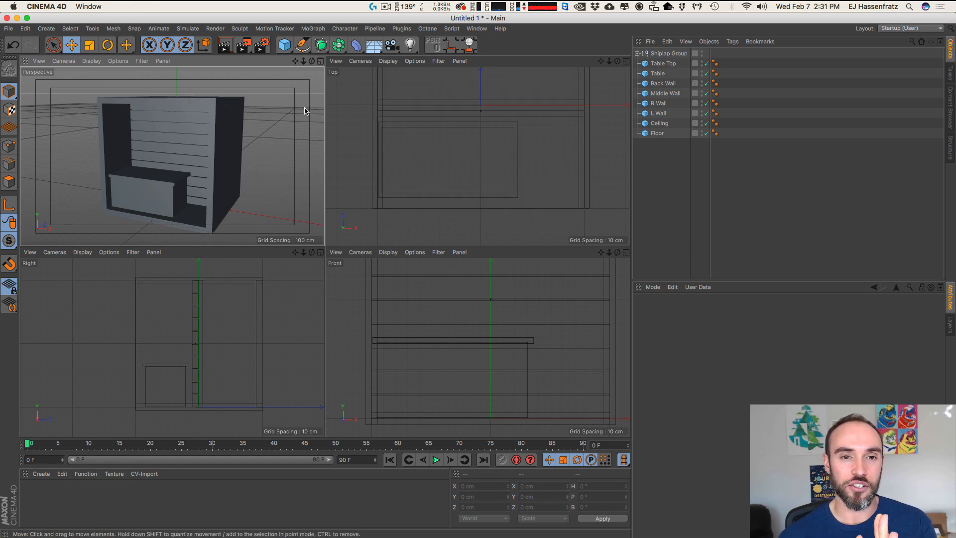
Step: Duplicate the Ceiling and rename the copy as Overhang
{"action": "left_click", "coordinate": [176, 107]}
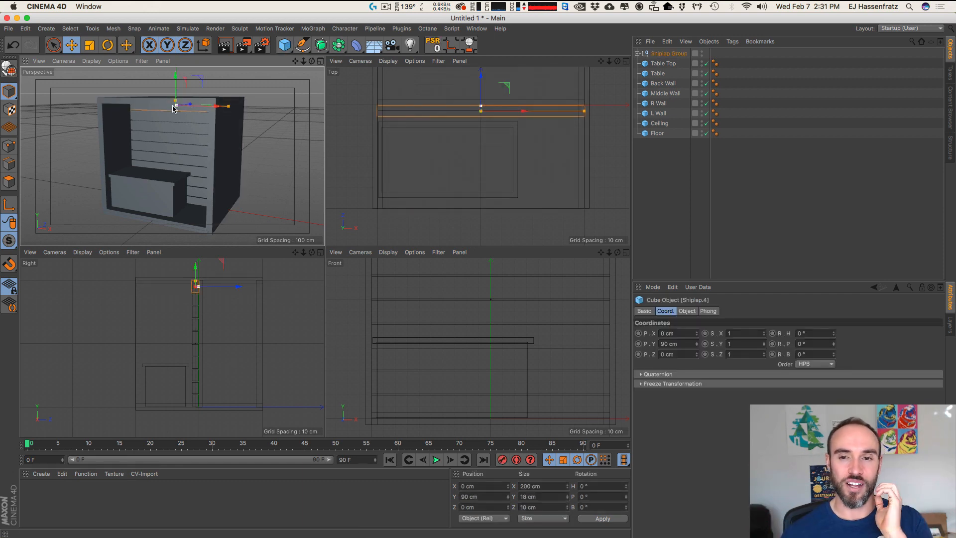
{"action": "left_click", "coordinate": [687, 239]}
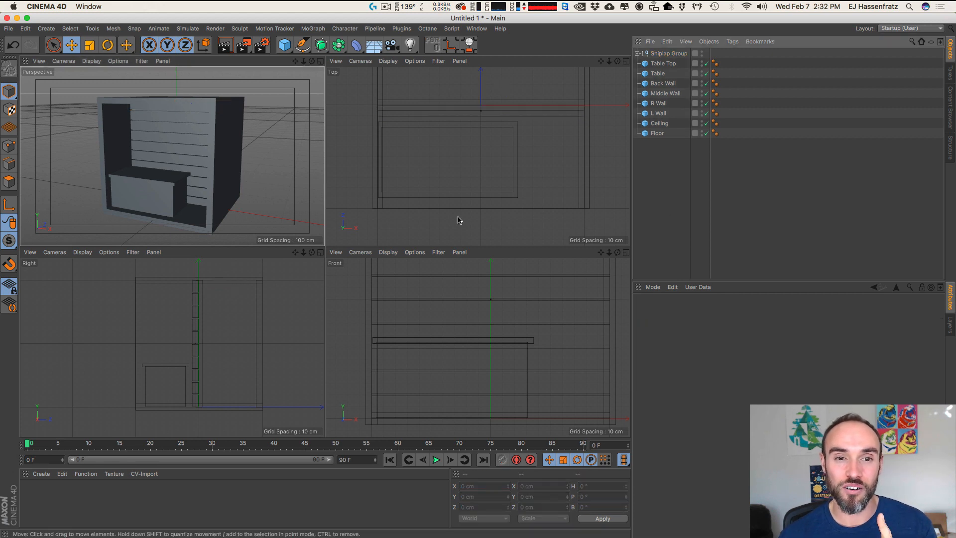
{"action": "left_click", "coordinate": [200, 105]}
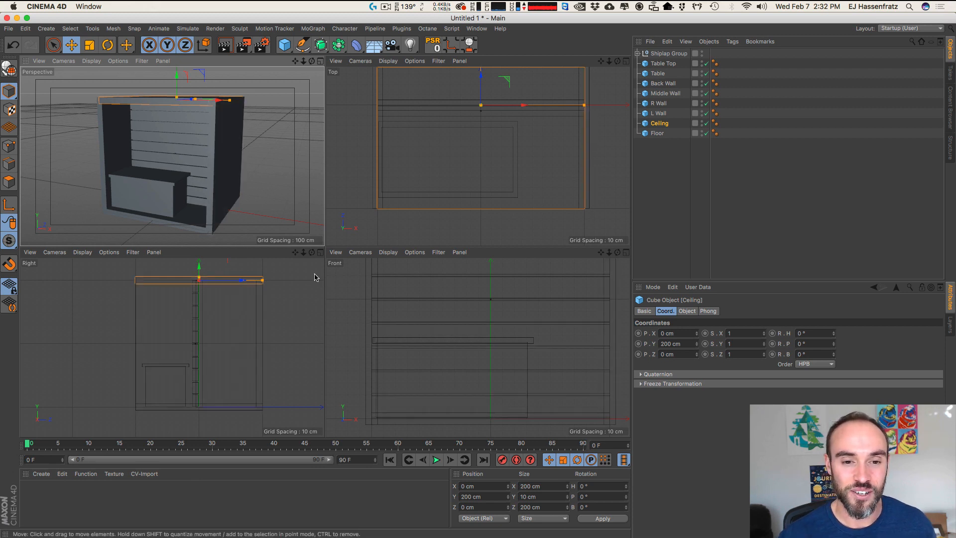
{"action": "left_click_drag", "start_coordinate": [661, 124], "coordinate": [669, 132], "text": "super"}
{"action": "double_click", "coordinate": [671, 132]}
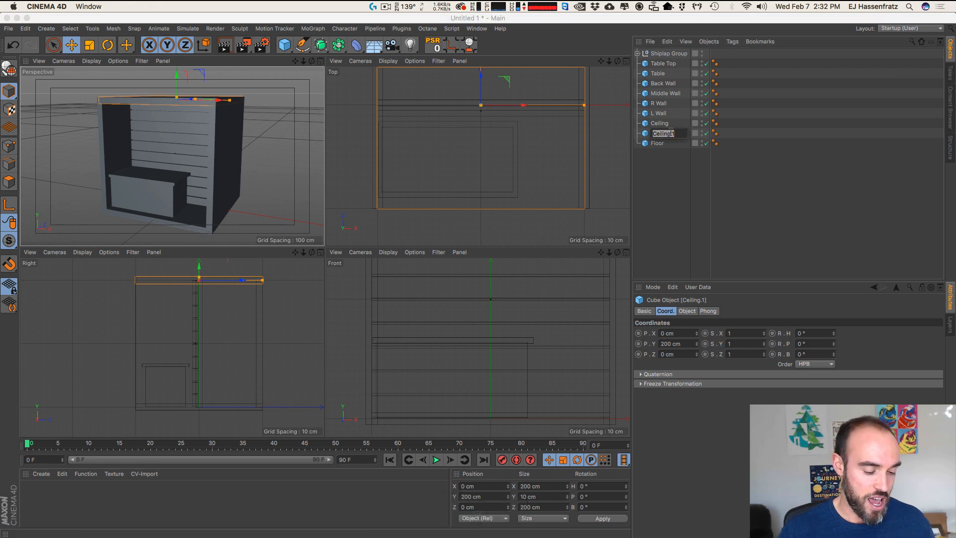
{"action": "type", "text": "Overha"}
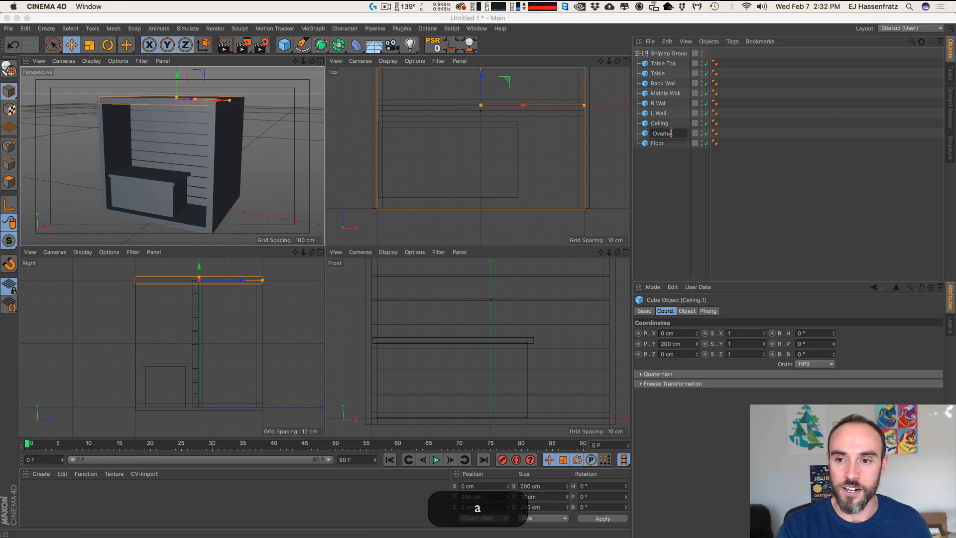
{"action": "type", "text": "ng"}
{"action": "key", "text": "Return"}
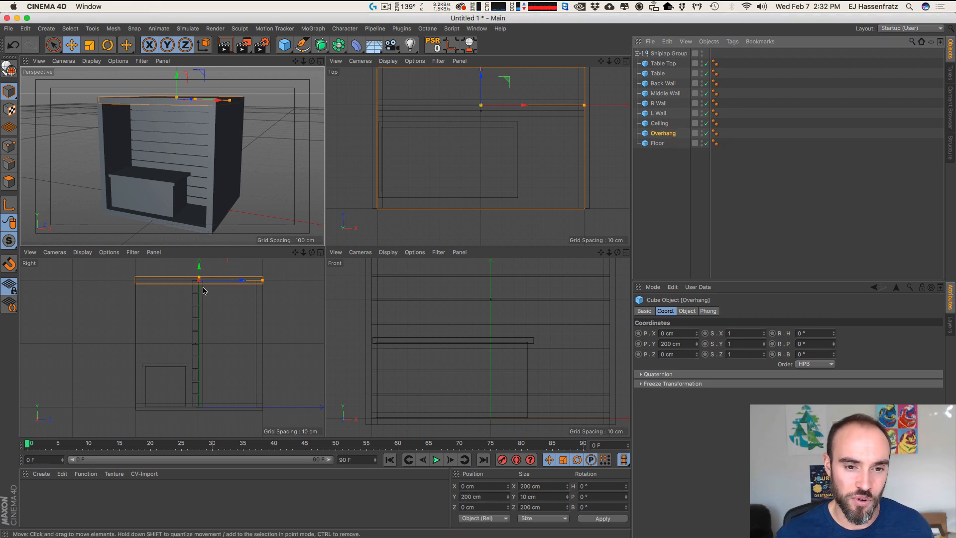
Step: Move the Overhang forward along Z to about -149 cm, out past the front of the room
{"action": "left_click_drag", "start_coordinate": [232, 280], "coordinate": [183, 282]}
{"action": "key", "text": "3"}
{"action": "left_click_drag", "start_coordinate": [229, 104], "coordinate": [192, 125]}
{"action": "left_click_drag", "start_coordinate": [189, 83], "coordinate": [165, 94]}
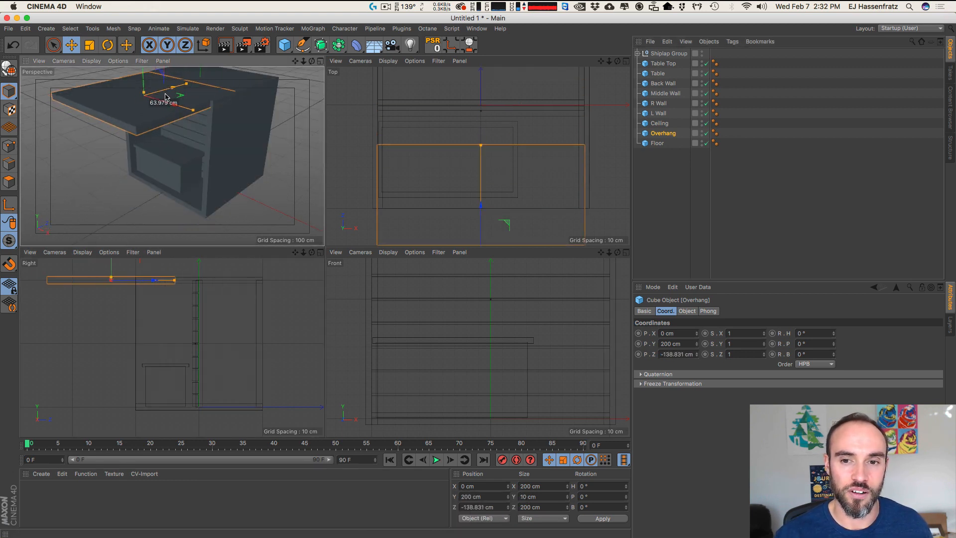
{"action": "key", "text": "1"}
{"action": "left_click_drag", "start_coordinate": [558, 164], "coordinate": [524, 126]}
{"action": "key", "text": "2"}
{"action": "left_click_drag", "start_coordinate": [518, 127], "coordinate": [489, 173]}
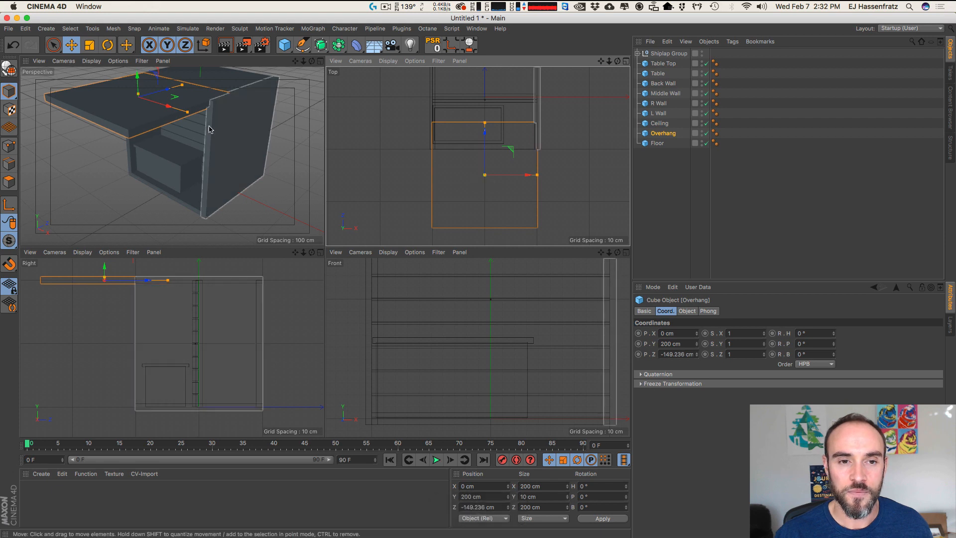
Step: Shorten the Overhang's depth to about 102 cm and pitch it about 24.5° so its front edge slopes down
{"action": "left_click_drag", "start_coordinate": [182, 85], "coordinate": [162, 90]}
{"action": "key", "text": "3"}
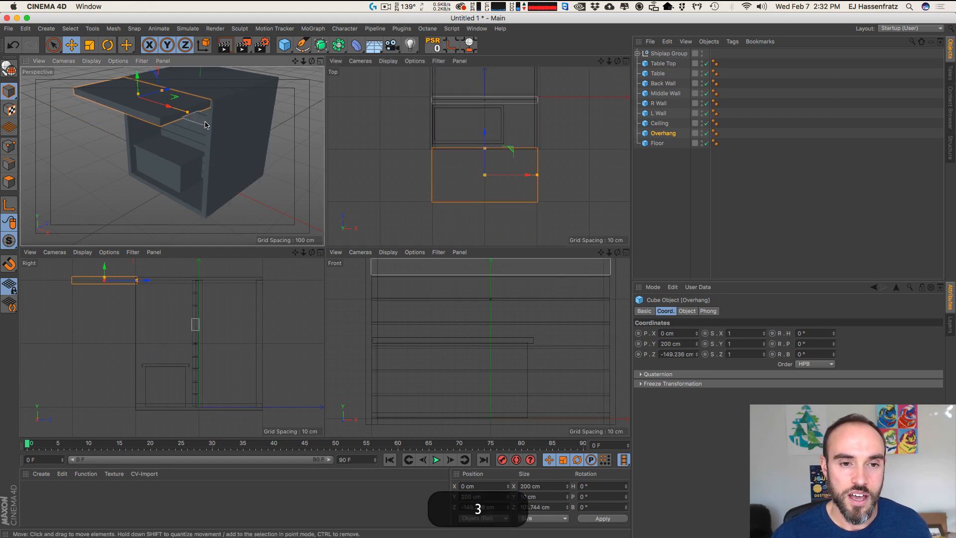
{"action": "key", "text": "r"}
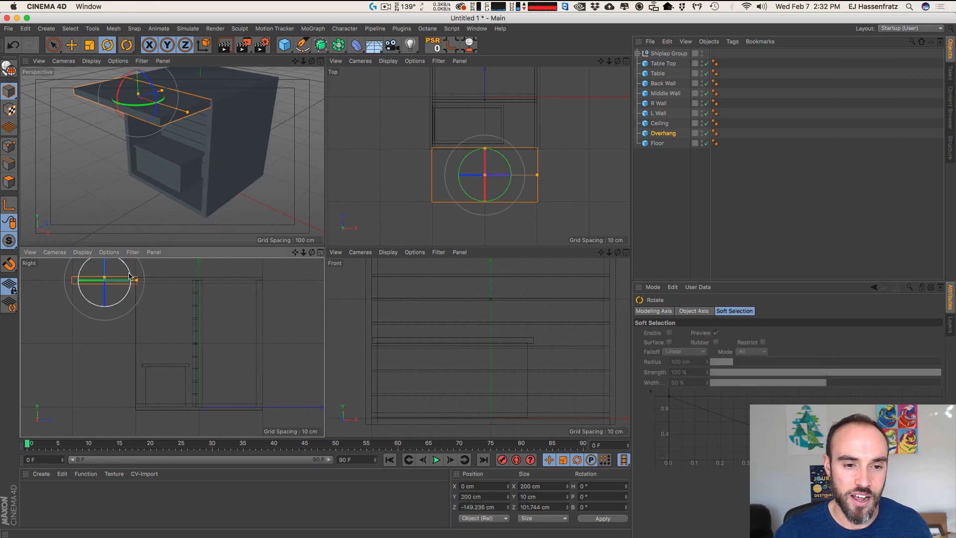
{"action": "left_click_drag", "start_coordinate": [129, 273], "coordinate": [183, 312]}
{"action": "key", "text": "1"}
{"action": "key", "text": "2"}
{"action": "key", "text": "e"}
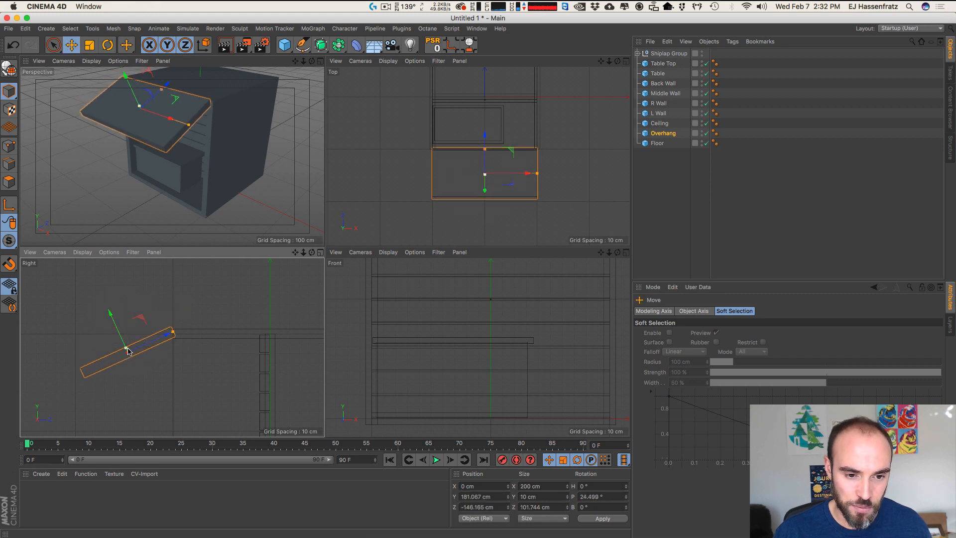
Step: Thin the Overhang to about 4.3 cm and align its upper end with the ceiling's front edge
{"action": "left_click_drag", "start_coordinate": [154, 341], "coordinate": [155, 340]}
{"action": "key", "text": "2"}
{"action": "left_click_drag", "start_coordinate": [169, 336], "coordinate": [245, 316]}
{"action": "left_click_drag", "start_coordinate": [223, 317], "coordinate": [216, 316]}
{"action": "key", "text": "2"}
{"action": "left_click_drag", "start_coordinate": [198, 309], "coordinate": [128, 340]}
{"action": "key", "text": "2"}
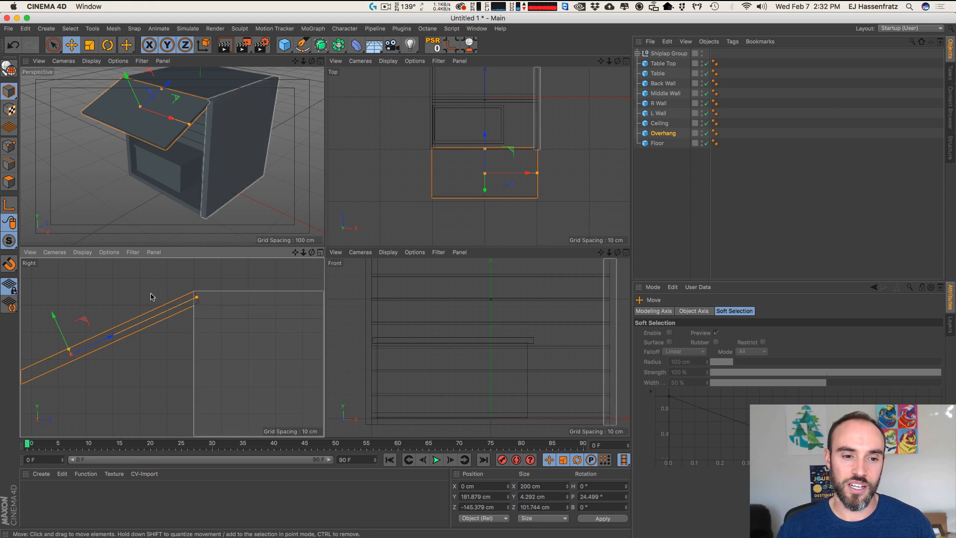
Step: Shift the Overhang freely in the side view to about 177.3 cm in Y and -137.5 cm in Z
{"action": "left_click_drag", "start_coordinate": [151, 297], "coordinate": [158, 277]}
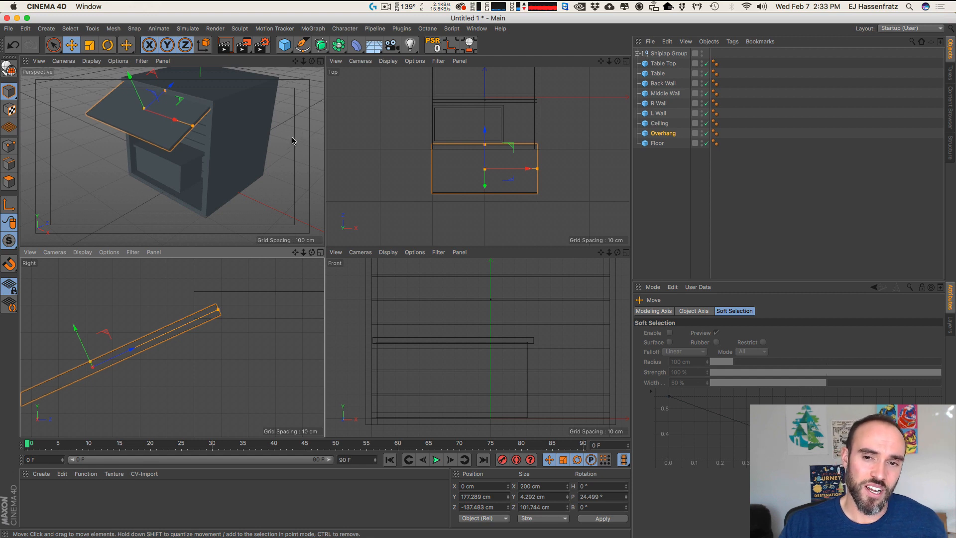
{"action": "key", "text": "2"}
{"action": "left_click_drag", "start_coordinate": [495, 333], "coordinate": [454, 359]}
{"action": "key", "text": "1"}
{"action": "key", "text": "2"}
{"action": "left_click_drag", "start_coordinate": [531, 184], "coordinate": [457, 184]}
{"action": "key", "text": "1"}
{"action": "key", "text": "2"}
{"action": "key", "text": "1"}
{"action": "key", "text": "2"}
{"action": "left_click_drag", "start_coordinate": [160, 373], "coordinate": [179, 342]}
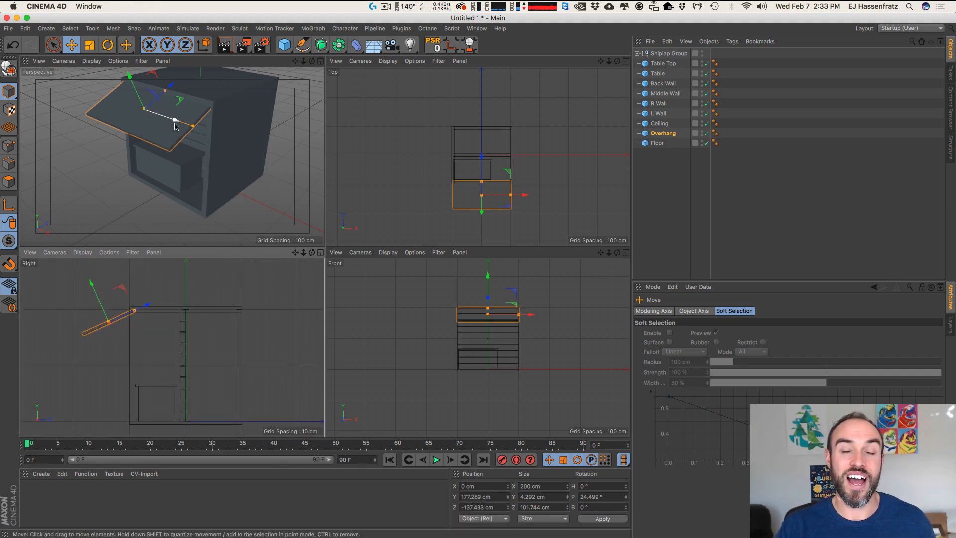
Step: Try moving the Overhang freely in the perspective and side views, undoing each move
{"action": "left_click_drag", "start_coordinate": [273, 150], "coordinate": [306, 209]}
{"action": "key", "text": "super+z"}
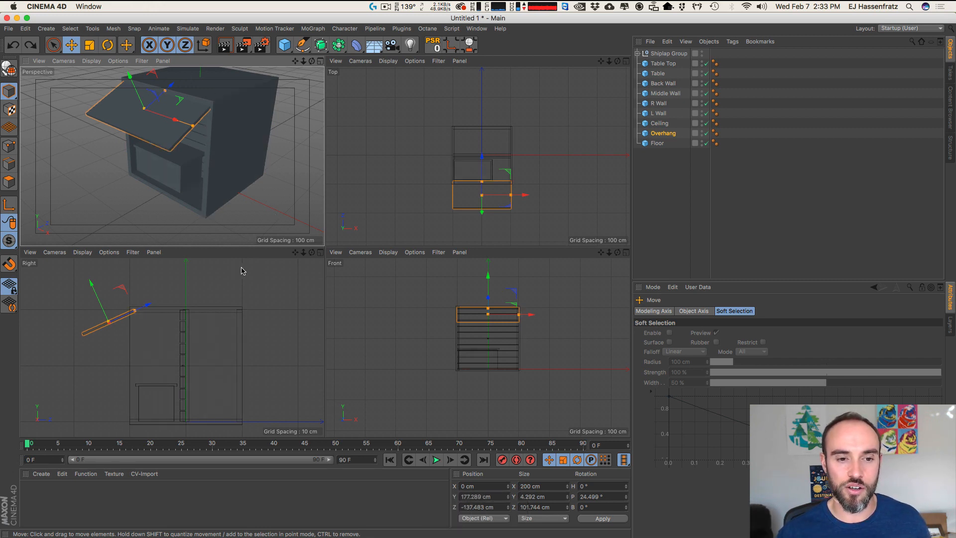
{"action": "left_click_drag", "start_coordinate": [223, 282], "coordinate": [194, 280]}
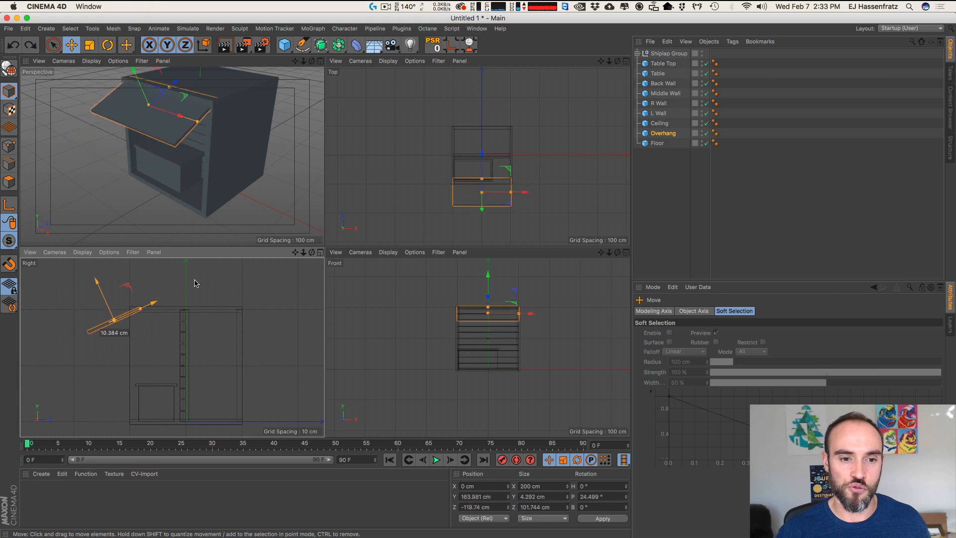
{"action": "key", "text": "super+z"}
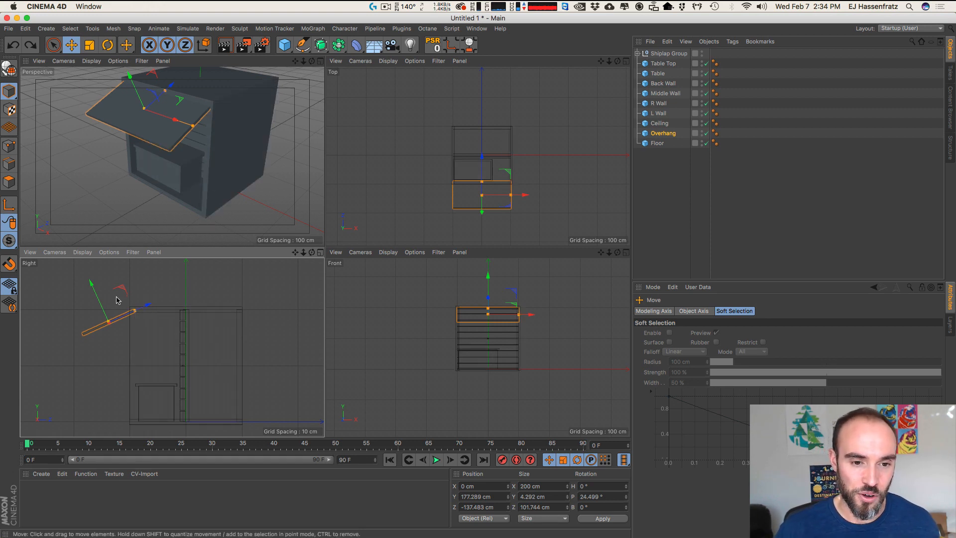
Step: Move the Overhang's upper end back onto the room's front top corner, at about 181.7 cm in Y and -144.9 cm in Z
{"action": "key", "text": "2"}
{"action": "left_click_drag", "start_coordinate": [117, 300], "coordinate": [171, 296]}
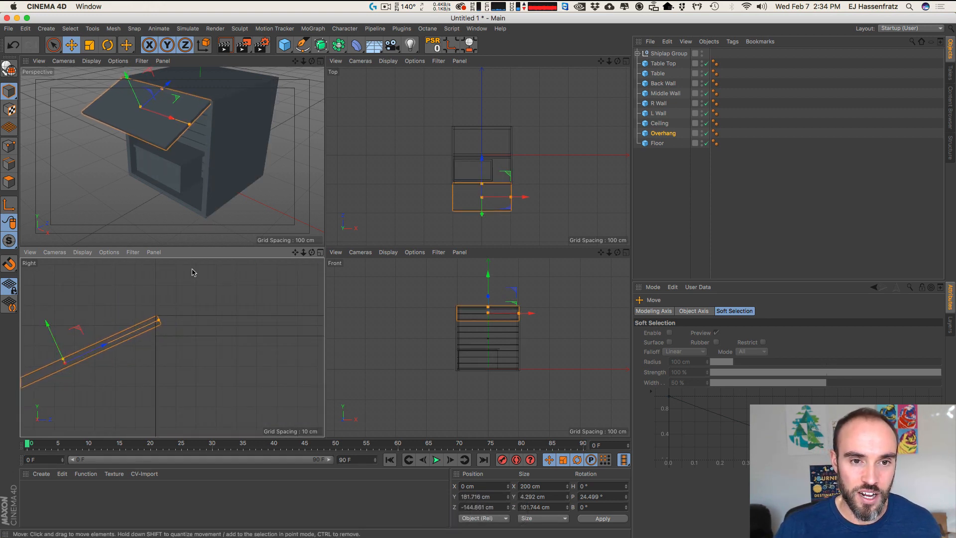
{"action": "key", "text": "3"}
{"action": "left_click_drag", "start_coordinate": [214, 155], "coordinate": [269, 139]}
{"action": "key", "text": "2"}
{"action": "key", "text": "3"}
{"action": "key", "text": "2"}
{"action": "left_click_drag", "start_coordinate": [269, 139], "coordinate": [205, 241]}
{"action": "key", "text": "1"}
{"action": "left_click_drag", "start_coordinate": [239, 159], "coordinate": [174, 140]}
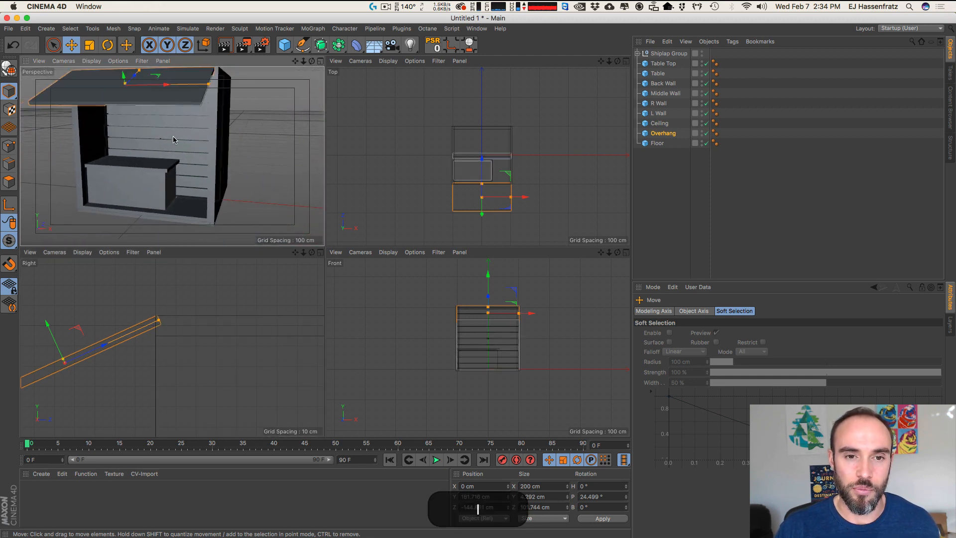
Step: Shorten the Overhang to about 69 cm and reposition it against the ceiling edge at about 188.8 cm in Y and -129.4 cm in Z
{"action": "key", "text": "3"}
{"action": "key", "text": "2"}
{"action": "left_click_drag", "start_coordinate": [249, 127], "coordinate": [201, 154]}
{"action": "key", "text": "1"}
{"action": "left_click_drag", "start_coordinate": [201, 154], "coordinate": [220, 158]}
{"action": "key", "text": "2"}
{"action": "mouse_move", "coordinate": [144, 324]}
{"action": "left_mouse_down"}
{"action": "mouse_move", "coordinate": [127, 324]}
{"action": "mouse_move", "coordinate": [147, 327]}
{"action": "left_mouse_up"}
{"action": "key", "text": "3"}
{"action": "mouse_move", "coordinate": [231, 197]}
{"action": "left_mouse_down"}
{"action": "mouse_move", "coordinate": [194, 149]}
{"action": "mouse_move", "coordinate": [234, 196]}
{"action": "left_mouse_up"}
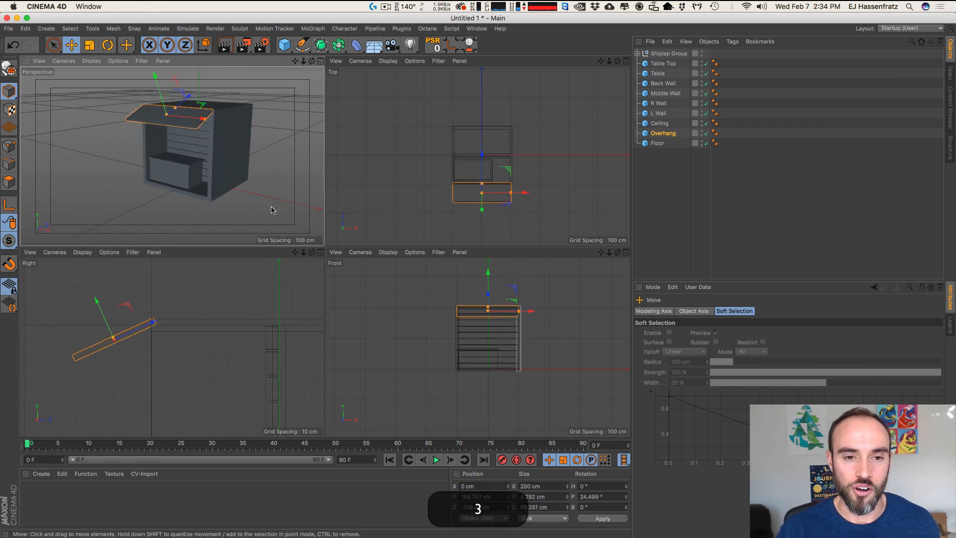
{"action": "left_click", "coordinate": [271, 210]}
{"action": "key", "text": "2"}
{"action": "left_click_drag", "start_coordinate": [191, 157], "coordinate": [199, 112]}
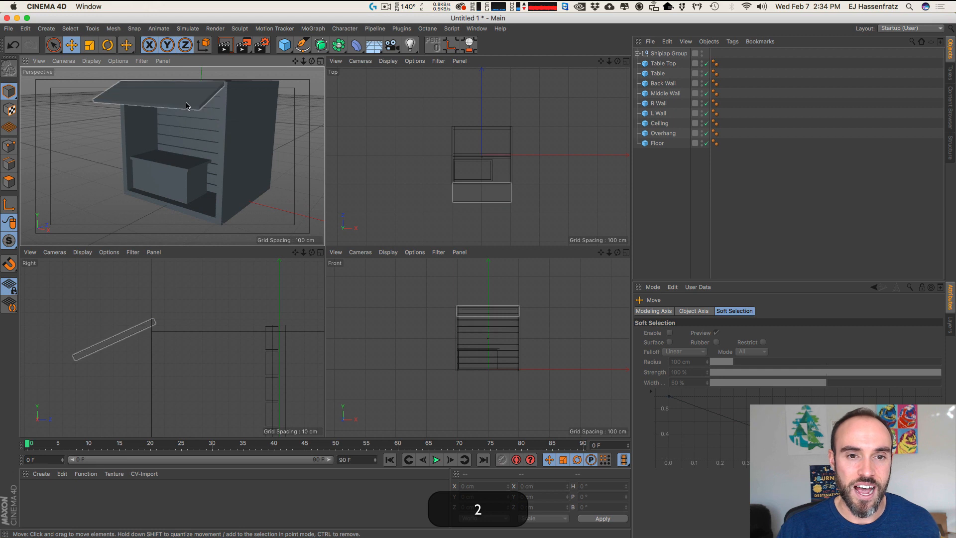
{"action": "left_click", "coordinate": [159, 95]}
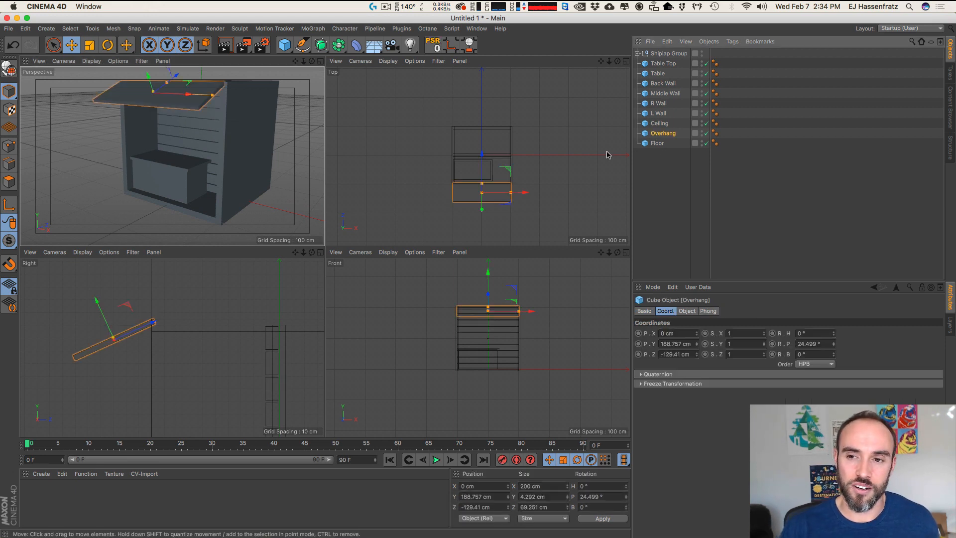
Step: Add a Sphere primitive and display the perspective view with Gouraud Shading (Lines)
{"action": "left_click", "coordinate": [285, 45]}
{"action": "left_click", "coordinate": [501, 80]}
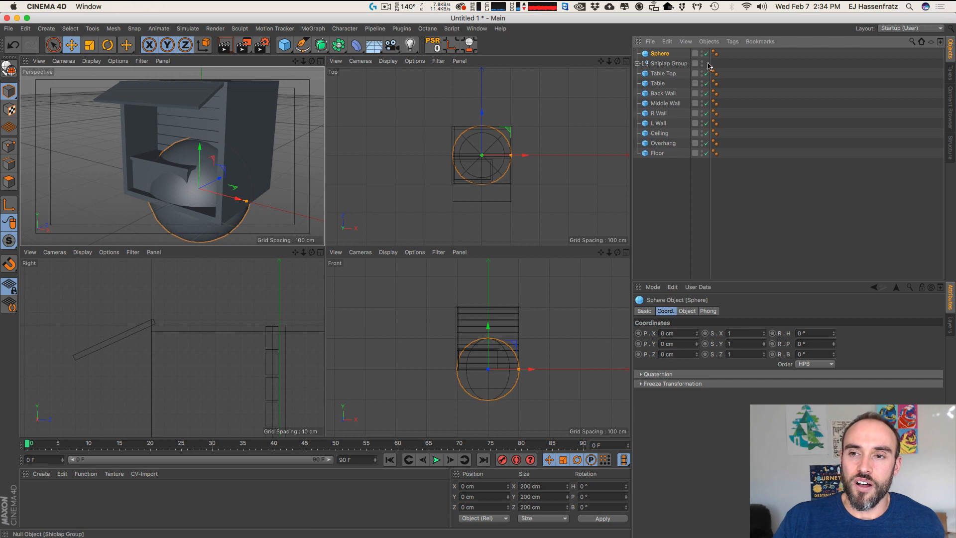
{"action": "left_click", "coordinate": [688, 311]}
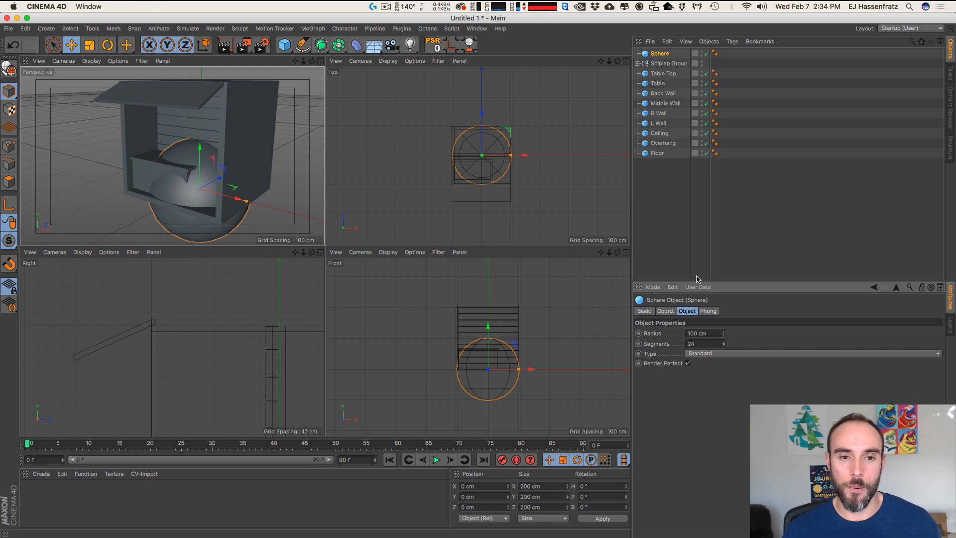
{"action": "left_click", "coordinate": [91, 61]}
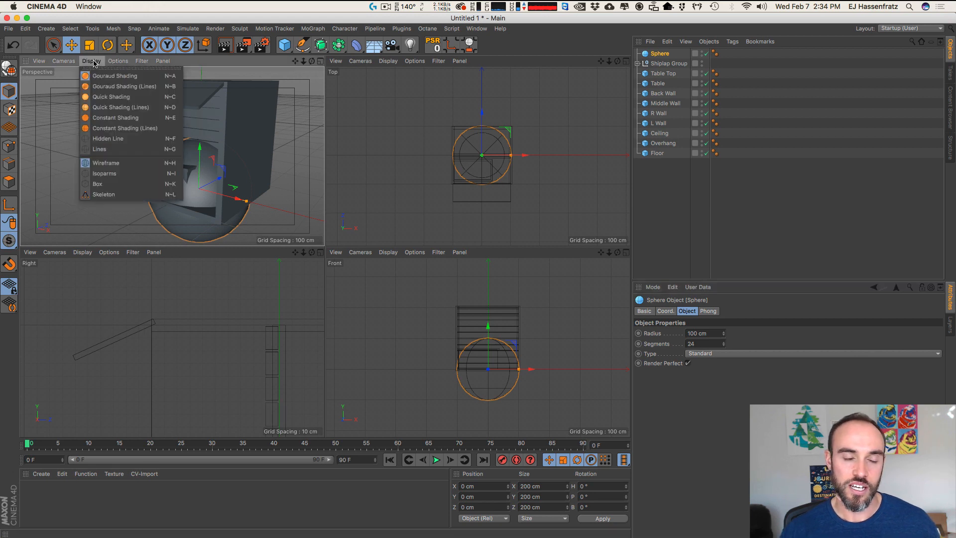
{"action": "left_click", "coordinate": [143, 86]}
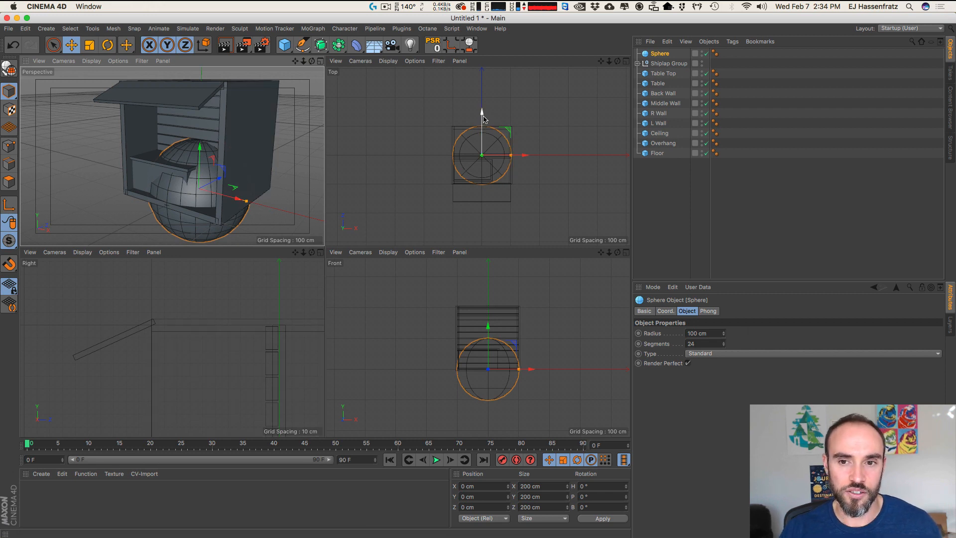
Step: Move the sphere in front of the room to about 98 cm in Y and -153 cm in Z
{"action": "left_click_drag", "start_coordinate": [482, 115], "coordinate": [491, 154]}
{"action": "key", "text": "2"}
{"action": "left_click_drag", "start_coordinate": [230, 349], "coordinate": [187, 364]}
{"action": "key", "text": "1"}
{"action": "left_click_drag", "start_coordinate": [209, 352], "coordinate": [193, 291]}
{"action": "left_click_drag", "start_coordinate": [204, 386], "coordinate": [177, 307]}
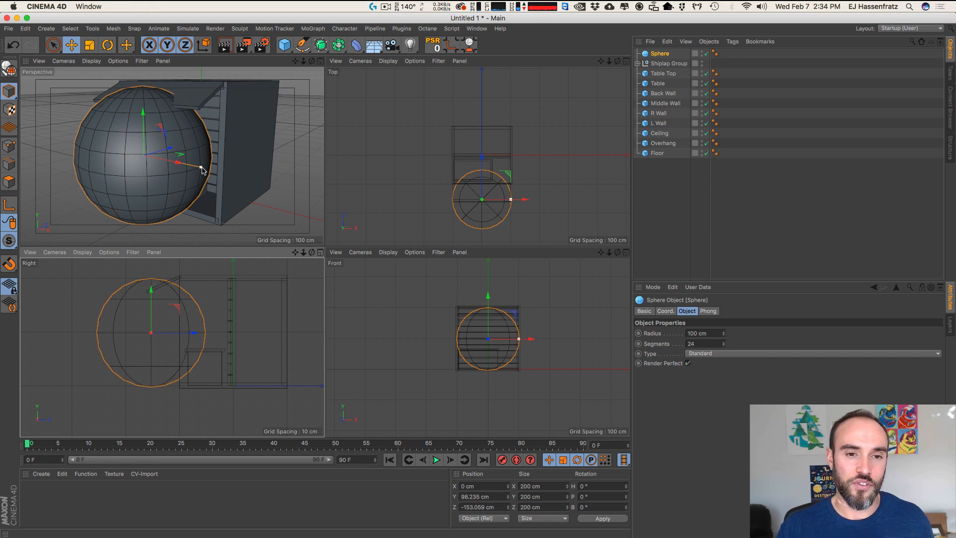
Step: Shrink the sphere to a 15 cm radius and raise it to about 136 cm in Y, below the Overhang
{"action": "left_click_drag", "start_coordinate": [202, 171], "coordinate": [151, 157]}
{"action": "left_click_drag", "start_coordinate": [149, 288], "coordinate": [149, 271]}
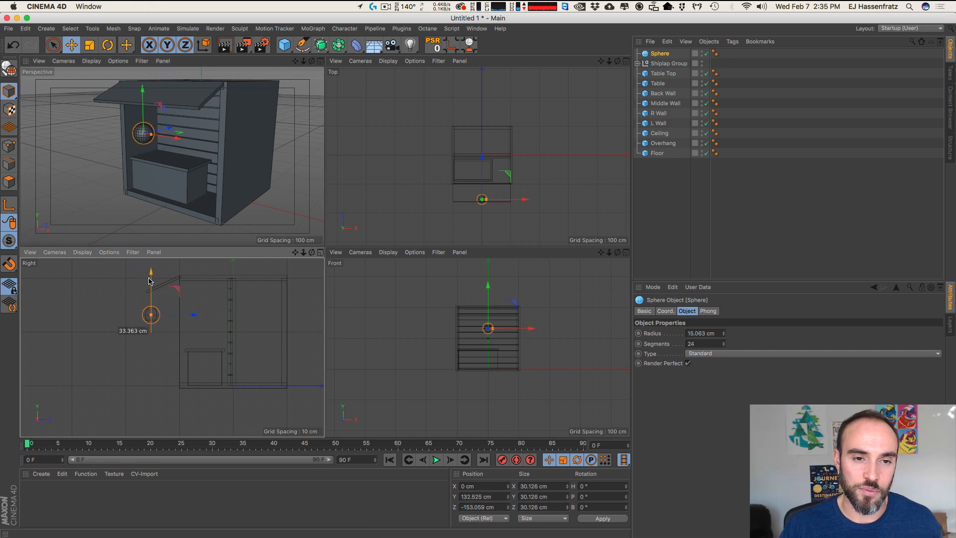
{"action": "left_click_drag", "start_coordinate": [156, 124], "coordinate": [180, 147]}
{"action": "left_click_drag", "start_coordinate": [719, 333], "coordinate": [524, 345]}
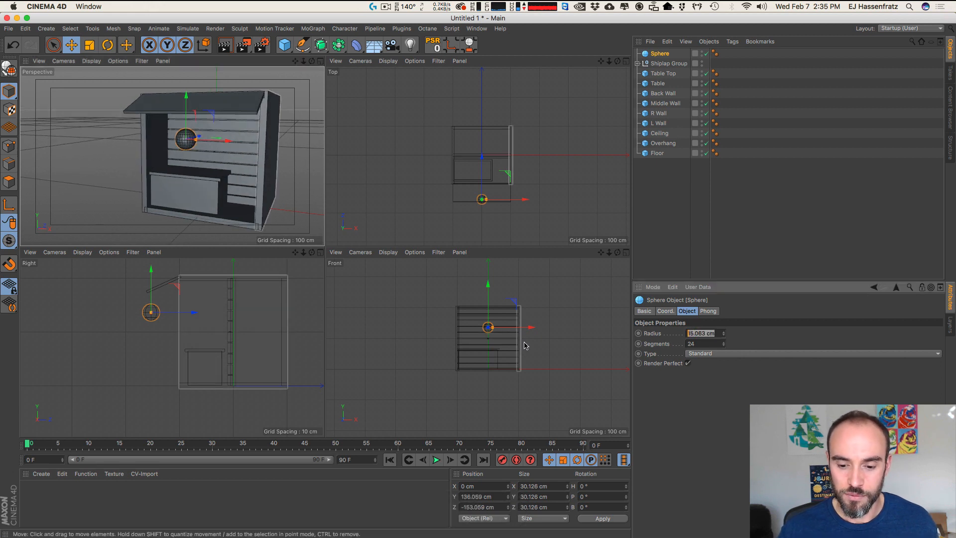
{"action": "type", "text": "15"}
{"action": "key", "text": "Return"}
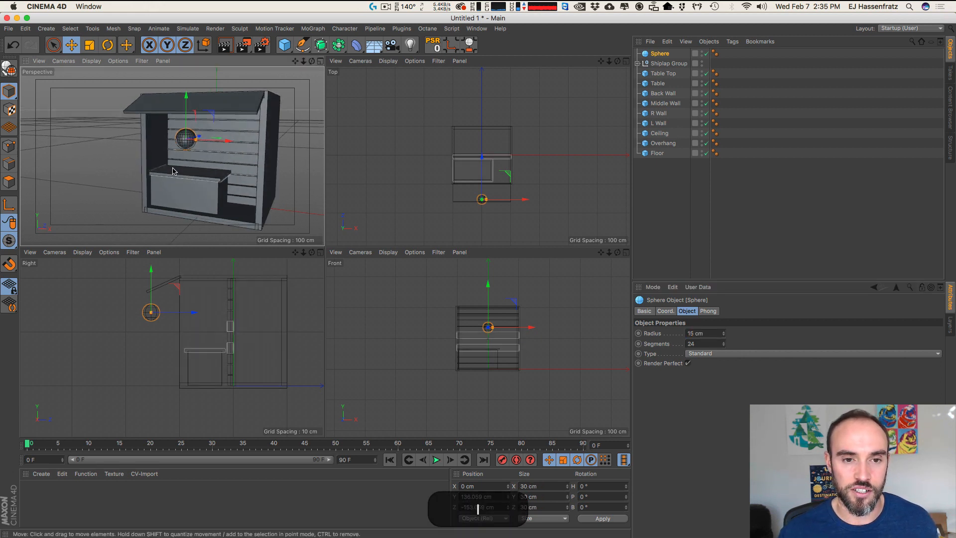
Step: Rename the sphere as Lantern
{"action": "left_click_drag", "start_coordinate": [175, 167], "coordinate": [141, 179]}
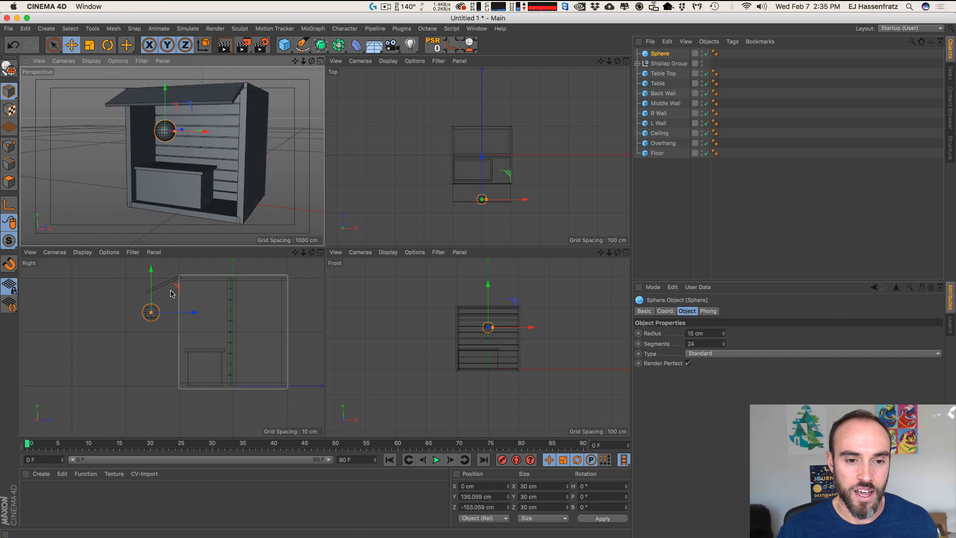
{"action": "double_click", "coordinate": [660, 54]}
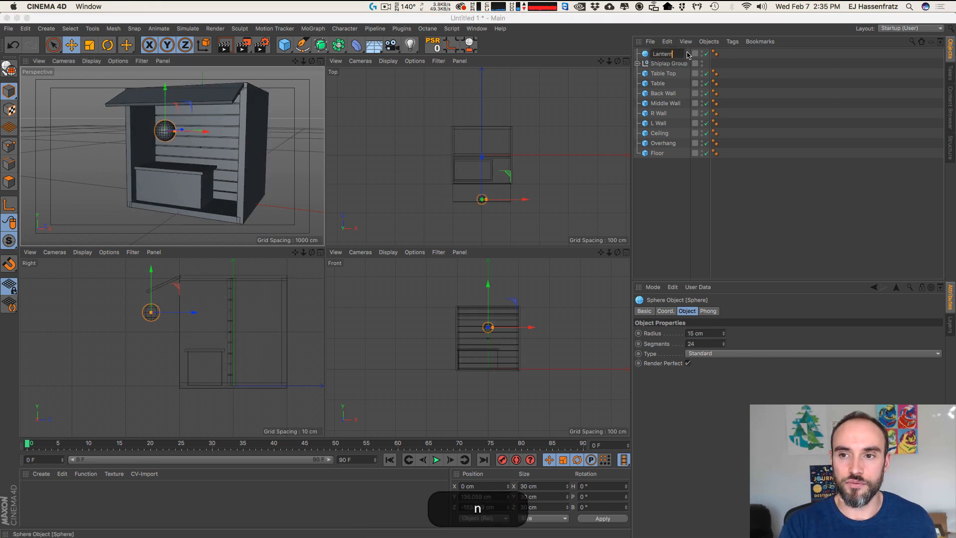
{"action": "type", "text": "Lantern"}
{"action": "key", "text": "Return"}
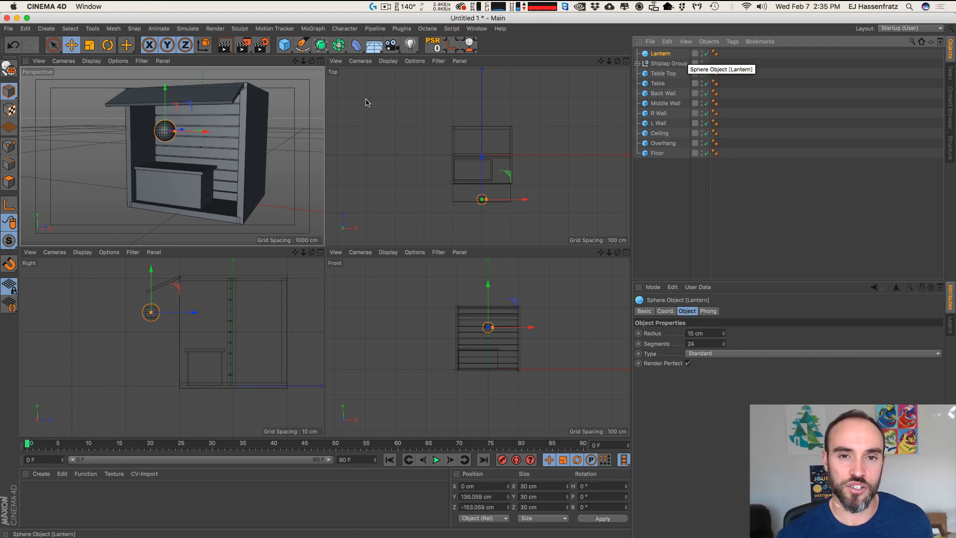
Step: Add a Cylinder primitive to the scene
{"action": "left_click", "coordinate": [286, 49]}
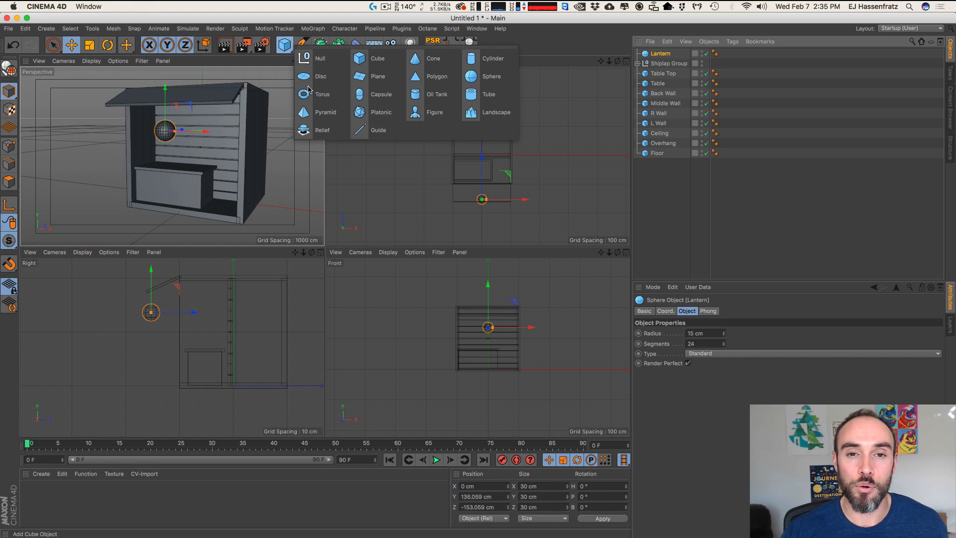
{"action": "left_click", "coordinate": [504, 62]}
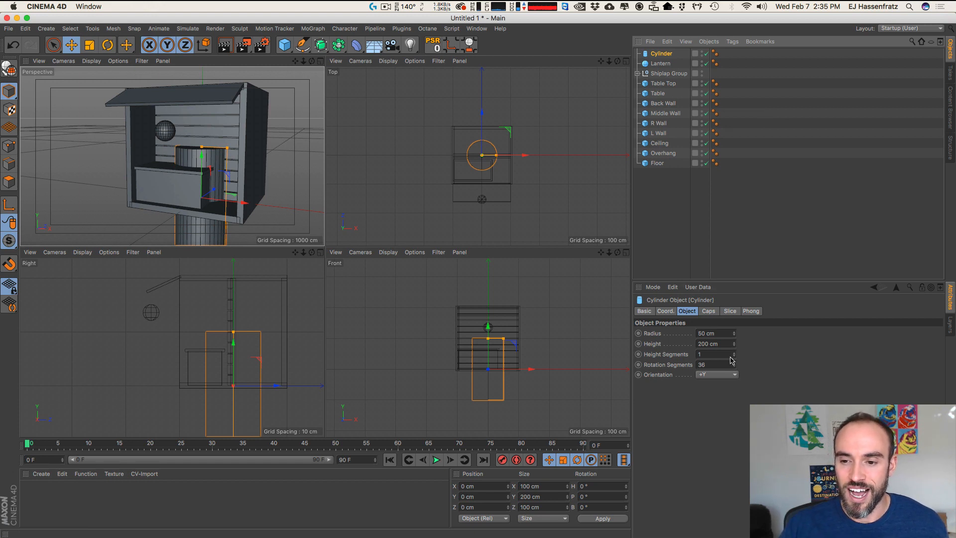
{"action": "left_click", "coordinate": [709, 312]}
{"action": "left_click", "coordinate": [728, 311]}
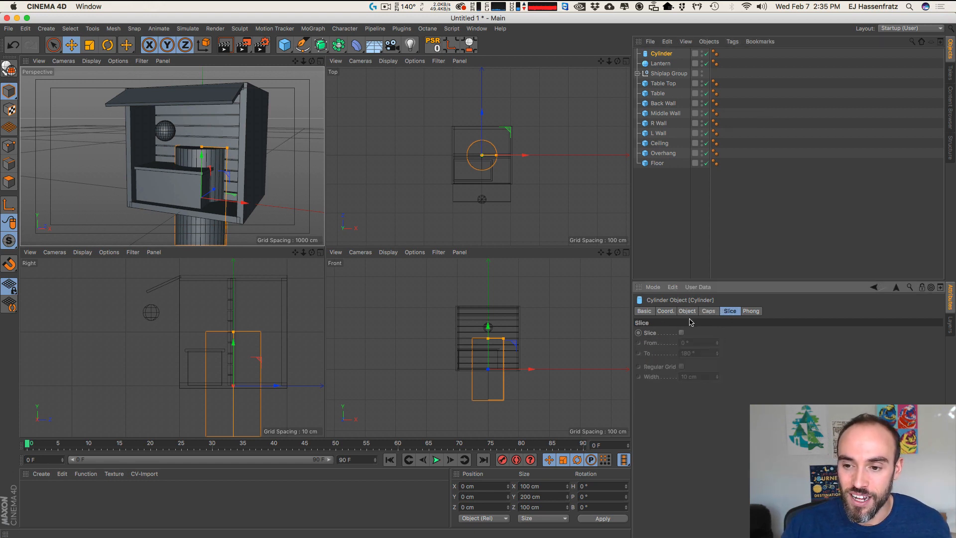
{"action": "left_click", "coordinate": [687, 311]}
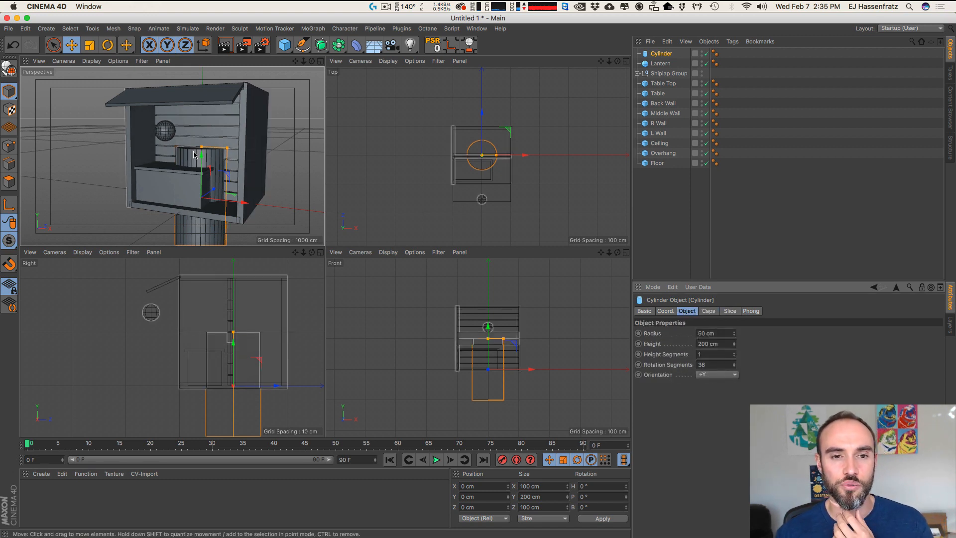
Step: Shrink the Cylinder to about 5.9 cm radius and 48 cm height, positioned through the Lantern at about 137 cm in Y and -153 cm in Z
{"action": "left_click_drag", "start_coordinate": [496, 155], "coordinate": [483, 189]}
{"action": "left_click_drag", "start_coordinate": [150, 331], "coordinate": [149, 361]}
{"action": "left_click_drag", "start_coordinate": [150, 369], "coordinate": [156, 299]}
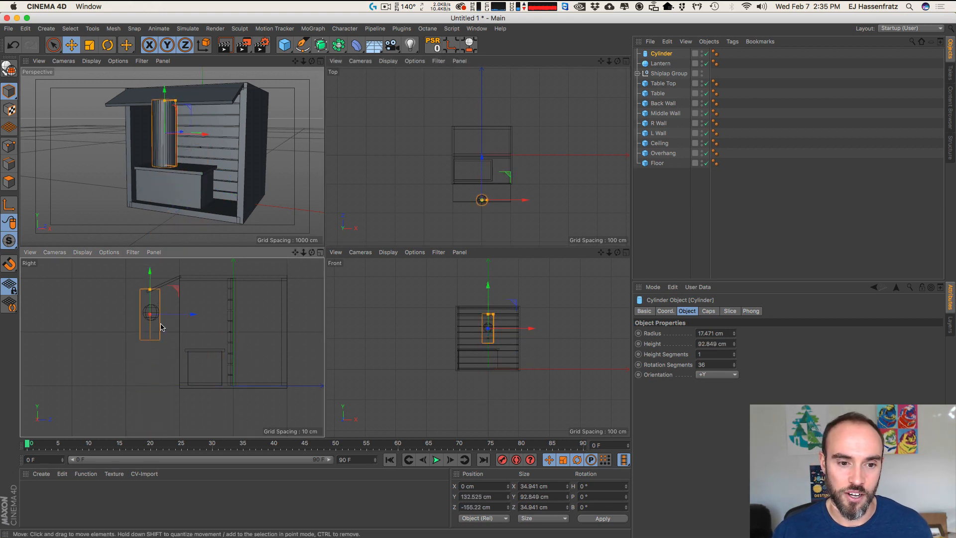
{"action": "key", "text": "2"}
{"action": "left_click_drag", "start_coordinate": [506, 316], "coordinate": [474, 313]}
{"action": "left_click_drag", "start_coordinate": [152, 291], "coordinate": [188, 283]}
{"action": "key", "text": "2"}
{"action": "key", "text": "2"}
{"action": "mouse_move", "coordinate": [167, 131]}
{"action": "left_mouse_down"}
{"action": "mouse_move", "coordinate": [199, 132]}
{"action": "mouse_move", "coordinate": [176, 131]}
{"action": "left_mouse_up"}
{"action": "key", "text": "3"}
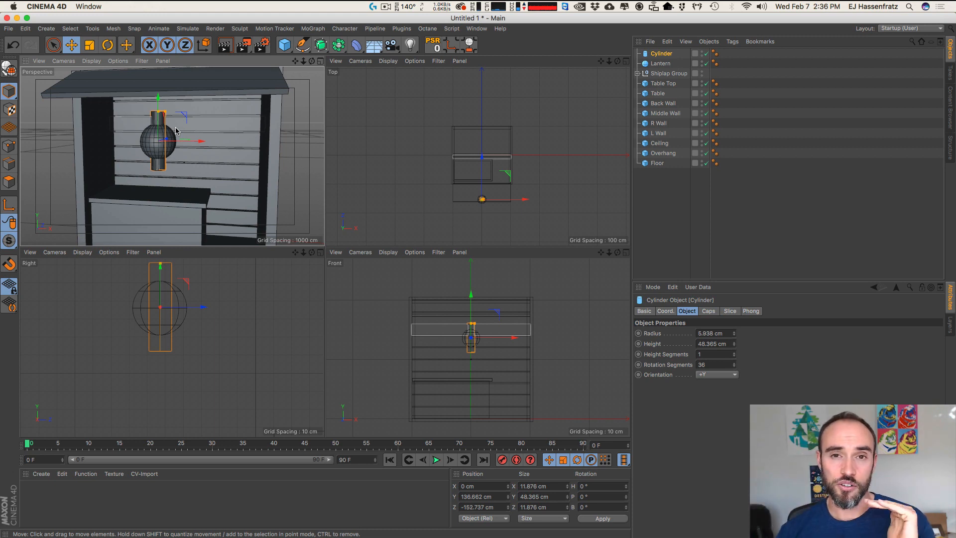
Step: Make the Cylinder a child of the Lantern sphere
{"action": "left_click", "coordinate": [660, 64]}
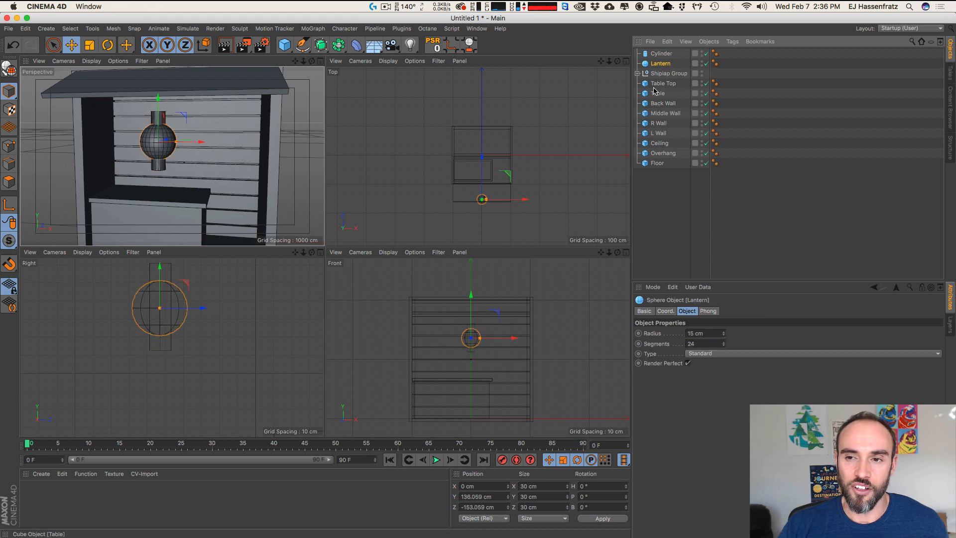
{"action": "left_click", "coordinate": [660, 54]}
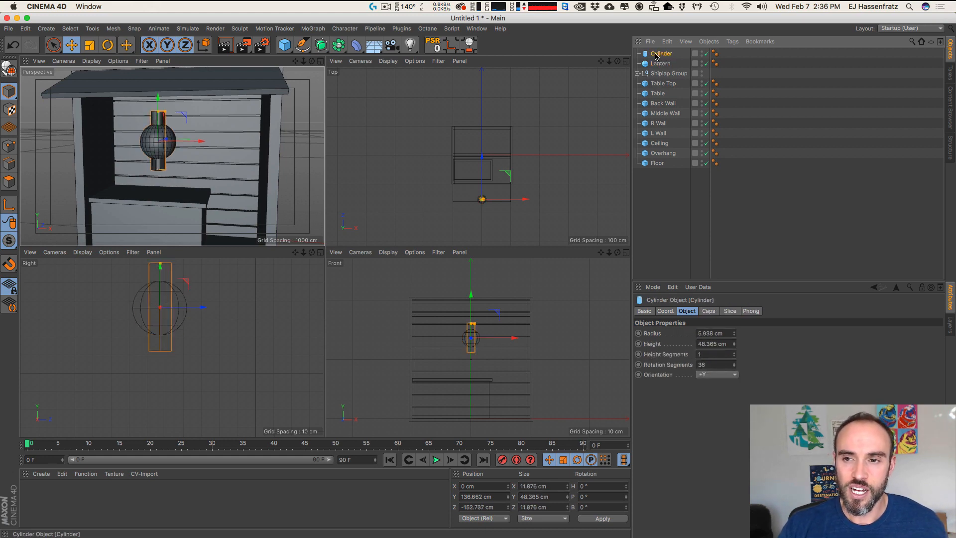
{"action": "left_click_drag", "start_coordinate": [658, 59], "coordinate": [670, 65]}
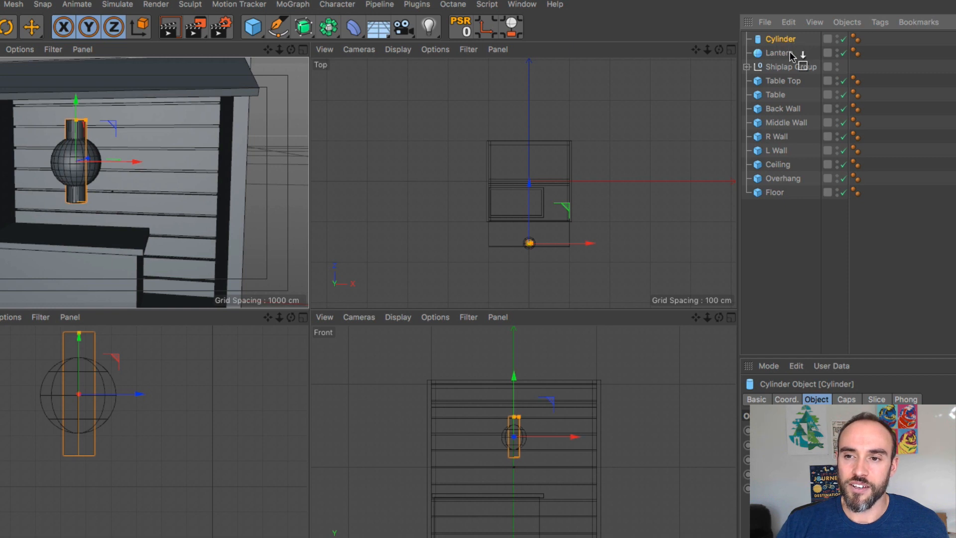
{"action": "left_click_drag", "start_coordinate": [792, 54], "coordinate": [792, 54]}
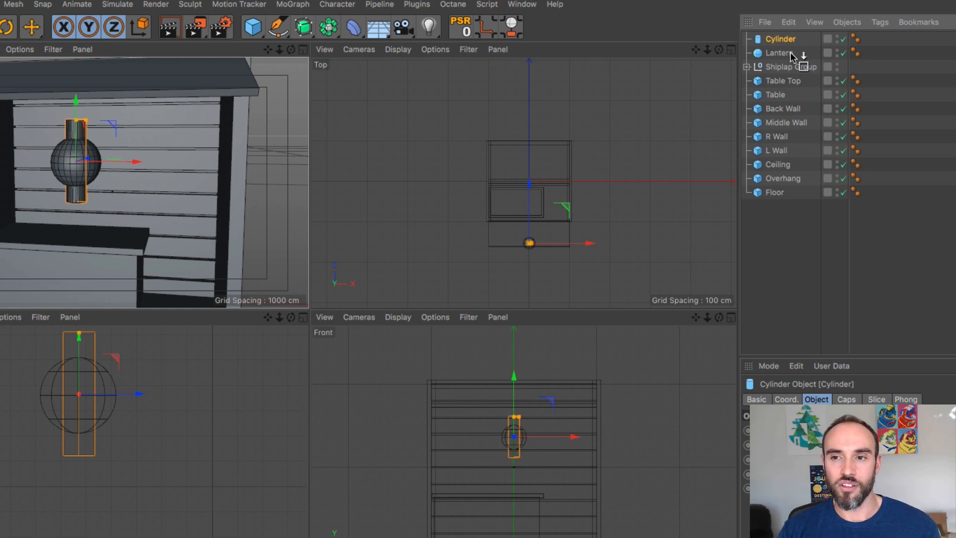
{"action": "left_click_drag", "start_coordinate": [791, 54], "coordinate": [790, 53]}
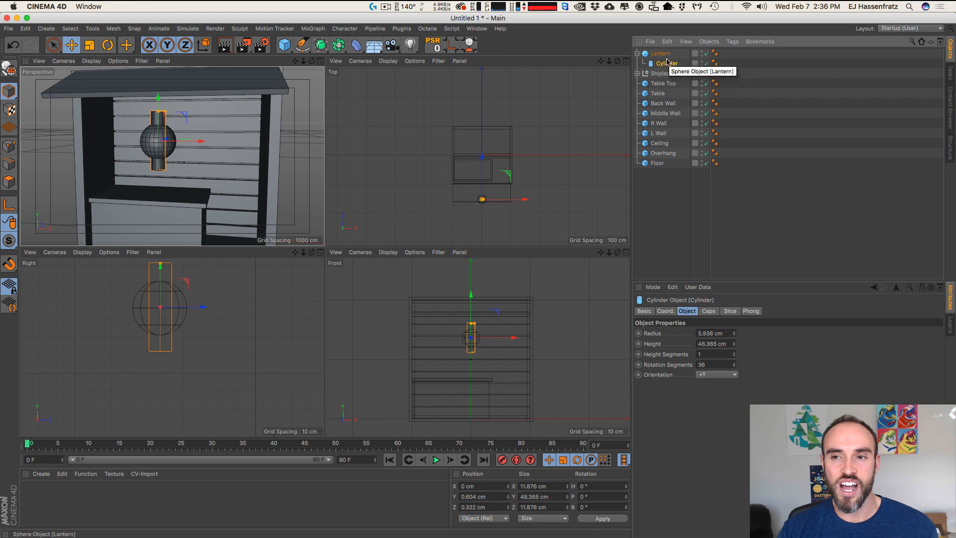
{"action": "left_click", "coordinate": [638, 74]}
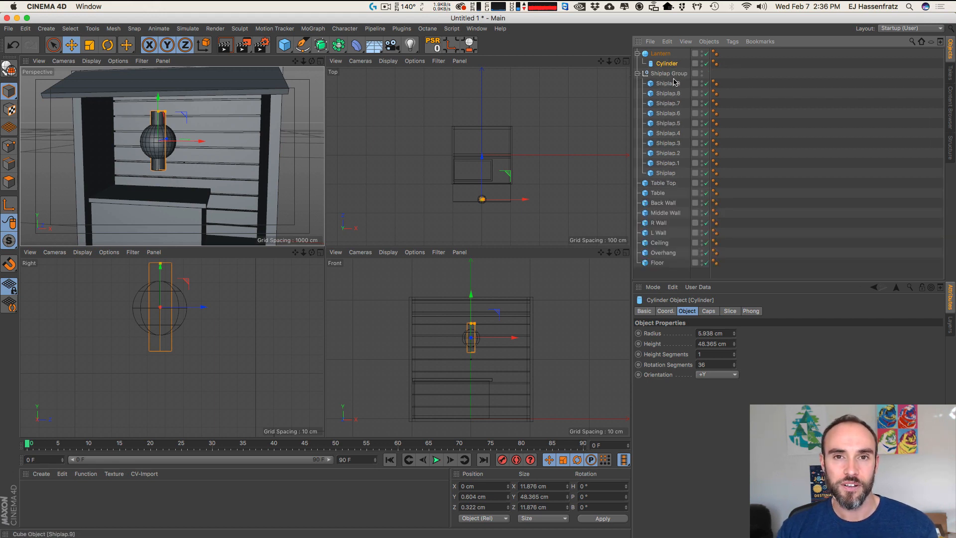
{"action": "left_click", "coordinate": [668, 74]}
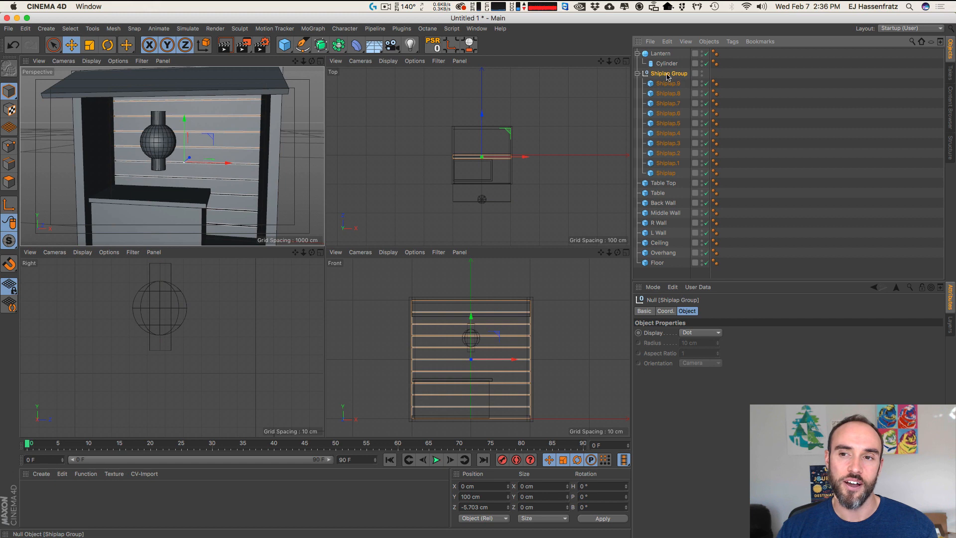
{"action": "left_click", "coordinate": [637, 74]}
Step: Center the child Cylinder on the Lantern by setting its Y and Z positions to 0, and shorten it to about 36 cm
{"action": "left_click", "coordinate": [667, 64]}
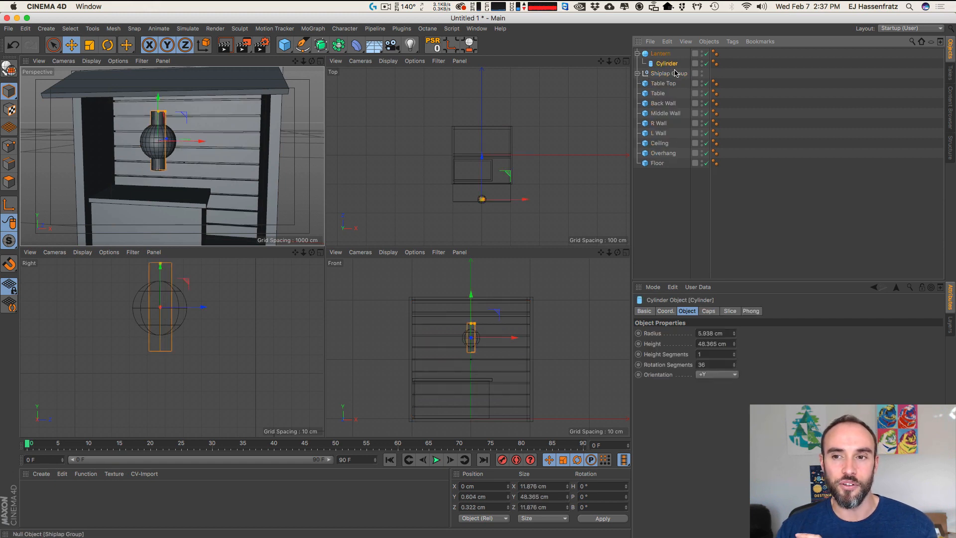
{"action": "left_click", "coordinate": [666, 312]}
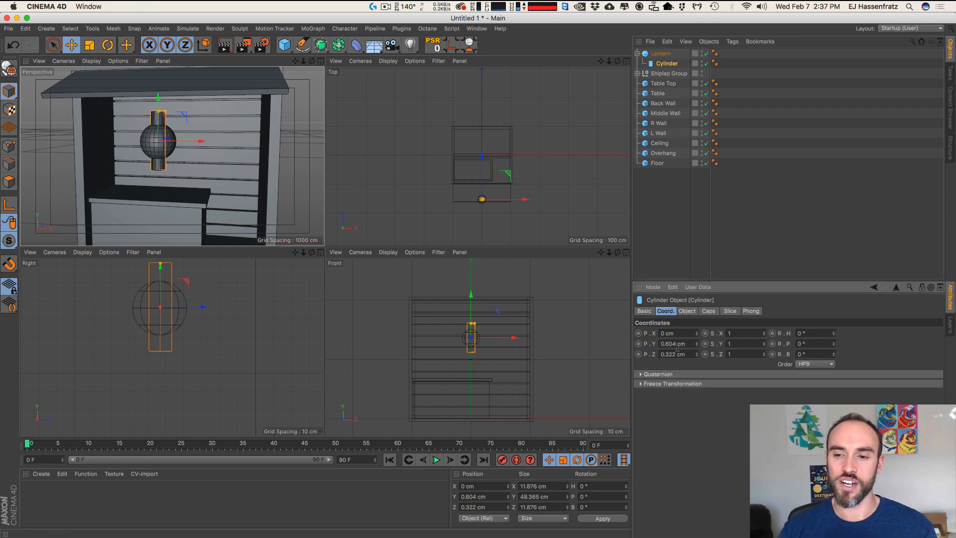
{"action": "double_click", "coordinate": [667, 343]}
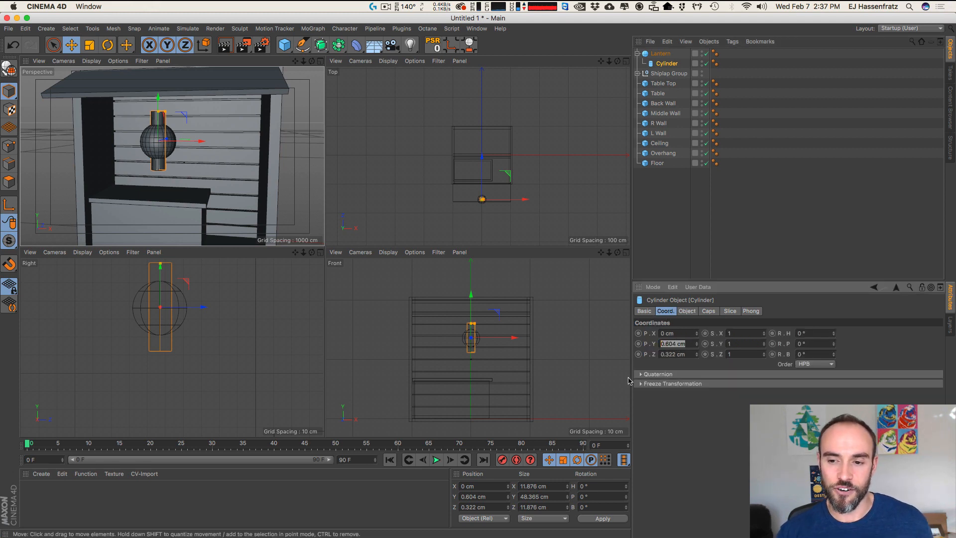
{"action": "type", "text": "0"}
{"action": "key", "text": "Tab"}
{"action": "type", "text": "0"}
{"action": "key", "text": "Return"}
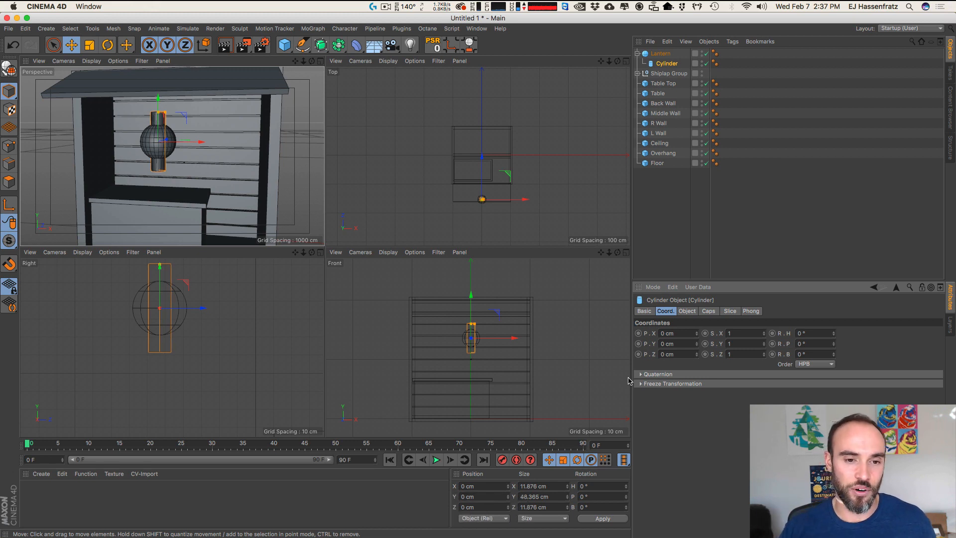
{"action": "left_click_drag", "start_coordinate": [160, 265], "coordinate": [162, 275]}
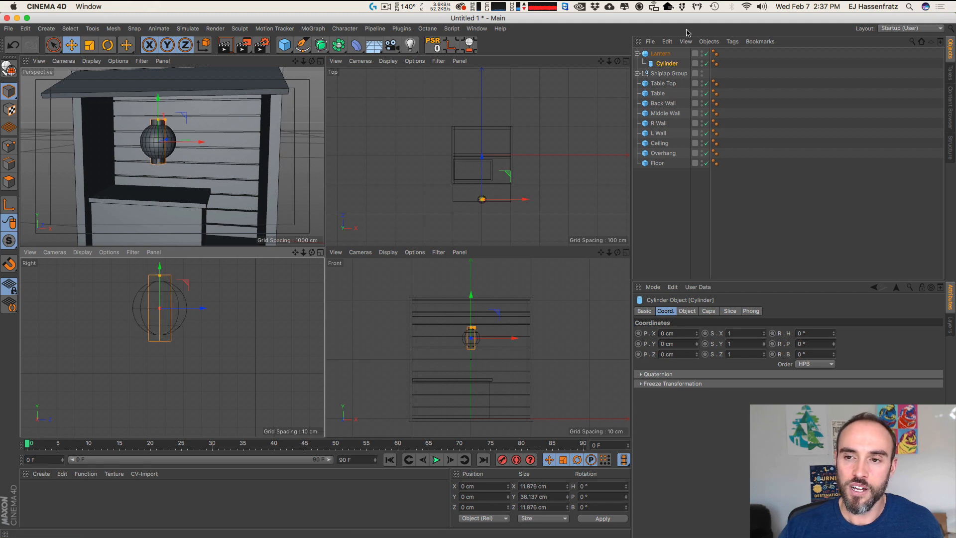
Step: Take the Cylinder out of the Lantern, nest it again, and move it back out to the top level above the Lantern
{"action": "left_click_drag", "start_coordinate": [662, 66], "coordinate": [663, 54]}
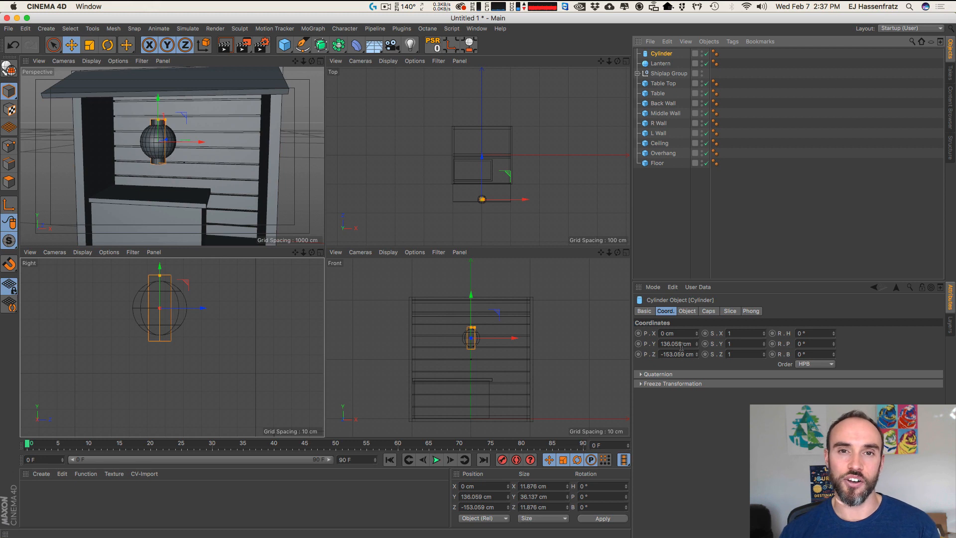
{"action": "left_click_drag", "start_coordinate": [670, 63], "coordinate": [677, 63]}
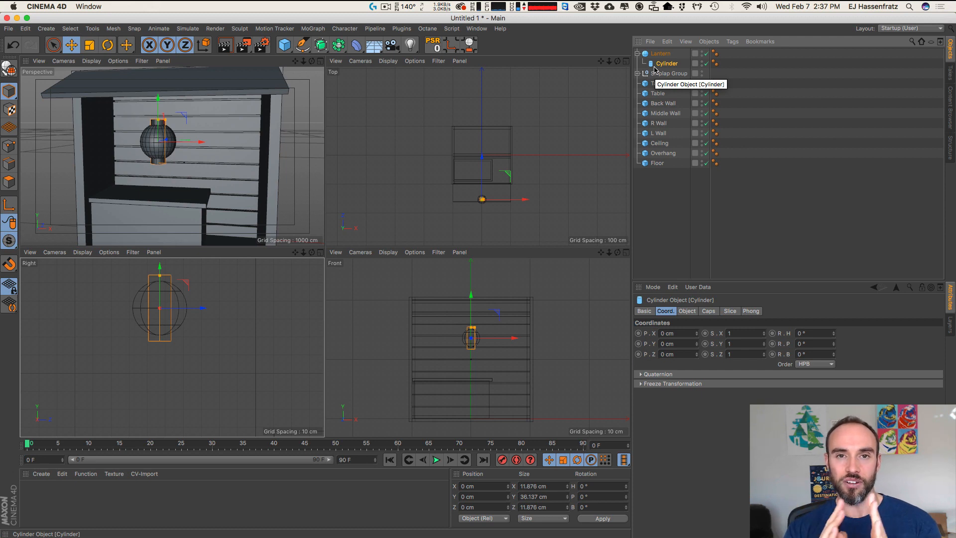
{"action": "left_click_drag", "start_coordinate": [654, 66], "coordinate": [670, 50]}
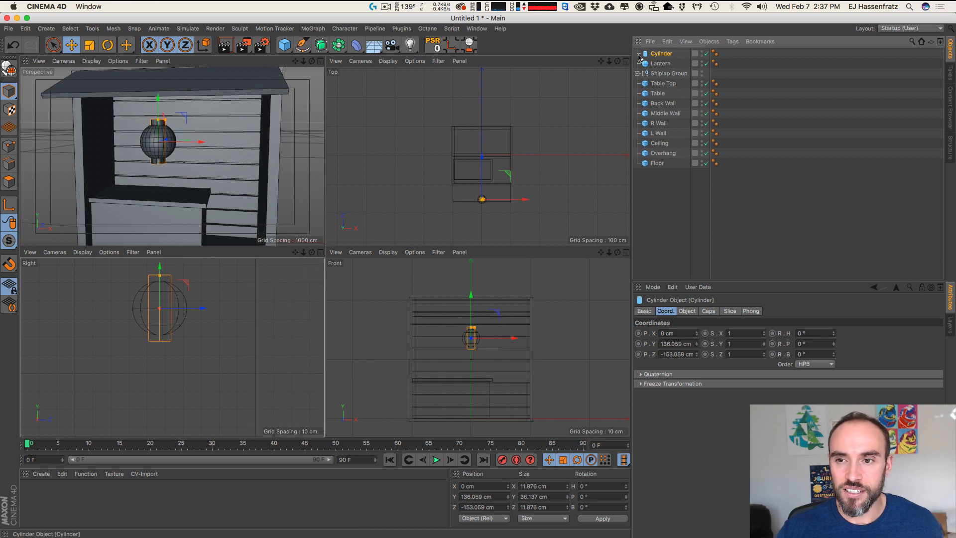
Step: Rename the Cylinder as Middle Bit and shorten it to about 35 cm
{"action": "double_click", "coordinate": [662, 55]}
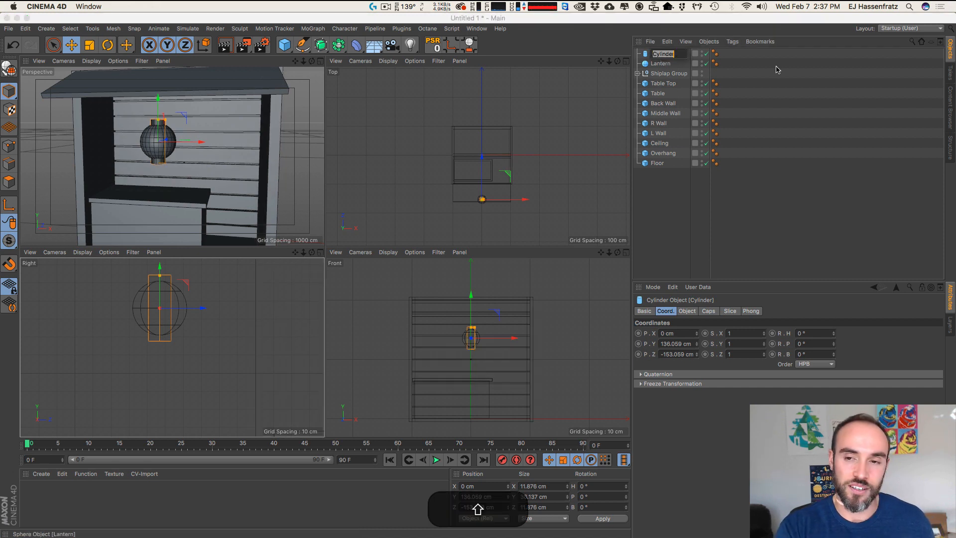
{"action": "type", "text": "Middle Bit"}
{"action": "key", "text": "Return"}
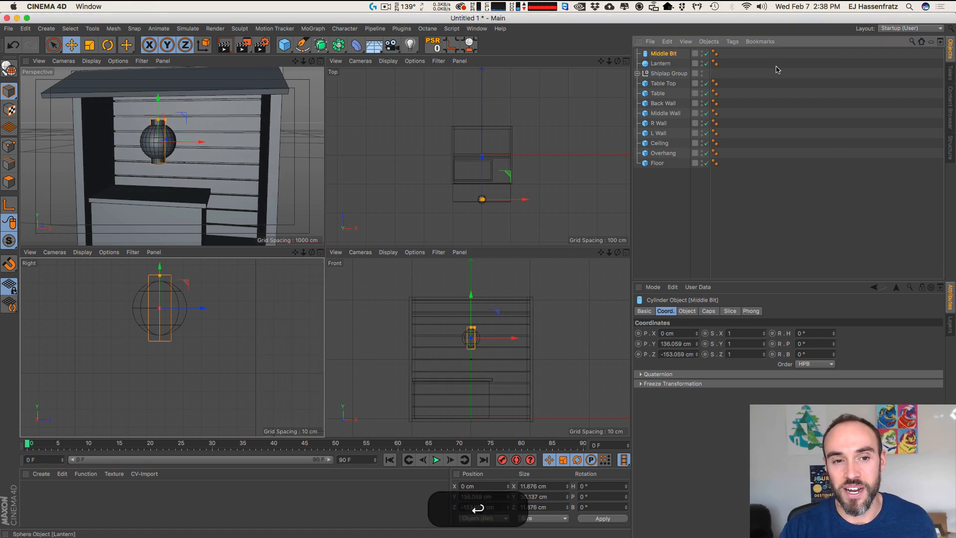
{"action": "left_click_drag", "start_coordinate": [160, 277], "coordinate": [162, 279]}
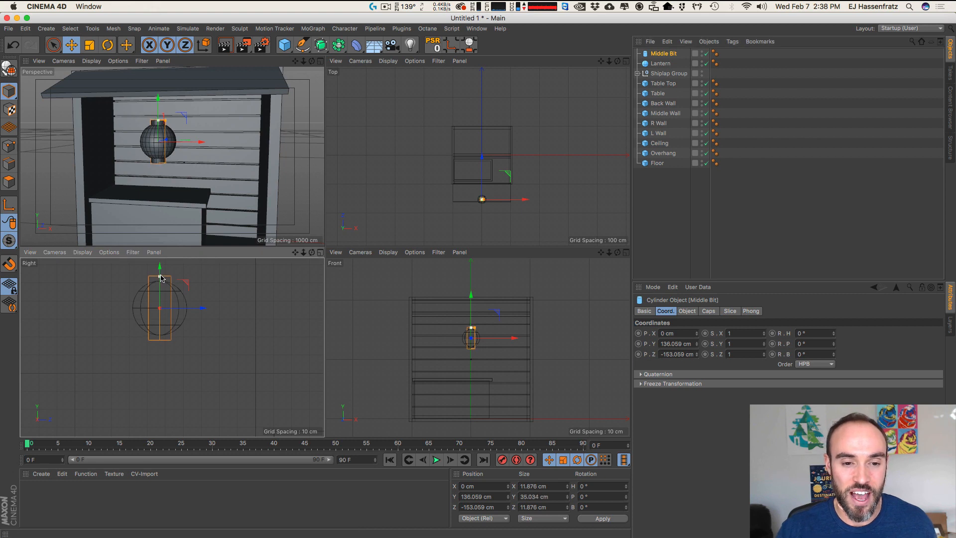
Step: Duplicate the Middle Bit cylinder and rename the copy as String
{"action": "left_click_drag", "start_coordinate": [667, 56], "coordinate": [665, 51], "text": "super"}
{"action": "double_click", "coordinate": [665, 54]}
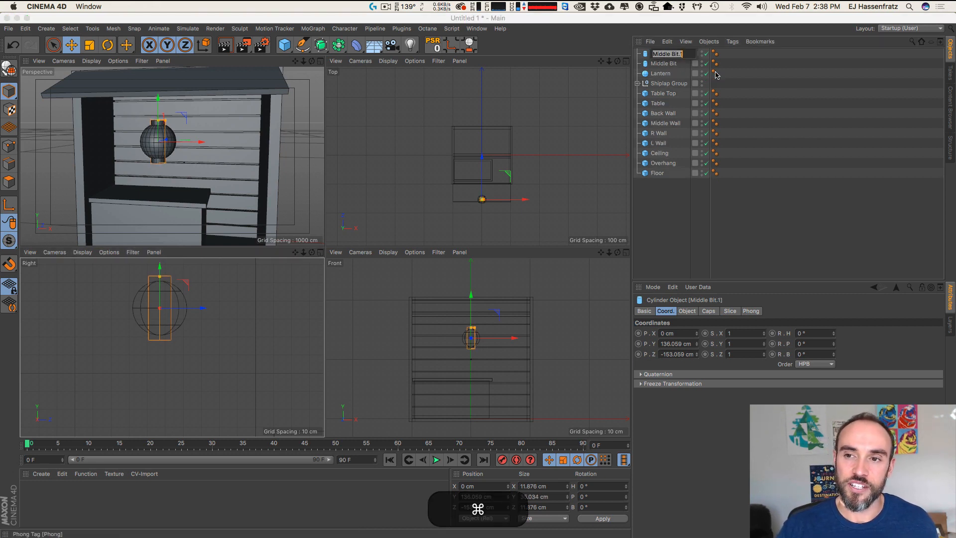
{"action": "type", "text": "String"}
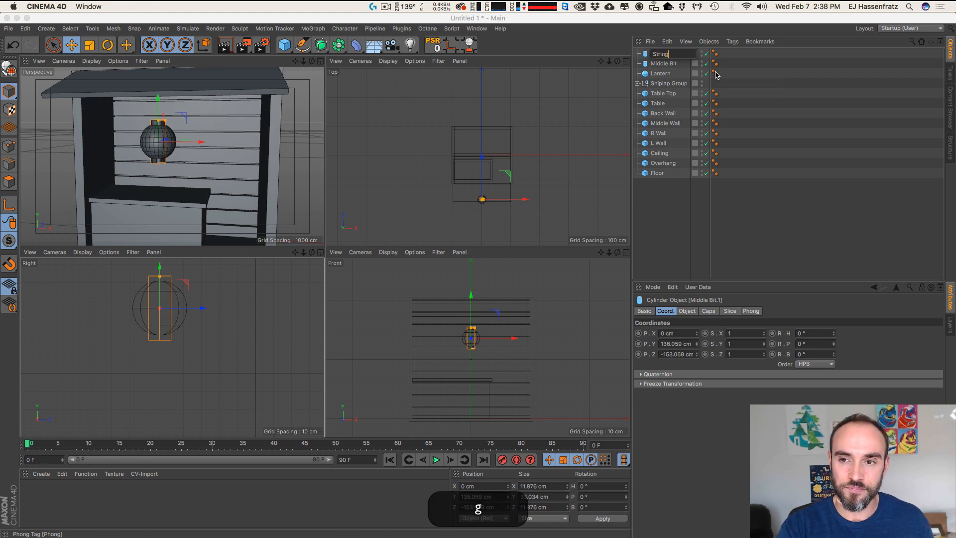
{"action": "key", "text": "Return"}
Step: Thin the String to a radius of about 0.37 cm and raise it to about 164 cm in Y, above the Lantern
{"action": "key", "text": "1"}
{"action": "left_click_drag", "start_coordinate": [263, 282], "coordinate": [260, 312]}
{"action": "key", "text": "2"}
{"action": "left_click_drag", "start_coordinate": [473, 330], "coordinate": [465, 259]}
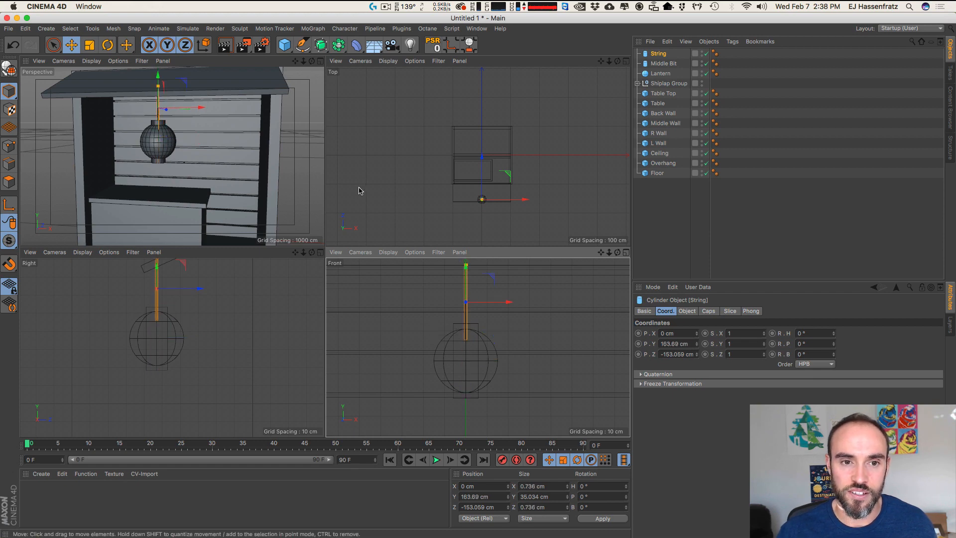
Step: Shorten the String to about 27.5 cm so that it spans from the Middle Bit to the sloped Overhang
{"action": "key", "text": "3"}
{"action": "key", "text": "2"}
{"action": "left_click_drag", "start_coordinate": [150, 130], "coordinate": [174, 174]}
{"action": "key", "text": "3"}
{"action": "key", "text": "1"}
{"action": "key", "text": "2"}
{"action": "key", "text": "1"}
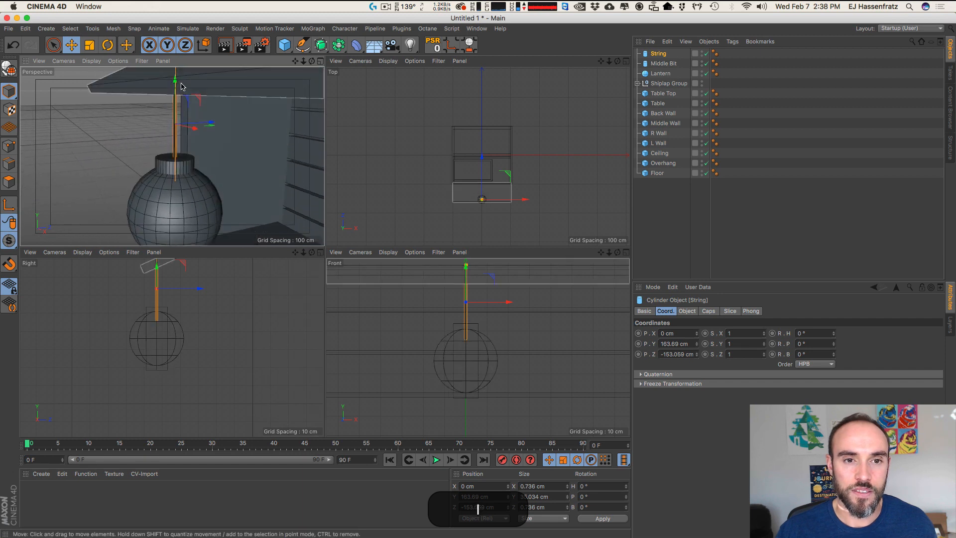
{"action": "left_click_drag", "start_coordinate": [150, 302], "coordinate": [156, 320]}
{"action": "left_click_drag", "start_coordinate": [202, 127], "coordinate": [196, 147]}
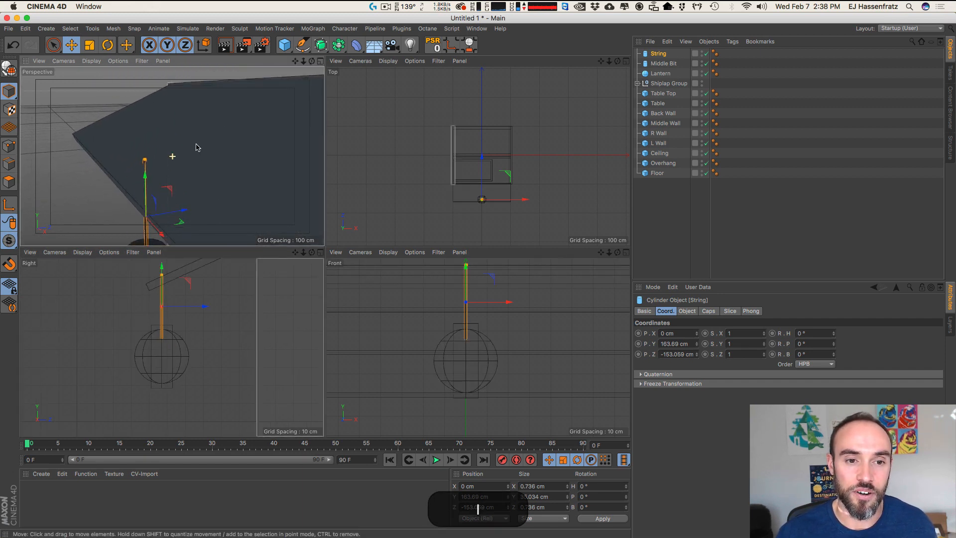
{"action": "key", "text": "1"}
{"action": "left_click_drag", "start_coordinate": [157, 184], "coordinate": [213, 121]}
{"action": "key", "text": "2"}
{"action": "mouse_move", "coordinate": [165, 278]}
{"action": "left_mouse_down"}
{"action": "mouse_move", "coordinate": [169, 290]}
{"action": "mouse_move", "coordinate": [156, 294]}
{"action": "left_mouse_up"}
{"action": "key", "text": "3"}
{"action": "left_click_drag", "start_coordinate": [130, 213], "coordinate": [204, 196]}
{"action": "key", "text": "2"}
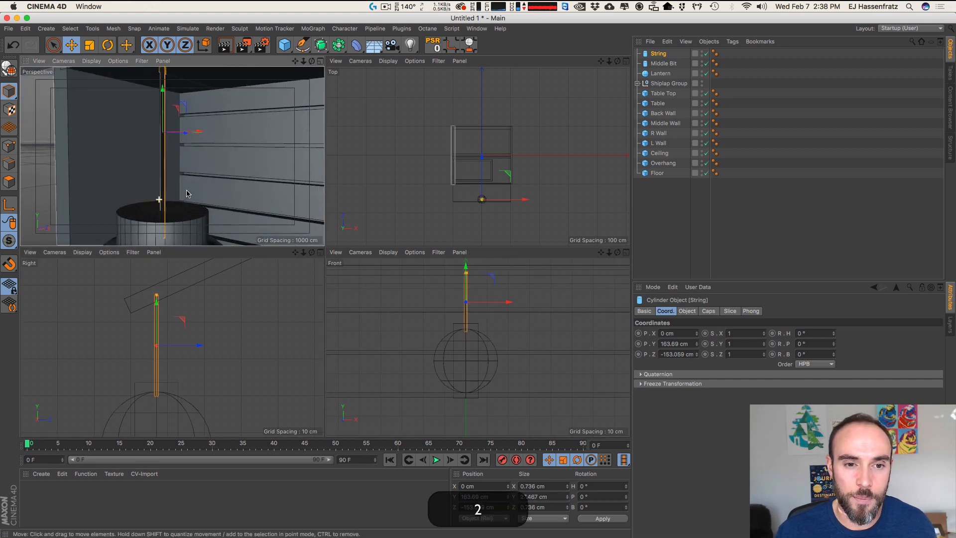
Step: Step the String cylinder's radius up and down in whole centimetres, ending at 1 cm
{"action": "left_click", "coordinate": [687, 310]}
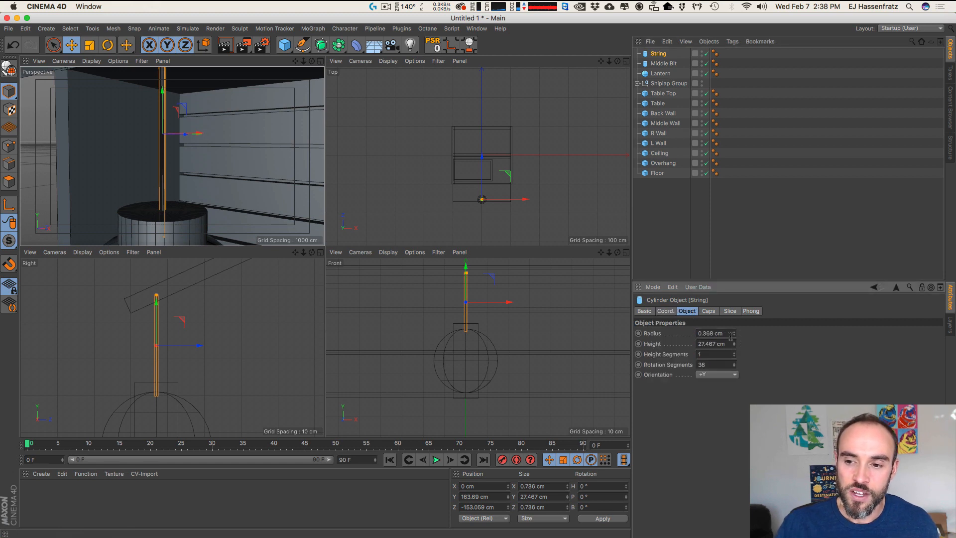
{"action": "mouse_move", "coordinate": [734, 333]}
{"action": "left_mouse_down"}
{"action": "mouse_move", "coordinate": [734, 321]}
{"action": "mouse_move", "coordinate": [733, 335]}
{"action": "left_mouse_up"}
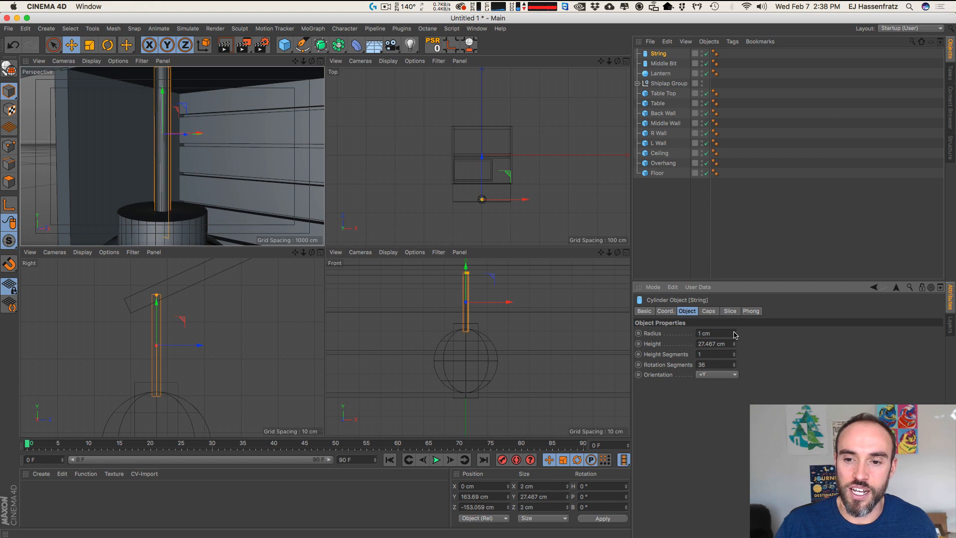
{"action": "left_click", "coordinate": [734, 332]}
{"action": "left_click", "coordinate": [734, 332]}
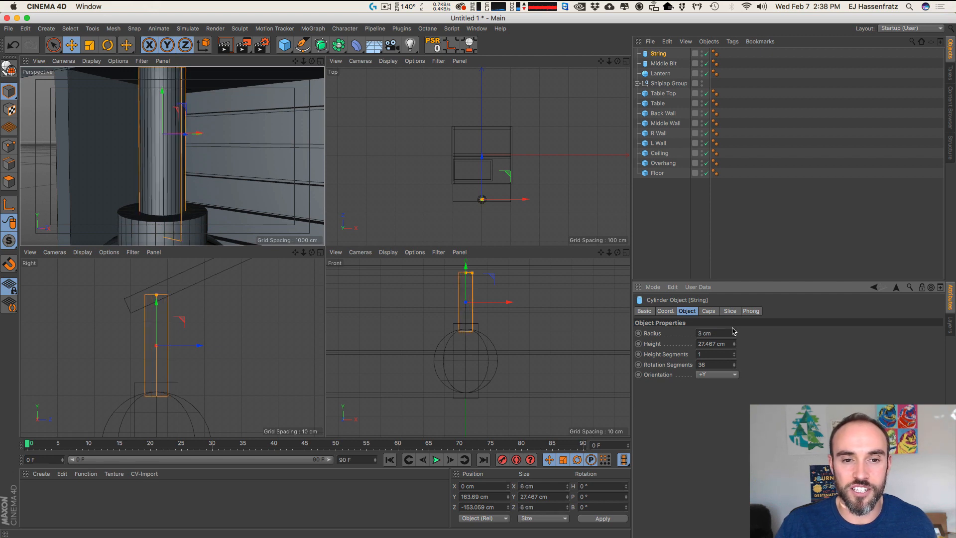
{"action": "left_click", "coordinate": [735, 332]}
{"action": "left_click", "coordinate": [734, 336]}
{"action": "left_click", "coordinate": [734, 336]}
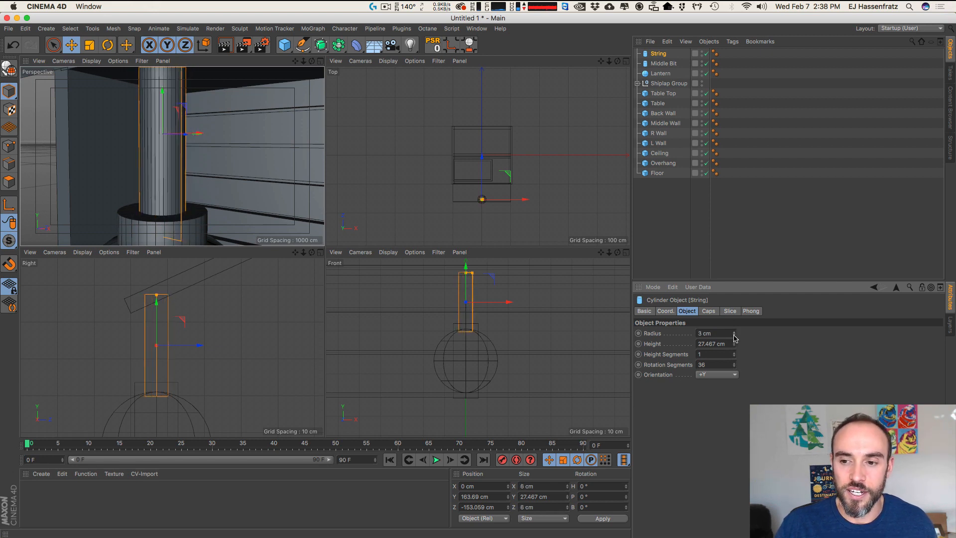
{"action": "left_click", "coordinate": [735, 336]}
{"action": "left_click", "coordinate": [735, 336]}
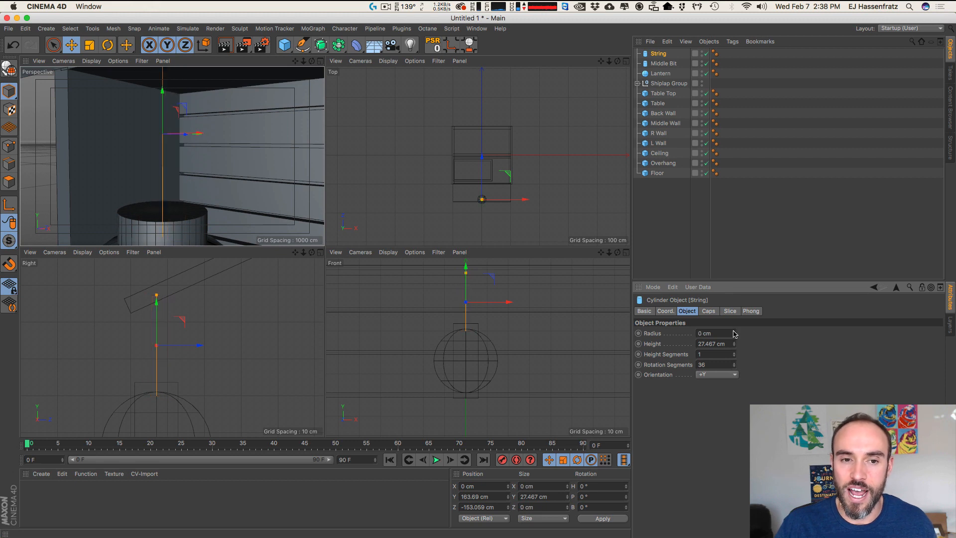
{"action": "left_click", "coordinate": [734, 331]}
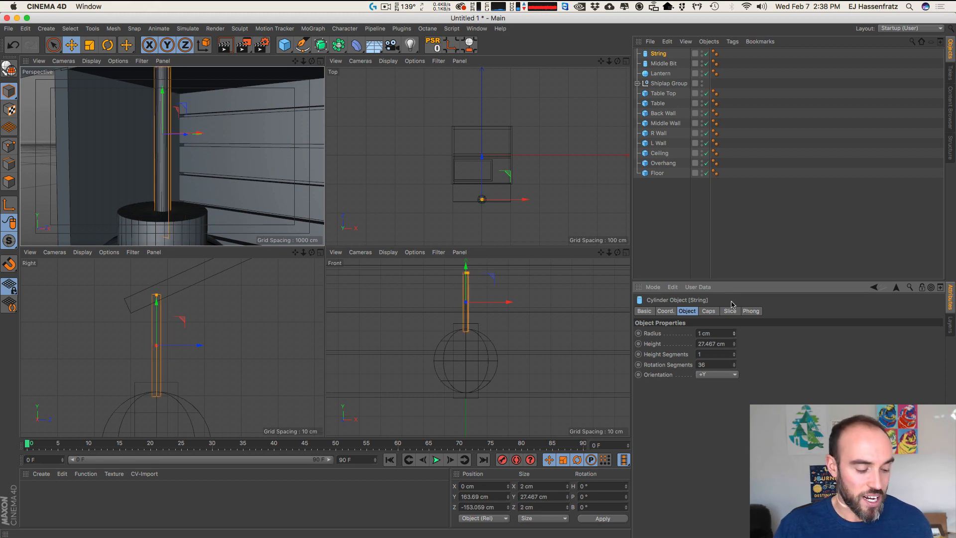
Step: Reduce the String's radius in fine 0.1 cm increments and set it to 0.3 cm
{"action": "key", "text": "alt"}
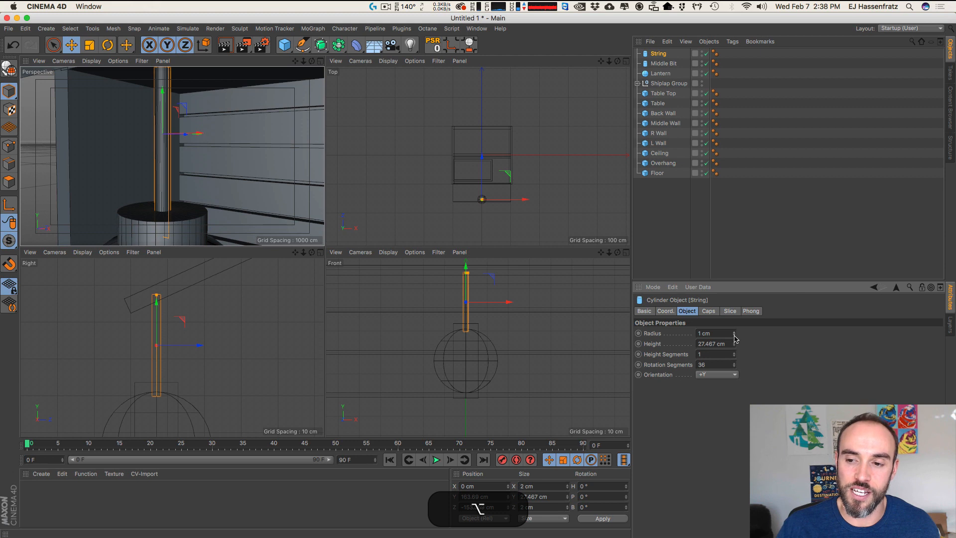
{"action": "left_click", "coordinate": [734, 337], "text": "alt"}
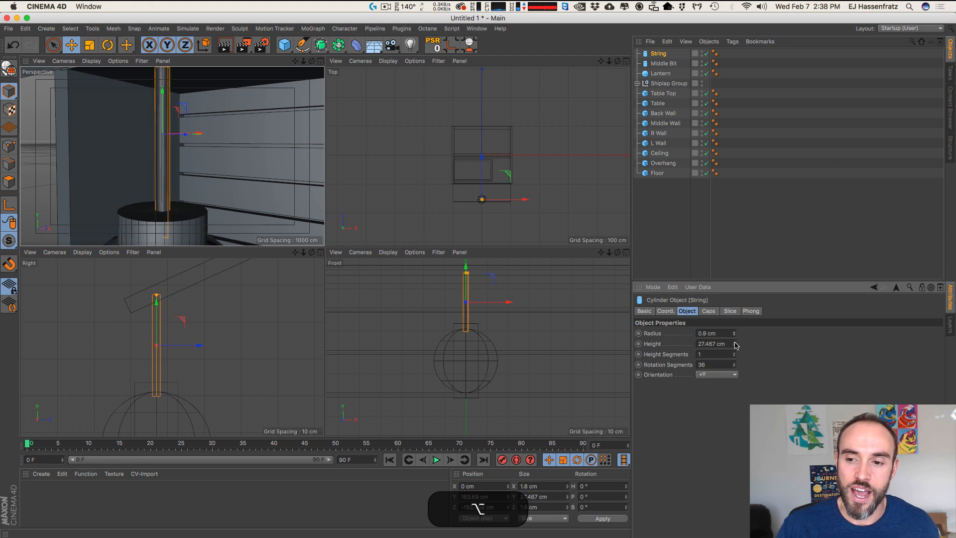
{"action": "left_click", "coordinate": [735, 336], "text": "alt"}
{"action": "left_click", "coordinate": [735, 336], "text": "alt"}
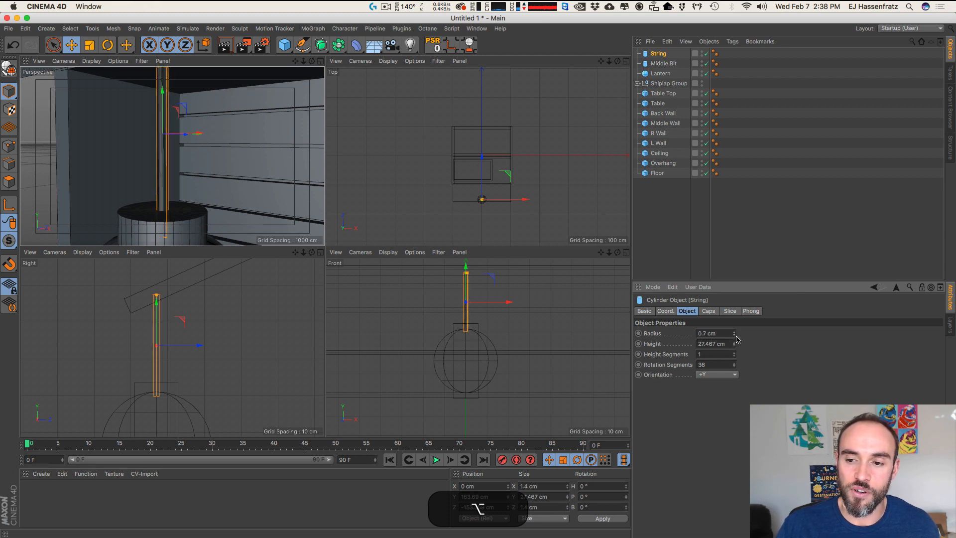
{"action": "left_click", "coordinate": [735, 335], "text": "alt"}
{"action": "left_click", "coordinate": [735, 335], "text": "alt"}
{"action": "left_click", "coordinate": [735, 336], "text": "alt"}
{"action": "left_click", "coordinate": [735, 336], "text": "alt"}
{"action": "left_click", "coordinate": [734, 335], "text": "alt"}
{"action": "left_click", "coordinate": [735, 335], "text": "alt"}
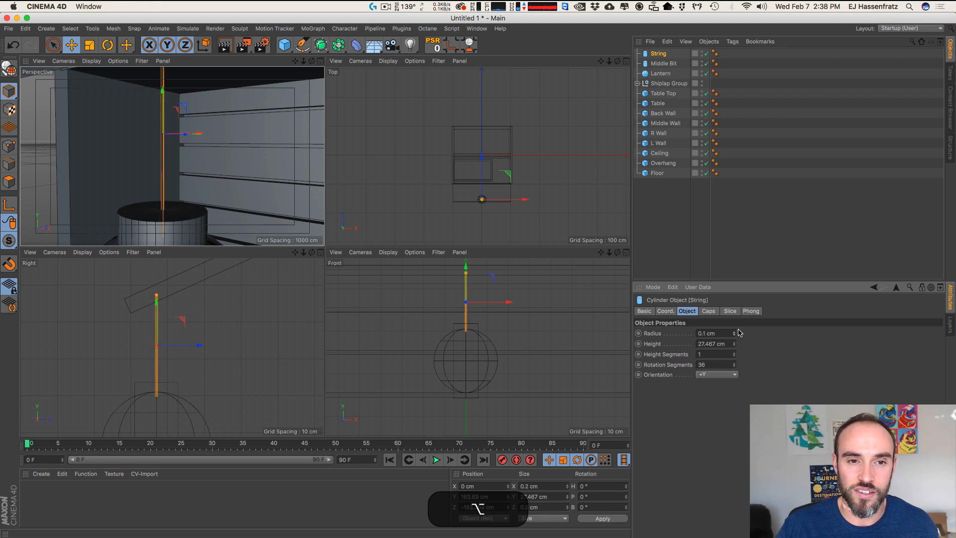
{"action": "left_click", "coordinate": [734, 332], "text": "alt"}
{"action": "left_click", "coordinate": [735, 332], "text": "alt"}
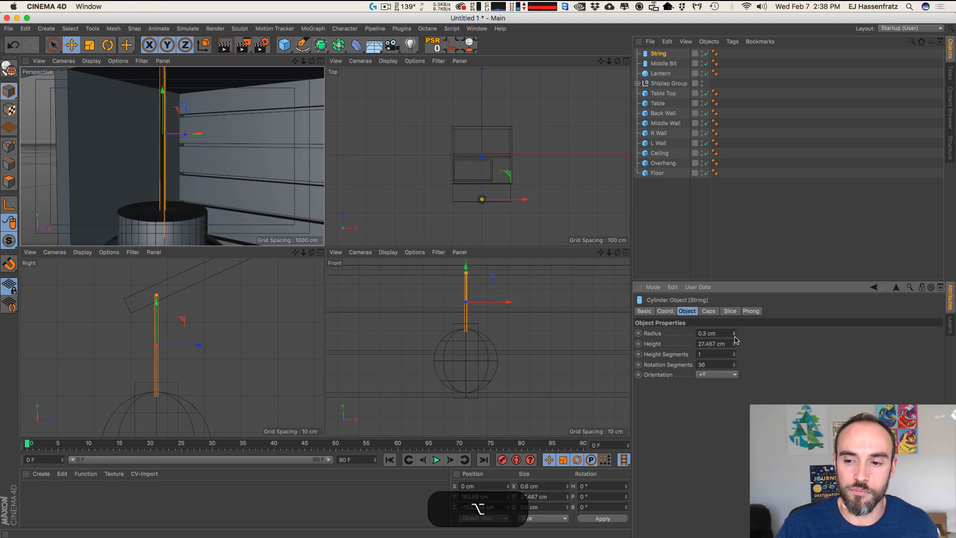
Step: Examine the hanging lantern and its String below the Overhang from the front in a full-size perspective view
{"action": "key", "text": "2"}
{"action": "left_click_drag", "start_coordinate": [185, 203], "coordinate": [157, 205]}
{"action": "key", "text": "3"}
{"action": "left_click_drag", "start_coordinate": [170, 208], "coordinate": [170, 181]}
{"action": "key", "text": "3"}
{"action": "key", "text": "2"}
{"action": "left_click_drag", "start_coordinate": [170, 181], "coordinate": [154, 181]}
{"action": "key", "text": "1"}
{"action": "left_click_drag", "start_coordinate": [170, 194], "coordinate": [354, 135]}
{"action": "key", "text": "3"}
{"action": "key", "text": "2"}
{"action": "left_click_drag", "start_coordinate": [185, 194], "coordinate": [164, 184]}
{"action": "key", "text": "3"}
{"action": "left_click_drag", "start_coordinate": [169, 175], "coordinate": [245, 156]}
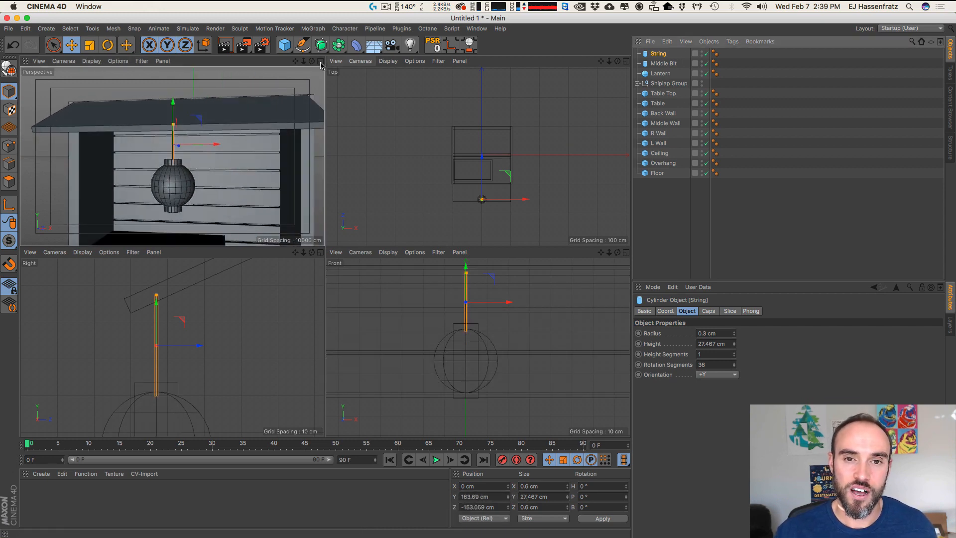
{"action": "key", "text": "F1"}
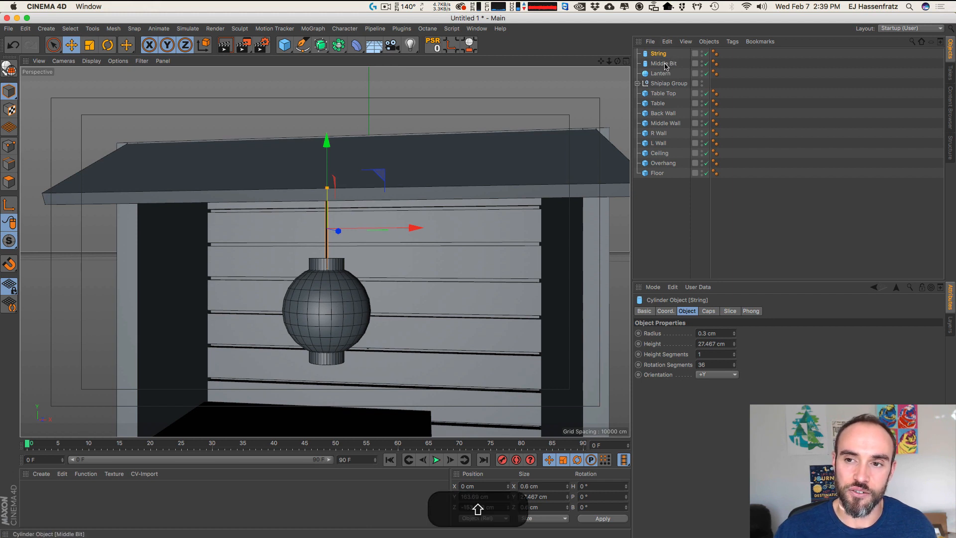
Step: Group the String, Middle Bit and Lantern objects together under one null
{"action": "left_click", "coordinate": [665, 65], "text": "shift"}
{"action": "left_click", "coordinate": [666, 75], "text": "shift"}
{"action": "left_click", "coordinate": [659, 55], "text": "shift"}
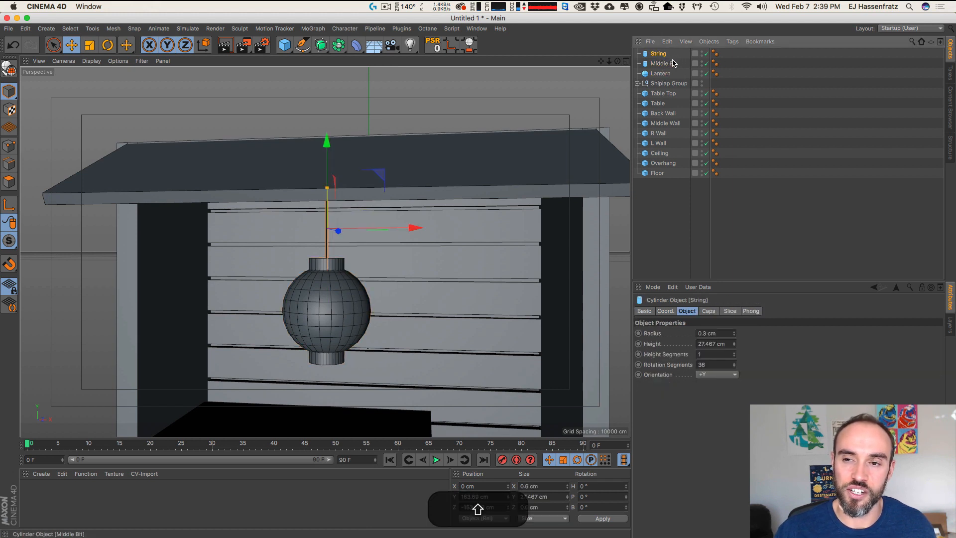
{"action": "left_click", "coordinate": [664, 63], "text": "shift"}
{"action": "left_click", "coordinate": [662, 73], "text": "shift"}
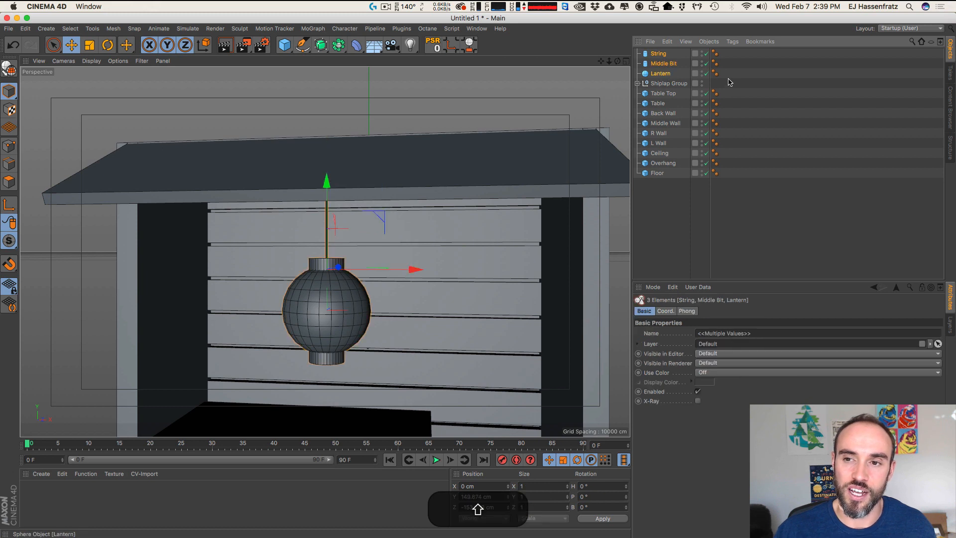
{"action": "right_click", "coordinate": [662, 65]}
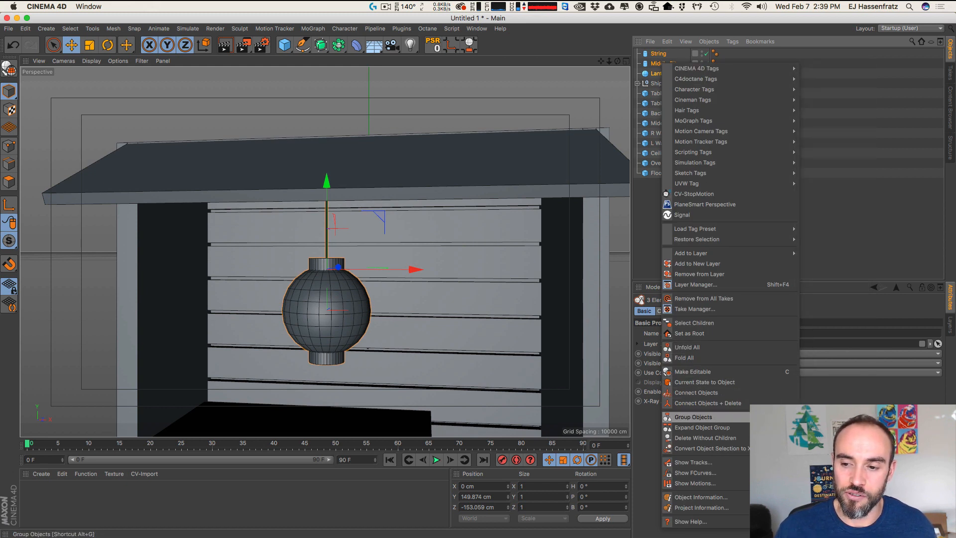
{"action": "left_click", "coordinate": [740, 420]}
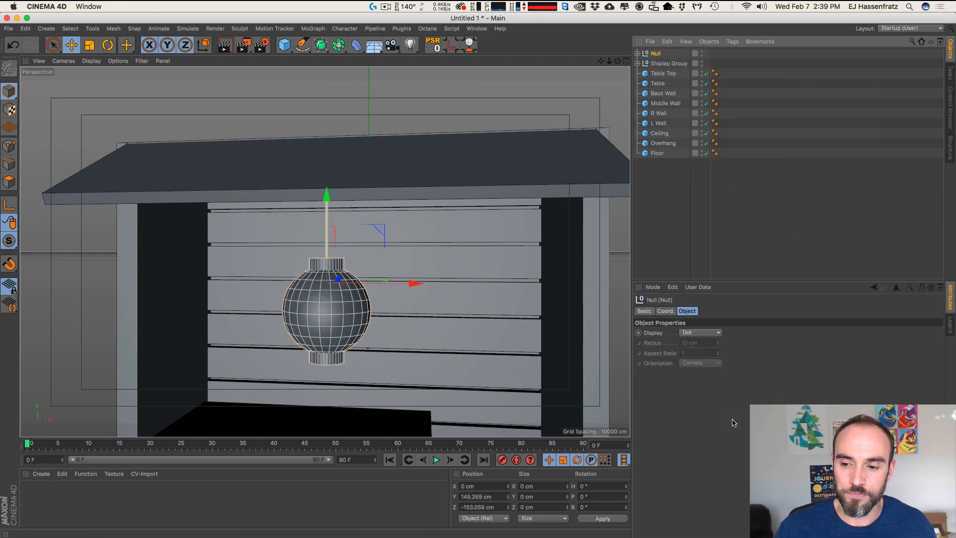
Step: Check the new null's children, rename the null as Lantern and collapse it
{"action": "left_click", "coordinate": [638, 53]}
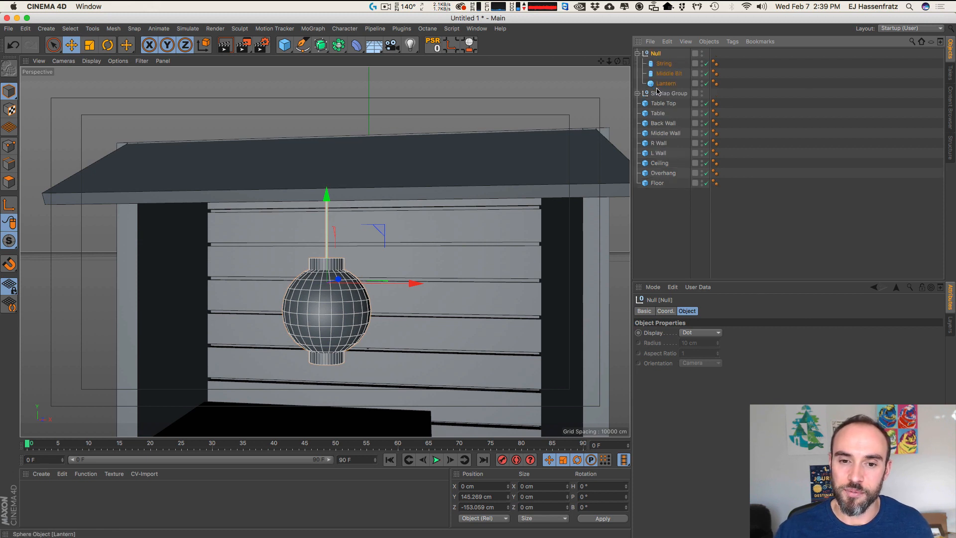
{"action": "double_click", "coordinate": [655, 53]}
{"action": "type", "text": "La"}
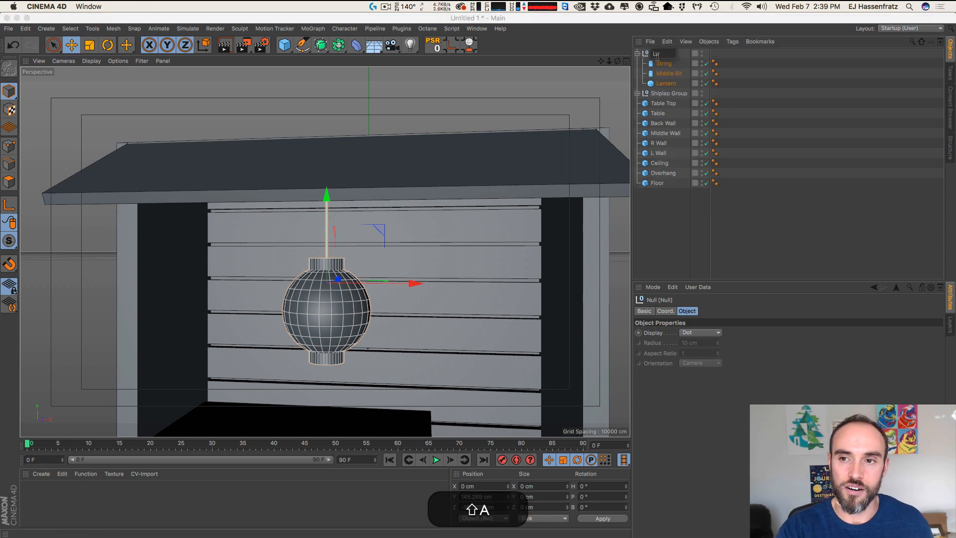
{"action": "type", "text": "ntern"}
{"action": "key", "text": "Return"}
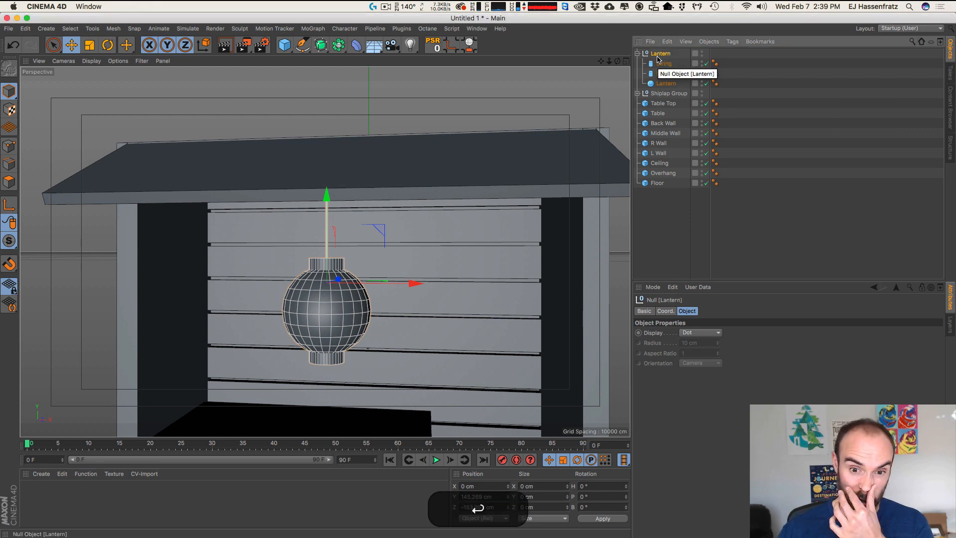
{"action": "left_click", "coordinate": [637, 53]}
Step: Duplicate the Lantern group twice along the X axis, placing the copies at X -40 cm and -80 cm
{"action": "key", "text": "2"}
{"action": "left_click_drag", "start_coordinate": [340, 239], "coordinate": [288, 263]}
{"action": "key", "text": "3"}
{"action": "key", "text": "1"}
{"action": "key", "text": "3"}
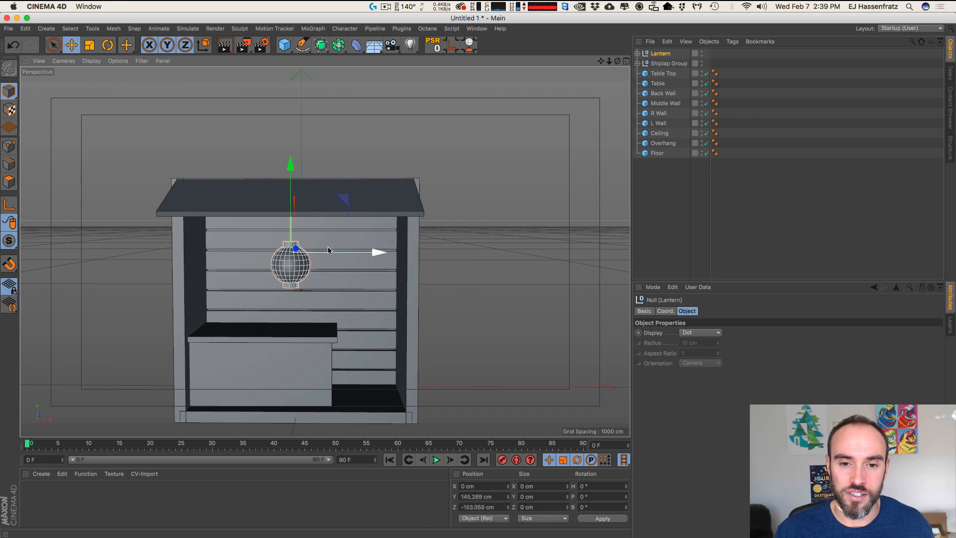
{"action": "left_click_drag", "start_coordinate": [376, 250], "coordinate": [370, 240]}
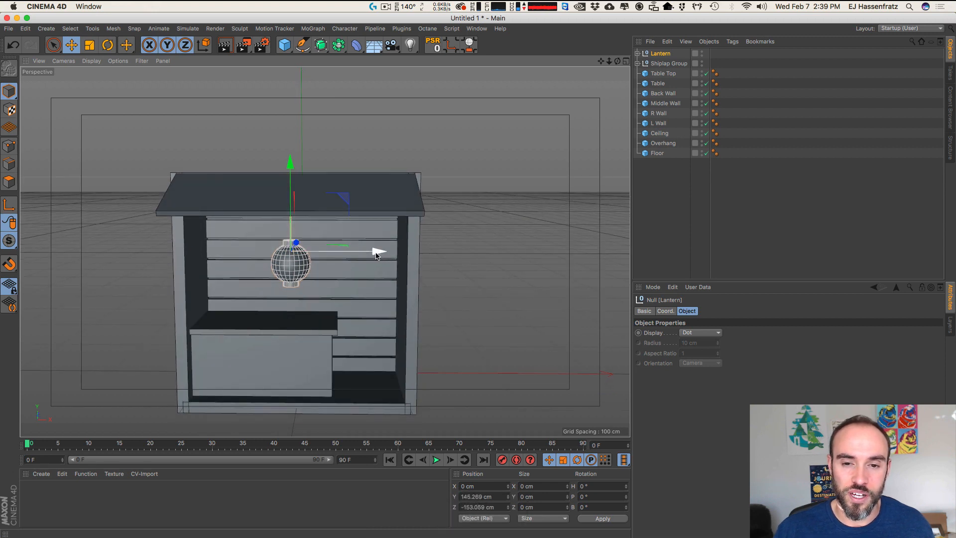
{"action": "key", "text": "super"}
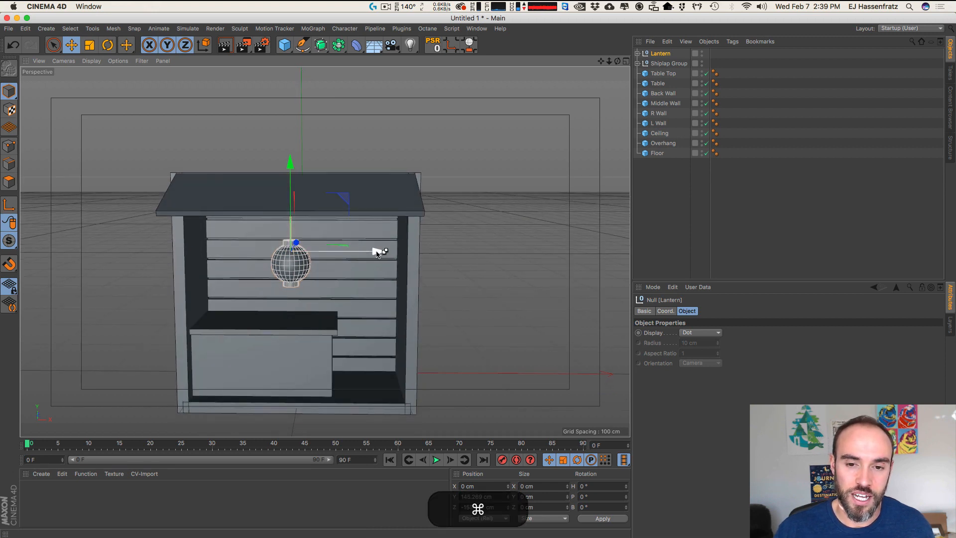
{"action": "left_click_drag", "start_coordinate": [377, 253], "coordinate": [326, 256], "text": "super"}
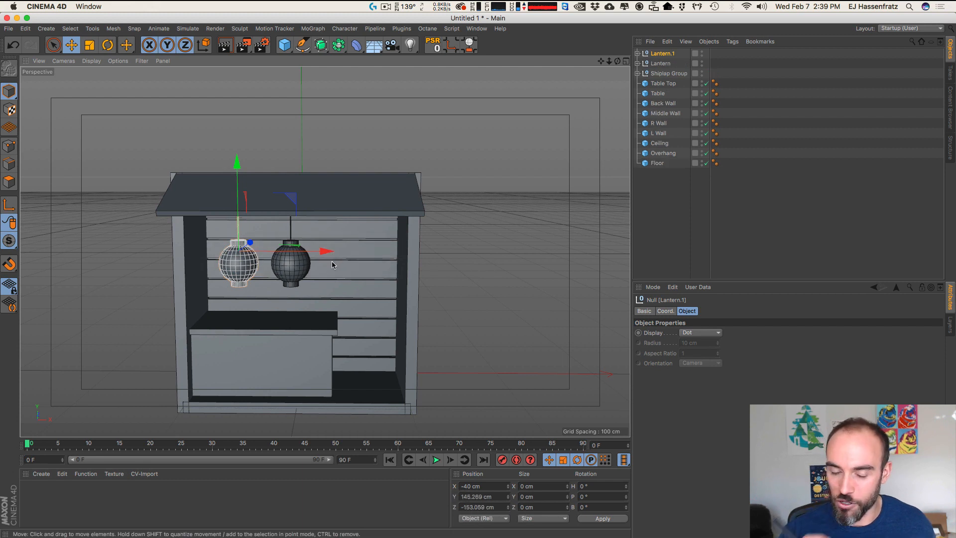
{"action": "left_click_drag", "start_coordinate": [329, 252], "coordinate": [270, 260], "text": "super"}
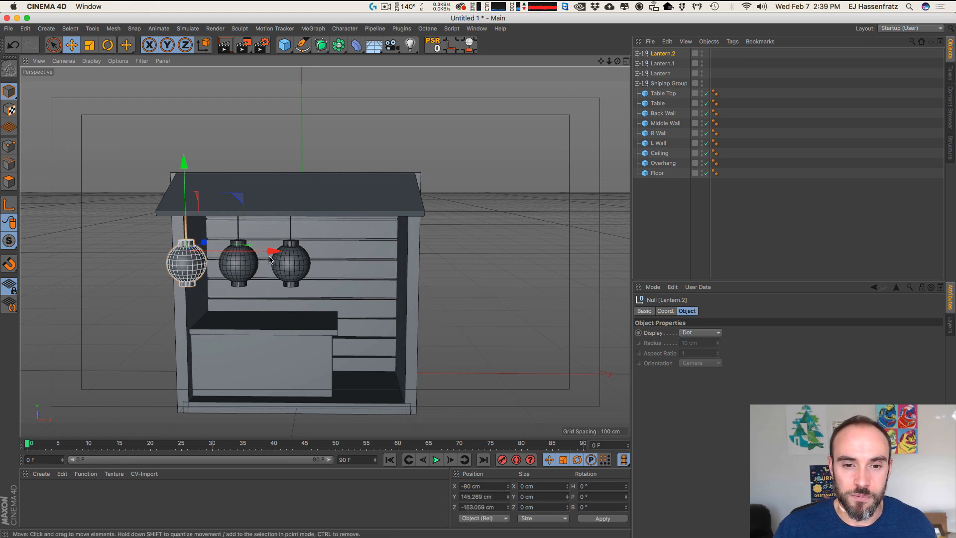
Step: Add two evenly spaced Lantern copies on the other side of the original, the outermost at X 80 cm
{"action": "left_click_drag", "start_coordinate": [274, 251], "coordinate": [349, 261], "text": "shift+super"}
{"action": "key", "text": "1"}
{"action": "key", "text": "3"}
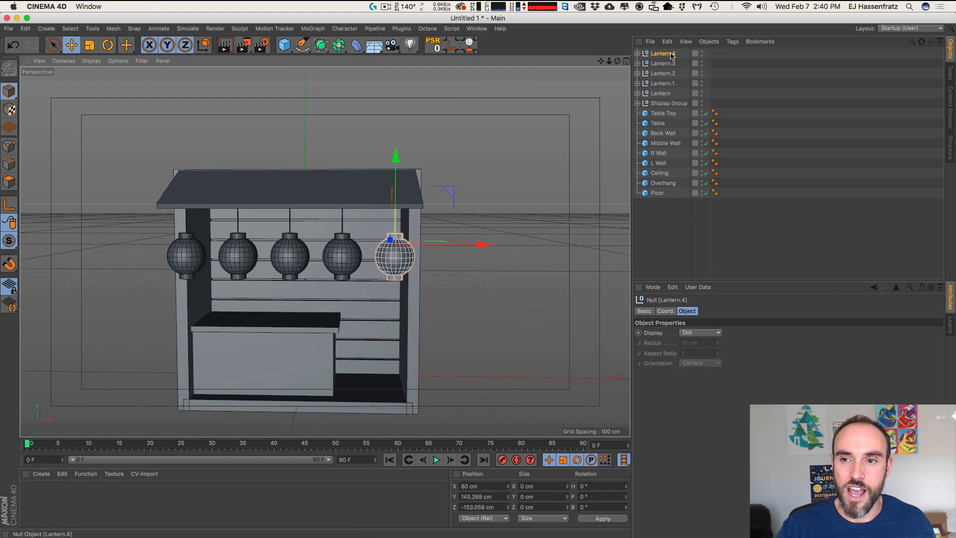
Step: Rename the Lantern.4 group at the positive X end of the row as Big Lantern
{"action": "key", "text": "1"}
{"action": "left_click_drag", "start_coordinate": [423, 177], "coordinate": [363, 200]}
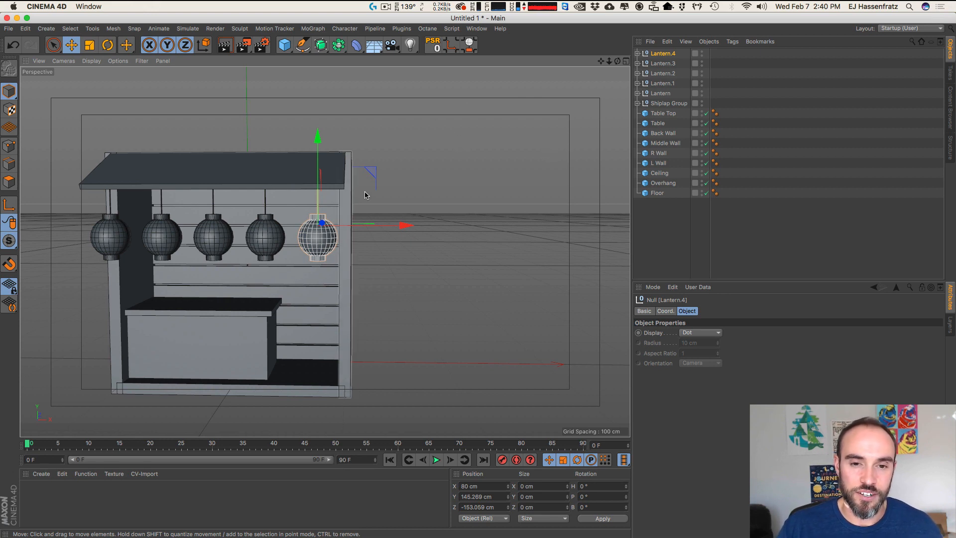
{"action": "double_click", "coordinate": [664, 53]}
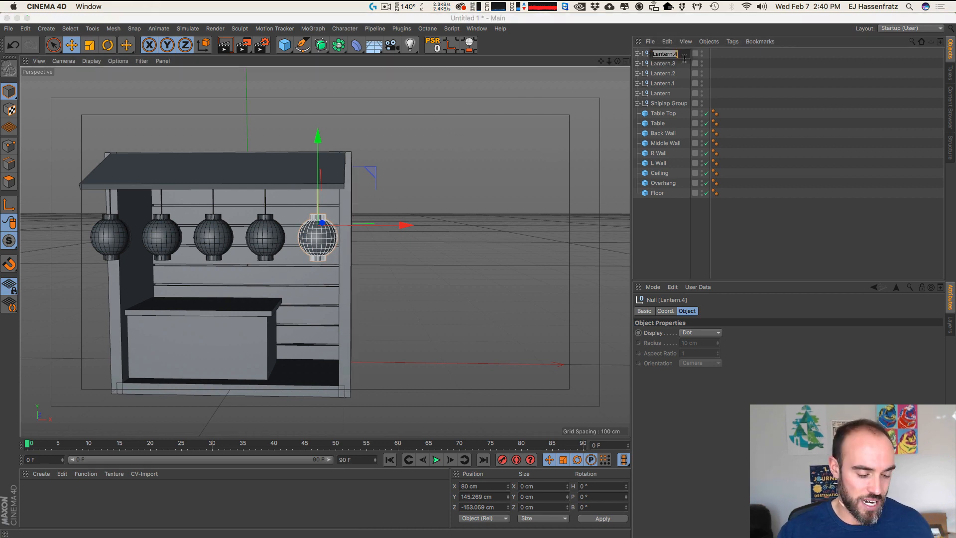
{"action": "type", "text": "Big Lante"}
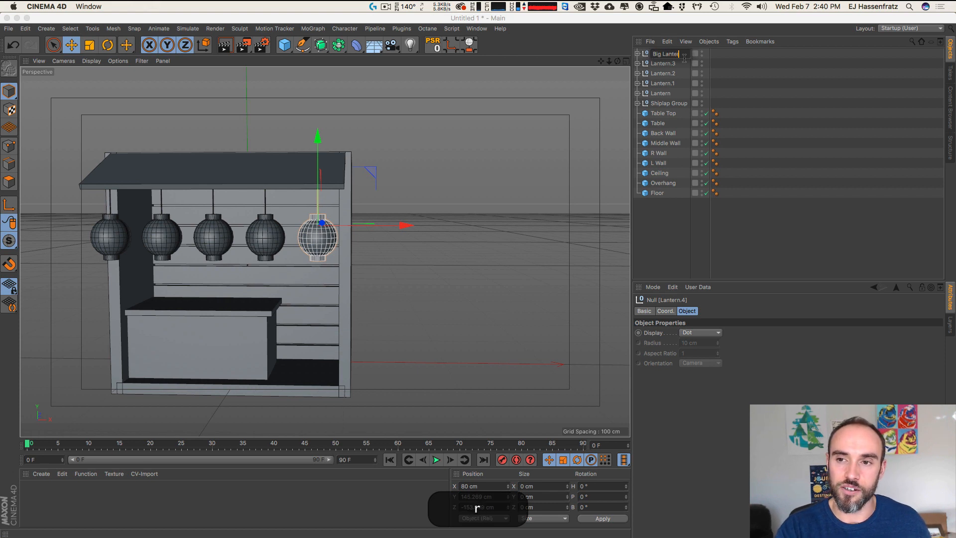
{"action": "type", "text": "rn"}
{"action": "key", "text": "Return"}
Step: Expand the Big Lantern group and delete its Lantern sphere
{"action": "left_click", "coordinate": [638, 53]}
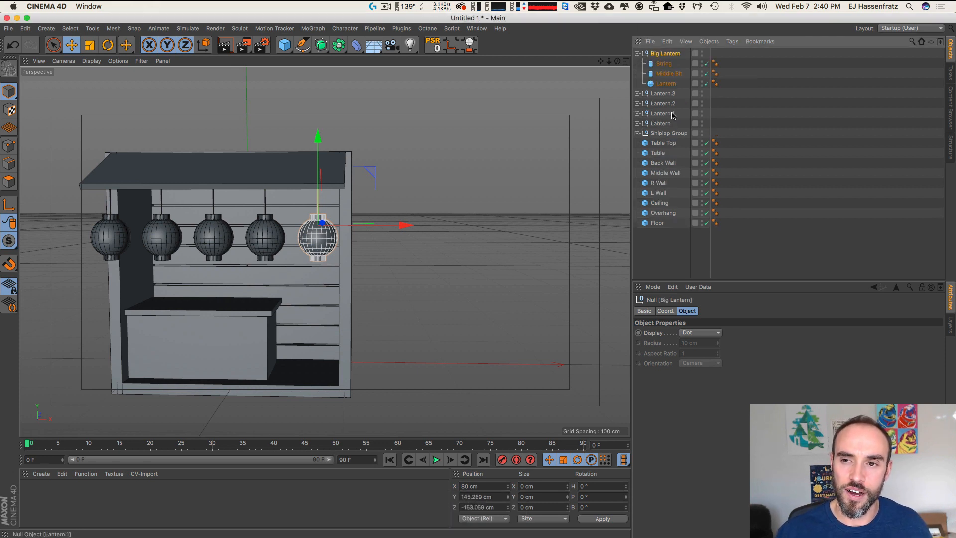
{"action": "left_click", "coordinate": [667, 83]}
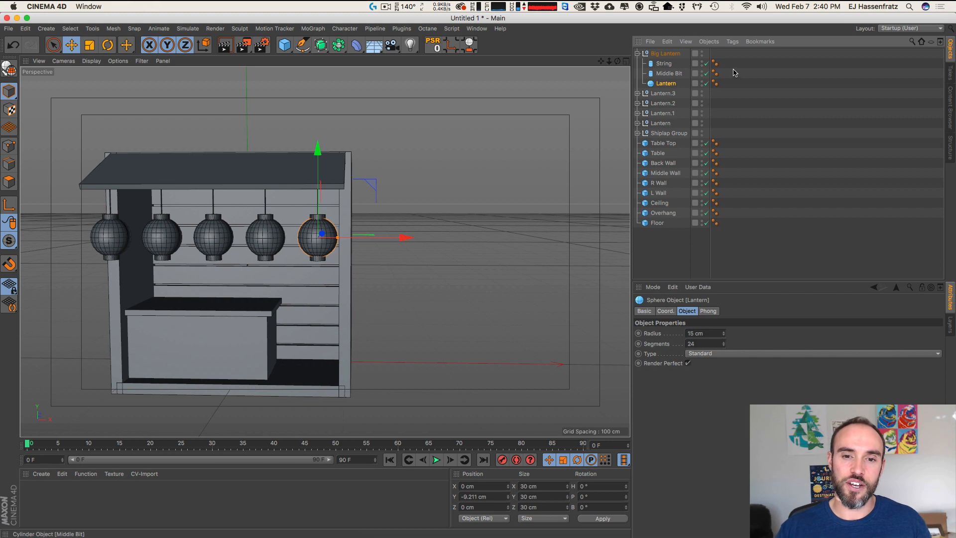
{"action": "key", "text": "BackSpace"}
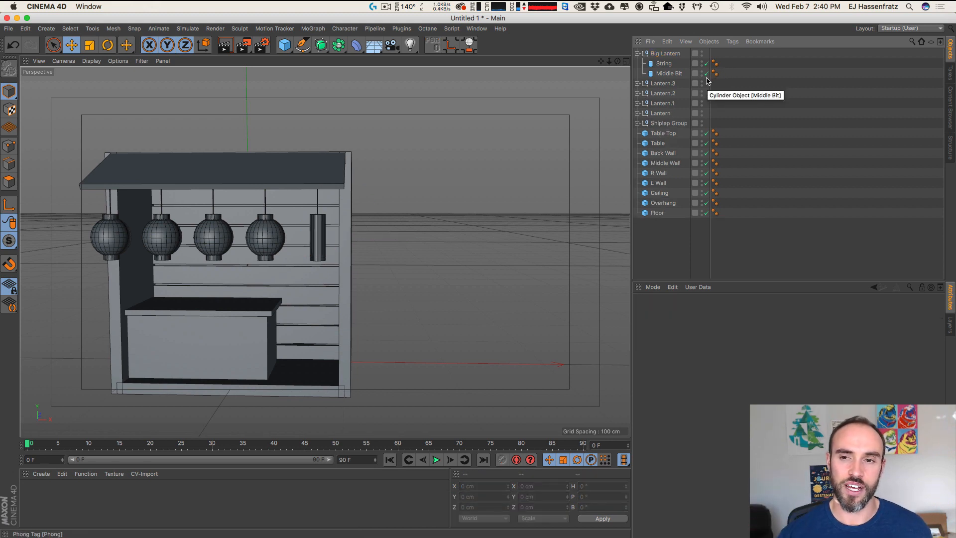
Step: Duplicate the Middle Bit cylinder inside Big Lantern and begin renaming the copy with "Lan"
{"action": "left_click", "coordinate": [669, 73]}
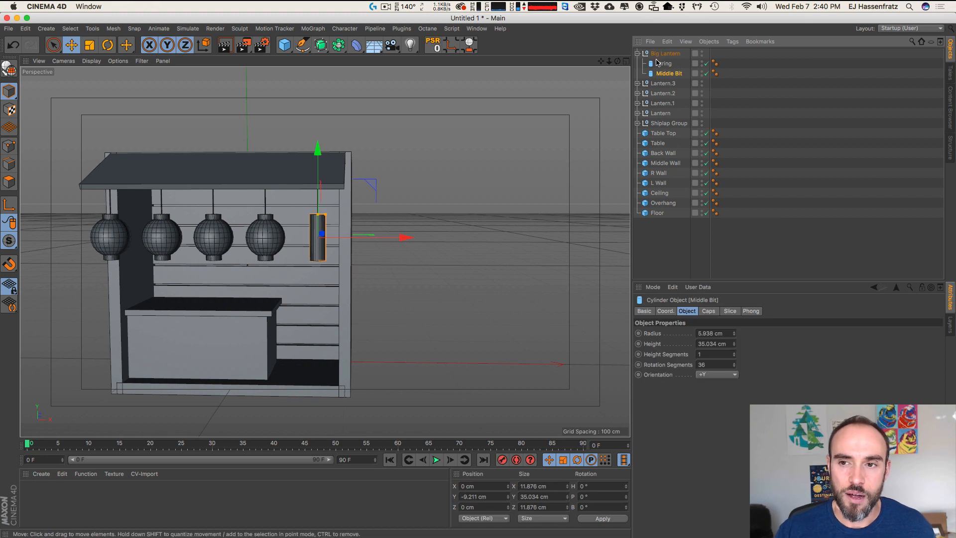
{"action": "left_click_drag", "start_coordinate": [675, 74], "coordinate": [675, 77], "text": "super"}
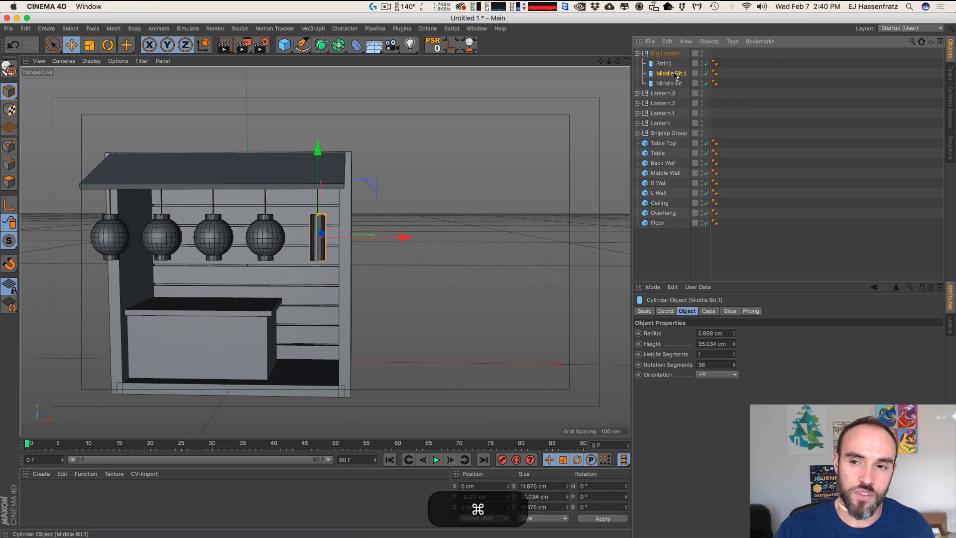
{"action": "double_click", "coordinate": [676, 75]}
{"action": "type", "text": "Lan"}
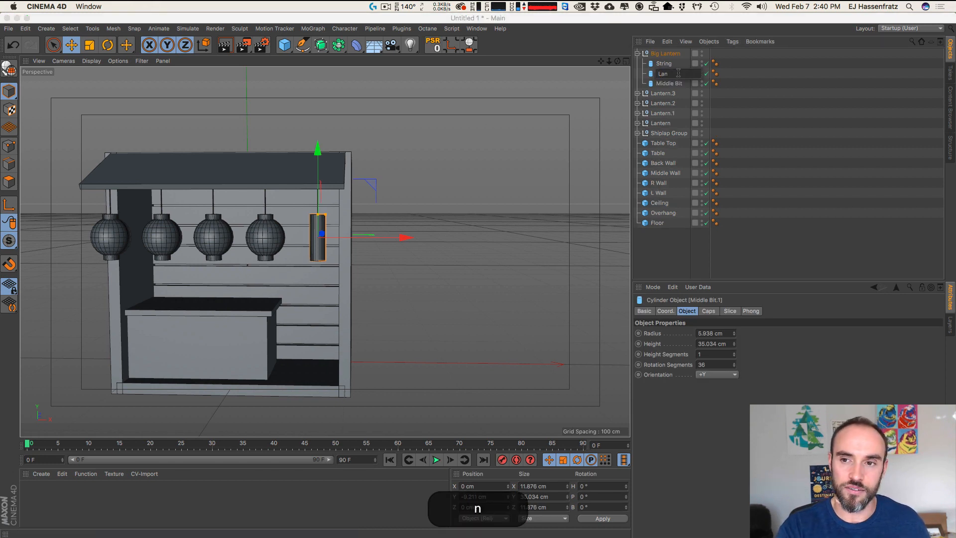
Step: Name the big lantern's body cylinder Lantern and enlarge it to about 21.5 cm radius and 59.9 cm height
{"action": "type", "text": "tern"}
{"action": "key", "text": "Return"}
{"action": "key", "text": "3"}
{"action": "left_click_drag", "start_coordinate": [326, 216], "coordinate": [293, 216]}
{"action": "key", "text": "2"}
{"action": "mouse_move", "coordinate": [328, 217]}
{"action": "left_mouse_down"}
{"action": "mouse_move", "coordinate": [365, 210]}
{"action": "mouse_move", "coordinate": [340, 207]}
{"action": "mouse_move", "coordinate": [351, 199]}
{"action": "mouse_move", "coordinate": [313, 195]}
{"action": "mouse_move", "coordinate": [314, 215]}
{"action": "mouse_move", "coordinate": [366, 241]}
{"action": "mouse_move", "coordinate": [314, 207]}
{"action": "mouse_move", "coordinate": [313, 228]}
{"action": "mouse_move", "coordinate": [313, 216]}
{"action": "left_mouse_up"}
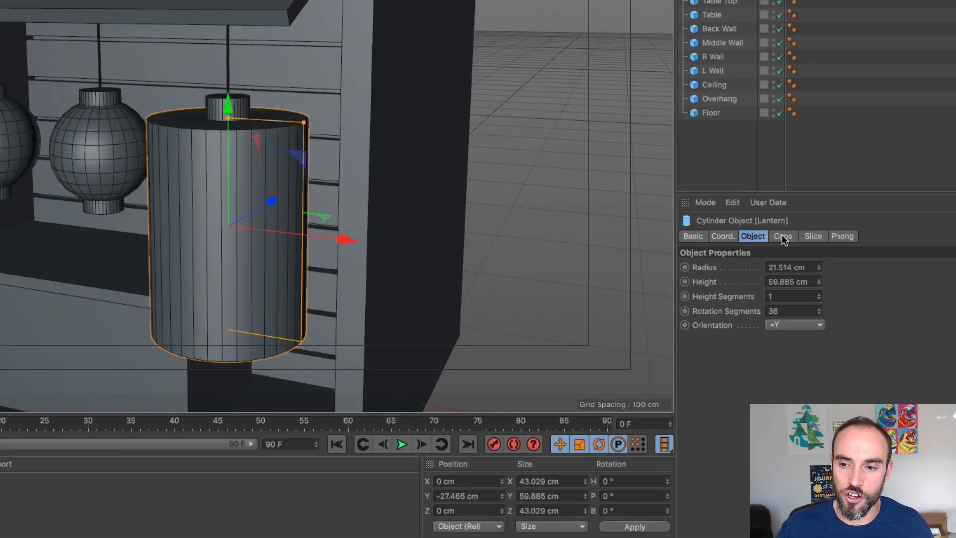
Step: Round the Lantern cylinder's caps with a 5-segment fillet of about 10.5 cm radius
{"action": "left_click", "coordinate": [782, 237]}
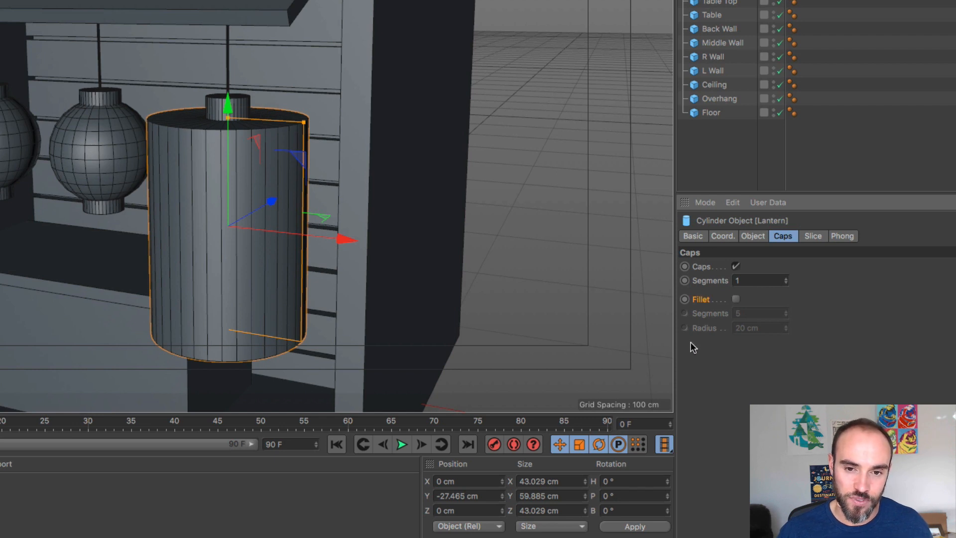
{"action": "left_click", "coordinate": [737, 299]}
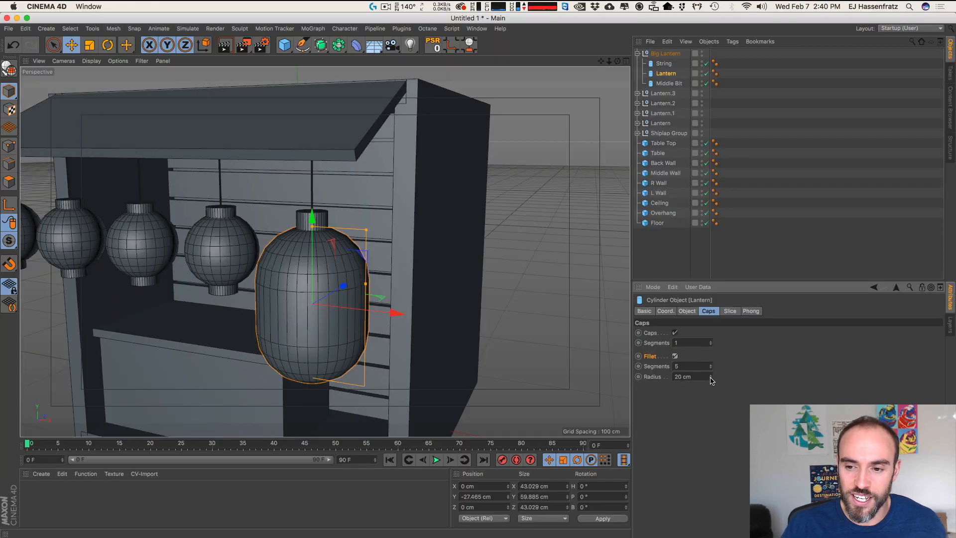
{"action": "left_click_drag", "start_coordinate": [711, 381], "coordinate": [711, 374]}
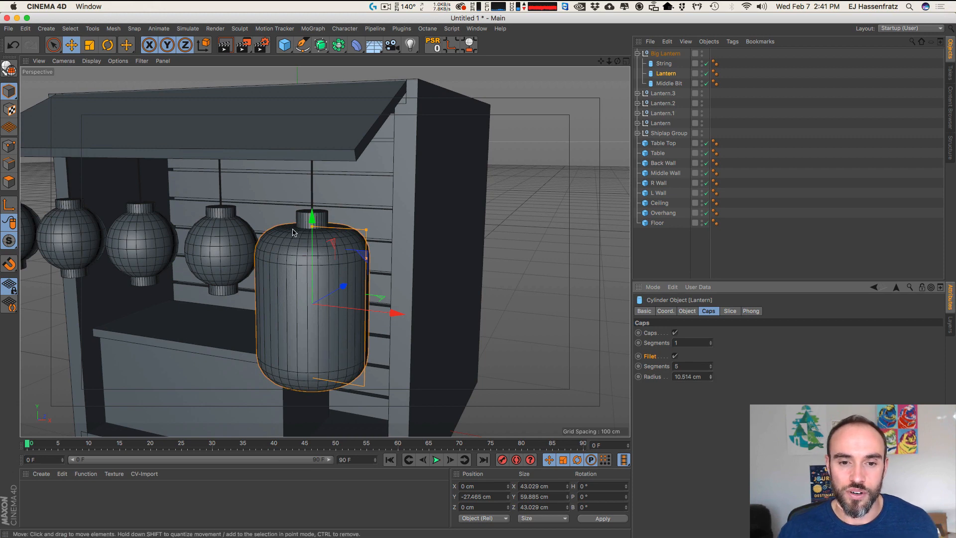
{"action": "key", "text": "2"}
{"action": "left_click_drag", "start_coordinate": [281, 242], "coordinate": [310, 236]}
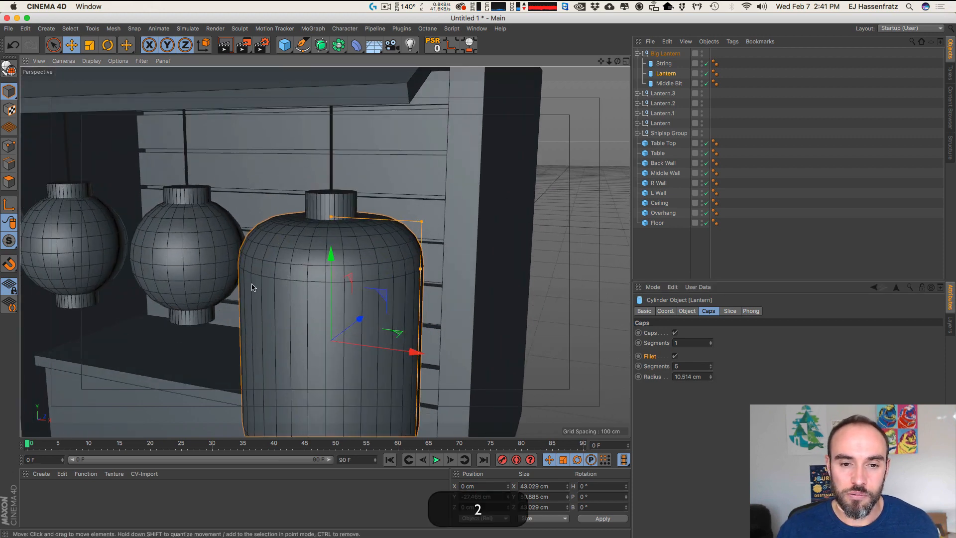
{"action": "left_click_drag", "start_coordinate": [711, 368], "coordinate": [711, 366]}
{"action": "left_click", "coordinate": [713, 371]}
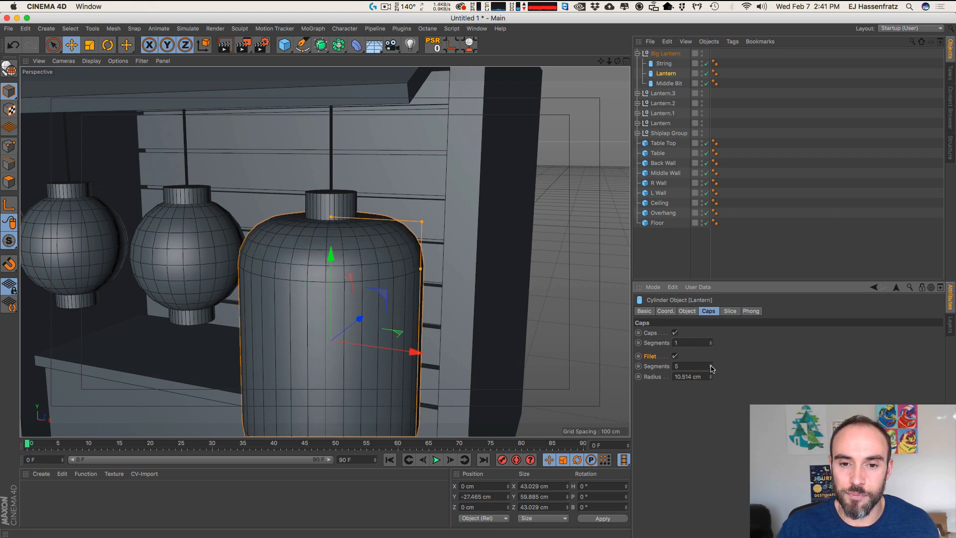
Step: Examine the rounded lantern against the whole stall and inspect its cap segments up close
{"action": "key", "text": "2"}
{"action": "left_click_drag", "start_coordinate": [406, 257], "coordinate": [271, 304]}
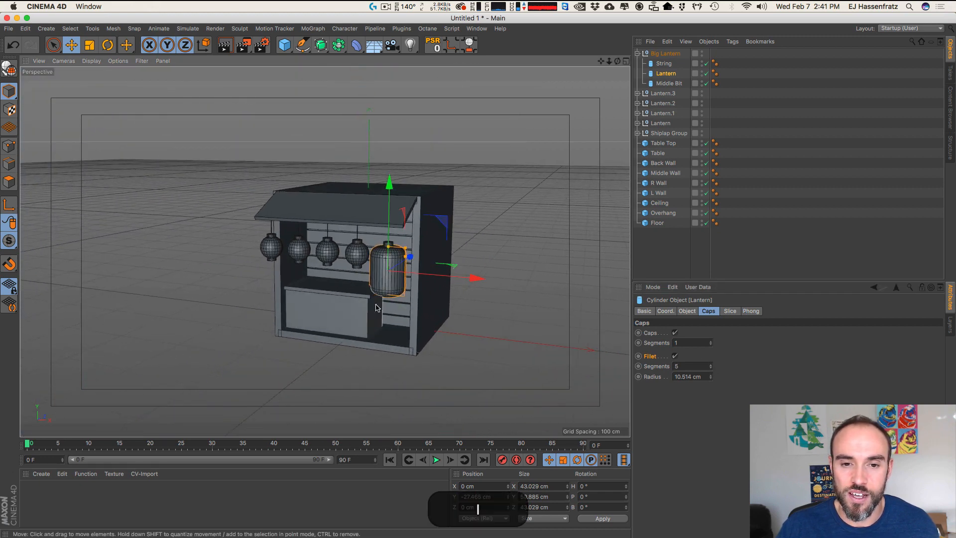
{"action": "key", "text": "2"}
{"action": "left_click_drag", "start_coordinate": [376, 308], "coordinate": [323, 301]}
{"action": "key", "text": "3"}
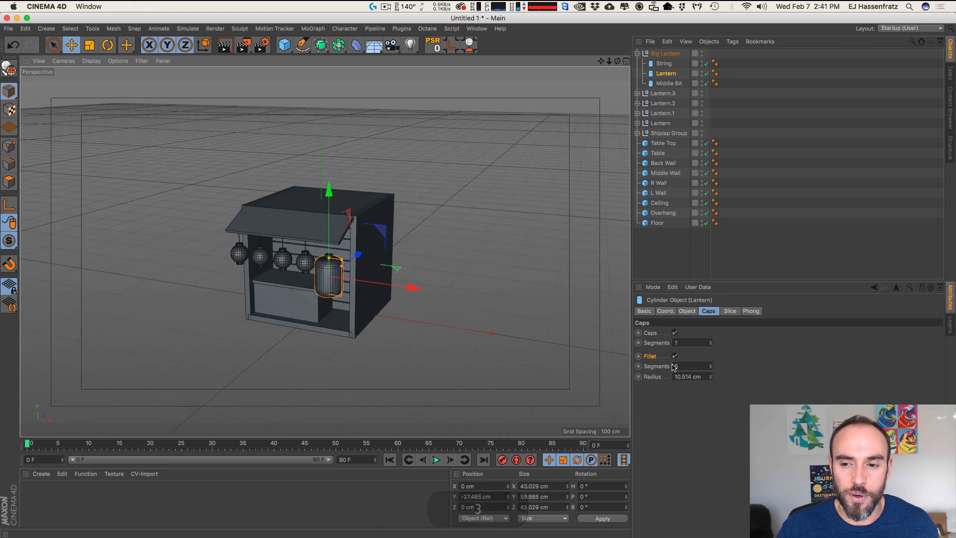
{"action": "left_click", "coordinate": [396, 241]}
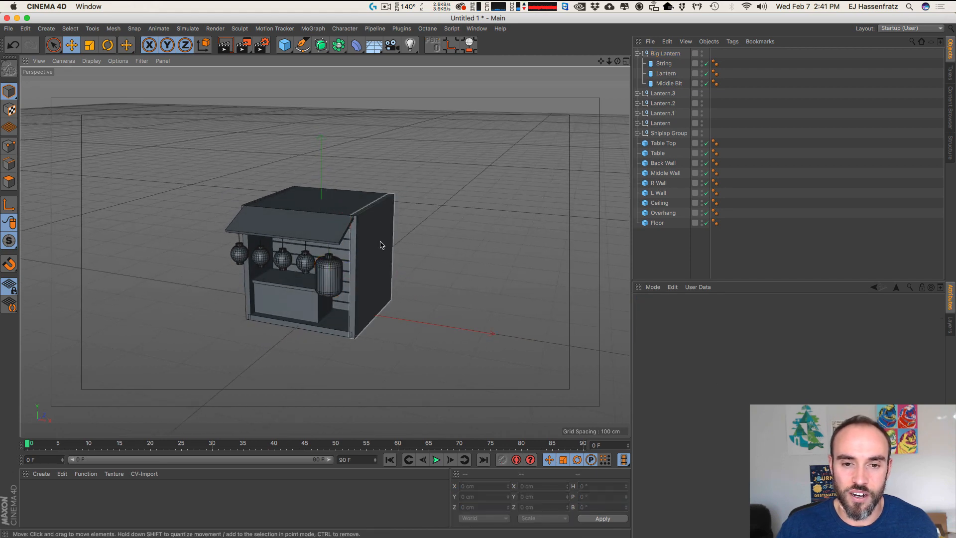
{"action": "key", "text": "2"}
{"action": "left_click_drag", "start_coordinate": [448, 284], "coordinate": [418, 216]}
{"action": "key", "text": "3"}
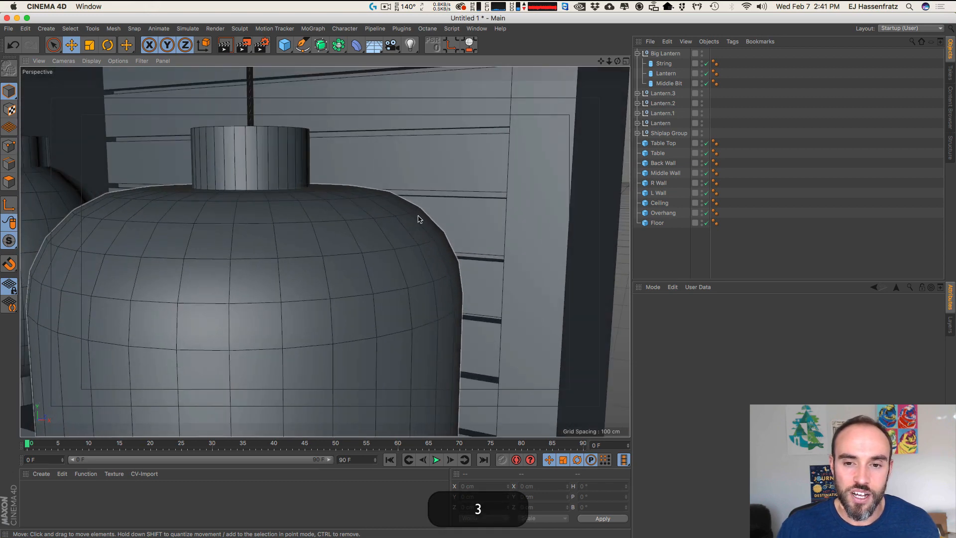
{"action": "left_click", "coordinate": [670, 83]}
{"action": "left_click", "coordinate": [670, 73]}
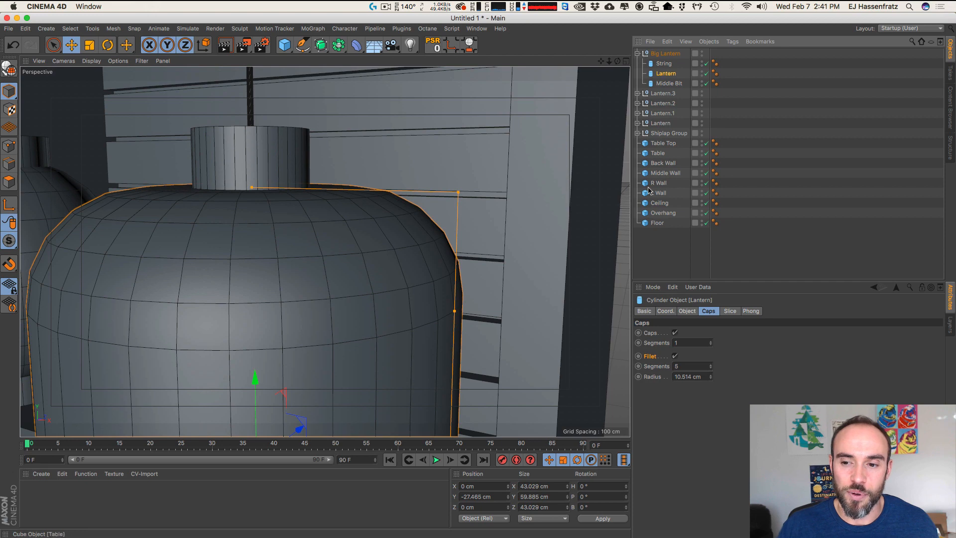
{"action": "key", "text": "2"}
{"action": "left_click_drag", "start_coordinate": [399, 320], "coordinate": [366, 231]}
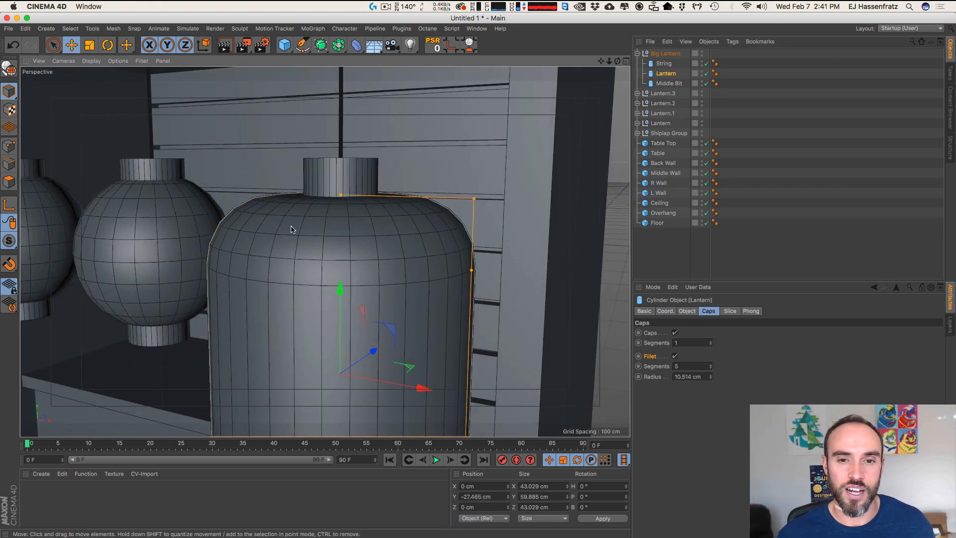
Step: Enlarge the big lantern's Middle Bit cylinder to about 28.5 cm across and 65.3 cm tall so it extends past the Lantern body
{"action": "key", "text": "1"}
{"action": "right_click_drag", "start_coordinate": [294, 232], "coordinate": [297, 265]}
{"action": "left_click_drag", "start_coordinate": [297, 265], "coordinate": [319, 202]}
{"action": "key", "text": "2"}
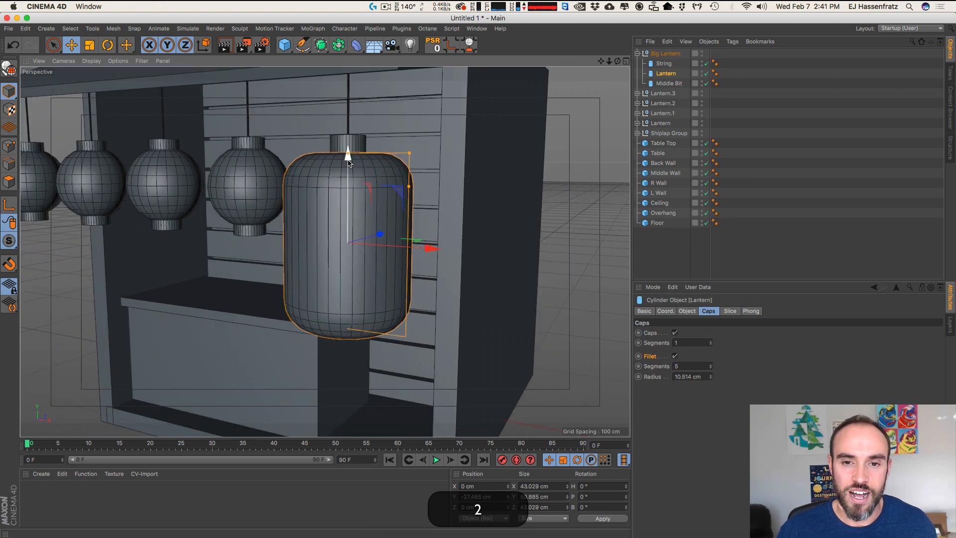
{"action": "left_click", "coordinate": [342, 143]}
{"action": "mouse_move", "coordinate": [347, 137]}
{"action": "left_mouse_down"}
{"action": "mouse_move", "coordinate": [346, 107]}
{"action": "mouse_move", "coordinate": [341, 179]}
{"action": "mouse_move", "coordinate": [388, 165]}
{"action": "mouse_move", "coordinate": [348, 144]}
{"action": "left_mouse_up"}
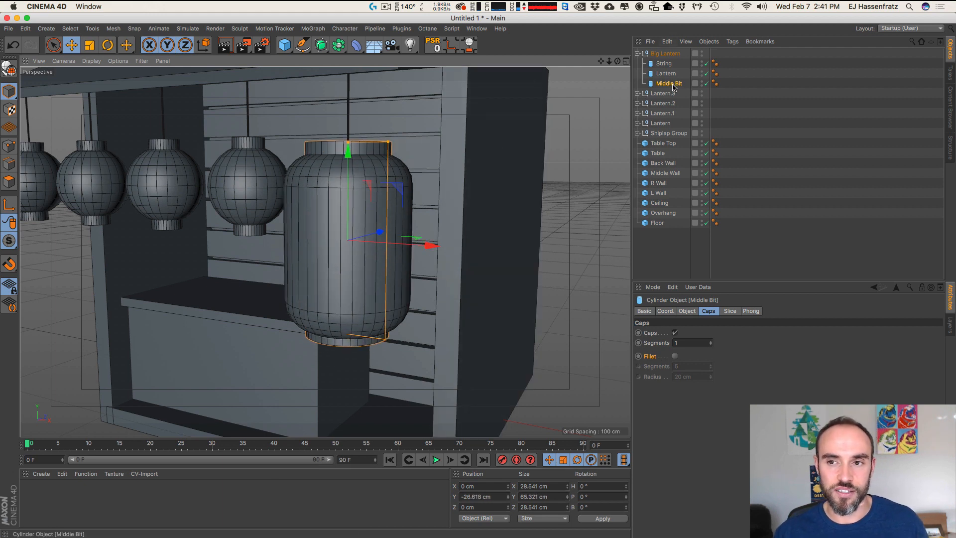
Step: Center Middle Bit on Lantern by nesting it under Lantern, setting its Y position to 0 cm, and moving it back out directly under Big Lantern
{"action": "left_click_drag", "start_coordinate": [672, 87], "coordinate": [672, 76]}
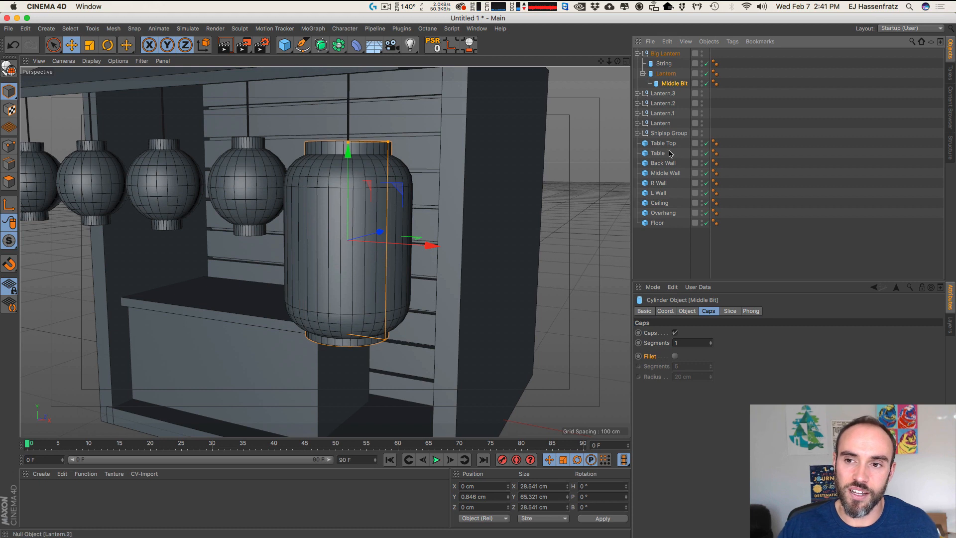
{"action": "left_click", "coordinate": [666, 311]}
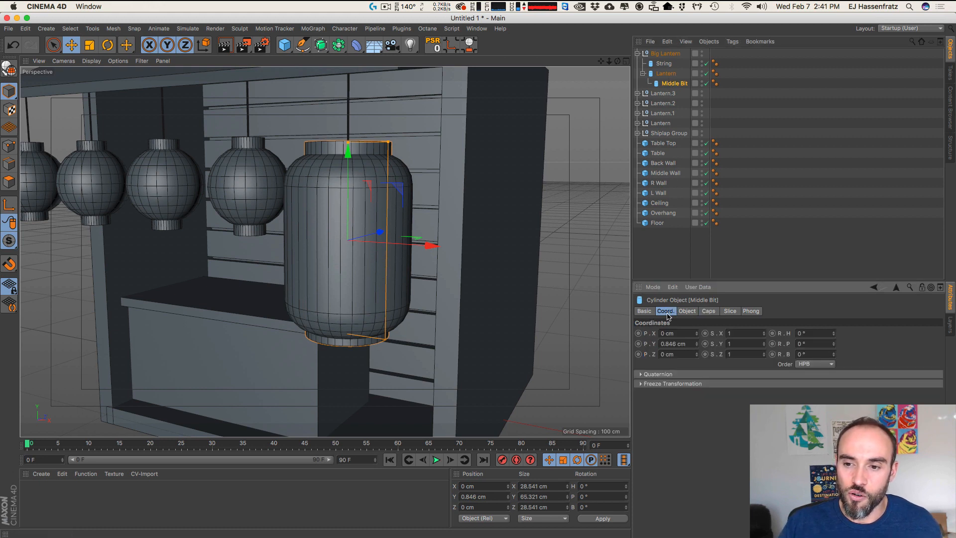
{"action": "left_click", "coordinate": [466, 498]}
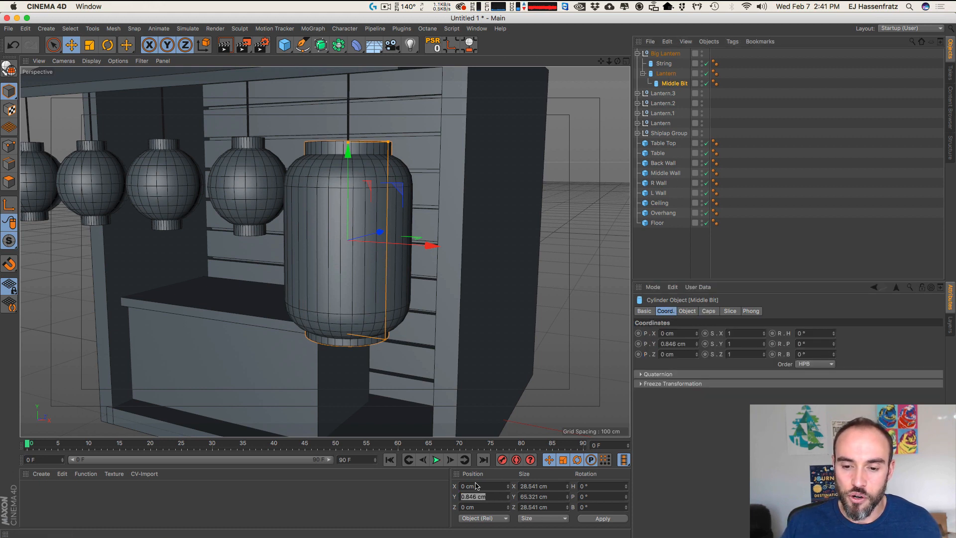
{"action": "type", "text": "0"}
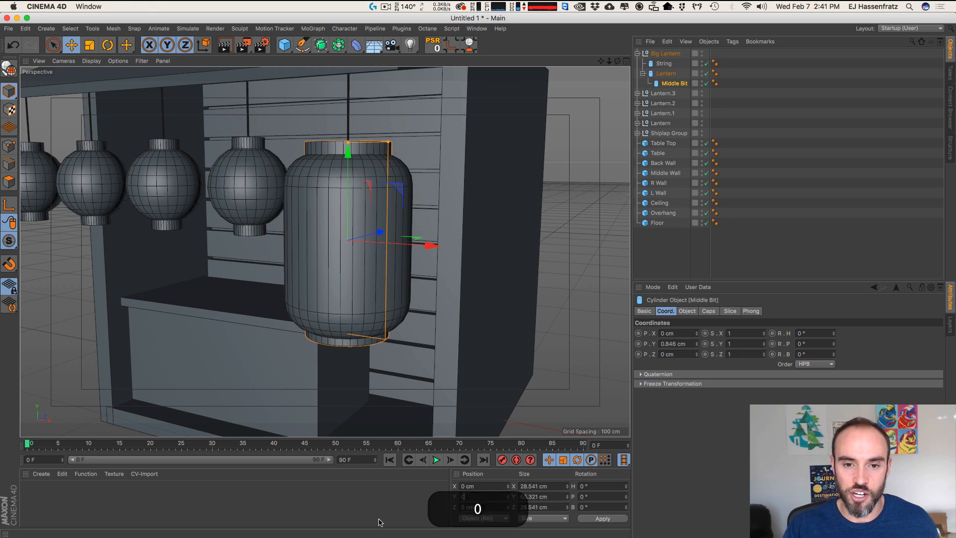
{"action": "key", "text": "Return"}
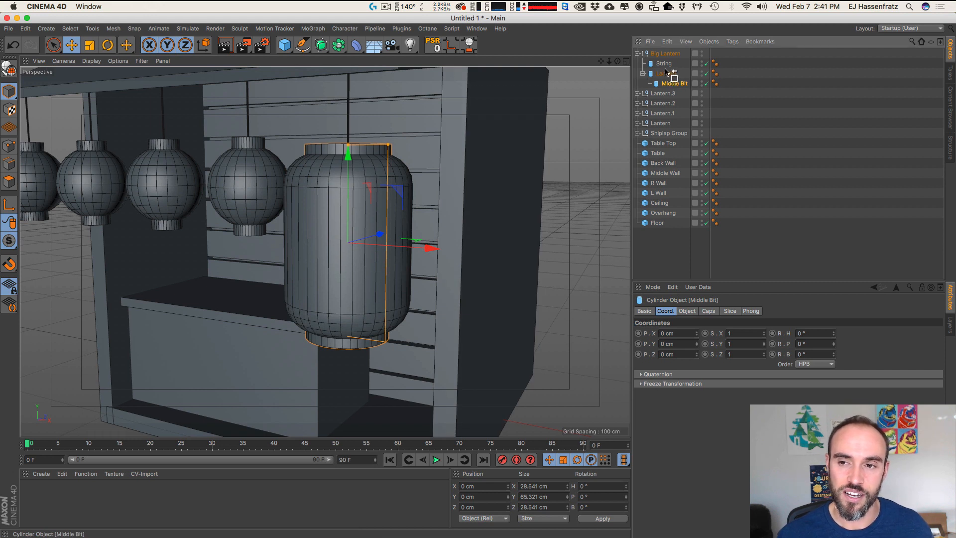
{"action": "left_click_drag", "start_coordinate": [666, 72], "coordinate": [667, 70]}
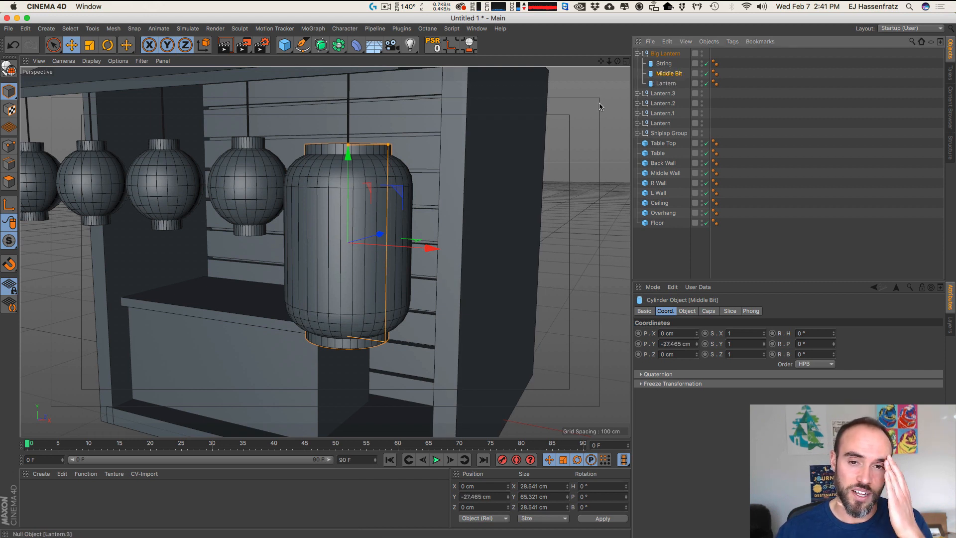
Step: Narrow the big lantern's Middle Bit cylinder to about 21.8 cm across
{"action": "mouse_move", "coordinate": [388, 144]}
{"action": "left_mouse_down"}
{"action": "mouse_move", "coordinate": [370, 144]}
{"action": "mouse_move", "coordinate": [378, 144]}
{"action": "left_mouse_up"}
{"action": "key", "text": "3"}
{"action": "mouse_move", "coordinate": [321, 157]}
{"action": "left_mouse_down"}
{"action": "mouse_move", "coordinate": [283, 160]}
{"action": "mouse_move", "coordinate": [308, 143]}
{"action": "left_mouse_up"}
{"action": "scroll", "coordinate": [364, 150], "scroll_direction": "down", "scroll_amount": 4}
{"action": "left_click_drag", "start_coordinate": [365, 166], "coordinate": [411, 180]}
{"action": "key", "text": "2"}
{"action": "key", "text": "3"}
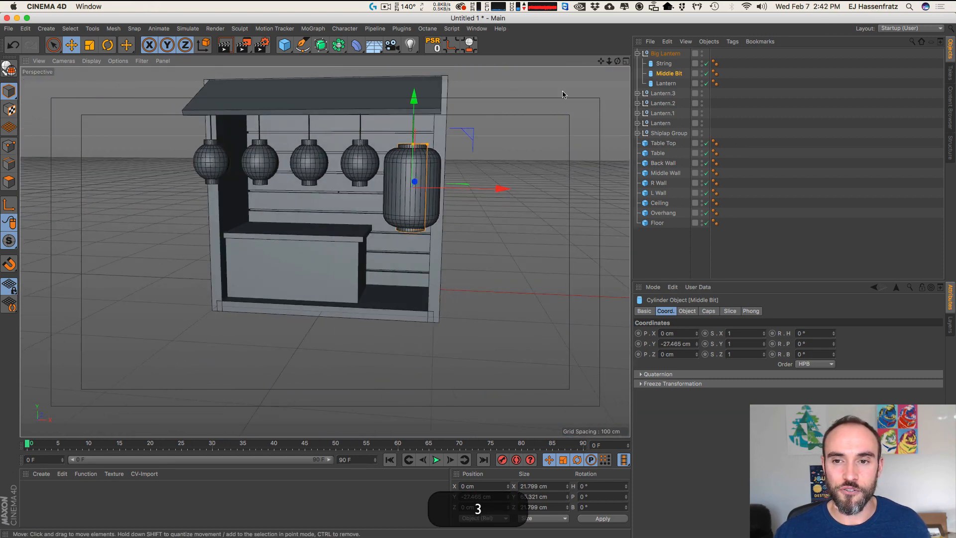
Step: Scale up the whole Big Lantern group uniformly and lower it slightly beneath the overhang
{"action": "left_click", "coordinate": [656, 56]}
{"action": "key", "text": "3"}
{"action": "left_click_drag", "start_coordinate": [512, 153], "coordinate": [407, 192]}
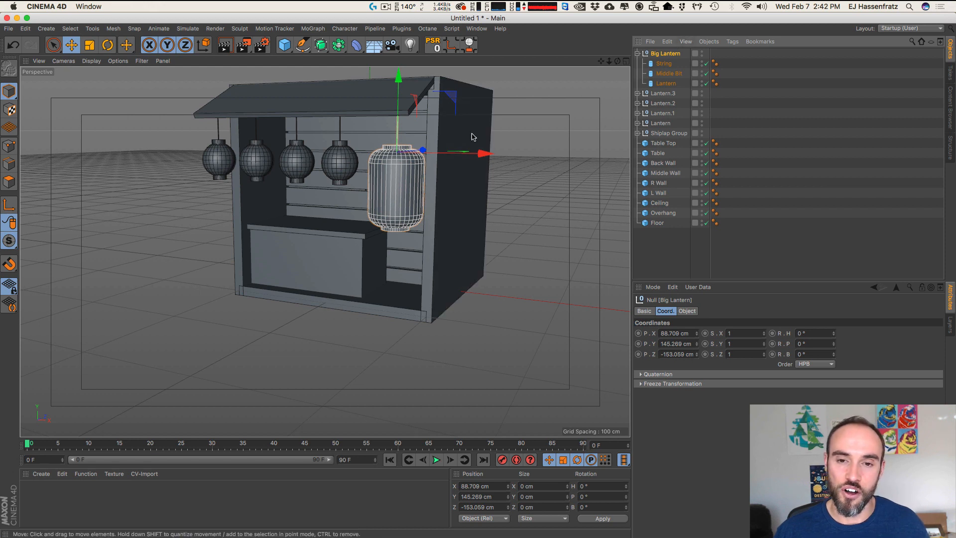
{"action": "key", "text": "t"}
{"action": "left_click_drag", "start_coordinate": [463, 208], "coordinate": [564, 148]}
{"action": "key", "text": "e"}
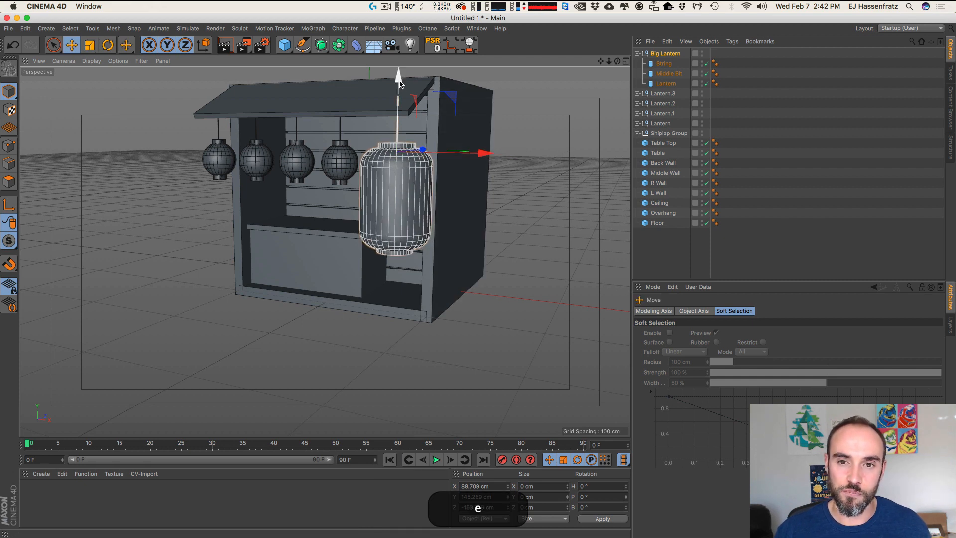
{"action": "left_click_drag", "start_coordinate": [401, 84], "coordinate": [406, 99]}
Step: Deselect the lantern and collapse the Big Lantern group in the object hierarchy
{"action": "key", "text": "3"}
{"action": "left_click_drag", "start_coordinate": [373, 137], "coordinate": [401, 242]}
{"action": "key", "text": "1"}
{"action": "left_click_drag", "start_coordinate": [463, 251], "coordinate": [320, 299]}
{"action": "left_click", "coordinate": [465, 316]}
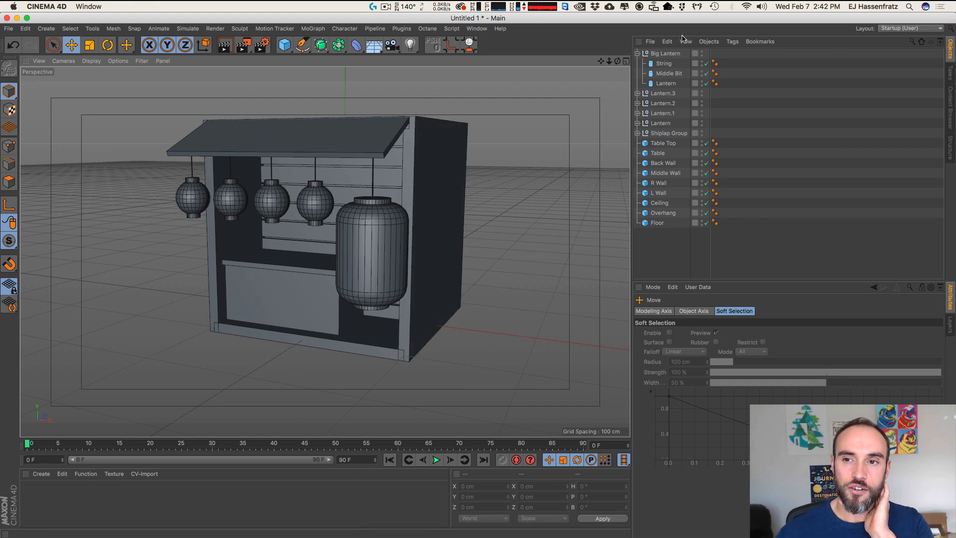
{"action": "left_click", "coordinate": [638, 53]}
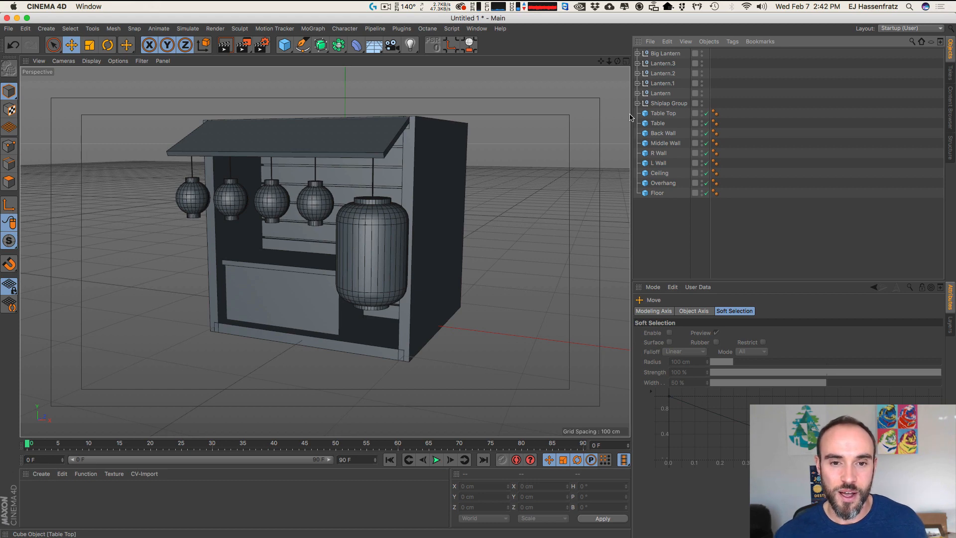
Step: Duplicate the Floor cube and move the copy down 10 cm to sit directly beneath the stall
{"action": "key", "text": "3"}
{"action": "left_click_drag", "start_coordinate": [259, 213], "coordinate": [299, 203]}
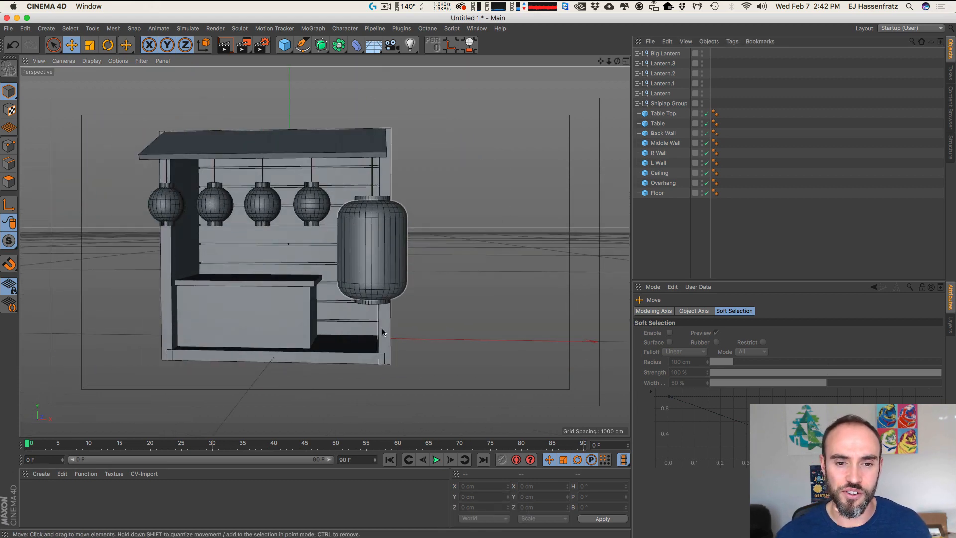
{"action": "mouse_move", "coordinate": [384, 332]}
{"action": "left_mouse_down"}
{"action": "mouse_move", "coordinate": [422, 252]}
{"action": "mouse_move", "coordinate": [392, 349]}
{"action": "left_mouse_up"}
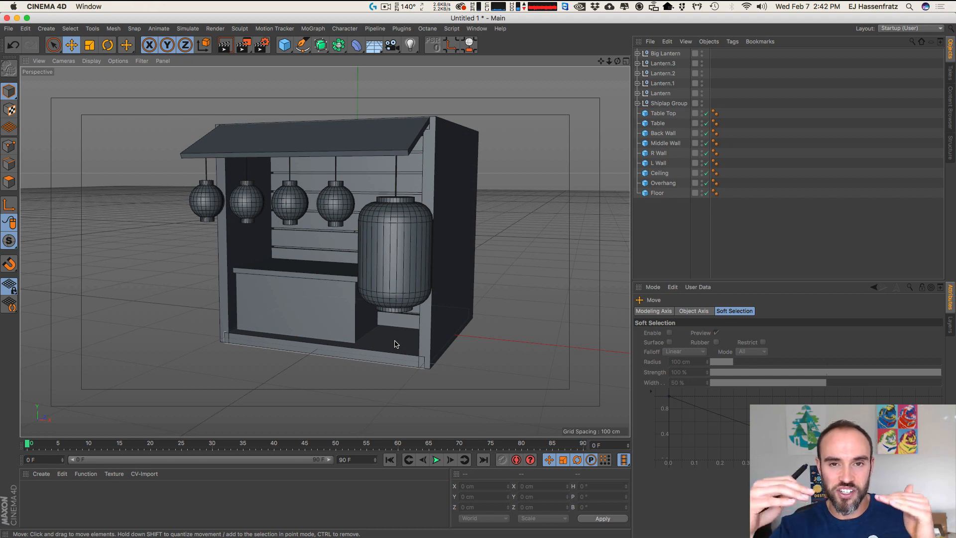
{"action": "left_click", "coordinate": [395, 344]}
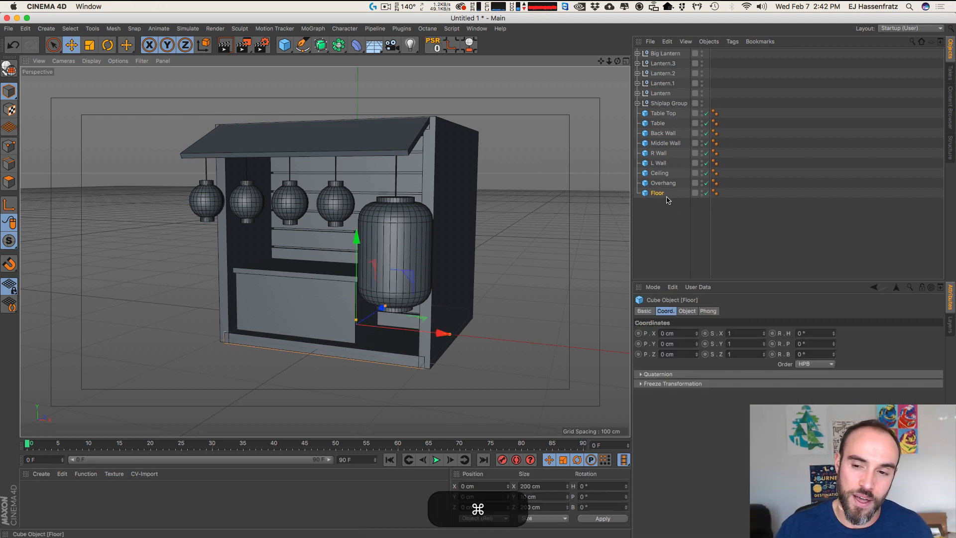
{"action": "left_click_drag", "start_coordinate": [664, 195], "coordinate": [672, 213], "text": "super"}
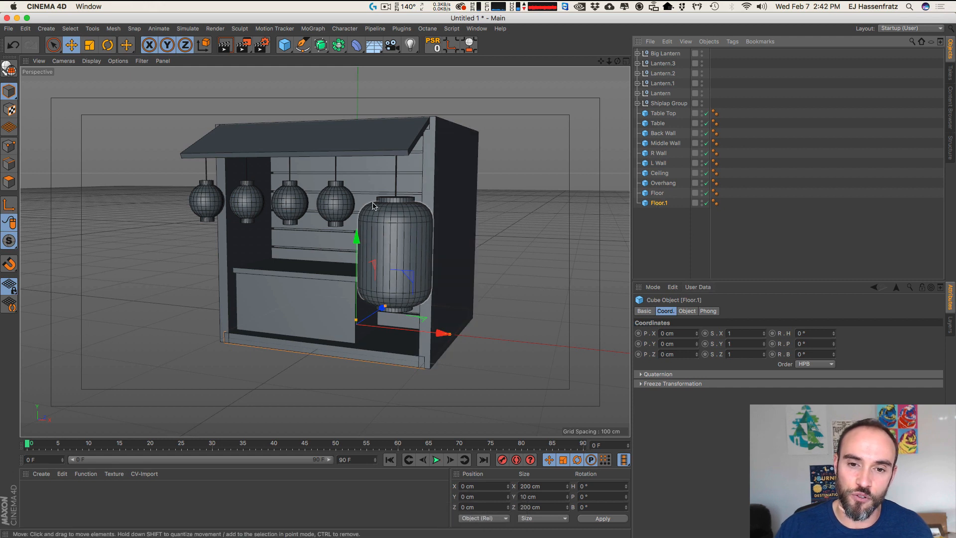
{"action": "left_click", "coordinate": [687, 310]}
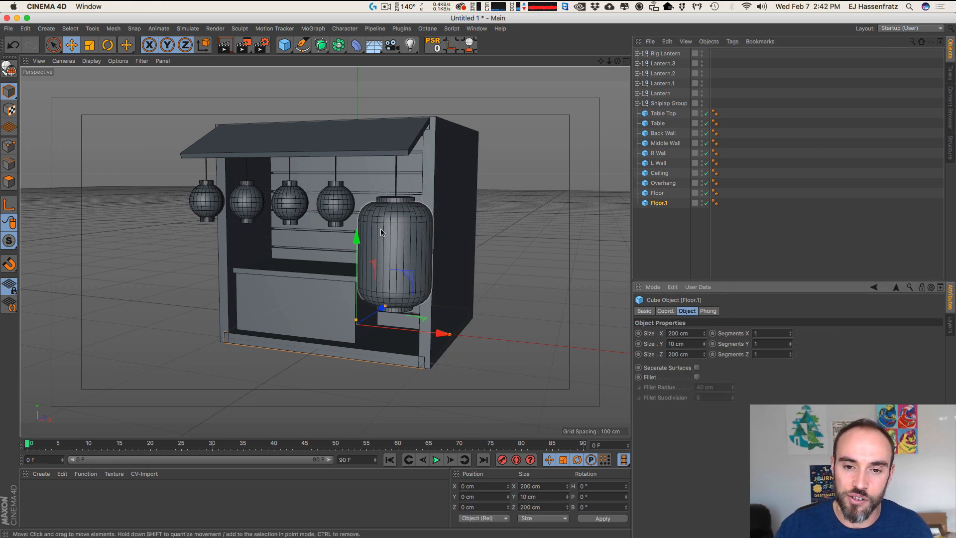
{"action": "key", "text": "super+z"}
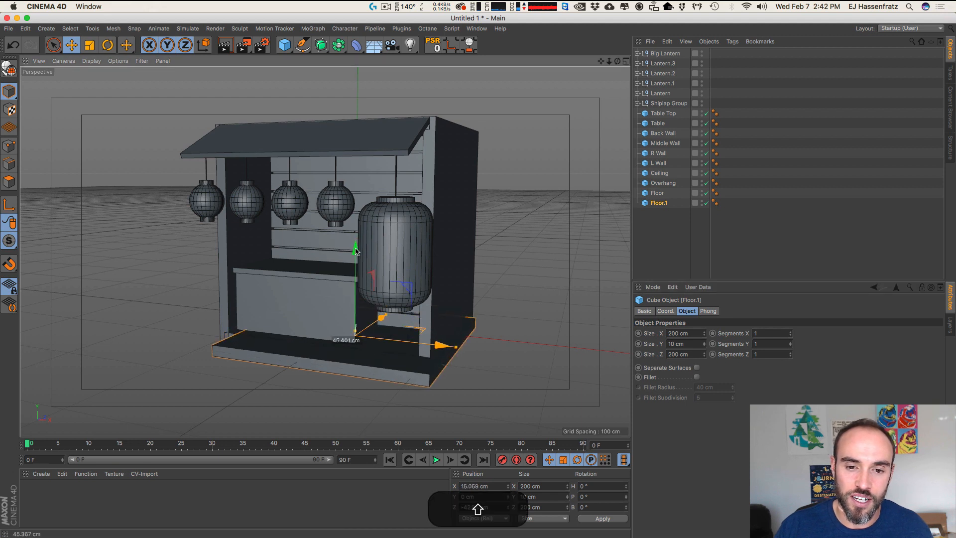
{"action": "key", "text": "super+shift+z"}
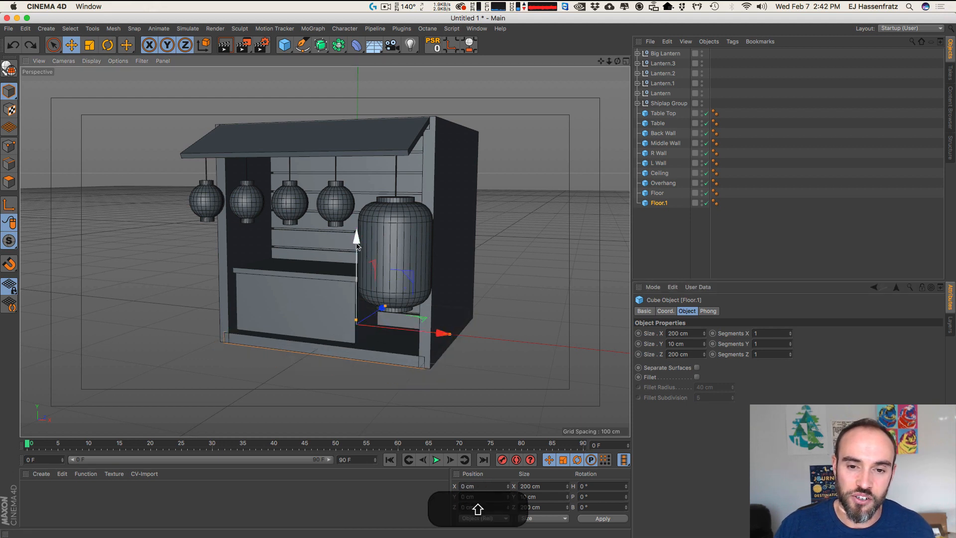
{"action": "left_click_drag", "start_coordinate": [357, 244], "coordinate": [355, 253]}
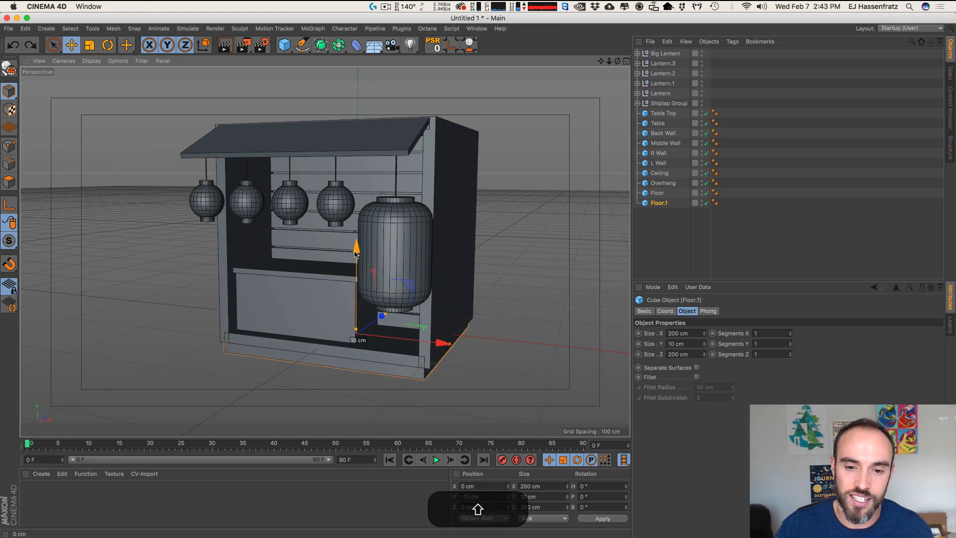
Step: Rename the duplicated floor cube as Ground
{"action": "double_click", "coordinate": [660, 202]}
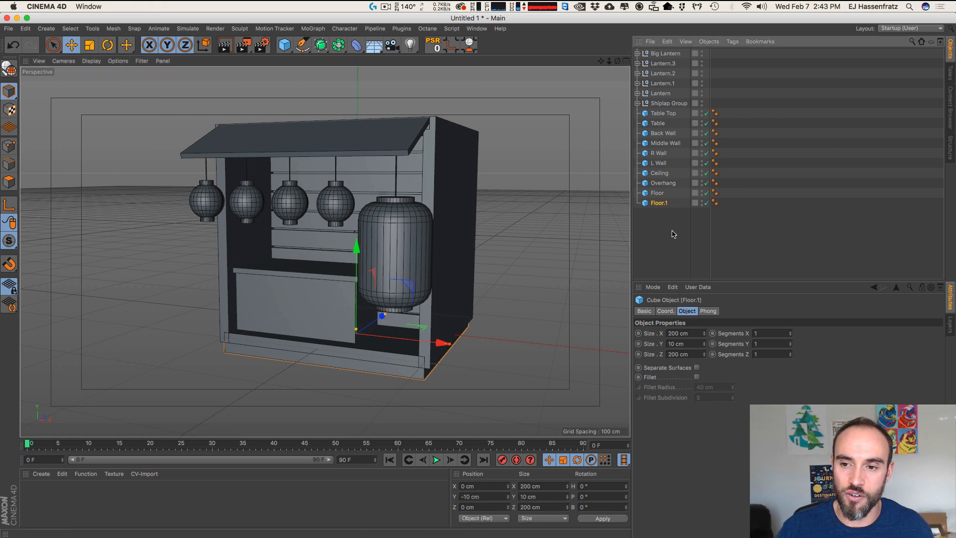
{"action": "type", "text": "G"}
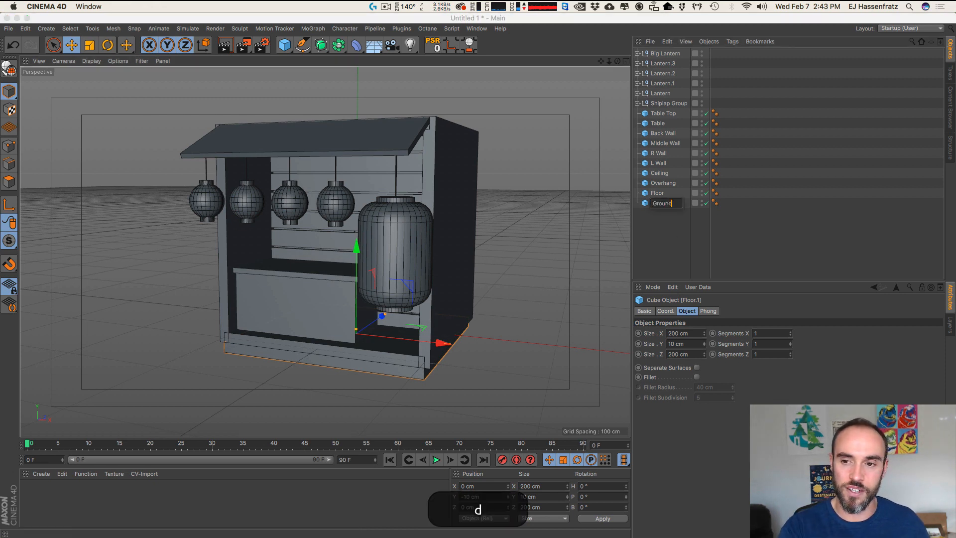
{"action": "type", "text": "round"}
{"action": "key", "text": "Return"}
Step: Set the Ground cube's X and Z sizes to 400 cm, then deselect it
{"action": "left_click_drag", "start_coordinate": [668, 333], "coordinate": [672, 354]}
{"action": "type", "text": "44"}
{"action": "left_click", "coordinate": [769, 377]}
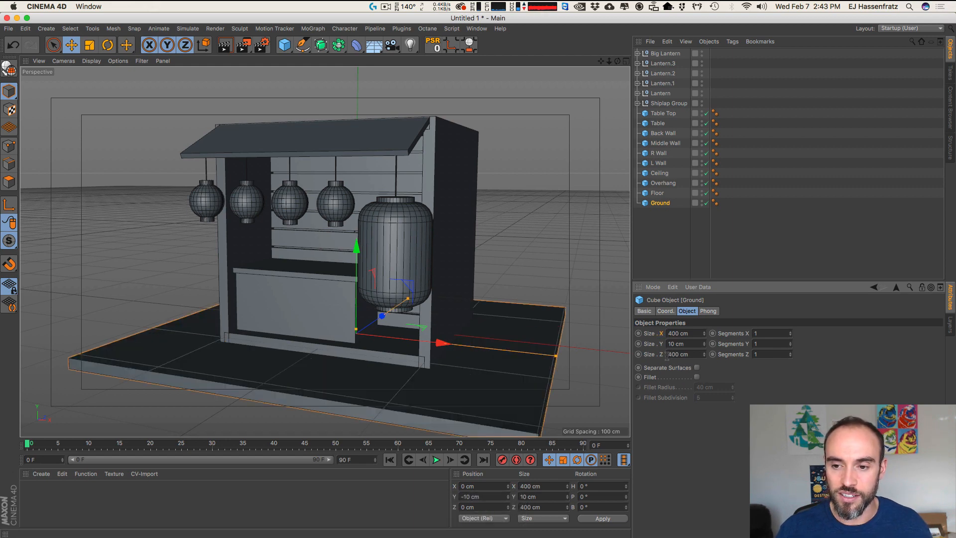
{"action": "left_click_drag", "start_coordinate": [453, 282], "coordinate": [482, 386], "text": "alt"}
{"action": "left_click", "coordinate": [676, 245]}
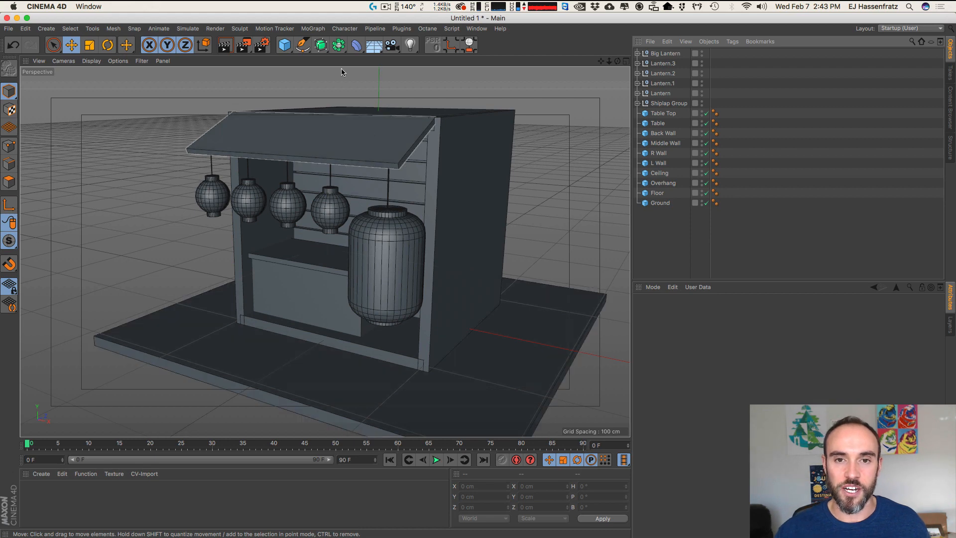
Step: Add a cylinder in front of the stall's table and narrow its radius to about 4.5 cm
{"action": "left_click", "coordinate": [284, 45]}
{"action": "left_click", "coordinate": [476, 60]}
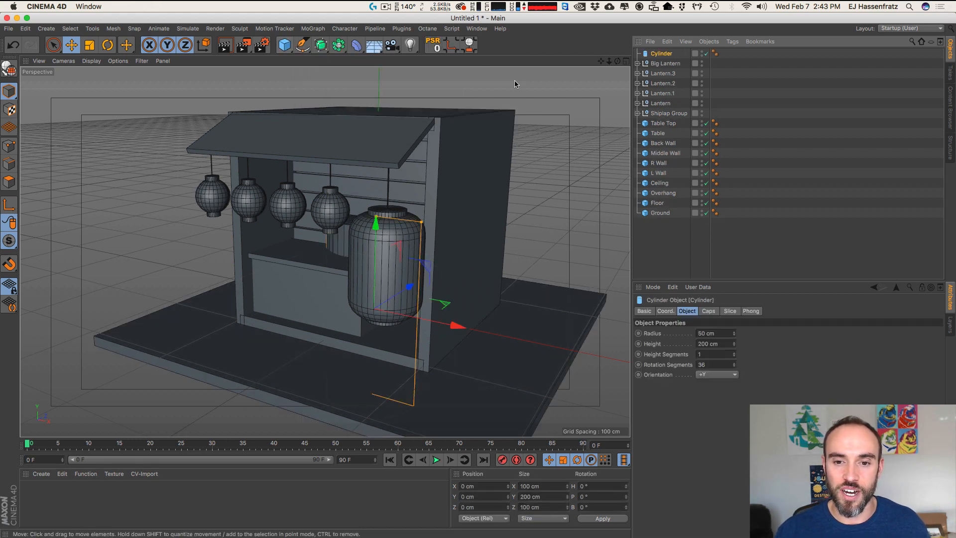
{"action": "left_click", "coordinate": [626, 61]}
{"action": "left_click_drag", "start_coordinate": [510, 129], "coordinate": [496, 166]}
{"action": "key", "text": "2"}
{"action": "mouse_move", "coordinate": [469, 192]}
{"action": "left_mouse_down"}
{"action": "mouse_move", "coordinate": [518, 192]}
{"action": "mouse_move", "coordinate": [455, 187]}
{"action": "mouse_move", "coordinate": [461, 205]}
{"action": "mouse_move", "coordinate": [492, 203]}
{"action": "mouse_move", "coordinate": [466, 203]}
{"action": "left_mouse_up"}
{"action": "left_click_drag", "start_coordinate": [467, 202], "coordinate": [489, 198]}
{"action": "key", "text": "2"}
{"action": "left_click_drag", "start_coordinate": [468, 362], "coordinate": [494, 360]}
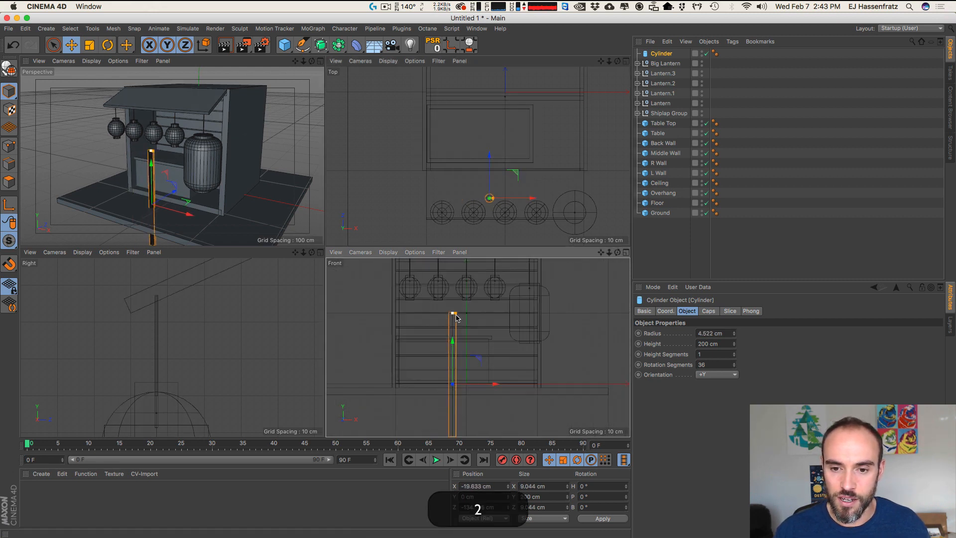
Step: Reshape the cylinder into a flat disc about 9.9 cm high with a radius of about 20.7 cm, just below table-top height
{"action": "left_click_drag", "start_coordinate": [454, 313], "coordinate": [455, 366]}
{"action": "left_click_drag", "start_coordinate": [478, 358], "coordinate": [459, 318]}
{"action": "key", "text": "2"}
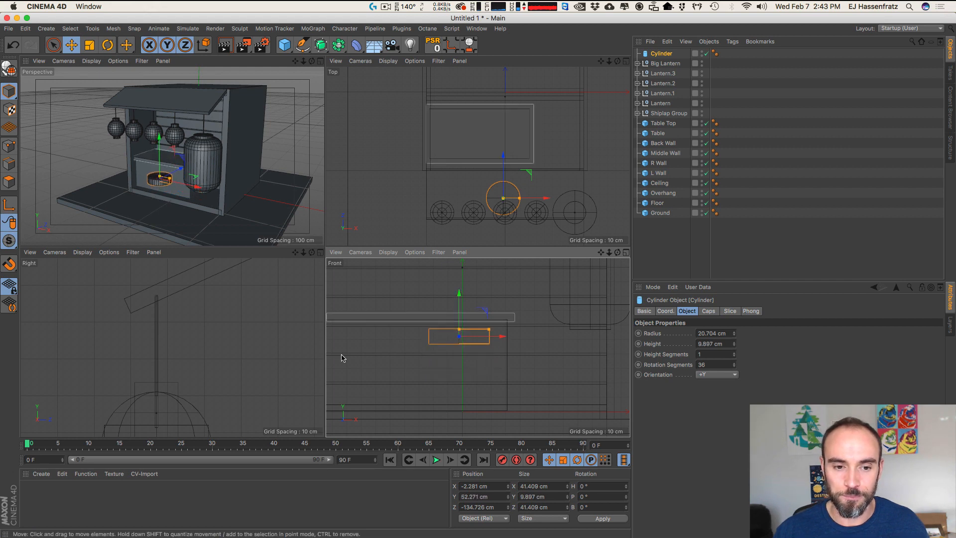
Step: Reduce the disc's radius to about 19.7 cm
{"action": "key", "text": "1"}
{"action": "left_click_drag", "start_coordinate": [165, 363], "coordinate": [205, 393]}
{"action": "key", "text": "2"}
{"action": "key", "text": "1"}
{"action": "key", "text": "2"}
{"action": "left_click_drag", "start_coordinate": [500, 194], "coordinate": [531, 203]}
{"action": "key", "text": "2"}
{"action": "left_click_drag", "start_coordinate": [161, 180], "coordinate": [182, 181]}
{"action": "key", "text": "3"}
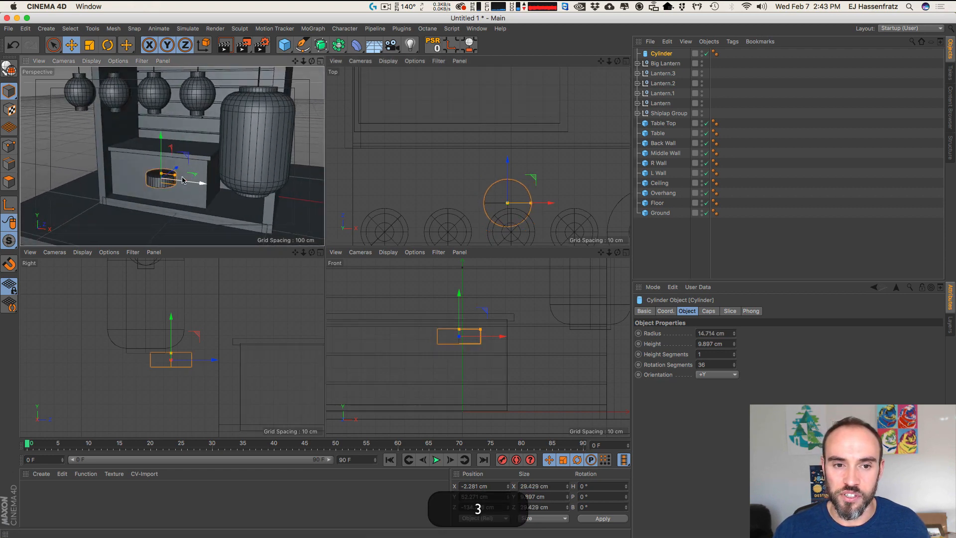
{"action": "left_click_drag", "start_coordinate": [531, 204], "coordinate": [535, 203]}
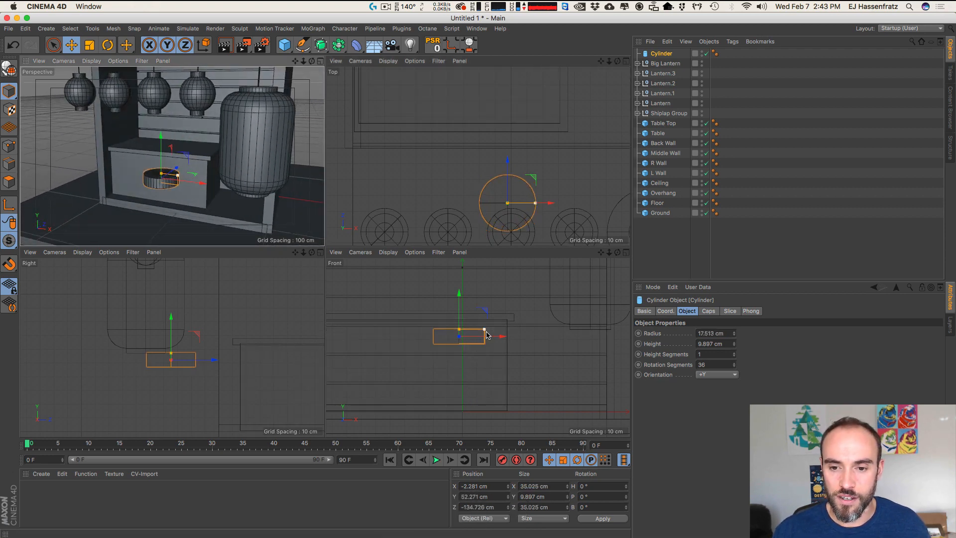
{"action": "left_click_drag", "start_coordinate": [485, 330], "coordinate": [487, 332]}
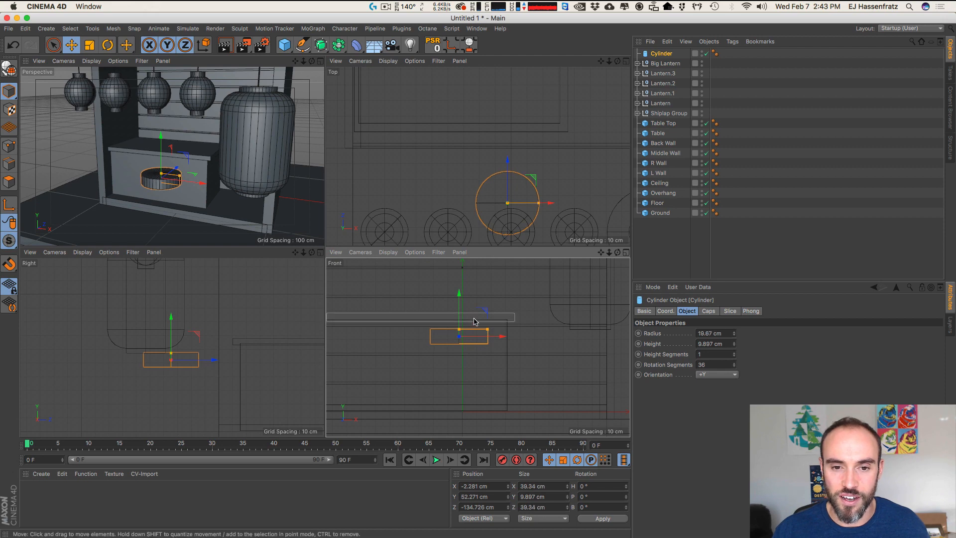
Step: Trim the disc to a radius of about 18.7 cm and a height of about 8.1 cm
{"action": "key", "text": "3"}
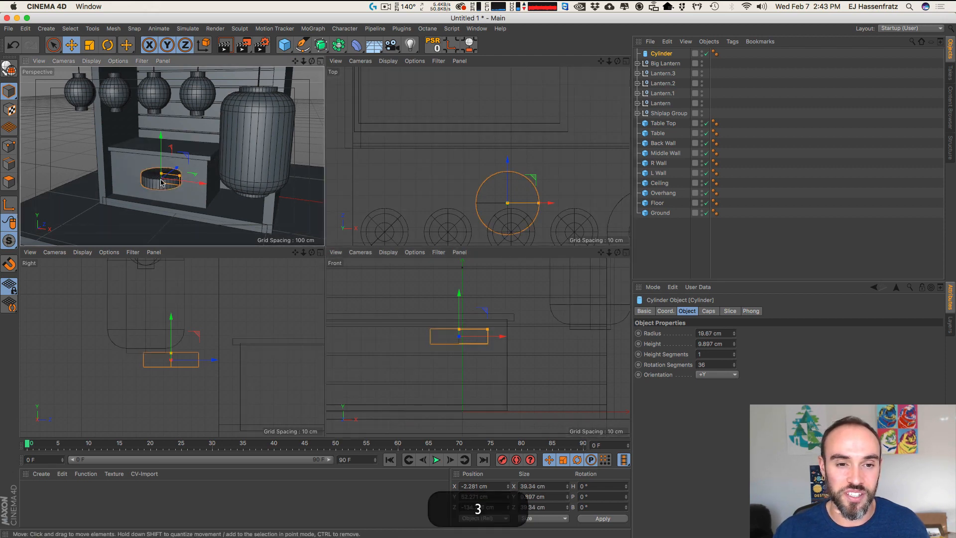
{"action": "left_click_drag", "start_coordinate": [162, 183], "coordinate": [213, 169]}
{"action": "key", "text": "2"}
{"action": "left_click_drag", "start_coordinate": [492, 338], "coordinate": [548, 337]}
{"action": "left_click_drag", "start_coordinate": [489, 324], "coordinate": [450, 327]}
{"action": "scroll", "coordinate": [199, 164], "scroll_direction": "down", "scroll_amount": 5}
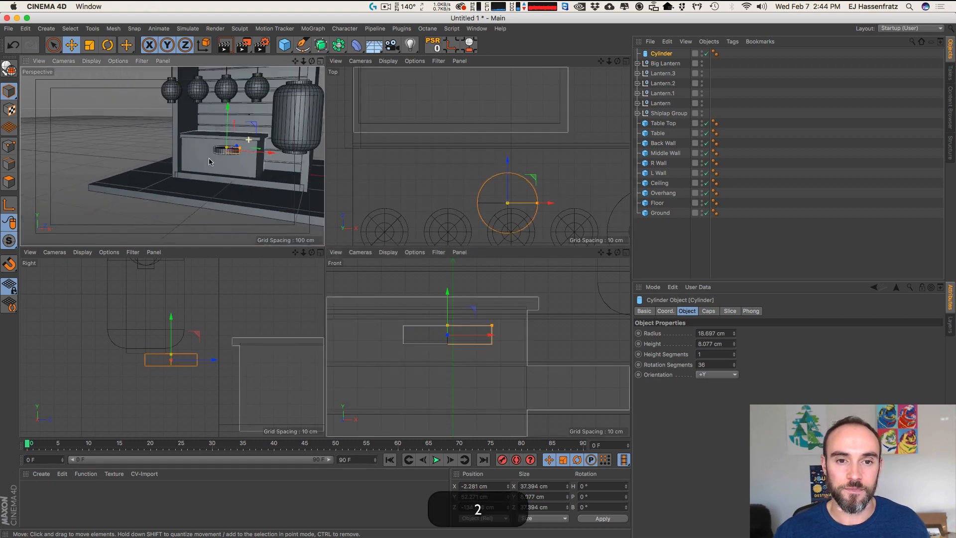
{"action": "left_click", "coordinate": [201, 169]}
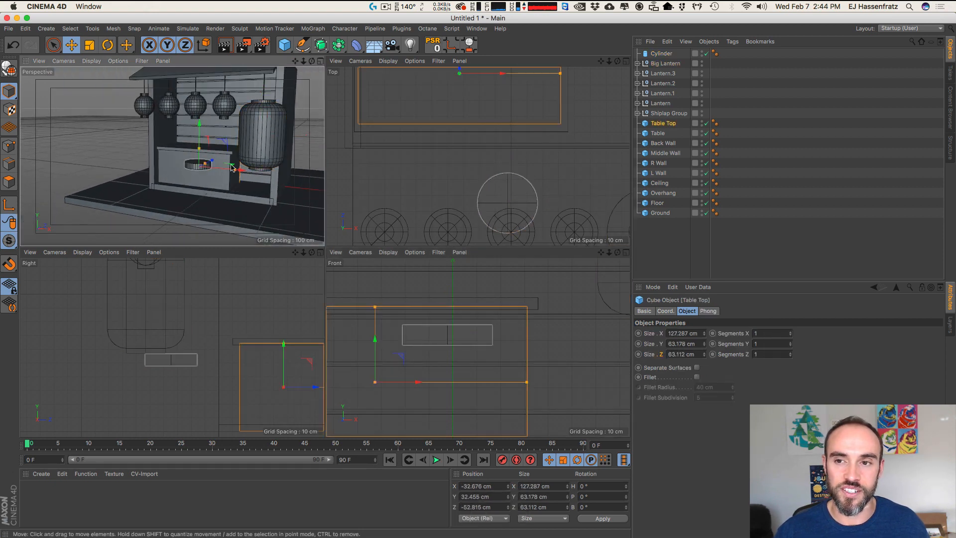
Step: Rename the disc-shaped cylinder as Stool Seat
{"action": "left_click", "coordinate": [656, 54]}
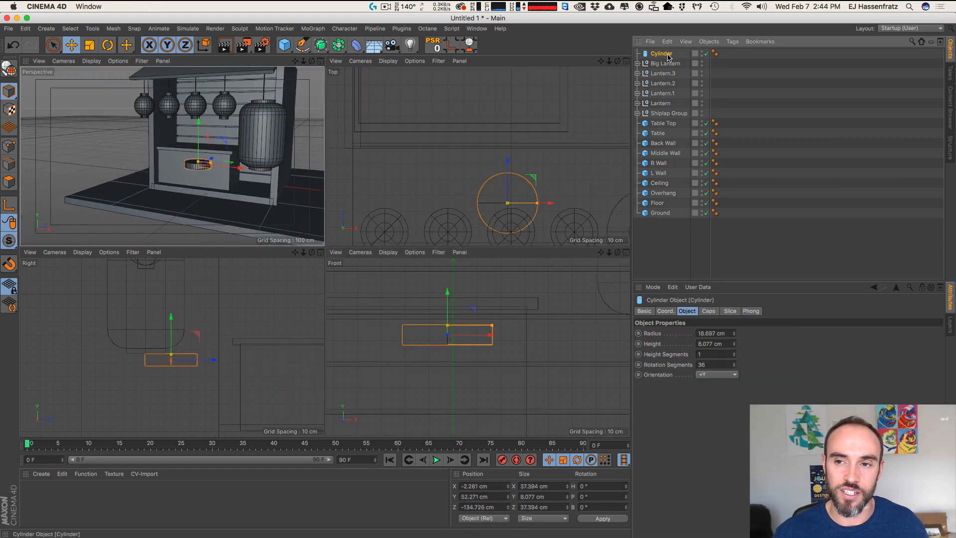
{"action": "double_click", "coordinate": [667, 55]}
{"action": "type", "text": "Stool Seat"}
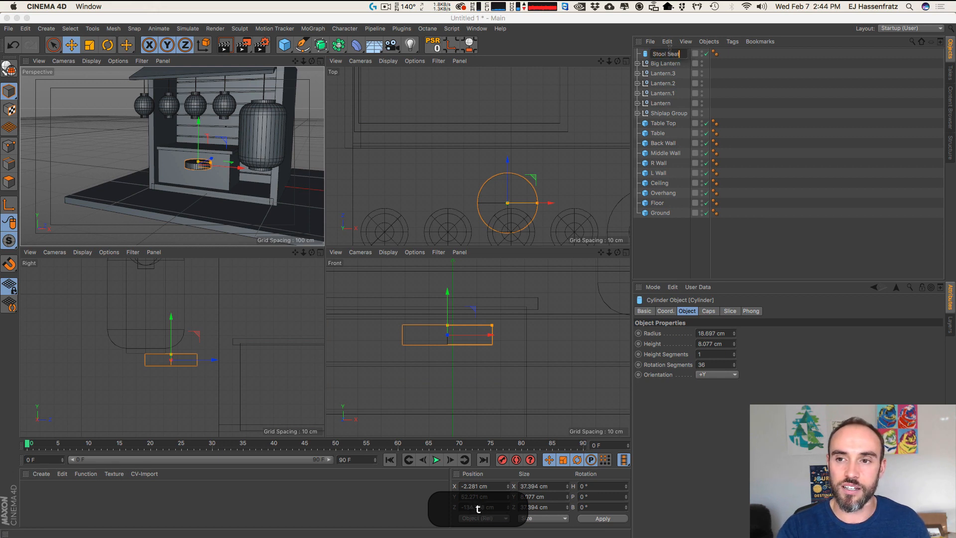
{"action": "key", "text": "Return"}
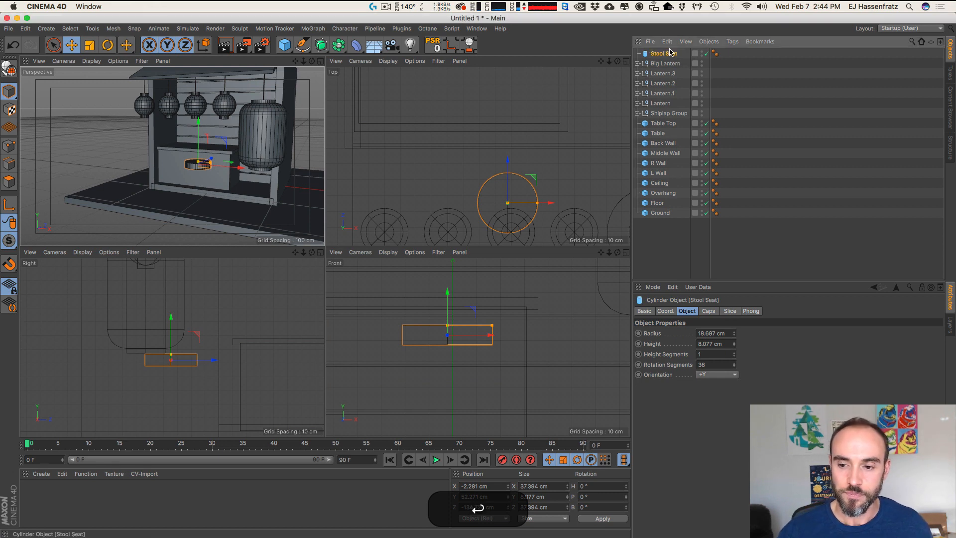
Step: Fillet the Stool Seat's cap edges with a radius of about 1.9 cm
{"action": "left_click", "coordinate": [708, 311]}
{"action": "left_click", "coordinate": [674, 356]}
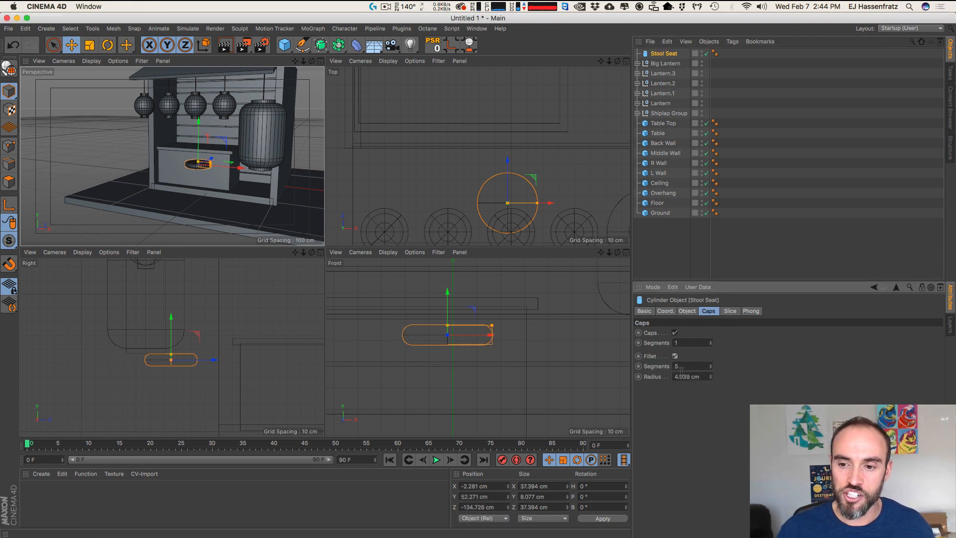
{"action": "mouse_move", "coordinate": [209, 165]}
{"action": "left_mouse_down"}
{"action": "mouse_move", "coordinate": [235, 167]}
{"action": "mouse_move", "coordinate": [214, 175]}
{"action": "mouse_move", "coordinate": [257, 175]}
{"action": "mouse_move", "coordinate": [259, 166]}
{"action": "mouse_move", "coordinate": [260, 175]}
{"action": "mouse_move", "coordinate": [264, 167]}
{"action": "mouse_move", "coordinate": [196, 174]}
{"action": "left_mouse_up"}
{"action": "key", "text": "2"}
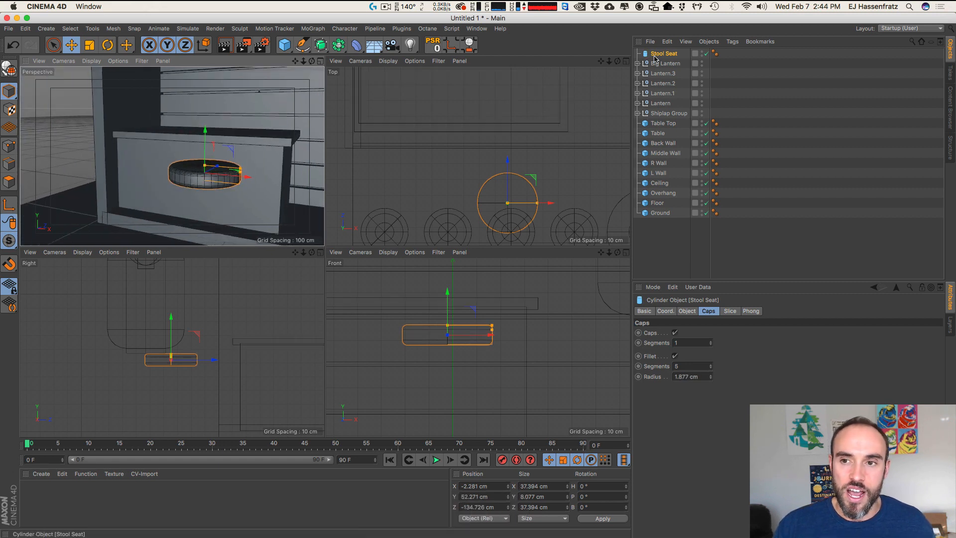
Step: Duplicate the Stool Seat and rename the copy as Stool Pole
{"action": "left_click_drag", "start_coordinate": [663, 54], "coordinate": [666, 59], "text": "super"}
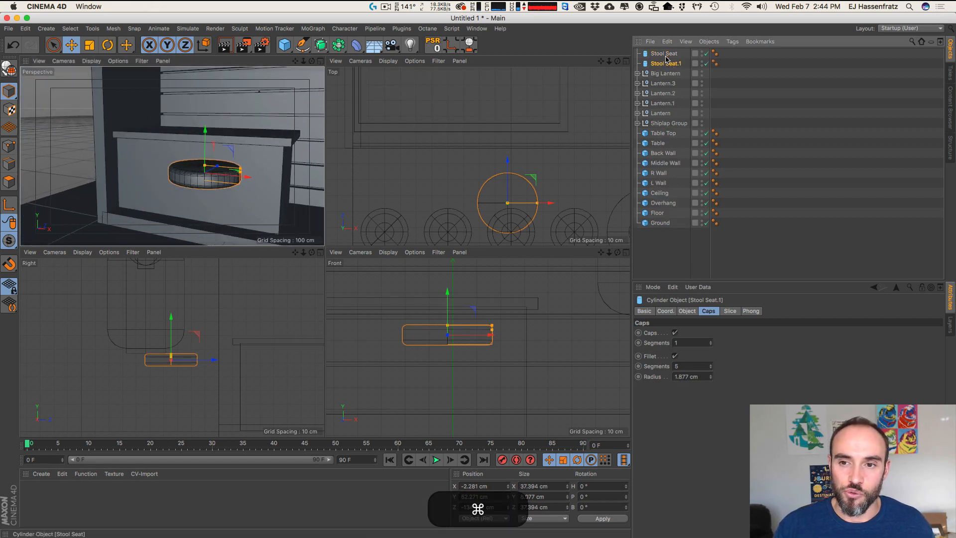
{"action": "double_click", "coordinate": [672, 63]}
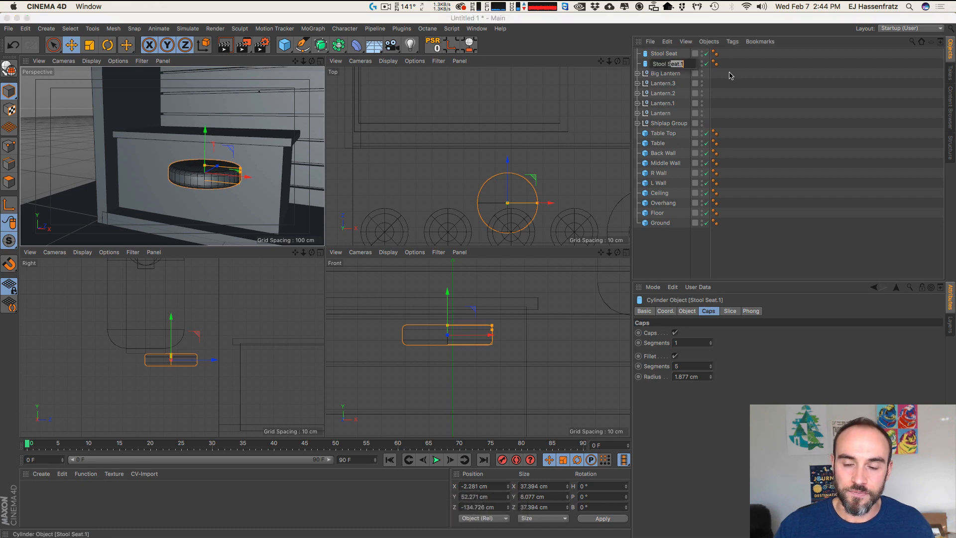
{"action": "key", "text": "BackSpace"}
{"action": "type", "text": "Pole"}
{"action": "key", "text": "Return"}
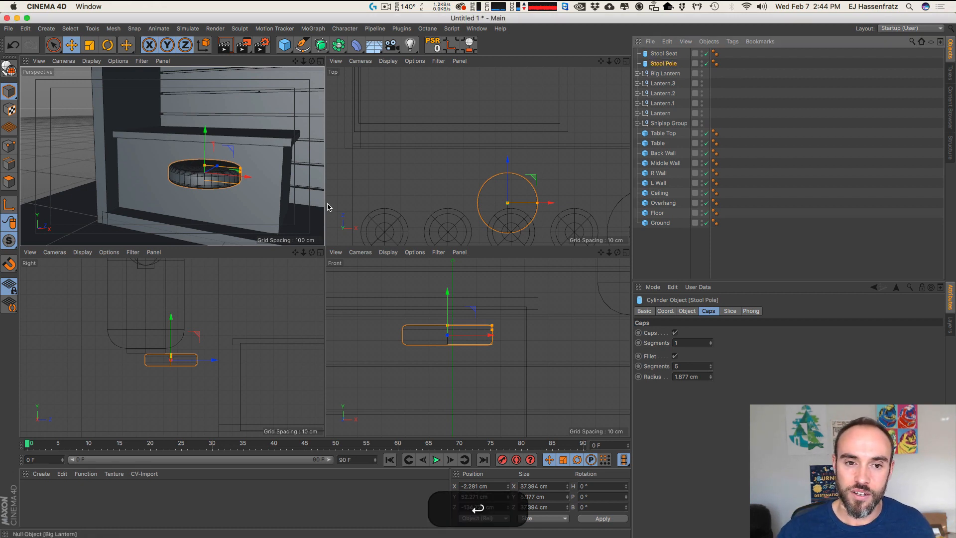
Step: Remove the Stool Pole's cap fillet and reshape it into a tall post about 6.9 cm across beneath the seat
{"action": "left_click", "coordinate": [674, 356]}
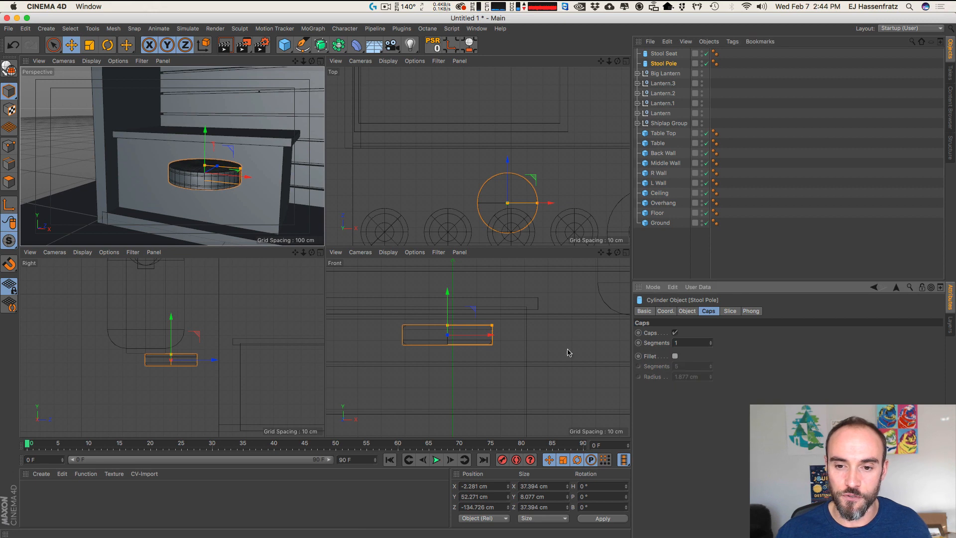
{"action": "left_click_drag", "start_coordinate": [492, 326], "coordinate": [447, 284]}
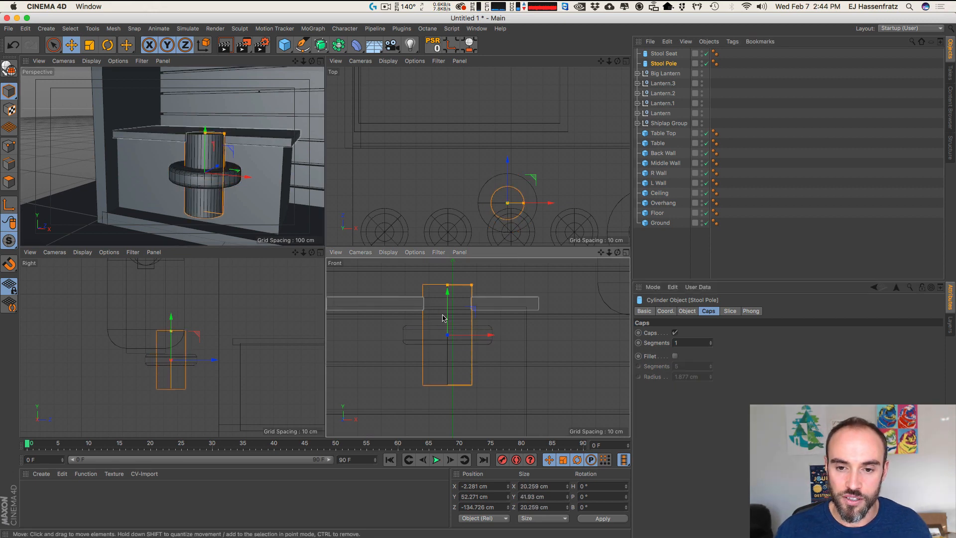
{"action": "left_click_drag", "start_coordinate": [447, 324], "coordinate": [448, 379]}
{"action": "left_click_drag", "start_coordinate": [471, 341], "coordinate": [456, 341]}
{"action": "key", "text": "l"}
{"action": "left_click_drag", "start_coordinate": [255, 217], "coordinate": [210, 155]}
{"action": "left_click_drag", "start_coordinate": [148, 97], "coordinate": [146, 119]}
{"action": "key", "text": "2"}
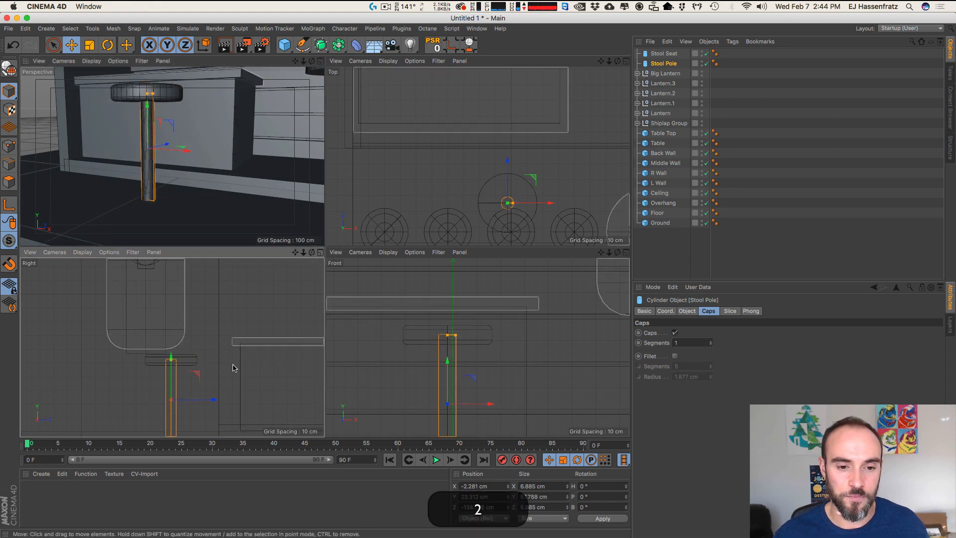
Step: Shorten the Stool Pole to about 53.6 cm high, ending just above the ground slab
{"action": "left_click_drag", "start_coordinate": [234, 367], "coordinate": [175, 367]}
{"action": "key", "text": "1"}
{"action": "left_click_drag", "start_coordinate": [175, 367], "coordinate": [154, 304]}
{"action": "key", "text": "2"}
{"action": "left_click_drag", "start_coordinate": [155, 305], "coordinate": [196, 335]}
{"action": "left_click_drag", "start_coordinate": [190, 292], "coordinate": [188, 307]}
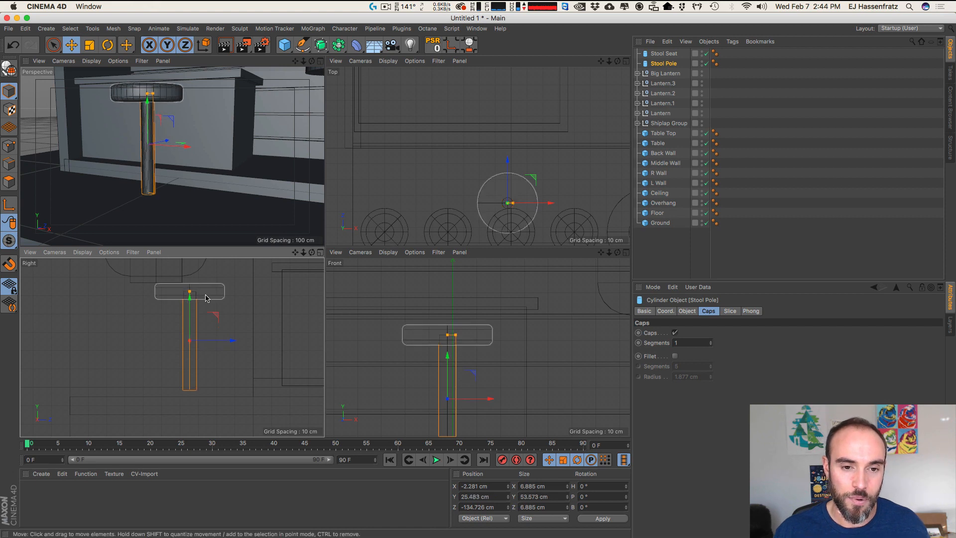
{"action": "left_click", "coordinate": [204, 294]}
{"action": "left_click", "coordinate": [177, 209]}
{"action": "key", "text": "1"}
{"action": "left_click_drag", "start_coordinate": [148, 183], "coordinate": [174, 210]}
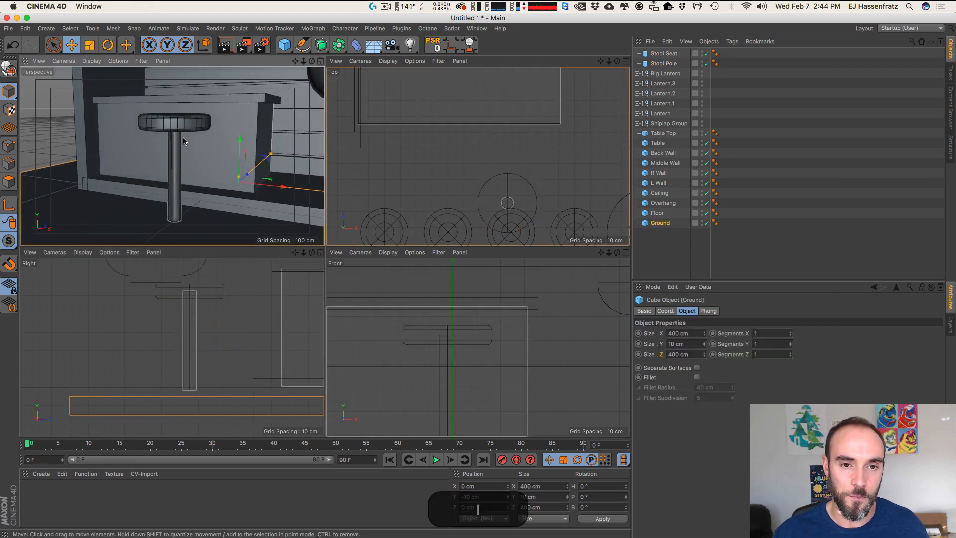
{"action": "left_click", "coordinate": [183, 141]}
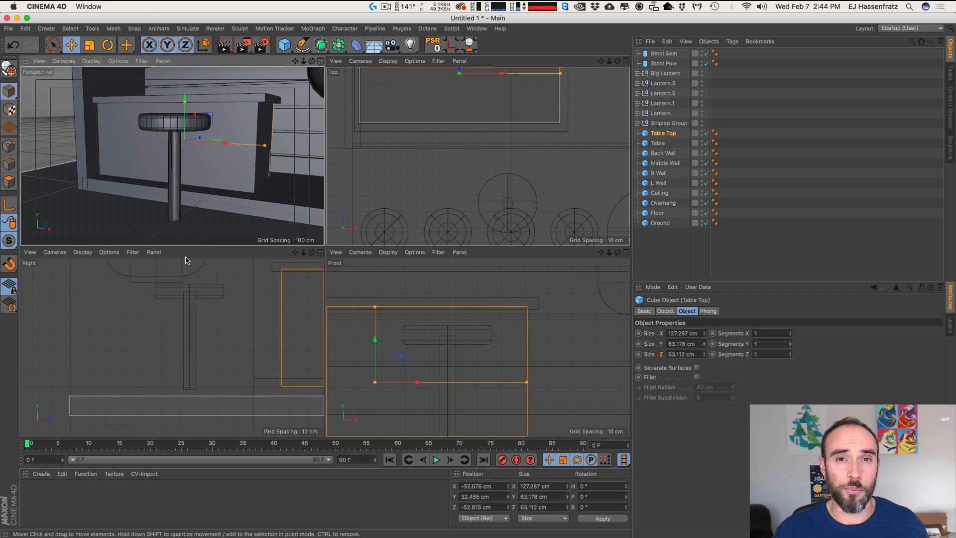
Step: Duplicate the Stool Seat below the pole in the object hierarchy and rename the copy as Stool Base
{"action": "left_click", "coordinate": [170, 121]}
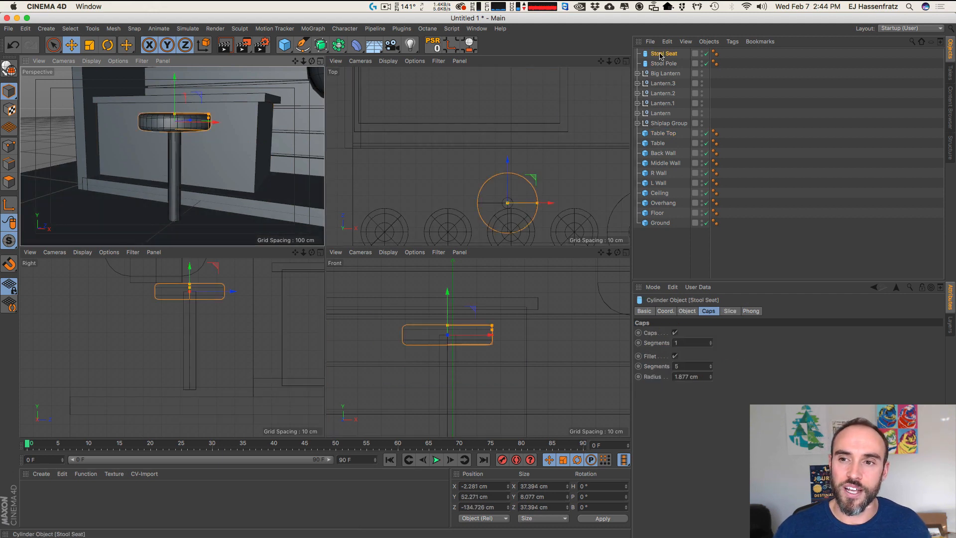
{"action": "left_click_drag", "start_coordinate": [660, 56], "coordinate": [663, 70], "text": "super"}
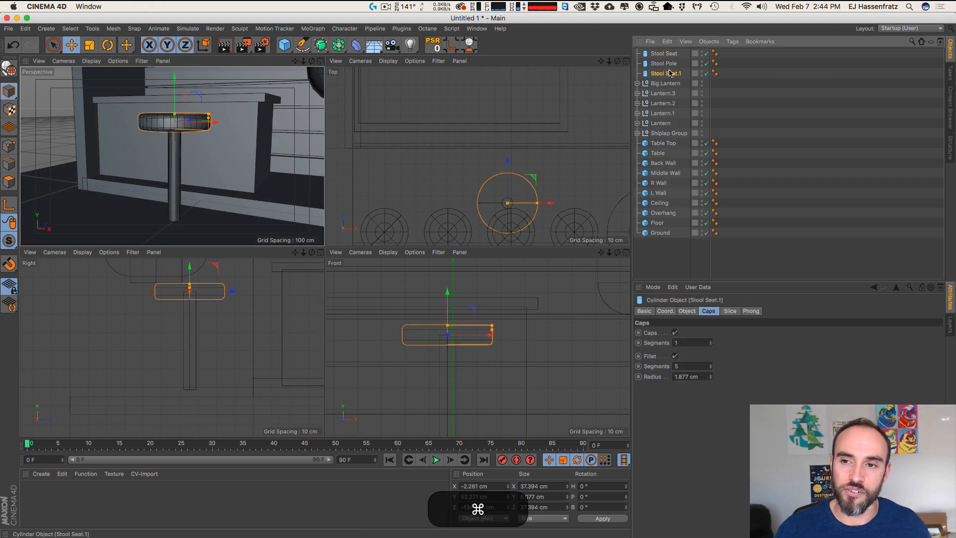
{"action": "double_click", "coordinate": [670, 74]}
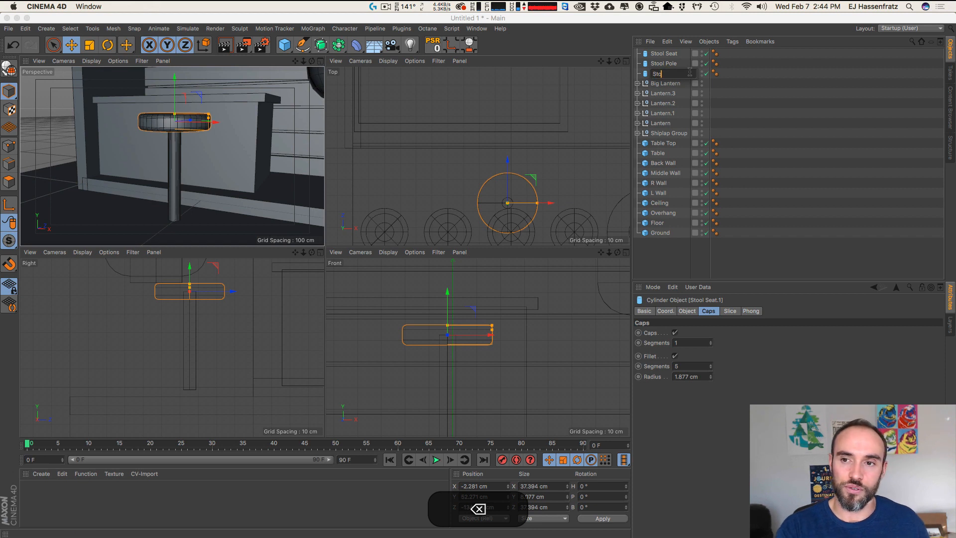
{"action": "type", "text": "Stool Base"}
{"action": "key", "text": "Return"}
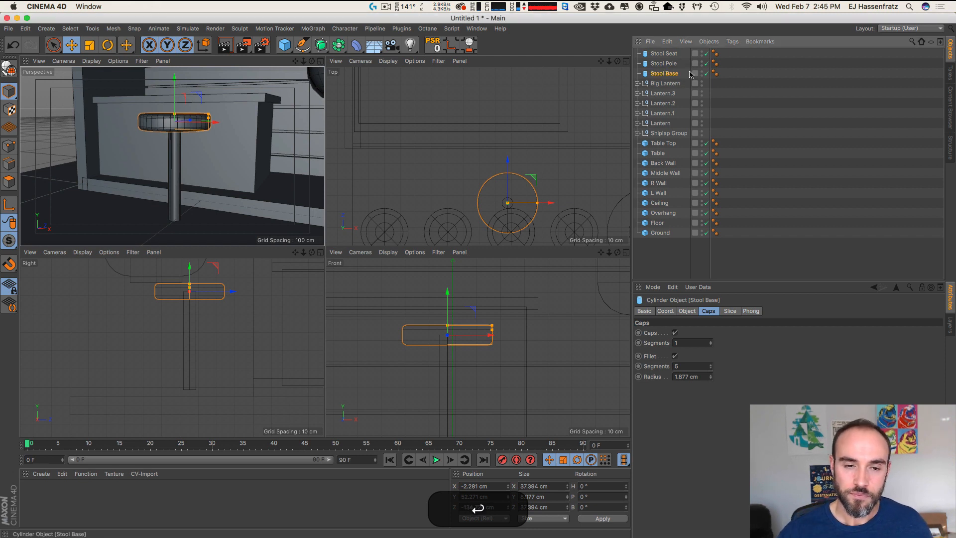
Step: Move the Stool Base down to the foot of the pole and scale it uniformly to 80%
{"action": "left_click_drag", "start_coordinate": [173, 97], "coordinate": [169, 198]}
{"action": "key", "text": "t"}
{"action": "left_click_drag", "start_coordinate": [260, 325], "coordinate": [201, 347], "text": "shift"}
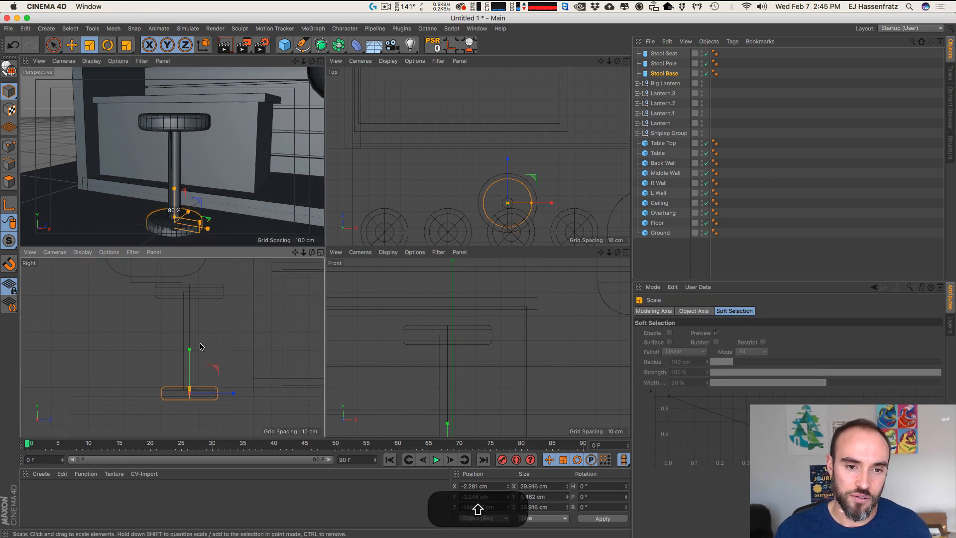
{"action": "key", "text": "1"}
{"action": "left_click_drag", "start_coordinate": [185, 230], "coordinate": [223, 215]}
{"action": "key", "text": "2"}
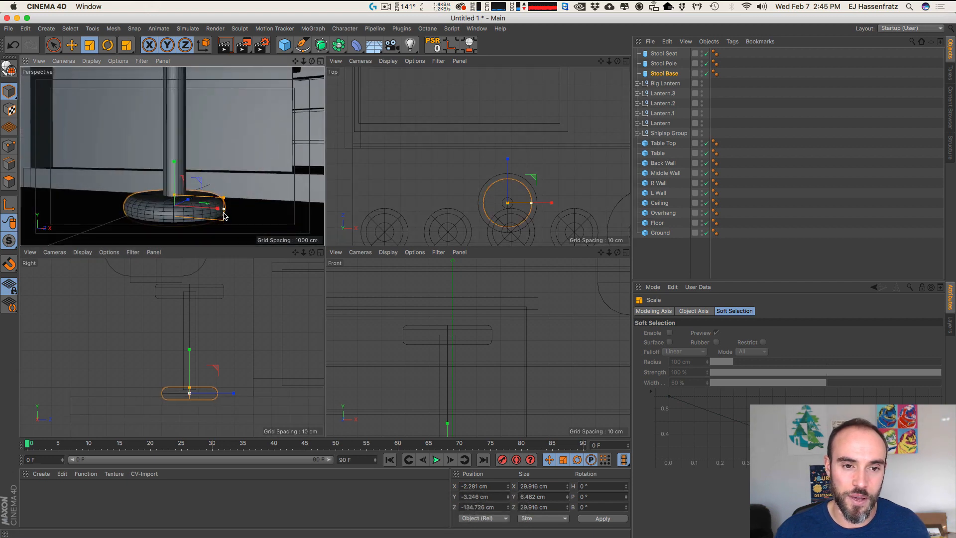
Step: Lower the Stool Base about 2 cm so it sinks partly into the ground slab, keeping it selected
{"action": "key", "text": "e"}
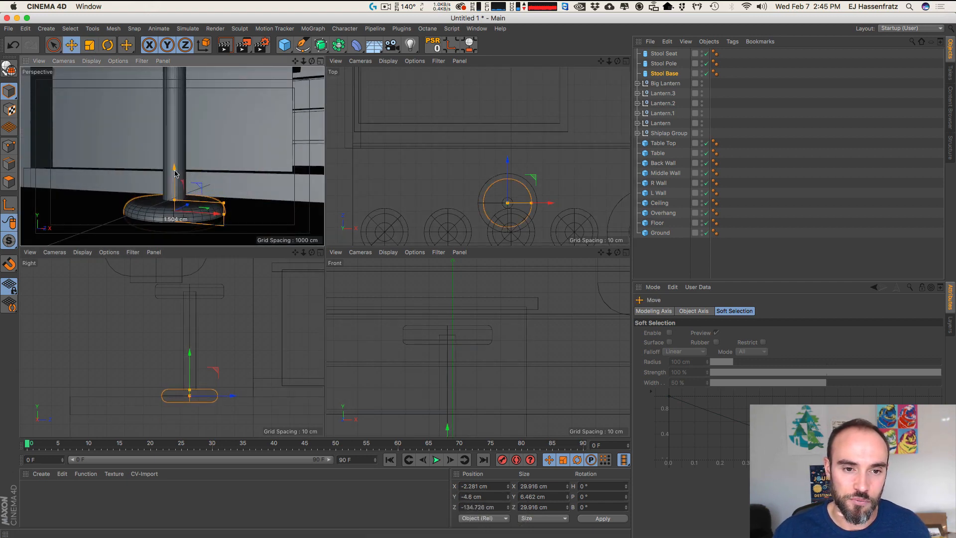
{"action": "left_click_drag", "start_coordinate": [174, 167], "coordinate": [175, 177]}
{"action": "key", "text": "3"}
{"action": "left_click_drag", "start_coordinate": [187, 180], "coordinate": [194, 220]}
{"action": "key", "text": "2"}
{"action": "key", "text": "1"}
{"action": "key", "text": "3"}
{"action": "left_click", "coordinate": [669, 73]}
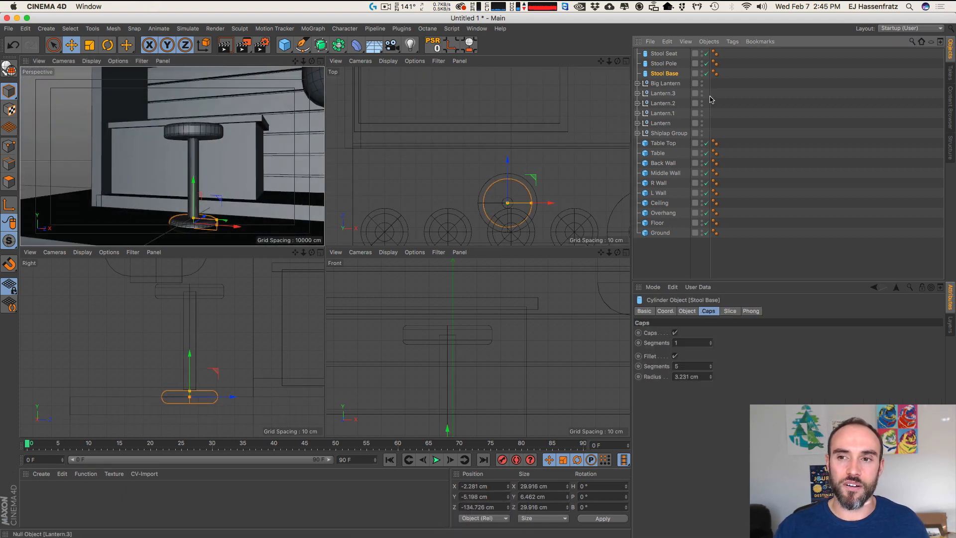
Step: Flatten the Stool Base to a Y scale of 0.85 and raise it to about -3.6 cm in Y
{"action": "left_click", "coordinate": [687, 311]}
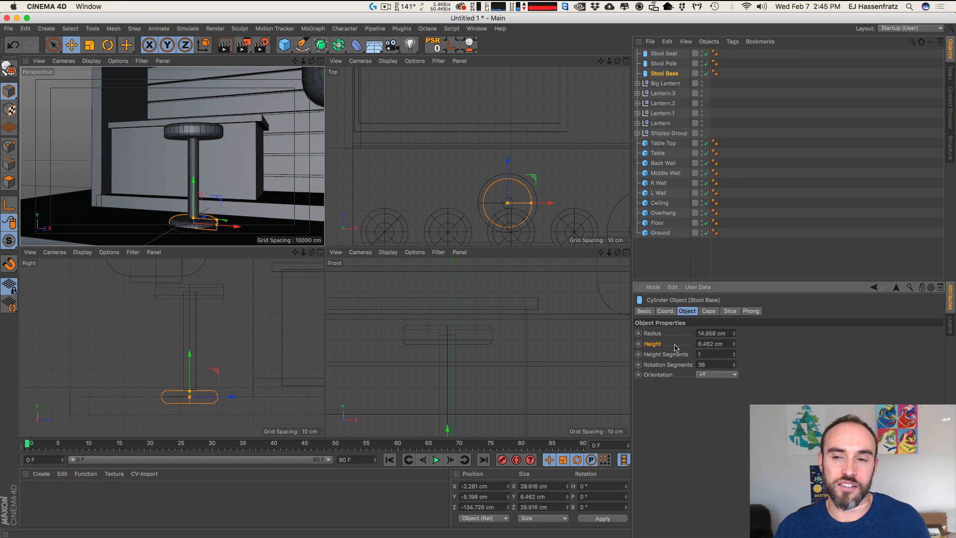
{"action": "left_click", "coordinate": [667, 312]}
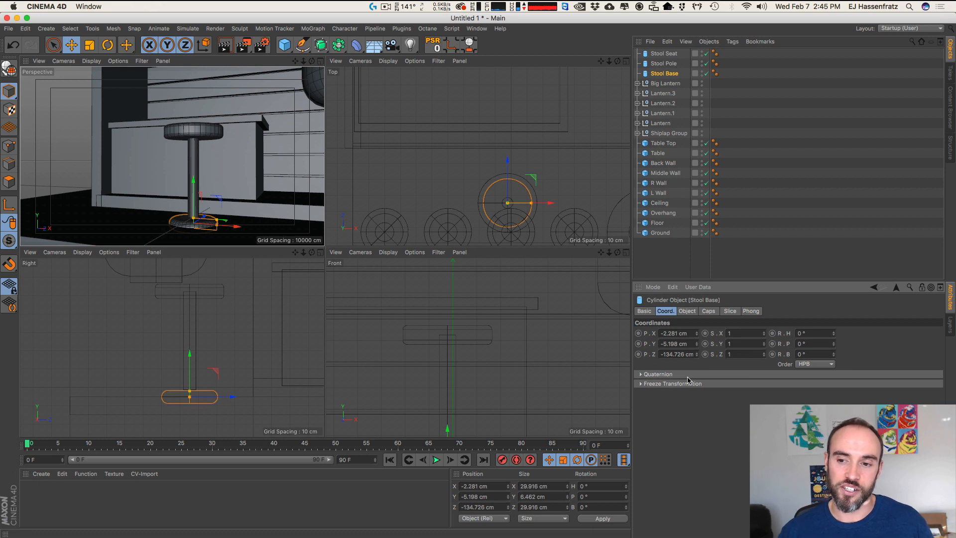
{"action": "key", "text": "2"}
{"action": "left_click_drag", "start_coordinate": [214, 209], "coordinate": [194, 190]}
{"action": "key", "text": "1"}
{"action": "left_click", "coordinate": [687, 310]}
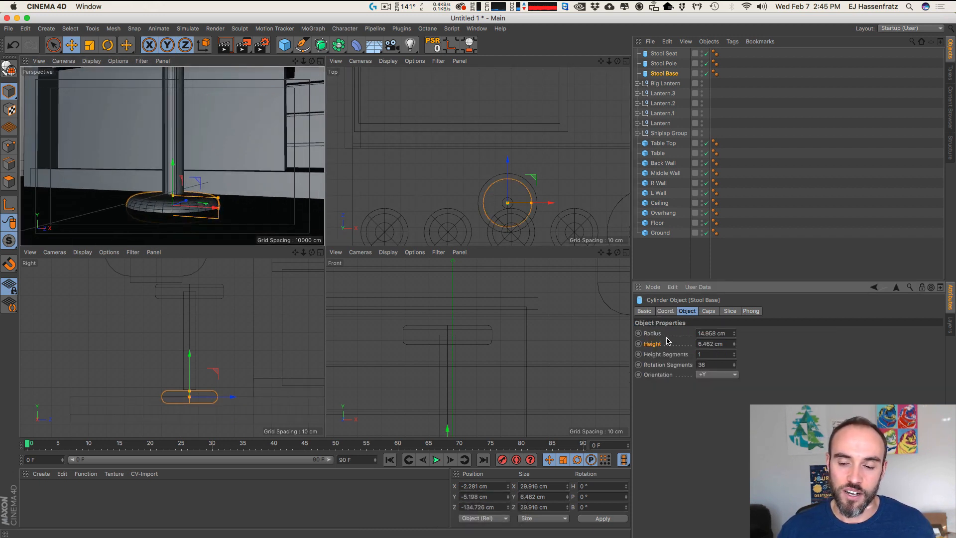
{"action": "left_click", "coordinate": [666, 311]}
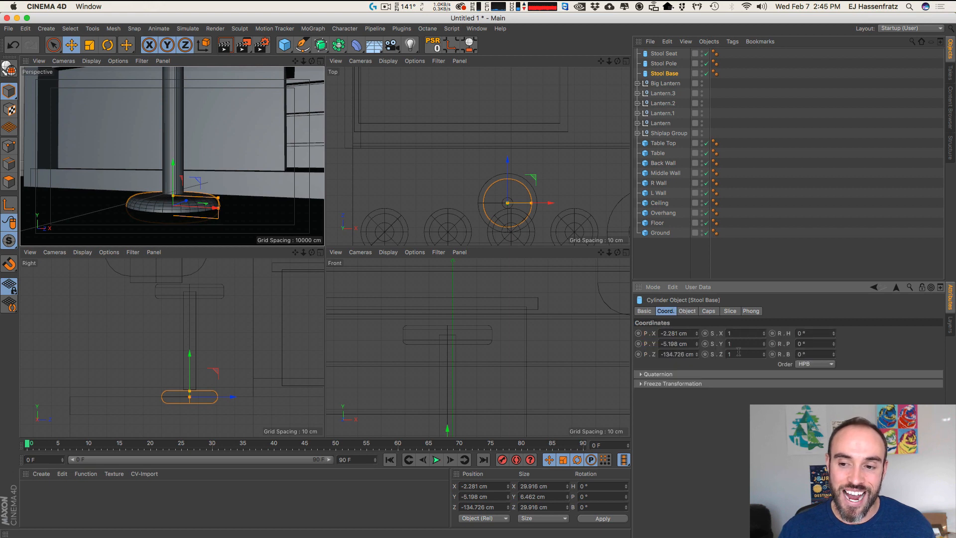
{"action": "left_click_drag", "start_coordinate": [766, 352], "coordinate": [761, 357]}
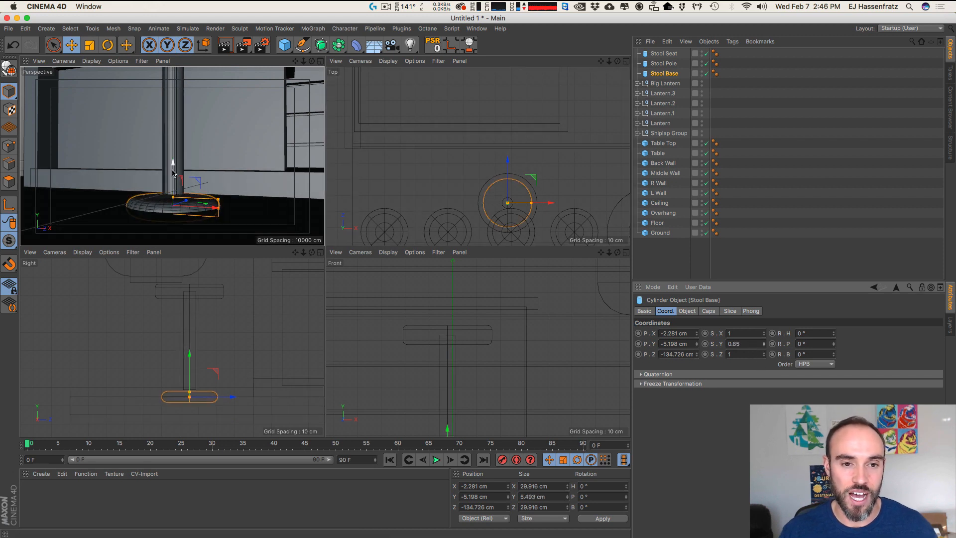
{"action": "left_click_drag", "start_coordinate": [175, 172], "coordinate": [176, 169]}
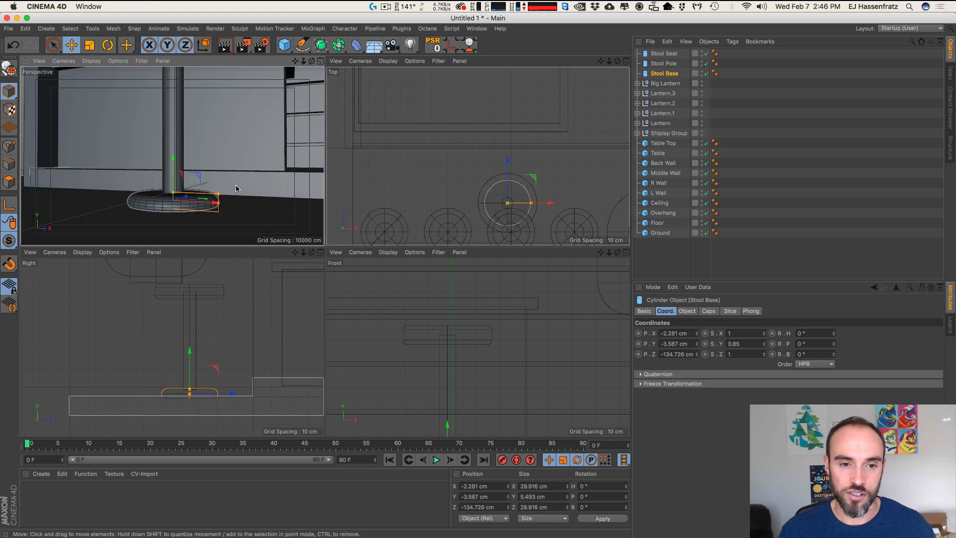
Step: Scale the Stool Base uniformly to 120% and lower it slightly into the ground slab
{"action": "key", "text": "t"}
{"action": "left_click_drag", "start_coordinate": [254, 176], "coordinate": [292, 158], "text": "shift"}
{"action": "key", "text": "e"}
{"action": "mouse_move", "coordinate": [174, 172]}
{"action": "left_mouse_down"}
{"action": "mouse_move", "coordinate": [162, 190]}
{"action": "mouse_move", "coordinate": [172, 188]}
{"action": "left_mouse_up"}
{"action": "key", "text": "3"}
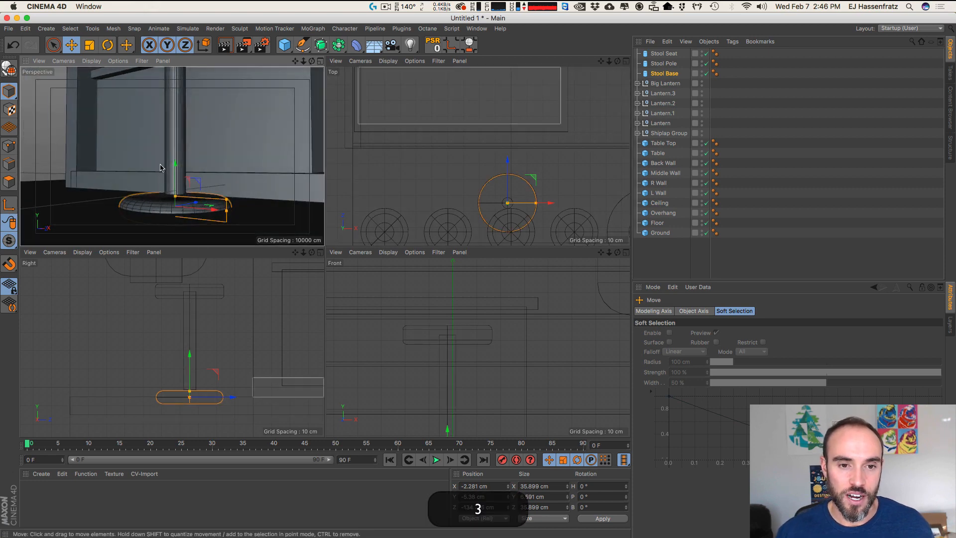
Step: Shorten the Stool Pole to about 51.6 cm and lower it to about 22.9 cm in Y, so its foot reaches into the base
{"action": "left_click", "coordinate": [196, 341]}
{"action": "left_click_drag", "start_coordinate": [190, 311], "coordinate": [189, 313]}
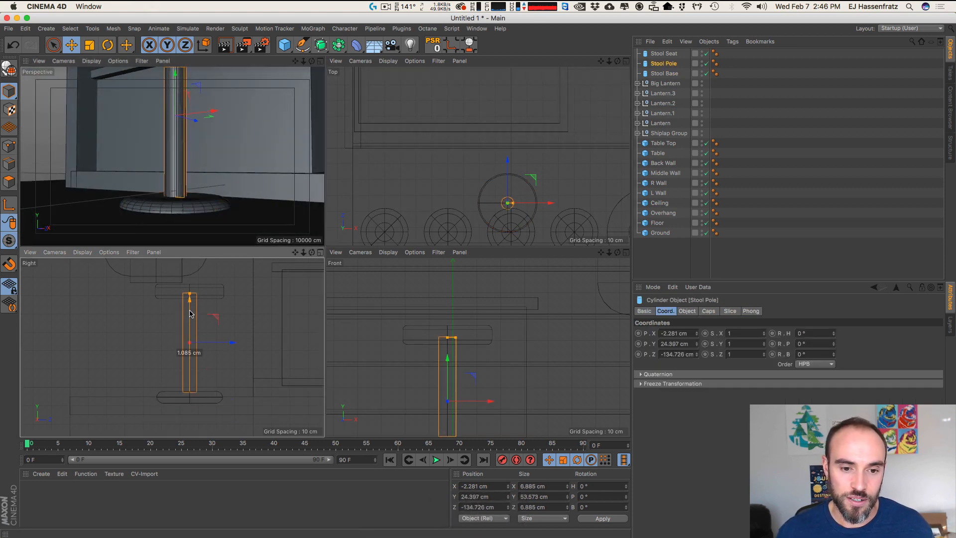
{"action": "key", "text": "2"}
{"action": "left_click_drag", "start_coordinate": [169, 188], "coordinate": [194, 230]}
{"action": "left_click_drag", "start_coordinate": [195, 381], "coordinate": [195, 402]}
{"action": "left_click_drag", "start_coordinate": [189, 287], "coordinate": [190, 291]}
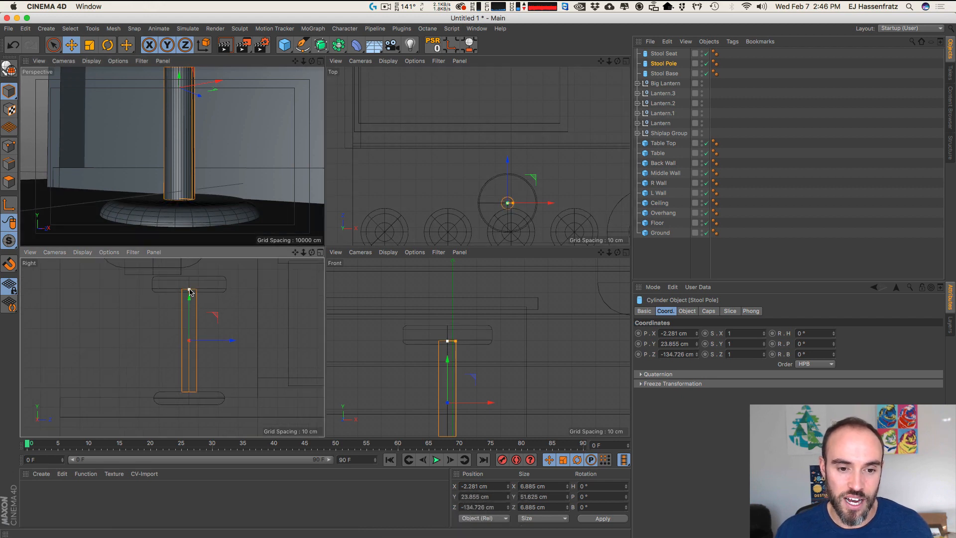
{"action": "key", "text": "2"}
{"action": "left_click_drag", "start_coordinate": [189, 392], "coordinate": [210, 388]}
{"action": "left_click_drag", "start_coordinate": [189, 298], "coordinate": [182, 325]}
{"action": "key", "text": "1"}
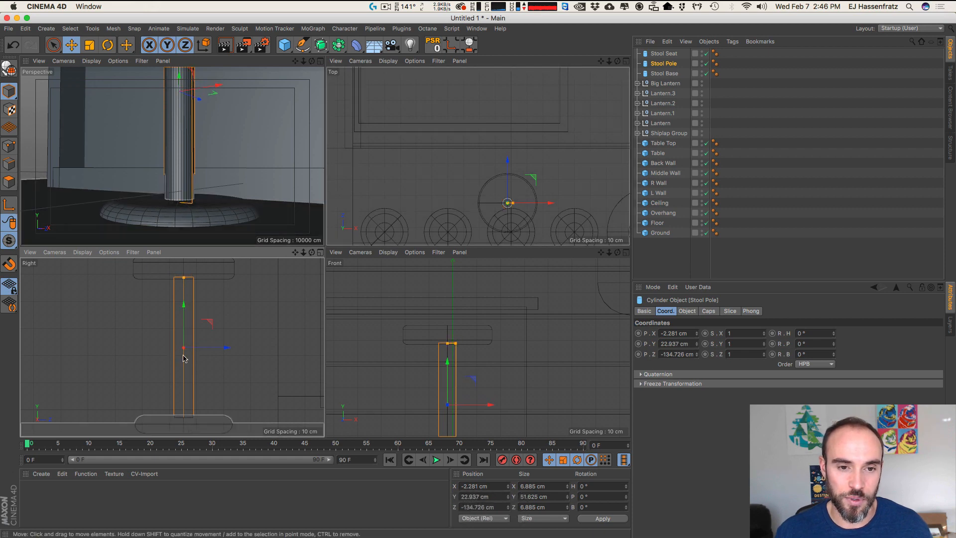
Step: Lower the Stool Seat onto the shortened pole, to about 49.3 cm in Y
{"action": "key", "text": "2"}
{"action": "left_click_drag", "start_coordinate": [167, 202], "coordinate": [230, 158]}
{"action": "key", "text": "3"}
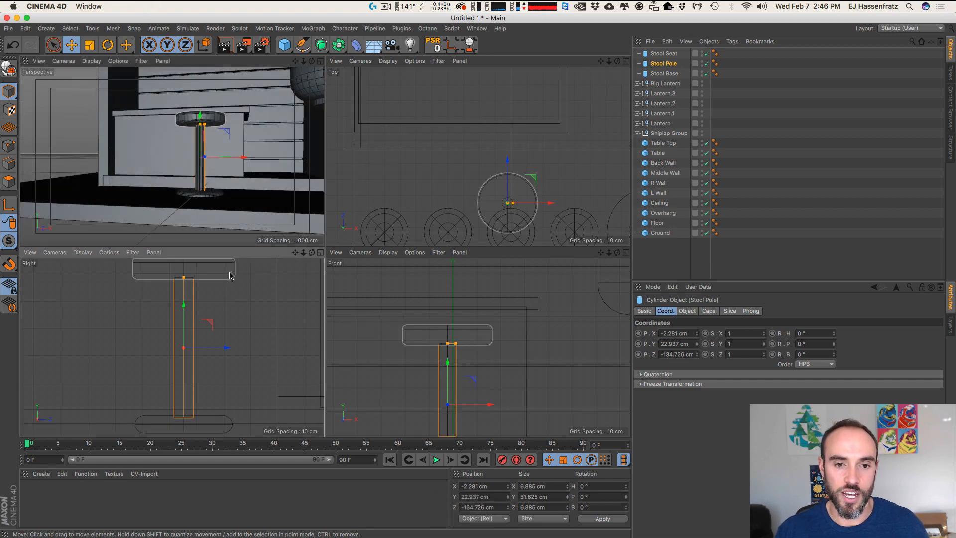
{"action": "left_click", "coordinate": [231, 275]}
{"action": "key", "text": "1"}
{"action": "left_click_drag", "start_coordinate": [183, 281], "coordinate": [196, 317]}
{"action": "left_click_drag", "start_coordinate": [197, 264], "coordinate": [196, 272]}
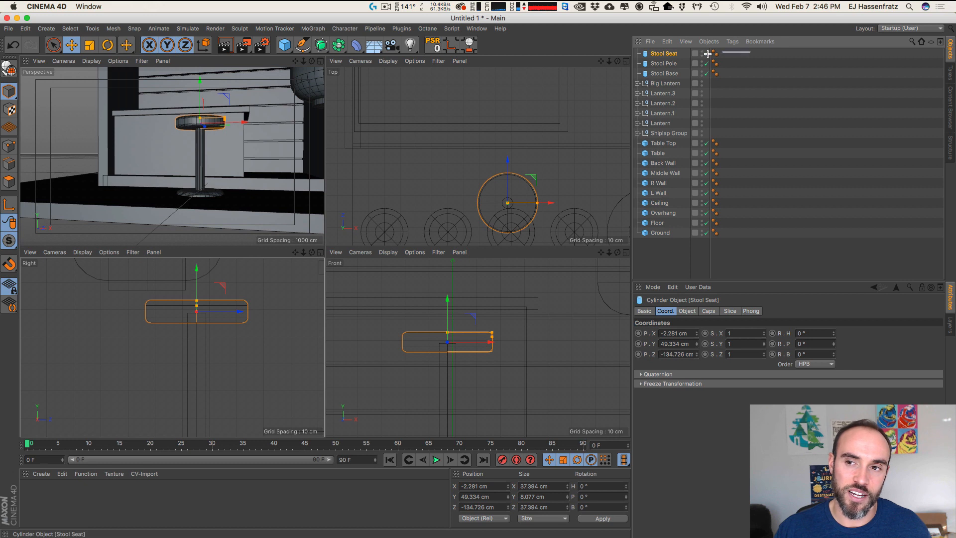
Step: Group the Stool Seat, Stool Pole and Stool Base together and name the group Stool Group
{"action": "left_click_drag", "start_coordinate": [707, 54], "coordinate": [647, 76]}
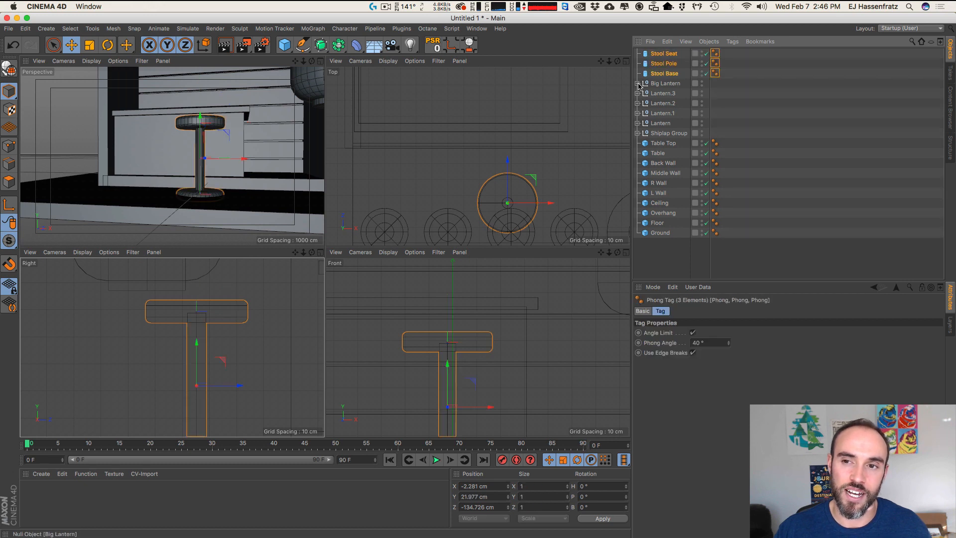
{"action": "right_click", "coordinate": [663, 58]}
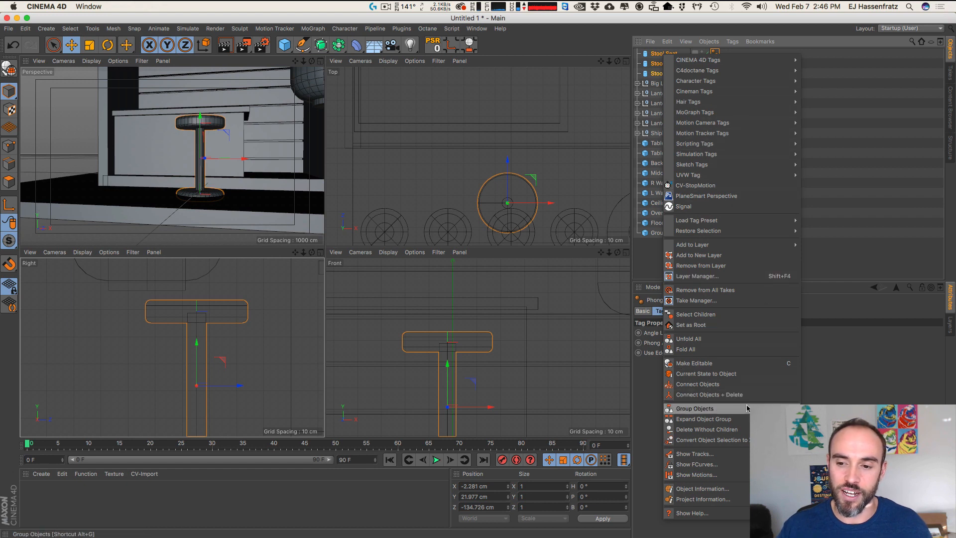
{"action": "left_click", "coordinate": [704, 409]}
{"action": "double_click", "coordinate": [654, 53]}
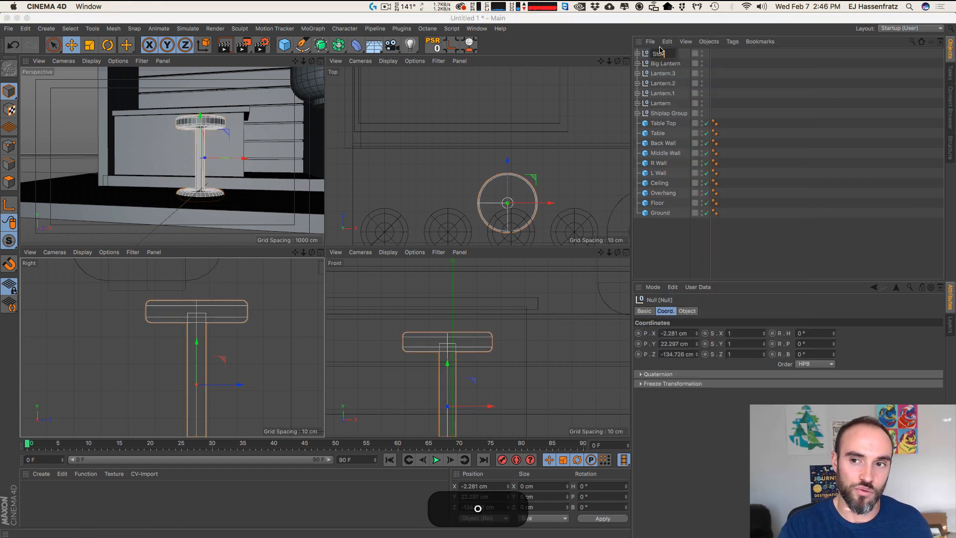
{"action": "type", "text": "Stool Group"}
{"action": "key", "text": "Return"}
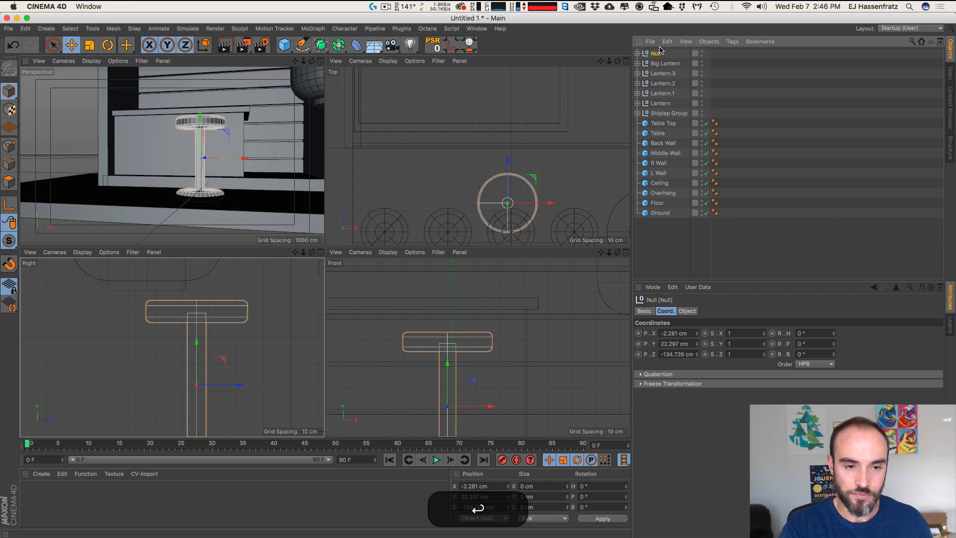
Step: Duplicate the Stool Group and offset the copy exactly 60 cm in negative X, beside the first stool
{"action": "key", "text": "3"}
{"action": "left_click_drag", "start_coordinate": [267, 173], "coordinate": [216, 201]}
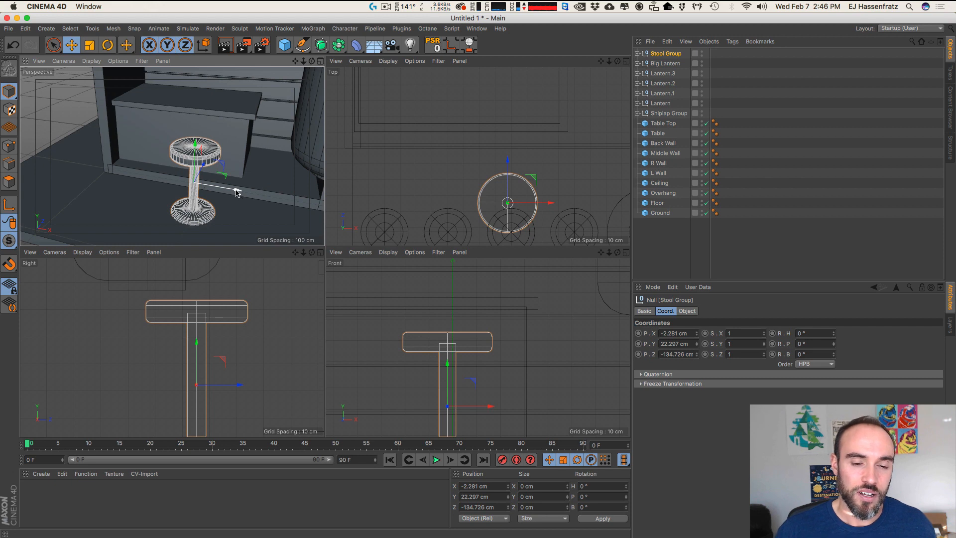
{"action": "key", "text": "super"}
{"action": "left_click_drag", "start_coordinate": [223, 193], "coordinate": [163, 189], "text": "super"}
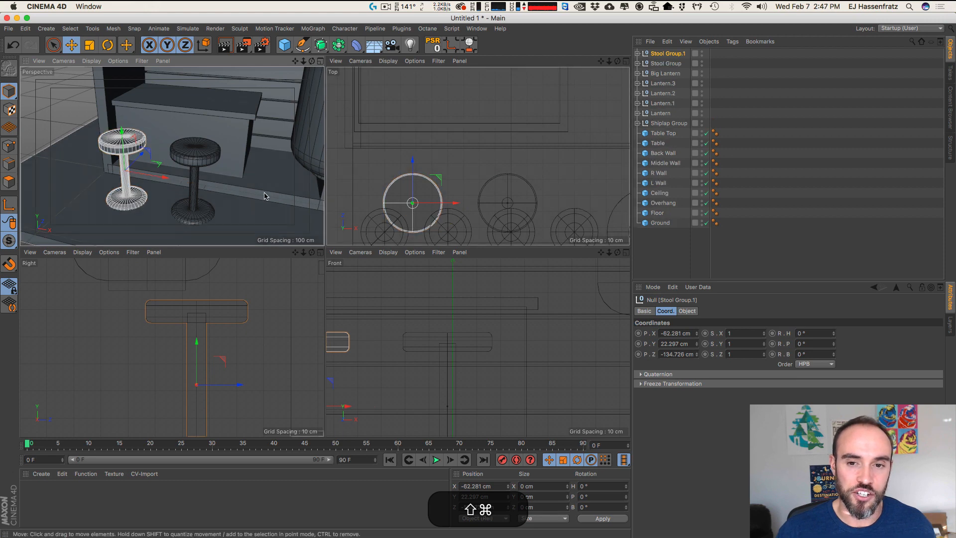
Step: Examine the two stools and the table from several angles against the whole market stall
{"action": "key", "text": "3"}
{"action": "left_click_drag", "start_coordinate": [249, 164], "coordinate": [157, 142]}
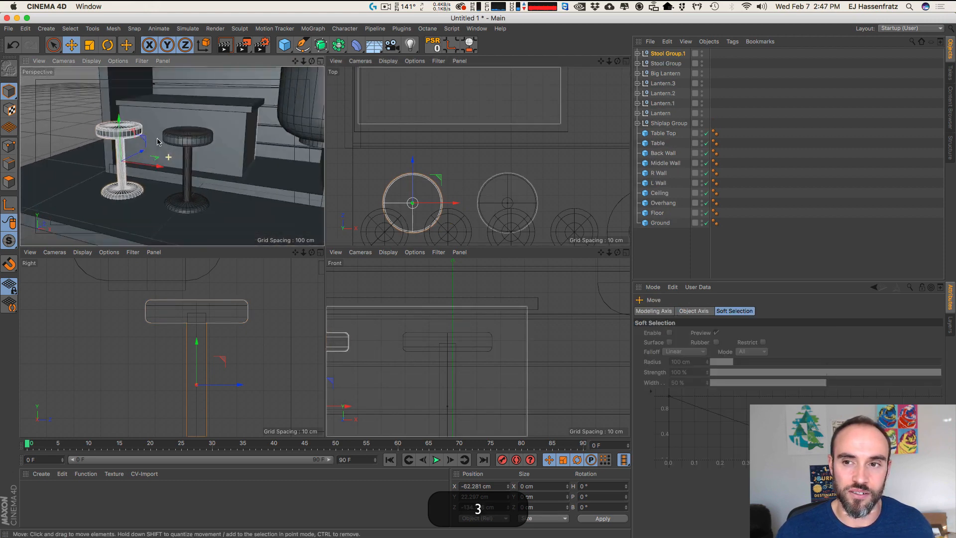
{"action": "left_click", "coordinate": [666, 55]}
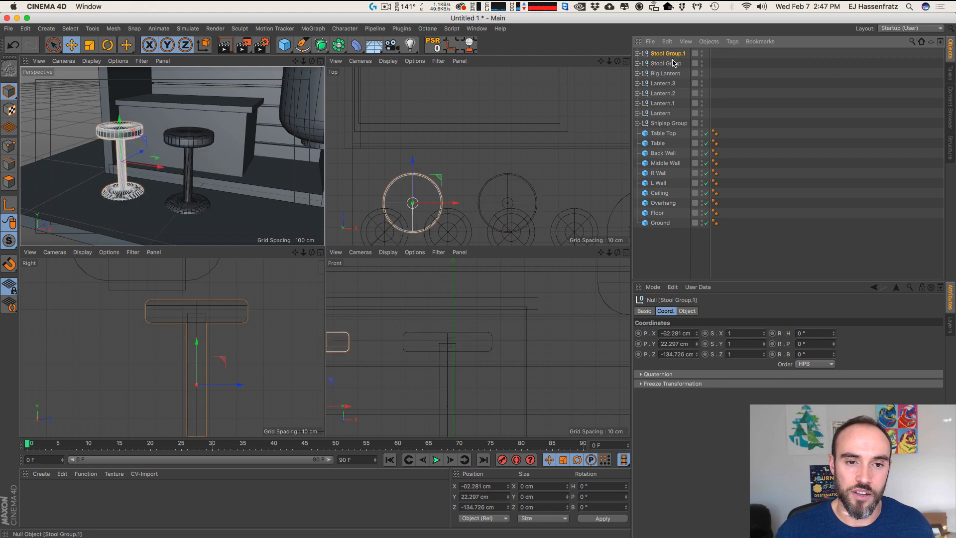
{"action": "key", "text": "3"}
{"action": "key", "text": "1"}
{"action": "left_click_drag", "start_coordinate": [164, 159], "coordinate": [196, 160]}
{"action": "key", "text": "3"}
{"action": "key", "text": "2"}
{"action": "key", "text": "1"}
{"action": "key", "text": "3"}
{"action": "left_click", "coordinate": [188, 190]}
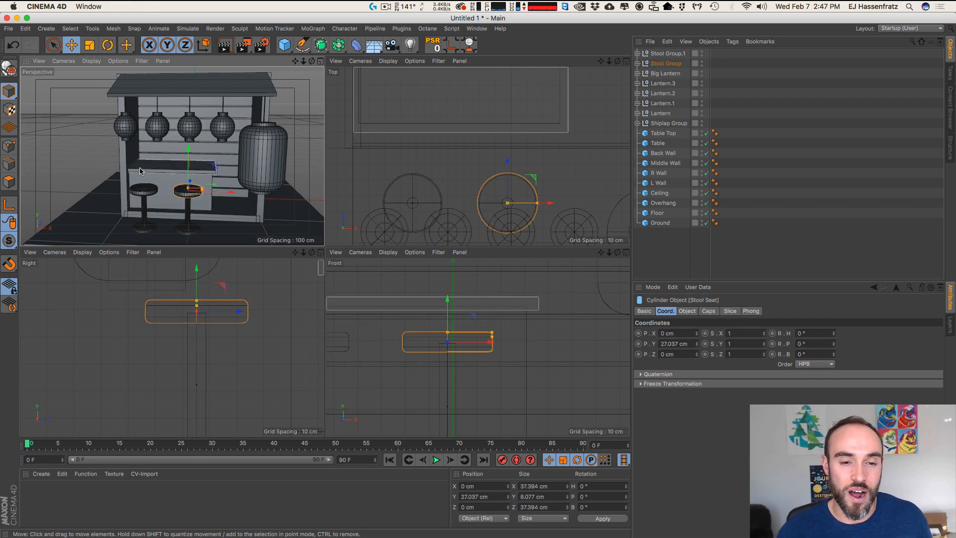
{"action": "left_click", "coordinate": [140, 171]}
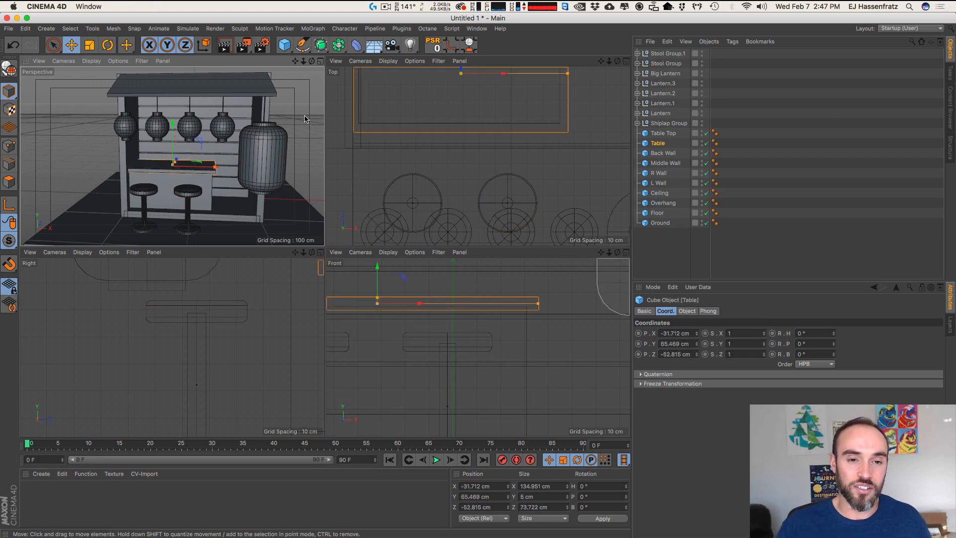
{"action": "key", "text": "2"}
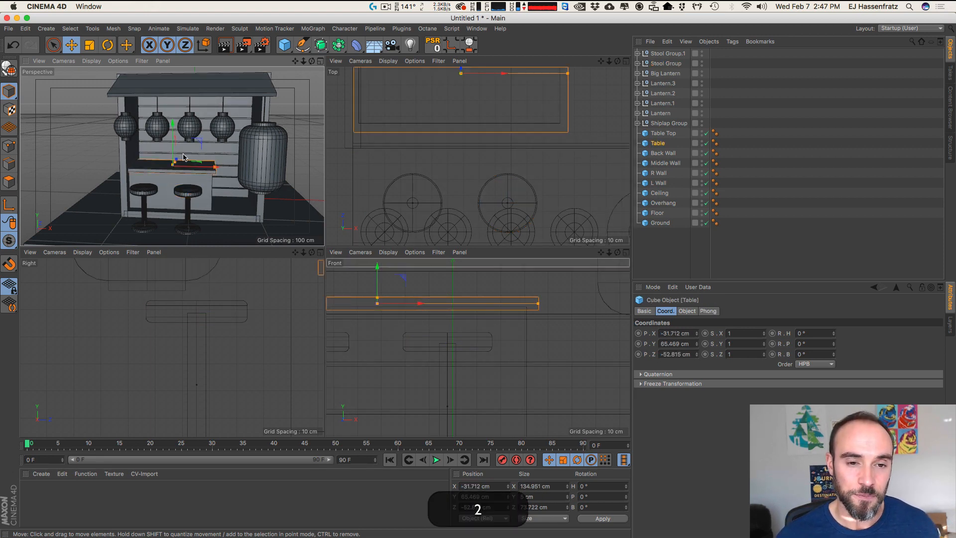
{"action": "left_click_drag", "start_coordinate": [180, 159], "coordinate": [194, 177]}
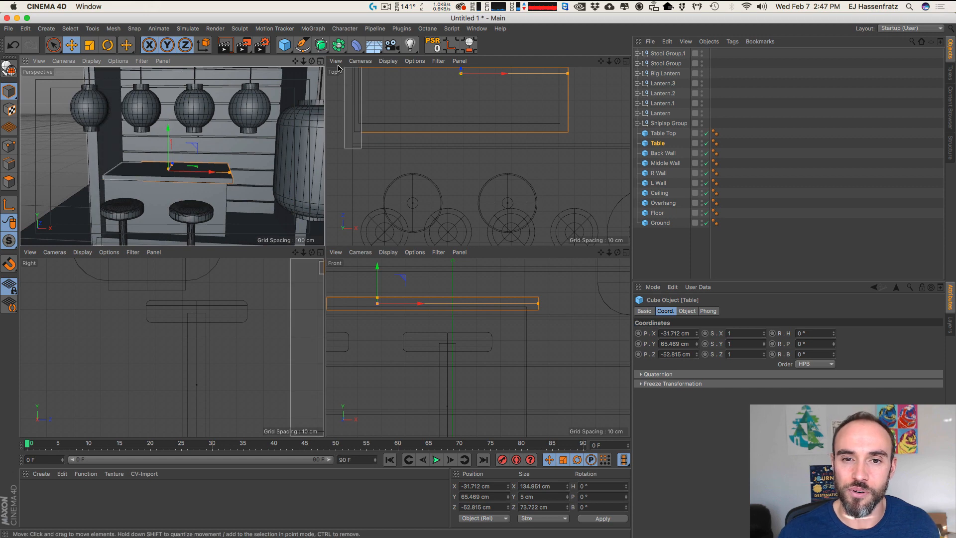
Step: Add a Sphere and move it in front of the stall, to about -126 cm in Z
{"action": "left_click", "coordinate": [282, 45]}
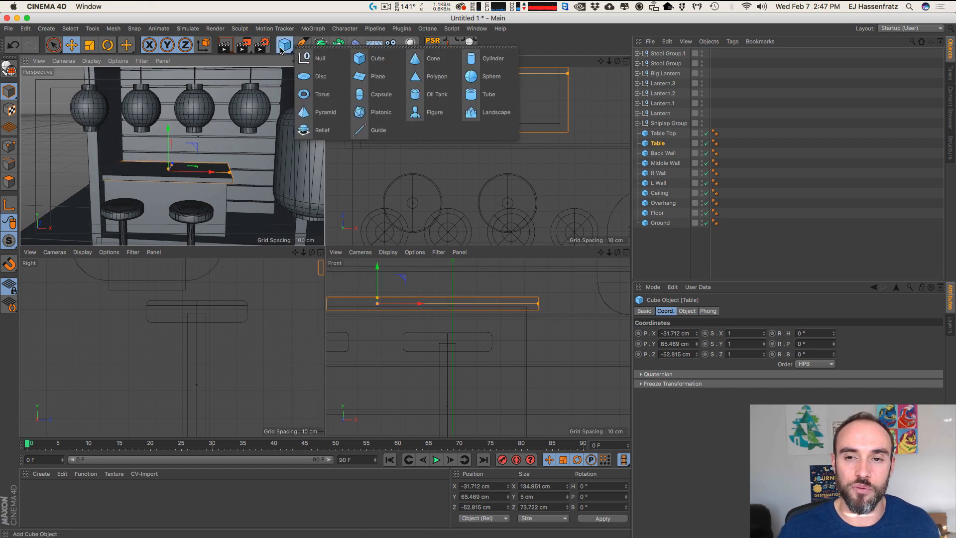
{"action": "left_click", "coordinate": [486, 76]}
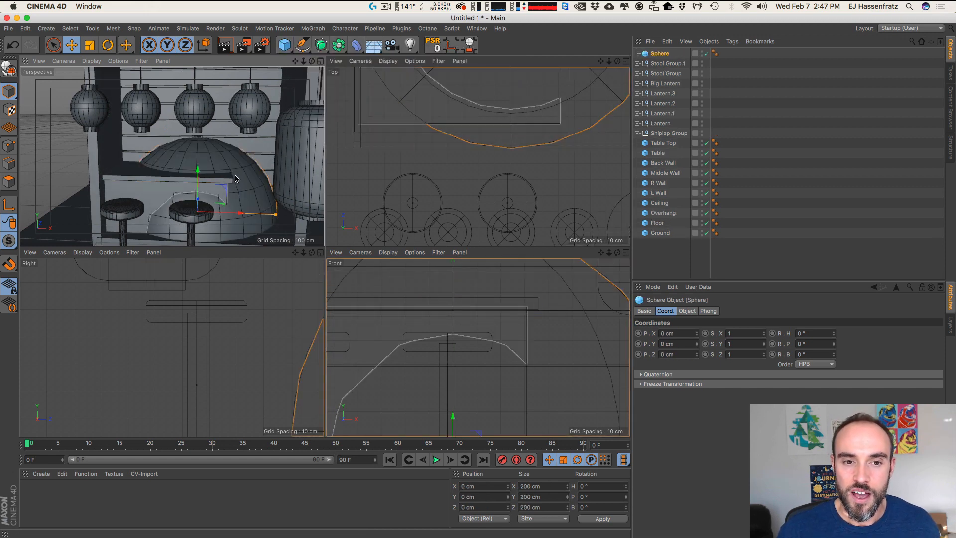
{"action": "key", "text": "2"}
{"action": "left_click_drag", "start_coordinate": [462, 154], "coordinate": [356, 178]}
{"action": "key", "text": "1"}
{"action": "left_click_drag", "start_coordinate": [430, 112], "coordinate": [418, 159]}
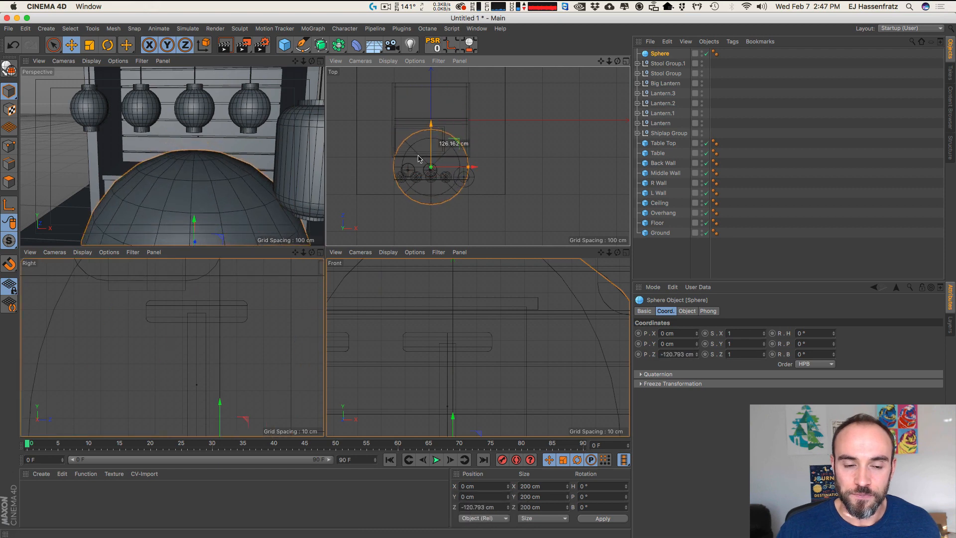
{"action": "key", "text": "1"}
{"action": "left_click_drag", "start_coordinate": [206, 177], "coordinate": [169, 185]}
{"action": "key", "text": "2"}
{"action": "key", "text": "3"}
{"action": "left_click_drag", "start_coordinate": [199, 185], "coordinate": [149, 184]}
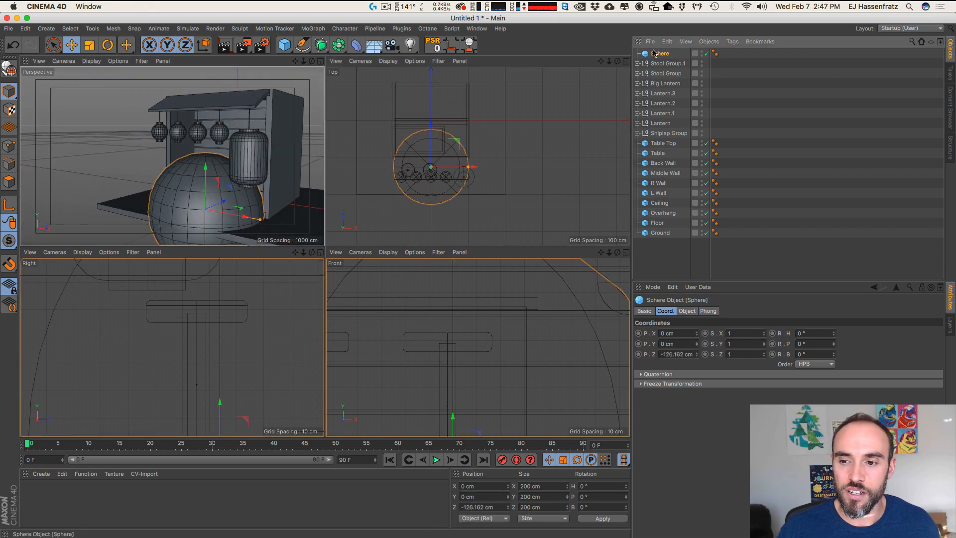
Step: Change the sphere's type to Hemisphere
{"action": "left_click", "coordinate": [687, 310]}
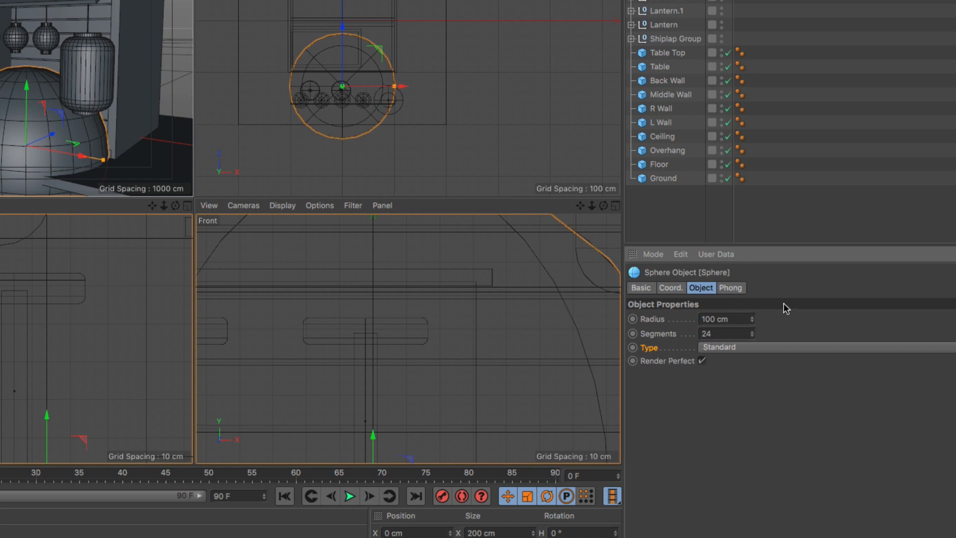
{"action": "left_click", "coordinate": [761, 355]}
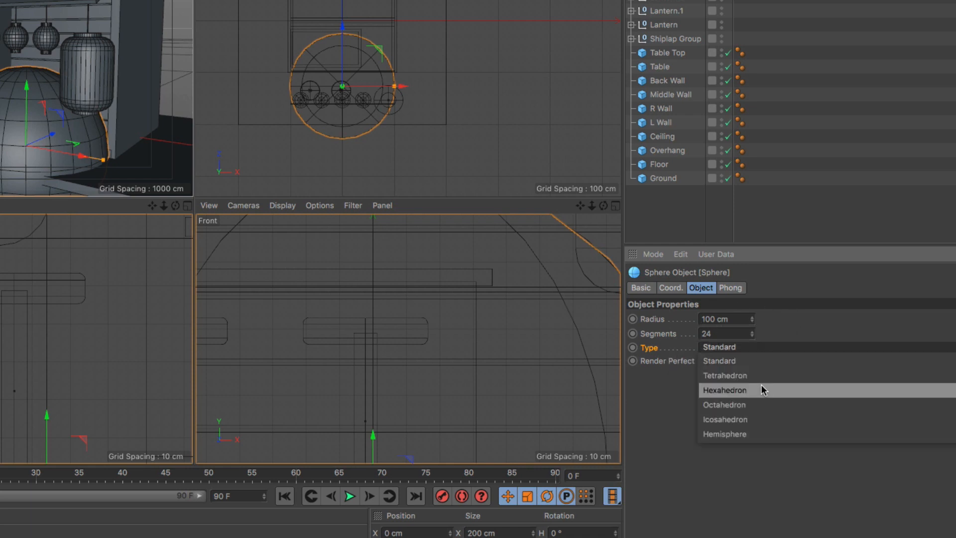
{"action": "left_click", "coordinate": [764, 389]}
{"action": "left_click", "coordinate": [764, 351]}
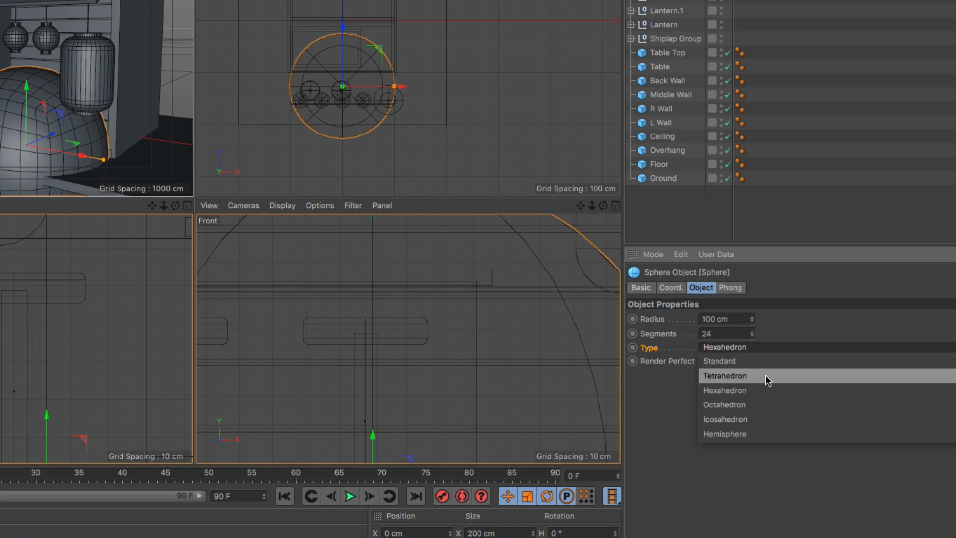
{"action": "left_click", "coordinate": [769, 434]}
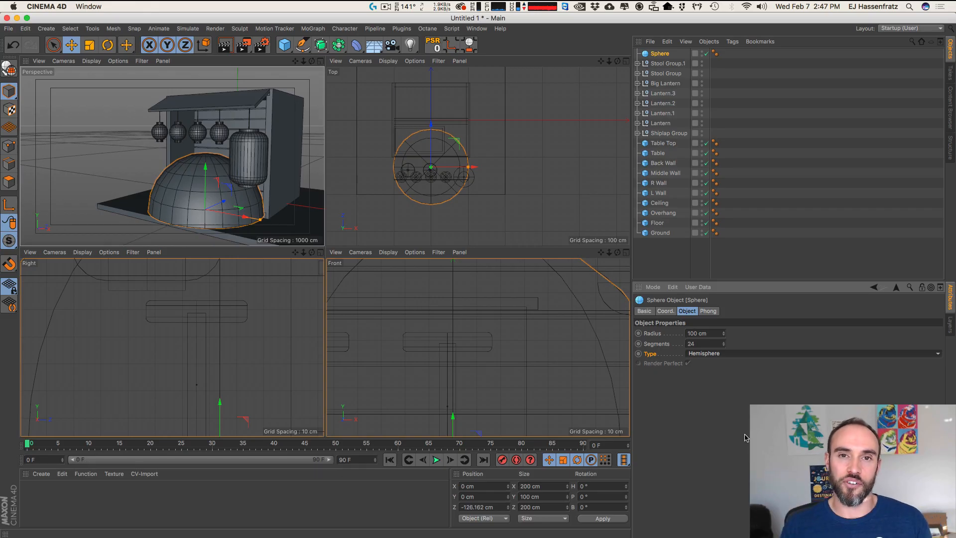
Step: Shrink the hemisphere to a radius of about 22 cm and place it on the table top, centred at X 0
{"action": "left_click_drag", "start_coordinate": [259, 219], "coordinate": [215, 214]}
{"action": "key", "text": "2"}
{"action": "key", "text": "1"}
{"action": "left_click_drag", "start_coordinate": [197, 339], "coordinate": [258, 271]}
{"action": "key", "text": "2"}
{"action": "left_click_drag", "start_coordinate": [219, 162], "coordinate": [232, 187]}
{"action": "key", "text": "3"}
{"action": "key", "text": "1"}
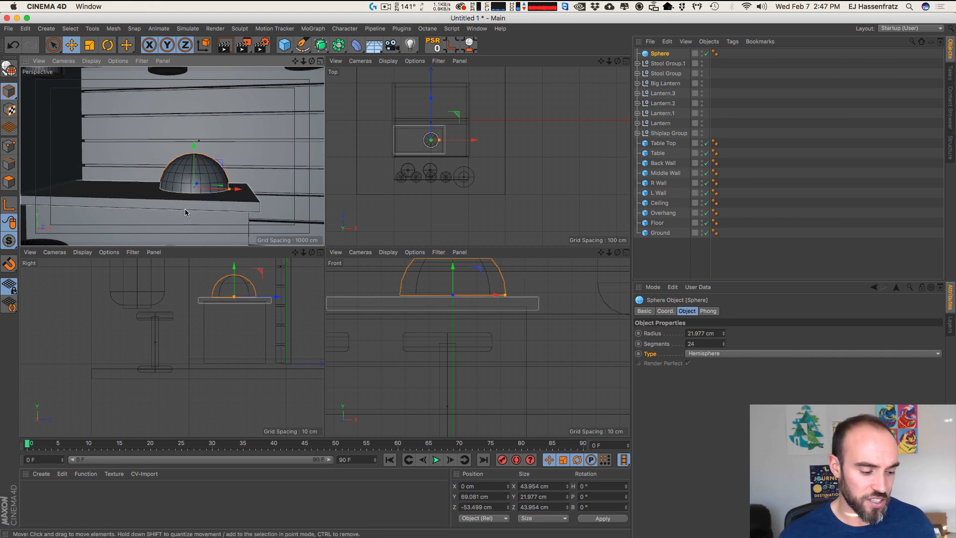
Step: Turn the hemisphere upside down by rotating its bank angle to 180°
{"action": "key", "text": "r"}
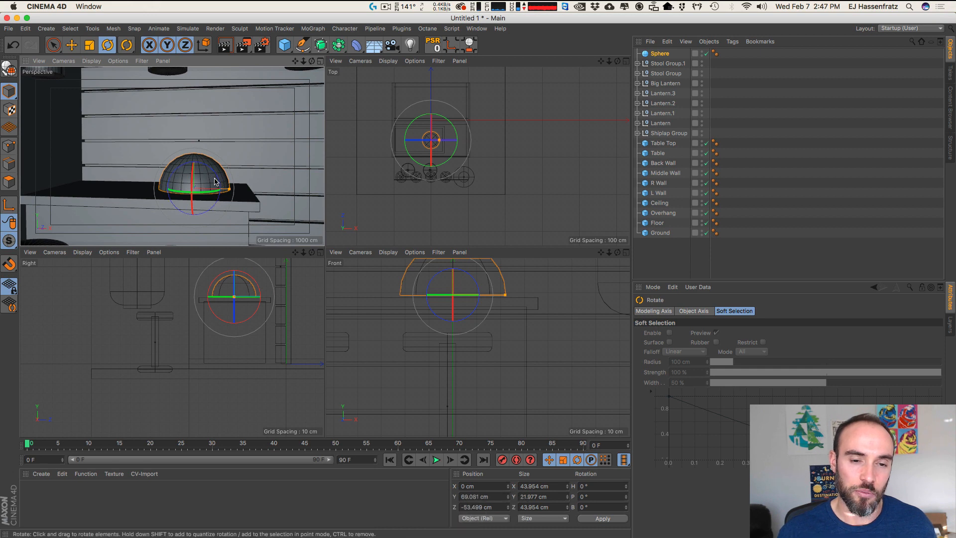
{"action": "key", "text": "3"}
{"action": "left_click_drag", "start_coordinate": [211, 173], "coordinate": [189, 207]}
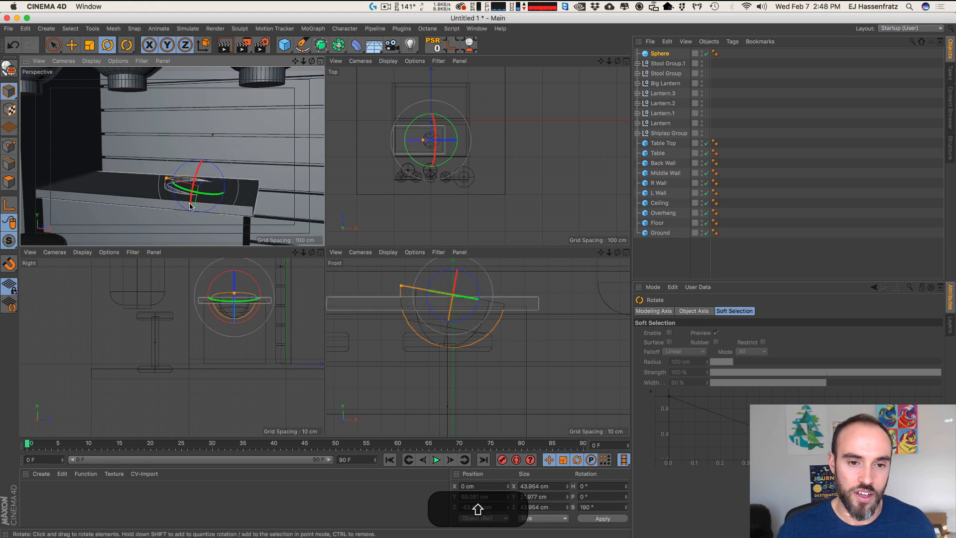
Step: Undo the tilted rotation and turn the hemisphere upside down with a bank angle of exactly 180°
{"action": "key", "text": "super+z"}
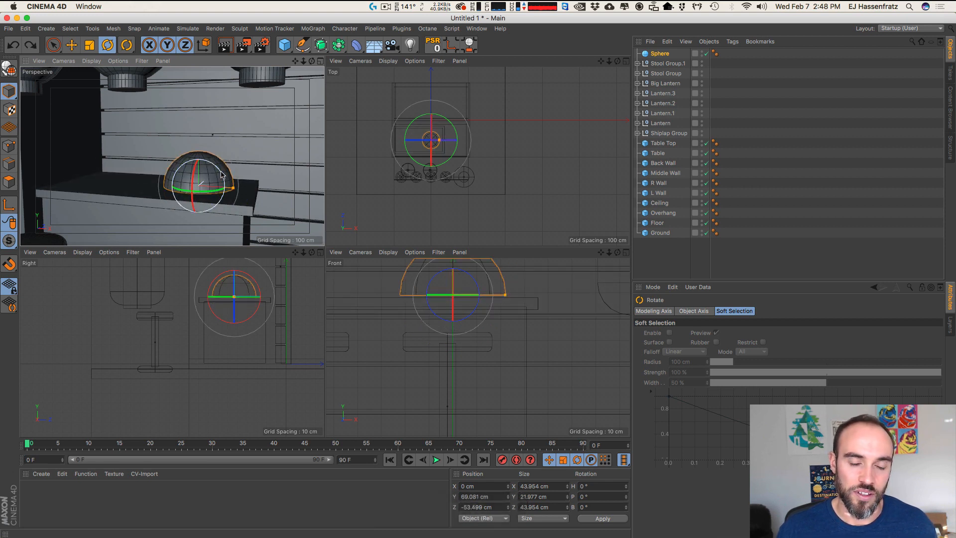
{"action": "left_click_drag", "start_coordinate": [223, 175], "coordinate": [199, 187]}
{"action": "key", "text": "e"}
{"action": "left_click", "coordinate": [584, 507]}
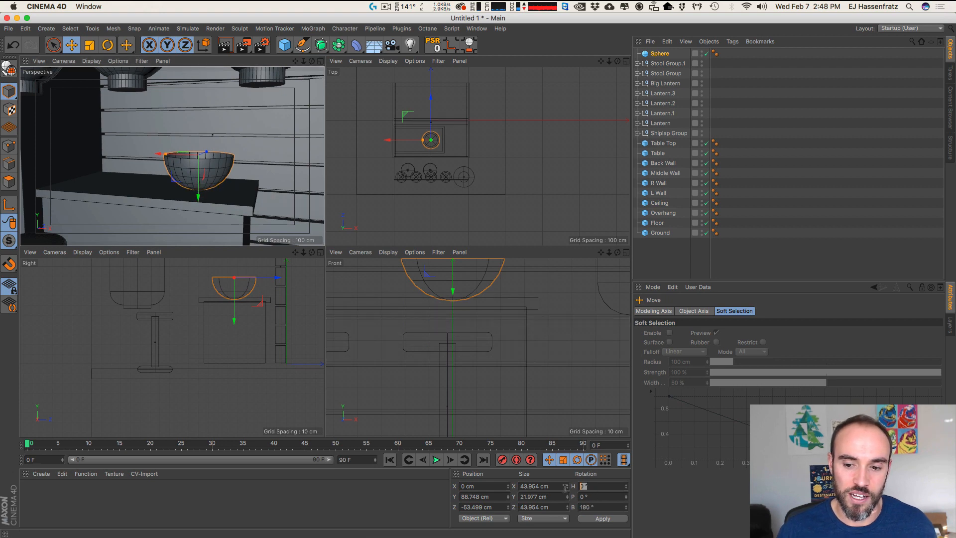
{"action": "left_click", "coordinate": [609, 507]}
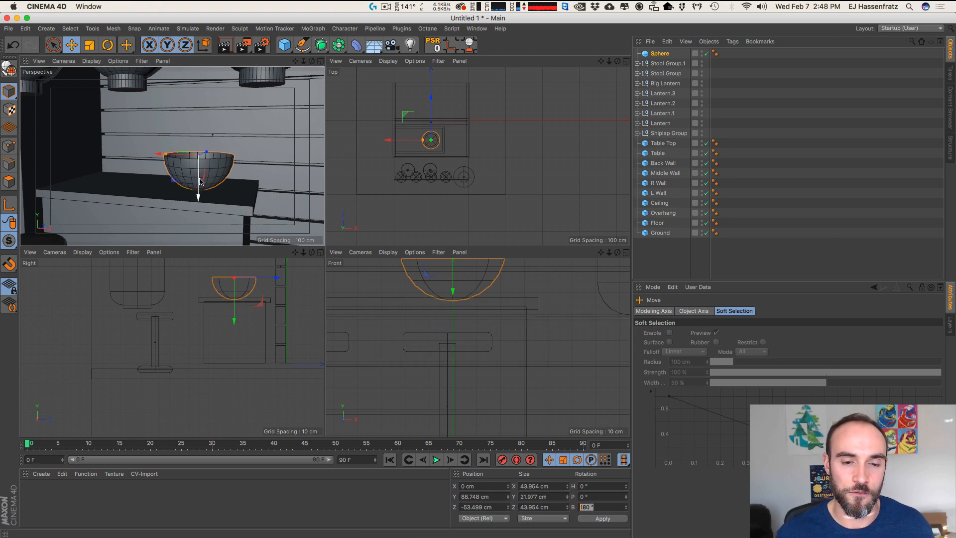
Step: Shrink the upturned hemisphere to a radius of about 14 cm and adjust its height to about 82 cm in Y
{"action": "key", "text": "3"}
{"action": "left_click_drag", "start_coordinate": [185, 158], "coordinate": [200, 183]}
{"action": "key", "text": "2"}
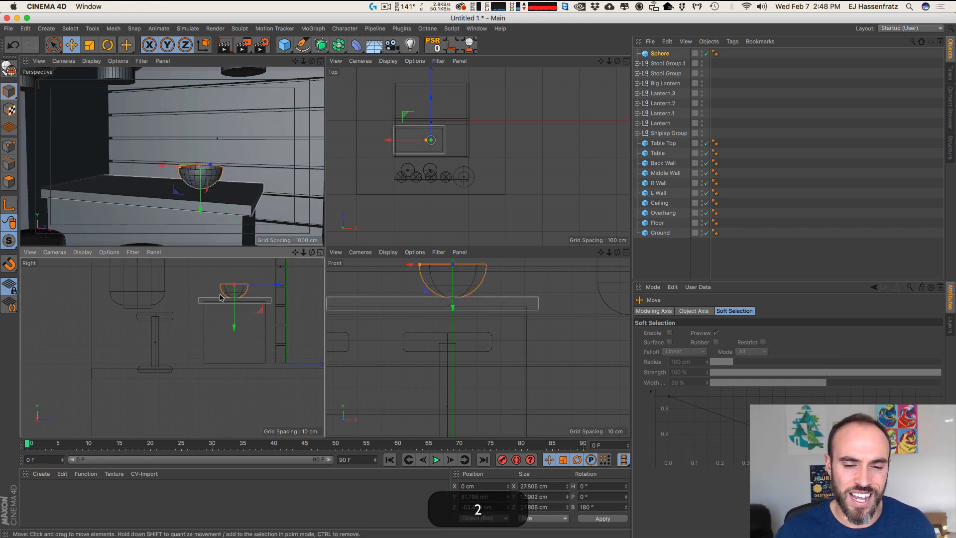
{"action": "key", "text": "1"}
{"action": "left_click_drag", "start_coordinate": [223, 299], "coordinate": [209, 339]}
{"action": "key", "text": "2"}
{"action": "left_click_drag", "start_coordinate": [196, 344], "coordinate": [214, 346]}
{"action": "left_click_drag", "start_coordinate": [184, 314], "coordinate": [184, 313]}
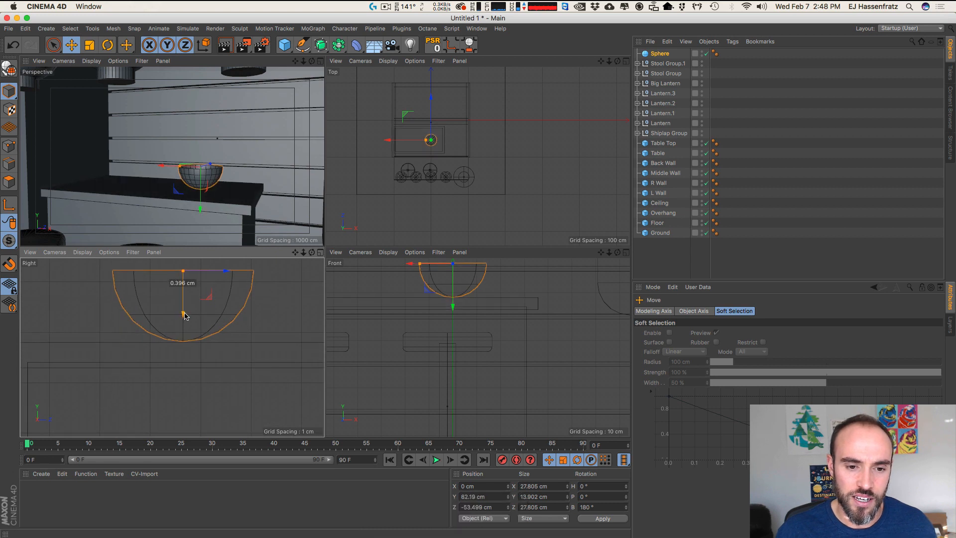
Step: Flatten the hemisphere to a Y scale of 0.9 and lower it onto the table surface, at about 80.5 cm in Y
{"action": "left_click", "coordinate": [660, 54]}
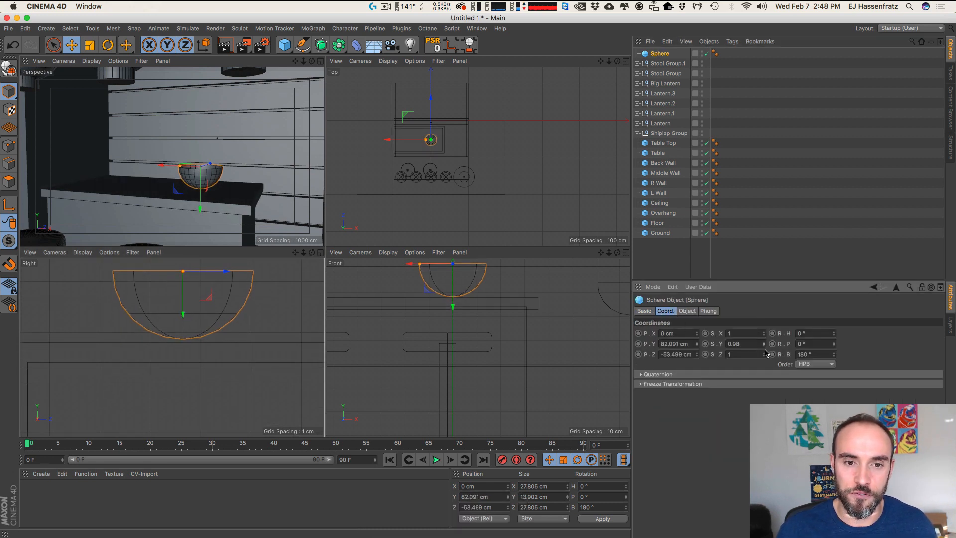
{"action": "left_click_drag", "start_coordinate": [766, 352], "coordinate": [767, 357]}
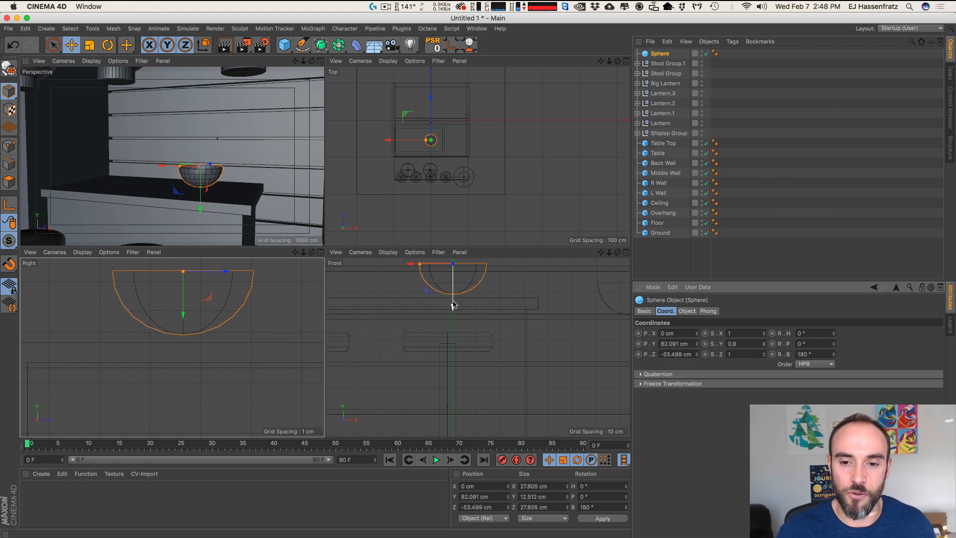
{"action": "left_click_drag", "start_coordinate": [453, 306], "coordinate": [411, 308]}
{"action": "left_click_drag", "start_coordinate": [214, 329], "coordinate": [181, 336]}
{"action": "left_click", "coordinate": [159, 373]}
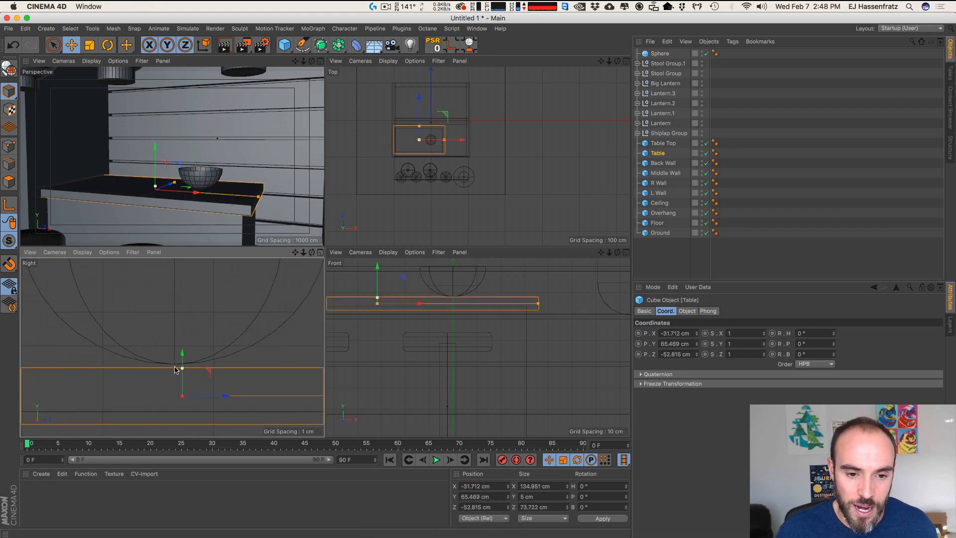
{"action": "left_click", "coordinate": [197, 362]}
{"action": "left_click_drag", "start_coordinate": [189, 335], "coordinate": [195, 337]}
Step: Rename the Sphere object as Bowl
{"action": "key", "text": "2"}
{"action": "left_click_drag", "start_coordinate": [226, 172], "coordinate": [286, 142]}
{"action": "key", "text": "3"}
{"action": "double_click", "coordinate": [659, 53]}
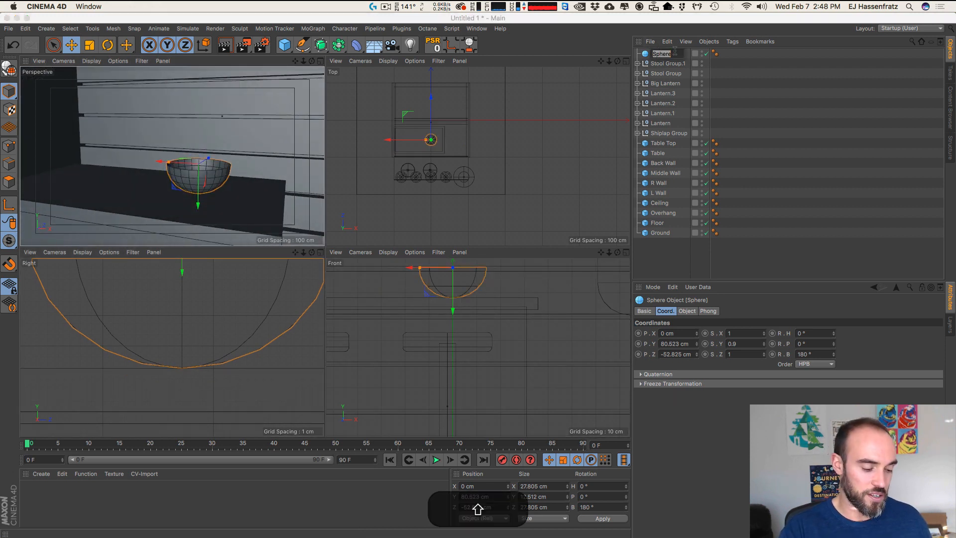
{"action": "type", "text": "Bowl"}
{"action": "key", "text": "Return"}
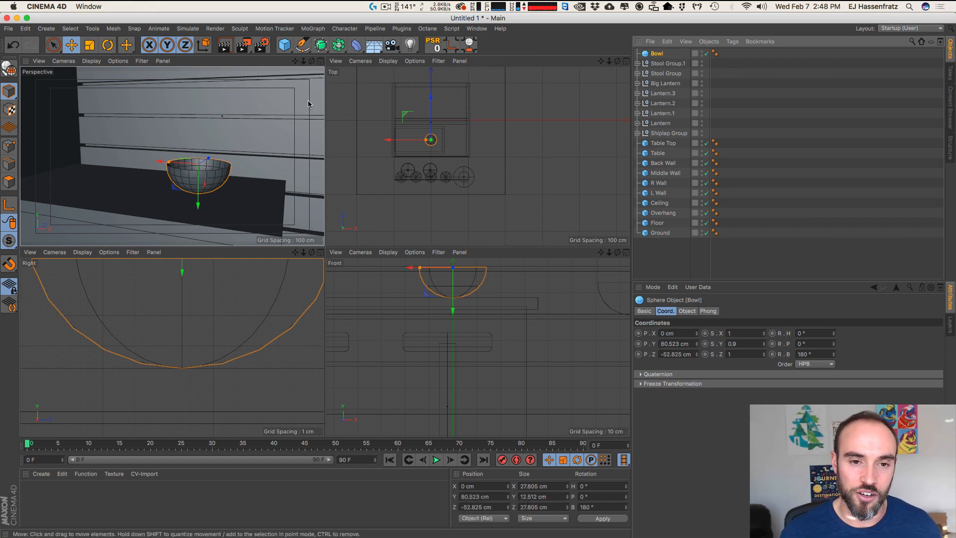
Step: Add a Disc, shrink it to about 27 cm across and place it at the bowl, about 76.3 cm in Y
{"action": "left_click", "coordinate": [286, 50]}
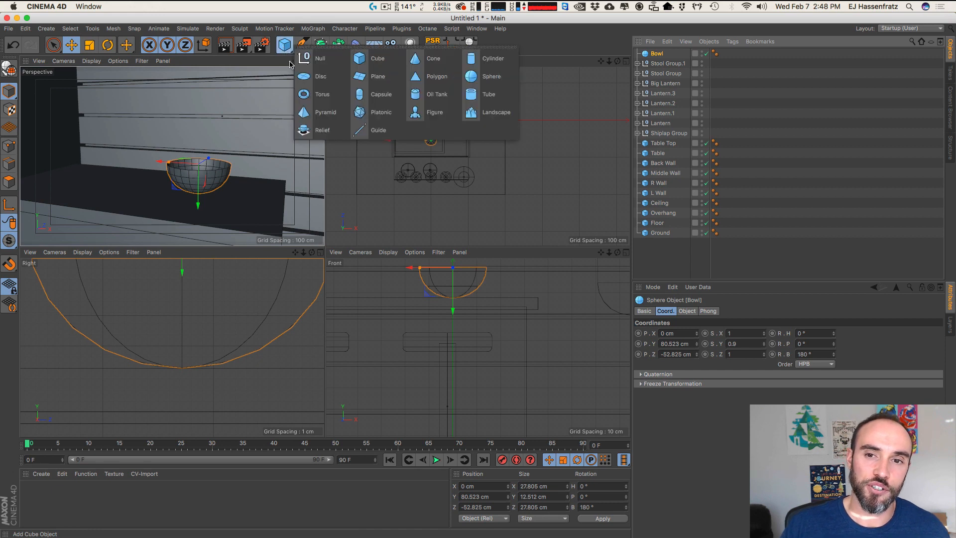
{"action": "left_click", "coordinate": [321, 78]}
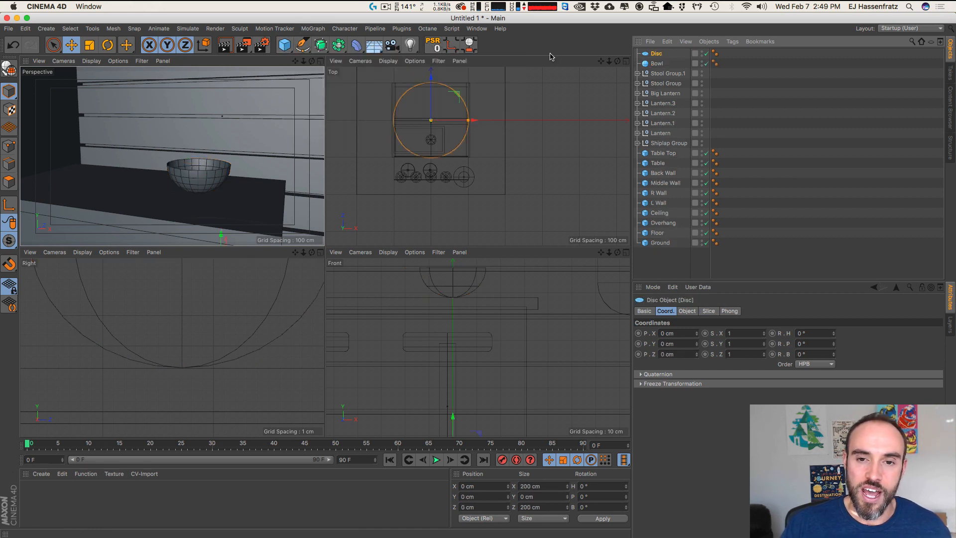
{"action": "left_click_drag", "start_coordinate": [432, 95], "coordinate": [435, 116]}
{"action": "key", "text": "2"}
{"action": "left_click_drag", "start_coordinate": [470, 368], "coordinate": [462, 289]}
{"action": "left_click_drag", "start_coordinate": [575, 322], "coordinate": [474, 336]}
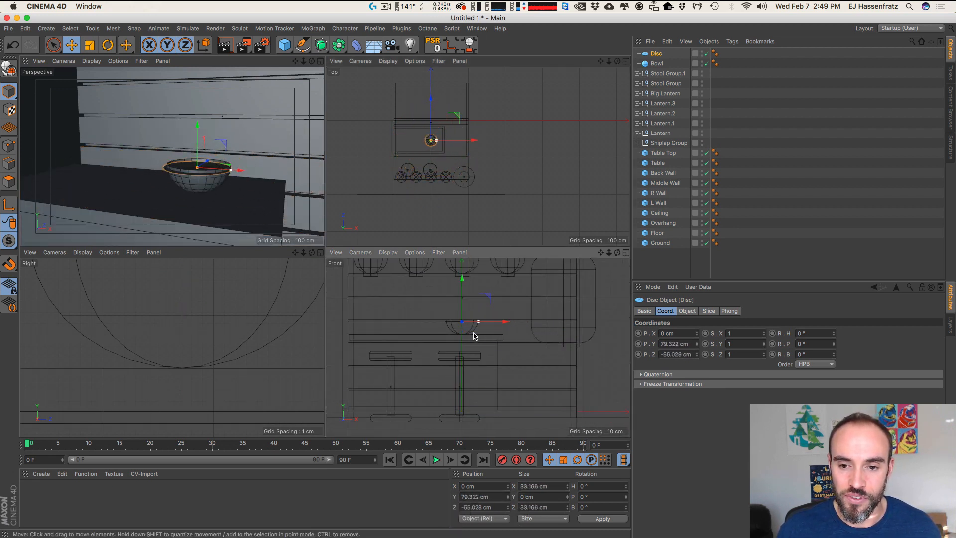
{"action": "left_click_drag", "start_coordinate": [462, 304], "coordinate": [462, 307]}
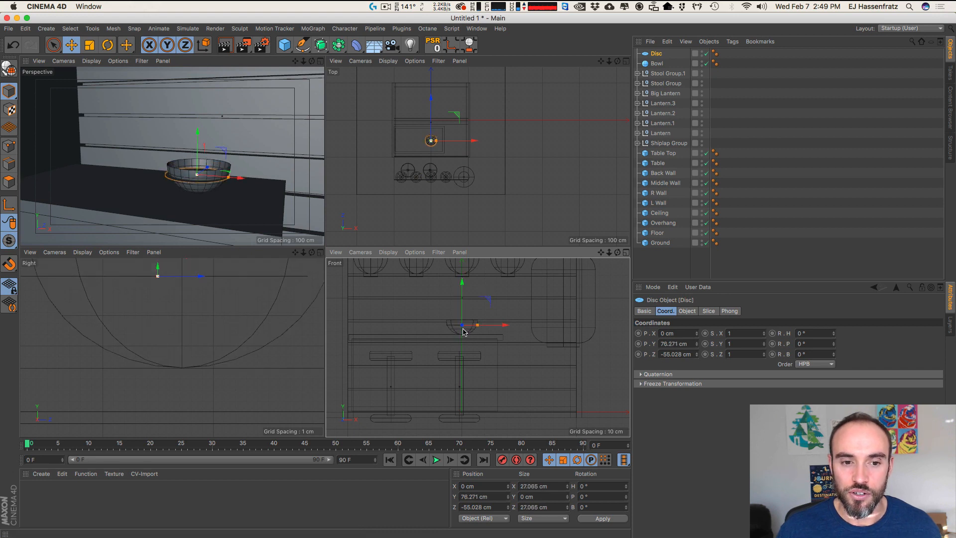
Step: Centre the disc on the bowl by nesting it under Bowl, zeroing its position and taking it back out of the hierarchy
{"action": "key", "text": "2"}
{"action": "left_click_drag", "start_coordinate": [438, 138], "coordinate": [503, 133]}
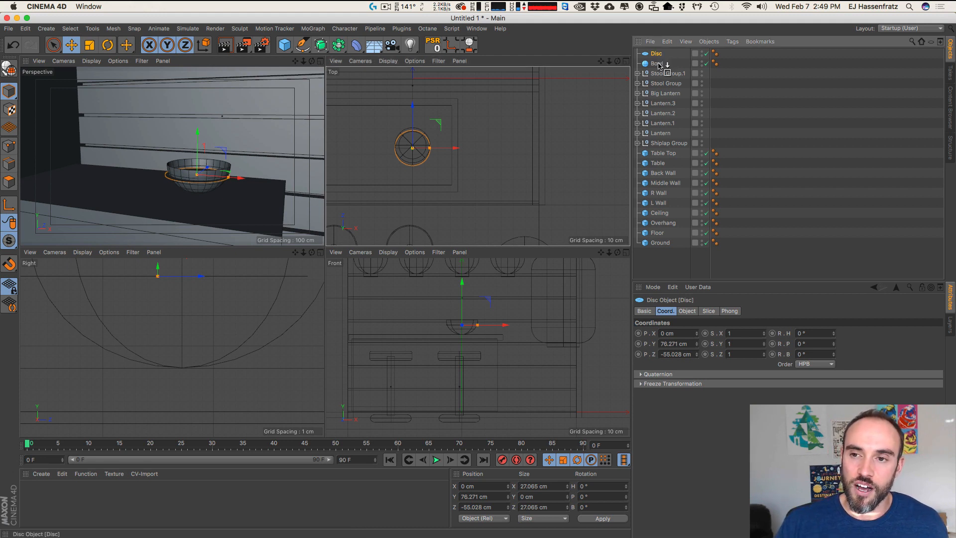
{"action": "left_click", "coordinate": [692, 343]}
{"action": "type", "text": "0"}
{"action": "key", "text": "Tab"}
{"action": "type", "text": "0"}
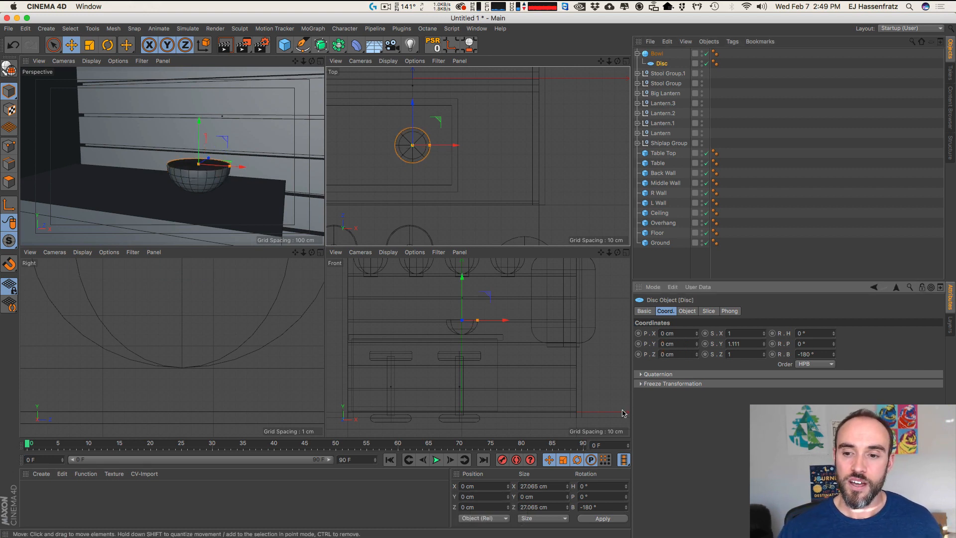
{"action": "left_click_drag", "start_coordinate": [662, 63], "coordinate": [661, 57]}
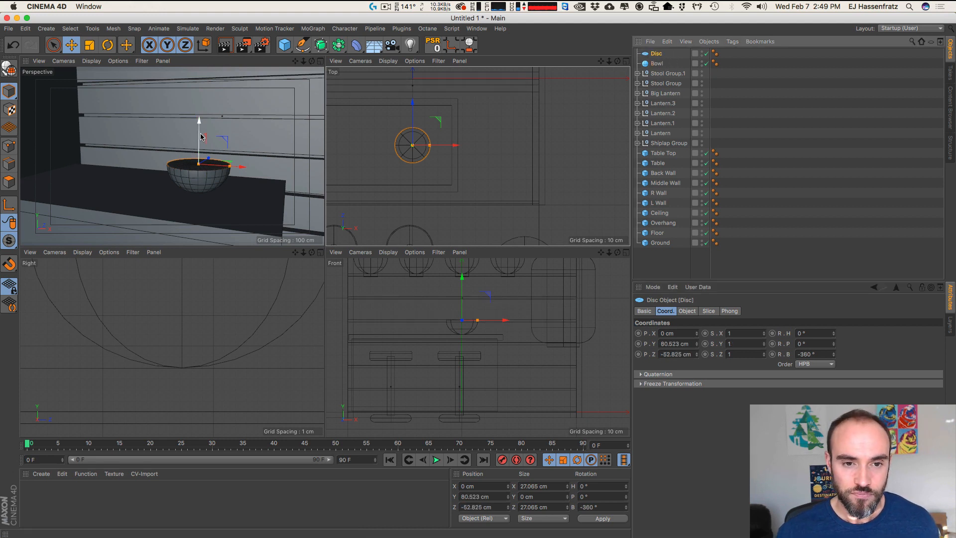
Step: Lower the disc inside the bowl to about 76.8 cm in Y and shrink it to about 25.9 cm across
{"action": "left_click_drag", "start_coordinate": [200, 153], "coordinate": [196, 210]}
{"action": "key", "text": "2"}
{"action": "key", "text": "2"}
{"action": "key", "text": "3"}
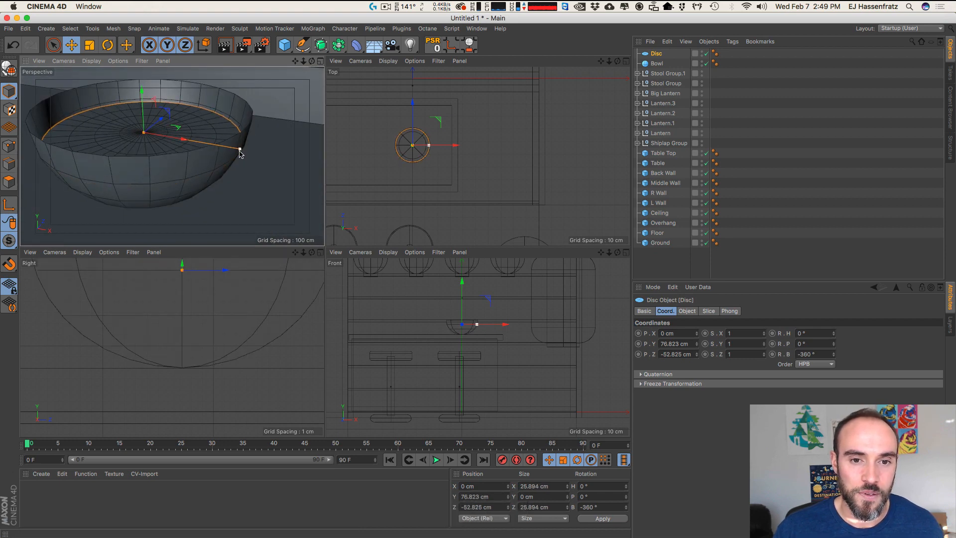
Step: Rename the Disc object inside the bowl as Broth
{"action": "key", "text": "2"}
{"action": "key", "text": "3"}
{"action": "left_click_drag", "start_coordinate": [185, 164], "coordinate": [169, 145]}
{"action": "key", "text": "1"}
{"action": "left_click_drag", "start_coordinate": [169, 165], "coordinate": [172, 151]}
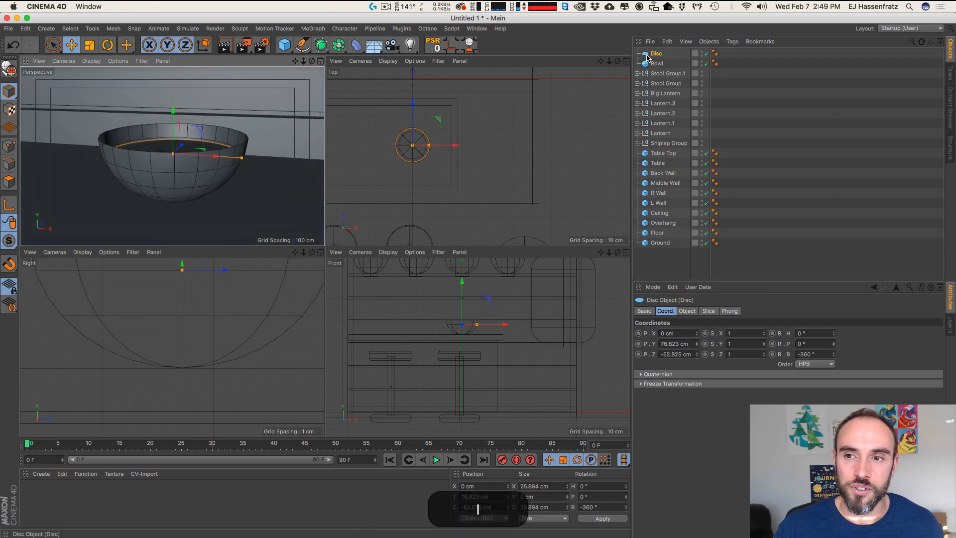
{"action": "key", "text": "shift+b"}
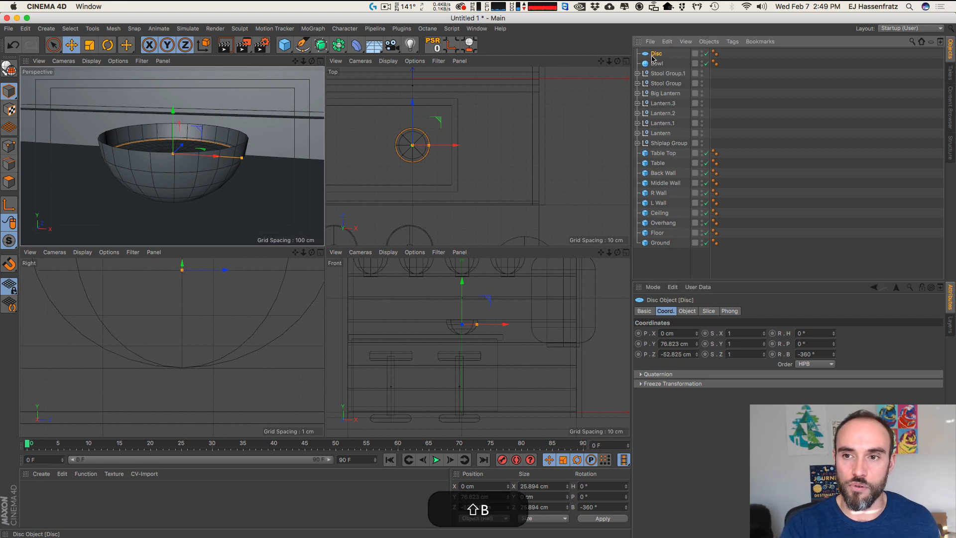
{"action": "double_click", "coordinate": [674, 54]}
{"action": "type", "text": "B"}
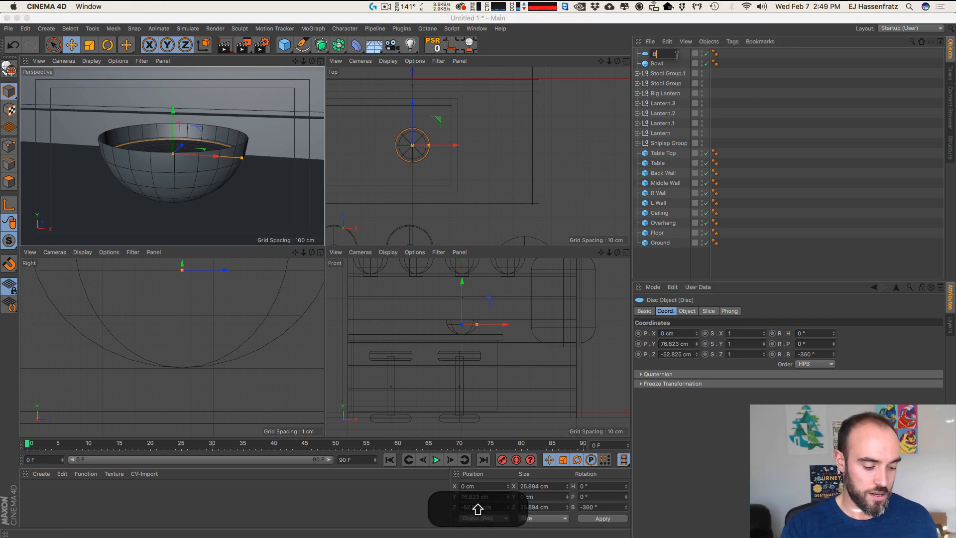
{"action": "type", "text": "roth"}
{"action": "key", "text": "Return"}
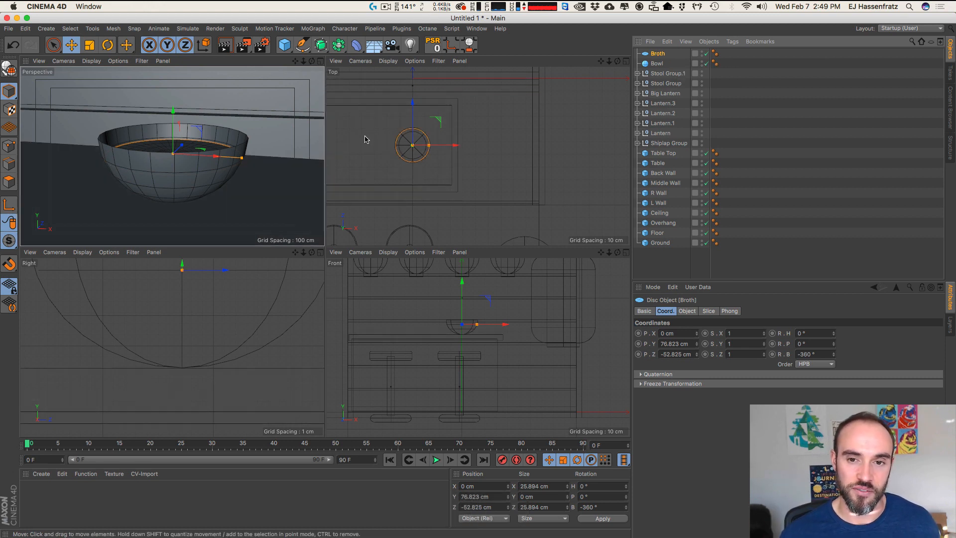
Step: Add a Cone and move it under the bowl, to about 2.3 cm in X, 4.6 cm in Y and -62.2 cm in Z
{"action": "key", "text": "2"}
{"action": "key", "text": "1"}
{"action": "left_click_drag", "start_coordinate": [194, 160], "coordinate": [179, 187]}
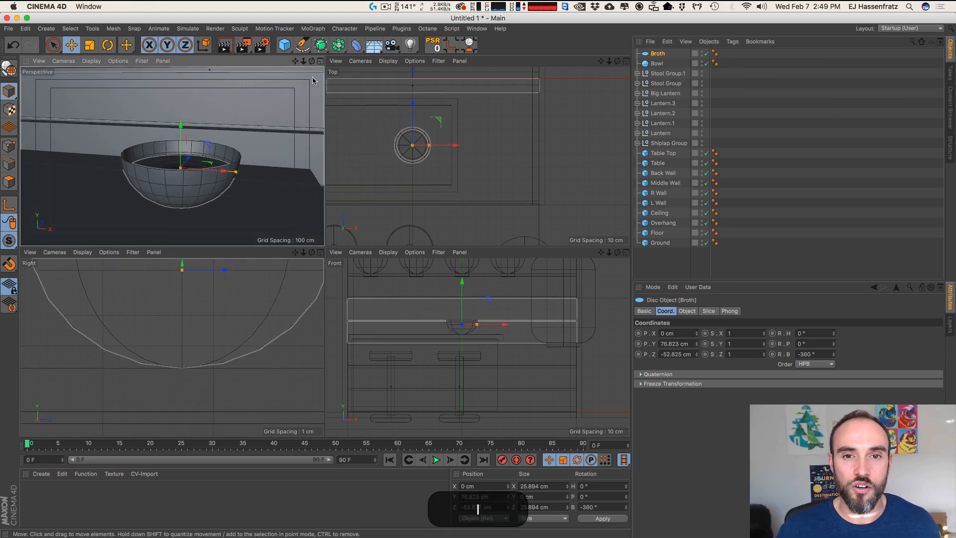
{"action": "left_click", "coordinate": [284, 45]}
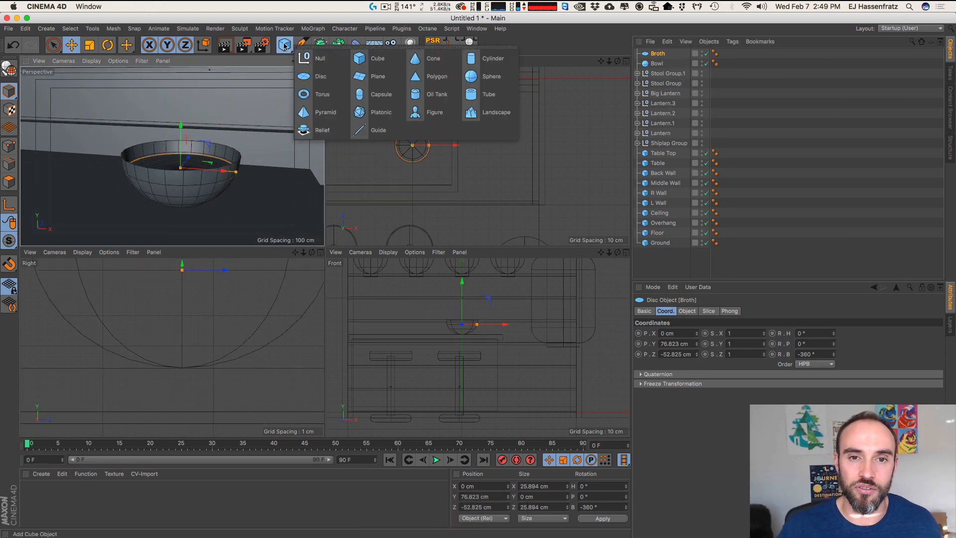
{"action": "left_click", "coordinate": [447, 63]}
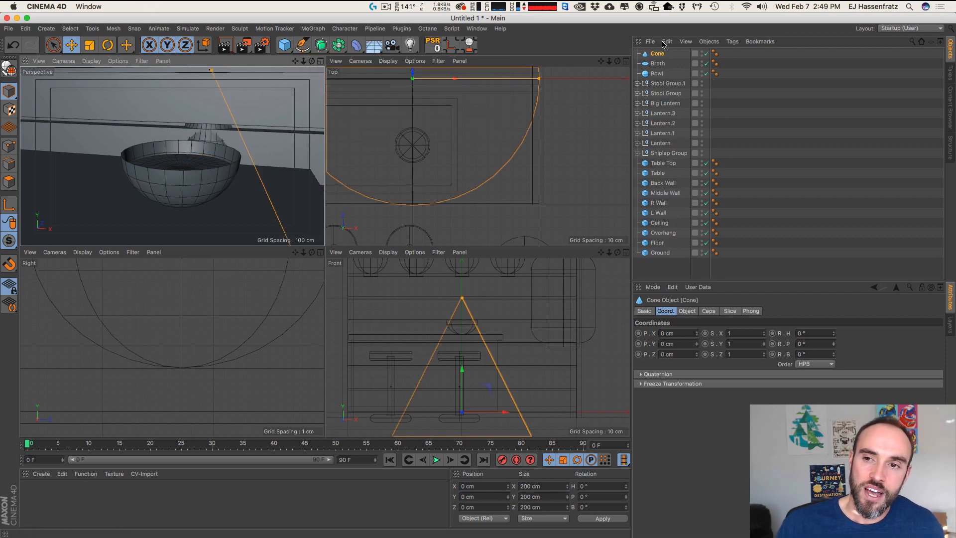
{"action": "key", "text": "2"}
{"action": "left_click_drag", "start_coordinate": [269, 138], "coordinate": [431, 190]}
{"action": "left_click_drag", "start_coordinate": [236, 220], "coordinate": [253, 159]}
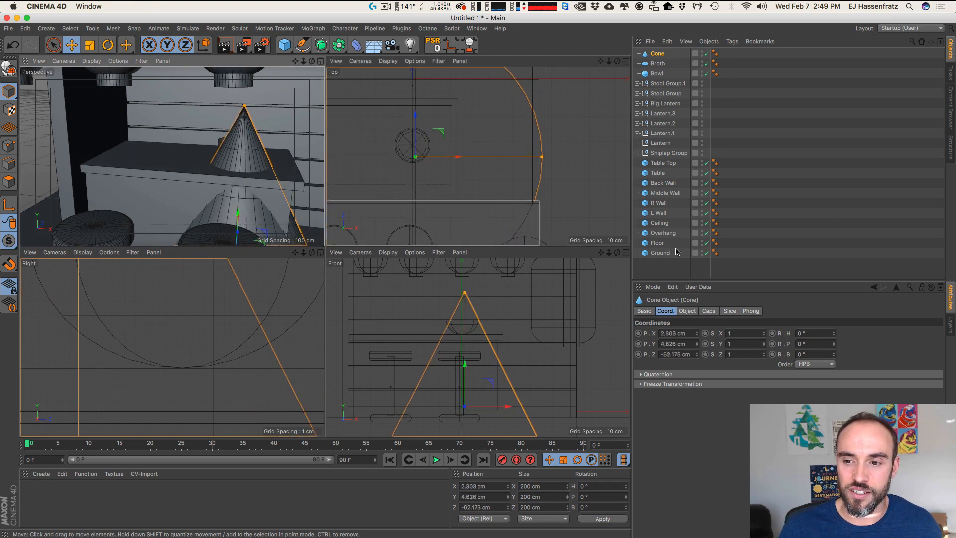
Step: Shrink the cone to a bottom radius of about 2.5 cm and a height of about 43.5 cm, raising it to bowl level
{"action": "left_click", "coordinate": [687, 311]}
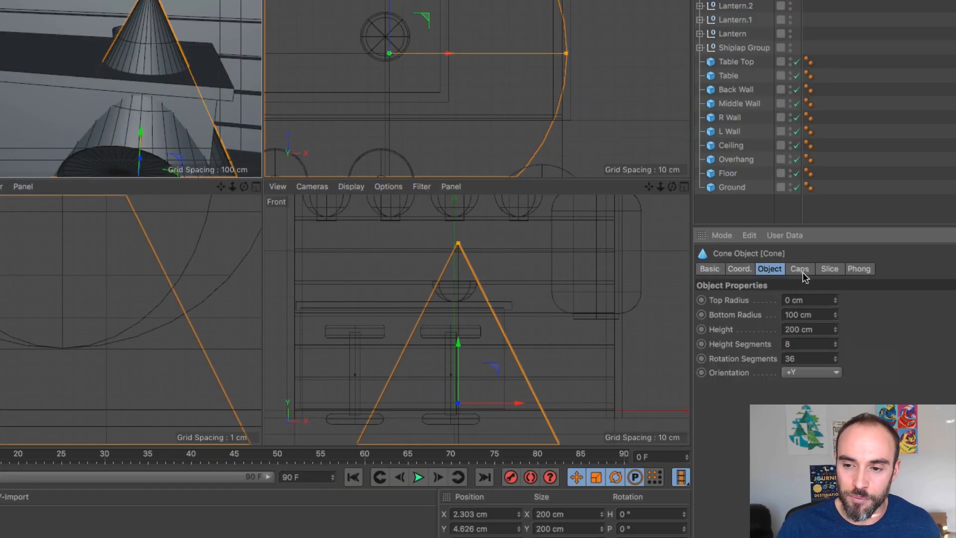
{"action": "left_click", "coordinate": [799, 270]}
{"action": "left_click", "coordinate": [829, 269]}
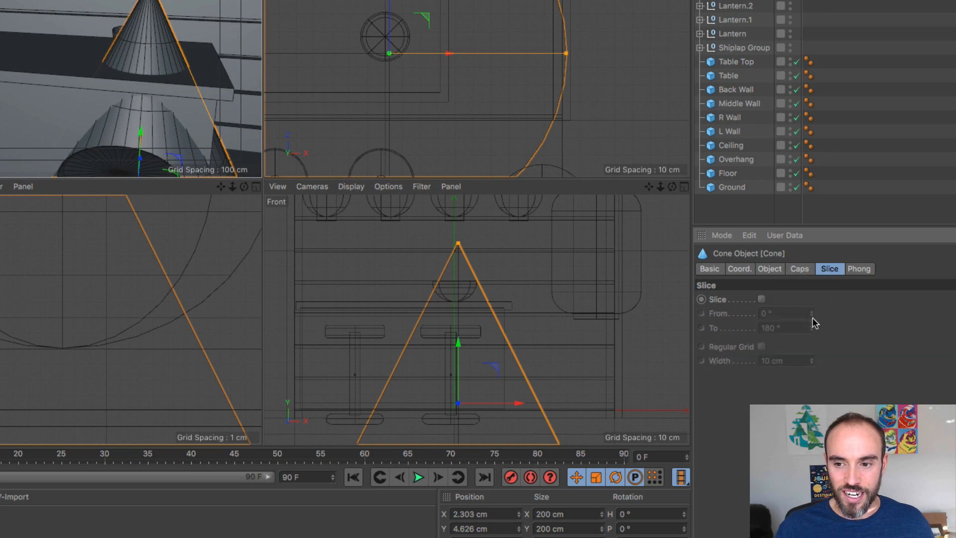
{"action": "left_click", "coordinate": [770, 270]}
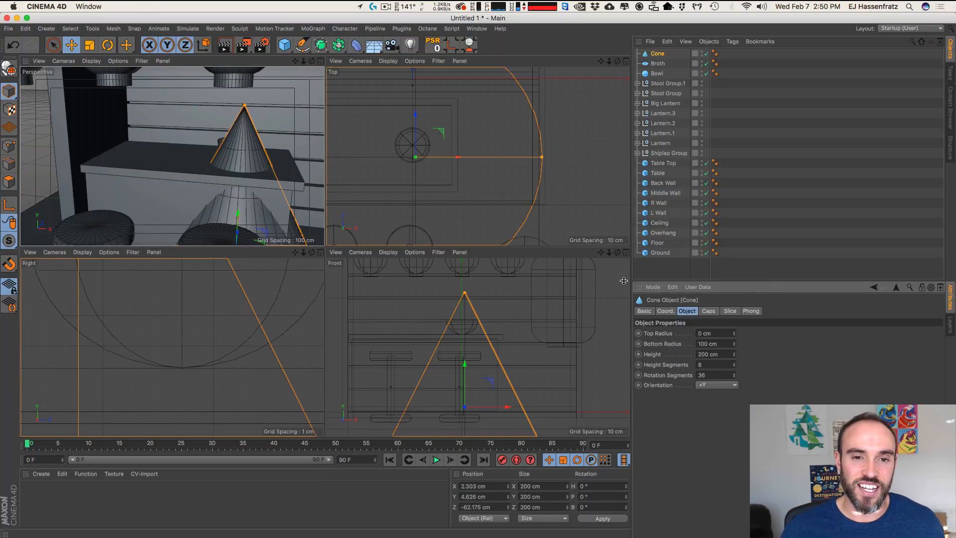
{"action": "left_click_drag", "start_coordinate": [539, 157], "coordinate": [469, 165]}
{"action": "mouse_move", "coordinate": [464, 294]}
{"action": "left_mouse_down"}
{"action": "mouse_move", "coordinate": [464, 352]}
{"action": "mouse_move", "coordinate": [465, 292]}
{"action": "left_mouse_up"}
{"action": "left_click_drag", "start_coordinate": [510, 342], "coordinate": [466, 343]}
Step: Tip the cone over so its point faces down into the bowl, at about -23° heading, -31° pitch and -123° bank
{"action": "key", "text": "2"}
{"action": "left_click_drag", "start_coordinate": [417, 149], "coordinate": [495, 144]}
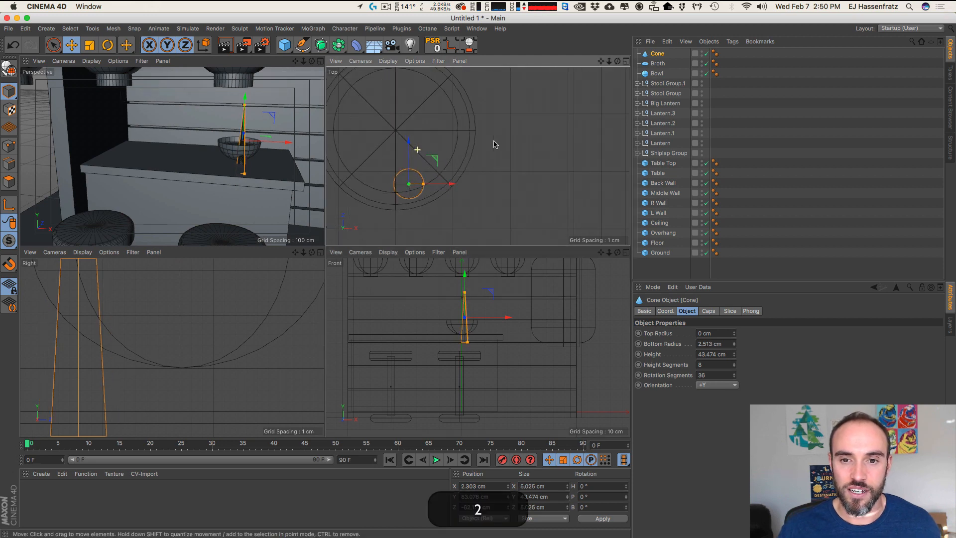
{"action": "key", "text": "r"}
{"action": "mouse_move", "coordinate": [257, 121]}
{"action": "left_mouse_down"}
{"action": "mouse_move", "coordinate": [219, 107]}
{"action": "mouse_move", "coordinate": [243, 130]}
{"action": "left_mouse_up"}
{"action": "key", "text": "e"}
{"action": "key", "text": "1"}
{"action": "left_click_drag", "start_coordinate": [277, 128], "coordinate": [235, 161]}
{"action": "key", "text": "3"}
{"action": "key", "text": "r"}
{"action": "left_click_drag", "start_coordinate": [271, 124], "coordinate": [307, 154]}
Step: Move the slanted cone so its tip rests inside the bowl, at about 13.8 cm in X and -56.6 cm in Z
{"action": "key", "text": "e"}
{"action": "left_click_drag", "start_coordinate": [464, 162], "coordinate": [514, 130]}
{"action": "key", "text": "1"}
{"action": "left_click_drag", "start_coordinate": [231, 302], "coordinate": [256, 337]}
{"action": "key", "text": "2"}
{"action": "left_click_drag", "start_coordinate": [492, 323], "coordinate": [533, 311]}
{"action": "key", "text": "1"}
{"action": "left_click_drag", "start_coordinate": [425, 170], "coordinate": [497, 199]}
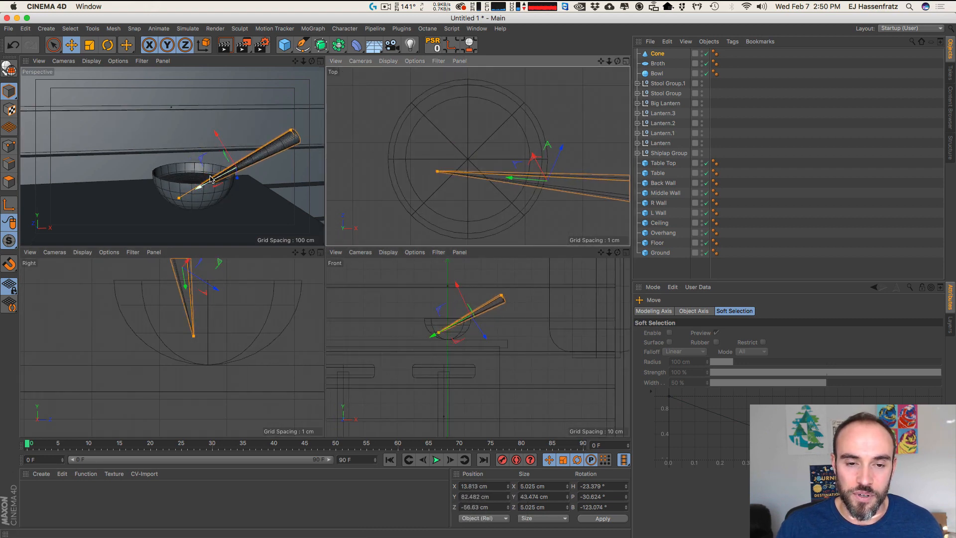
Step: Shorten the slanted cone to a height of about 28.6 cm
{"action": "key", "text": "2"}
{"action": "left_click_drag", "start_coordinate": [224, 172], "coordinate": [260, 172]}
{"action": "left_click", "coordinate": [442, 171]}
{"action": "left_click_drag", "start_coordinate": [442, 173], "coordinate": [476, 172]}
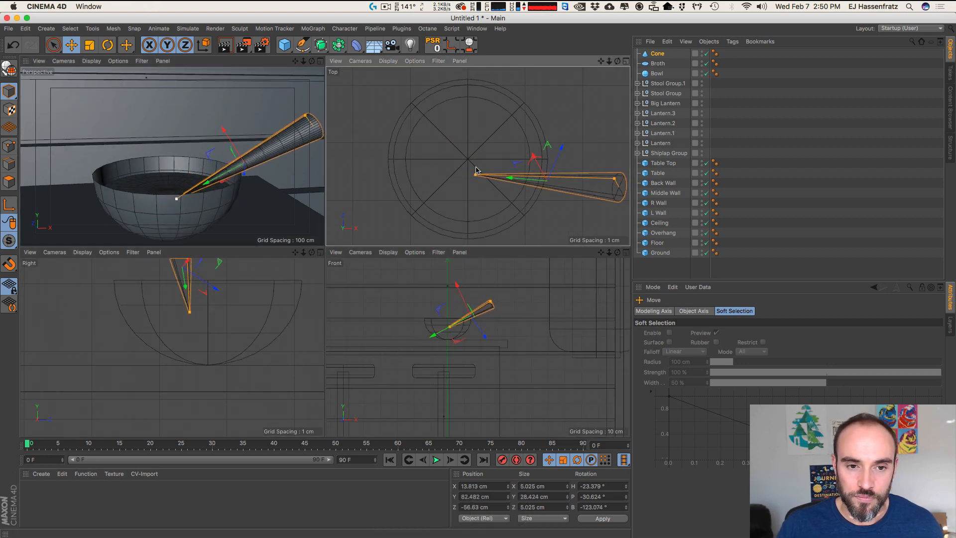
Step: Lift the cone above the bowl to about 89.2 cm in Y and thin its bottom radius to about 1.3 cm
{"action": "left_click_drag", "start_coordinate": [272, 145], "coordinate": [259, 116]}
{"action": "key", "text": "3"}
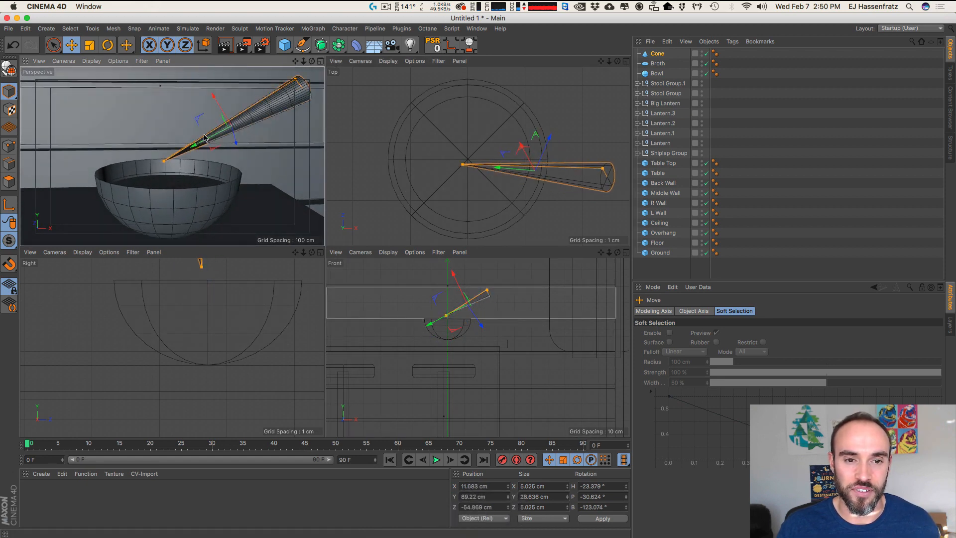
{"action": "left_click_drag", "start_coordinate": [298, 80], "coordinate": [301, 84]}
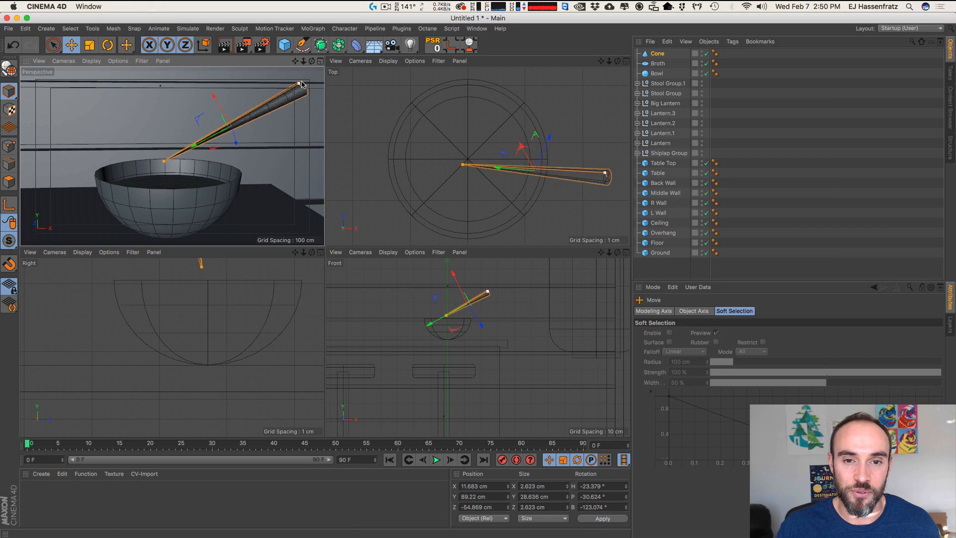
{"action": "left_click", "coordinate": [657, 54]}
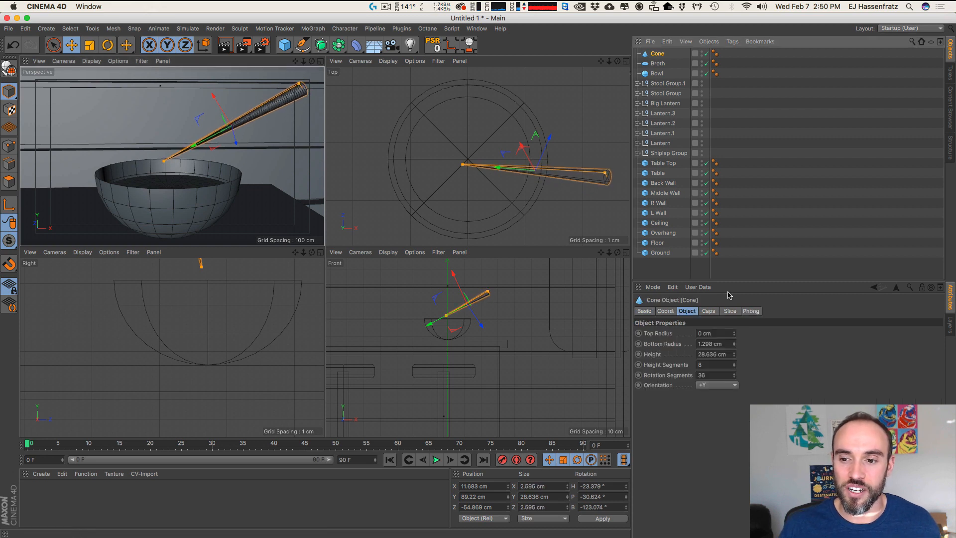
Step: Set the cone's top radius to 0.3 cm to give the chopstick a narrow, blunt tip
{"action": "left_click", "coordinate": [734, 331]}
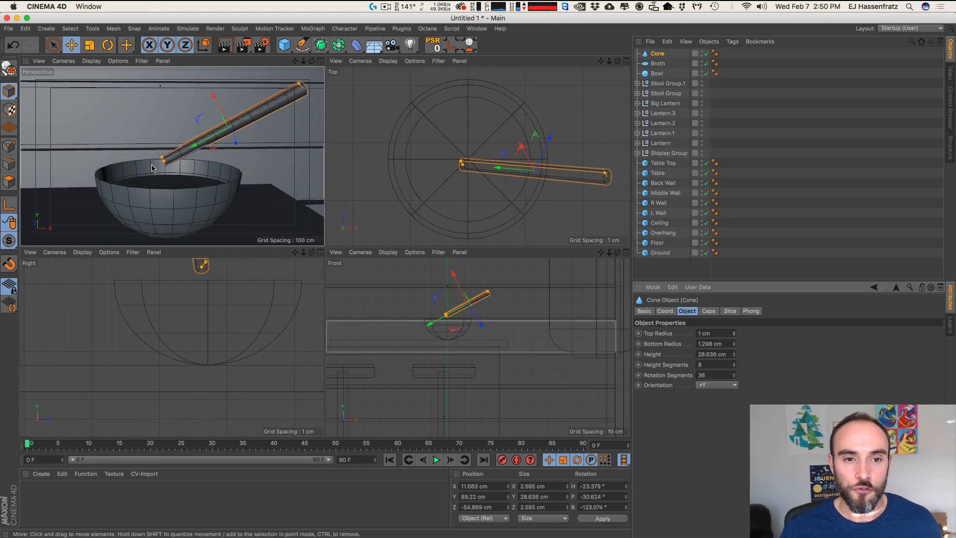
{"action": "key", "text": "3"}
{"action": "left_click_drag", "start_coordinate": [168, 160], "coordinate": [211, 152]}
{"action": "key", "text": "2"}
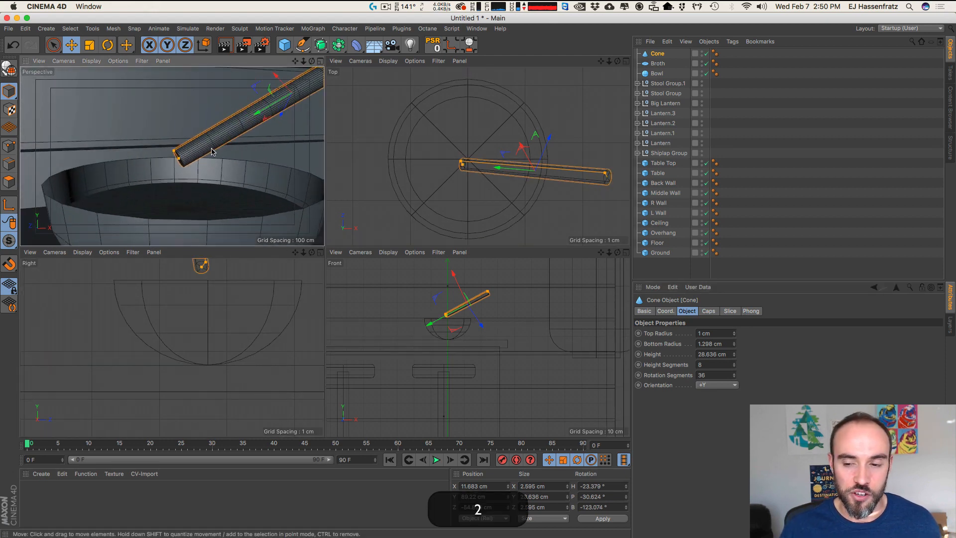
{"action": "left_click", "coordinate": [734, 332]}
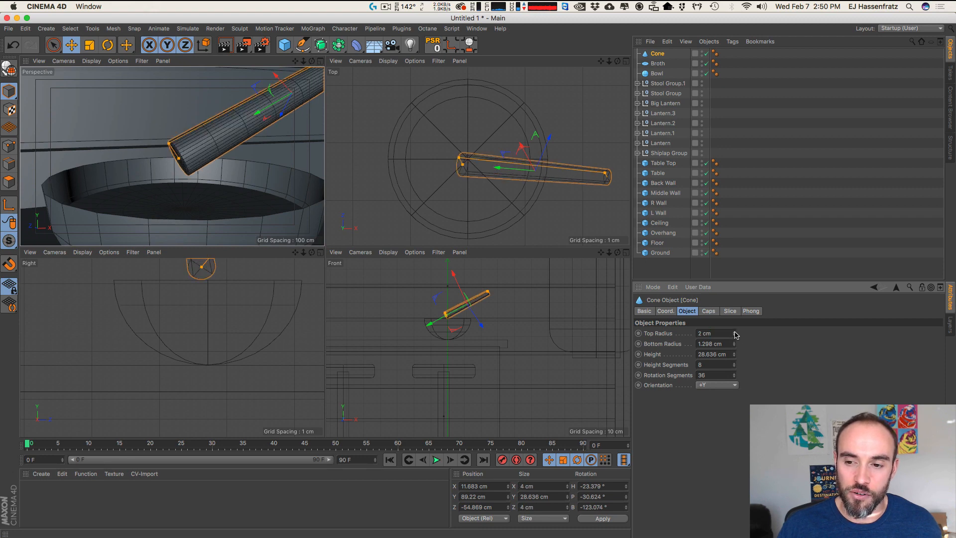
{"action": "left_click", "coordinate": [735, 335]}
{"action": "left_click", "coordinate": [734, 332]}
{"action": "left_click", "coordinate": [734, 332]}
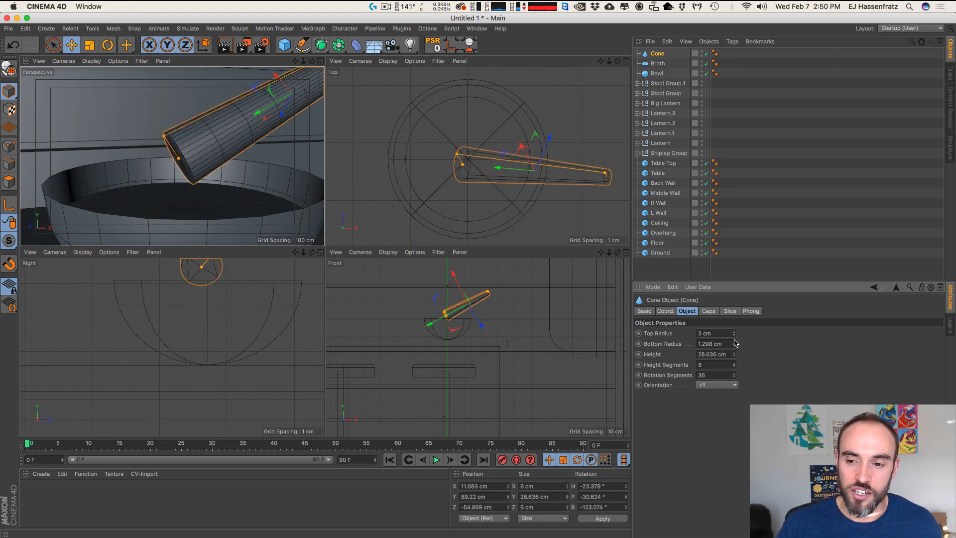
{"action": "left_click", "coordinate": [734, 335]}
{"action": "left_click", "coordinate": [734, 335]}
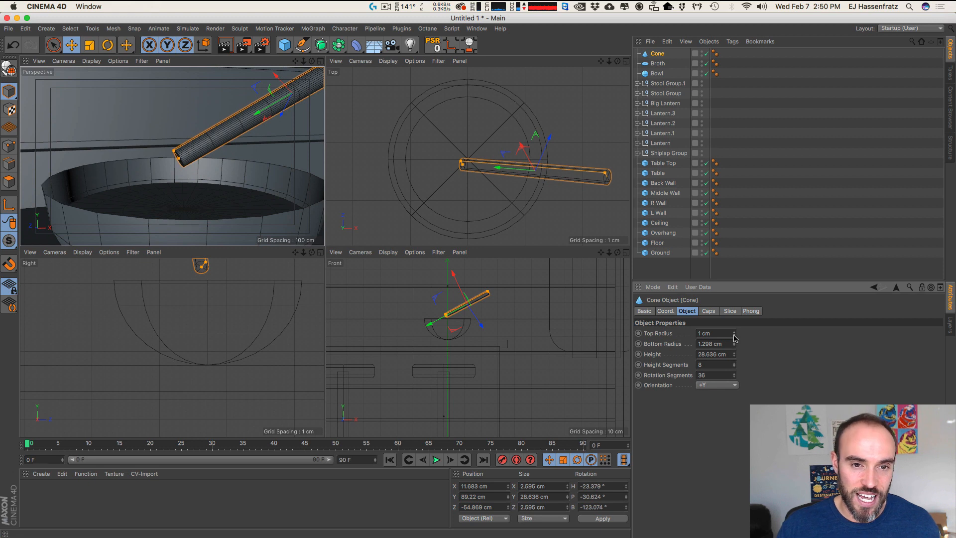
{"action": "key", "text": "alt"}
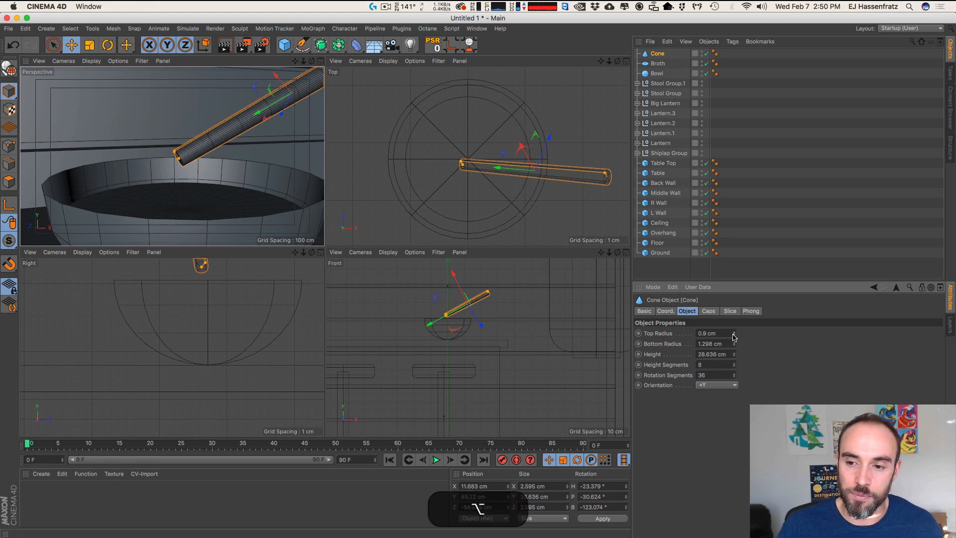
{"action": "left_click_drag", "start_coordinate": [733, 338], "coordinate": [735, 340], "text": "alt"}
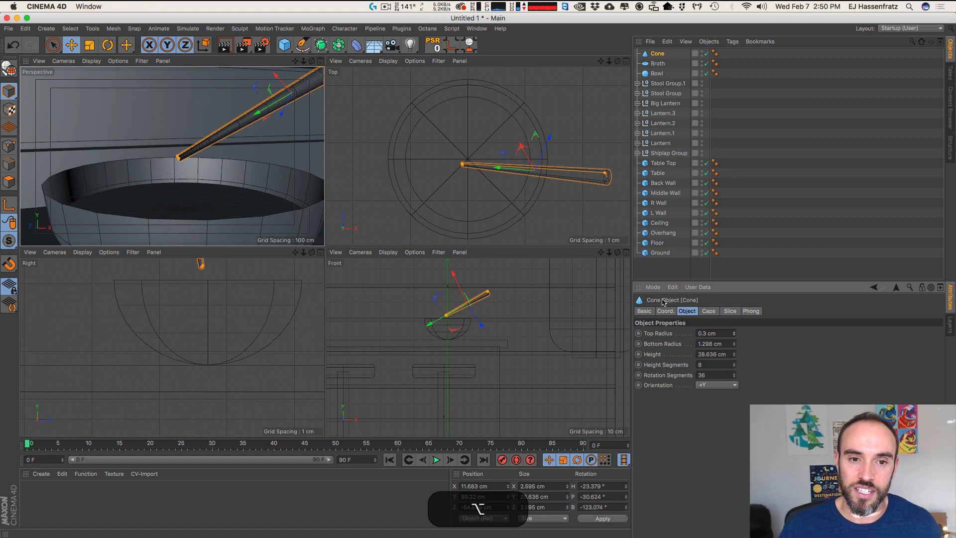
Step: Thin the cone's bottom radius to about 0.86 cm and lower it into the bowl, to about 82.1 cm in Y
{"action": "key", "text": "3"}
{"action": "left_click_drag", "start_coordinate": [231, 128], "coordinate": [256, 121]}
{"action": "key", "text": "3"}
{"action": "key", "text": "1"}
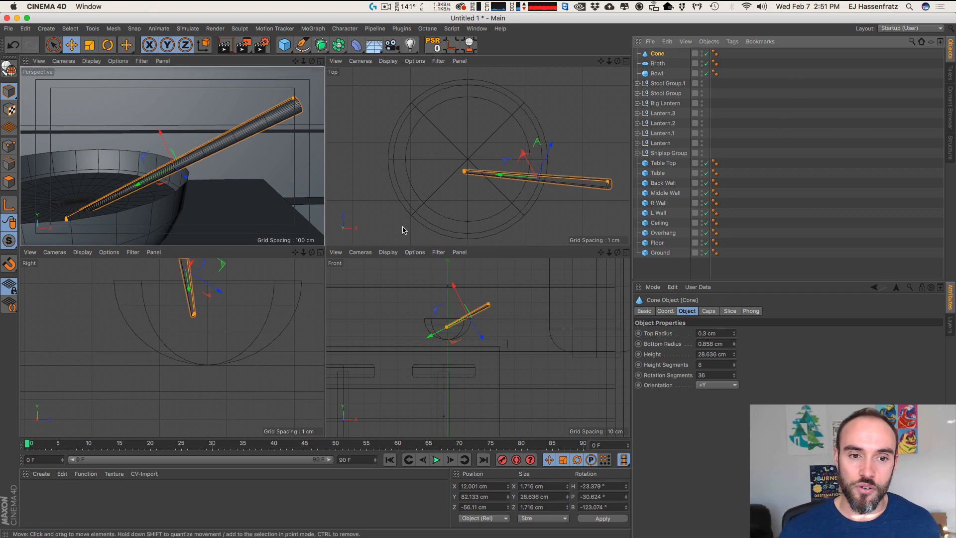
Step: Reduce the cone's rotation segments to 4 for a square cross-section
{"action": "double_click", "coordinate": [708, 377]}
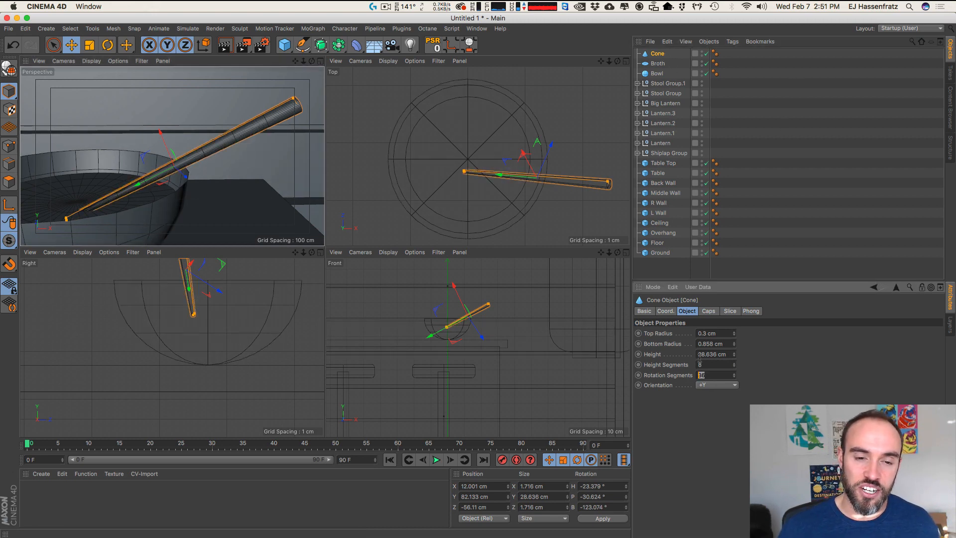
{"action": "key", "text": "2"}
{"action": "left_click_drag", "start_coordinate": [171, 175], "coordinate": [179, 149]}
{"action": "key", "text": "3"}
{"action": "left_click", "coordinate": [734, 373]}
{"action": "left_click_drag", "start_coordinate": [735, 372], "coordinate": [737, 383]}
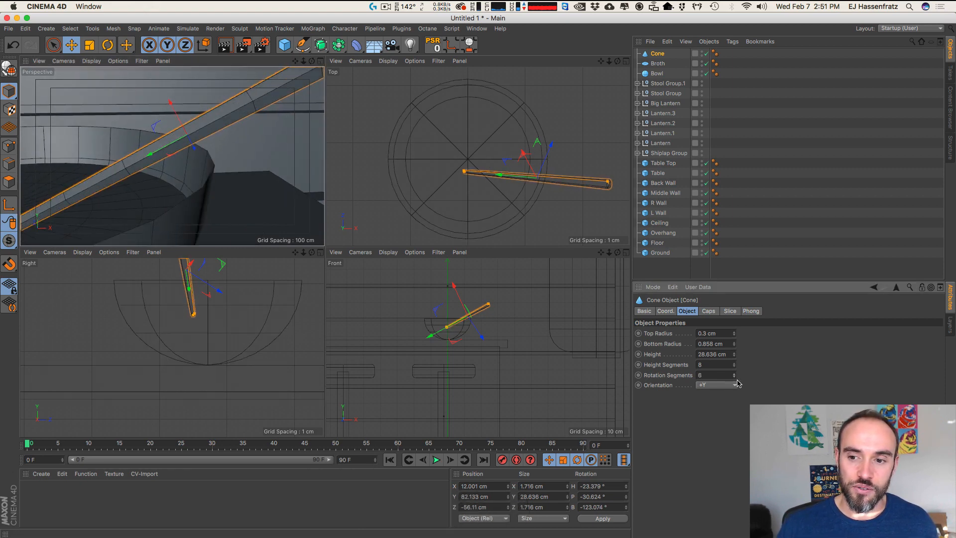
{"action": "type", "text": "4"}
{"action": "key", "text": "Return"}
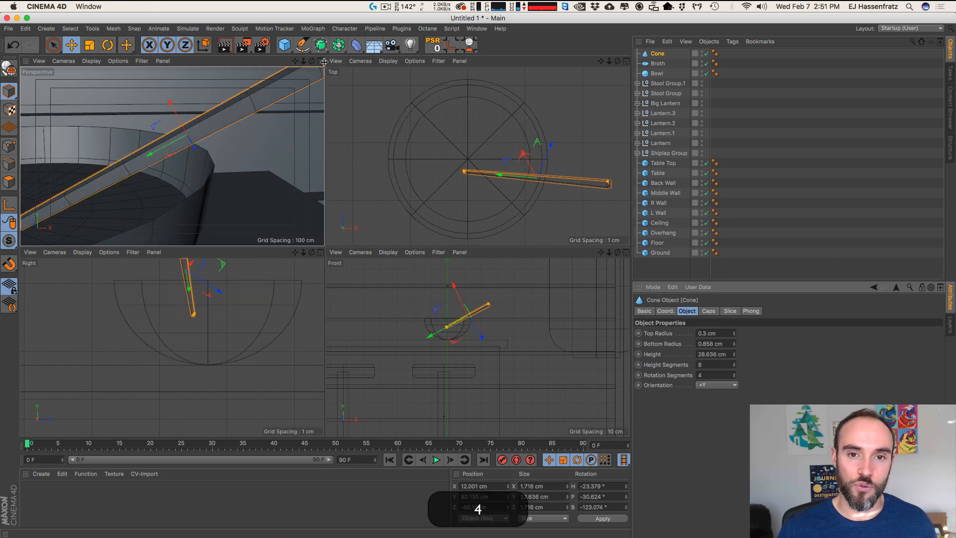
Step: Turn the cone to about -40° heading, -23° pitch and -120° bank, and lower it to about 80.8 cm in Y
{"action": "middle_click", "coordinate": [343, 124]}
{"action": "key", "text": "3"}
{"action": "left_click_drag", "start_coordinate": [343, 123], "coordinate": [271, 262]}
{"action": "key", "text": "2"}
{"action": "key", "text": "3"}
{"action": "key", "text": "r"}
{"action": "key", "text": "e"}
{"action": "key", "text": "3"}
{"action": "left_click_drag", "start_coordinate": [332, 212], "coordinate": [324, 226]}
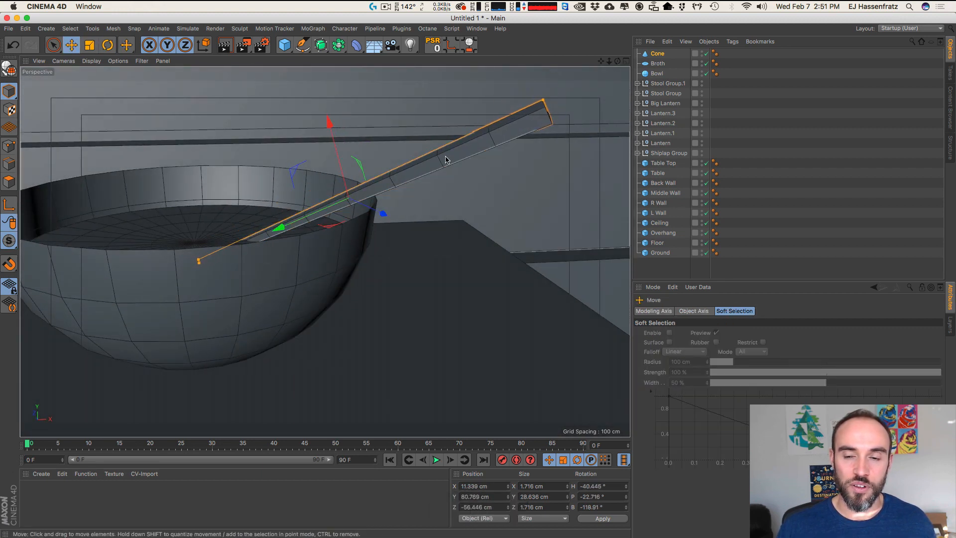
Step: Tilt the cone to about -44° heading, -13° pitch and -130° bank, moving it to about 9.5 cm in X and 77.7 cm in Y
{"action": "left_click", "coordinate": [626, 61]}
{"action": "key", "text": "1"}
{"action": "left_click_drag", "start_coordinate": [217, 342], "coordinate": [219, 349]}
{"action": "key", "text": "2"}
{"action": "left_click_drag", "start_coordinate": [458, 347], "coordinate": [512, 306]}
{"action": "key", "text": "r"}
{"action": "key", "text": "e"}
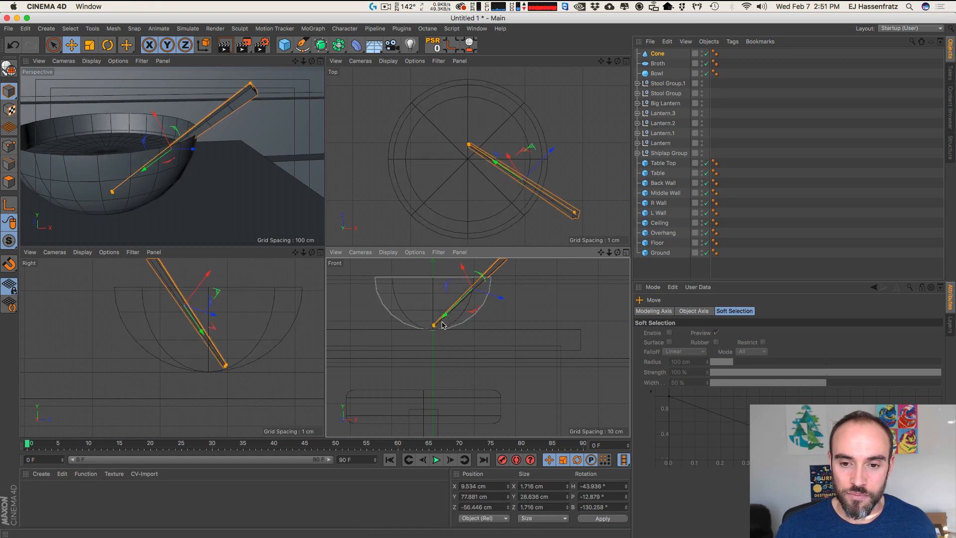
Step: Shift the cone to about 8.5 cm in X and -55.7 cm in Z, and rename it Chopstick
{"action": "key", "text": "3"}
{"action": "left_click_drag", "start_coordinate": [176, 149], "coordinate": [216, 132]}
{"action": "key", "text": "2"}
{"action": "left_click_drag", "start_coordinate": [498, 204], "coordinate": [497, 199]}
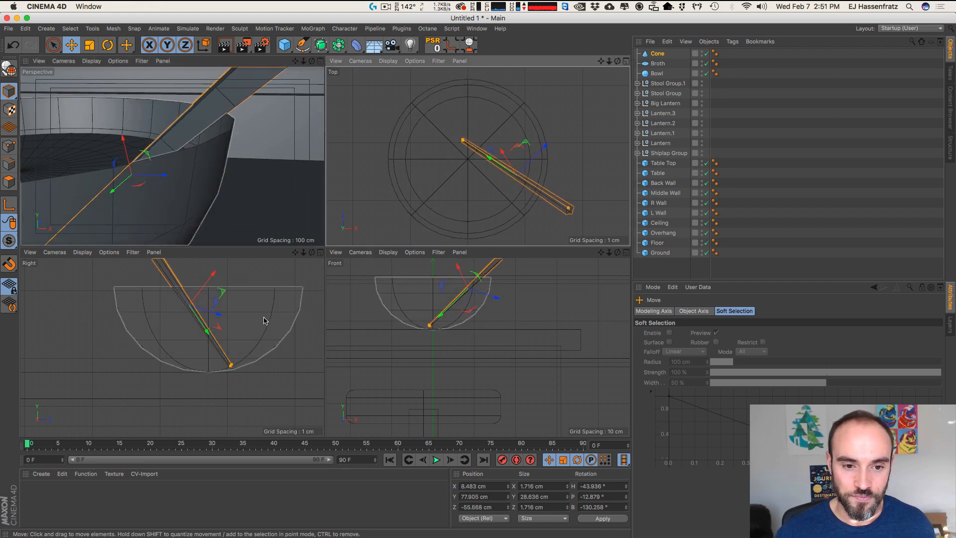
{"action": "key", "text": "3"}
{"action": "left_click_drag", "start_coordinate": [174, 177], "coordinate": [139, 209]}
{"action": "key", "text": "2"}
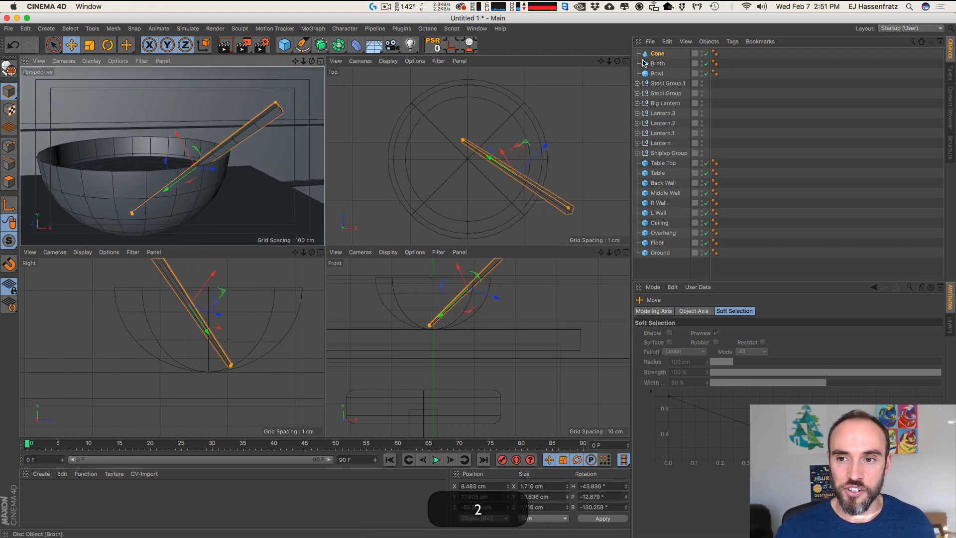
{"action": "double_click", "coordinate": [658, 53]}
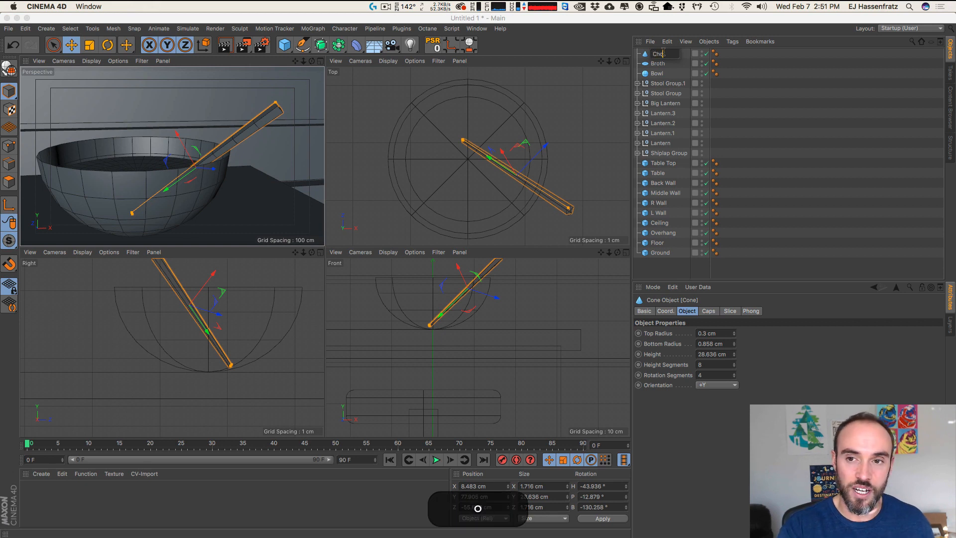
{"action": "key", "text": "Return"}
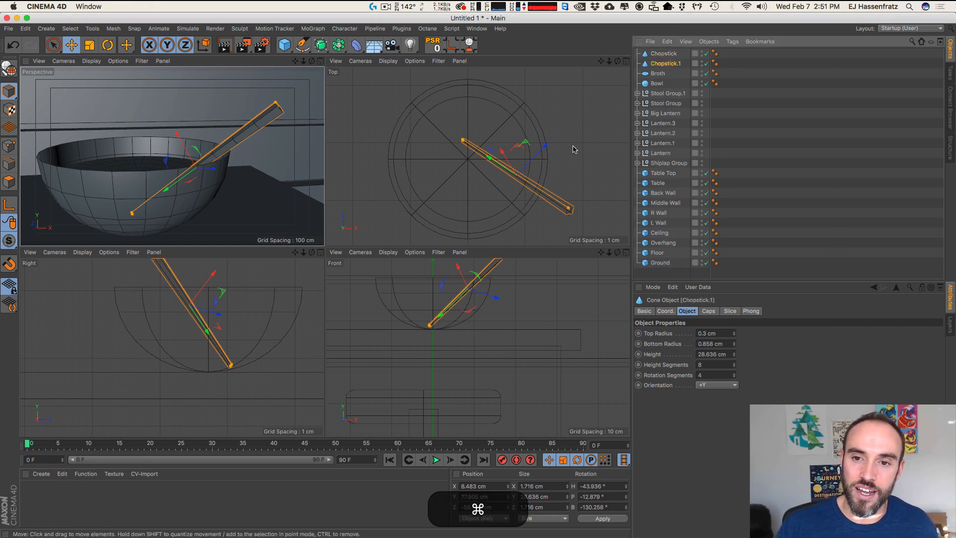
Step: Duplicate the chopstick and angle the copy away from the first, at about 0.2° heading and 8 cm in X
{"action": "left_click_drag", "start_coordinate": [573, 150], "coordinate": [563, 77]}
{"action": "key", "text": "r"}
{"action": "key", "text": "e"}
{"action": "left_click_drag", "start_coordinate": [575, 118], "coordinate": [582, 85]}
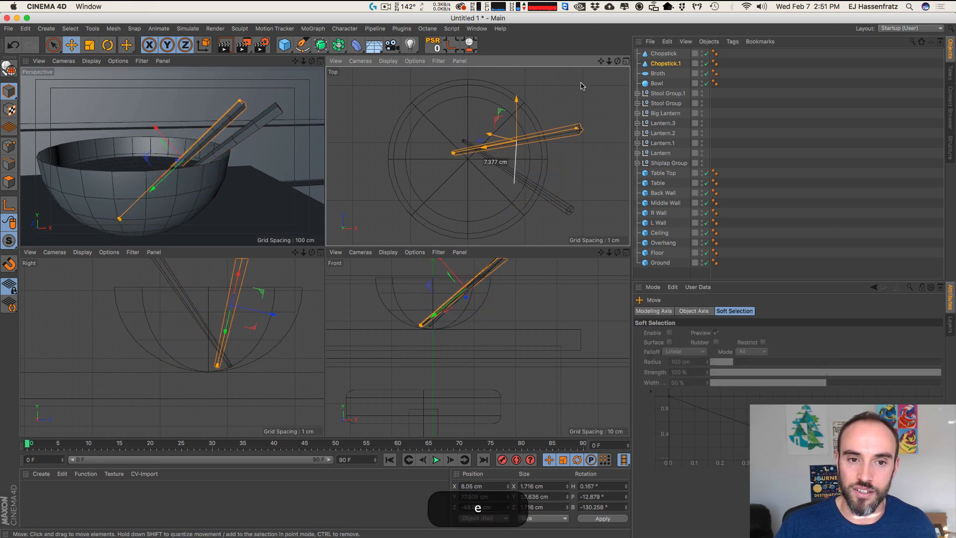
{"action": "key", "text": "3"}
{"action": "left_click_drag", "start_coordinate": [214, 155], "coordinate": [235, 188]}
{"action": "key", "text": "2"}
{"action": "key", "text": "3"}
Step: Turn the original chopstick to about -28° heading and move it to about 9.6 cm in X
{"action": "left_click", "coordinate": [571, 203]}
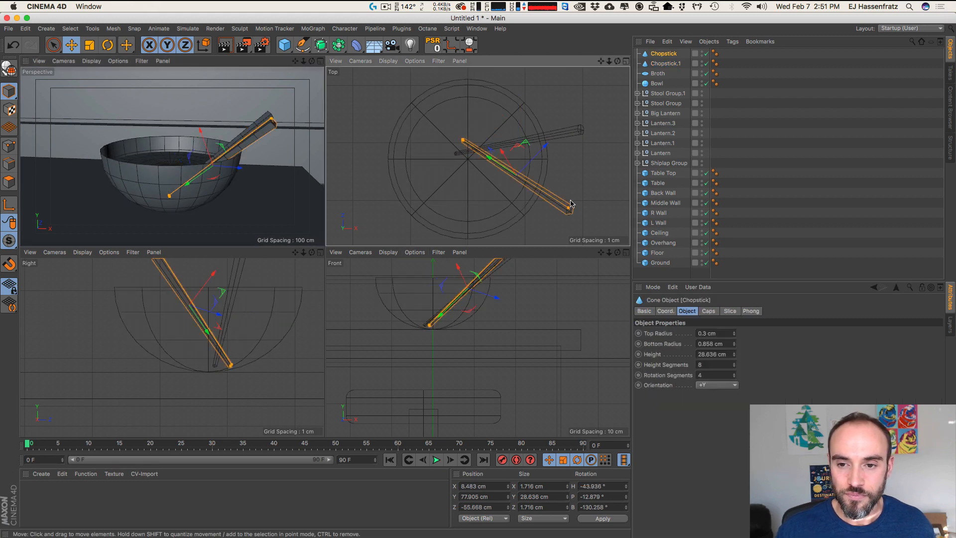
{"action": "left_click_drag", "start_coordinate": [582, 185], "coordinate": [600, 173]}
{"action": "key", "text": "r"}
{"action": "key", "text": "e"}
{"action": "key", "text": "3"}
{"action": "left_click_drag", "start_coordinate": [290, 173], "coordinate": [140, 161]}
Step: Examine how the two chopsticks sit in the bowl from different angles and distances
{"action": "left_click", "coordinate": [487, 150]}
{"action": "left_click", "coordinate": [230, 167]}
{"action": "key", "text": "3"}
{"action": "key", "text": "2"}
{"action": "left_click_drag", "start_coordinate": [231, 156], "coordinate": [145, 190]}
{"action": "key", "text": "3"}
{"action": "key", "text": "2"}
{"action": "key", "text": "1"}
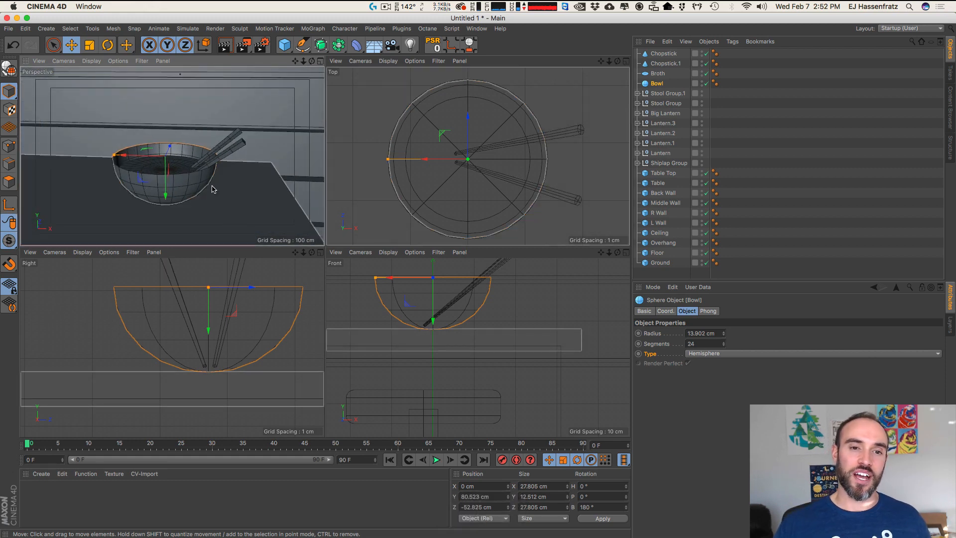
{"action": "key", "text": "3"}
{"action": "left_click_drag", "start_coordinate": [208, 184], "coordinate": [217, 176]}
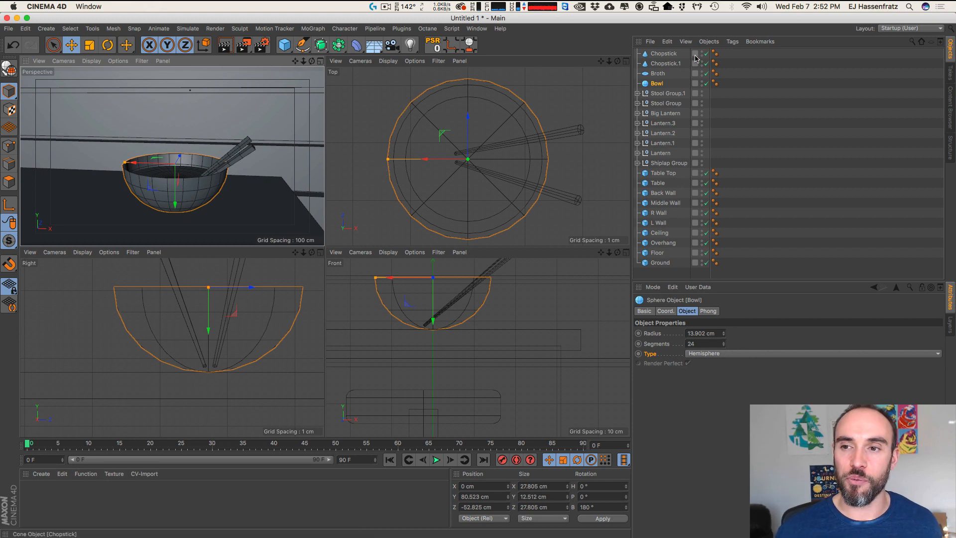
Step: Group both chopsticks, the broth and the bowl, and name the group Ramen Group
{"action": "left_click", "coordinate": [670, 55]}
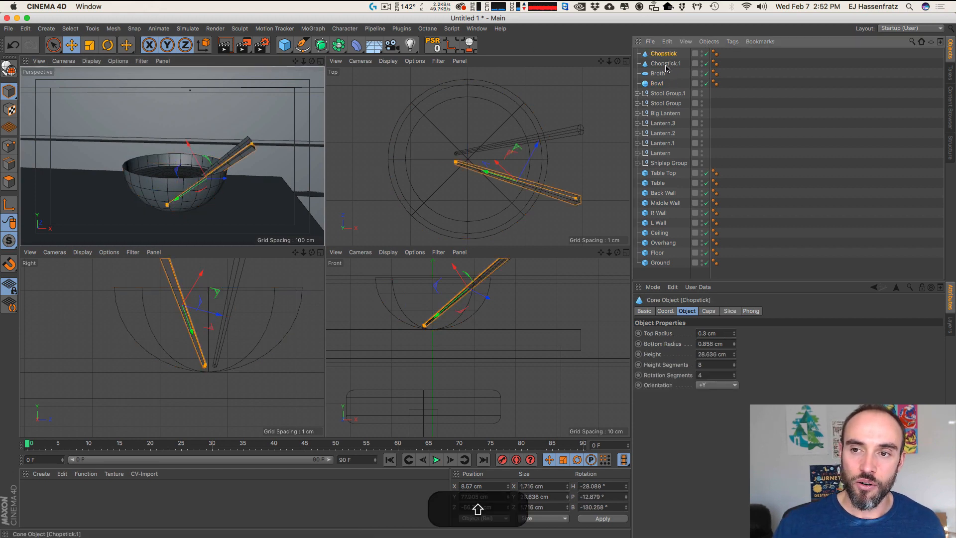
{"action": "left_click", "coordinate": [666, 64], "text": "shift"}
{"action": "left_click", "coordinate": [657, 83], "text": "shift"}
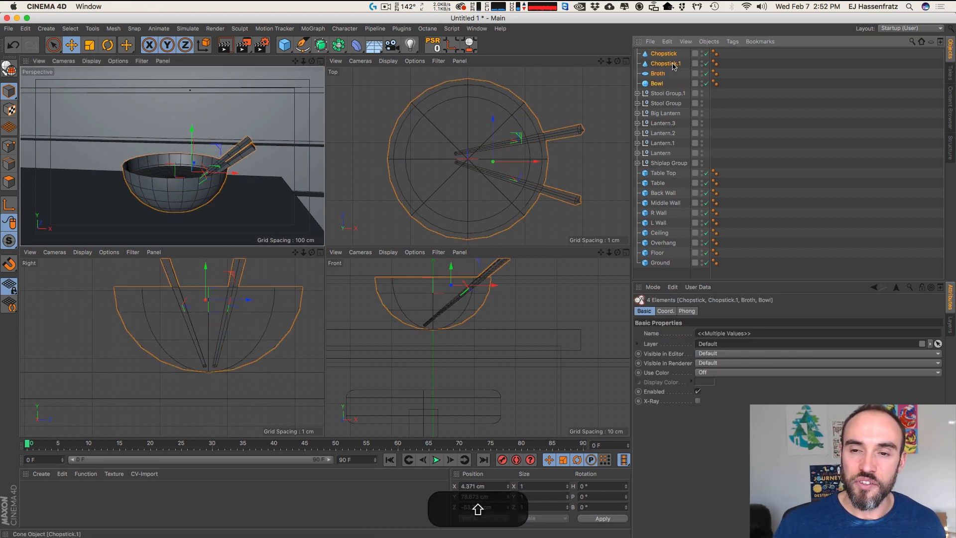
{"action": "right_click", "coordinate": [663, 68]}
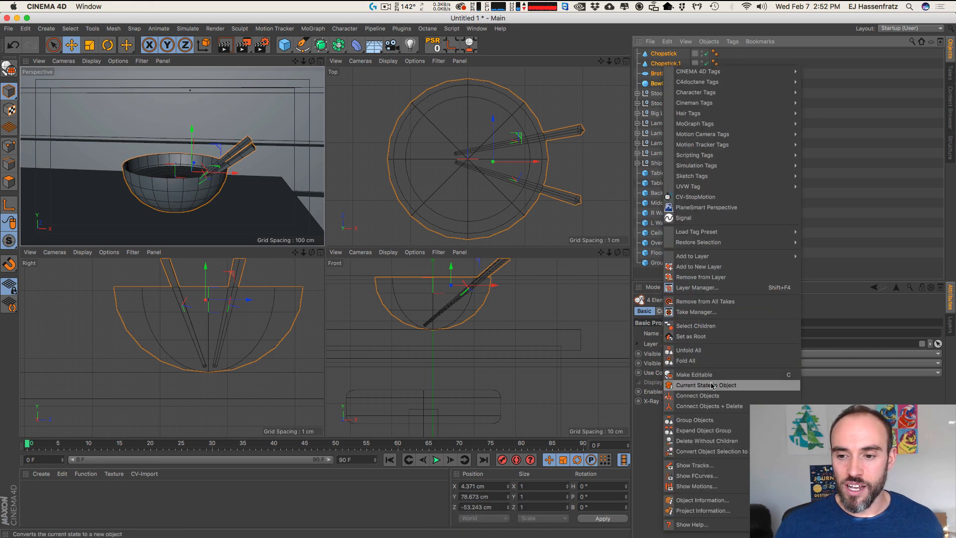
{"action": "left_click", "coordinate": [697, 420]}
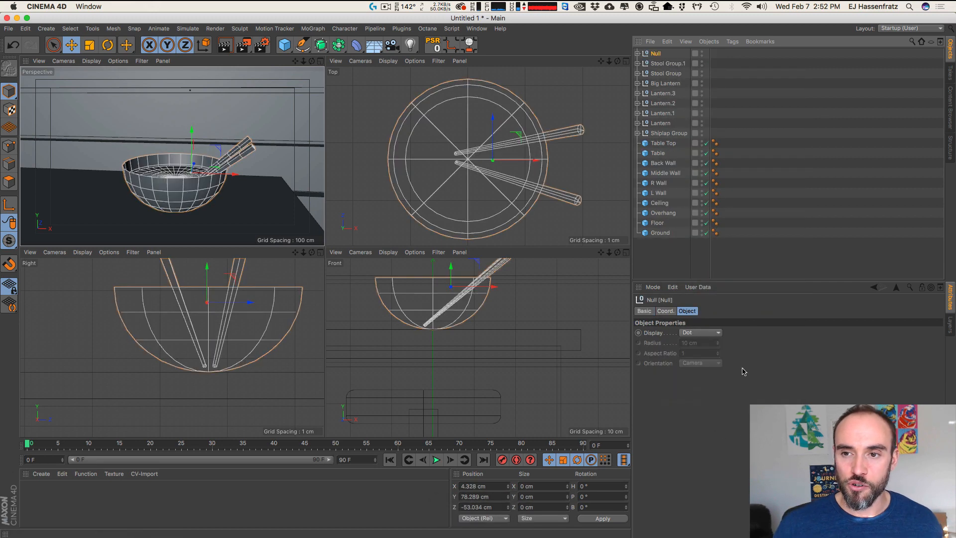
{"action": "double_click", "coordinate": [656, 53]}
{"action": "key", "text": "shift"}
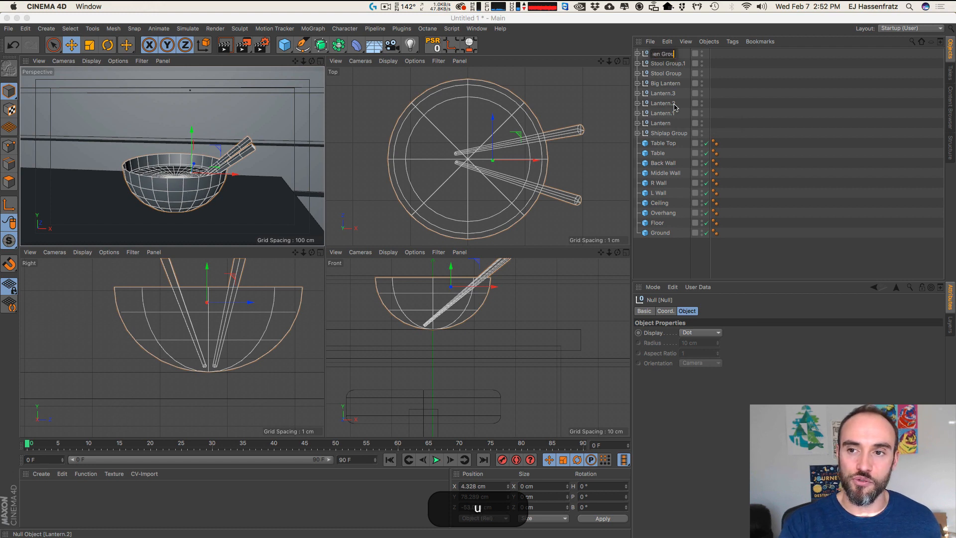
{"action": "key", "text": "Return"}
Step: Move the Ramen Group to about 2.3 cm in X and place a copy 60 cm away in the negative X direction
{"action": "key", "text": "2"}
{"action": "left_click_drag", "start_coordinate": [493, 175], "coordinate": [447, 177]}
{"action": "left_click_drag", "start_coordinate": [224, 174], "coordinate": [206, 189]}
{"action": "key", "text": "1"}
{"action": "left_click_drag", "start_coordinate": [251, 148], "coordinate": [247, 149]}
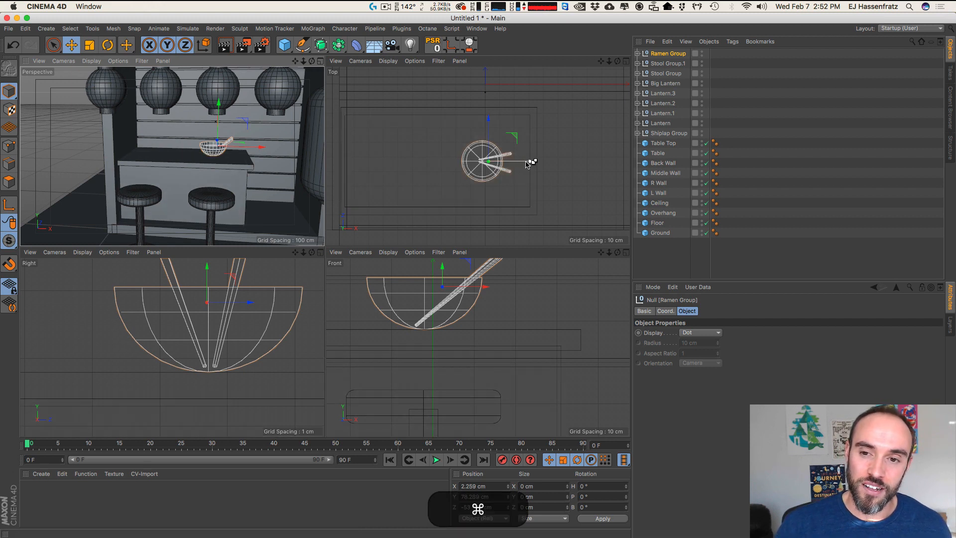
{"action": "left_click_drag", "start_coordinate": [527, 161], "coordinate": [424, 167], "text": "super"}
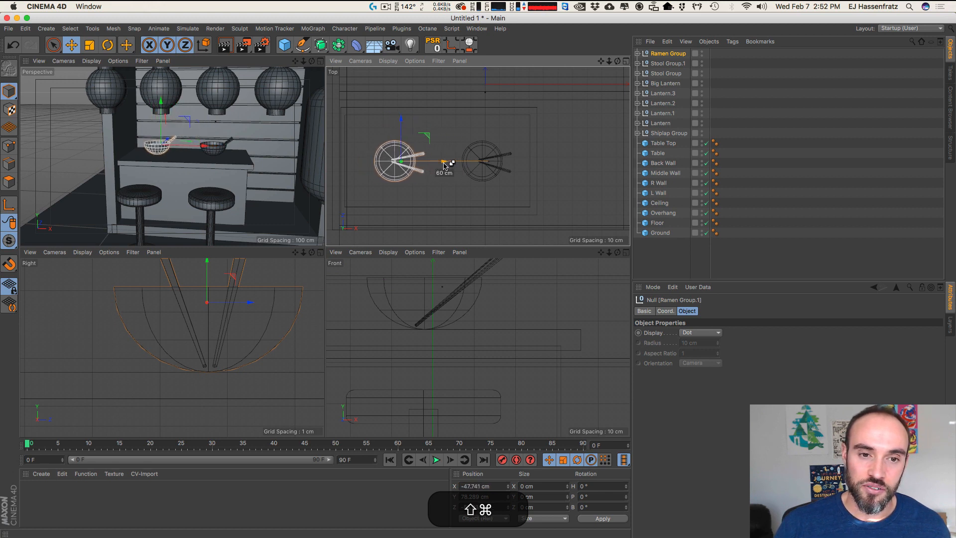
{"action": "left_click_drag", "start_coordinate": [441, 166], "coordinate": [443, 166], "text": "shift+super"}
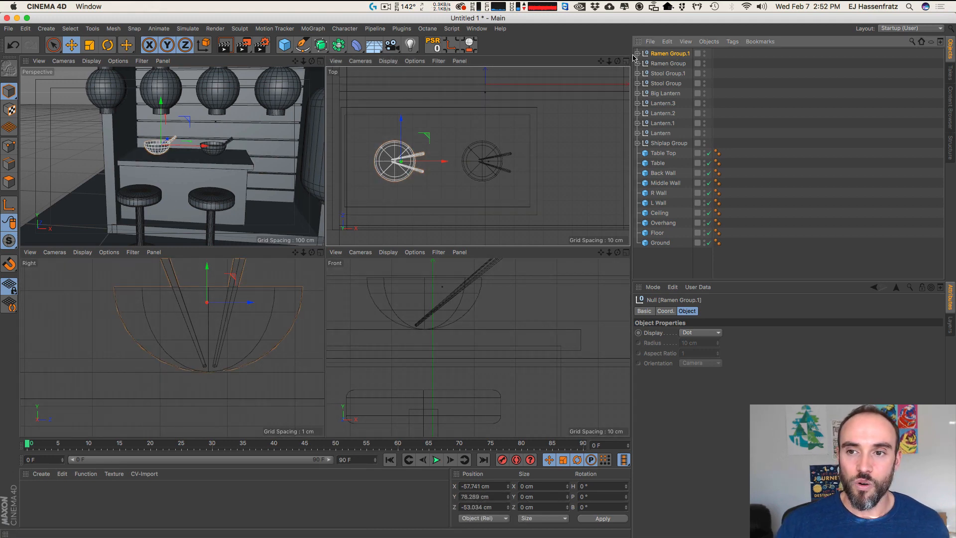
Step: In the copied ramen group, turn the first chopstick to about -39° heading and shift it to about 2.6 cm in X
{"action": "left_click", "coordinate": [637, 53]}
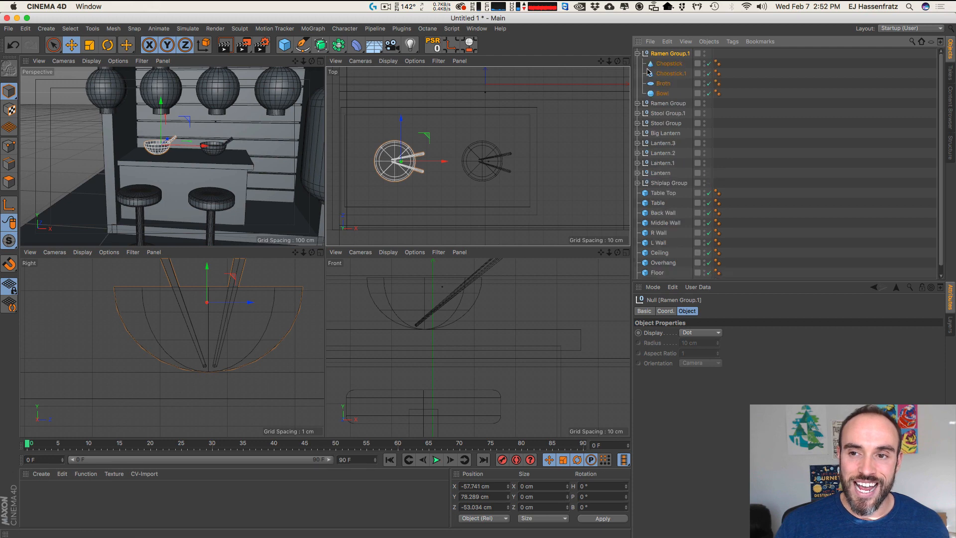
{"action": "left_click", "coordinate": [668, 64]}
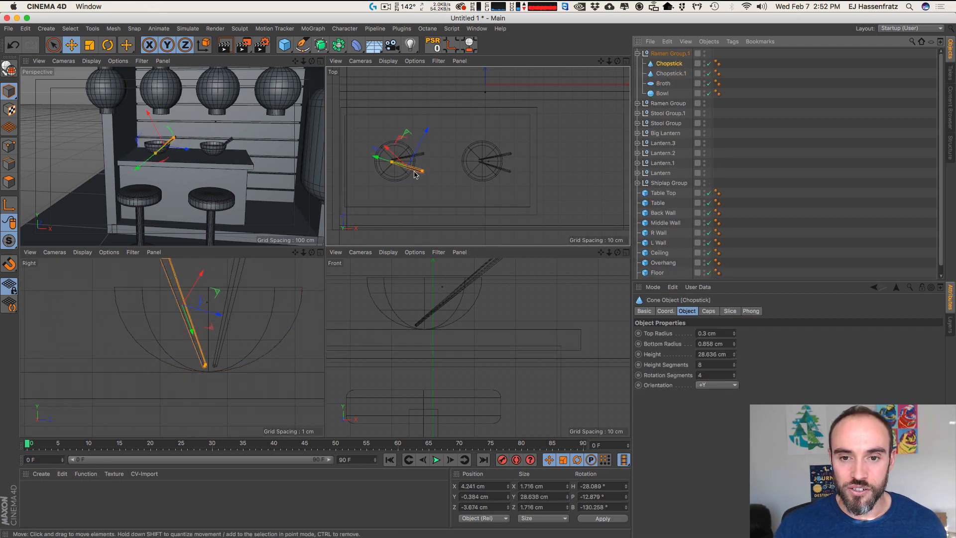
{"action": "scroll", "coordinate": [412, 172], "scroll_direction": "up", "scroll_amount": 4}
{"action": "key", "text": "r"}
{"action": "left_click_drag", "start_coordinate": [483, 160], "coordinate": [481, 170]}
{"action": "key", "text": "e"}
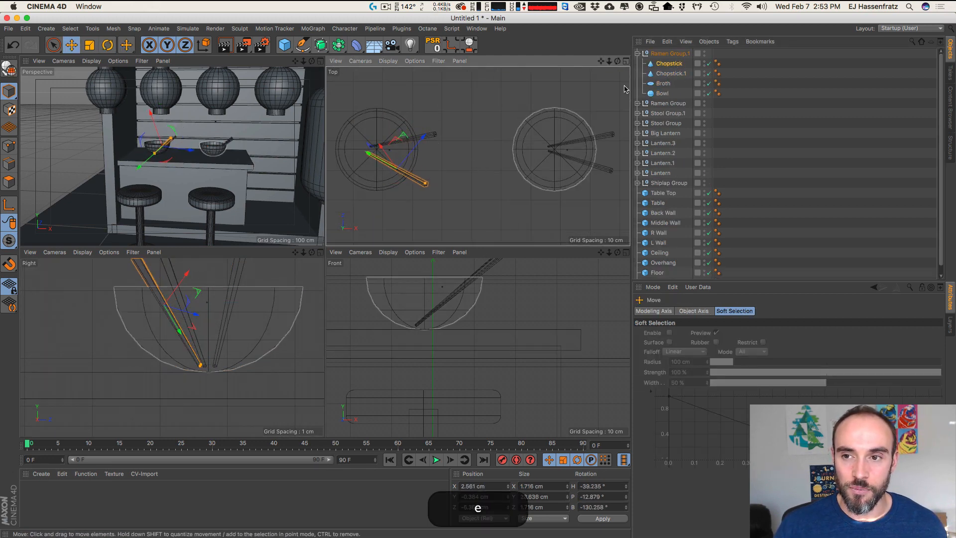
Step: In the copied ramen group, turn Chopstick.1 to about 5.4° heading and move it to about 4.4 cm in X
{"action": "left_click", "coordinate": [669, 73]}
{"action": "key", "text": "r"}
{"action": "left_click_drag", "start_coordinate": [505, 124], "coordinate": [480, 168]}
{"action": "key", "text": "e"}
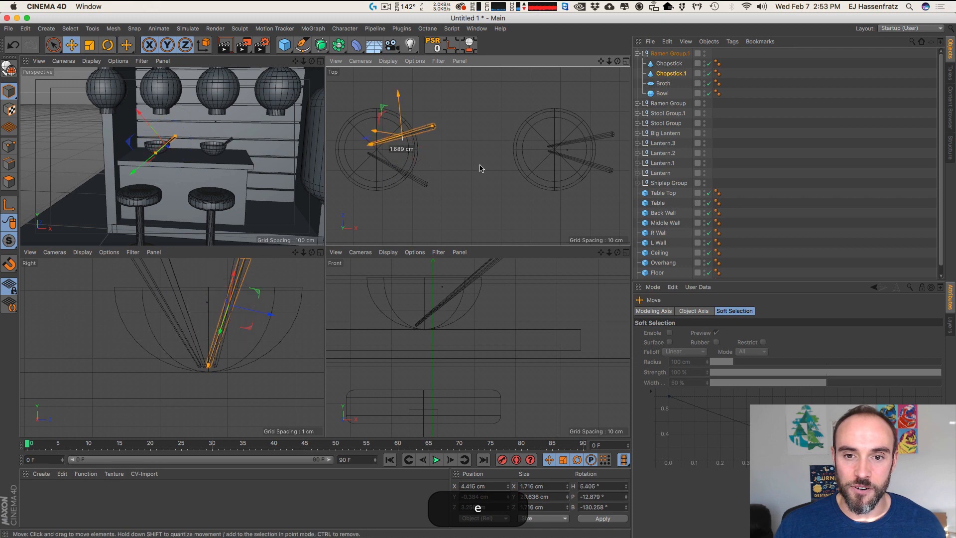
Step: Rotate the whole copied ramen group to a heading of about 23°
{"action": "left_click", "coordinate": [670, 53]}
{"action": "key", "text": "r"}
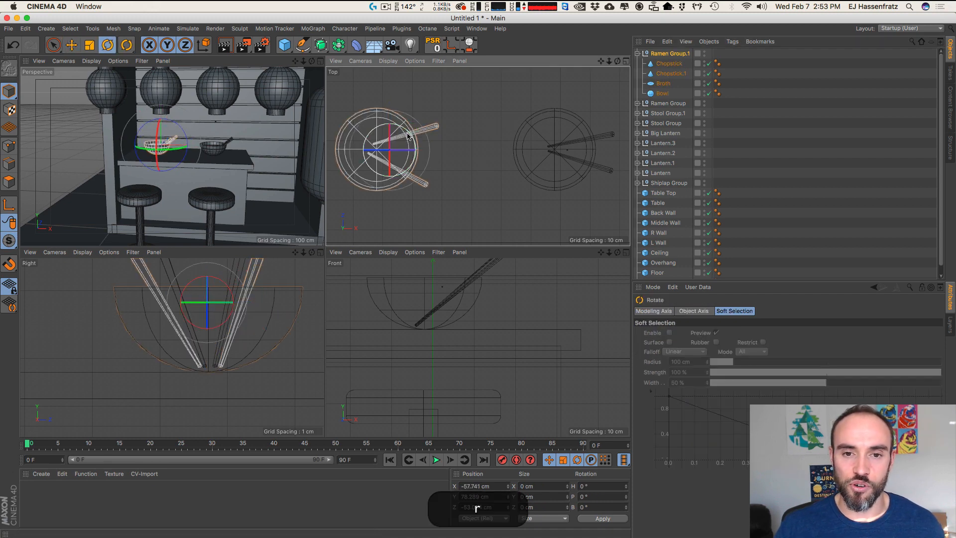
{"action": "mouse_move", "coordinate": [170, 150]}
{"action": "left_mouse_down"}
{"action": "mouse_move", "coordinate": [219, 150]}
{"action": "mouse_move", "coordinate": [176, 151]}
{"action": "left_mouse_up"}
{"action": "left_click", "coordinate": [659, 55]}
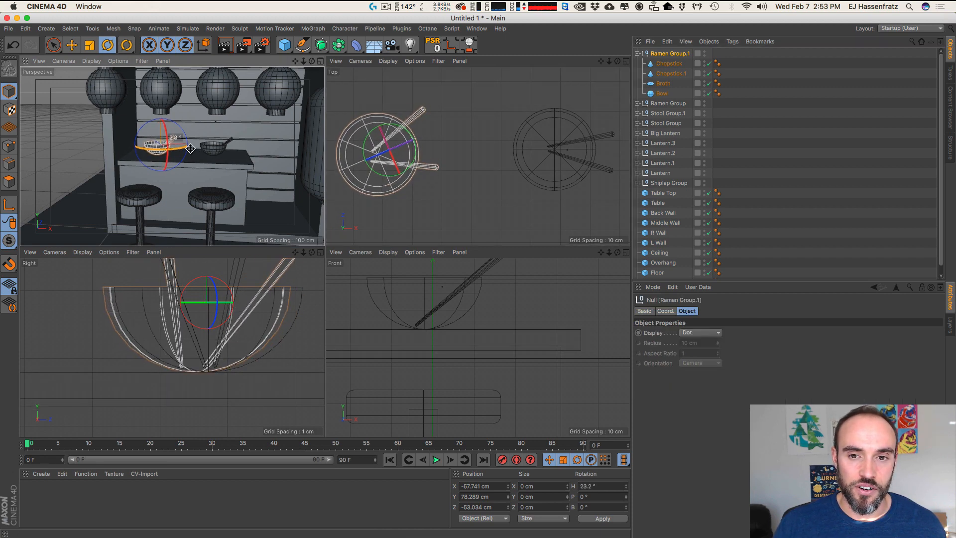
Step: Move the copied ramen group along the table to about -52 cm in X and -51 cm in Z
{"action": "key", "text": "e"}
{"action": "mouse_move", "coordinate": [451, 151]}
{"action": "left_mouse_down"}
{"action": "mouse_move", "coordinate": [469, 162]}
{"action": "mouse_move", "coordinate": [446, 157]}
{"action": "left_mouse_up"}
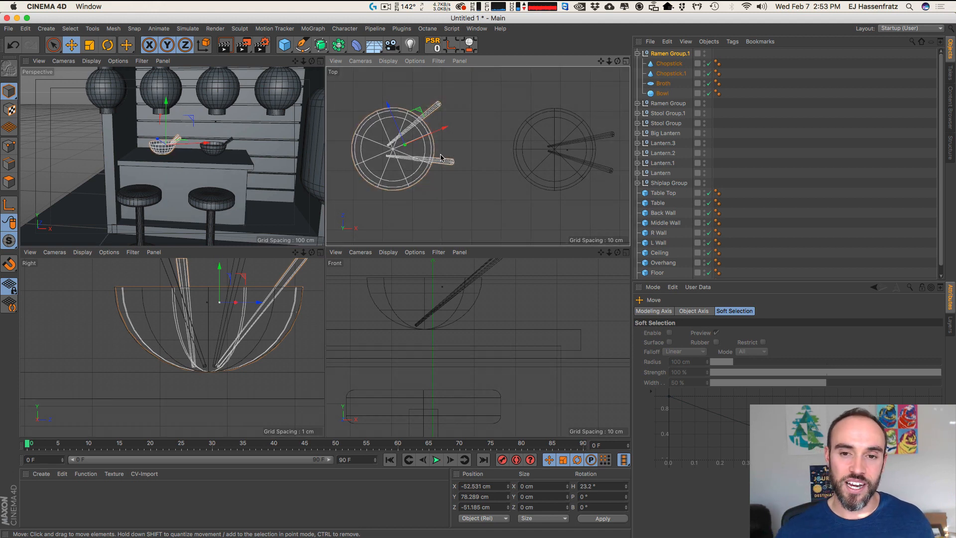
{"action": "key", "text": "2"}
{"action": "left_click_drag", "start_coordinate": [466, 173], "coordinate": [395, 180]}
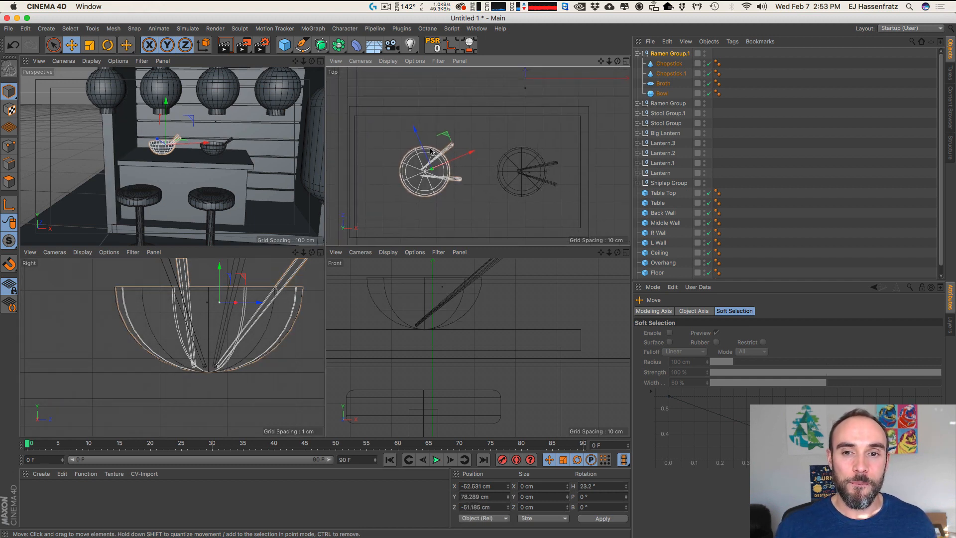
{"action": "mouse_move", "coordinate": [462, 159]}
{"action": "left_mouse_down"}
{"action": "mouse_move", "coordinate": [498, 150]}
{"action": "mouse_move", "coordinate": [471, 154]}
{"action": "left_mouse_up"}
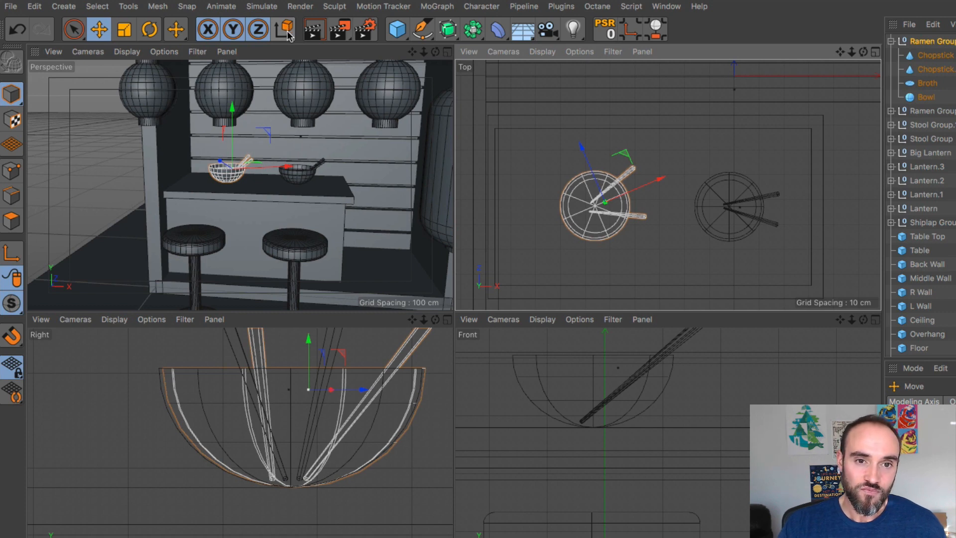
Step: Reposition the copied ramen group using both world and object axes, to about -53.2 cm in X and -51.8 cm in Z
{"action": "left_click", "coordinate": [288, 32]}
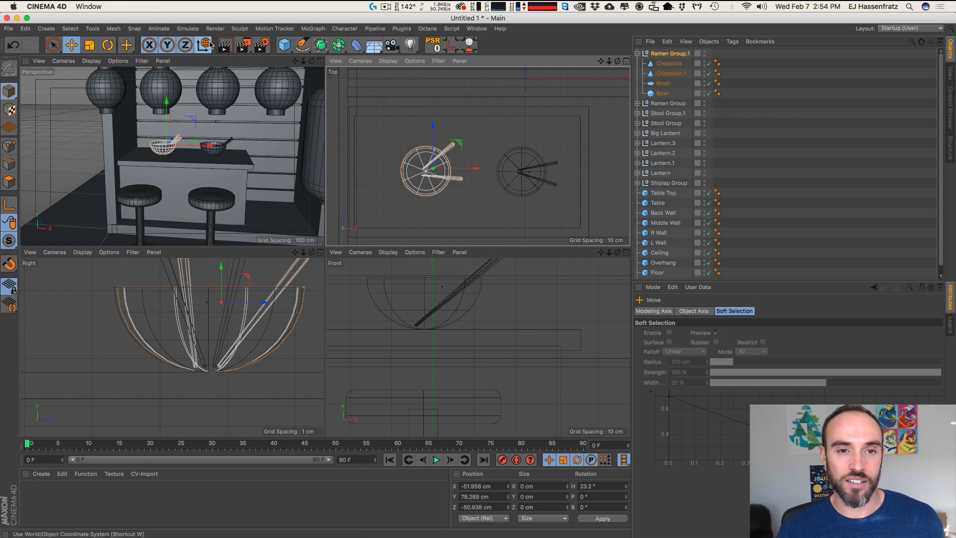
{"action": "mouse_move", "coordinate": [469, 170]}
{"action": "left_mouse_down"}
{"action": "mouse_move", "coordinate": [502, 173]}
{"action": "mouse_move", "coordinate": [461, 177]}
{"action": "left_mouse_up"}
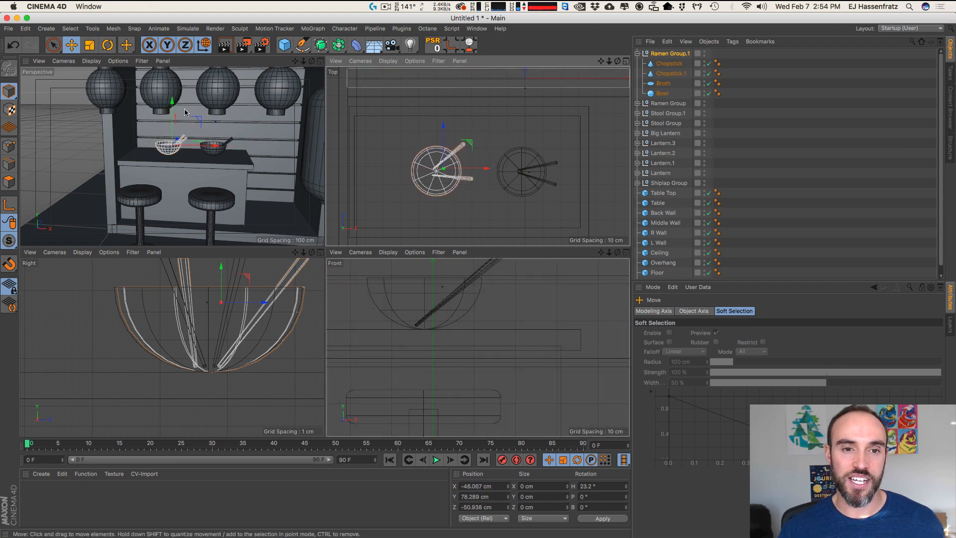
{"action": "left_click", "coordinate": [203, 47]}
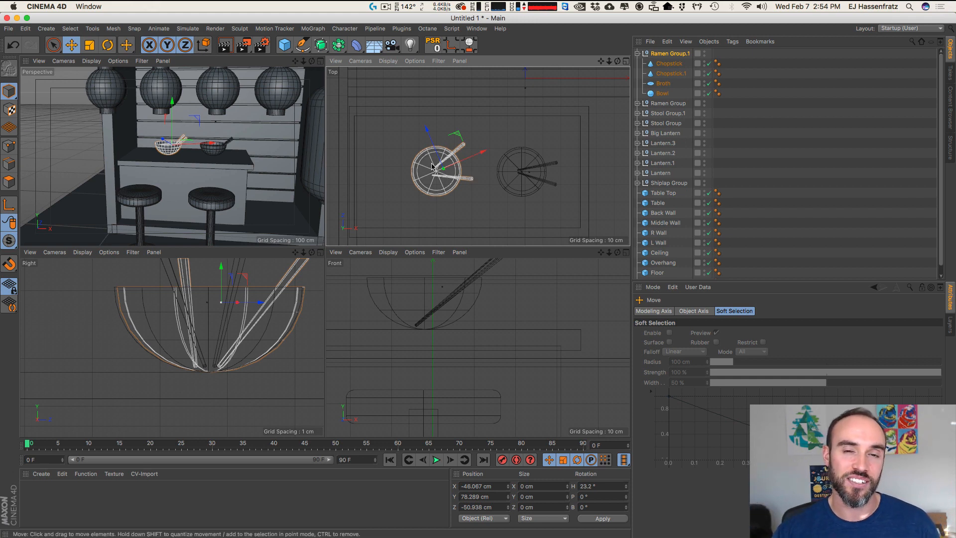
{"action": "left_click_drag", "start_coordinate": [481, 152], "coordinate": [473, 159]}
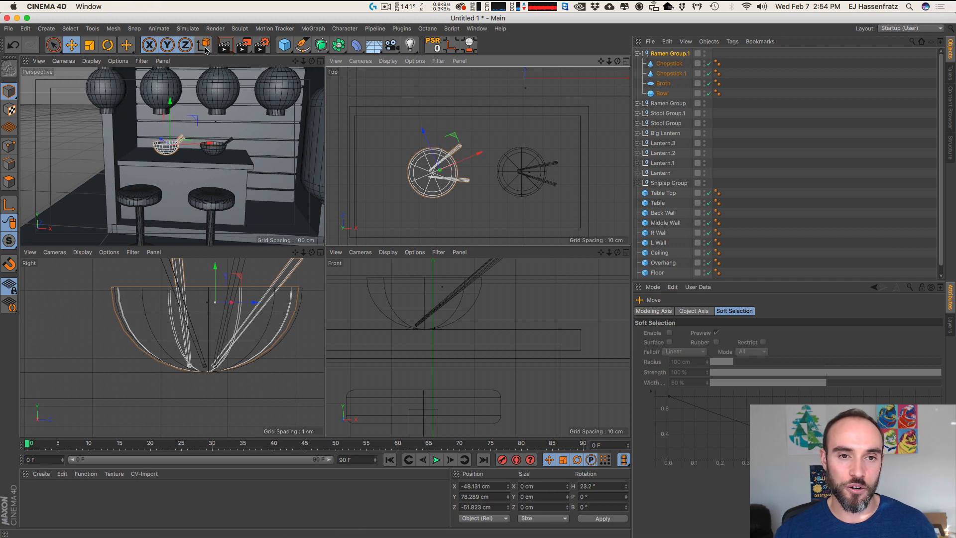
{"action": "left_click_drag", "start_coordinate": [479, 170], "coordinate": [470, 170]}
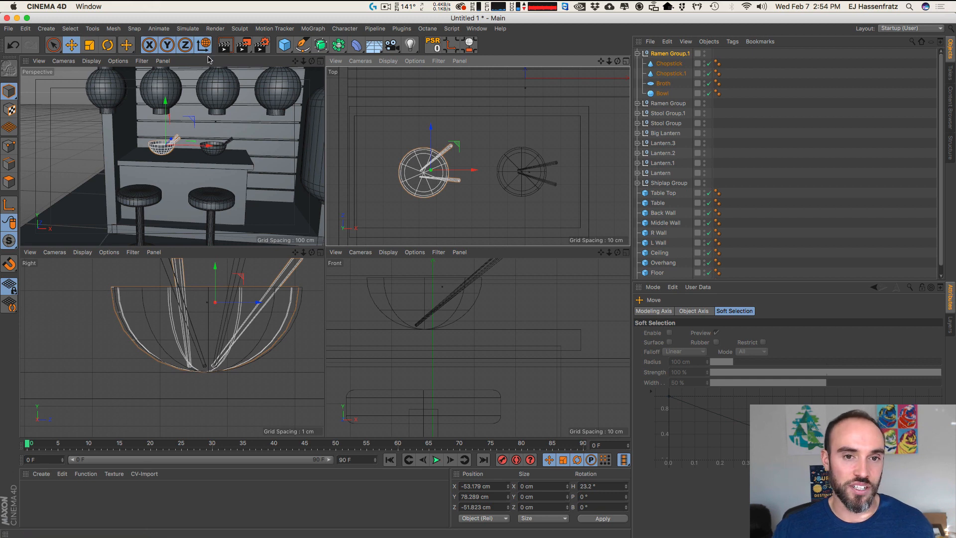
Step: Toggle between the world and object coordinate systems, ending on object coordinates
{"action": "key", "text": "w"}
{"action": "key", "text": "w"}
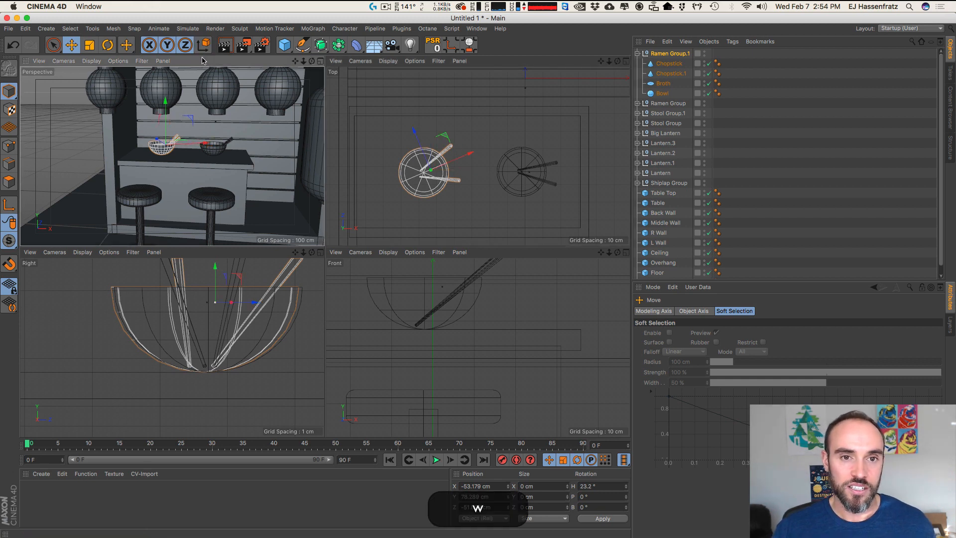
{"action": "key", "text": "w"}
{"action": "key", "text": "w"}
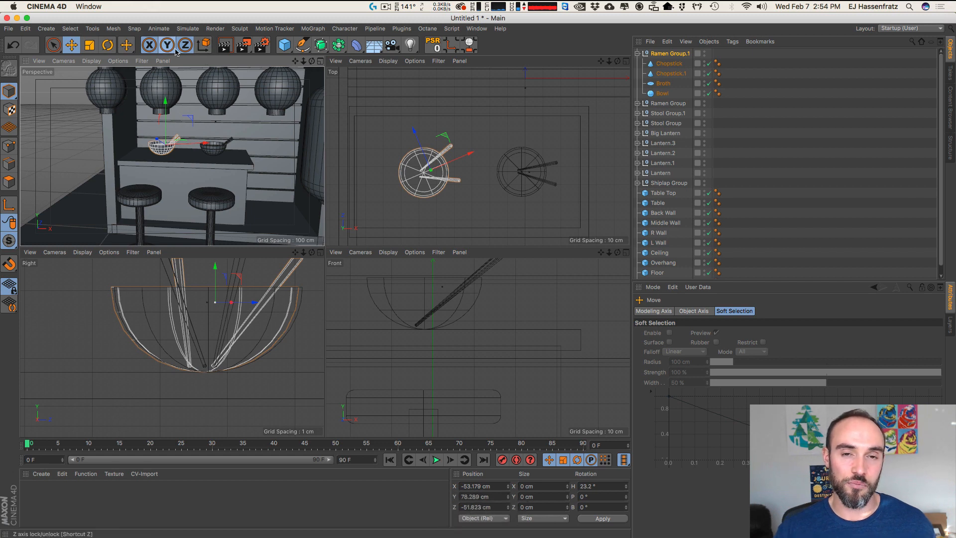
{"action": "key", "text": "w"}
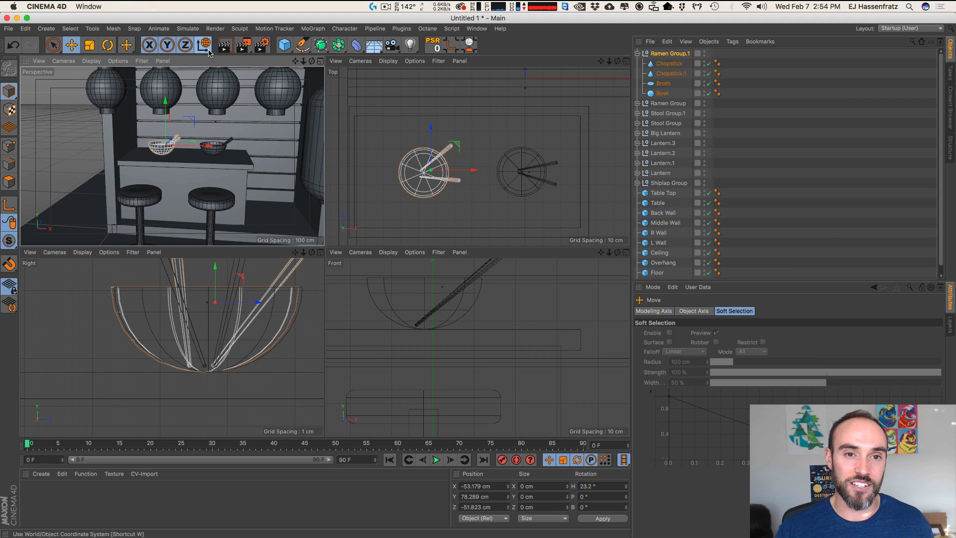
{"action": "key", "text": "w"}
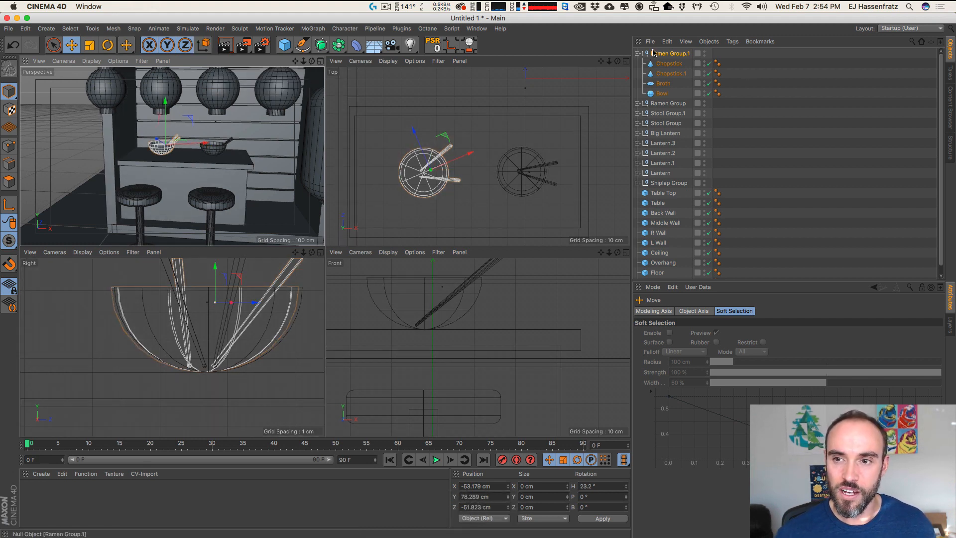
Step: Collapse the copied ramen group, select the Overhang of the stall, and maximize the perspective view
{"action": "left_click", "coordinate": [638, 53]}
{"action": "key", "text": "2"}
{"action": "left_click_drag", "start_coordinate": [258, 160], "coordinate": [215, 159]}
{"action": "key", "text": "1"}
{"action": "left_click_drag", "start_coordinate": [215, 159], "coordinate": [222, 179]}
{"action": "key", "text": "3"}
{"action": "mouse_move", "coordinate": [222, 117]}
{"action": "left_mouse_down"}
{"action": "mouse_move", "coordinate": [201, 124]}
{"action": "mouse_move", "coordinate": [226, 122]}
{"action": "left_mouse_up"}
{"action": "left_click", "coordinate": [230, 120]}
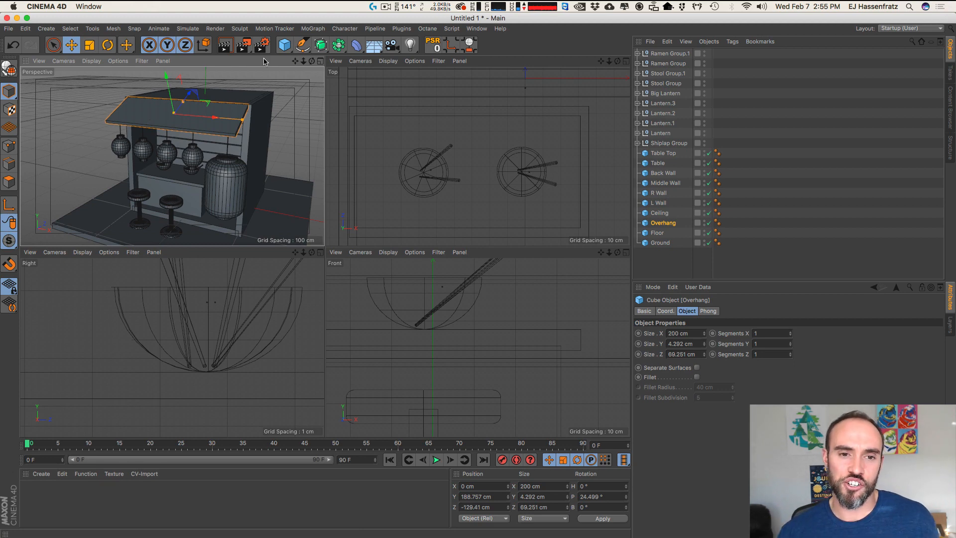
{"action": "left_click", "coordinate": [320, 62]}
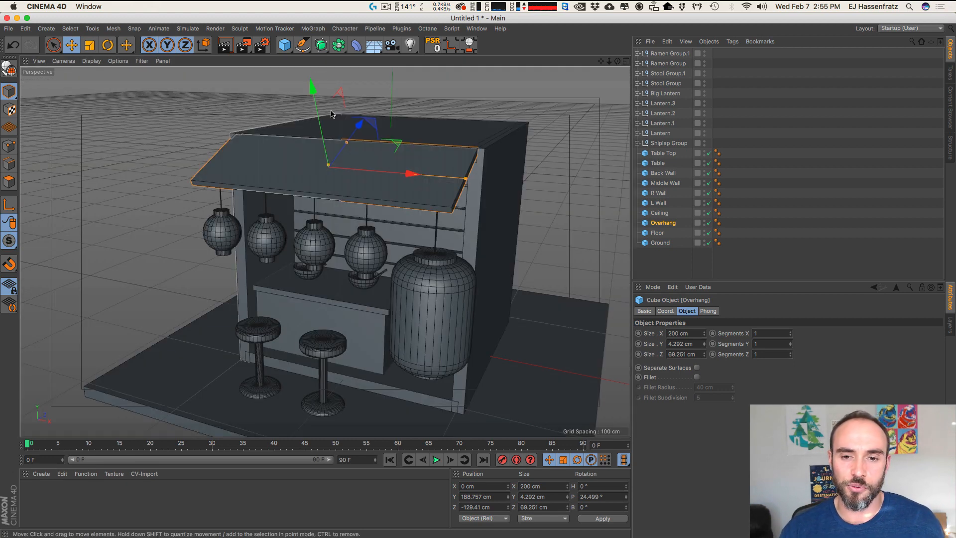
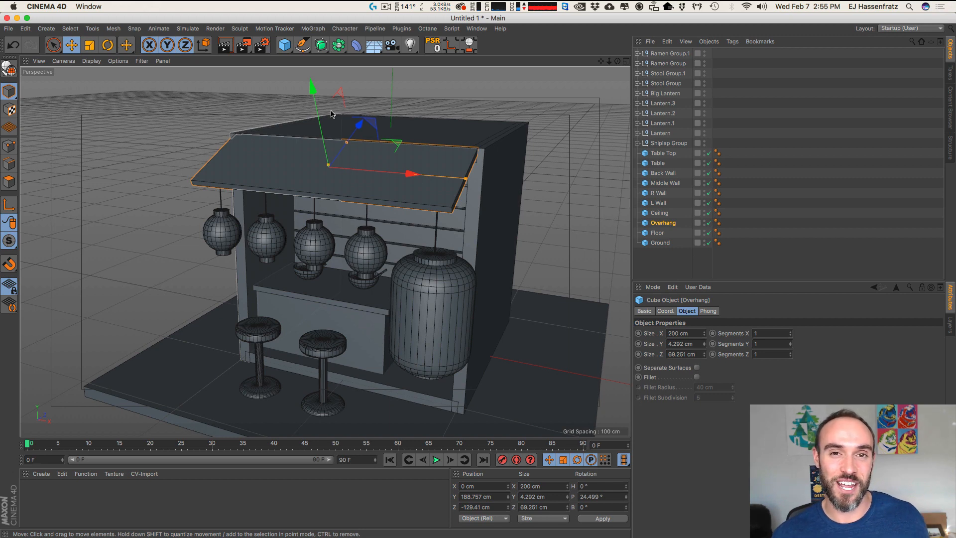
Step: Save the project as ramen_restaurant_2.c4d in the ORIENTATION_WEEK folder
{"action": "left_click", "coordinate": [9, 29]}
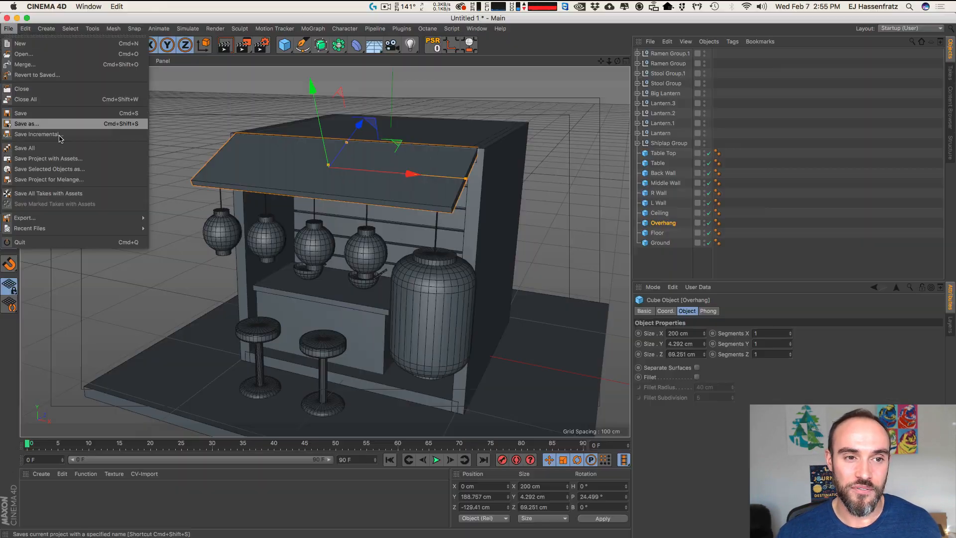
{"action": "left_click", "coordinate": [73, 145]}
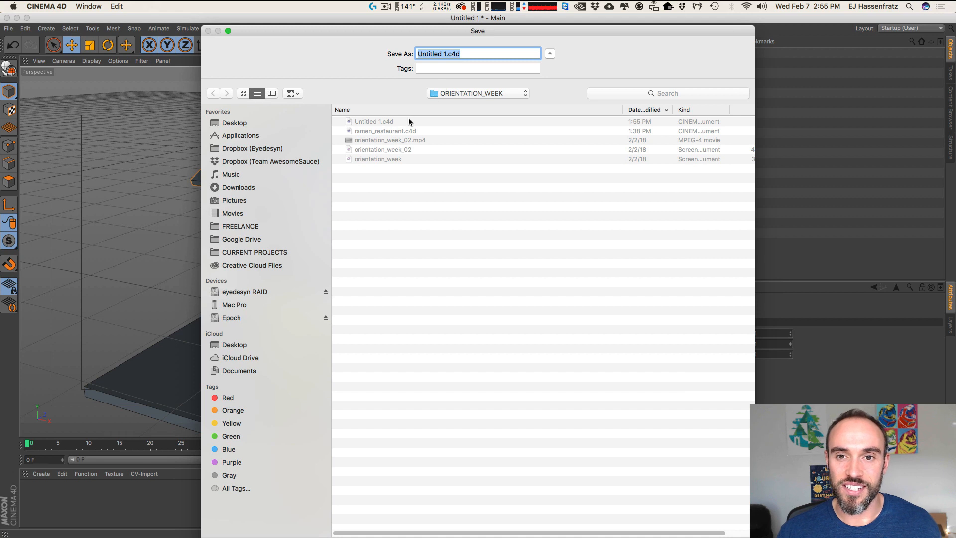
{"action": "left_click_drag", "start_coordinate": [445, 55], "coordinate": [294, 56]}
{"action": "type", "text": "ramen_"}
{"action": "type", "text": "resta"}
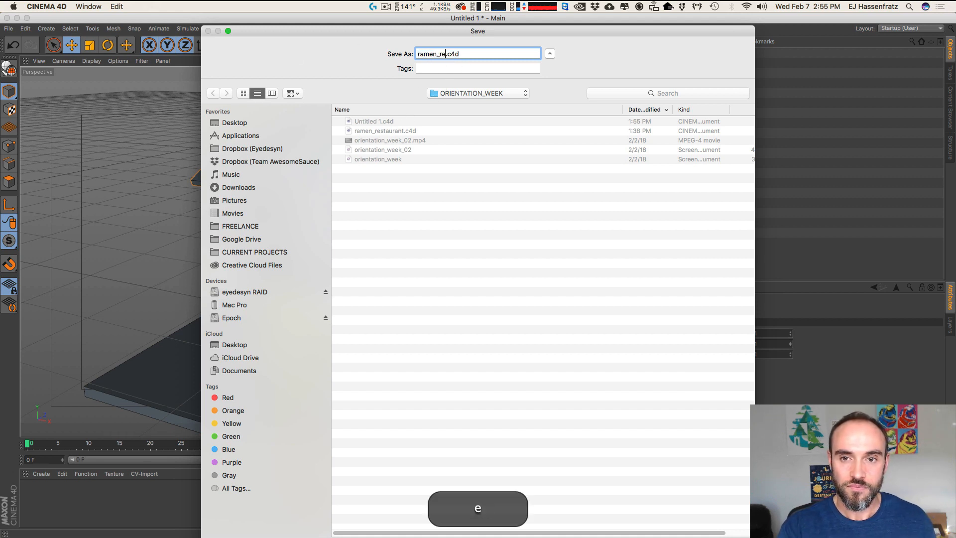
{"action": "key", "text": "BackSpace"}
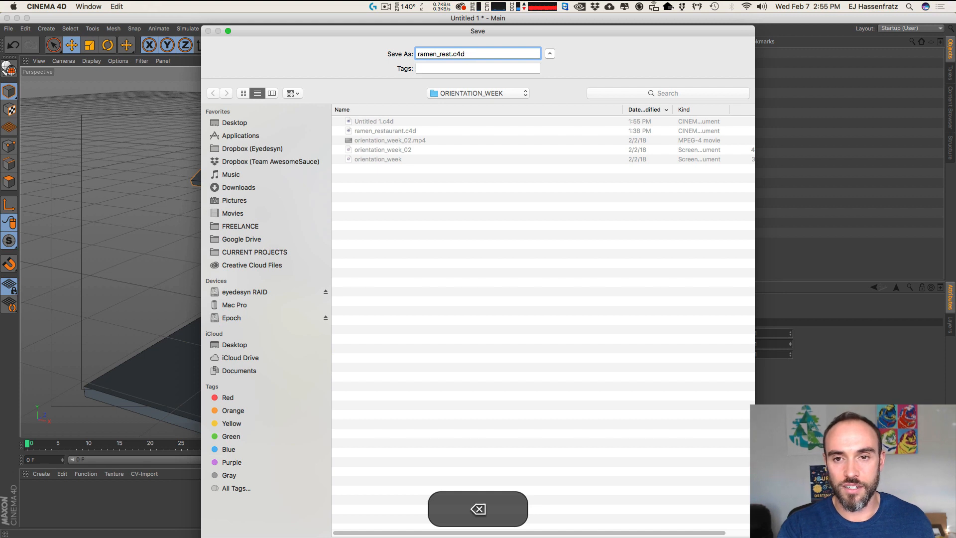
{"action": "type", "text": "aurant"}
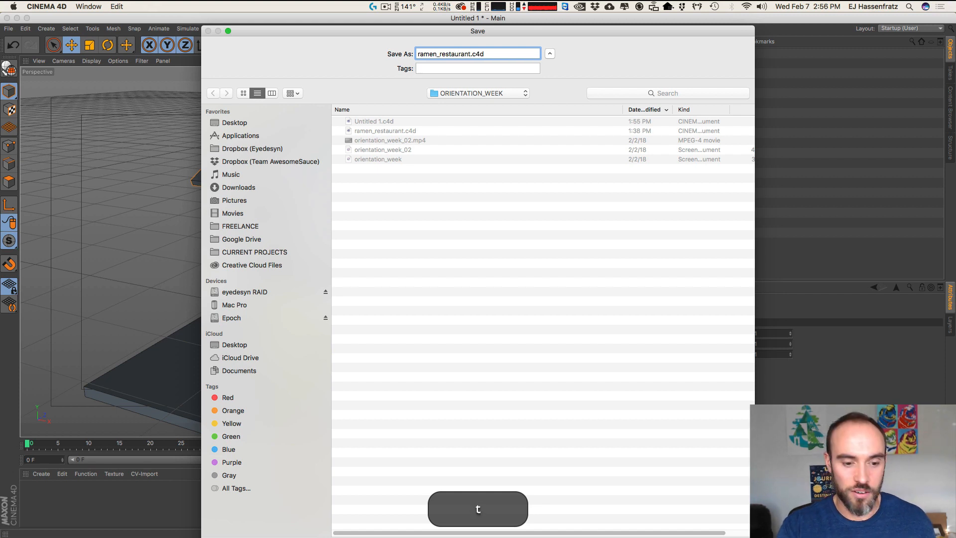
{"action": "type", "text": "_2"}
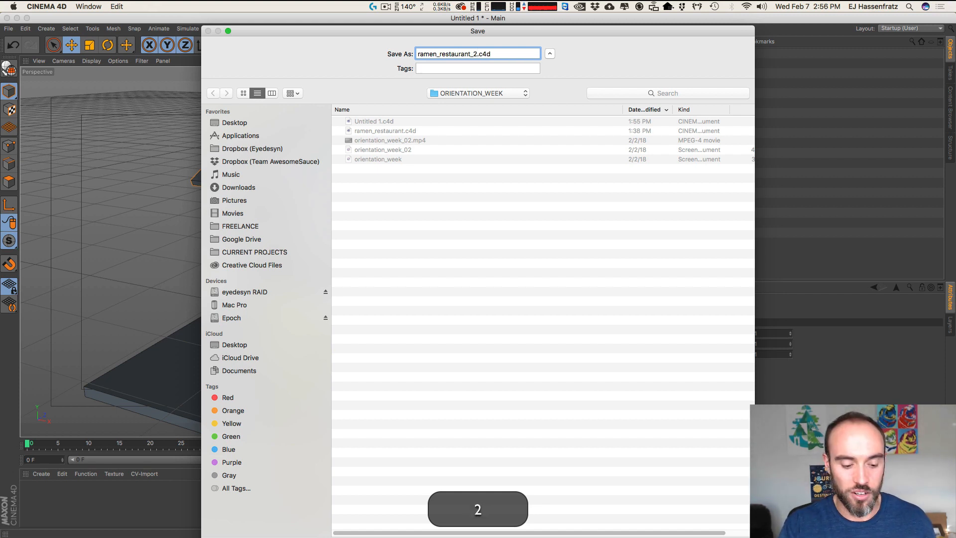
{"action": "key", "text": "Return"}
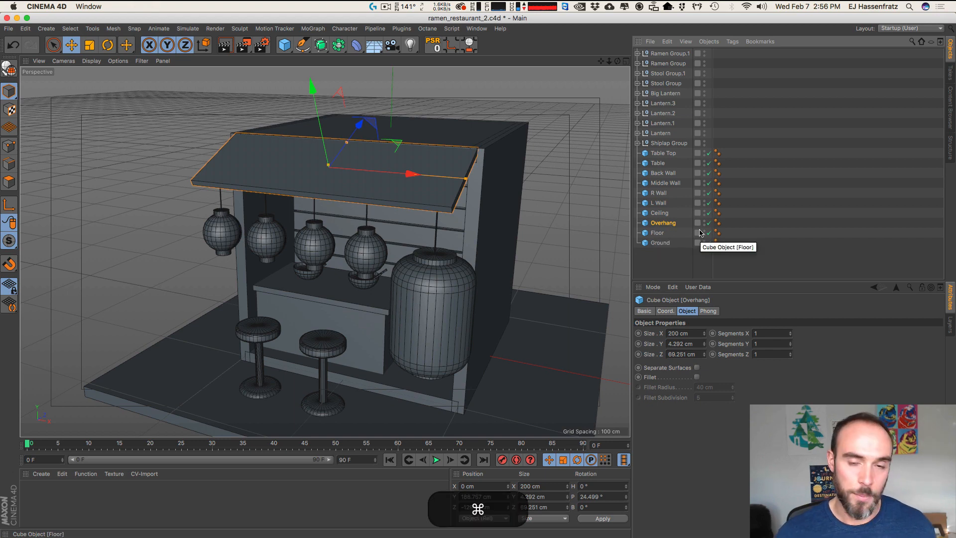
Step: Copy the Overhang object into a new empty project
{"action": "key", "text": "super+c"}
{"action": "left_click", "coordinate": [10, 30]}
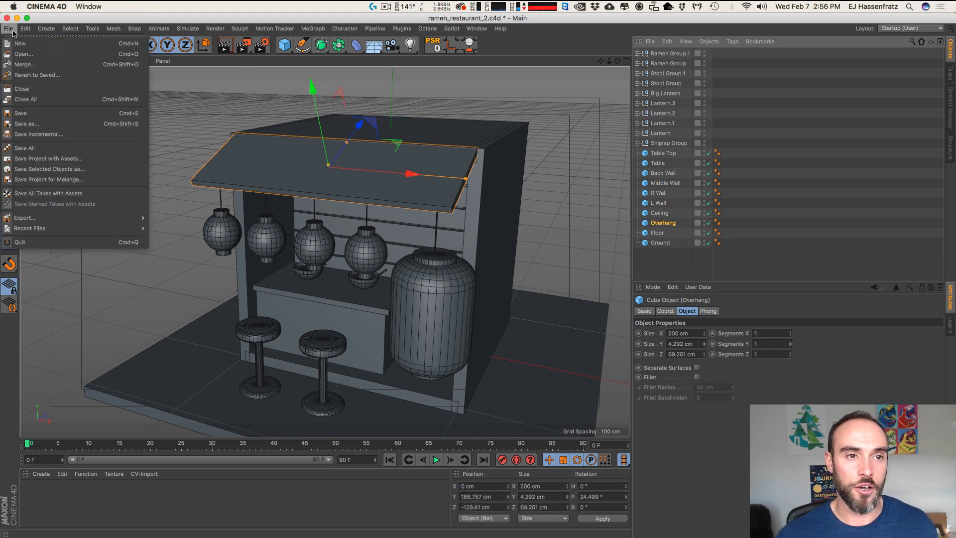
{"action": "left_click", "coordinate": [21, 44]}
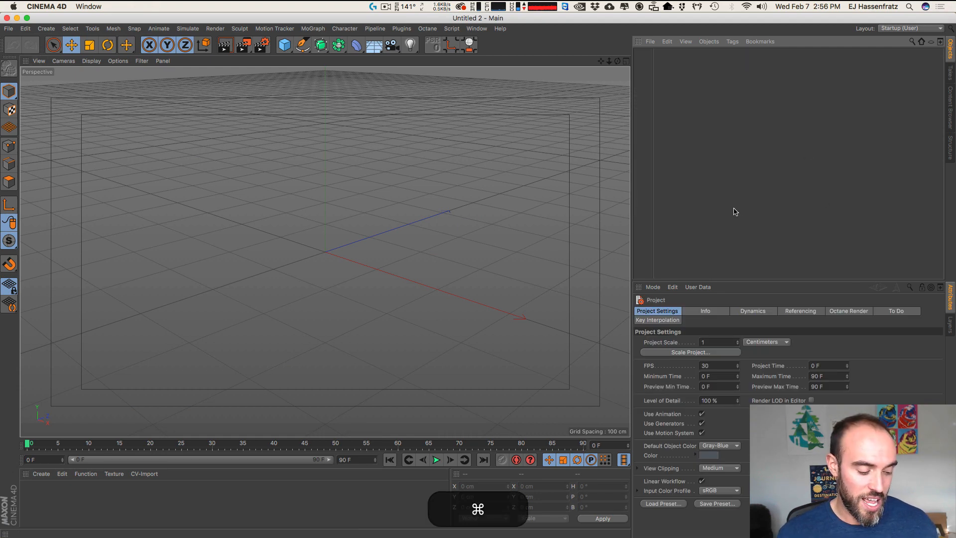
{"action": "key", "text": "super+v"}
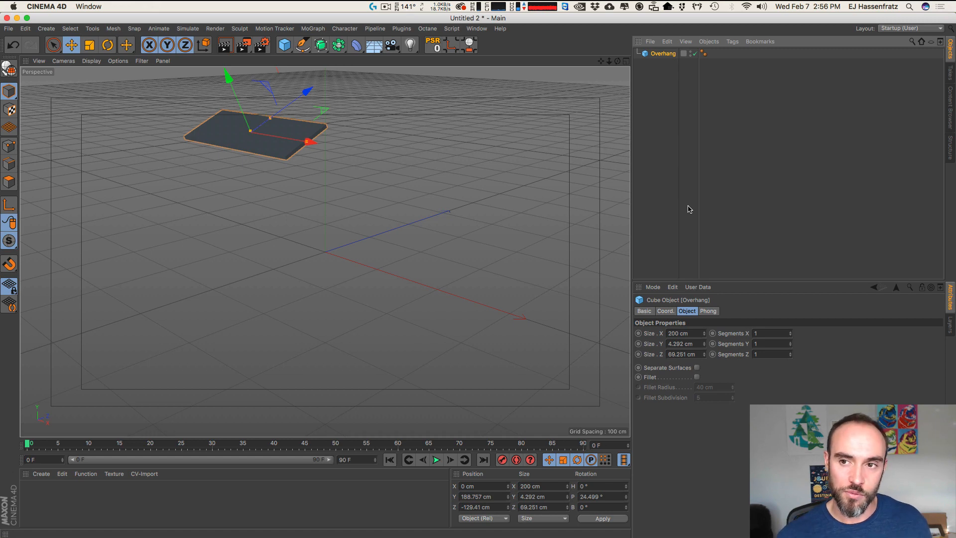
Step: Set the Overhang's pitch rotation first to 0° and finally to 3°
{"action": "key", "text": "1"}
{"action": "left_click_drag", "start_coordinate": [337, 179], "coordinate": [438, 222]}
{"action": "key", "text": "2"}
{"action": "key", "text": "1"}
{"action": "left_click_drag", "start_coordinate": [438, 222], "coordinate": [333, 223]}
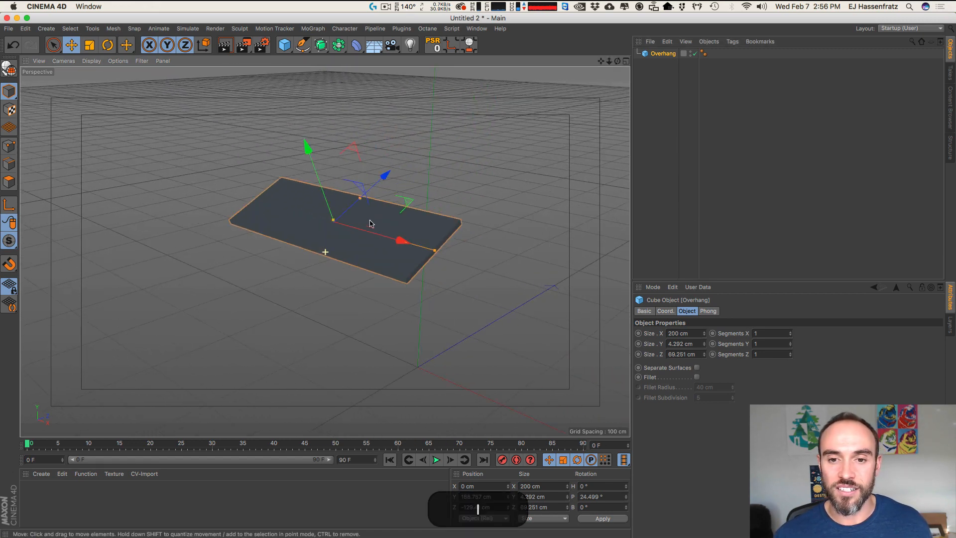
{"action": "key", "text": "3"}
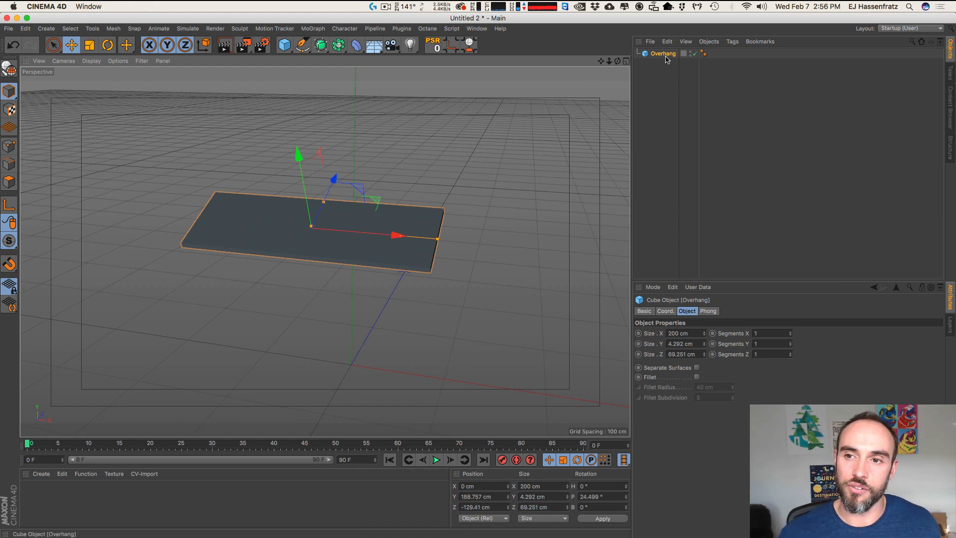
{"action": "left_click", "coordinate": [666, 311]}
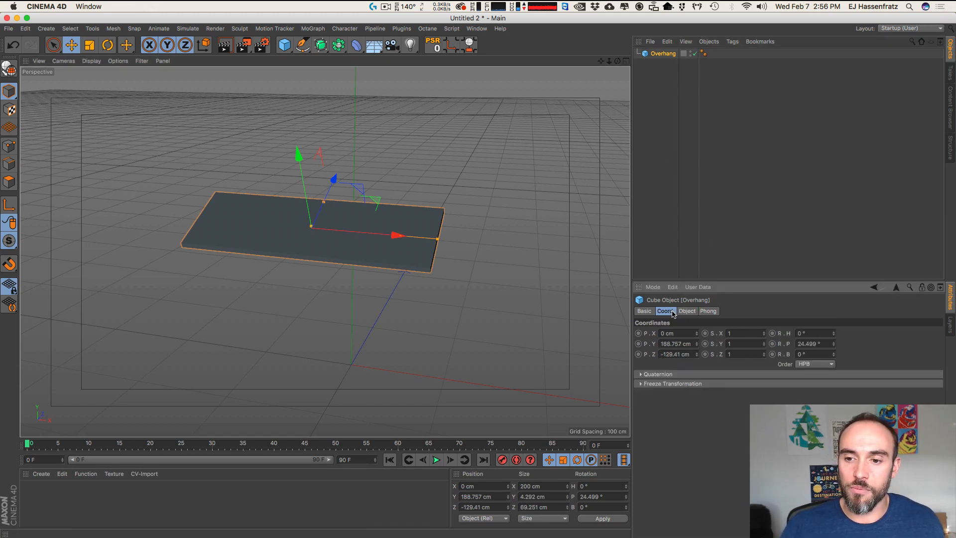
{"action": "left_click", "coordinate": [826, 345]}
{"action": "type", "text": "0"}
{"action": "key", "text": "Return"}
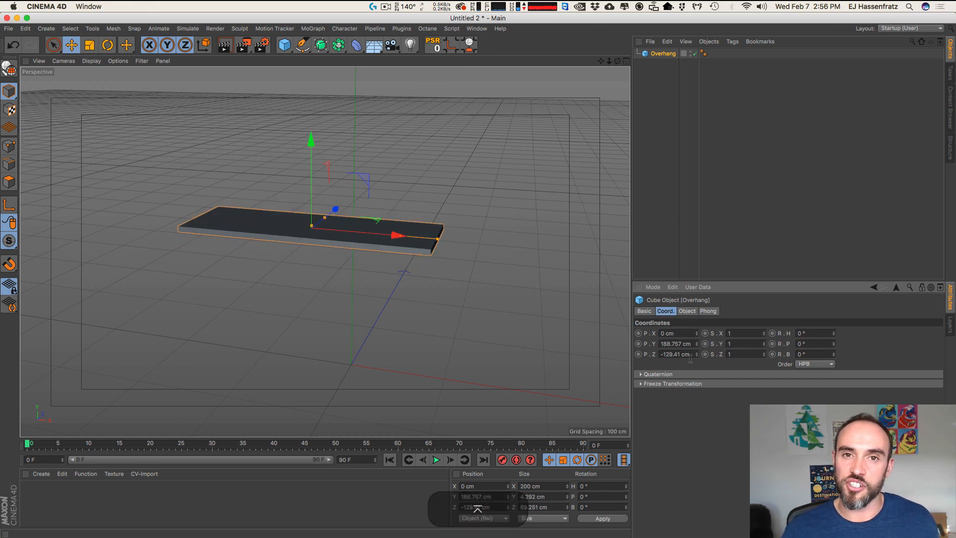
{"action": "key", "text": "Tab"}
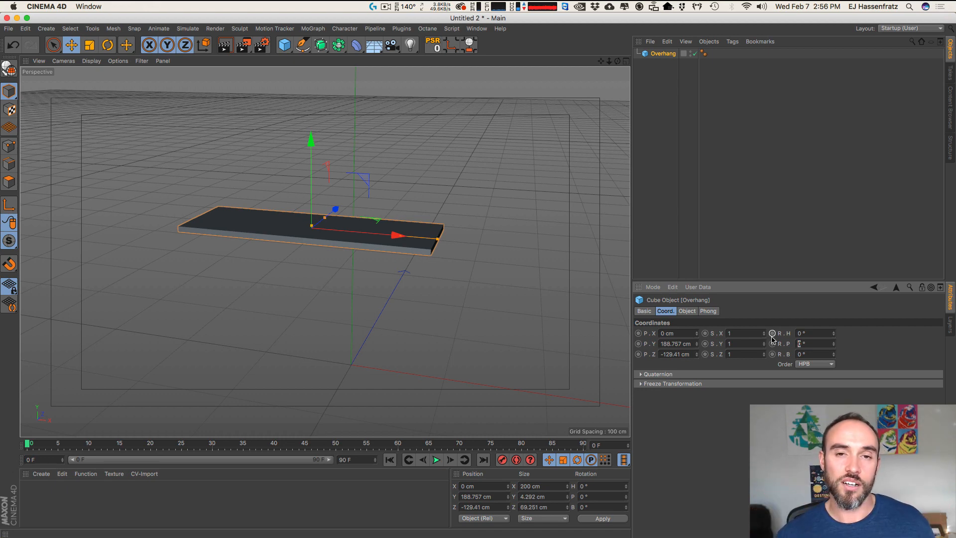
{"action": "type", "text": "3"}
{"action": "left_click_drag", "start_coordinate": [333, 222], "coordinate": [294, 252]}
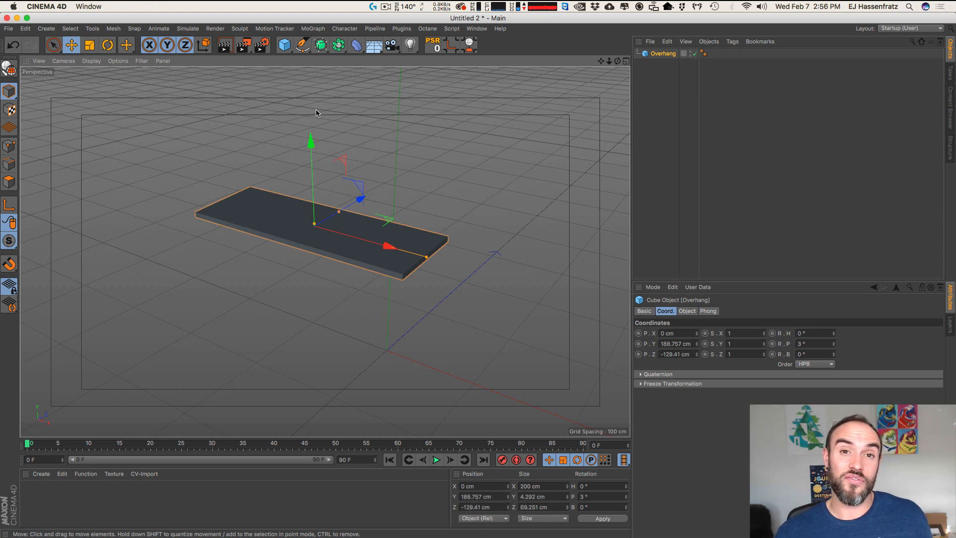
Step: Add a Tube primitive to the new project and show its object properties
{"action": "left_click", "coordinate": [284, 45]}
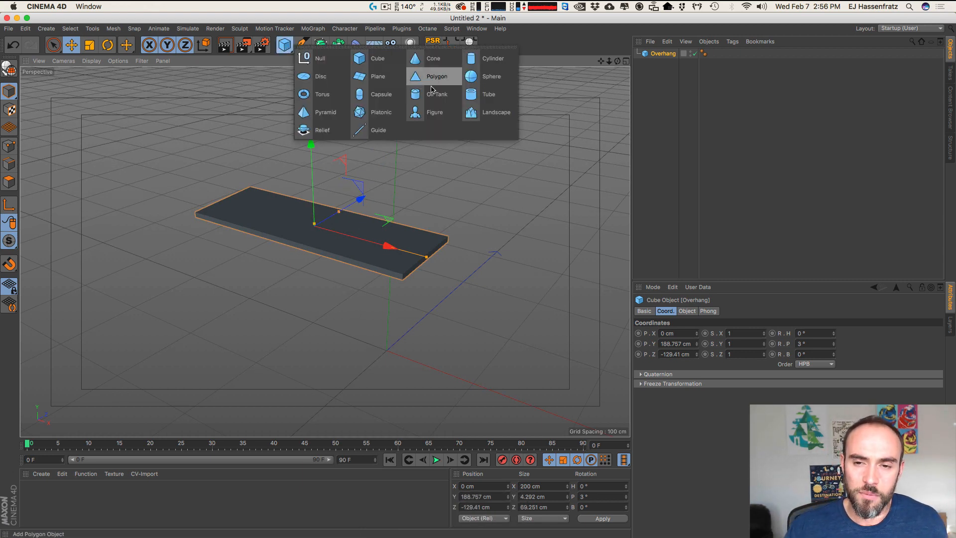
{"action": "left_click", "coordinate": [493, 94]}
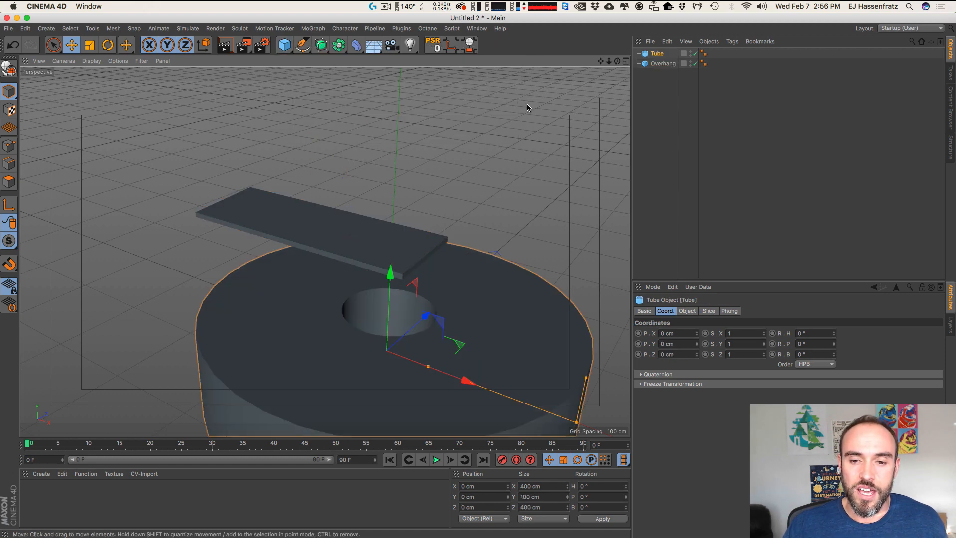
{"action": "left_click_drag", "start_coordinate": [475, 305], "coordinate": [373, 348]}
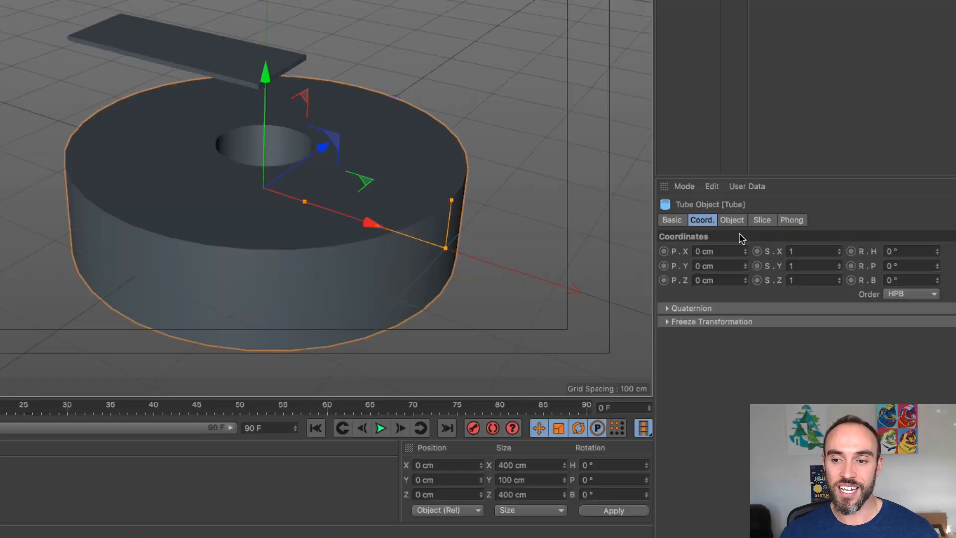
{"action": "left_click", "coordinate": [687, 310]}
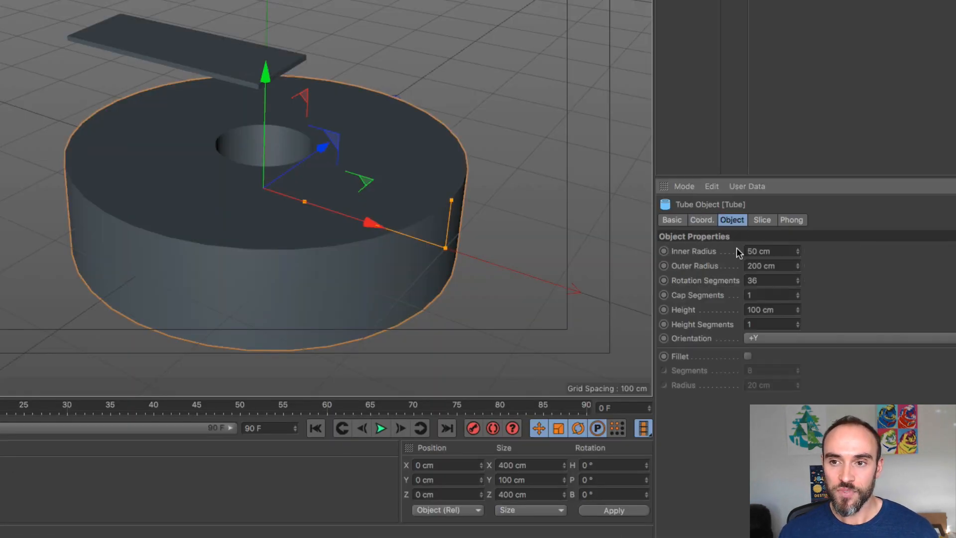
Step: Set the Tube's orientation to -Z
{"action": "left_click", "coordinate": [692, 338]}
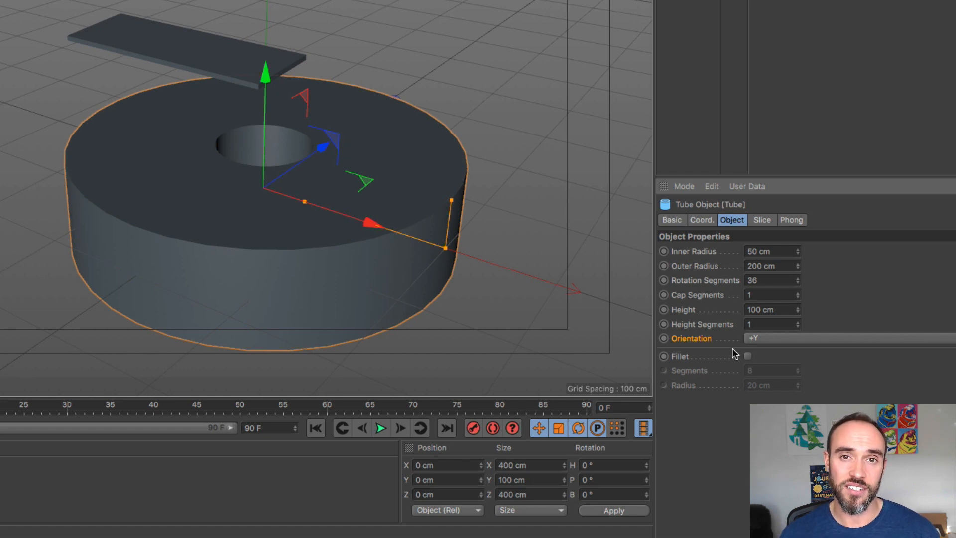
{"action": "left_click", "coordinate": [817, 338]}
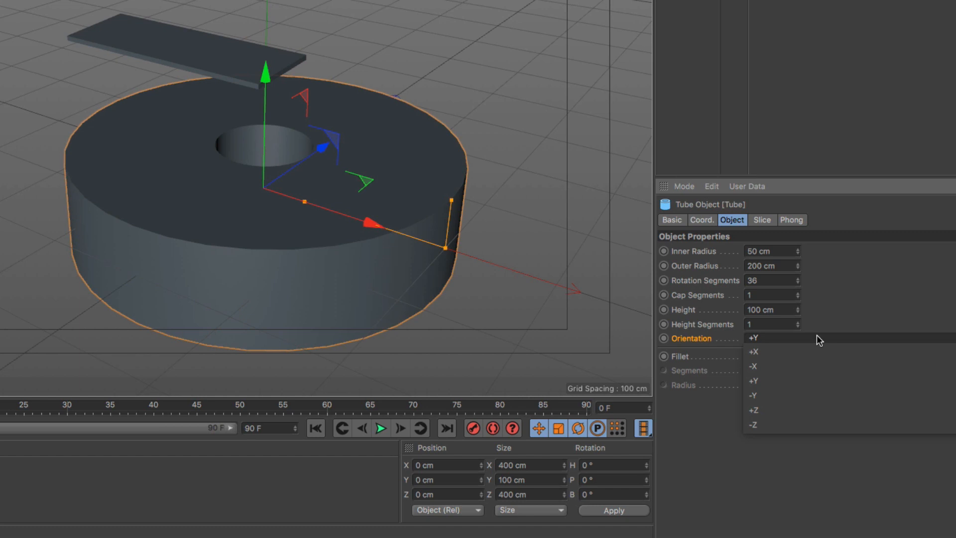
{"action": "left_click", "coordinate": [824, 424]}
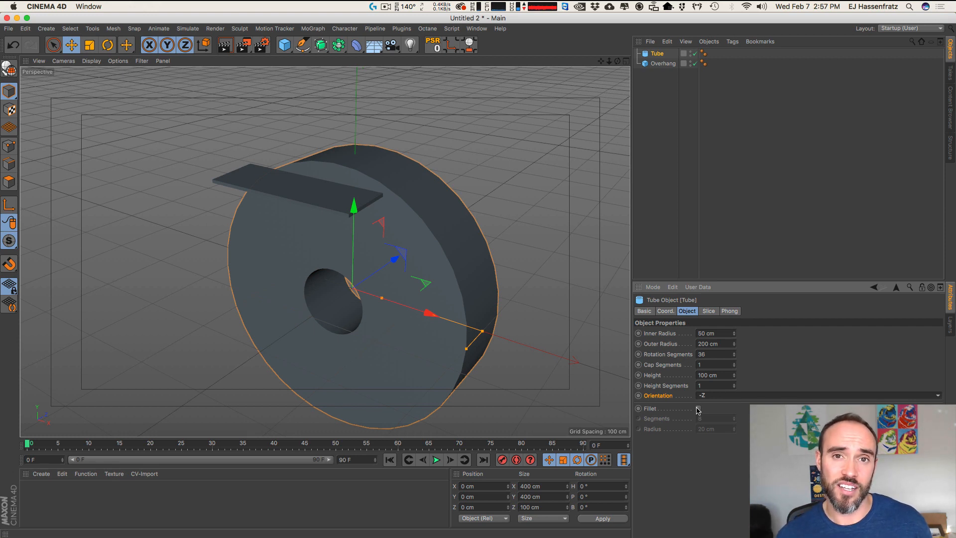
Step: Reduce the tube's outer radius to about 89 cm and move it to about Y 171 cm, Z -158 cm beside the overhang
{"action": "left_click_drag", "start_coordinate": [481, 332], "coordinate": [389, 321]}
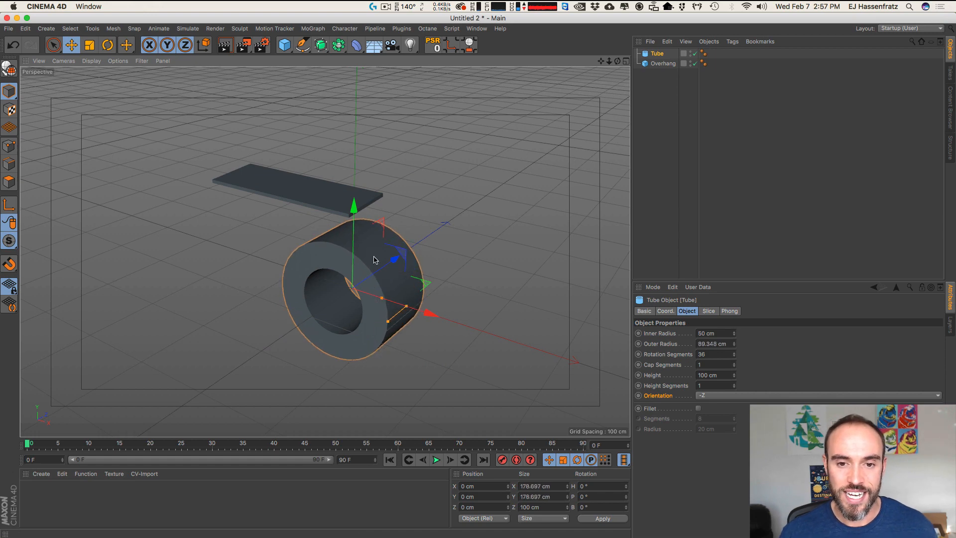
{"action": "left_click_drag", "start_coordinate": [350, 230], "coordinate": [352, 113]}
{"action": "key", "text": "3"}
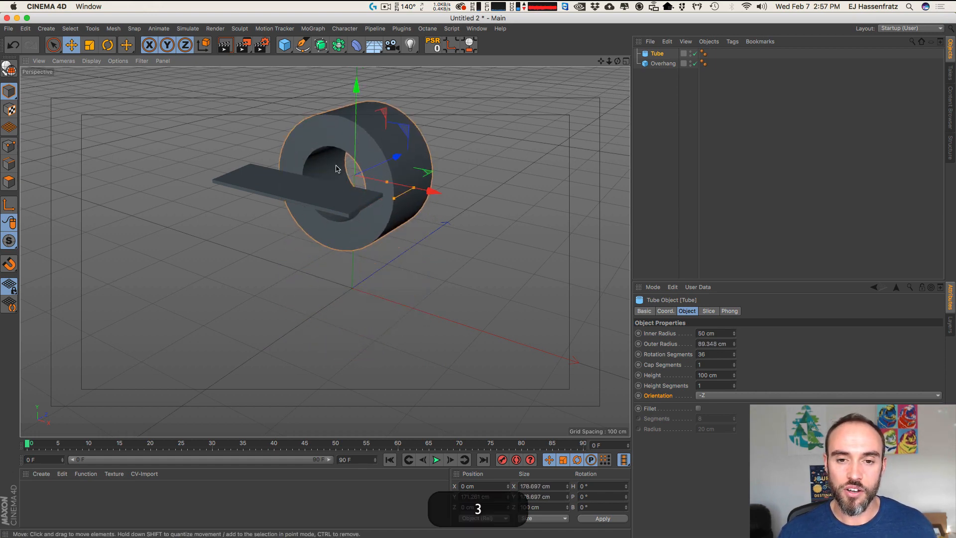
{"action": "left_click_drag", "start_coordinate": [335, 169], "coordinate": [405, 193]}
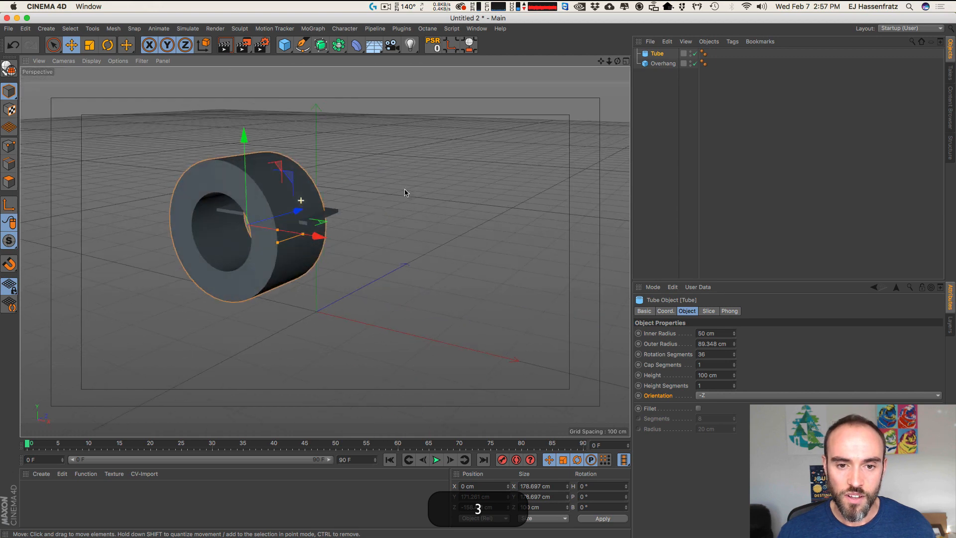
Step: Resize the tube to about 5.6 cm inner radius, 8.4 cm outer radius and 36 cm height, and raise it to about Y 191 cm
{"action": "key", "text": "2"}
{"action": "key", "text": "1"}
{"action": "left_click_drag", "start_coordinate": [259, 225], "coordinate": [326, 231]}
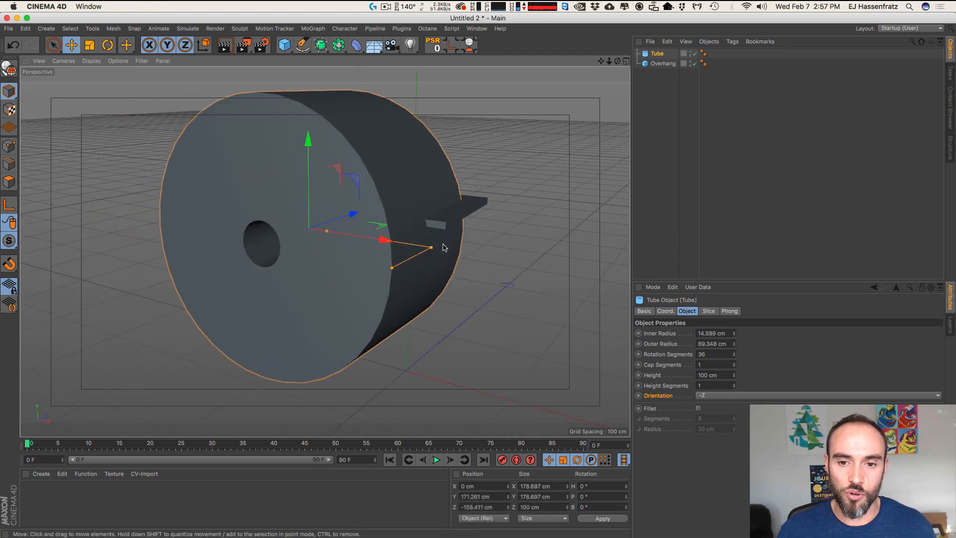
{"action": "left_click_drag", "start_coordinate": [431, 247], "coordinate": [317, 248]}
{"action": "key", "text": "2"}
{"action": "left_click_drag", "start_coordinate": [297, 214], "coordinate": [369, 215]}
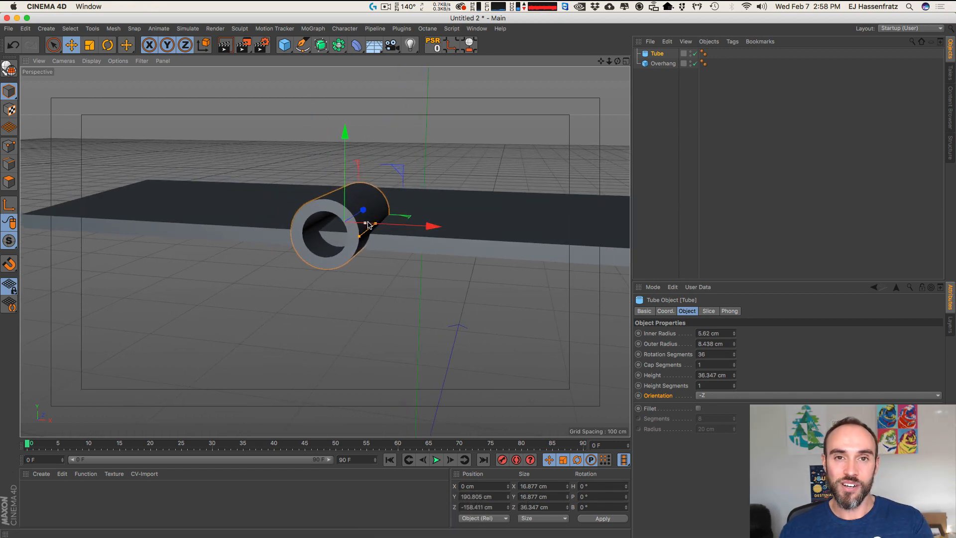
Step: Slice the tube in half from 0° to 180° and seat it on the overhang's front edge
{"action": "left_click", "coordinate": [709, 311]}
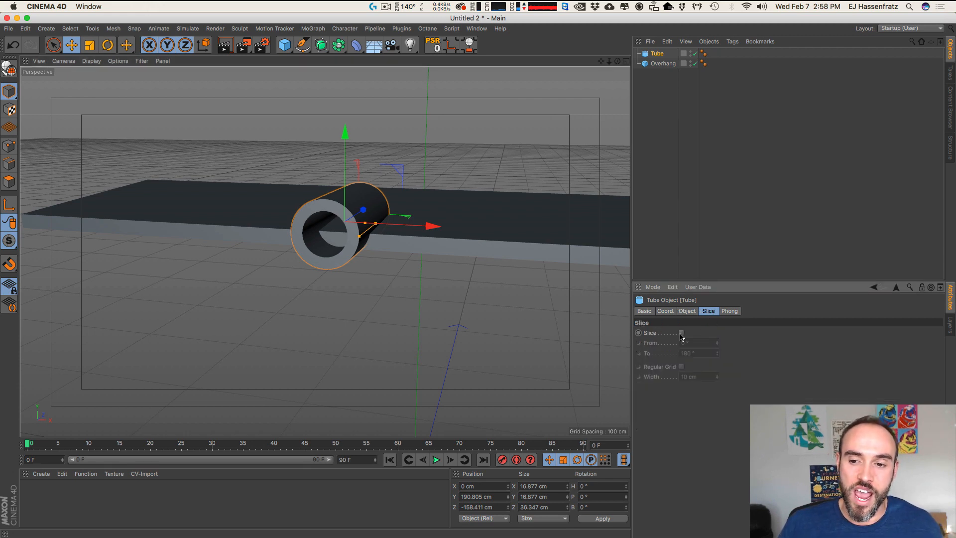
{"action": "left_click", "coordinate": [681, 333]}
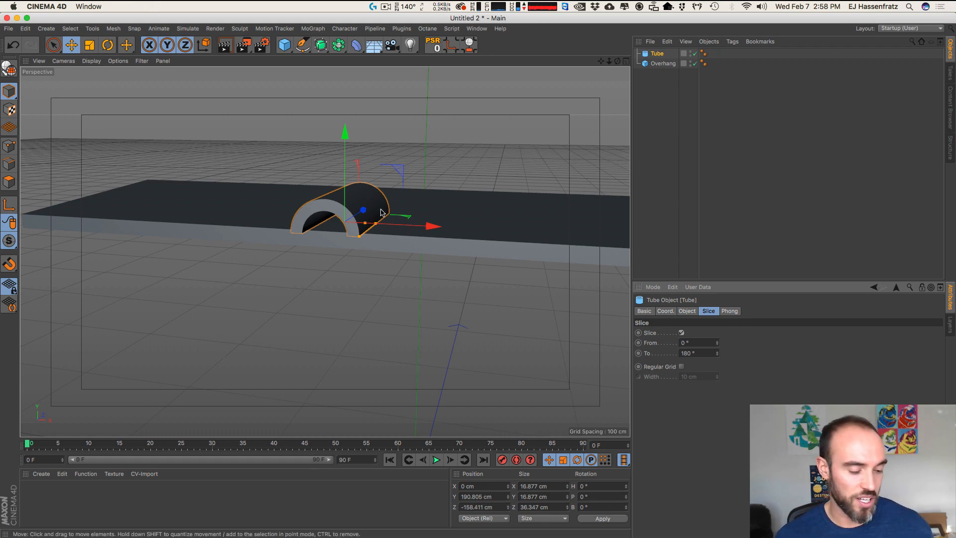
{"action": "key", "text": "3"}
{"action": "left_click_drag", "start_coordinate": [381, 213], "coordinate": [314, 217]}
{"action": "left_click_drag", "start_coordinate": [350, 177], "coordinate": [410, 205]}
{"action": "key", "text": "3"}
{"action": "mouse_move", "coordinate": [380, 222]}
{"action": "left_mouse_down"}
{"action": "mouse_move", "coordinate": [348, 198]}
{"action": "mouse_move", "coordinate": [386, 164]}
{"action": "mouse_move", "coordinate": [441, 219]}
{"action": "mouse_move", "coordinate": [391, 215]}
{"action": "left_mouse_up"}
Step: Set the Overhang's pitch rotation to 0°
{"action": "left_click", "coordinate": [401, 224]}
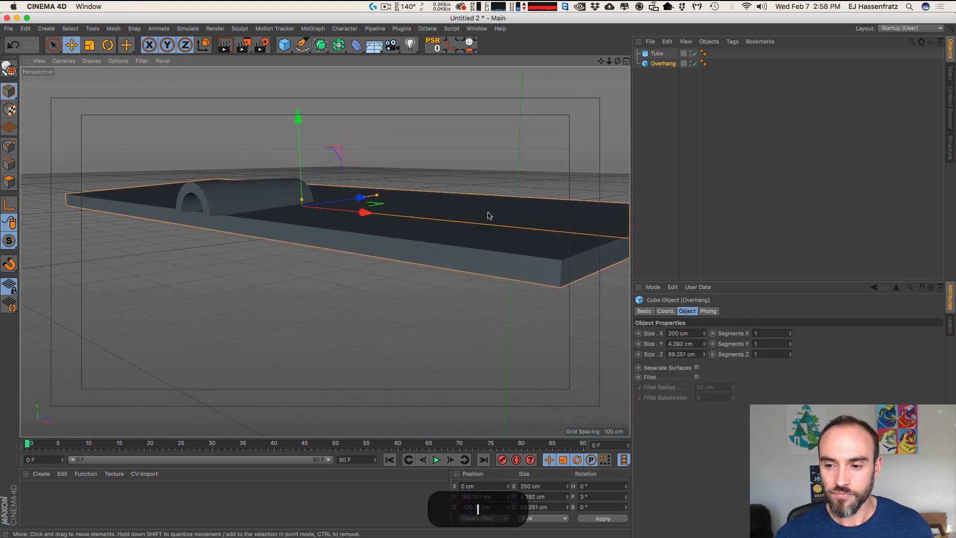
{"action": "left_click", "coordinate": [665, 310]}
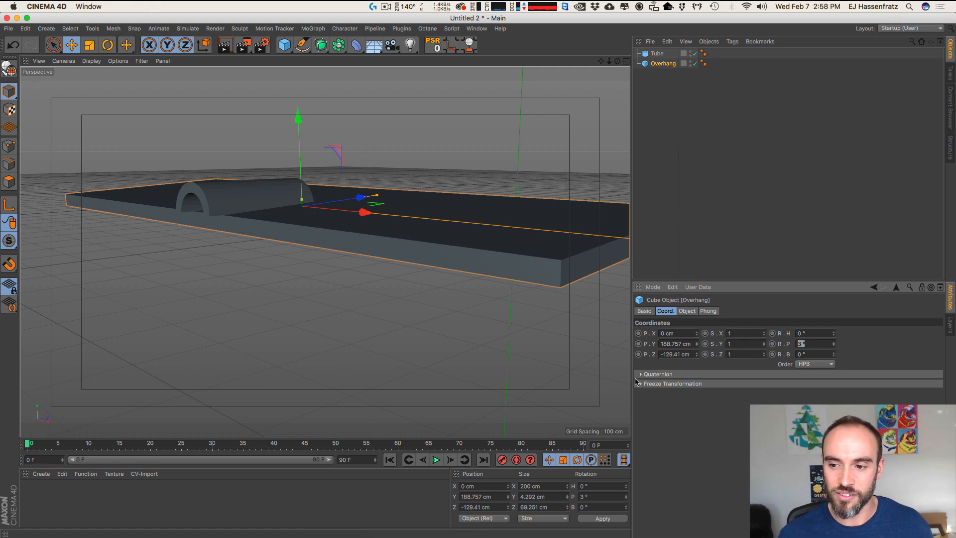
{"action": "type", "text": "0"}
{"action": "key", "text": "Return"}
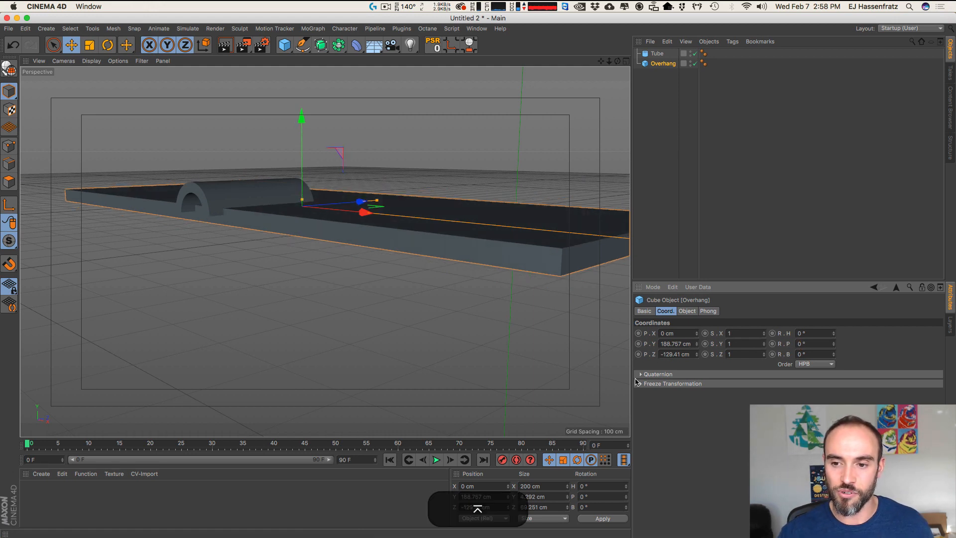
Step: Raise the half tube to about Y 190.6 cm so it rests on the levelled overhang
{"action": "left_click_drag", "start_coordinate": [305, 223], "coordinate": [254, 264]}
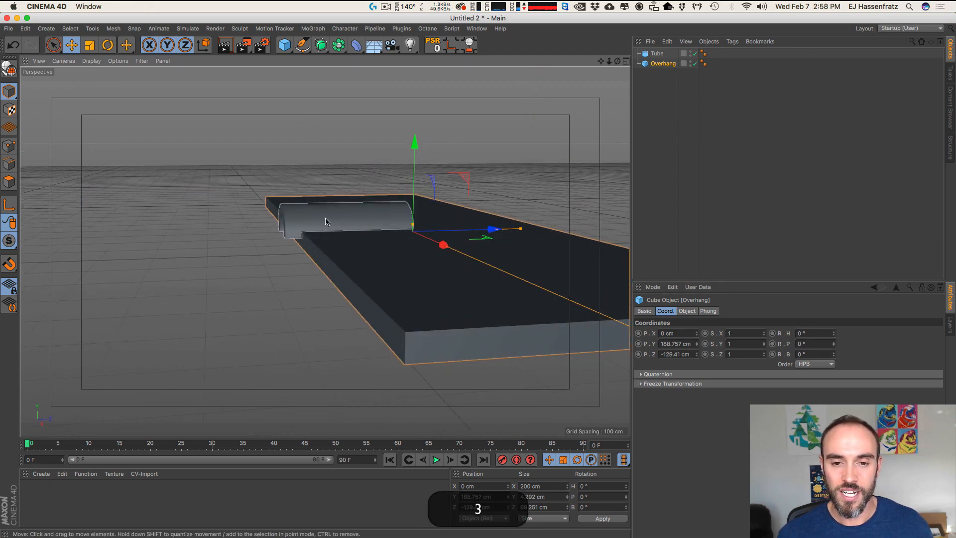
{"action": "left_click", "coordinate": [327, 222]}
{"action": "left_click_drag", "start_coordinate": [309, 248], "coordinate": [228, 241]}
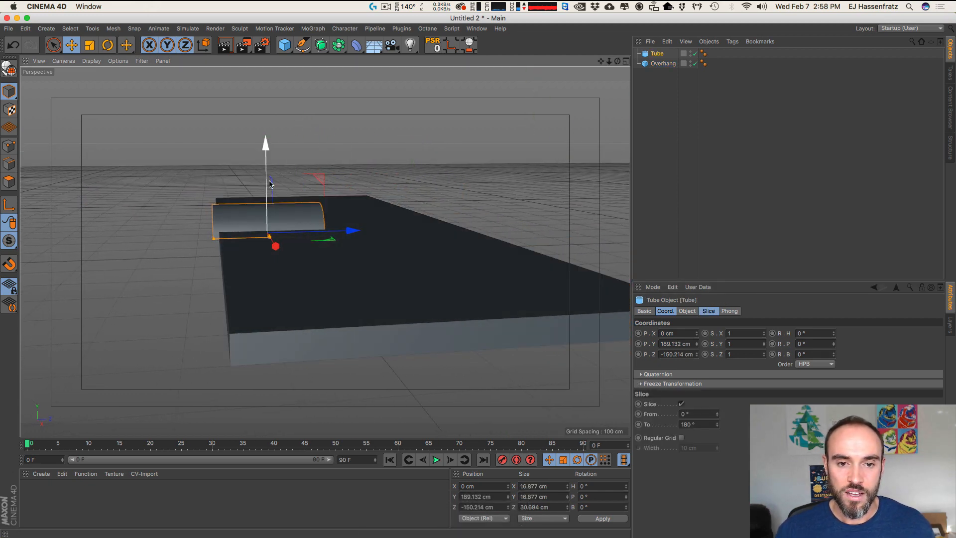
{"action": "left_click_drag", "start_coordinate": [269, 184], "coordinate": [322, 228]}
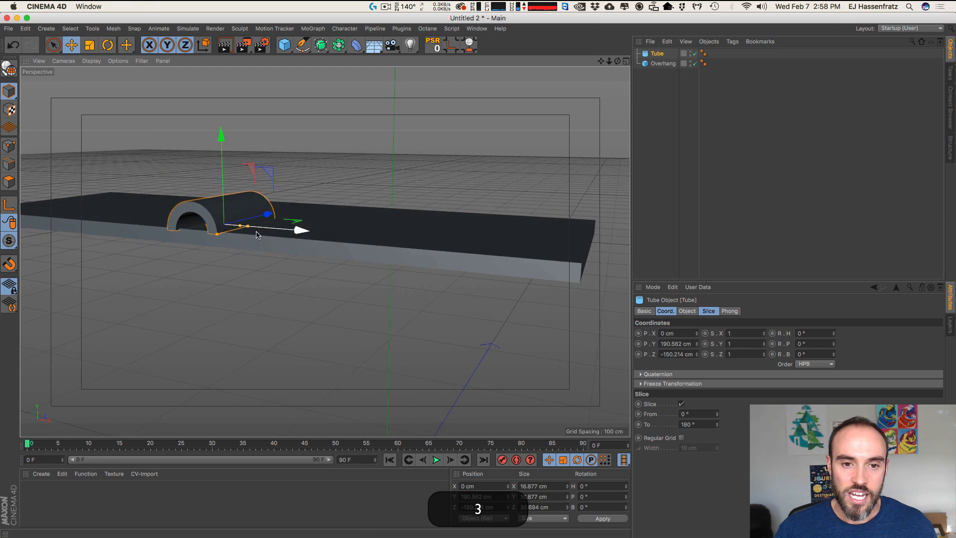
{"action": "left_click_drag", "start_coordinate": [257, 245], "coordinate": [330, 252]}
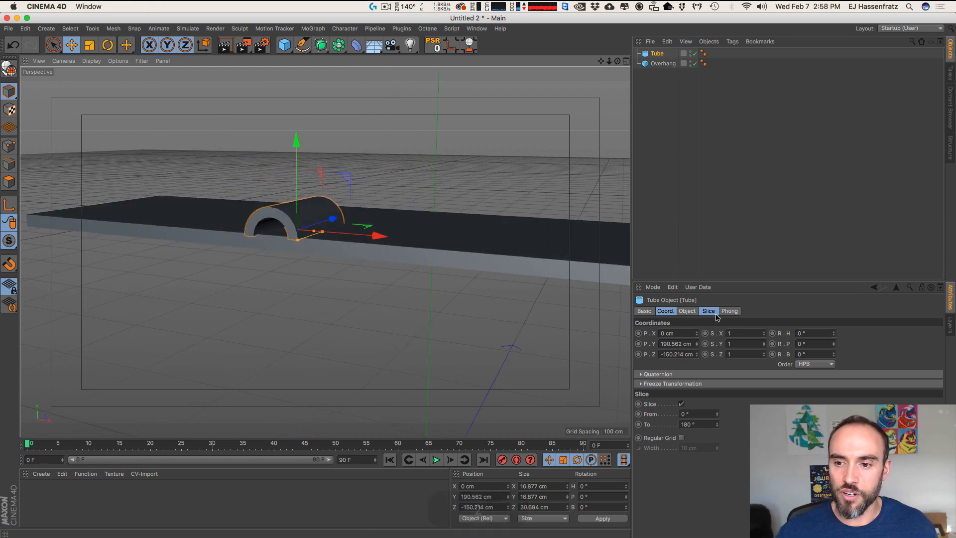
Step: Set the tube's inner radius to 3 cm and its outer radius to 4 cm
{"action": "left_click", "coordinate": [688, 310]}
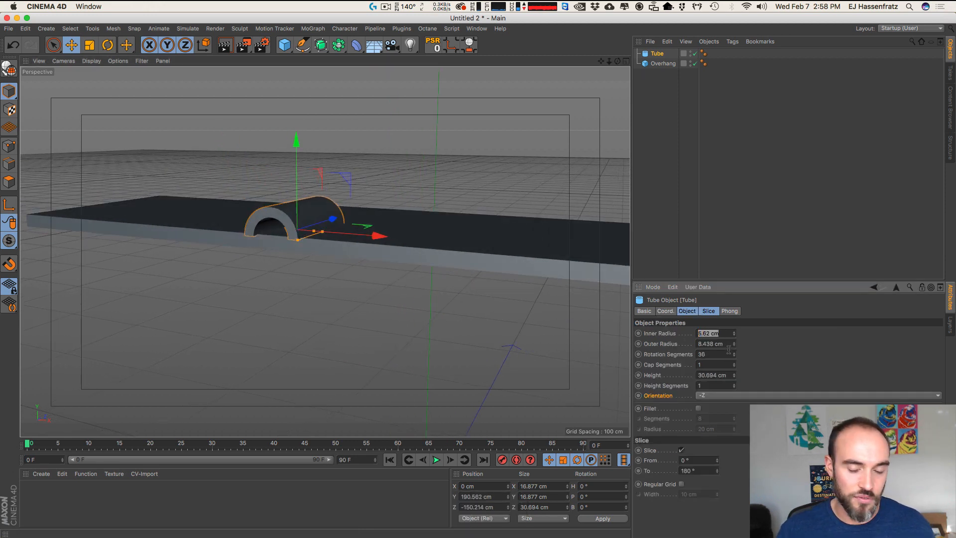
{"action": "type", "text": "3"}
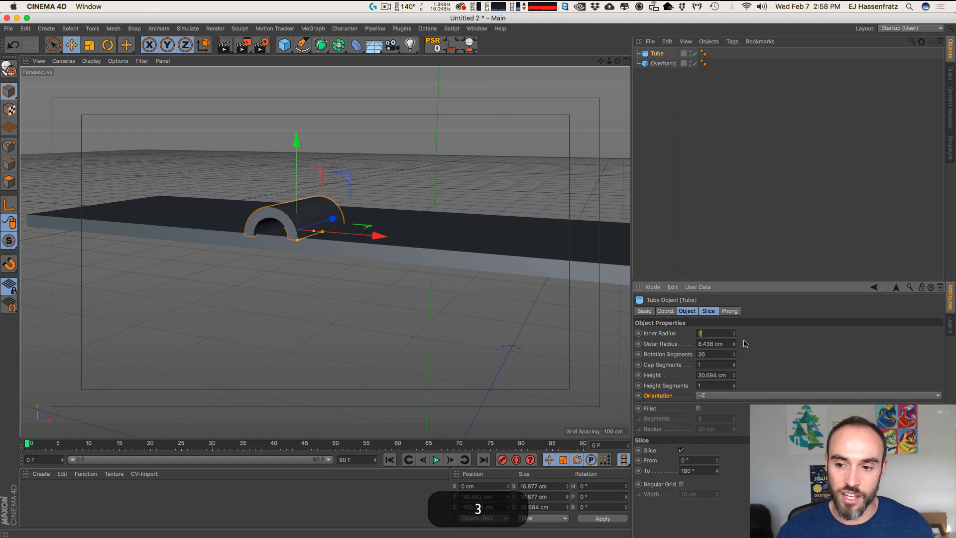
{"action": "double_click", "coordinate": [711, 344]}
{"action": "type", "text": "4"}
{"action": "left_click", "coordinate": [754, 357]}
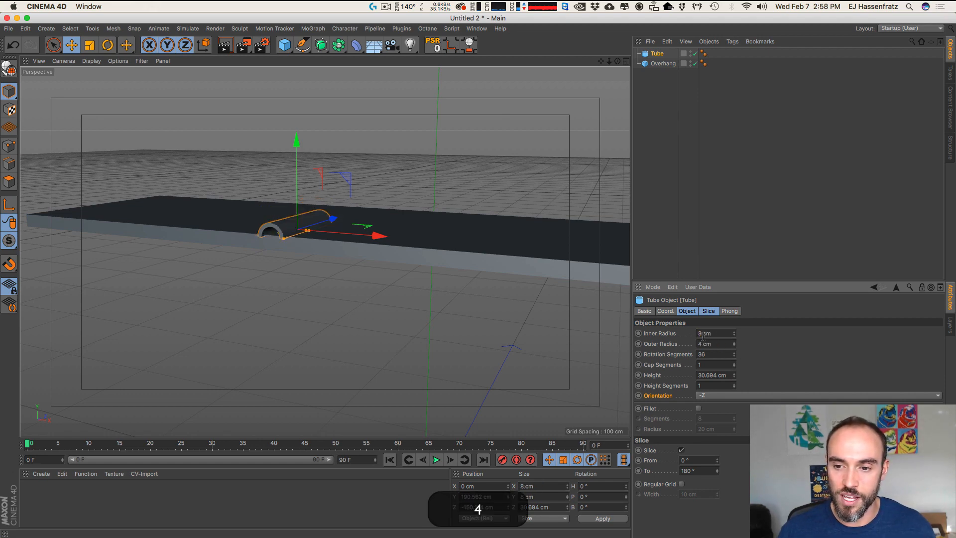
Step: Set the tube's height first to 15 cm and finally to 17 cm
{"action": "key", "text": "2"}
{"action": "left_click_drag", "start_coordinate": [294, 228], "coordinate": [393, 217]}
{"action": "key", "text": "1"}
{"action": "mouse_move", "coordinate": [307, 248]}
{"action": "left_mouse_down"}
{"action": "mouse_move", "coordinate": [320, 247]}
{"action": "mouse_move", "coordinate": [313, 255]}
{"action": "left_mouse_up"}
{"action": "key", "text": "3"}
{"action": "left_click_drag", "start_coordinate": [307, 242], "coordinate": [416, 263]}
{"action": "left_click_drag", "start_coordinate": [734, 374], "coordinate": [737, 388]}
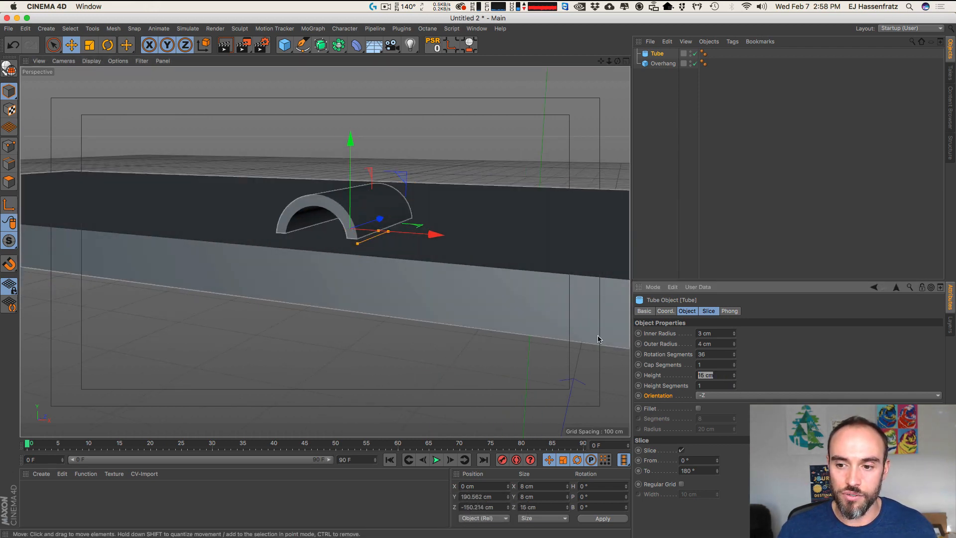
{"action": "type", "text": "17"}
{"action": "key", "text": "Return"}
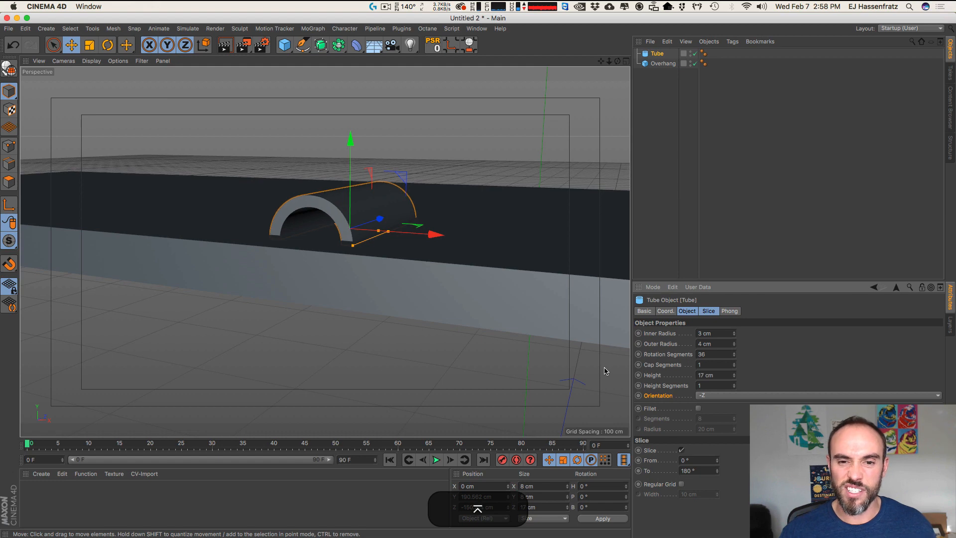
Step: Move the half tube onto the overhang's front edge, at about Y 190.9 cm and Z -156.3 cm
{"action": "key", "text": "1"}
{"action": "left_click_drag", "start_coordinate": [384, 215], "coordinate": [234, 254]}
{"action": "key", "text": "3"}
{"action": "left_click_drag", "start_coordinate": [298, 174], "coordinate": [298, 169]}
{"action": "key", "text": "2"}
{"action": "left_click_drag", "start_coordinate": [322, 204], "coordinate": [275, 213]}
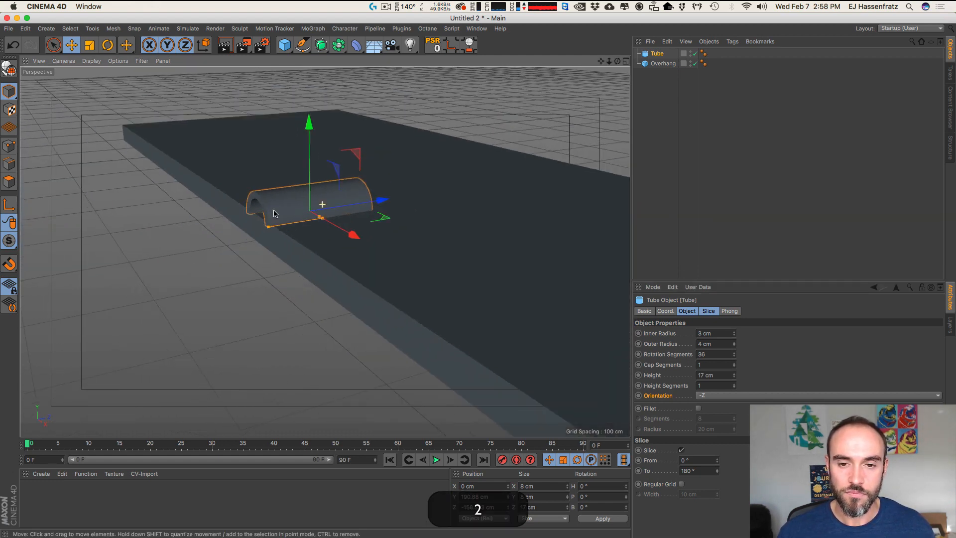
{"action": "key", "text": "3"}
{"action": "left_click_drag", "start_coordinate": [369, 211], "coordinate": [364, 231]}
{"action": "key", "text": "1"}
{"action": "key", "text": "3"}
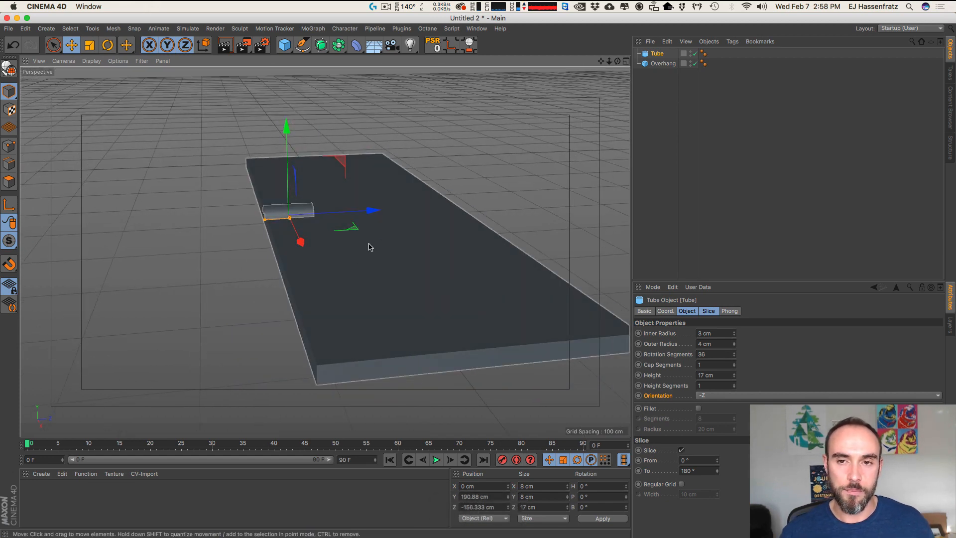
Step: Rename the Tube object as Tiles
{"action": "double_click", "coordinate": [657, 54]}
{"action": "key", "text": "shift"}
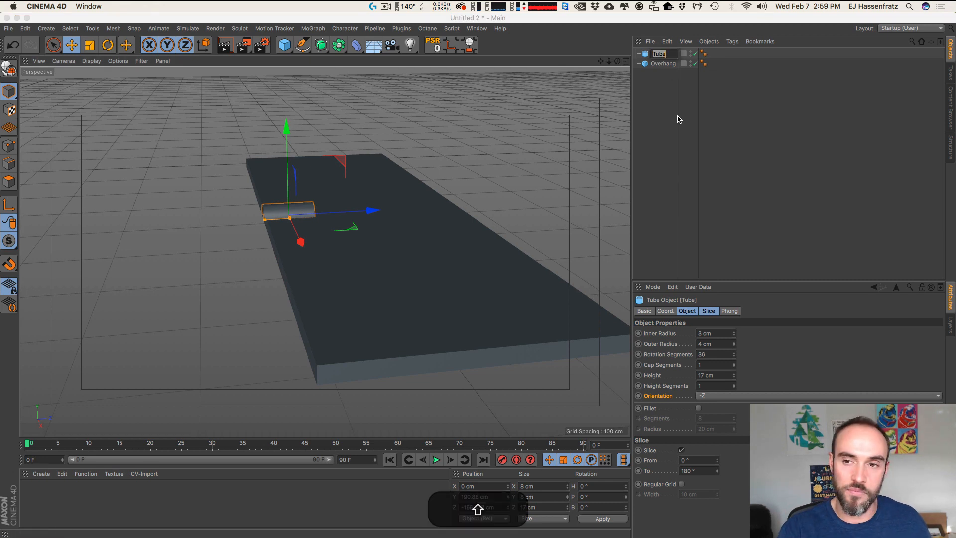
{"action": "type", "text": "Tiles"}
{"action": "key", "text": "Return"}
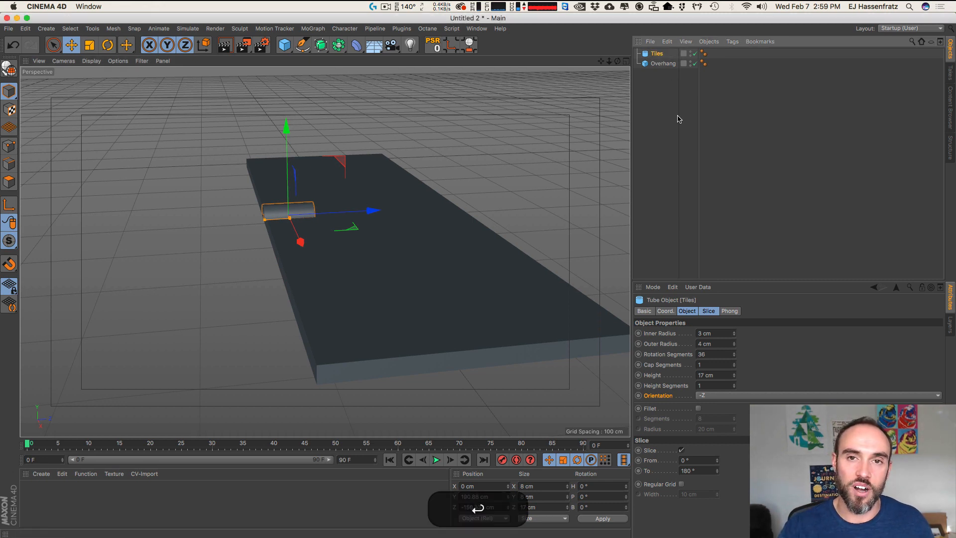
Step: Duplicate the tile five times along Z at 10 cm intervals and display the scene in Gouraud Shading (Lines)
{"action": "key", "text": "2"}
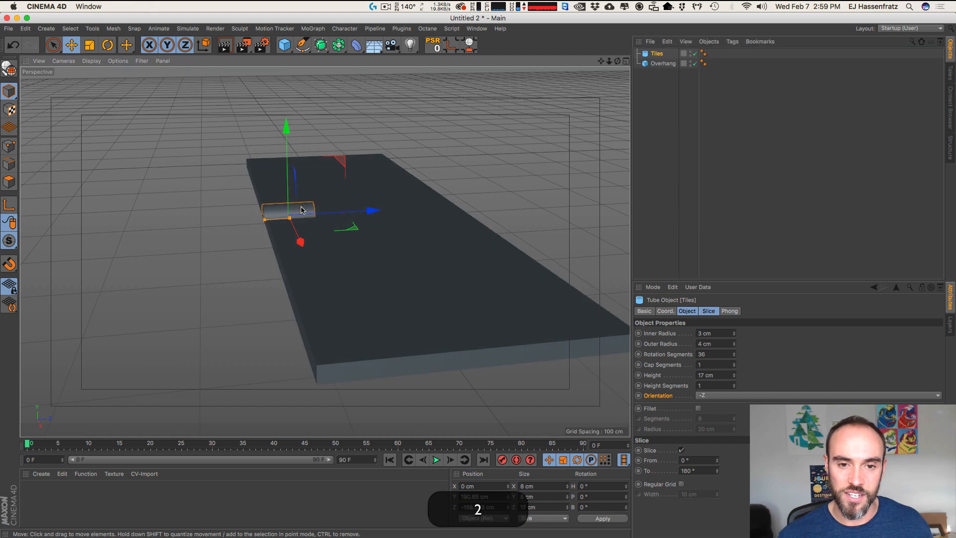
{"action": "left_click_drag", "start_coordinate": [301, 209], "coordinate": [321, 212]}
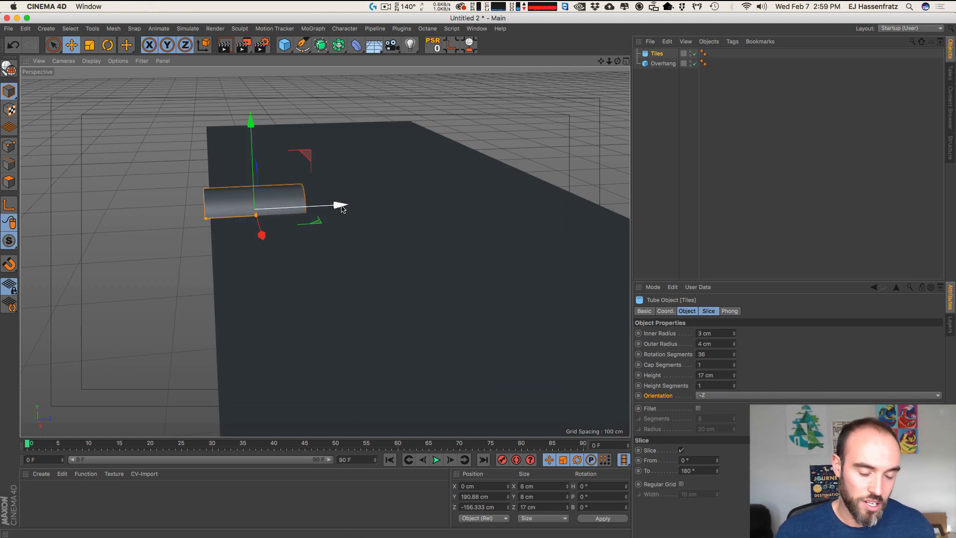
{"action": "left_click_drag", "start_coordinate": [342, 207], "coordinate": [566, 198], "text": "shift+super"}
{"action": "left_click", "coordinate": [92, 61]}
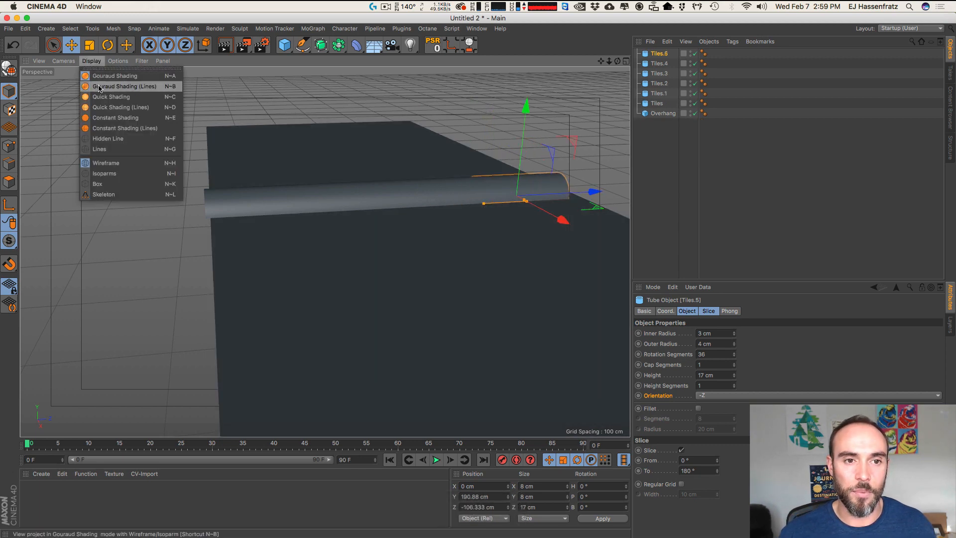
{"action": "left_click", "coordinate": [99, 85]}
Step: Add one more tile copy at the far end of the row so it reaches past the overhang's back edge
{"action": "key", "text": "1"}
{"action": "left_click_drag", "start_coordinate": [384, 196], "coordinate": [299, 207]}
{"action": "key", "text": "2"}
{"action": "mouse_move", "coordinate": [344, 203]}
{"action": "left_mouse_down"}
{"action": "mouse_move", "coordinate": [331, 204]}
{"action": "mouse_move", "coordinate": [357, 209]}
{"action": "mouse_move", "coordinate": [349, 198]}
{"action": "left_mouse_up"}
{"action": "key", "text": "3"}
{"action": "key", "text": "1"}
{"action": "left_click_drag", "start_coordinate": [293, 214], "coordinate": [405, 224]}
{"action": "key", "text": "3"}
{"action": "left_click_drag", "start_coordinate": [480, 212], "coordinate": [522, 213], "text": "shift+super"}
{"action": "key", "text": "3"}
{"action": "left_click_drag", "start_coordinate": [288, 227], "coordinate": [309, 222]}
Step: Try selecting all the Tiles objects as a range and with a marquee across their rows and tags
{"action": "left_click", "coordinate": [653, 112]}
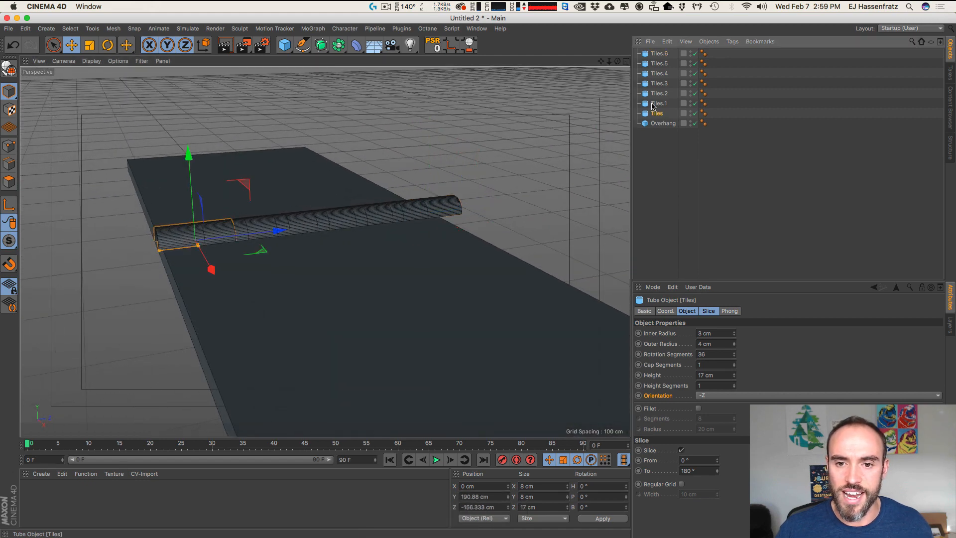
{"action": "left_click", "coordinate": [656, 54], "text": "shift"}
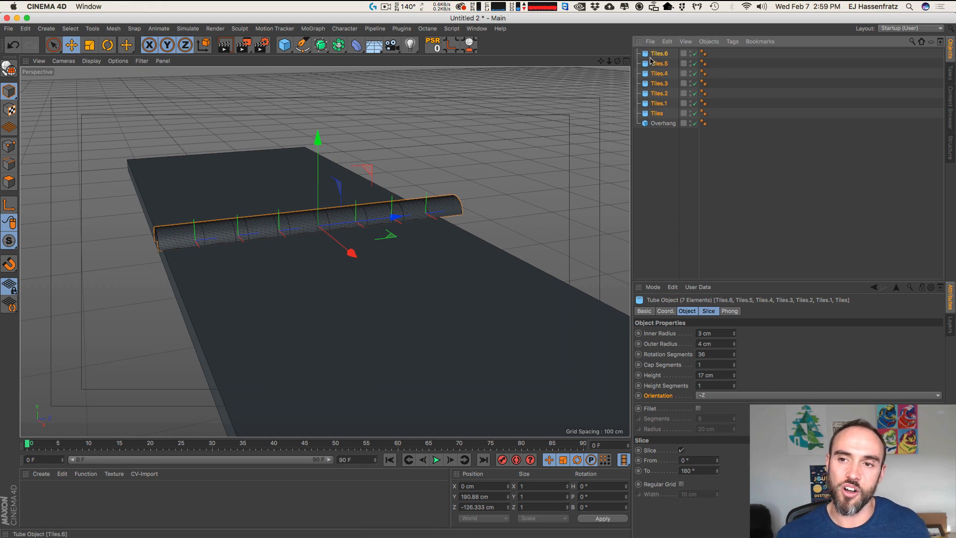
{"action": "left_click", "coordinate": [654, 113]}
{"action": "left_click_drag", "start_coordinate": [687, 73], "coordinate": [689, 70]}
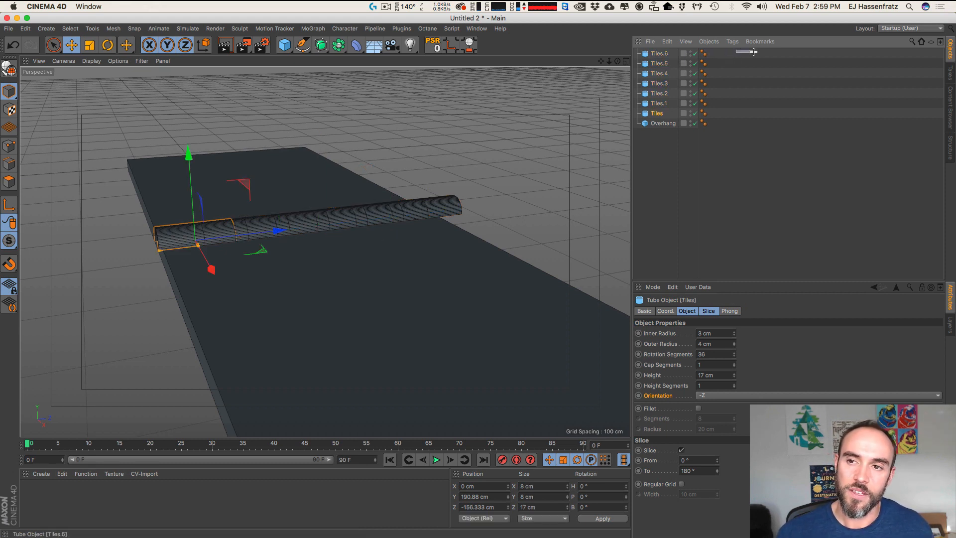
{"action": "left_click_drag", "start_coordinate": [742, 53], "coordinate": [654, 114]}
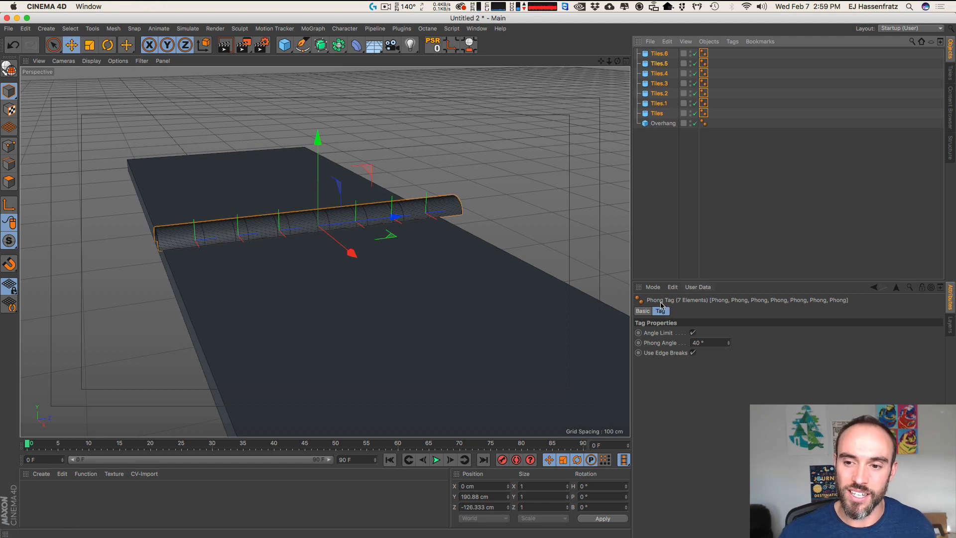
Step: Set the pitch rotation of all seven Tiles objects to -8°
{"action": "left_click", "coordinate": [719, 128]}
{"action": "left_click", "coordinate": [657, 114]}
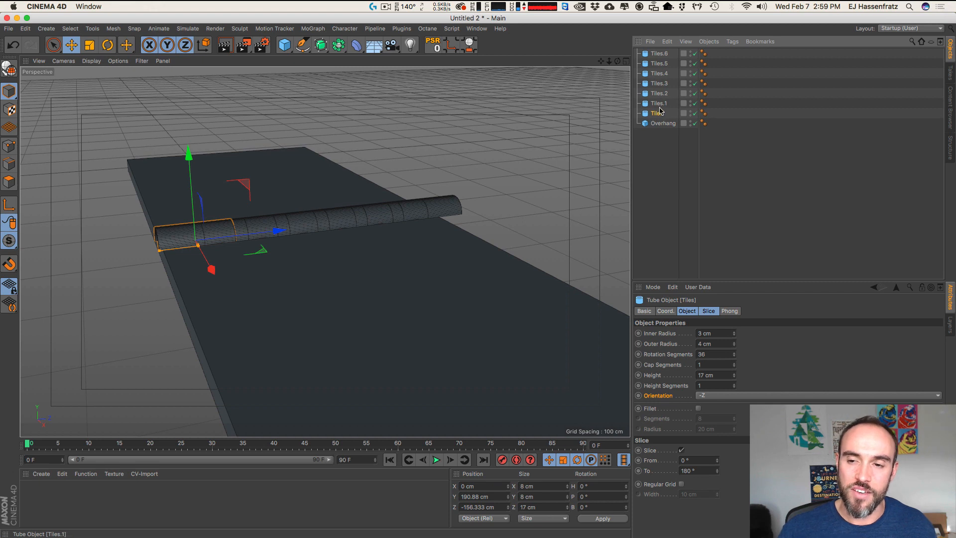
{"action": "left_click", "coordinate": [660, 54], "text": "shift"}
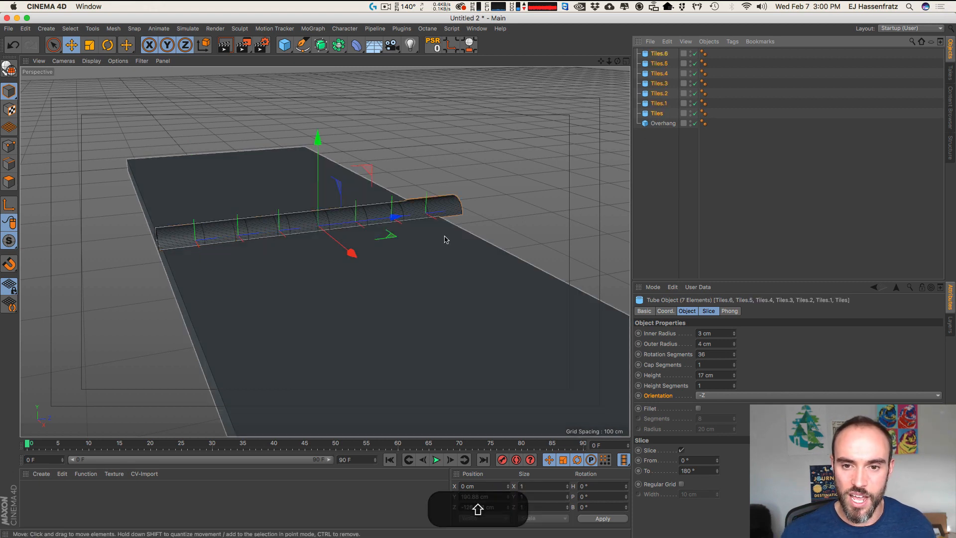
{"action": "left_click", "coordinate": [666, 311]}
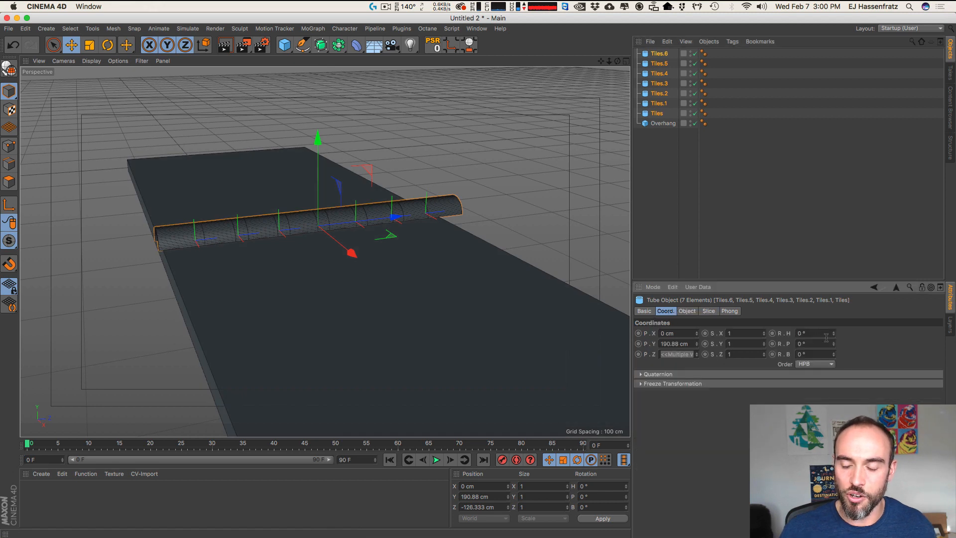
{"action": "left_click_drag", "start_coordinate": [836, 348], "coordinate": [837, 352]}
Step: Lower all seven tilted tiles to a Y position of 189.88 cm so they sink slightly into the overhang
{"action": "key", "text": "2"}
{"action": "left_click_drag", "start_coordinate": [202, 247], "coordinate": [283, 233]}
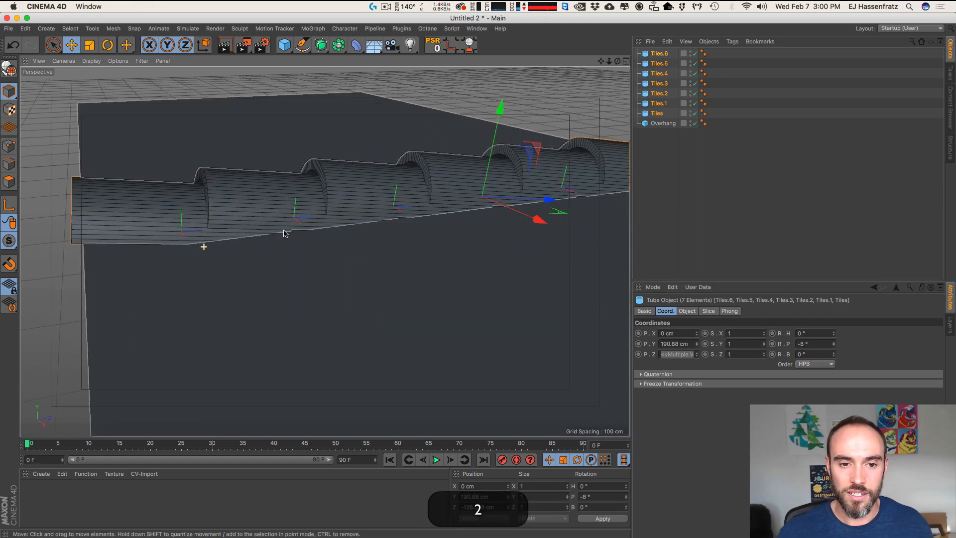
{"action": "key", "text": "3"}
{"action": "left_click_drag", "start_coordinate": [224, 226], "coordinate": [314, 217]}
{"action": "key", "text": "2"}
{"action": "left_click_drag", "start_coordinate": [281, 209], "coordinate": [230, 221]}
{"action": "key", "text": "1"}
{"action": "left_click_drag", "start_coordinate": [230, 222], "coordinate": [248, 232]}
{"action": "key", "text": "3"}
{"action": "key", "text": "super+z"}
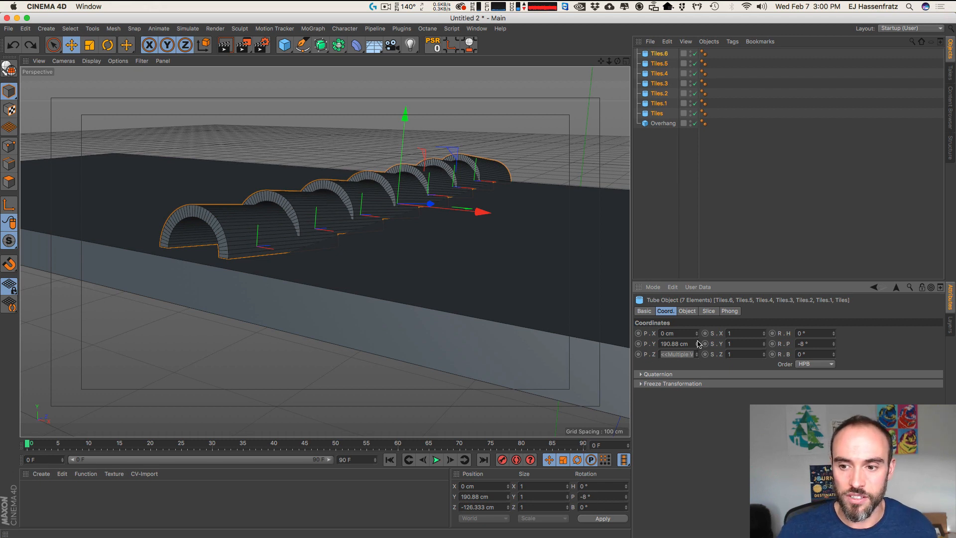
{"action": "left_click", "coordinate": [697, 341]}
{"action": "left_click", "coordinate": [697, 341]}
{"action": "left_click", "coordinate": [697, 342]}
{"action": "left_click", "coordinate": [697, 346]}
{"action": "left_click", "coordinate": [696, 347]}
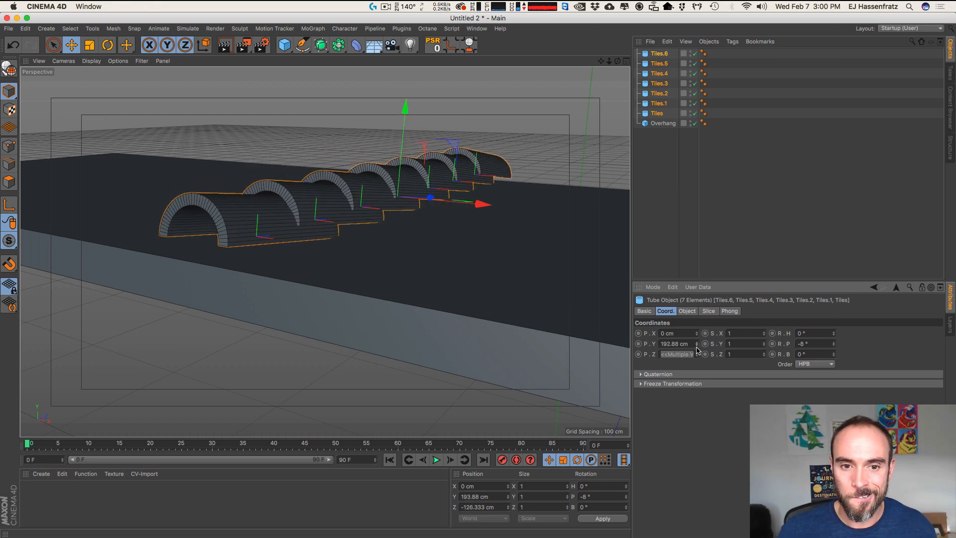
{"action": "left_click", "coordinate": [697, 347]}
{"action": "left_click", "coordinate": [697, 349]}
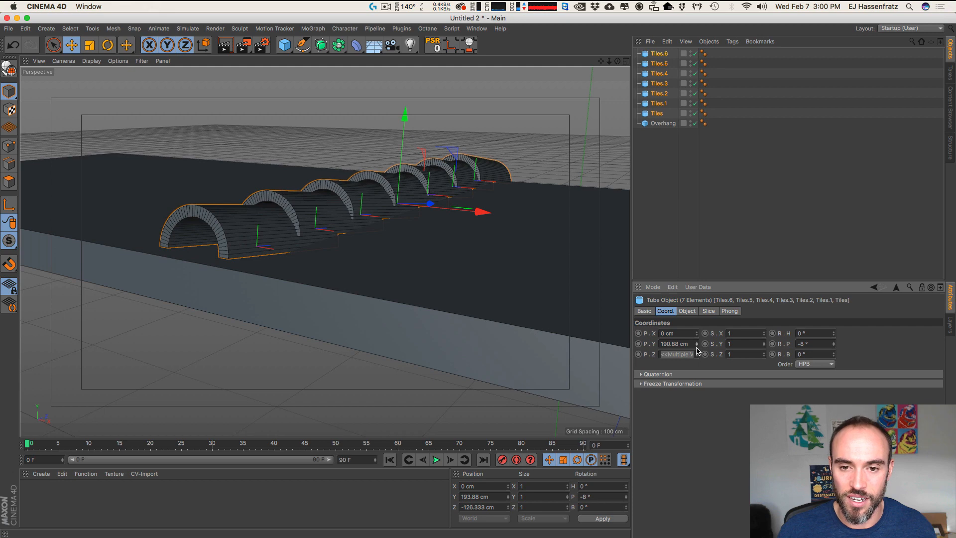
{"action": "left_click", "coordinate": [697, 349]}
Step: Switch to the world coordinate system and slide the row of tiles along Z to about -128.3 cm
{"action": "key", "text": "3"}
{"action": "left_click_drag", "start_coordinate": [498, 226], "coordinate": [209, 234]}
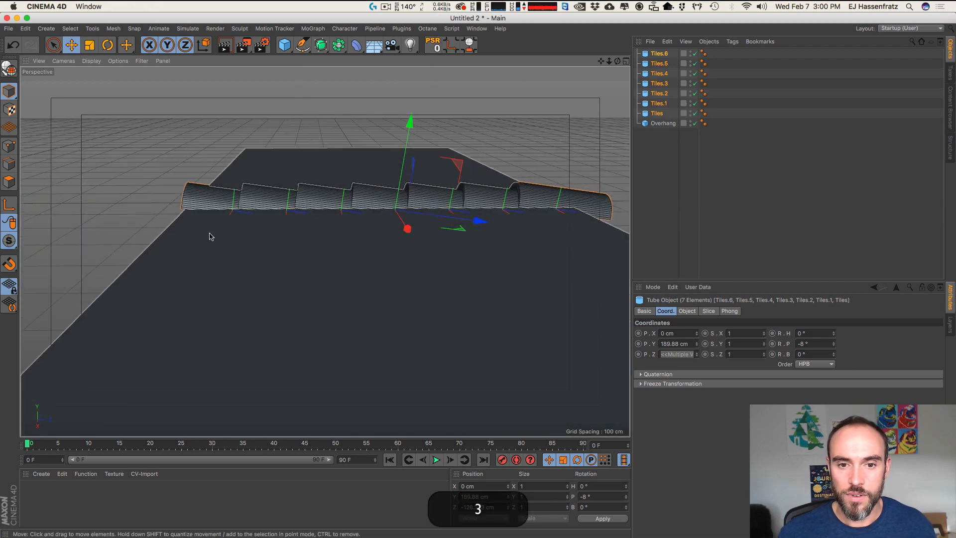
{"action": "left_click", "coordinate": [627, 61]}
{"action": "scroll", "coordinate": [186, 319], "scroll_direction": "up", "scroll_amount": 10}
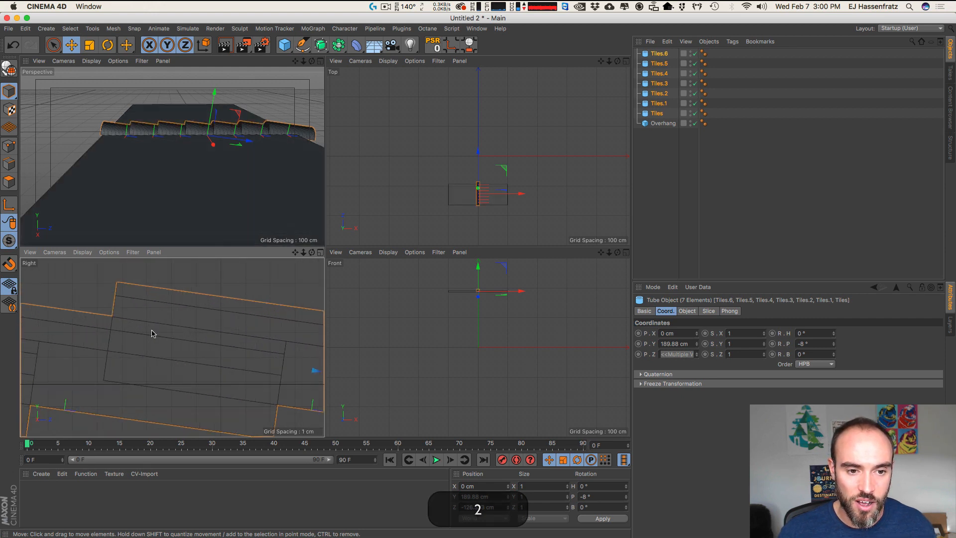
{"action": "scroll", "coordinate": [152, 334], "scroll_direction": "down", "scroll_amount": 10}
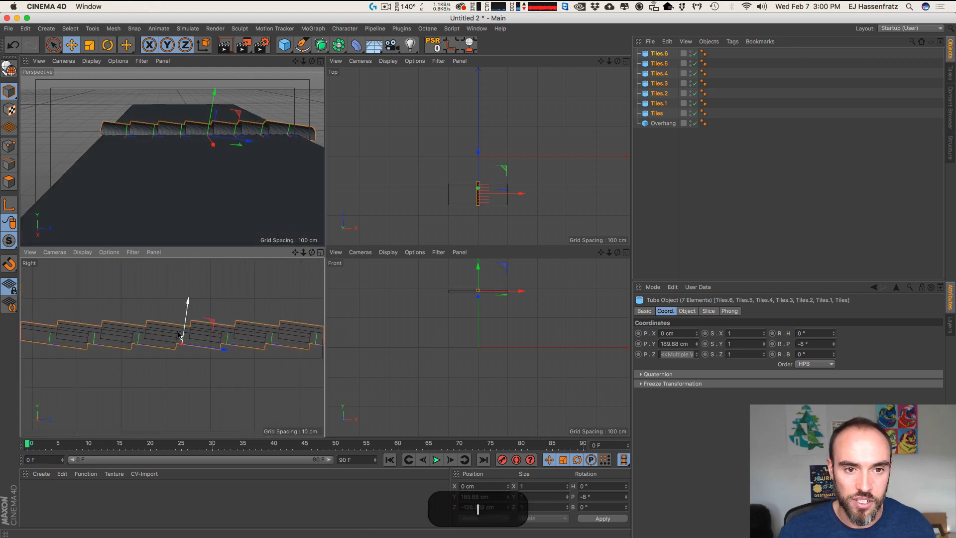
{"action": "key", "text": "2"}
{"action": "left_click_drag", "start_coordinate": [233, 357], "coordinate": [207, 360]}
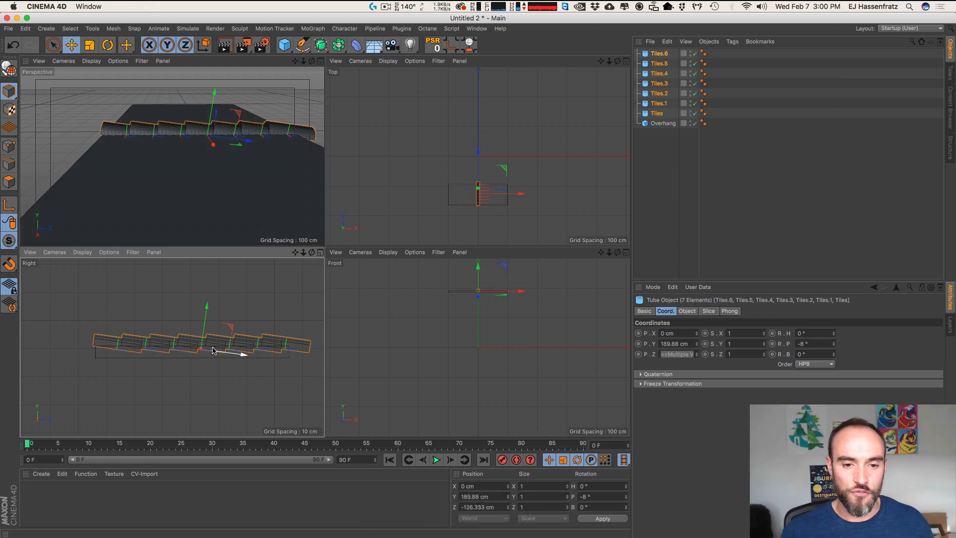
{"action": "key", "text": "2"}
{"action": "left_click_drag", "start_coordinate": [173, 347], "coordinate": [226, 384]}
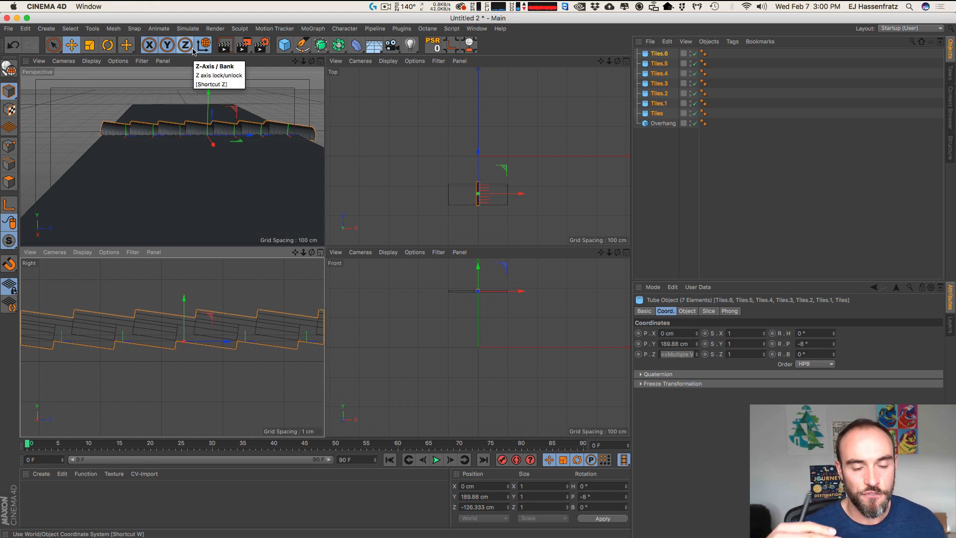
{"action": "mouse_move", "coordinate": [224, 341]}
{"action": "left_mouse_down"}
{"action": "mouse_move", "coordinate": [198, 345]}
{"action": "mouse_move", "coordinate": [219, 342]}
{"action": "mouse_move", "coordinate": [211, 343]}
{"action": "left_mouse_up"}
Step: Group the seven tiles under a null and rename it Tile Row Group
{"action": "key", "text": "3"}
{"action": "left_click_drag", "start_coordinate": [143, 143], "coordinate": [180, 165]}
{"action": "key", "text": "1"}
{"action": "key", "text": "3"}
{"action": "key", "text": "2"}
{"action": "key", "text": "1"}
{"action": "key", "text": "3"}
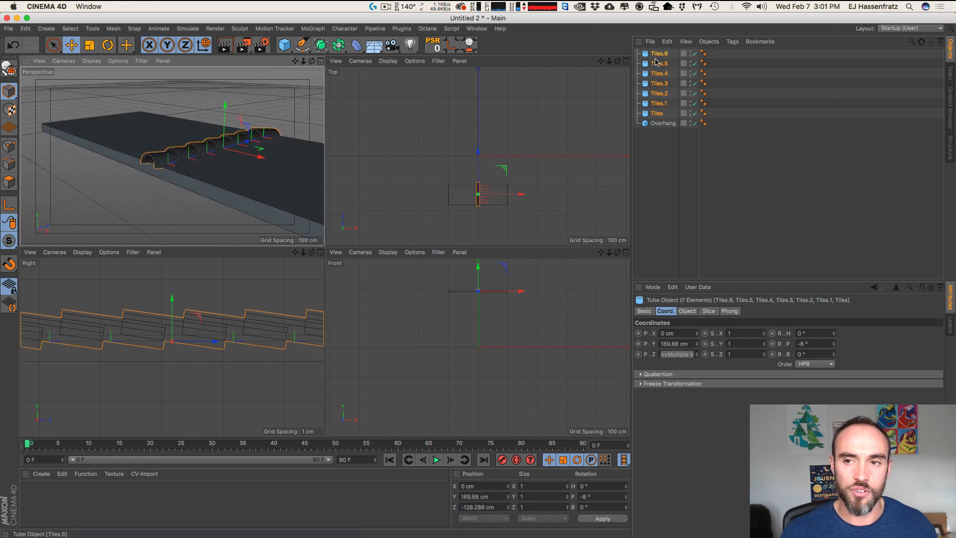
{"action": "right_click", "coordinate": [659, 54]}
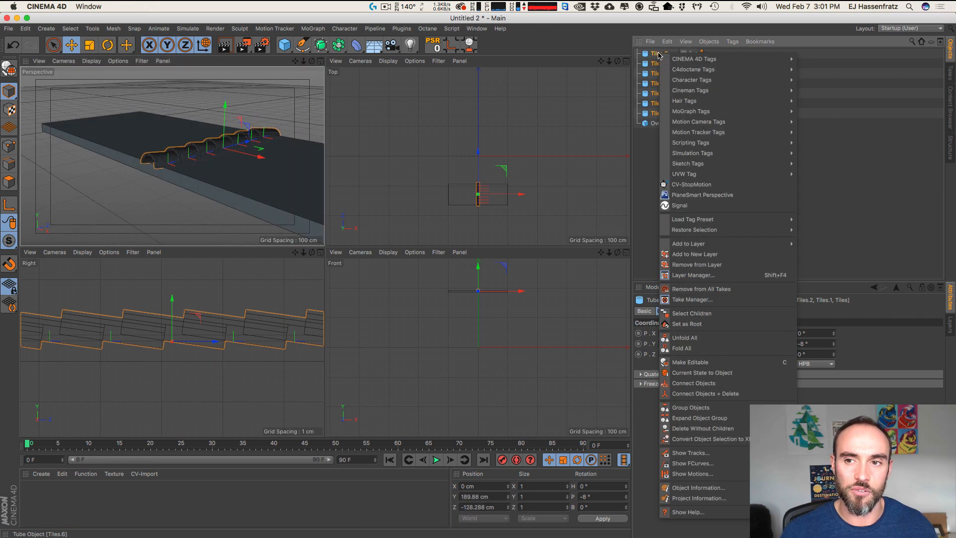
{"action": "left_click", "coordinate": [715, 408]}
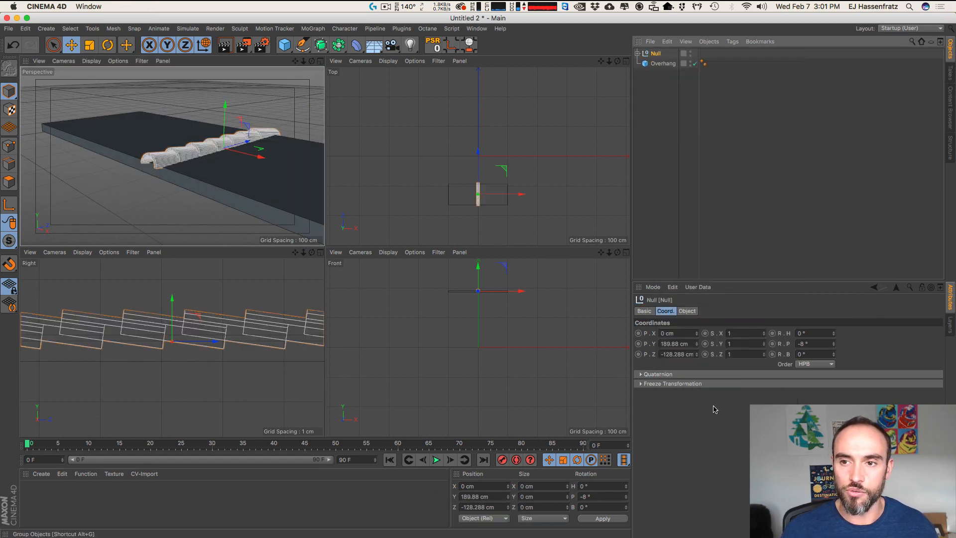
{"action": "double_click", "coordinate": [657, 52]}
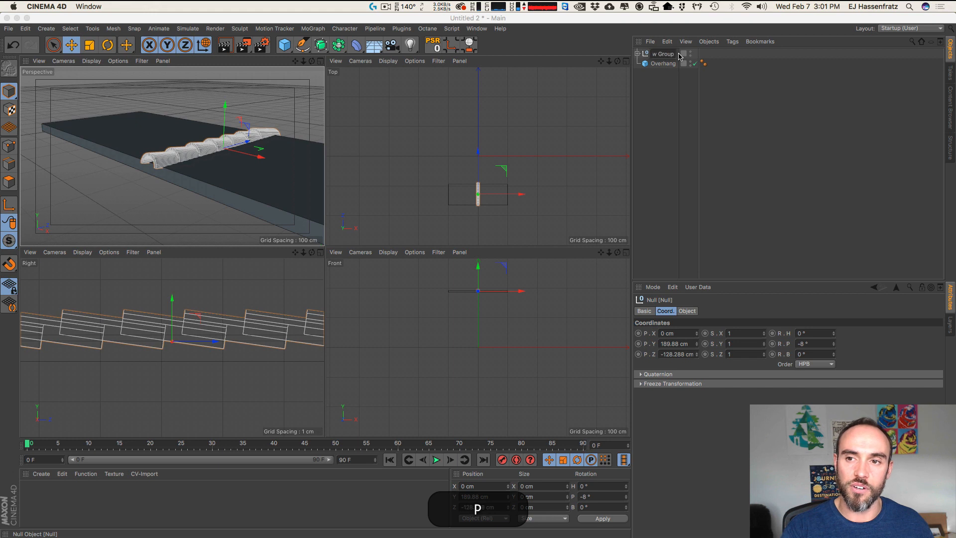
{"action": "type", "text": "Tile Row Group"}
{"action": "key", "text": "Return"}
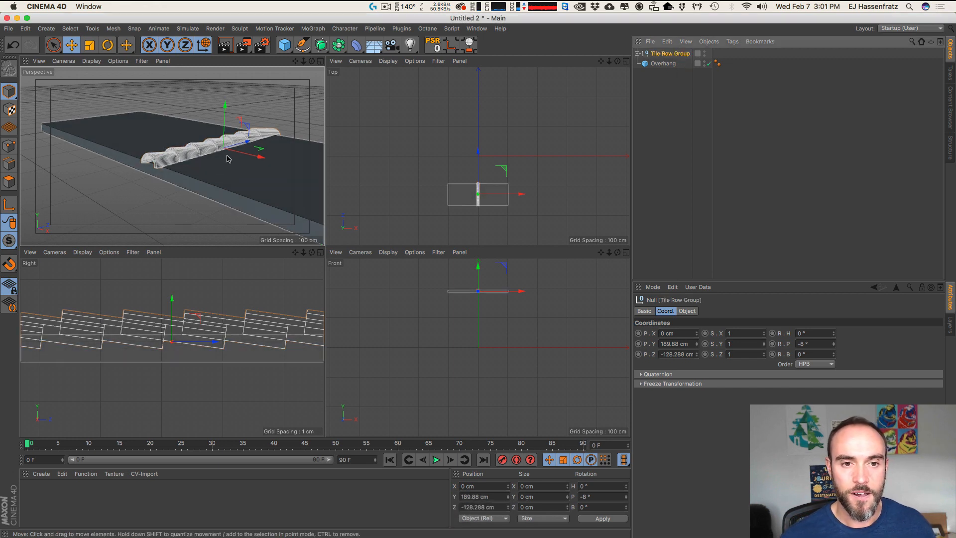
Step: Raise the Tile Row Group slightly to a Y position of about 190.24 cm and check its fit on the overhang
{"action": "key", "text": "3"}
{"action": "left_click_drag", "start_coordinate": [227, 158], "coordinate": [174, 154]}
{"action": "left_click_drag", "start_coordinate": [189, 122], "coordinate": [187, 119]}
{"action": "key", "text": "2"}
{"action": "left_click_drag", "start_coordinate": [173, 158], "coordinate": [152, 150]}
{"action": "key", "text": "3"}
{"action": "key", "text": "2"}
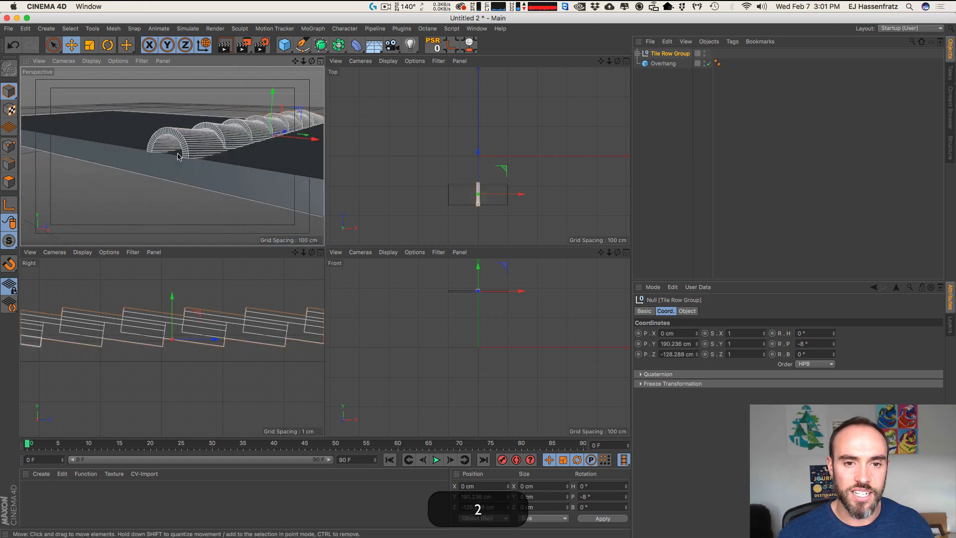
{"action": "key", "text": "3"}
{"action": "left_click", "coordinate": [158, 159]}
{"action": "key", "text": "3"}
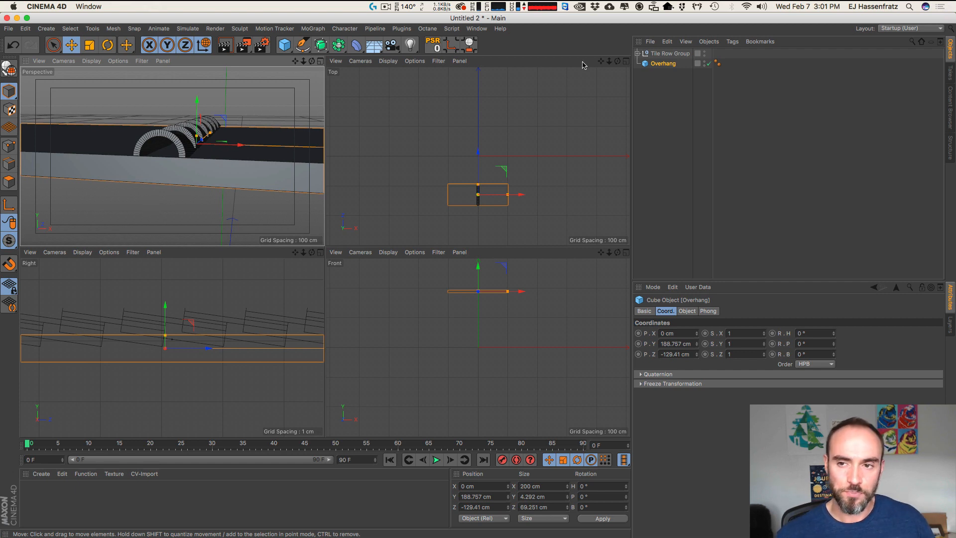
Step: Duplicate the front Tiles object inside the Tile Row Group and rename the copy Wood
{"action": "left_click", "coordinate": [648, 74]}
{"action": "left_click", "coordinate": [637, 54]}
{"action": "left_click", "coordinate": [656, 114]}
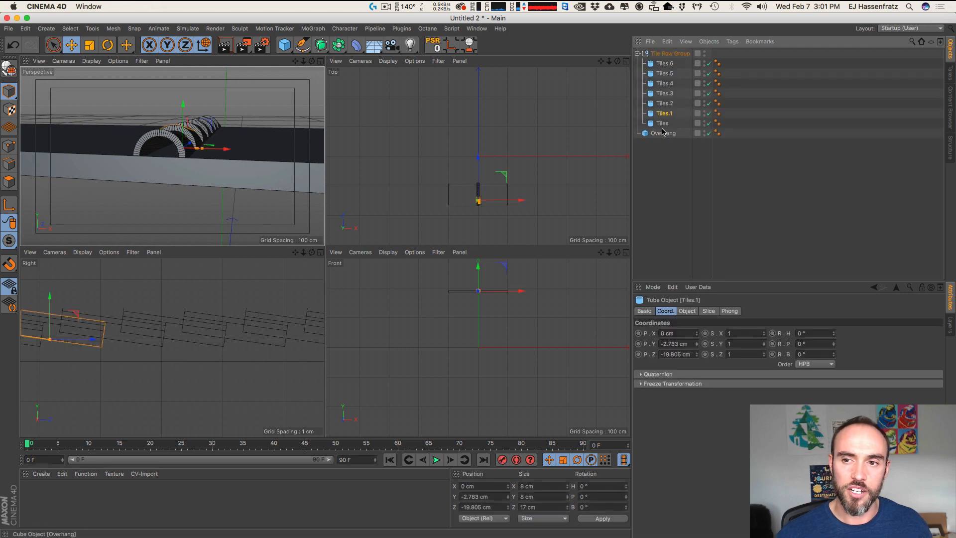
{"action": "left_click", "coordinate": [662, 123]}
{"action": "key", "text": "3"}
{"action": "left_click_drag", "start_coordinate": [142, 151], "coordinate": [172, 157]}
{"action": "key", "text": "1"}
{"action": "left_click_drag", "start_coordinate": [172, 156], "coordinate": [238, 133]}
{"action": "left_click_drag", "start_coordinate": [665, 122], "coordinate": [667, 125], "text": "super"}
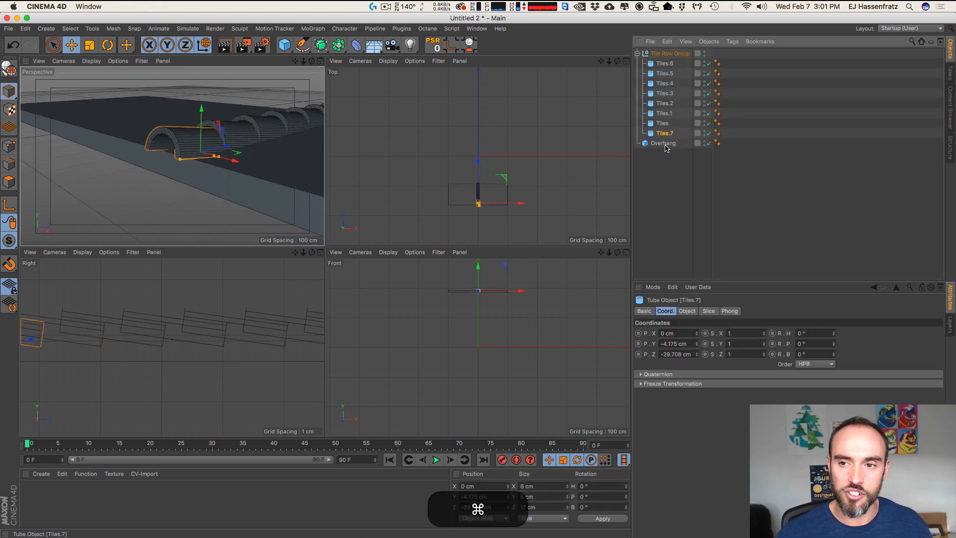
{"action": "double_click", "coordinate": [665, 133]}
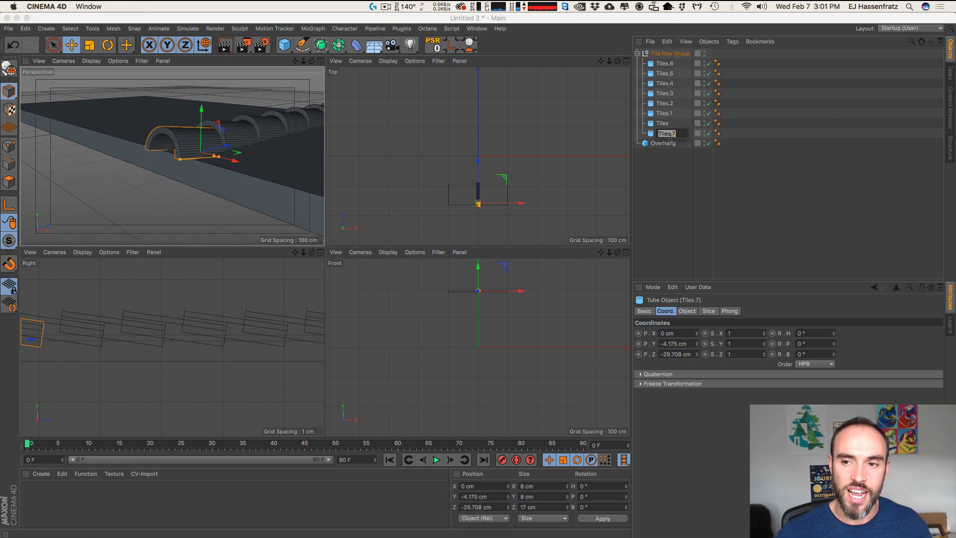
{"action": "type", "text": "Wood"}
{"action": "key", "text": "Return"}
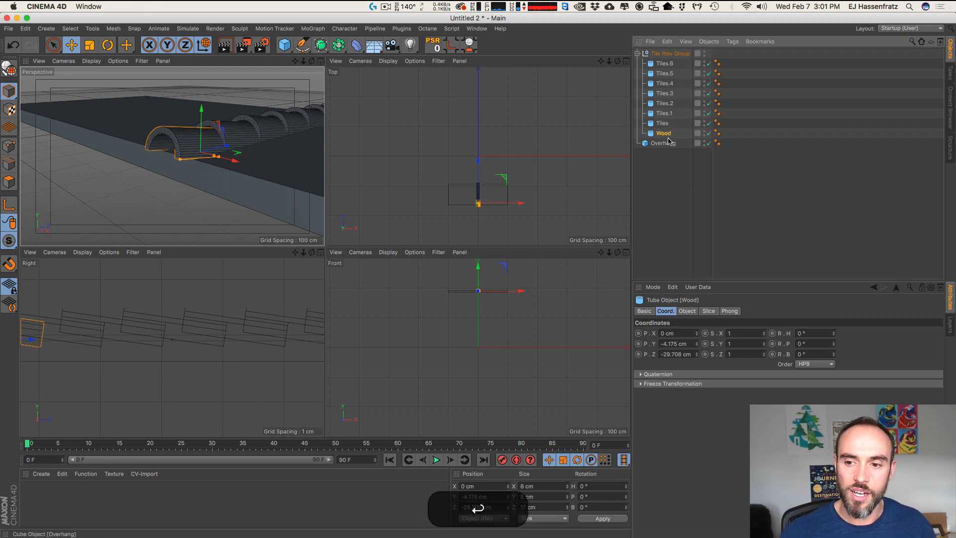
Step: Set the Wood tube's inner radius to 0 cm and its outer radius to 2.92 cm
{"action": "left_click", "coordinate": [688, 310]}
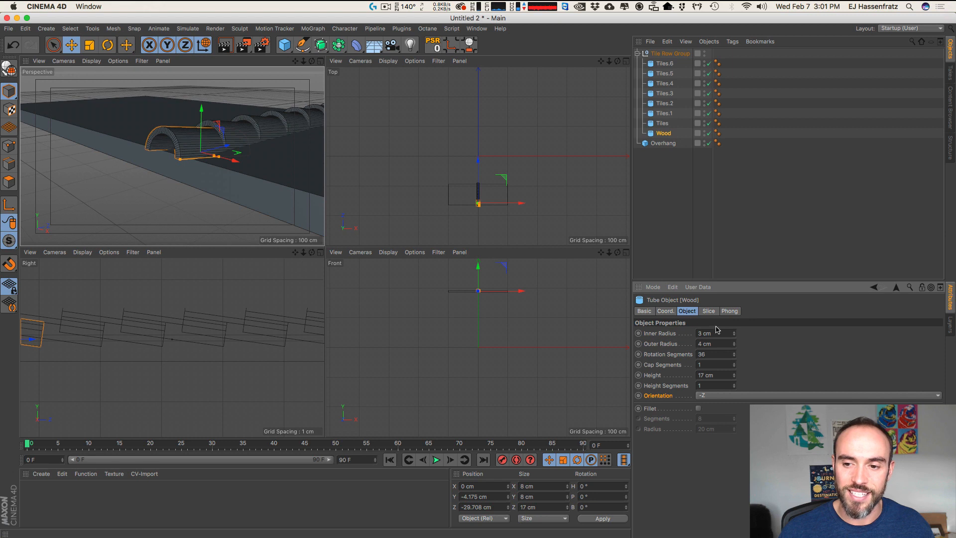
{"action": "left_click_drag", "start_coordinate": [693, 338], "coordinate": [615, 350]}
{"action": "type", "text": "0"}
{"action": "key", "text": "Return"}
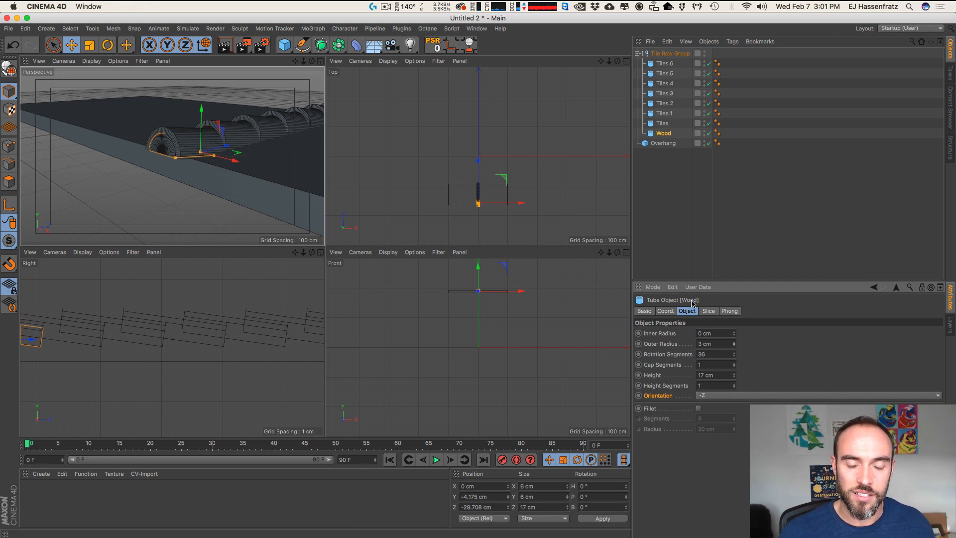
{"action": "key", "text": "2"}
{"action": "key", "text": "3"}
{"action": "left_click_drag", "start_coordinate": [174, 152], "coordinate": [263, 165]}
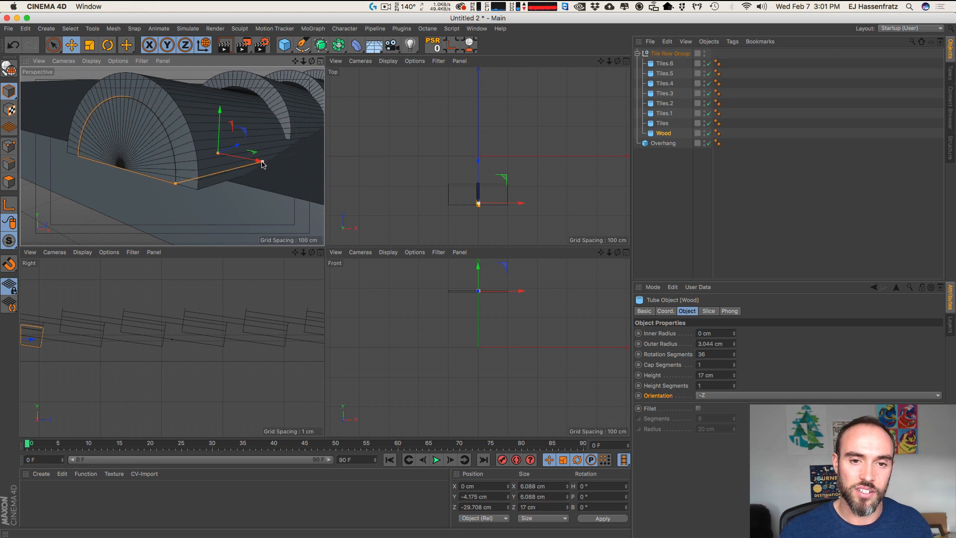
{"action": "left_click", "coordinate": [734, 342], "text": "alt"}
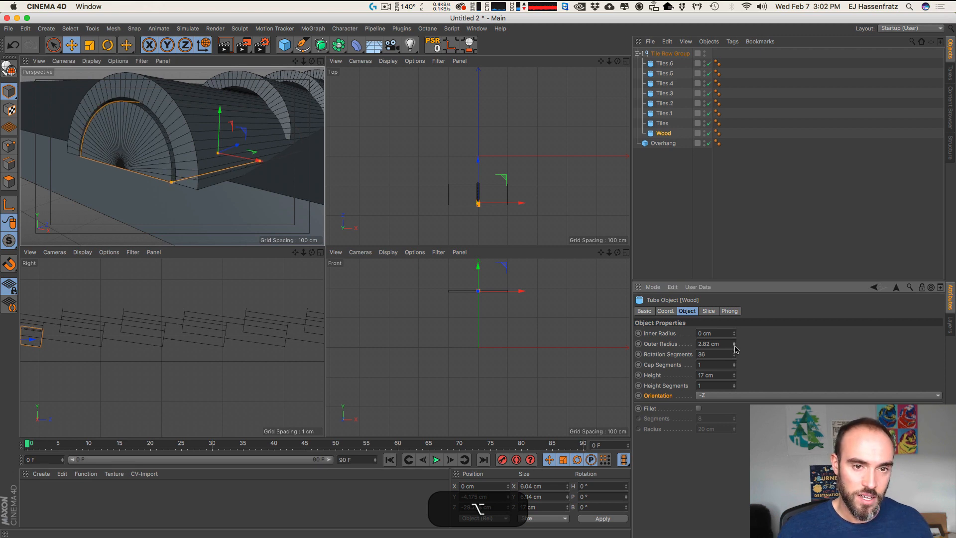
{"action": "left_click_drag", "start_coordinate": [735, 348], "coordinate": [735, 346], "text": "alt"}
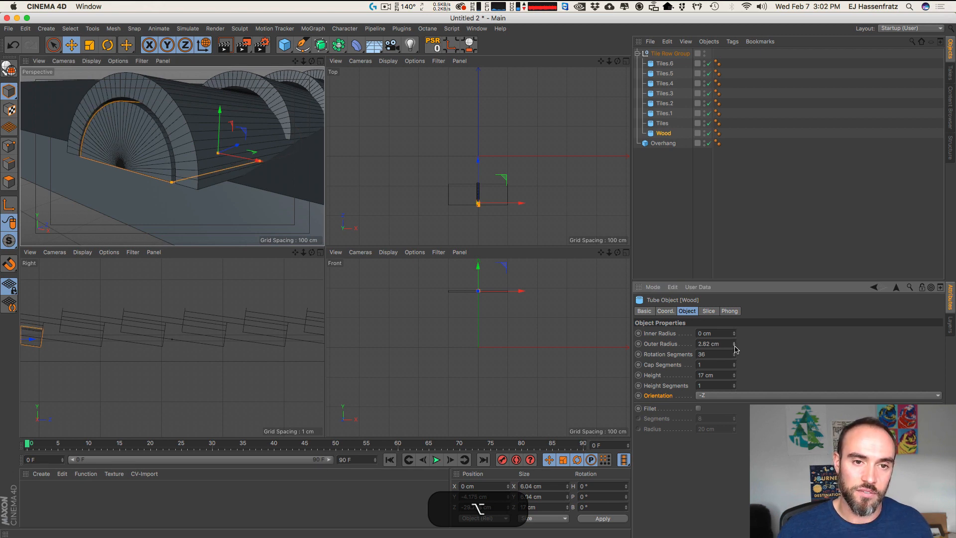
Step: Switch to the object coordinate system, then shorten the Wood tube and inset its face within the front tile
{"action": "key", "text": "3"}
{"action": "left_click_drag", "start_coordinate": [229, 160], "coordinate": [172, 156]}
{"action": "key", "text": "1"}
{"action": "mouse_move", "coordinate": [172, 156]}
{"action": "left_mouse_down"}
{"action": "mouse_move", "coordinate": [183, 158]}
{"action": "mouse_move", "coordinate": [164, 154]}
{"action": "left_mouse_up"}
{"action": "key", "text": "2"}
{"action": "left_click_drag", "start_coordinate": [164, 155], "coordinate": [152, 143]}
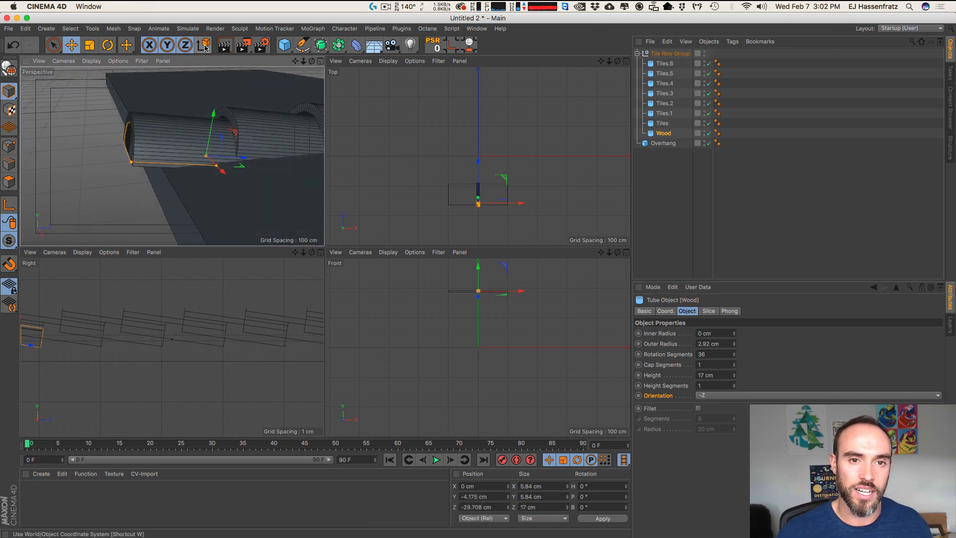
{"action": "left_click", "coordinate": [203, 45]}
{"action": "left_click_drag", "start_coordinate": [244, 160], "coordinate": [217, 157]}
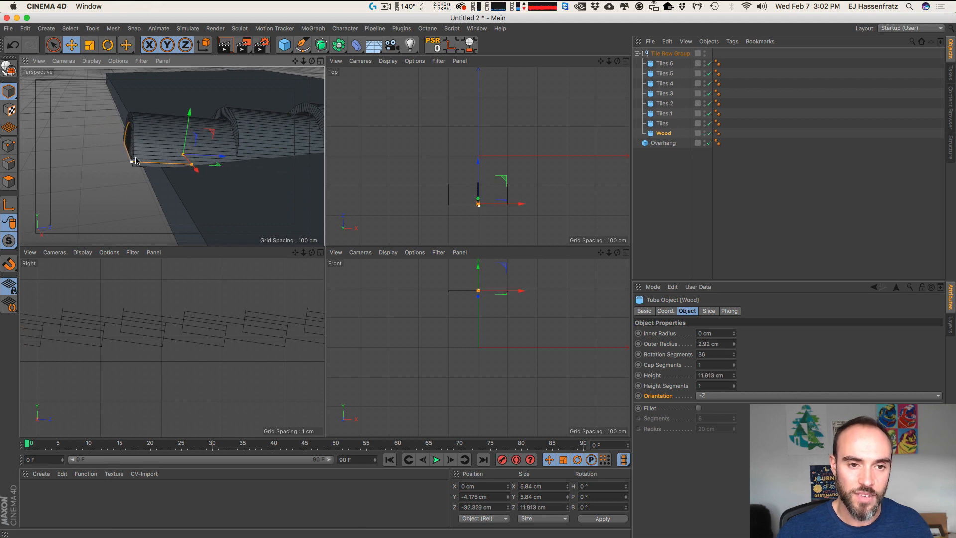
{"action": "left_click_drag", "start_coordinate": [134, 161], "coordinate": [142, 162]}
{"action": "left_click_drag", "start_coordinate": [221, 156], "coordinate": [189, 155]}
{"action": "left_click_drag", "start_coordinate": [109, 162], "coordinate": [123, 163]}
Step: Turn off slicing on the Wood tube to make it a full cylinder
{"action": "key", "text": "3"}
{"action": "left_click_drag", "start_coordinate": [190, 155], "coordinate": [229, 171]}
{"action": "key", "text": "1"}
{"action": "left_click", "coordinate": [708, 311]}
{"action": "left_click", "coordinate": [682, 333]}
{"action": "key", "text": "3"}
{"action": "key", "text": "2"}
{"action": "key", "text": "1"}
{"action": "key", "text": "3"}
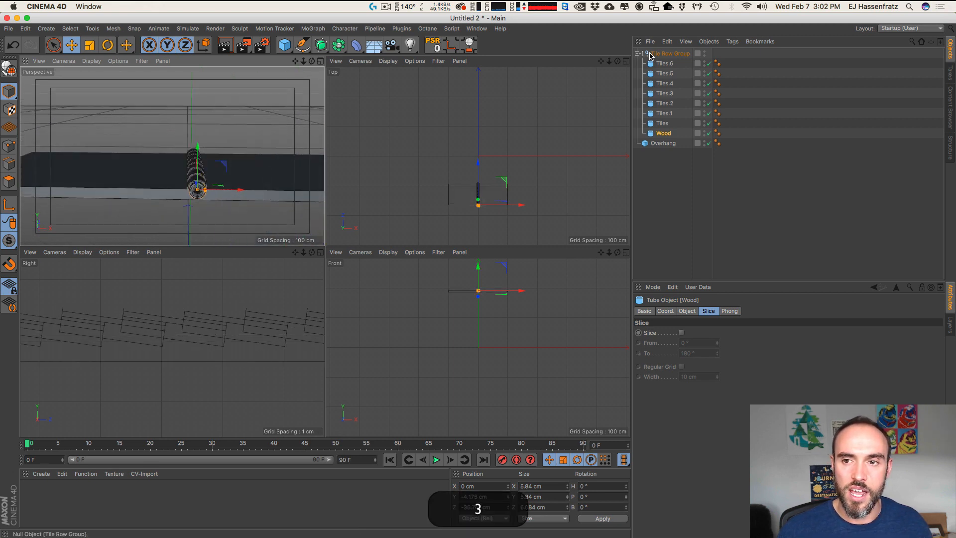
Step: Duplicate the Tile Row Group along X and place the copy beside the original row
{"action": "left_click", "coordinate": [649, 55]}
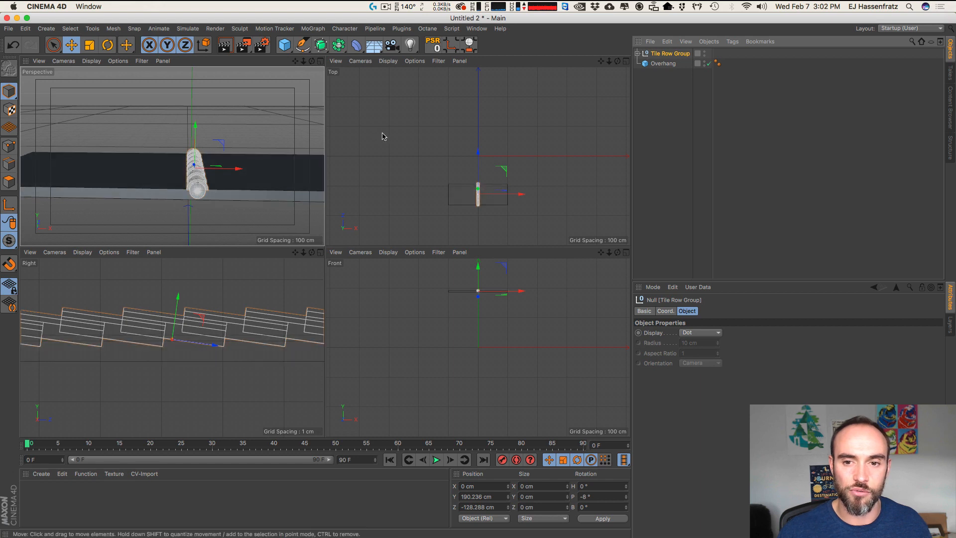
{"action": "key", "text": "3"}
{"action": "left_click_drag", "start_coordinate": [234, 166], "coordinate": [206, 193]}
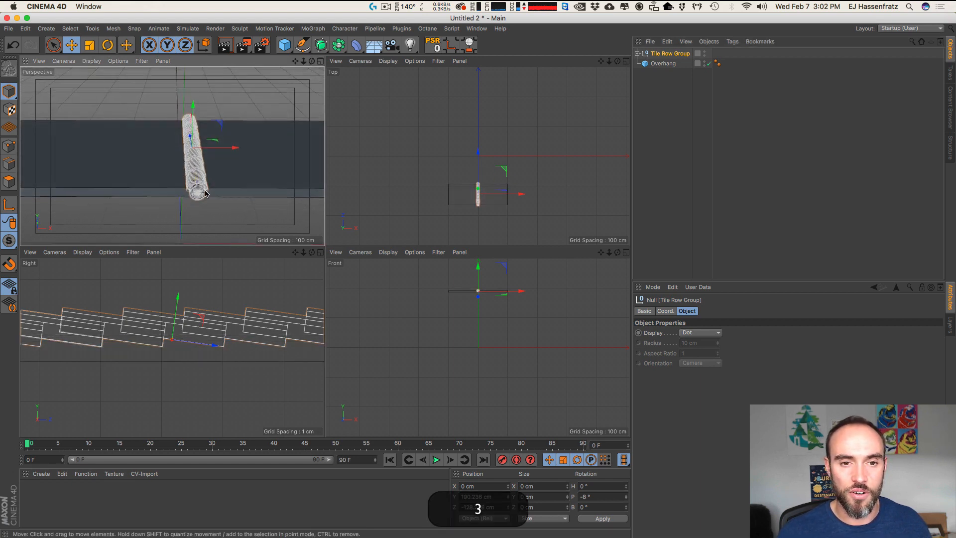
{"action": "mouse_move", "coordinate": [230, 151]}
{"action": "left_mouse_down", "text": "super"}
{"action": "mouse_move", "coordinate": [253, 147]}
{"action": "mouse_move", "coordinate": [241, 149]}
{"action": "left_mouse_up", "text": "super"}
{"action": "key", "text": "1"}
{"action": "left_click_drag", "start_coordinate": [203, 186], "coordinate": [256, 102]}
{"action": "key", "text": "2"}
{"action": "key", "text": "2"}
{"action": "left_click_drag", "start_coordinate": [578, 293], "coordinate": [556, 358]}
Step: Compare the X positions of the original Tile Row Group and its duplicate
{"action": "left_click", "coordinate": [663, 63]}
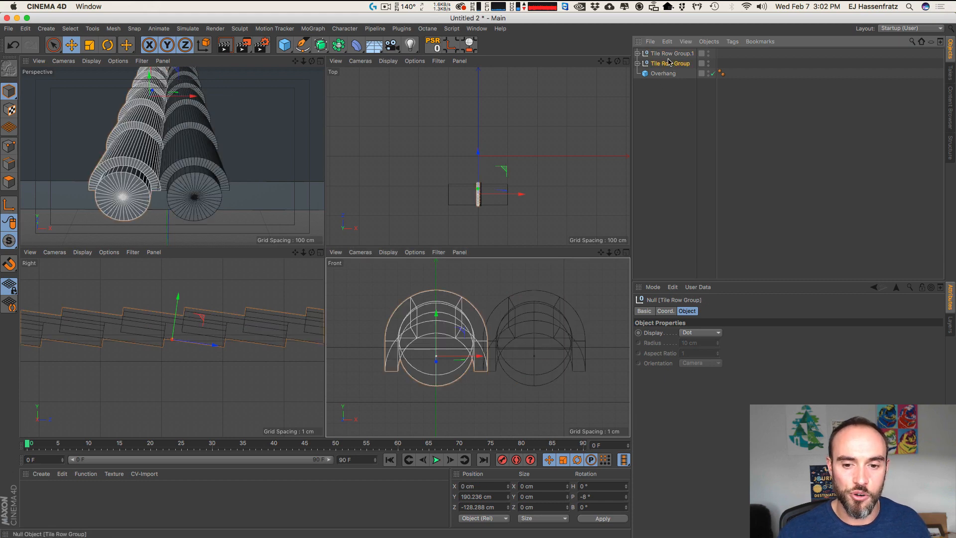
{"action": "left_click", "coordinate": [478, 486]}
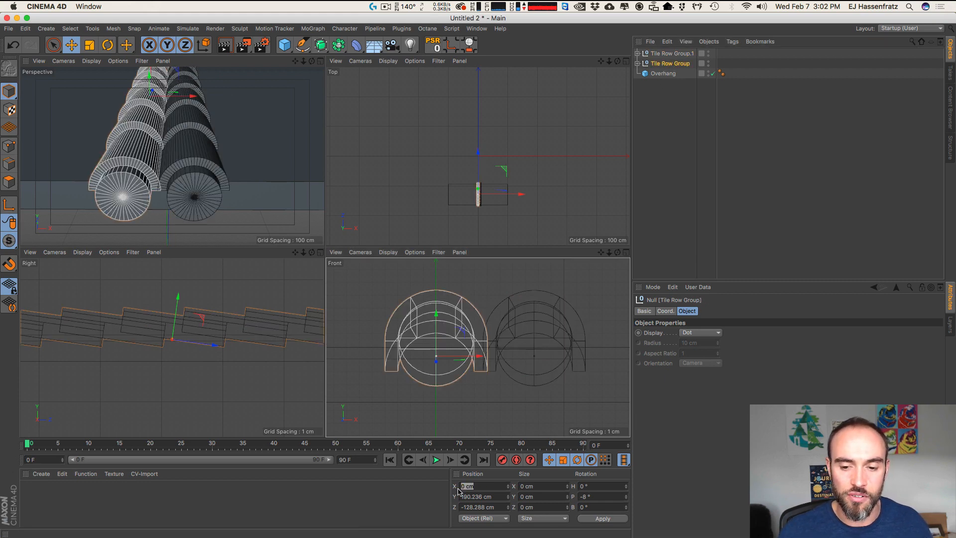
{"action": "left_click", "coordinate": [681, 53]}
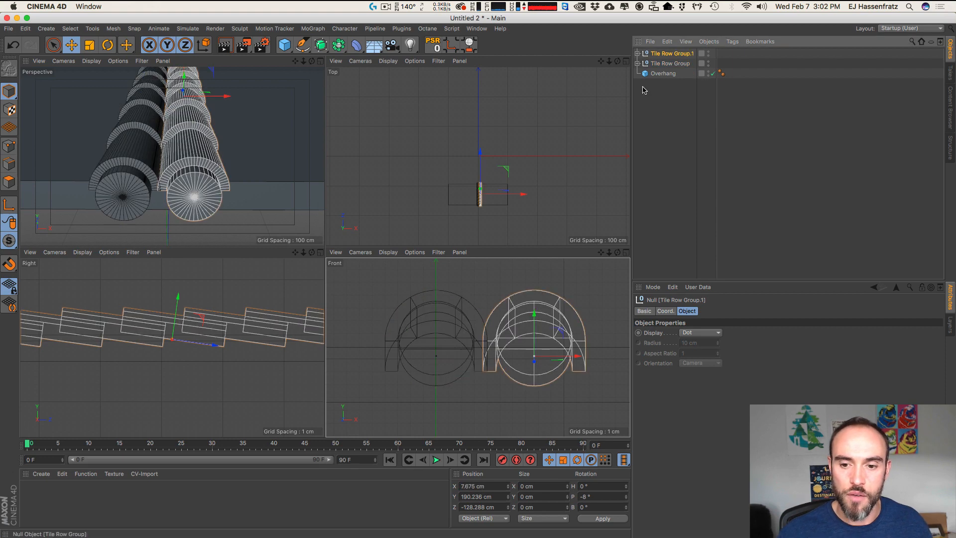
{"action": "left_click", "coordinate": [472, 485]}
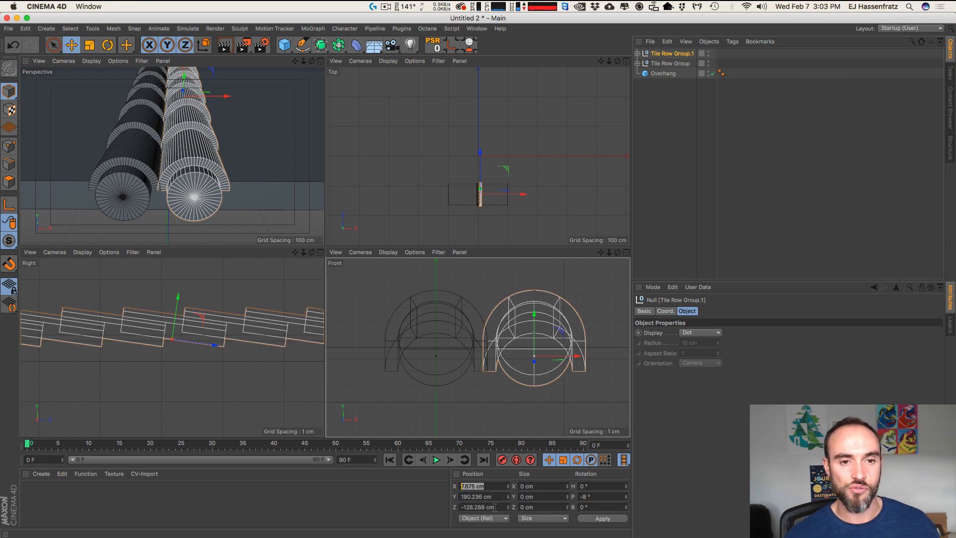
Step: Switch the perspective view to Gouraud Shading without lines and clear the selection
{"action": "left_click", "coordinate": [91, 61]}
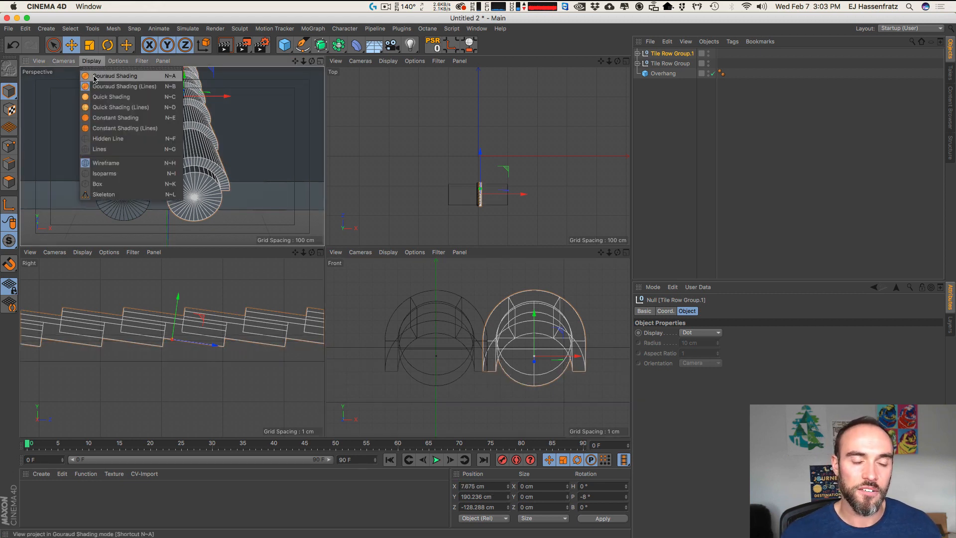
{"action": "left_click", "coordinate": [115, 75]}
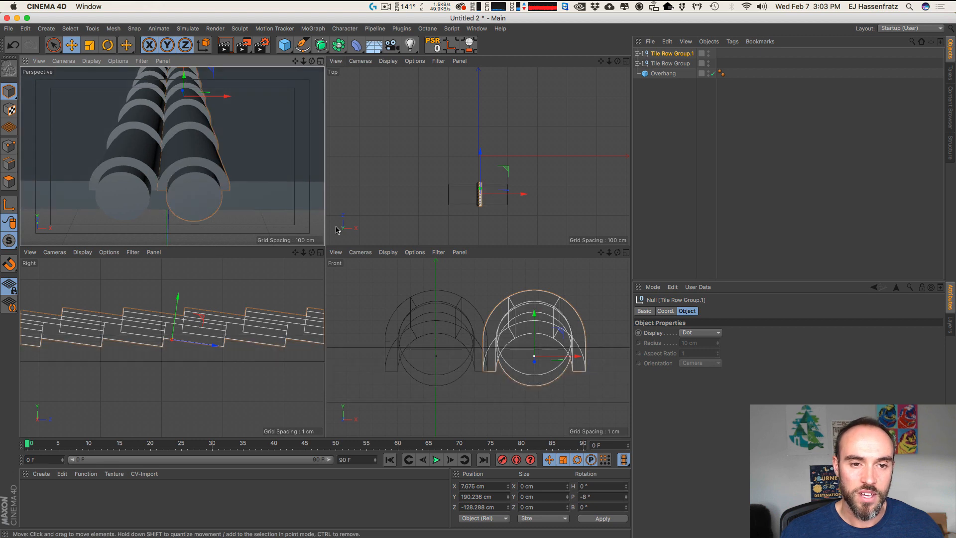
{"action": "left_click", "coordinate": [551, 122]}
Step: Nudge the duplicated Tile Row Group.1 along X, then set its X position to 8 cm
{"action": "left_click", "coordinate": [178, 183]}
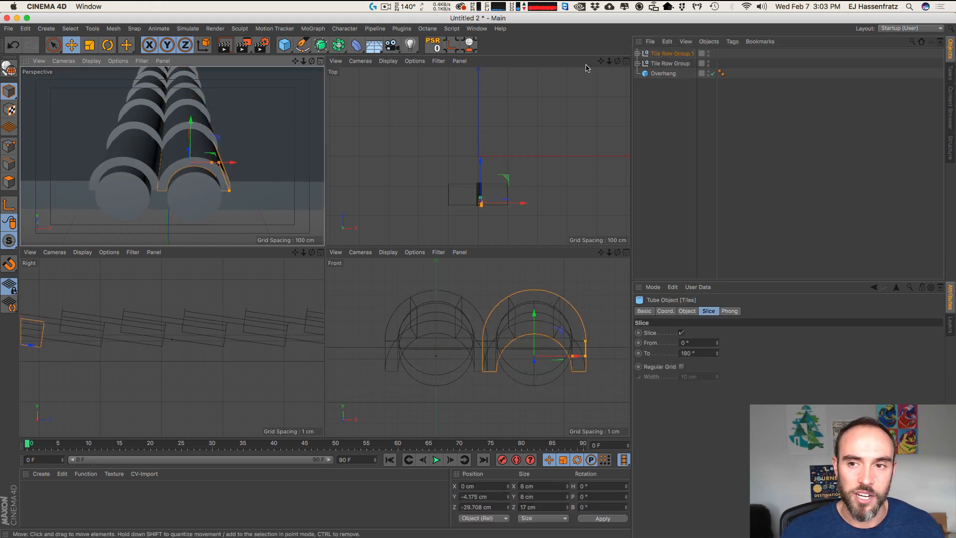
{"action": "left_click", "coordinate": [164, 124]}
{"action": "left_click_drag", "start_coordinate": [226, 96], "coordinate": [230, 98]}
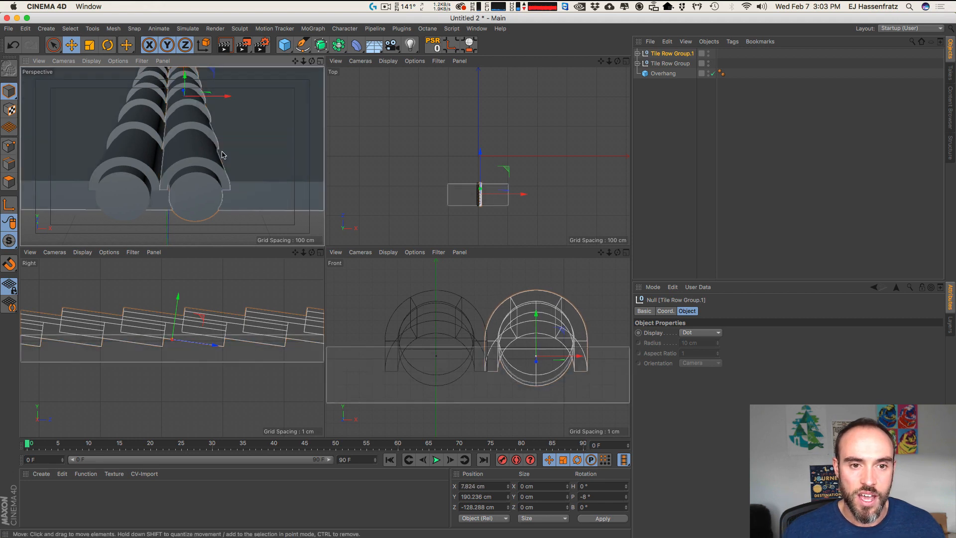
{"action": "left_click", "coordinate": [473, 486]}
{"action": "type", "text": "8"}
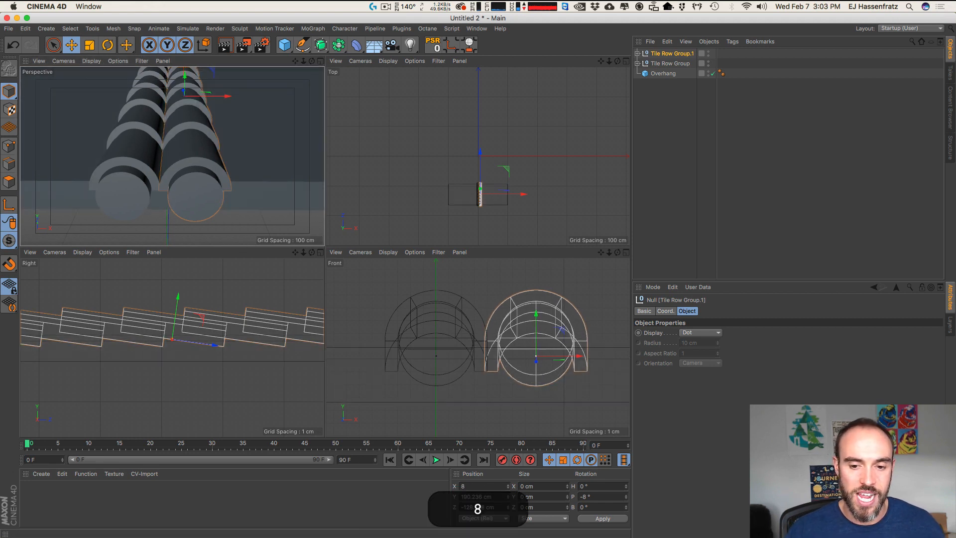
{"action": "key", "text": "Return"}
{"action": "left_click", "coordinate": [695, 177]}
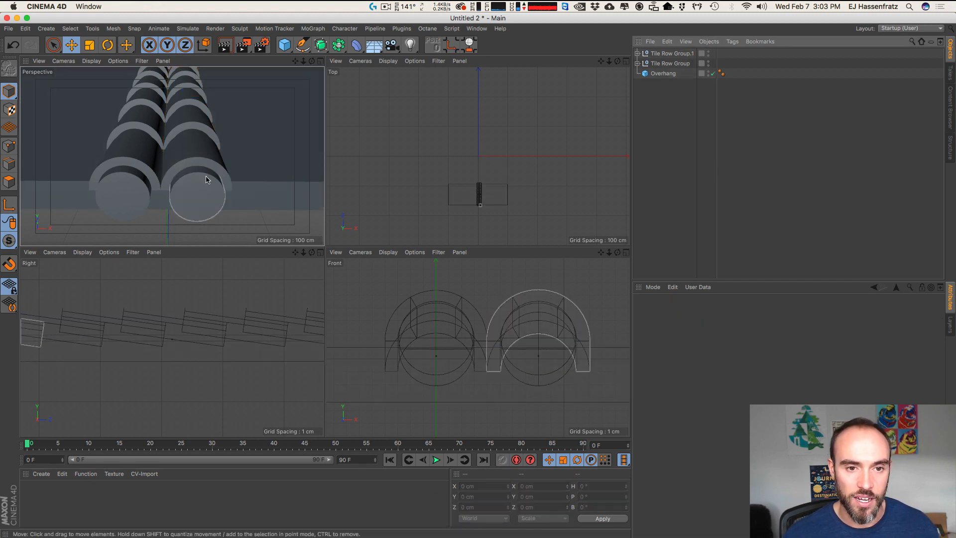
{"action": "key", "text": "2"}
{"action": "left_click_drag", "start_coordinate": [171, 179], "coordinate": [192, 176]}
{"action": "key", "text": "3"}
{"action": "left_click", "coordinate": [165, 190]}
{"action": "key", "text": "3"}
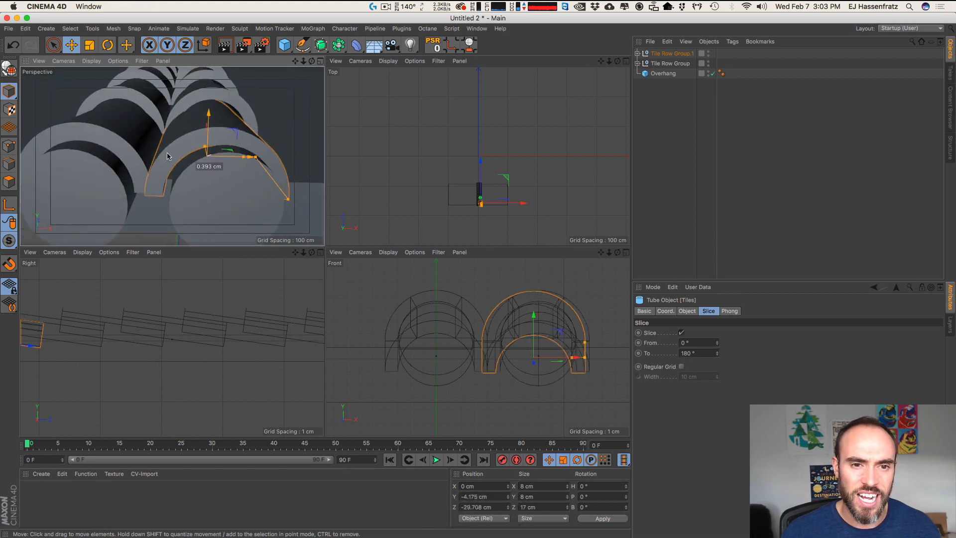
{"action": "key", "text": "super+z"}
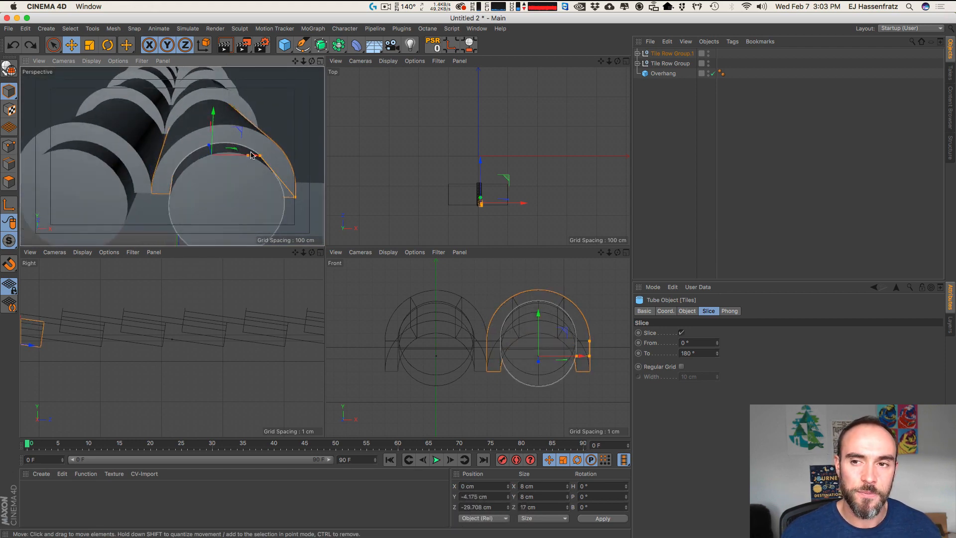
Step: Examine how picking a single tile or the Wood tube differs from selecting the whole Tile Row Group.1
{"action": "left_click", "coordinate": [666, 54]}
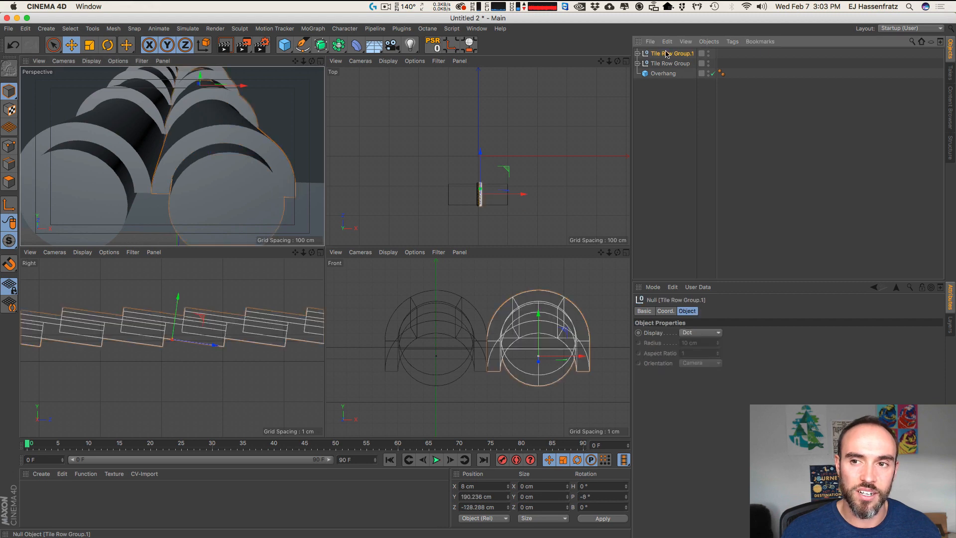
{"action": "left_click", "coordinate": [245, 139]}
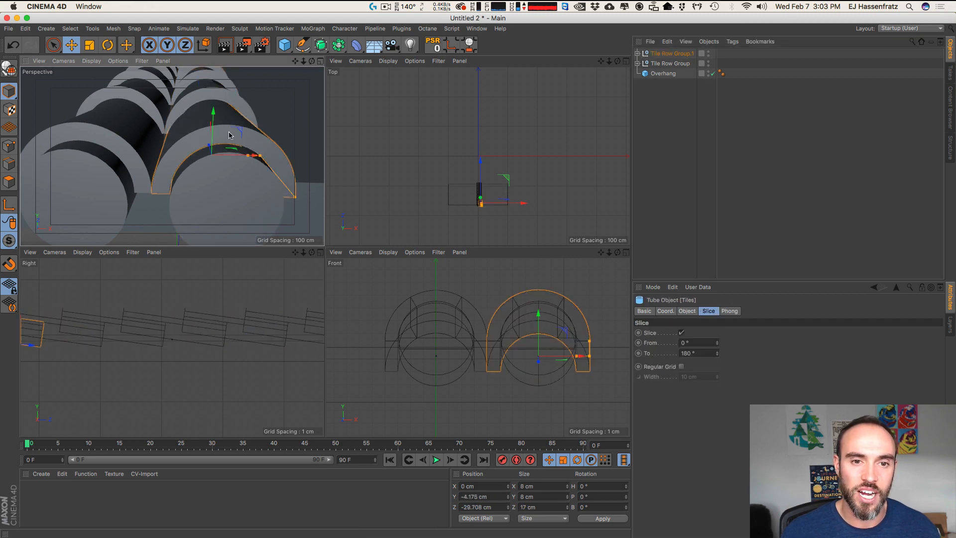
{"action": "left_click", "coordinate": [637, 53]}
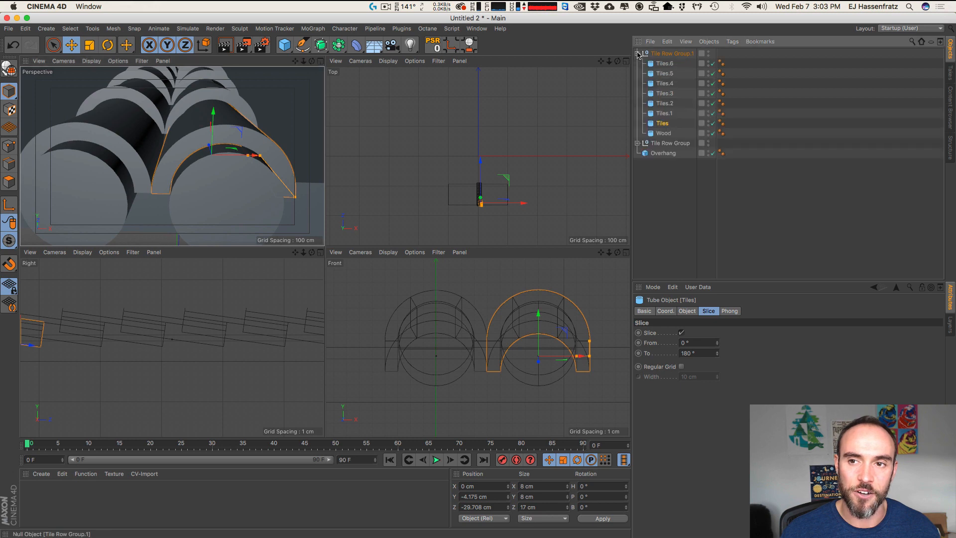
{"action": "left_click", "coordinate": [684, 54]}
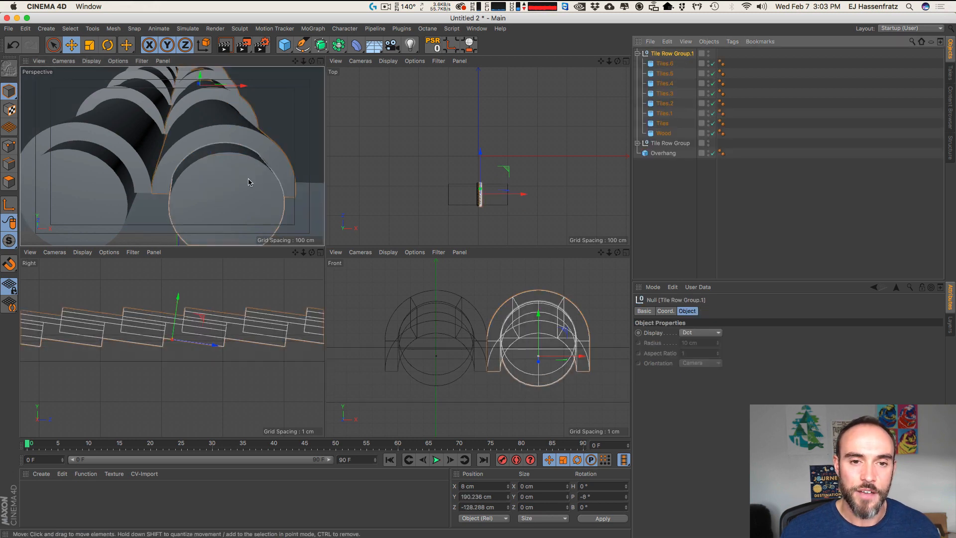
{"action": "left_click", "coordinate": [210, 220]}
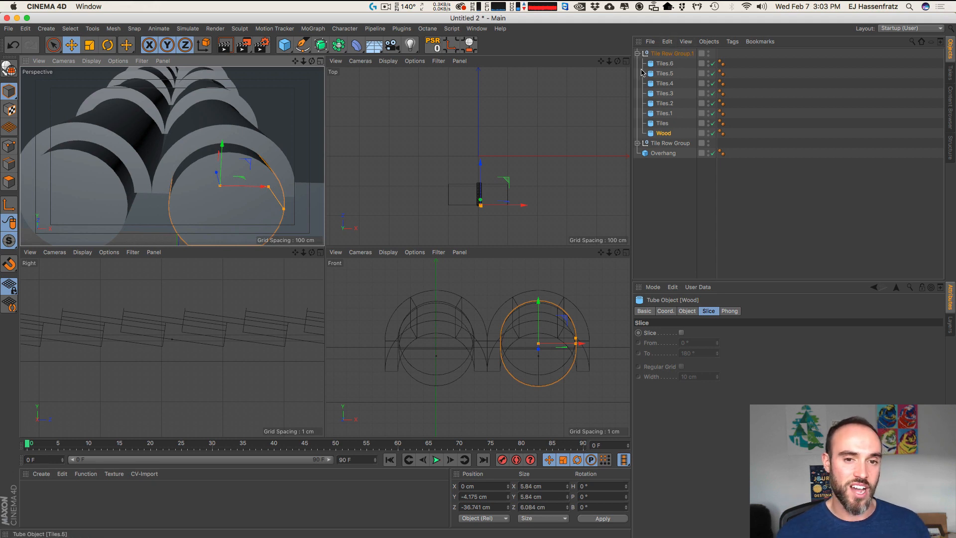
{"action": "left_click", "coordinate": [637, 53]}
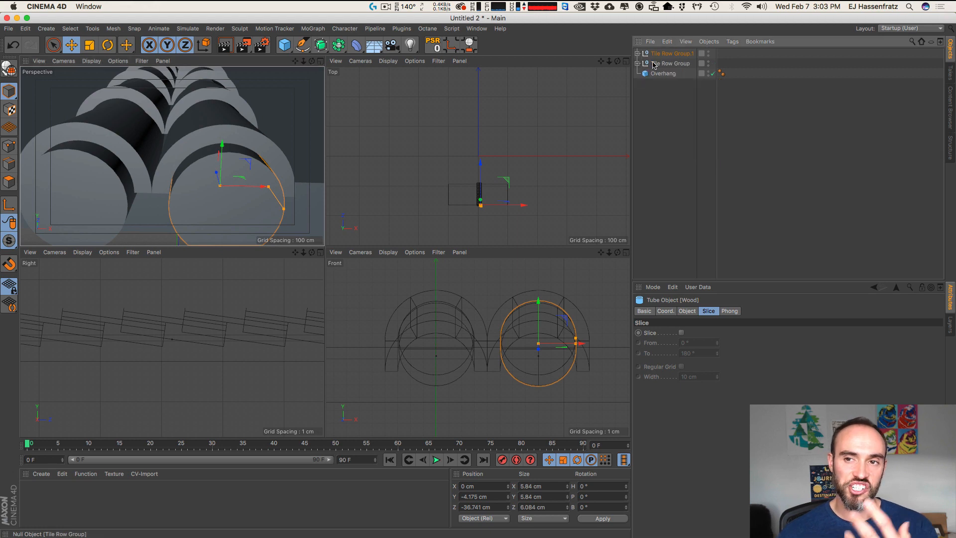
{"action": "left_click", "coordinate": [638, 54]}
{"action": "left_click", "coordinate": [680, 54]}
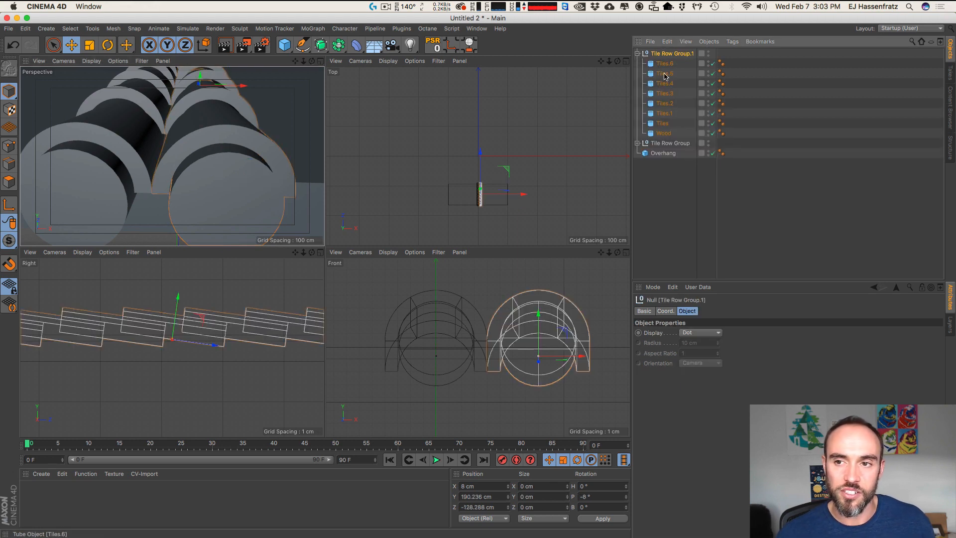
{"action": "left_click", "coordinate": [637, 54]}
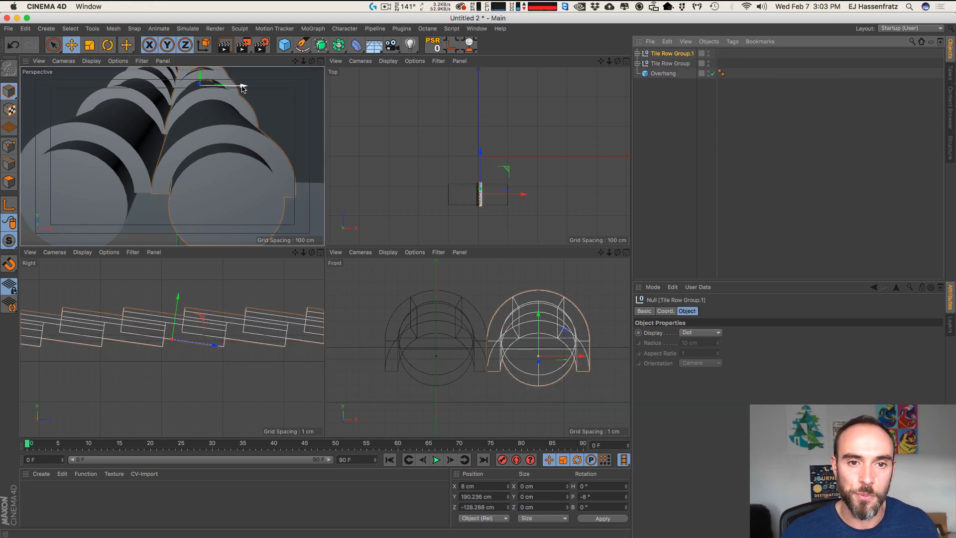
Step: Move Tile Row Group.1 closer to the original row and set its X position to 7.6 cm
{"action": "left_click_drag", "start_coordinate": [239, 90], "coordinate": [240, 87]}
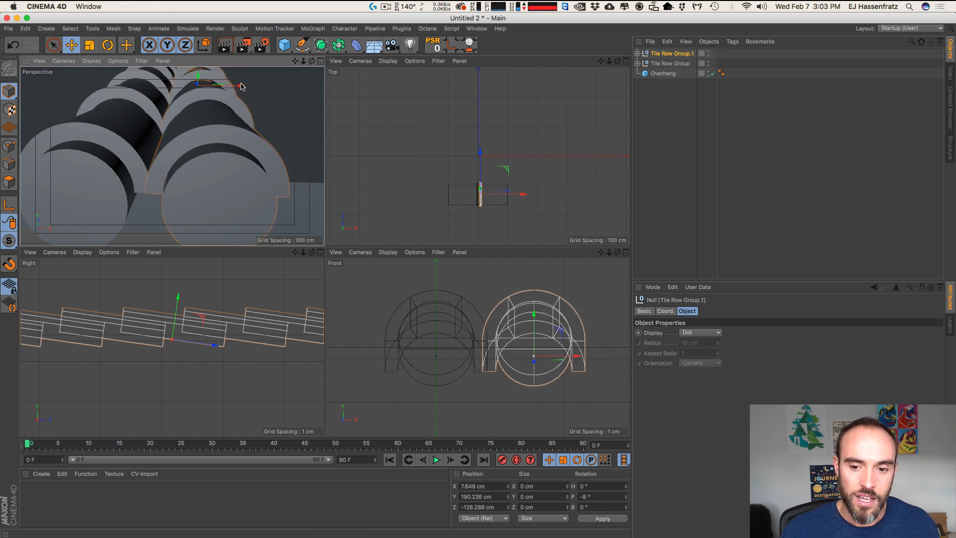
{"action": "left_click_drag", "start_coordinate": [484, 486], "coordinate": [468, 487]}
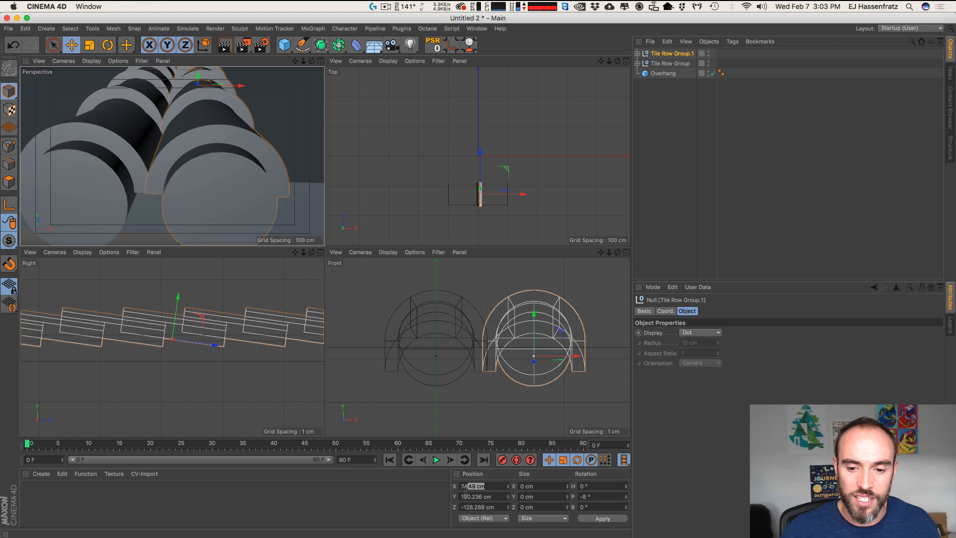
{"action": "key", "text": "BackSpace"}
{"action": "key", "text": "Return"}
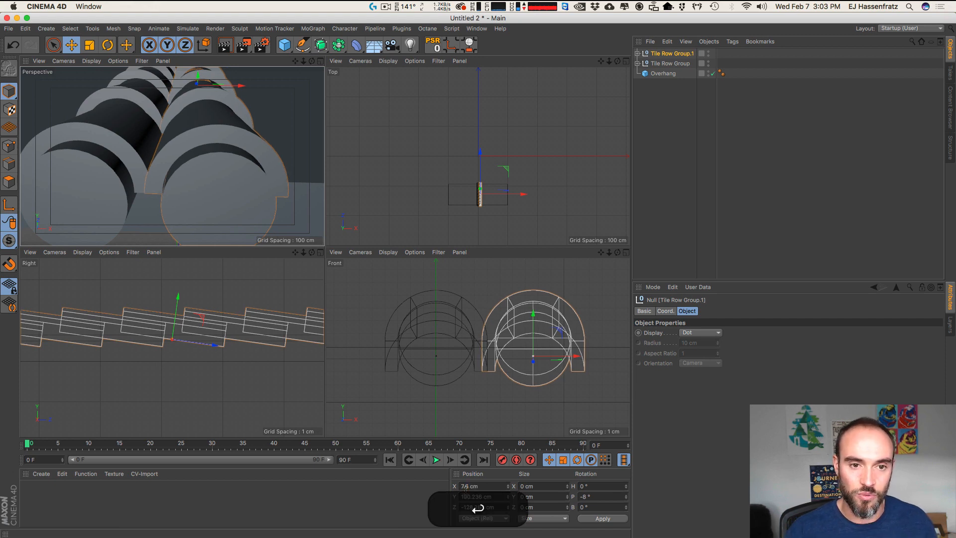
Step: Set the X position of Tile Row Group.1 to 7.5 cm so the two rows overlap slightly
{"action": "left_click_drag", "start_coordinate": [185, 179], "coordinate": [201, 177]}
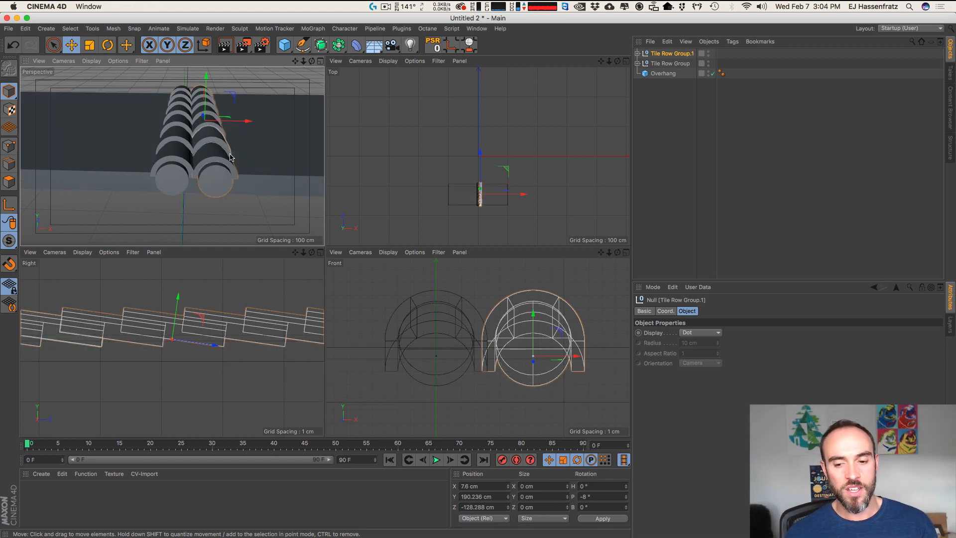
{"action": "left_click", "coordinate": [465, 486]}
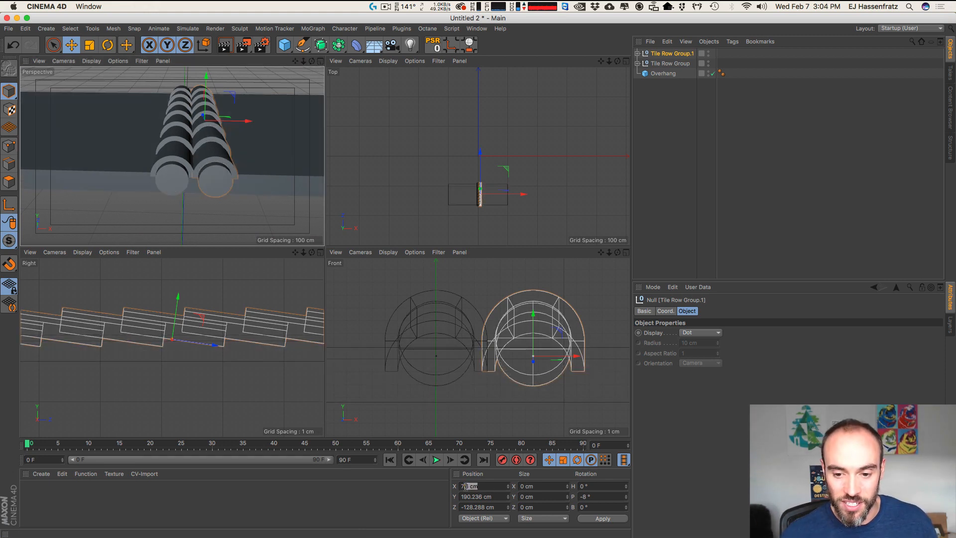
{"action": "type", "text": "7.5"}
{"action": "key", "text": "Return"}
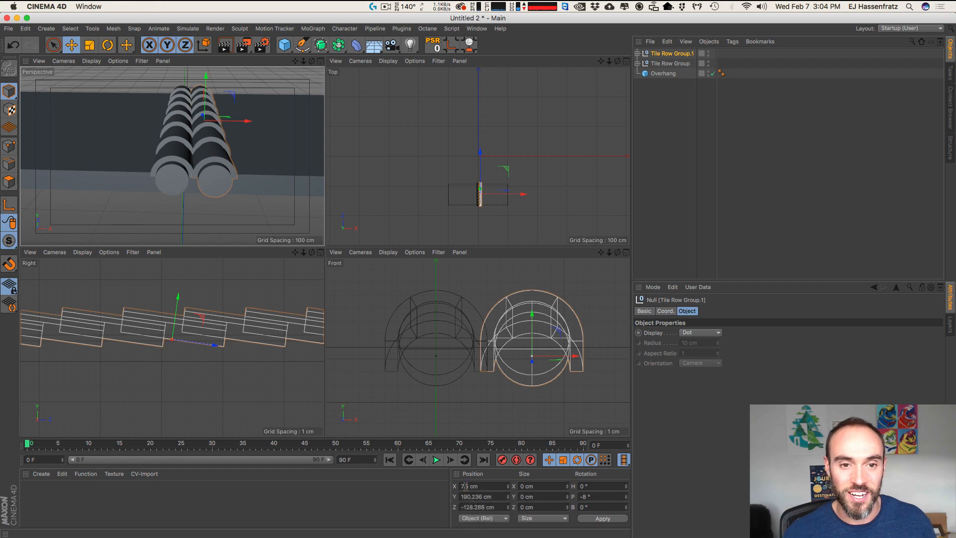
{"action": "key", "text": "1"}
{"action": "left_click_drag", "start_coordinate": [187, 172], "coordinate": [149, 173]}
Step: Copy and paste Tile Row Group.1 to make a third row, and open the copy's X position for editing
{"action": "left_click", "coordinate": [226, 163]}
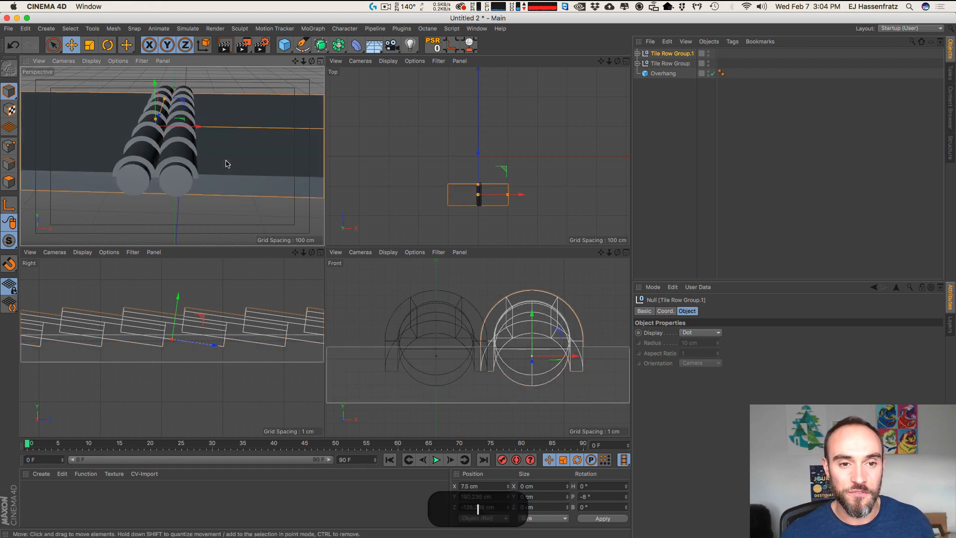
{"action": "left_click", "coordinate": [671, 64]}
{"action": "left_click", "coordinate": [686, 54]}
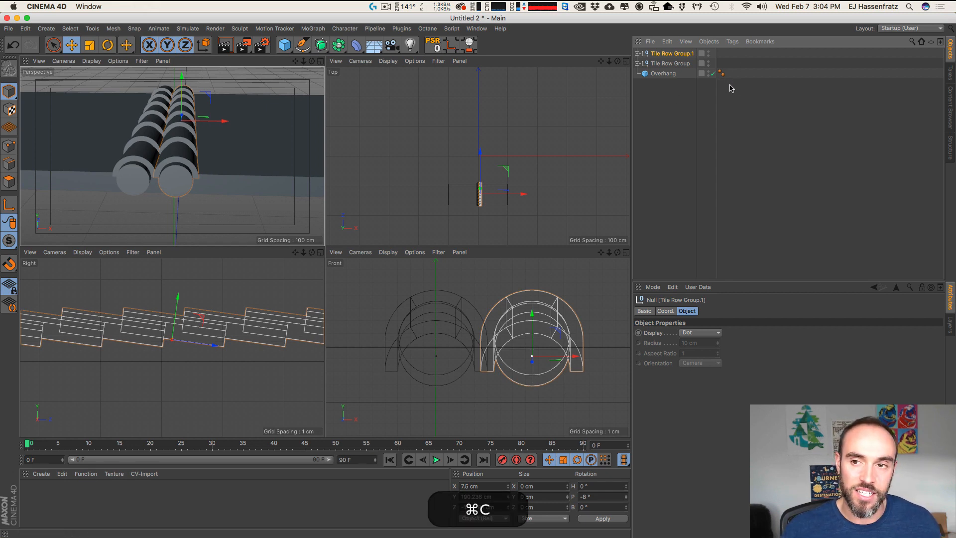
{"action": "key", "text": "super+v"}
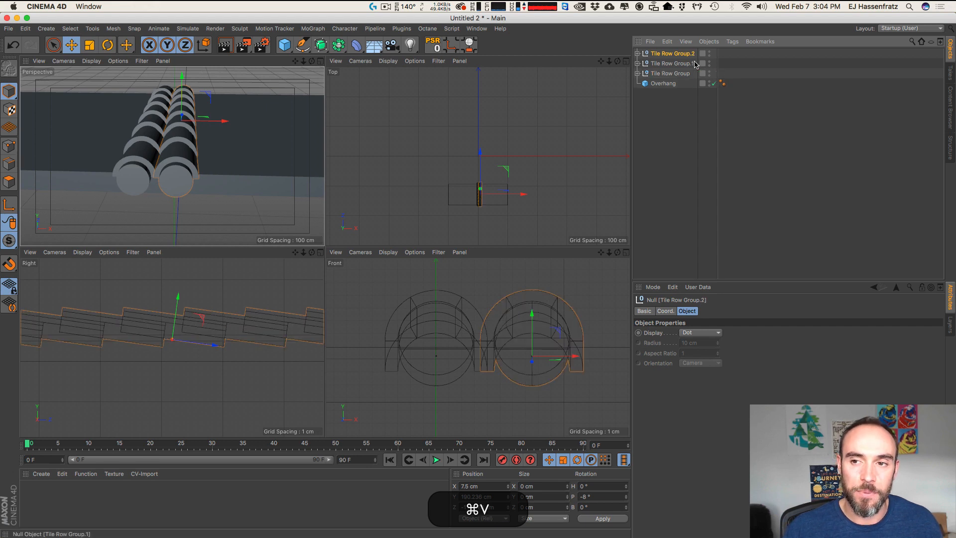
{"action": "left_click", "coordinate": [490, 487]}
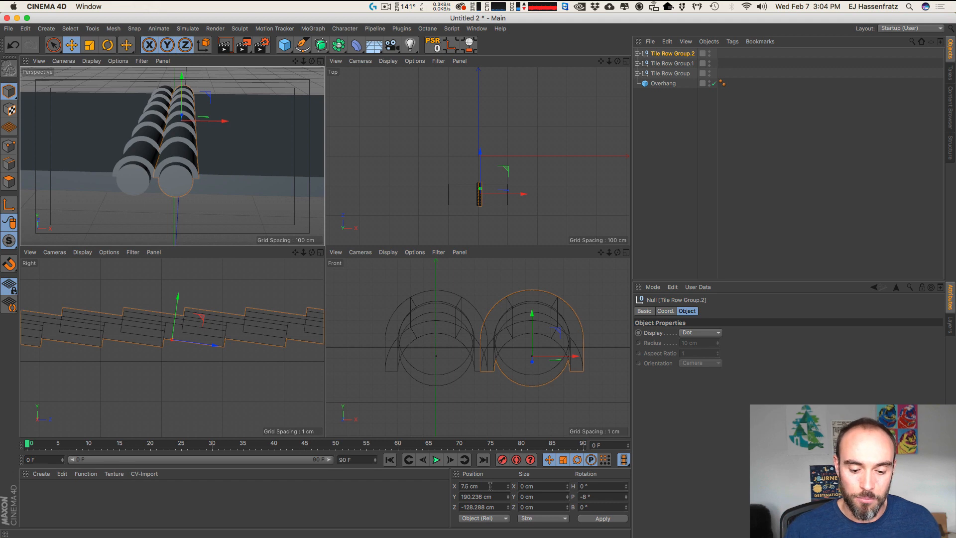
Step: Place the third tile row at X 15 cm and add a duplicate of it at X 22.5 cm
{"action": "type", "text": "*2"}
{"action": "key", "text": "Return"}
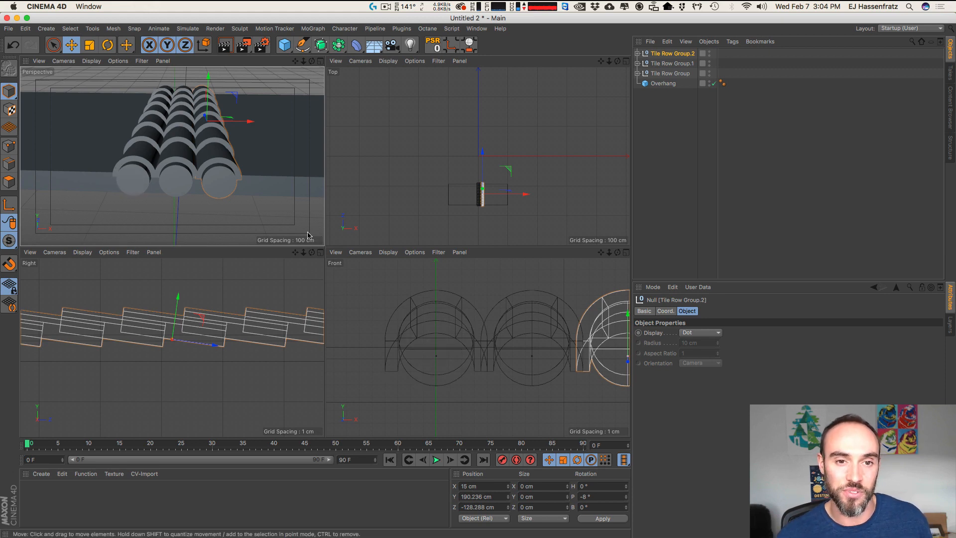
{"action": "key", "text": "1"}
{"action": "left_click_drag", "start_coordinate": [269, 164], "coordinate": [237, 165]}
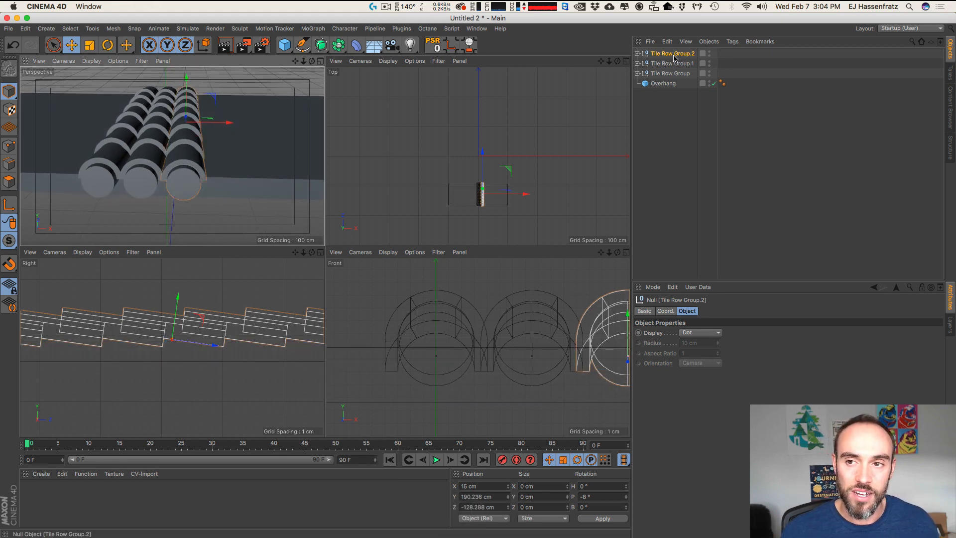
{"action": "key", "text": "super+c"}
{"action": "key", "text": "super+v"}
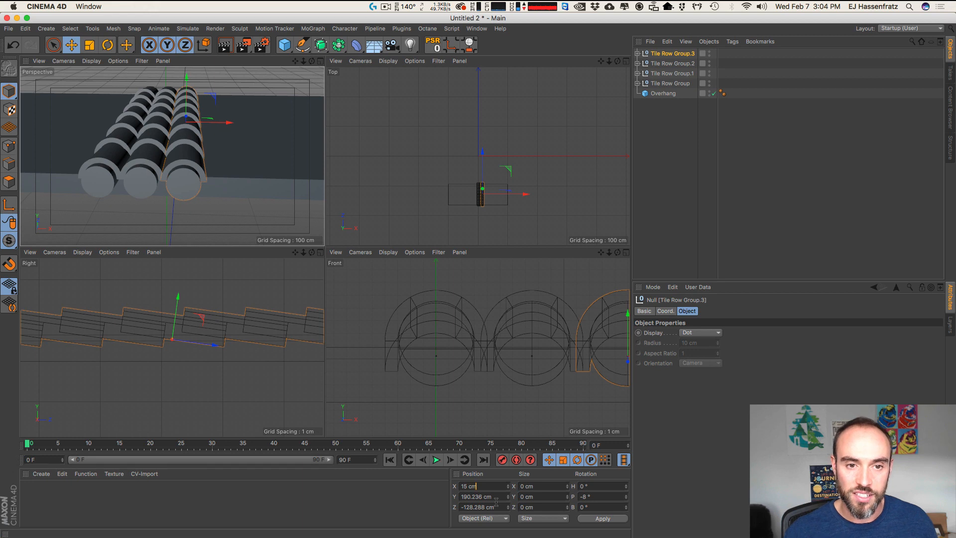
{"action": "type", "text": "+7.5"}
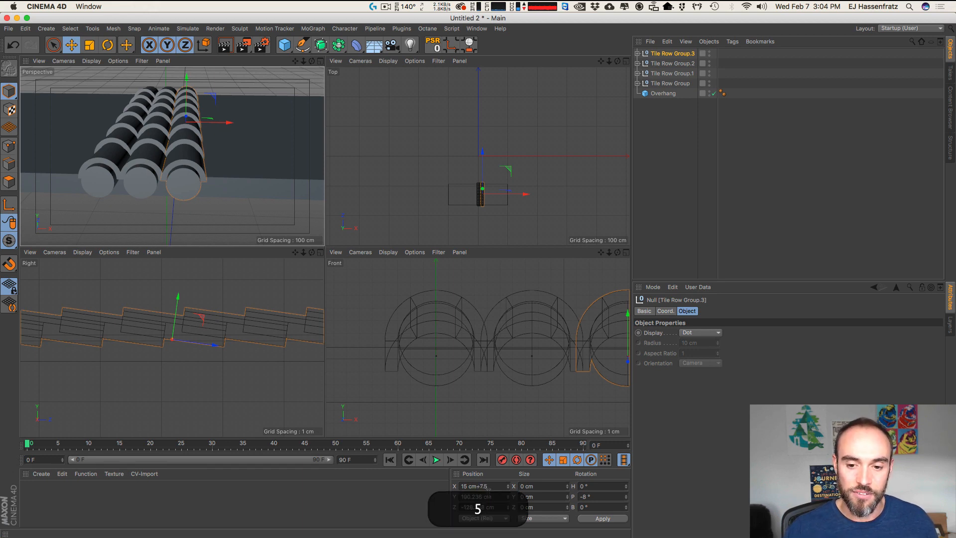
{"action": "key", "text": "Return"}
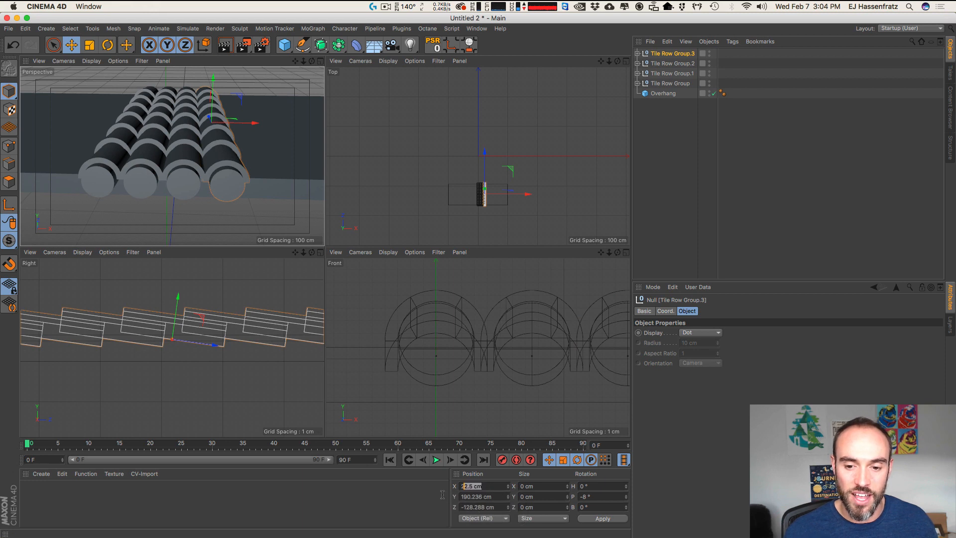
Step: Duplicate the outermost tile row and place the copy at X 30 cm
{"action": "left_click_drag", "start_coordinate": [443, 494], "coordinate": [449, 498]}
{"action": "left_click_drag", "start_coordinate": [670, 56], "coordinate": [675, 52], "text": "super"}
{"action": "left_click", "coordinate": [484, 486]}
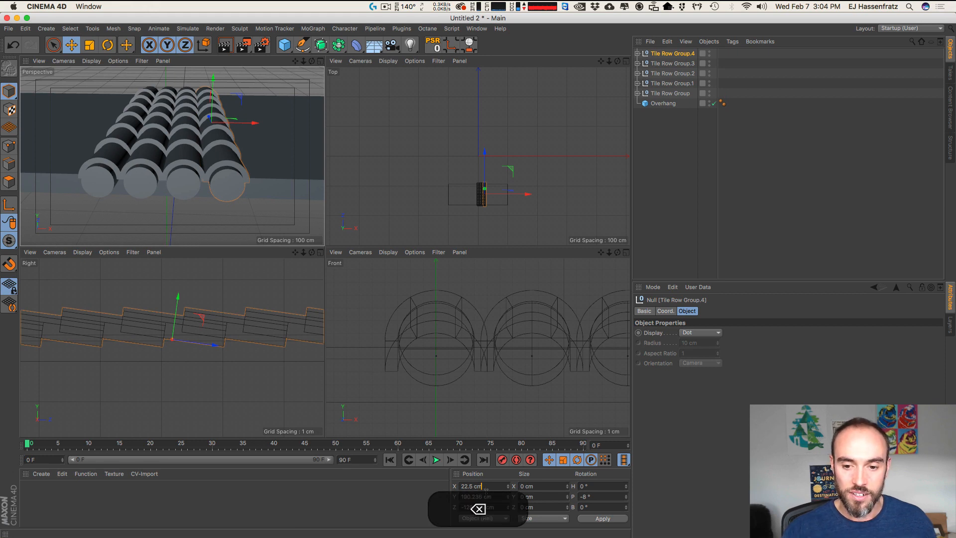
{"action": "type", "text": "+7.5"}
{"action": "key", "text": "Return"}
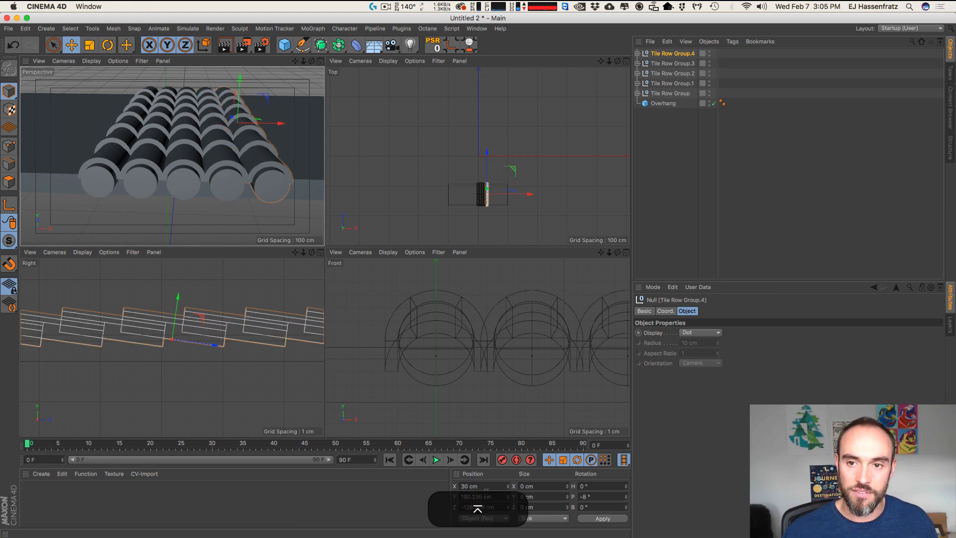
Step: Add a sixth tile row by duplicating the last one and offsetting it 7.5 cm to X 37.5 cm
{"action": "left_click_drag", "start_coordinate": [665, 53], "coordinate": [665, 50], "text": "super"}
{"action": "left_click", "coordinate": [488, 486]}
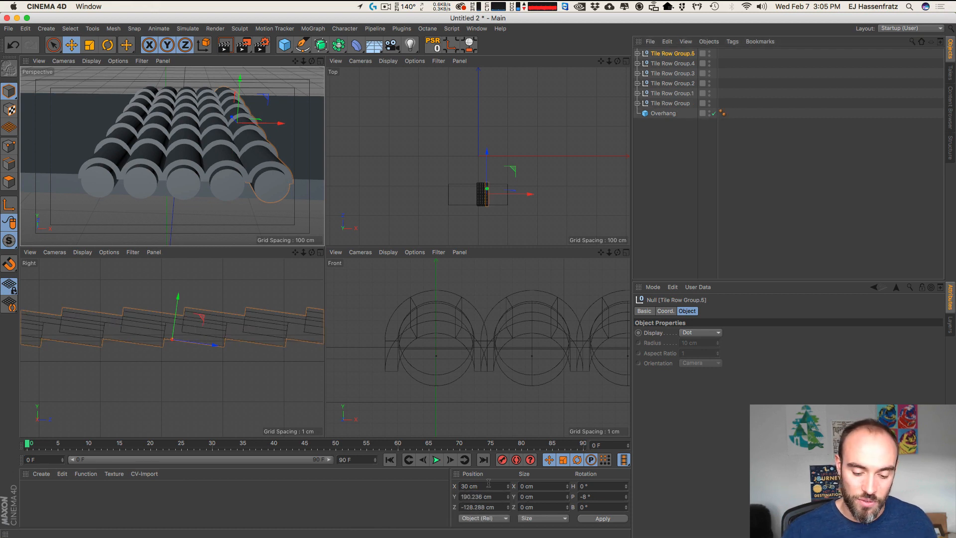
{"action": "type", "text": "7."}
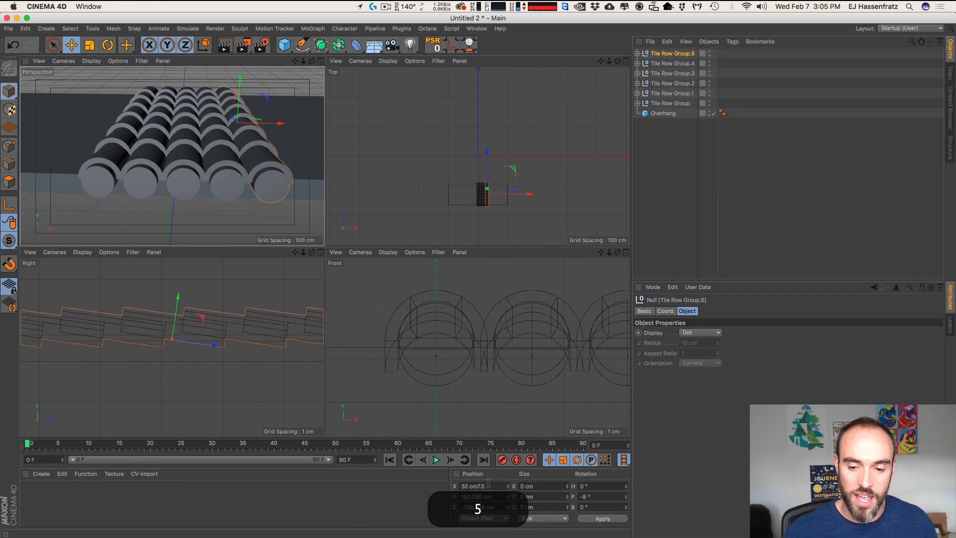
{"action": "type", "text": "5"}
{"action": "key", "text": "BackSpace"}
{"action": "key", "text": "BackSpace"}
{"action": "key", "text": "BackSpace"}
{"action": "type", "text": "+"}
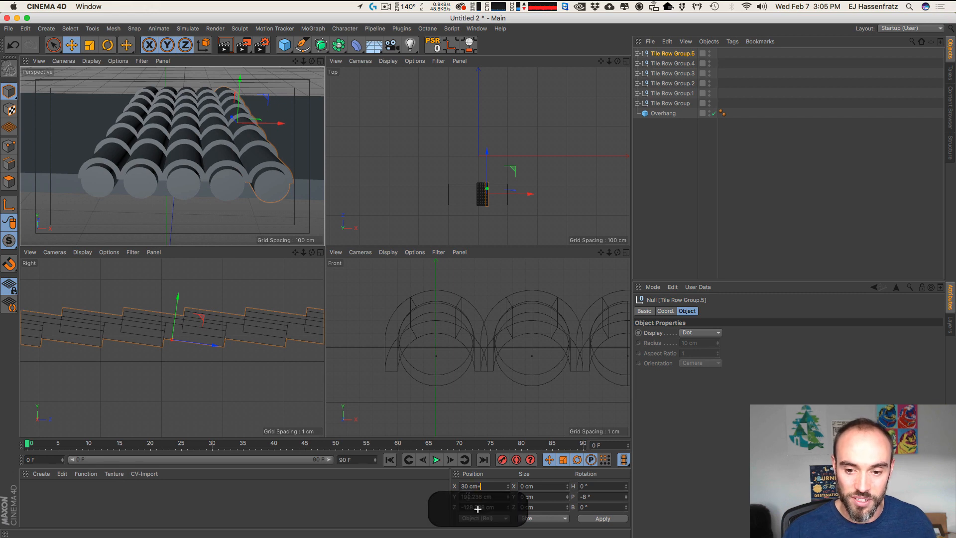
{"action": "key", "text": "Return"}
Step: Duplicate the tile row at X 37.5 cm, collapse the expanded groups, and place the new copy at X 45 cm
{"action": "key", "text": "1"}
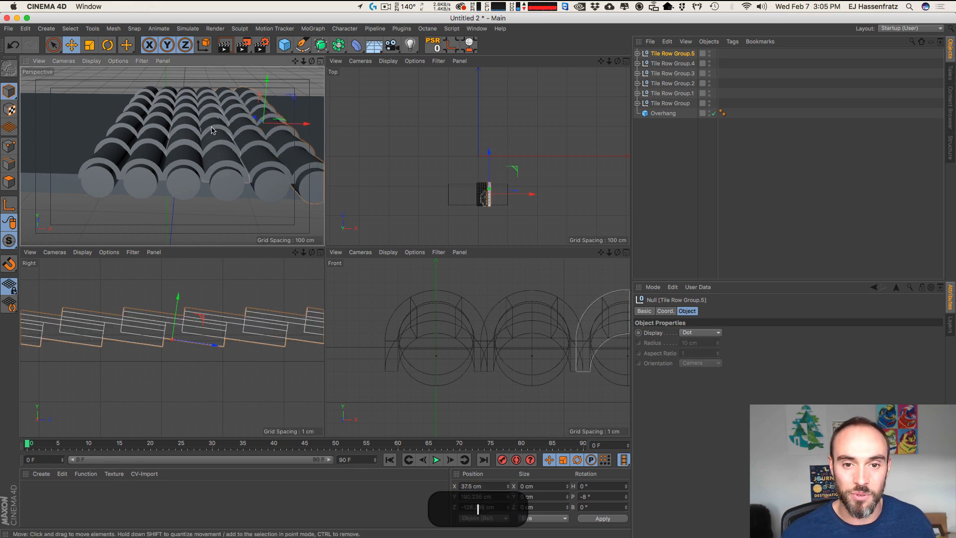
{"action": "left_click_drag", "start_coordinate": [305, 149], "coordinate": [213, 158]}
{"action": "left_click_drag", "start_coordinate": [689, 56], "coordinate": [672, 51], "text": "super"}
{"action": "key", "text": "super+z"}
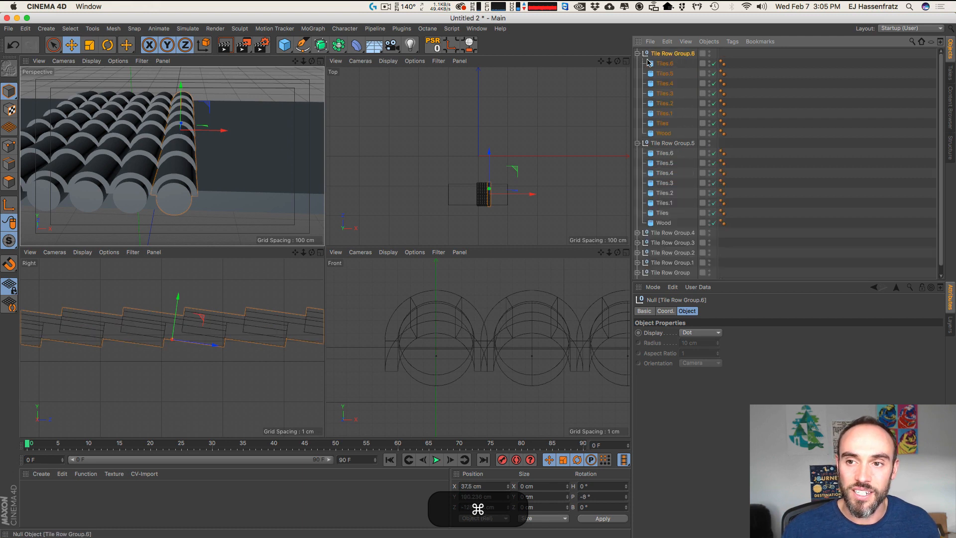
{"action": "left_click", "coordinate": [637, 53]}
{"action": "left_click", "coordinate": [638, 63]}
{"action": "left_click", "coordinate": [483, 485]}
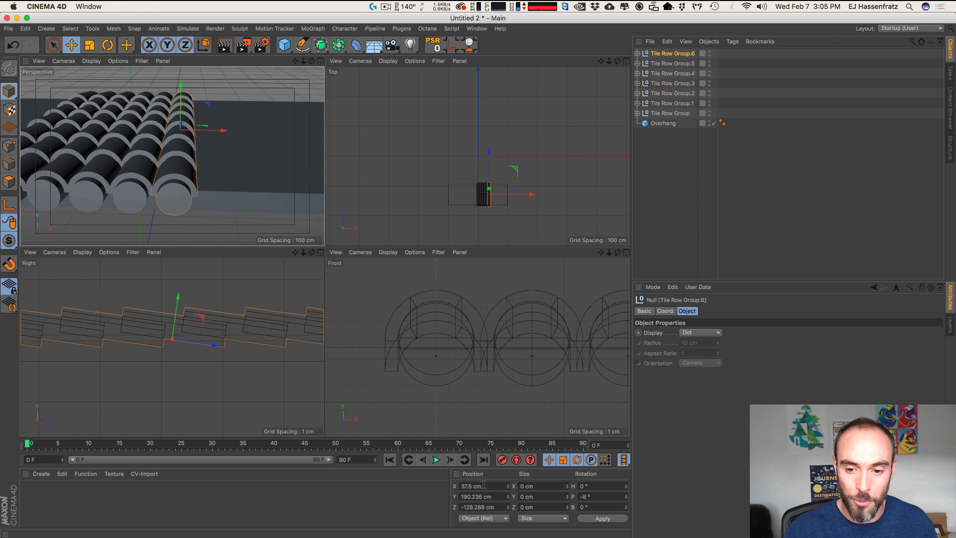
{"action": "type", "text": "7.5"}
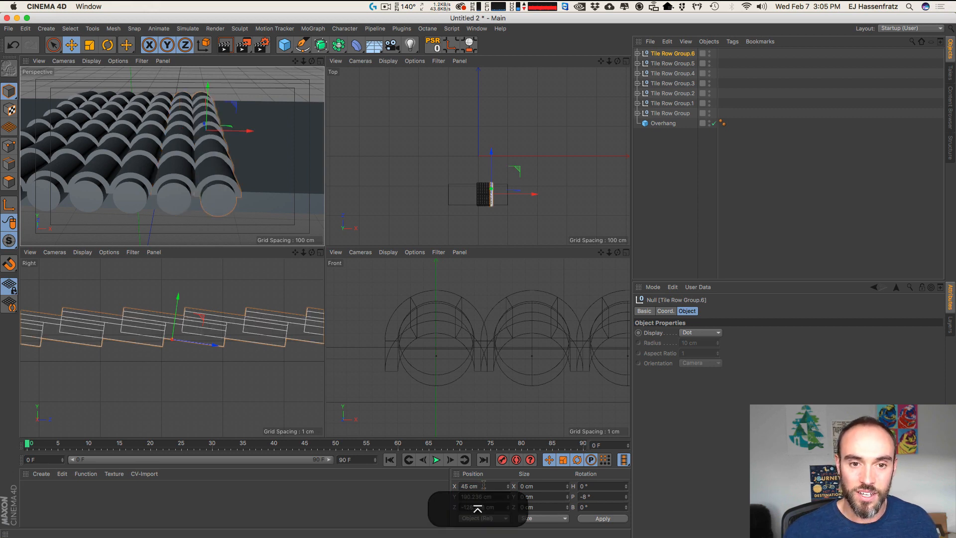
{"action": "key", "text": "Return"}
Step: Copy the block of all seven tile rows twice toward negative X, aligning the outermost block at about X -82.4 cm
{"action": "left_click_drag", "start_coordinate": [166, 159], "coordinate": [189, 167]}
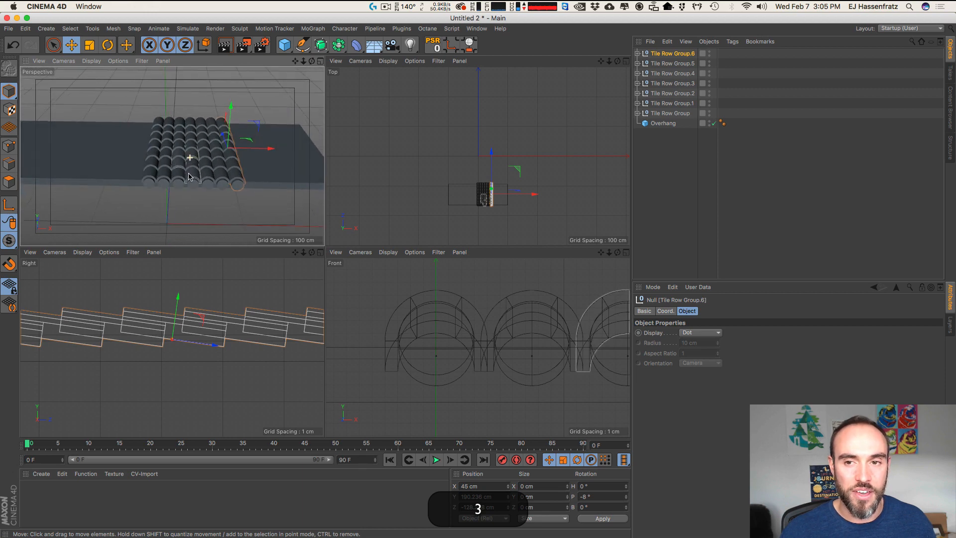
{"action": "left_click", "coordinate": [668, 113]}
{"action": "left_click", "coordinate": [681, 55], "text": "shift"}
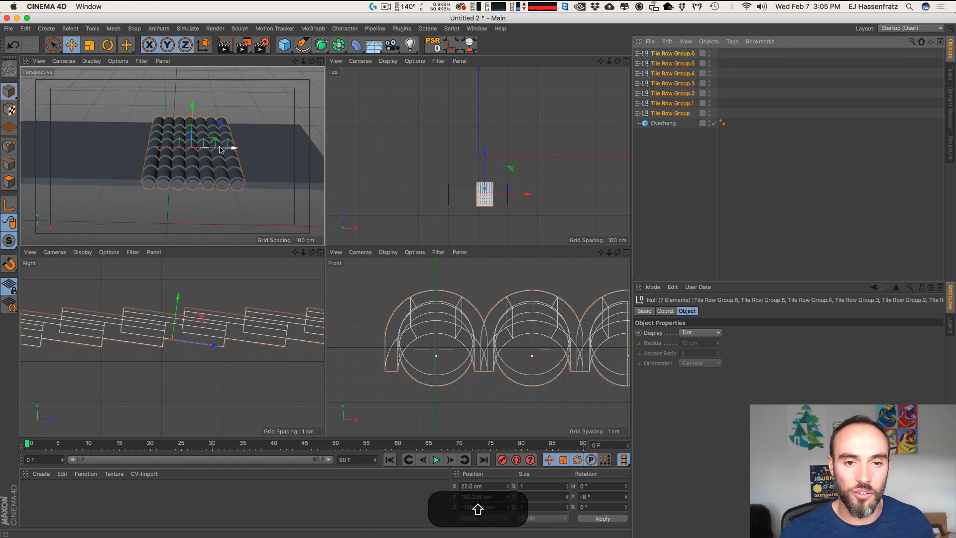
{"action": "left_click_drag", "start_coordinate": [233, 149], "coordinate": [117, 143], "text": "shift+super"}
{"action": "key", "text": "1"}
{"action": "key", "text": "1"}
{"action": "left_click_drag", "start_coordinate": [437, 351], "coordinate": [655, 336]}
{"action": "key", "text": "2"}
{"action": "left_click_drag", "start_coordinate": [514, 336], "coordinate": [426, 335]}
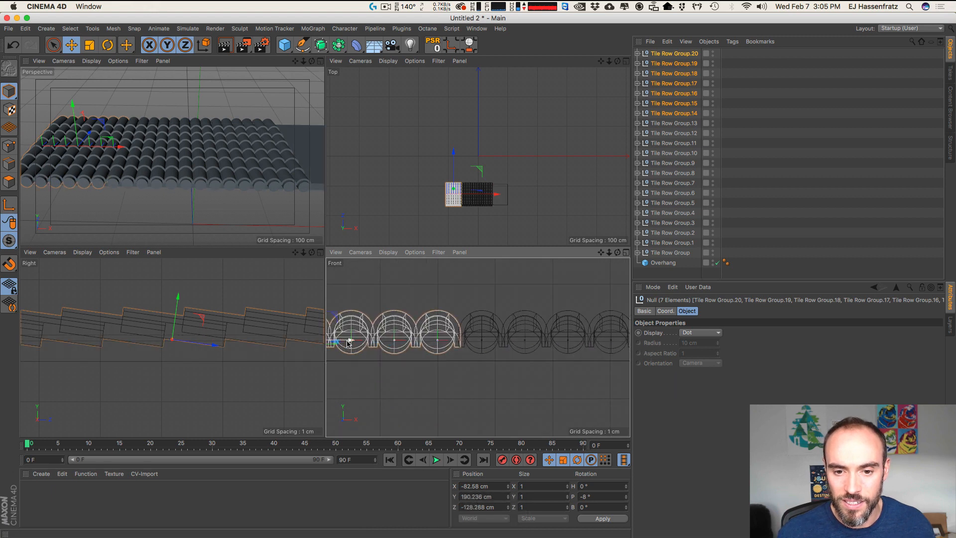
{"action": "left_click_drag", "start_coordinate": [350, 341], "coordinate": [351, 342]}
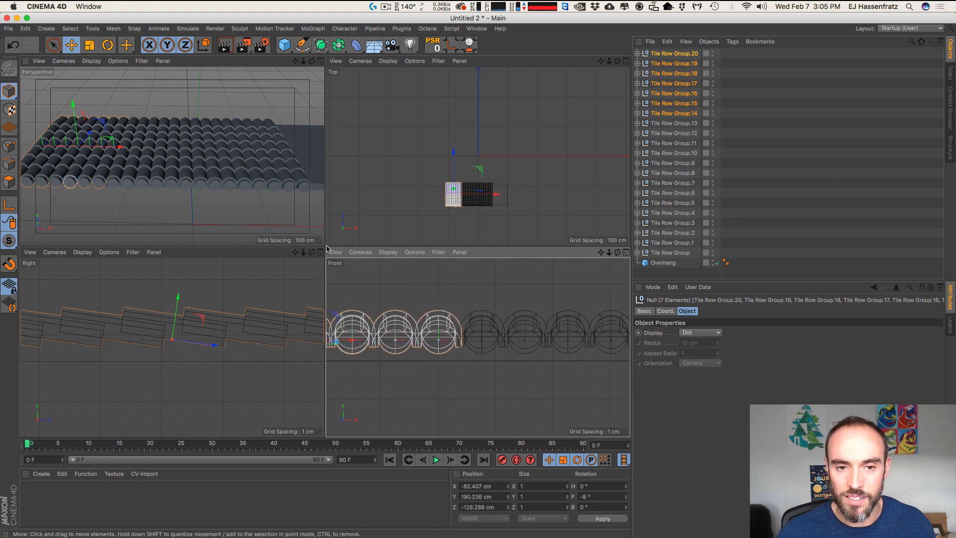
Step: Copy the selected block of seven tile rows to the positive X end of the overhang, at about X 75 cm
{"action": "key", "text": "2"}
{"action": "left_click_drag", "start_coordinate": [273, 165], "coordinate": [185, 186]}
{"action": "key", "text": "1"}
{"action": "left_click_drag", "start_coordinate": [126, 168], "coordinate": [309, 172], "text": "shift+super"}
{"action": "key", "text": "2"}
{"action": "key", "text": "1"}
{"action": "key", "text": "2"}
{"action": "left_click_drag", "start_coordinate": [232, 159], "coordinate": [261, 109]}
{"action": "key", "text": "3"}
{"action": "left_click_drag", "start_coordinate": [128, 176], "coordinate": [104, 181]}
{"action": "key", "text": "2"}
{"action": "key", "text": "3"}
{"action": "left_click_drag", "start_coordinate": [171, 156], "coordinate": [62, 203]}
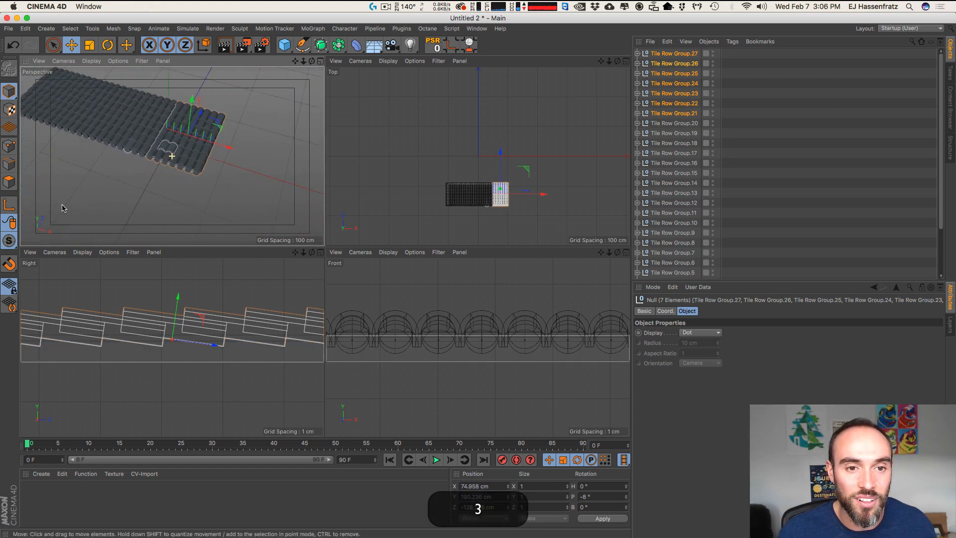
Step: Fine-tune the last seven-row block against the neighbouring tiles, at about X 74.8 cm
{"action": "key", "text": "1"}
{"action": "left_click_drag", "start_coordinate": [120, 167], "coordinate": [232, 144]}
{"action": "key", "text": "2"}
{"action": "key", "text": "2"}
{"action": "key", "text": "3"}
{"action": "key", "text": "2"}
{"action": "key", "text": "1"}
{"action": "key", "text": "2"}
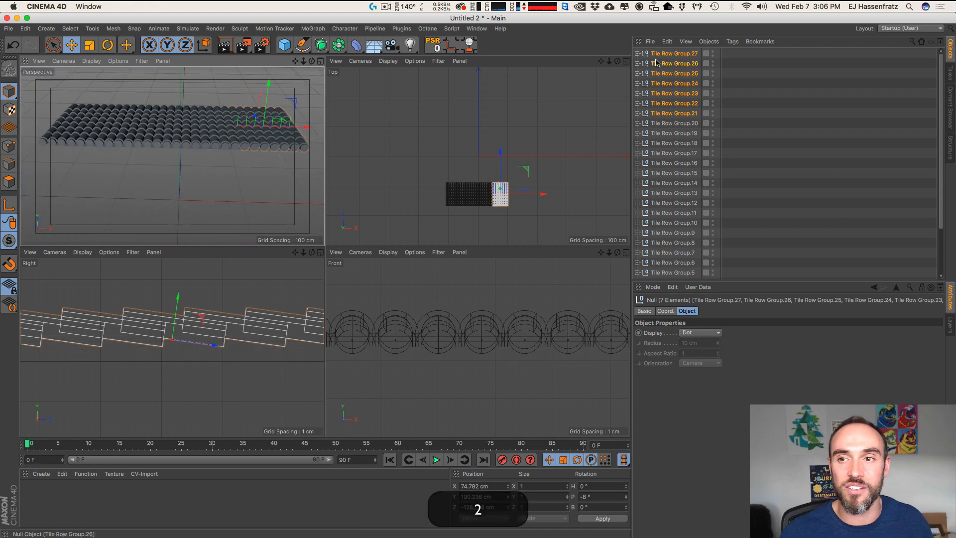
Step: Select every tile row from Tile Row Group through Tile Row Group.27 and group them under one null
{"action": "left_click", "coordinate": [673, 53]}
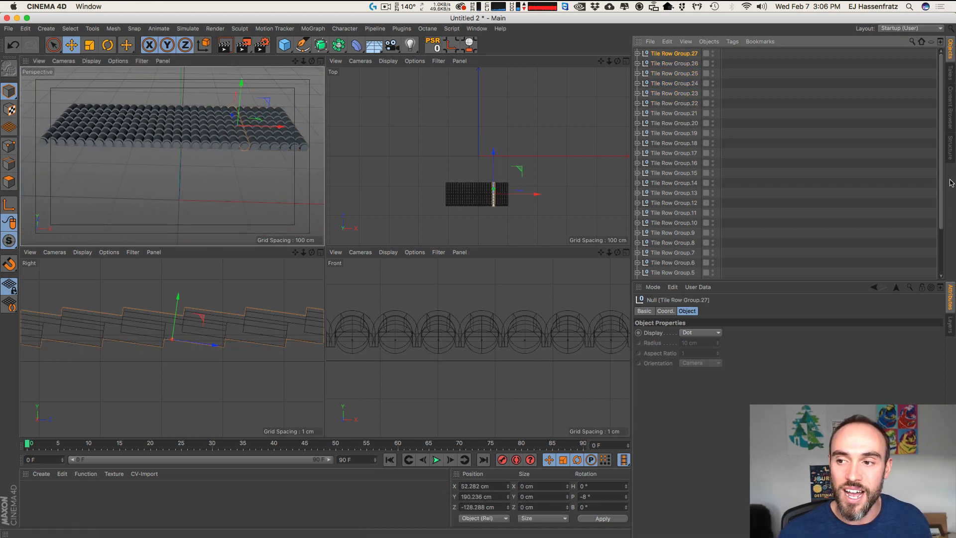
{"action": "left_click_drag", "start_coordinate": [942, 193], "coordinate": [784, 247]}
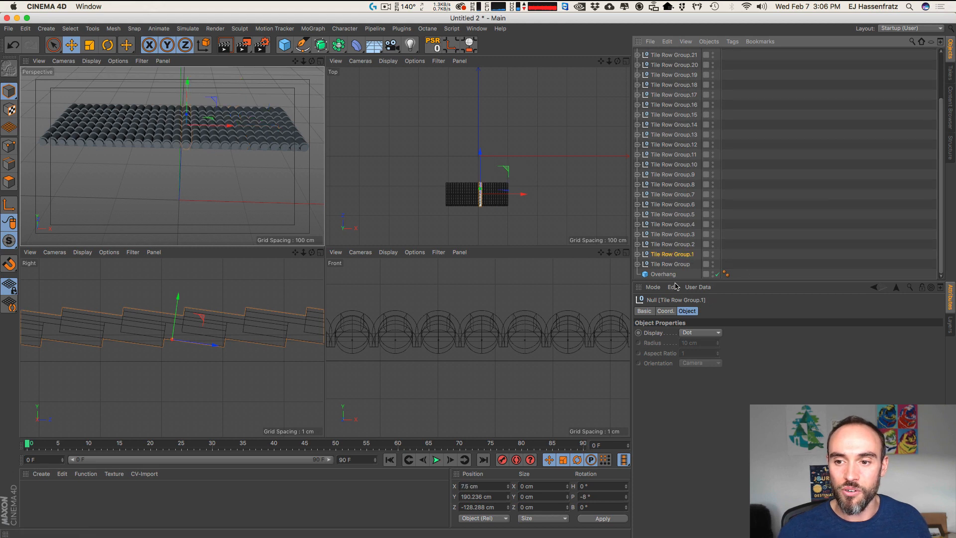
{"action": "left_click", "coordinate": [671, 264]}
{"action": "scroll", "coordinate": [940, 268], "scroll_direction": "up", "scroll_amount": 3}
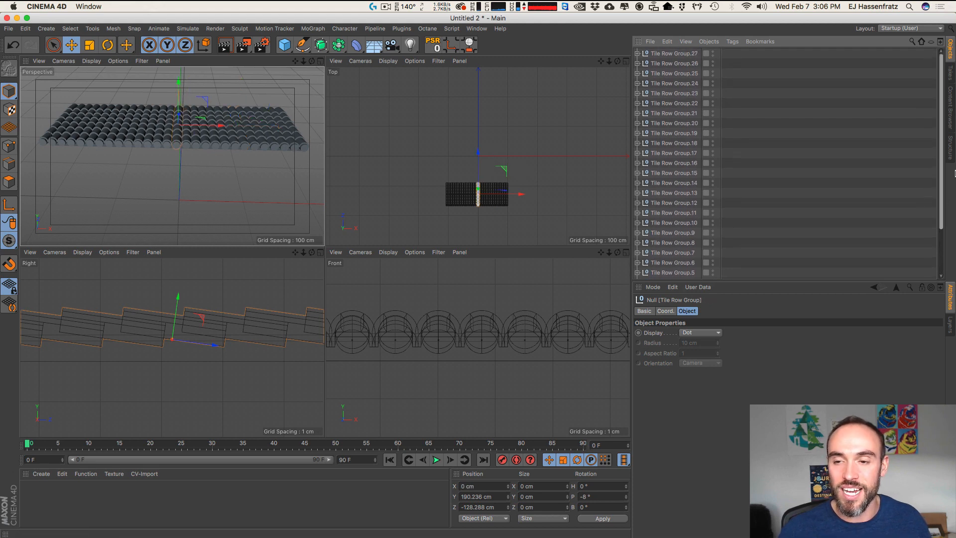
{"action": "left_click", "coordinate": [685, 54], "text": "shift"}
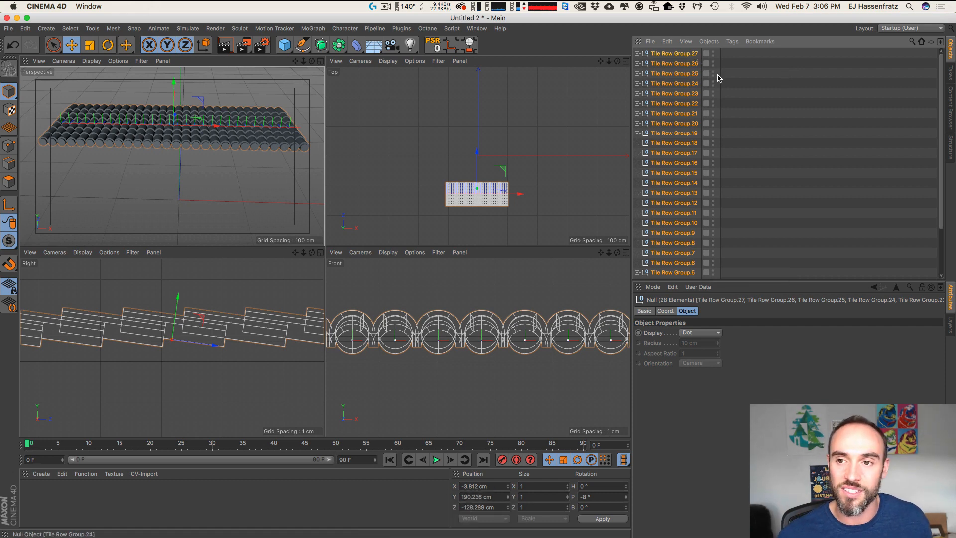
{"action": "right_click", "coordinate": [685, 56]}
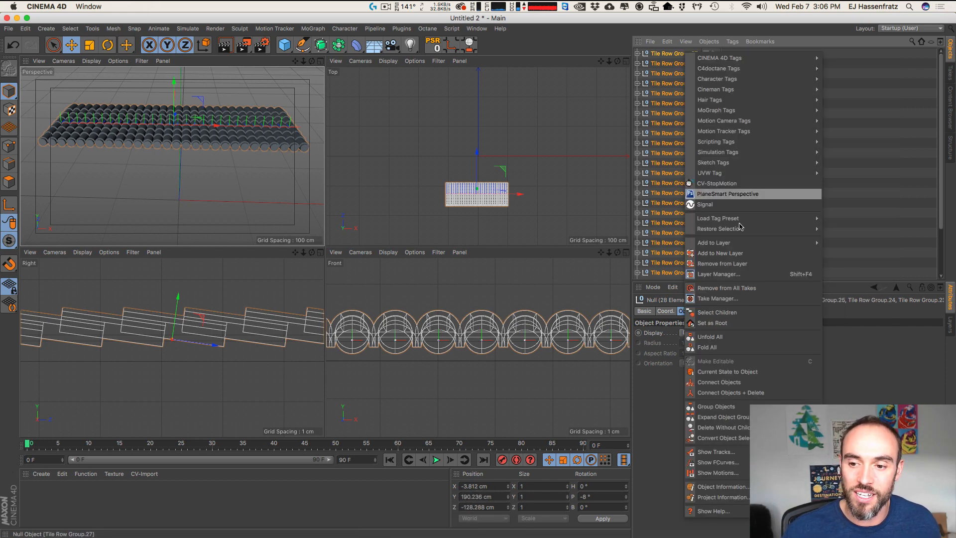
{"action": "left_click", "coordinate": [714, 395]}
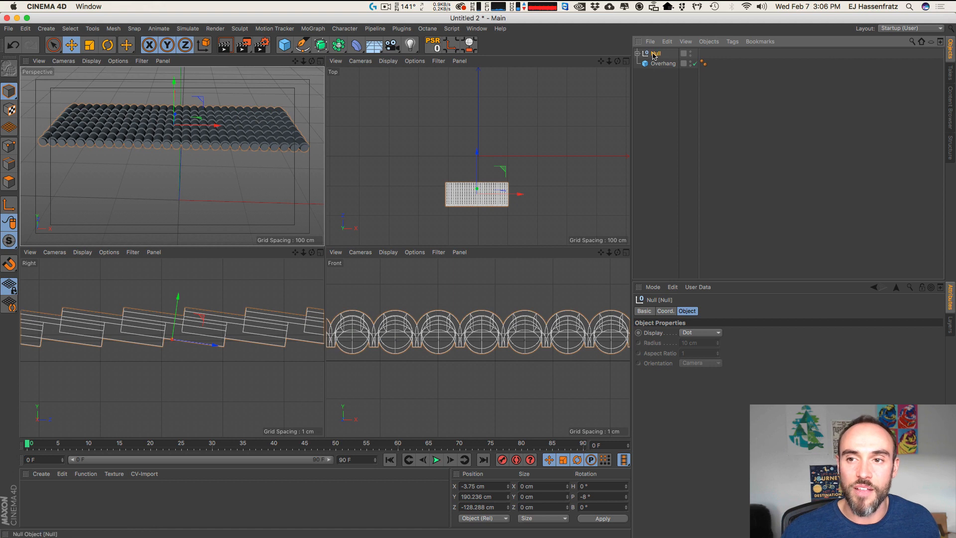
Step: Rename the new null Tile Roof Group
{"action": "double_click", "coordinate": [655, 53]}
{"action": "type", "text": "Tile Roof"}
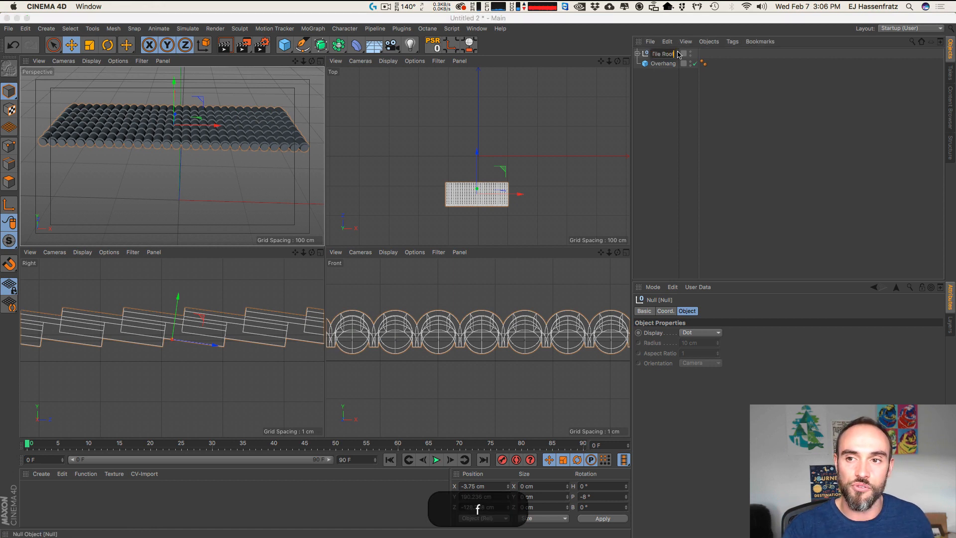
{"action": "type", "text": " Group"}
{"action": "key", "text": "Return"}
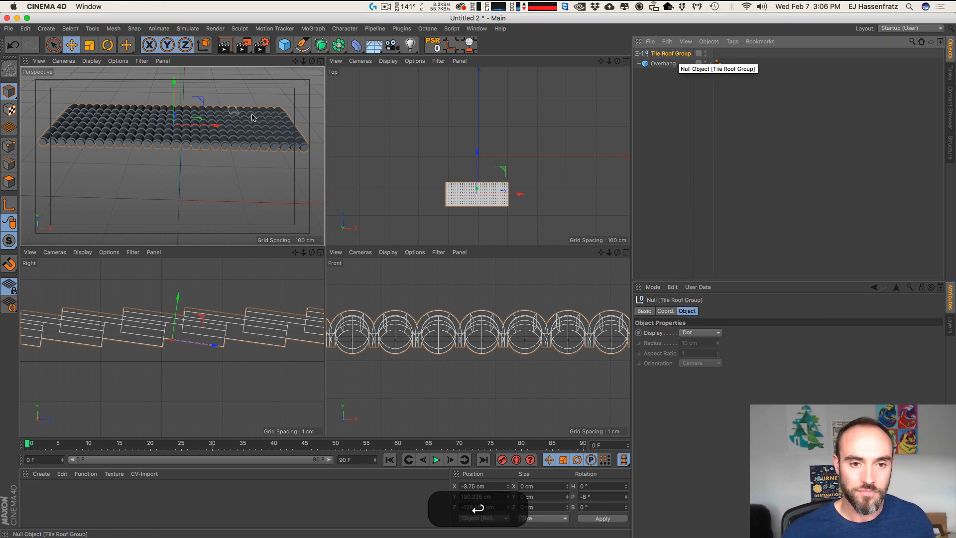
Step: Nest the Overhang cube inside Tile Roof Group and collapse the group
{"action": "left_click_drag", "start_coordinate": [165, 114], "coordinate": [169, 179]}
{"action": "left_click", "coordinate": [224, 207]}
{"action": "left_click", "coordinate": [670, 53]}
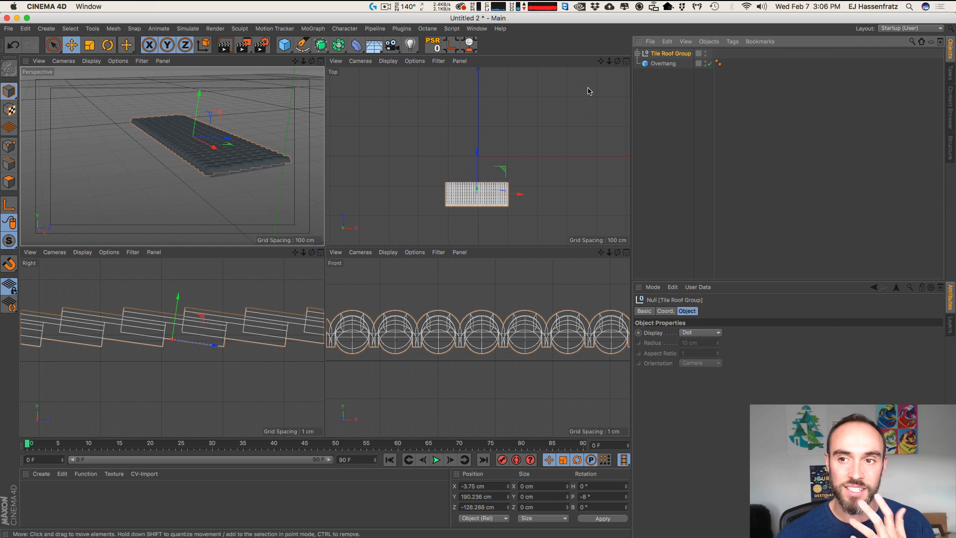
{"action": "left_click", "coordinate": [637, 53]}
{"action": "left_click", "coordinate": [637, 53]}
{"action": "left_click_drag", "start_coordinate": [663, 63], "coordinate": [678, 56]}
{"action": "left_click", "coordinate": [638, 53]}
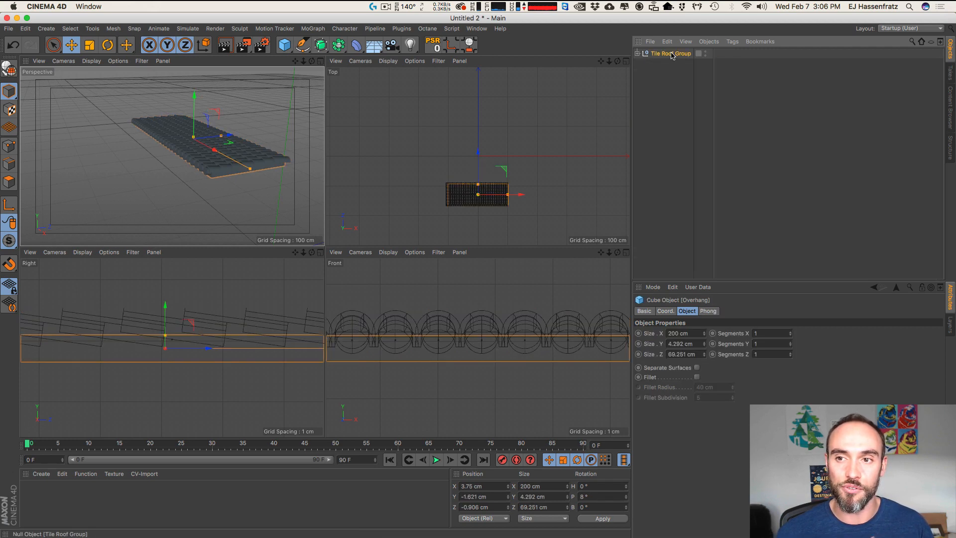
Step: Copy Tile Roof Group and paste it into the open ramen_restaurant_2.c4d scene
{"action": "left_click", "coordinate": [672, 54]}
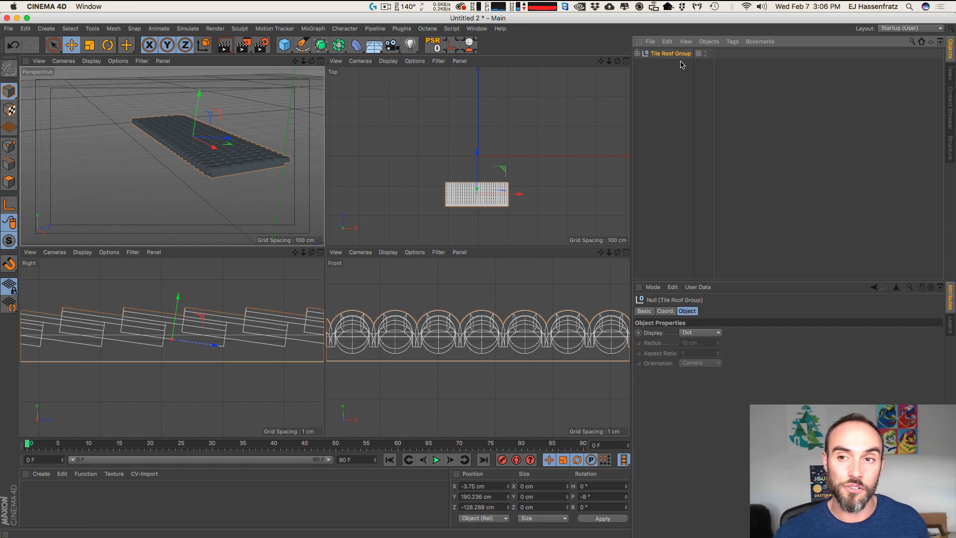
{"action": "key", "text": "super"}
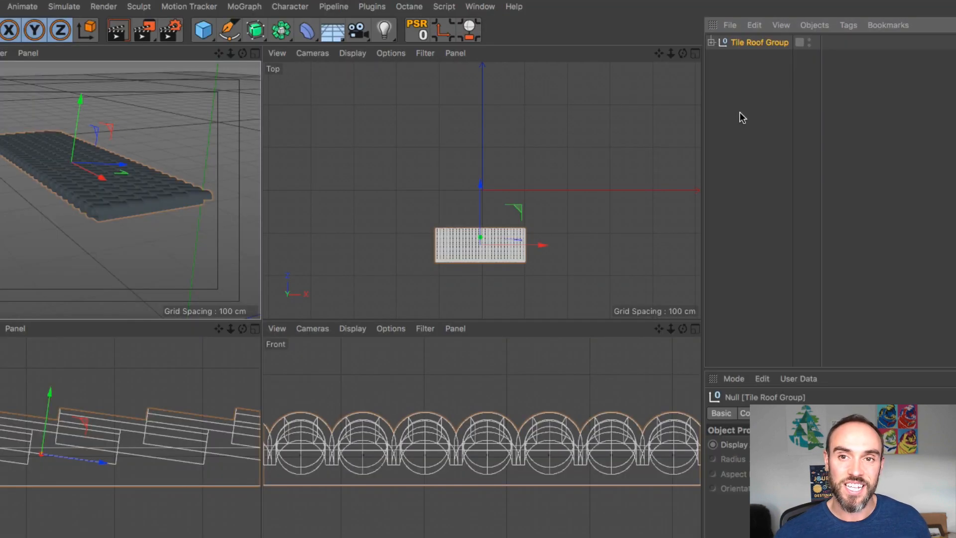
{"action": "left_click", "coordinate": [476, 28]}
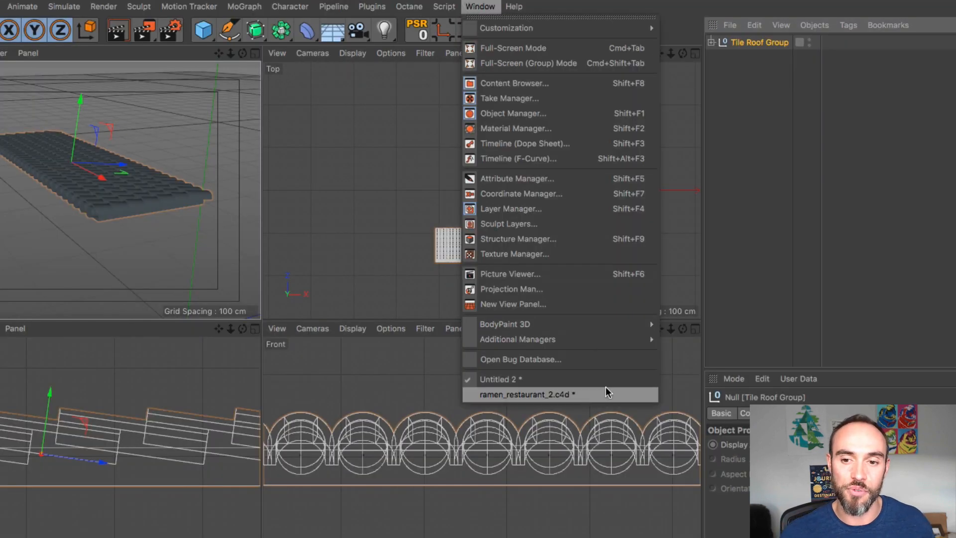
{"action": "left_click", "coordinate": [605, 394]}
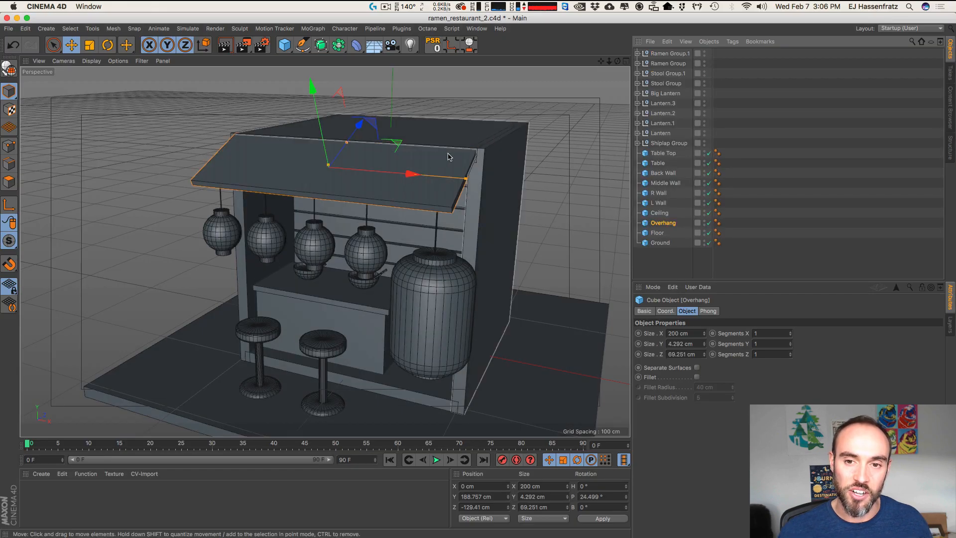
{"action": "key", "text": "super"}
{"action": "key", "text": "super+v"}
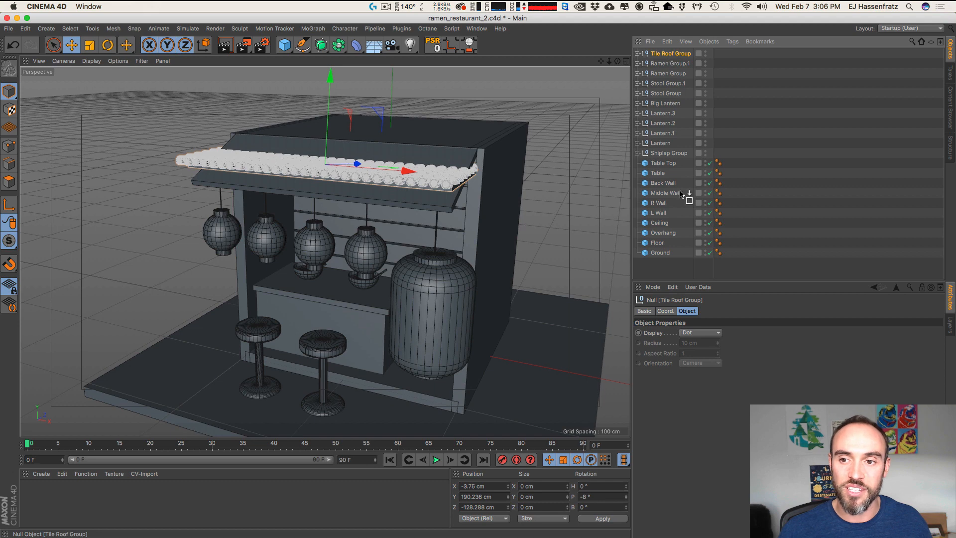
Step: Place Tile Roof Group directly above Overhang in the object list and delete the old Overhang cube
{"action": "left_click_drag", "start_coordinate": [655, 229], "coordinate": [669, 237]}
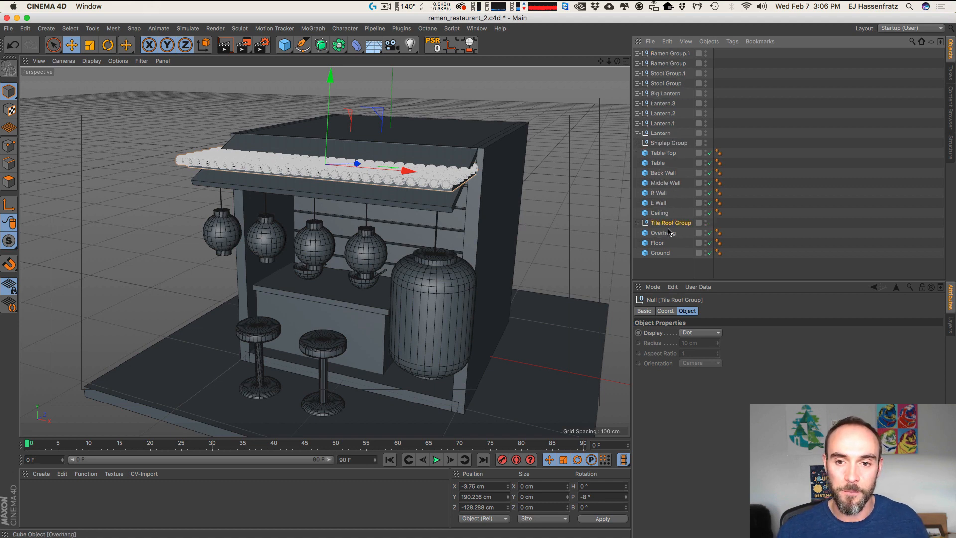
{"action": "left_click", "coordinate": [670, 232]}
{"action": "left_click", "coordinate": [675, 310]}
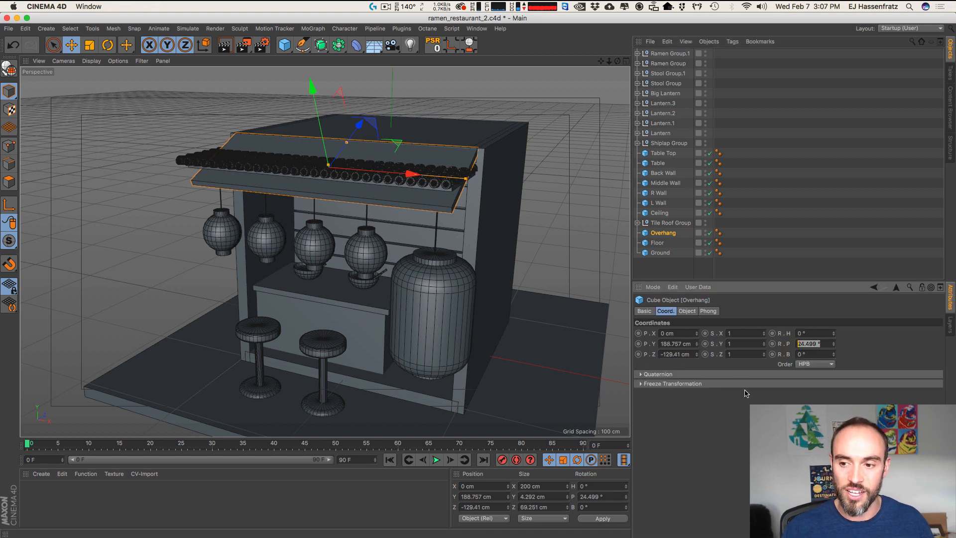
{"action": "type", "text": "25"}
{"action": "key", "text": "Return"}
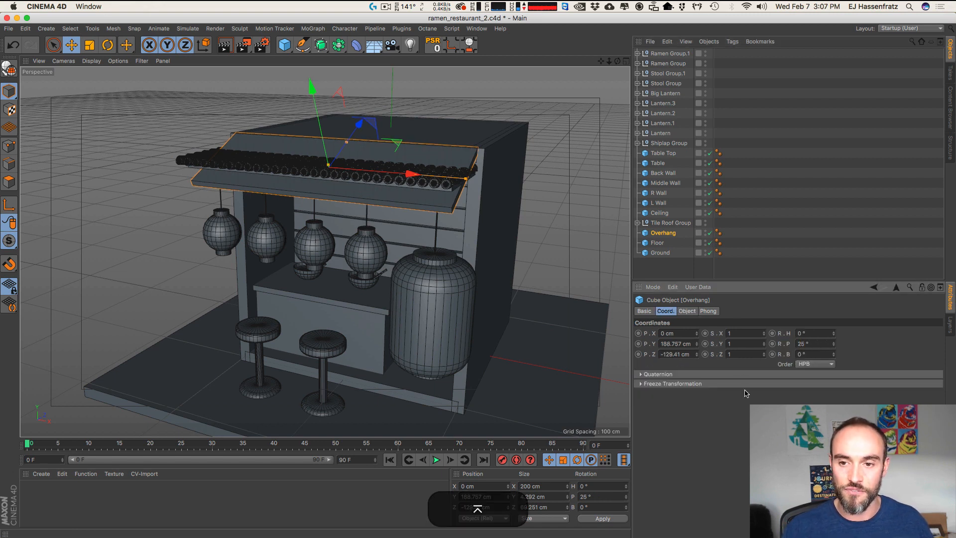
{"action": "key", "text": "BackSpace"}
Step: Clear Tile Roof Group's existing pitch rotation and tilt the tiled roof downward toward the front to a pitch of about 19.8°
{"action": "left_click", "coordinate": [672, 223]}
{"action": "left_click", "coordinate": [802, 344]}
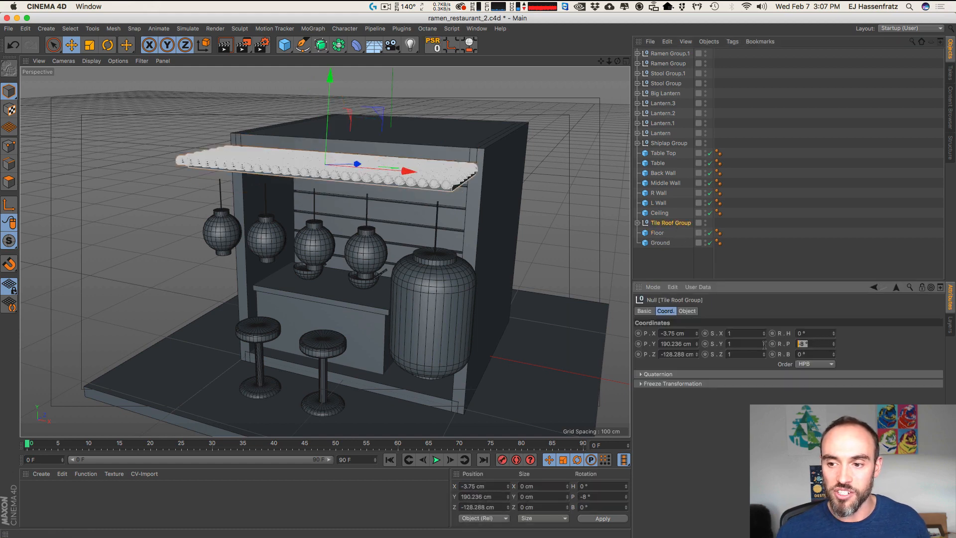
{"action": "key", "text": "BackSpace"}
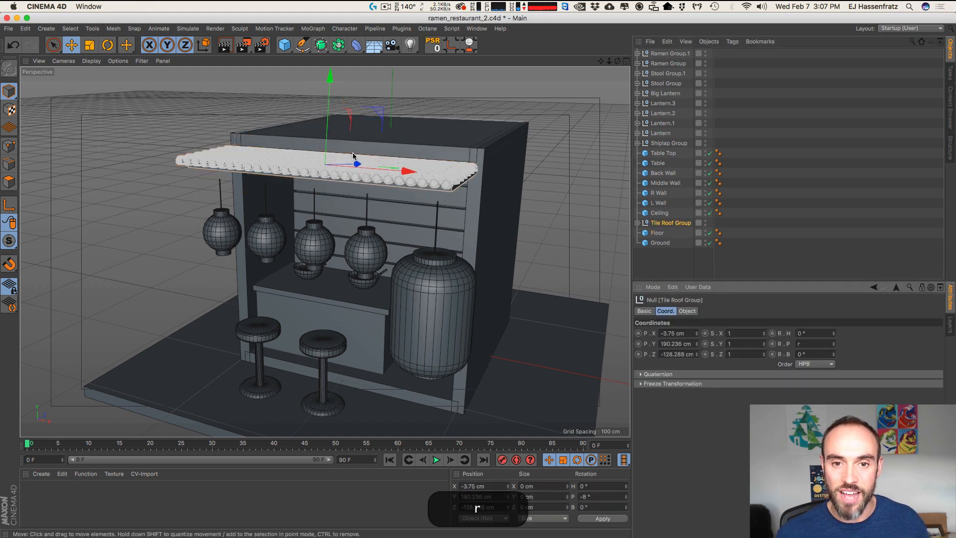
{"action": "key", "text": "BackSpace"}
{"action": "left_click", "coordinate": [912, 348]}
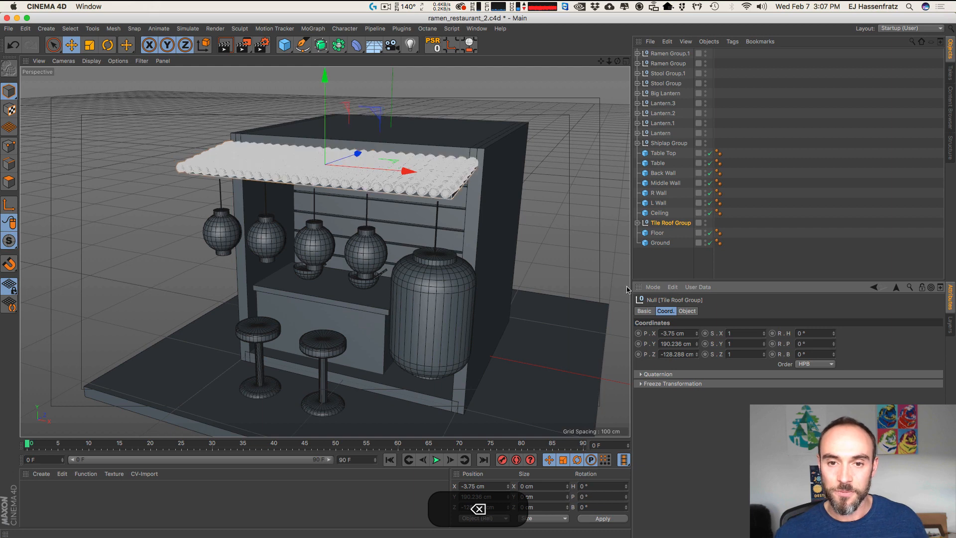
{"action": "key", "text": "3"}
{"action": "key", "text": "1"}
{"action": "left_click_drag", "start_coordinate": [362, 169], "coordinate": [327, 170]}
{"action": "key", "text": "r"}
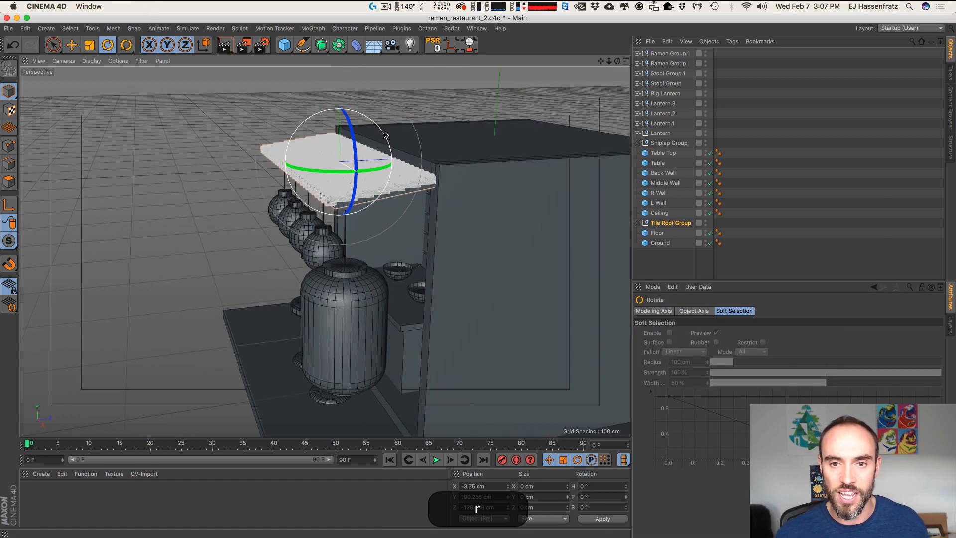
{"action": "left_click_drag", "start_coordinate": [386, 134], "coordinate": [421, 144]}
Step: Move Tile Roof Group against the building's upper front edge, to about Y 184.1 cm and Z -129.8 cm
{"action": "key", "text": "3"}
{"action": "key", "text": "e"}
{"action": "key", "text": "3"}
{"action": "key", "text": "2"}
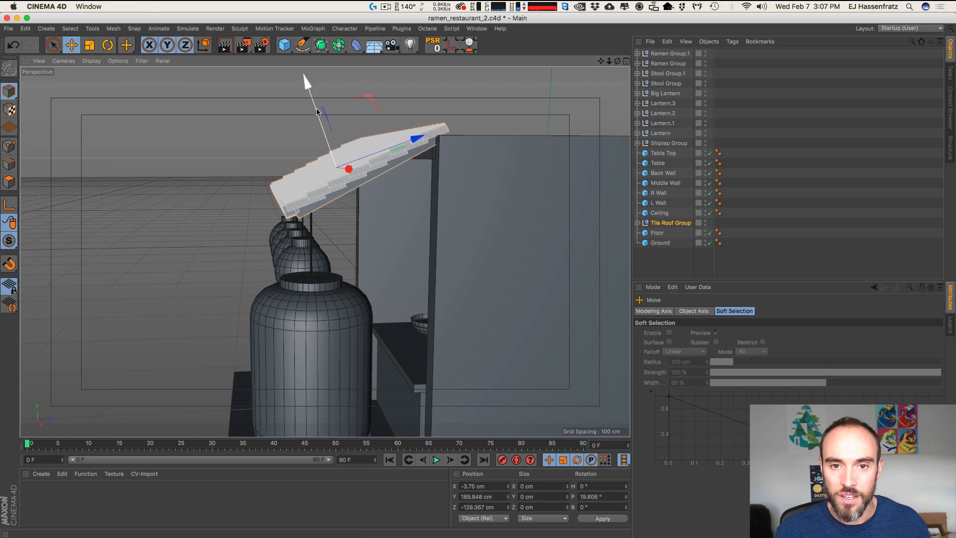
{"action": "left_click_drag", "start_coordinate": [316, 111], "coordinate": [321, 121]}
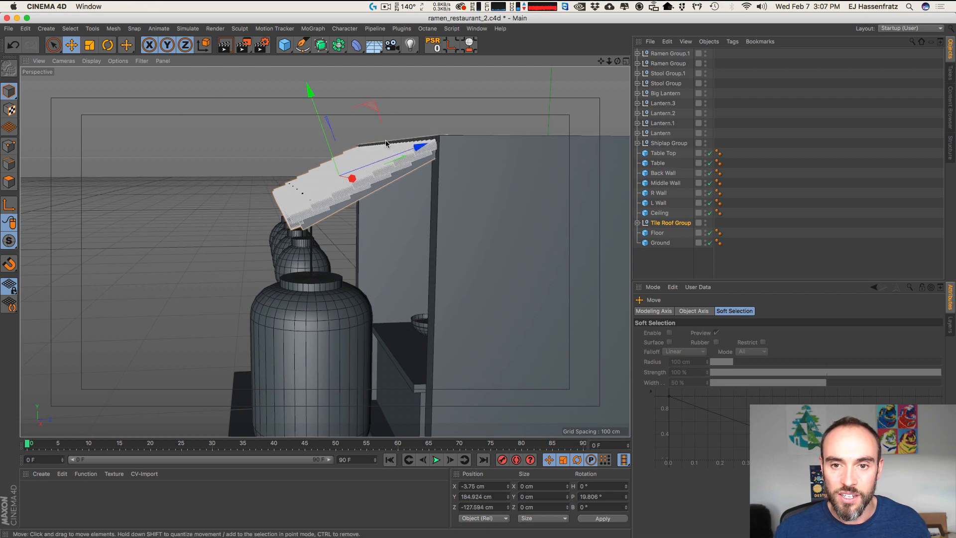
{"action": "left_click_drag", "start_coordinate": [410, 149], "coordinate": [264, 116]}
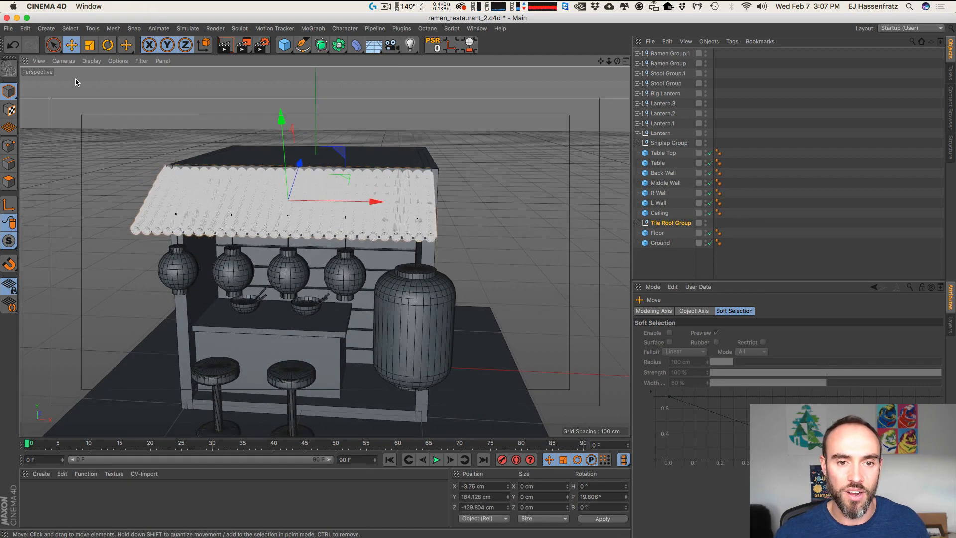
Step: Deselect the roof, inspect its tiles up close, and switch the perspective display to Gouraud Shading without lines
{"action": "left_click", "coordinate": [484, 160]}
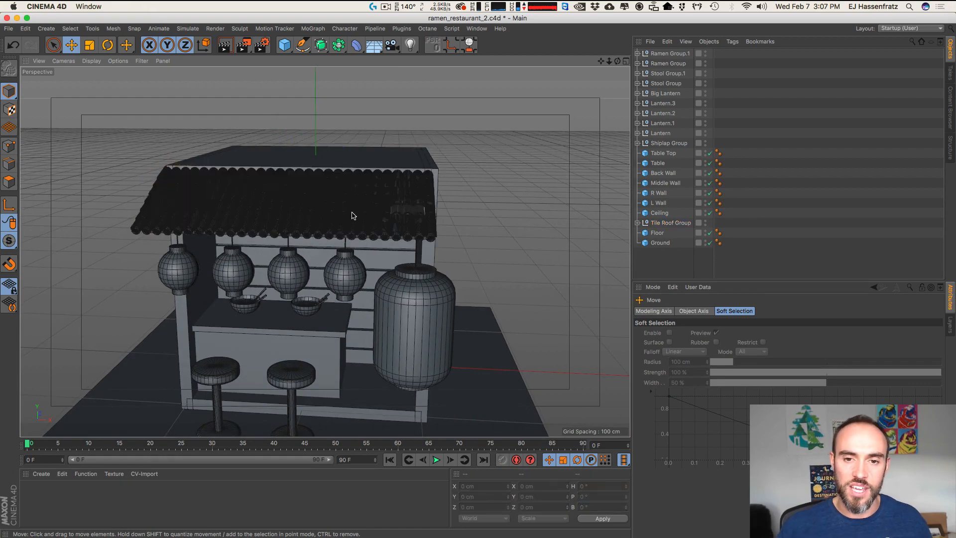
{"action": "left_click_drag", "start_coordinate": [284, 229], "coordinate": [446, 199]}
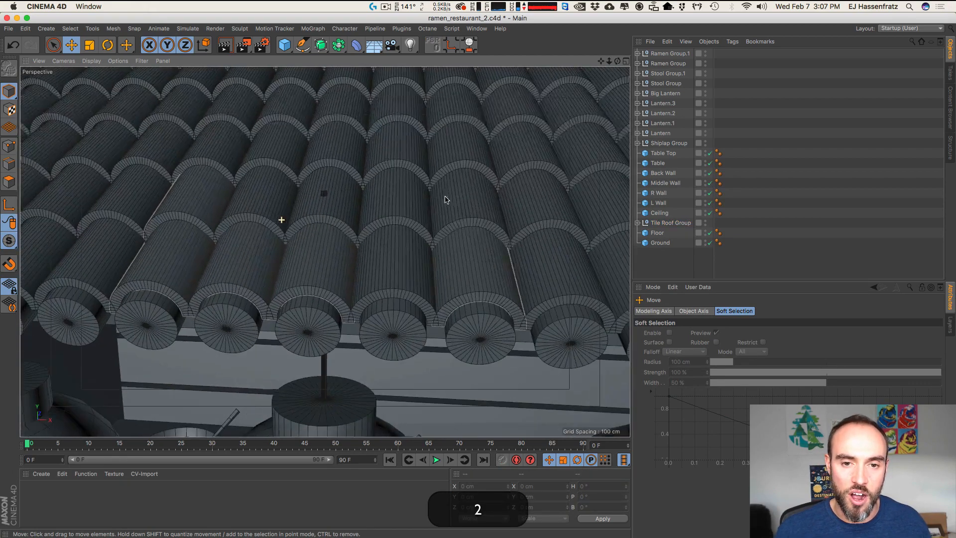
{"action": "left_click_drag", "start_coordinate": [327, 240], "coordinate": [399, 162]}
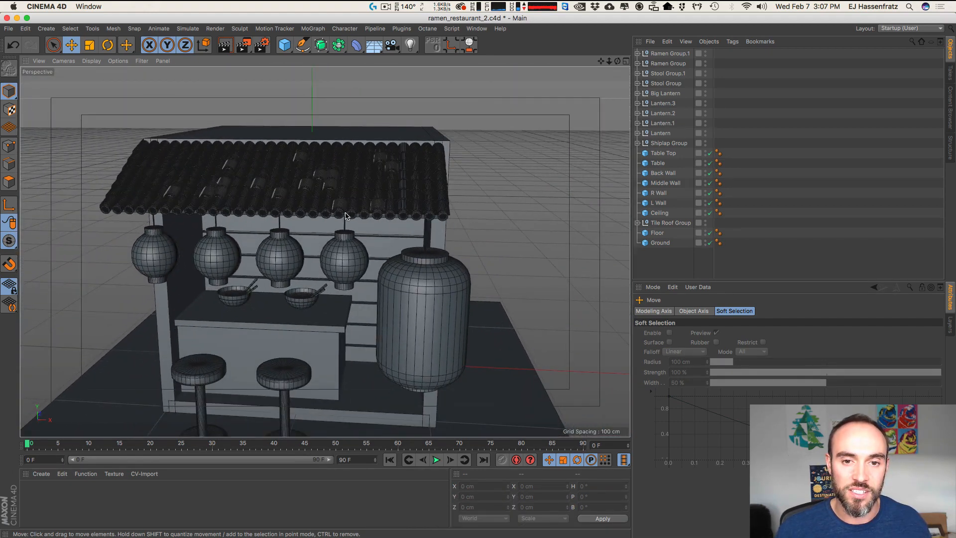
{"action": "left_click", "coordinate": [91, 60]}
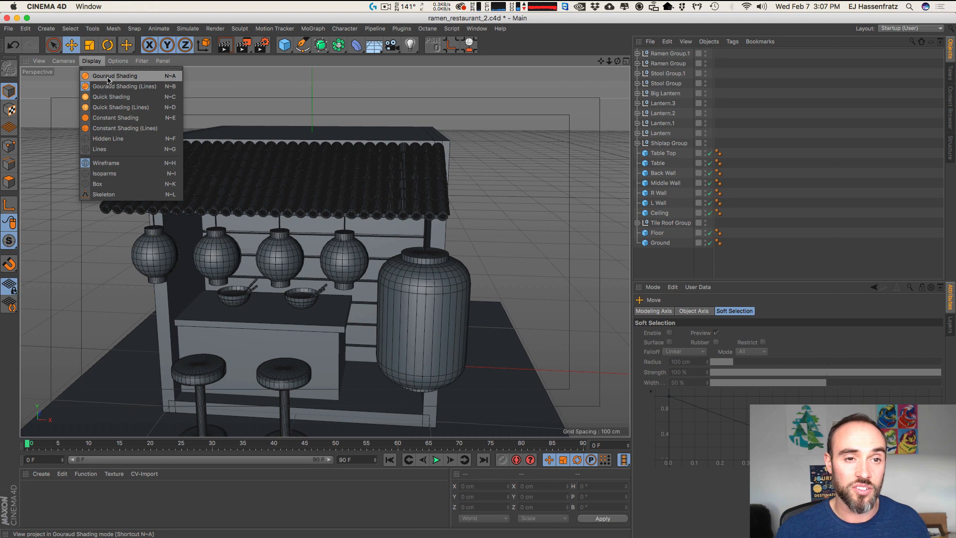
{"action": "left_click", "coordinate": [108, 78]}
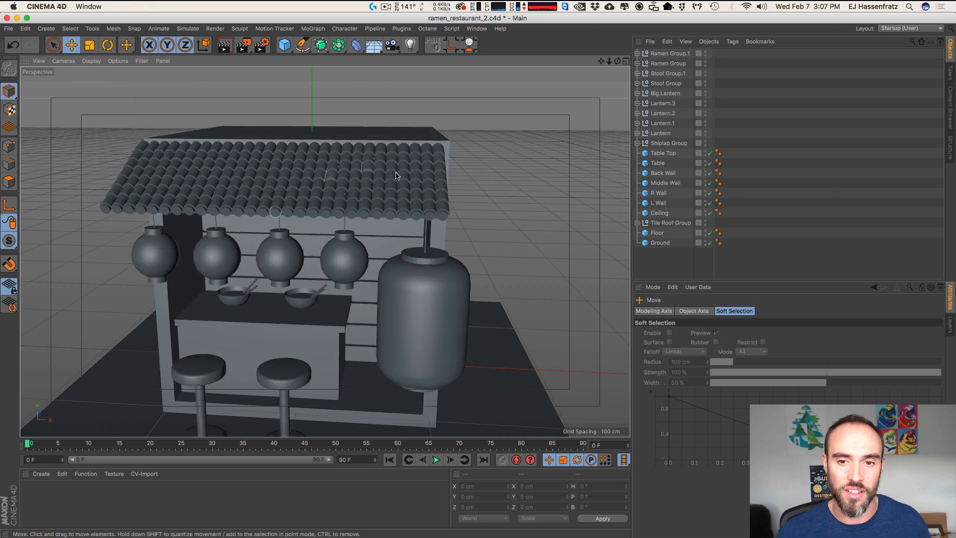
{"action": "mouse_move", "coordinate": [411, 178]}
{"action": "left_mouse_down"}
{"action": "mouse_move", "coordinate": [344, 180]}
{"action": "mouse_move", "coordinate": [380, 158]}
{"action": "mouse_move", "coordinate": [358, 165]}
{"action": "left_mouse_up"}
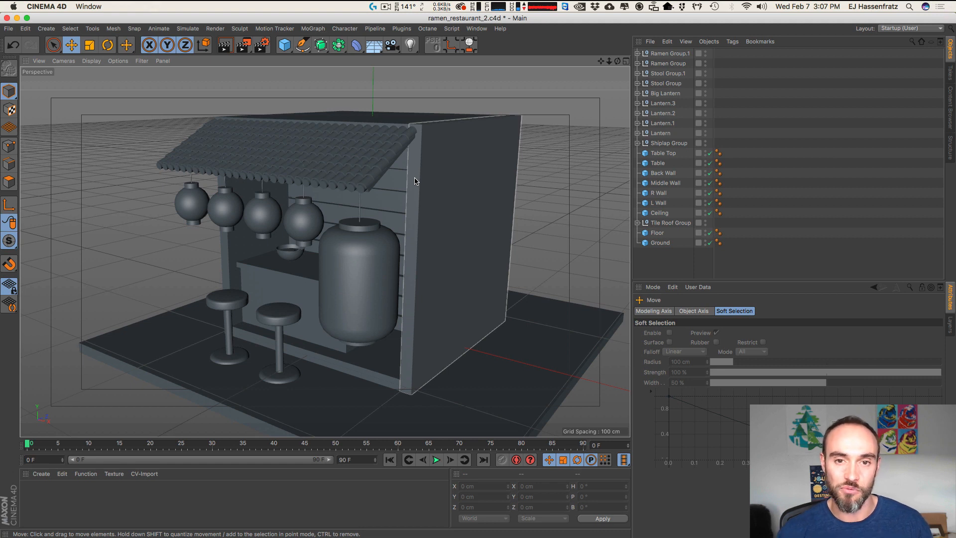
Step: Add a cube and move it up to the front of the roof, at about Y 172.4 cm and Z -139.9 cm
{"action": "left_click", "coordinate": [284, 45]}
{"action": "left_click", "coordinate": [365, 63]}
{"action": "key", "text": "1"}
{"action": "left_click_drag", "start_coordinate": [332, 245], "coordinate": [278, 274]}
{"action": "left_click", "coordinate": [626, 61]}
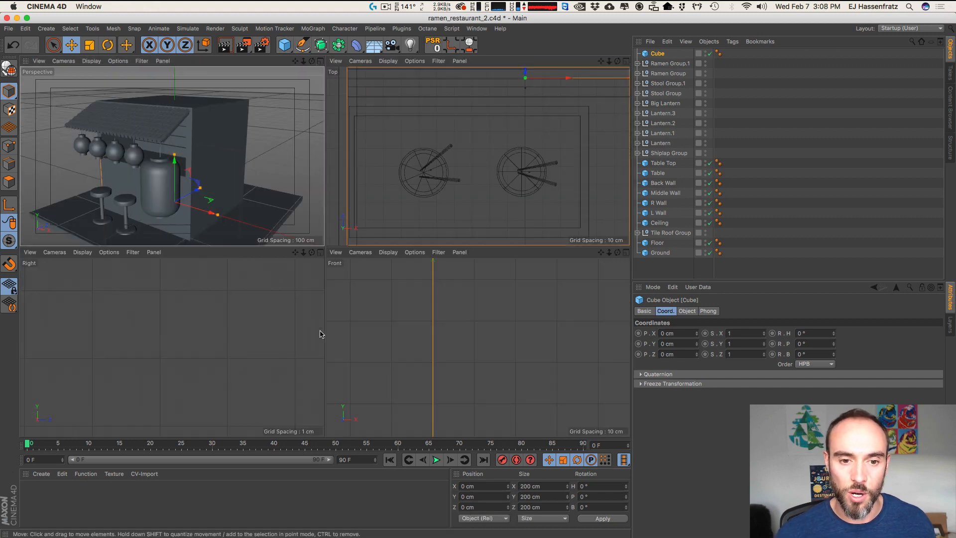
{"action": "key", "text": "2"}
{"action": "left_click_drag", "start_coordinate": [225, 312], "coordinate": [112, 386]}
{"action": "left_click_drag", "start_coordinate": [258, 351], "coordinate": [188, 263]}
{"action": "key", "text": "1"}
{"action": "left_click_drag", "start_coordinate": [201, 315], "coordinate": [212, 381]}
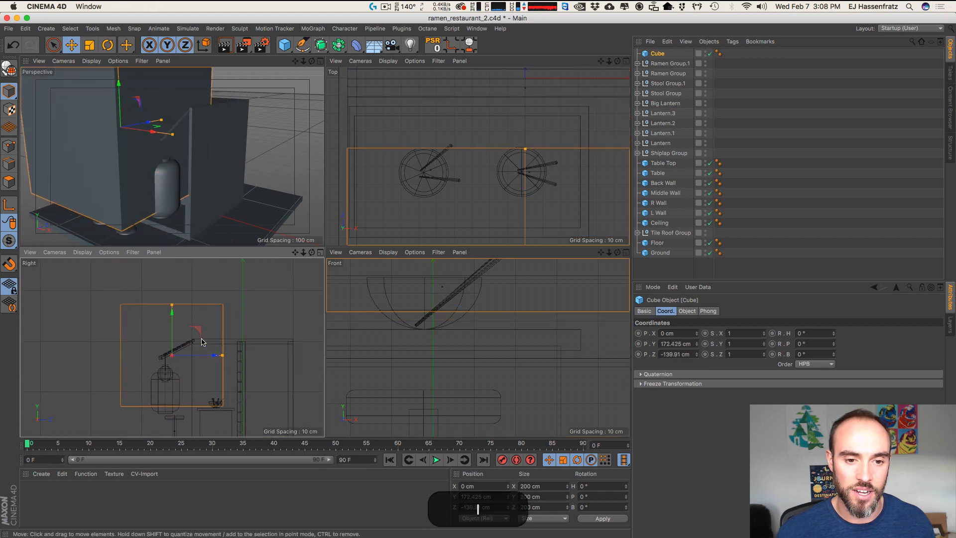
Step: Shrink the cube into an upright board about 35 cm high and 5.6 cm deep, positioned just above the roof tiles
{"action": "left_click_drag", "start_coordinate": [198, 332], "coordinate": [172, 309]}
{"action": "key", "text": "2"}
{"action": "mouse_move", "coordinate": [170, 336]}
{"action": "left_mouse_down"}
{"action": "mouse_move", "coordinate": [224, 329]}
{"action": "mouse_move", "coordinate": [175, 317]}
{"action": "left_mouse_up"}
{"action": "left_click_drag", "start_coordinate": [172, 269], "coordinate": [223, 317]}
{"action": "key", "text": "2"}
{"action": "left_click_drag", "start_coordinate": [232, 352], "coordinate": [260, 336]}
{"action": "left_click_drag", "start_coordinate": [104, 384], "coordinate": [150, 344]}
{"action": "key", "text": "1"}
{"action": "left_click_drag", "start_coordinate": [149, 344], "coordinate": [200, 337]}
{"action": "key", "text": "2"}
Step: Narrow the board above the roof to about 160 cm wide
{"action": "mouse_move", "coordinate": [512, 319]}
{"action": "left_mouse_down"}
{"action": "mouse_move", "coordinate": [480, 338]}
{"action": "mouse_move", "coordinate": [461, 402]}
{"action": "left_mouse_up"}
{"action": "key", "text": "1"}
{"action": "key", "text": "2"}
{"action": "left_click_drag", "start_coordinate": [457, 329], "coordinate": [444, 436]}
{"action": "key", "text": "1"}
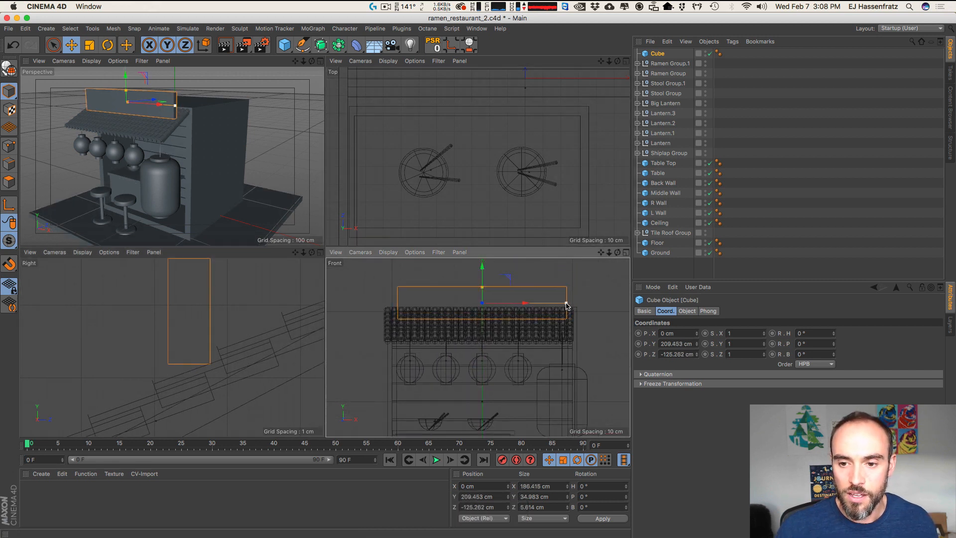
{"action": "left_click_drag", "start_coordinate": [563, 303], "coordinate": [555, 308]}
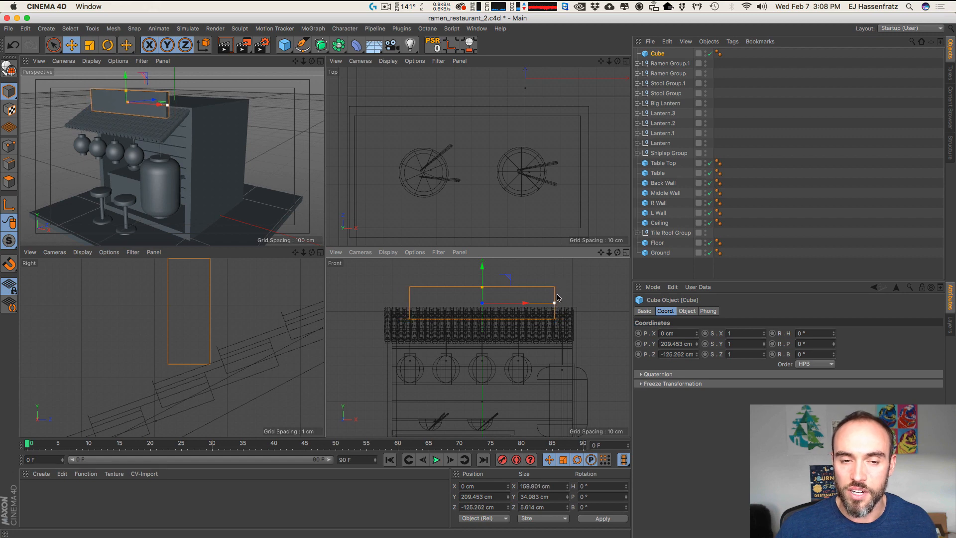
{"action": "key", "text": "3"}
{"action": "left_click_drag", "start_coordinate": [149, 122], "coordinate": [152, 117]}
Step: Rename the cube as Ramen Sign
{"action": "double_click", "coordinate": [657, 55]}
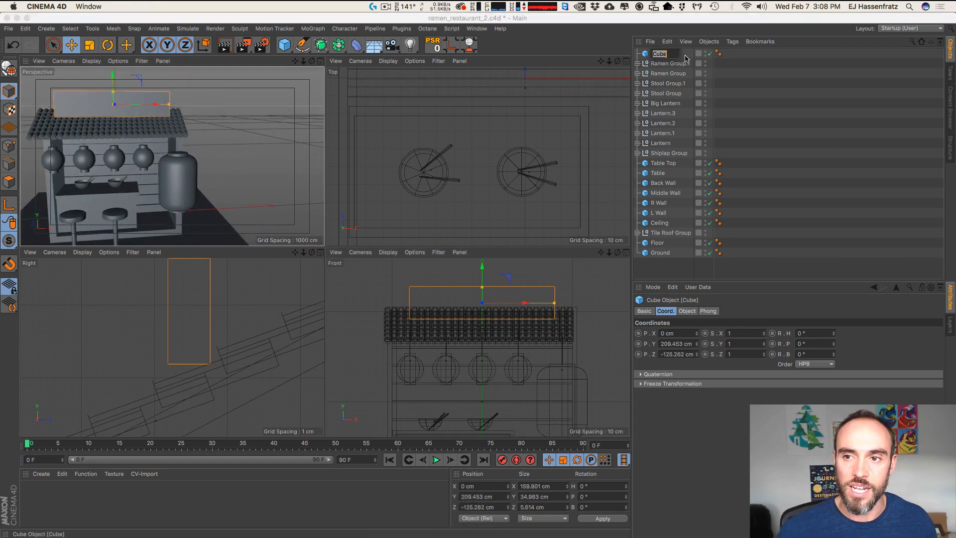
{"action": "type", "text": "Ramen"}
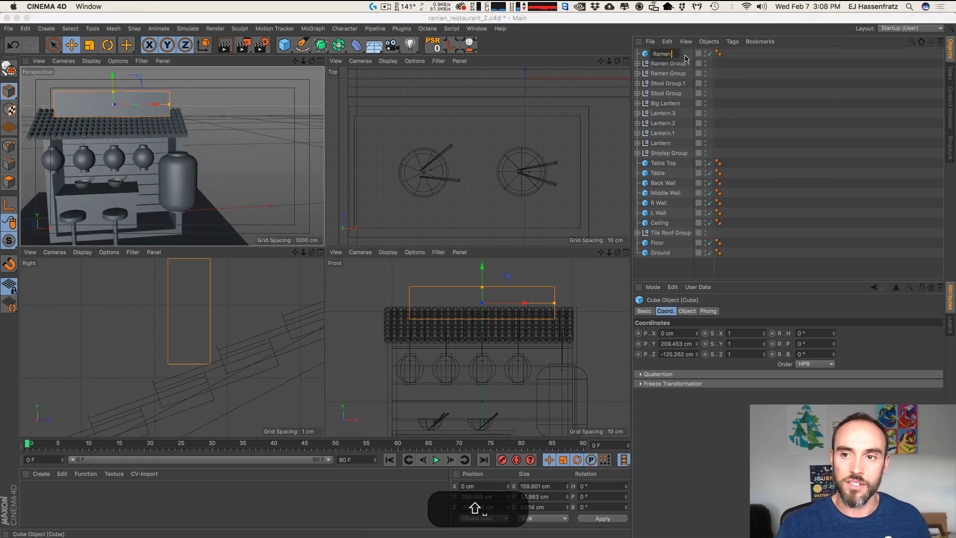
{"action": "type", "text": " Sign"}
{"action": "key", "text": "Return"}
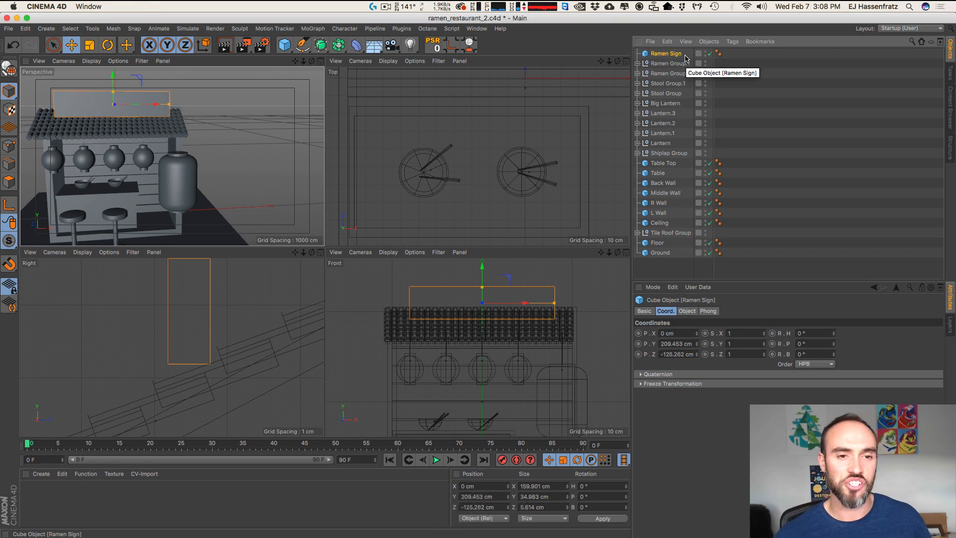
Step: Copy the Ramen Sign cube and paste it into a new empty project
{"action": "key", "text": "1"}
{"action": "left_click_drag", "start_coordinate": [203, 125], "coordinate": [261, 127]}
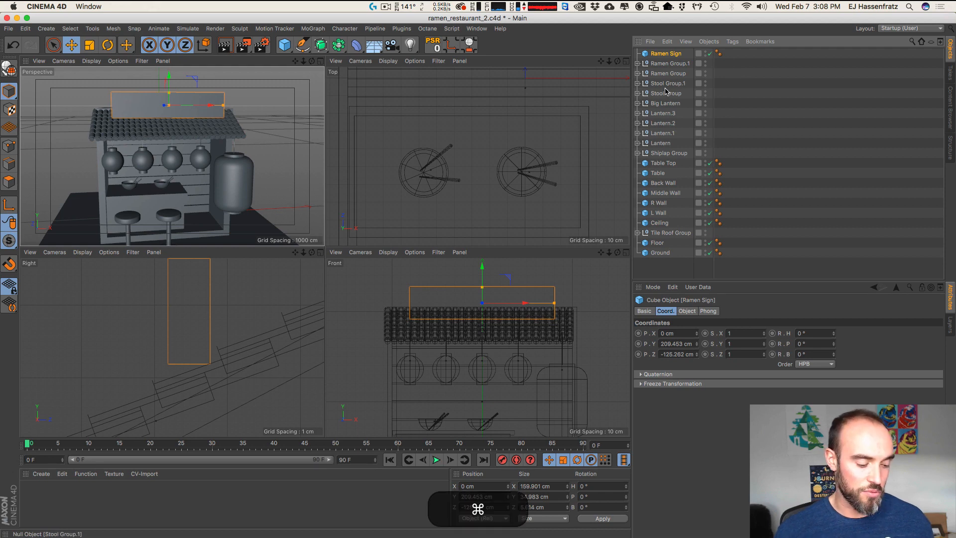
{"action": "left_click", "coordinate": [8, 28]}
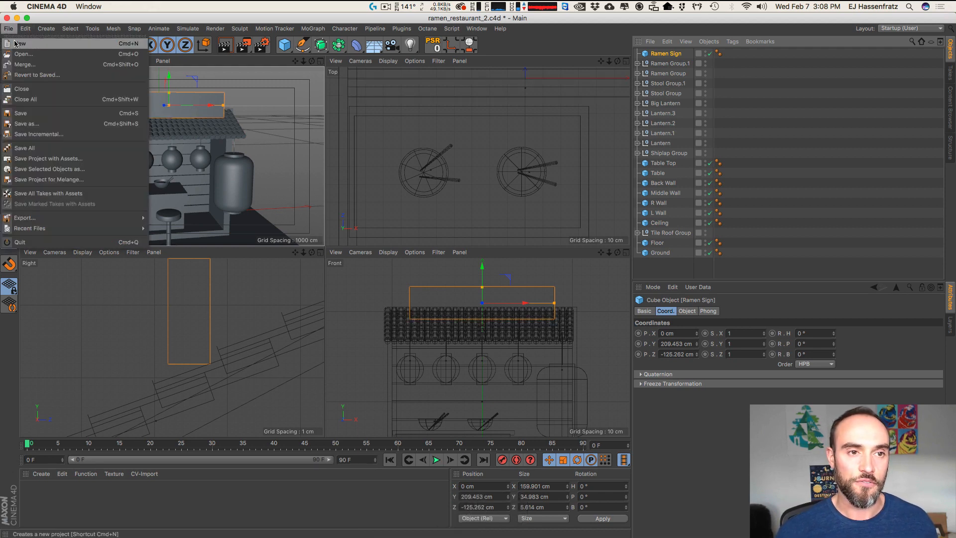
{"action": "left_click", "coordinate": [20, 39]}
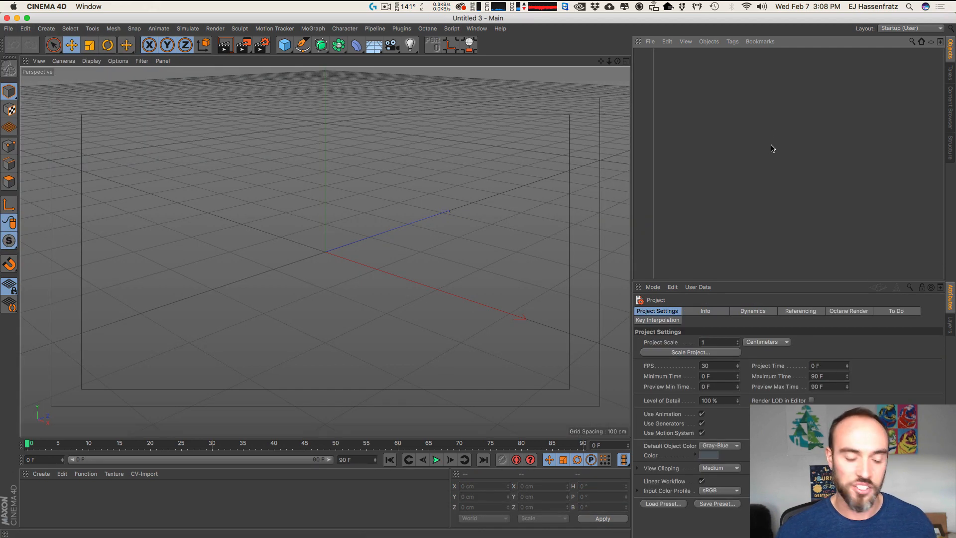
{"action": "key", "text": "super+v"}
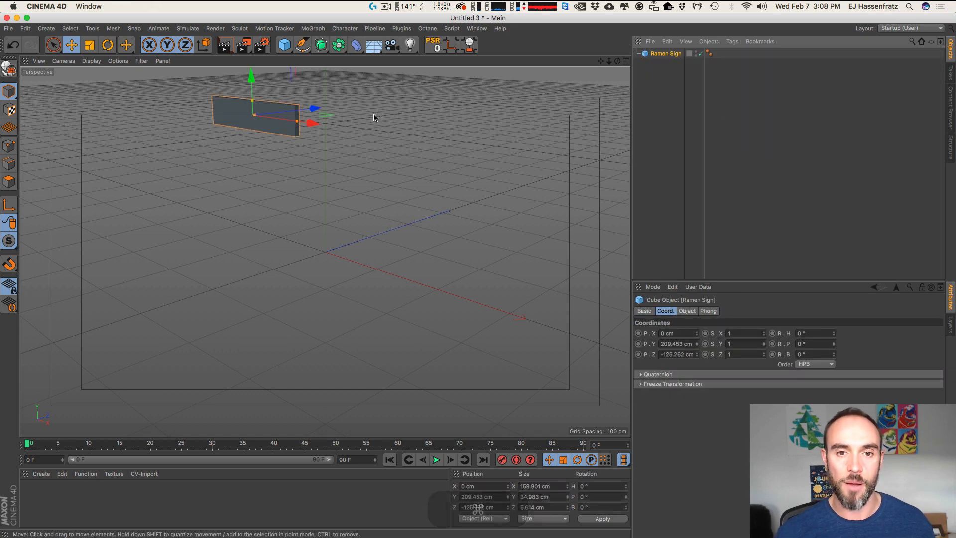
{"action": "key", "text": "1"}
{"action": "key", "text": "3"}
{"action": "left_click_drag", "start_coordinate": [273, 122], "coordinate": [344, 169]}
{"action": "key", "text": "2"}
{"action": "left_click_drag", "start_coordinate": [278, 186], "coordinate": [330, 214]}
{"action": "key", "text": "3"}
{"action": "key", "text": "3"}
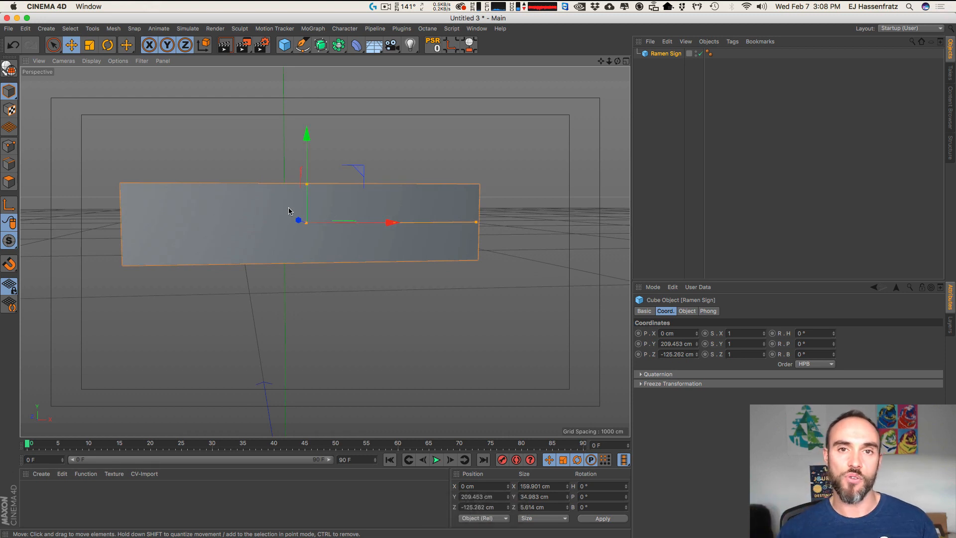
Step: Maximize the Front view and frame the whole Ramen Sign in it
{"action": "key", "text": "F5"}
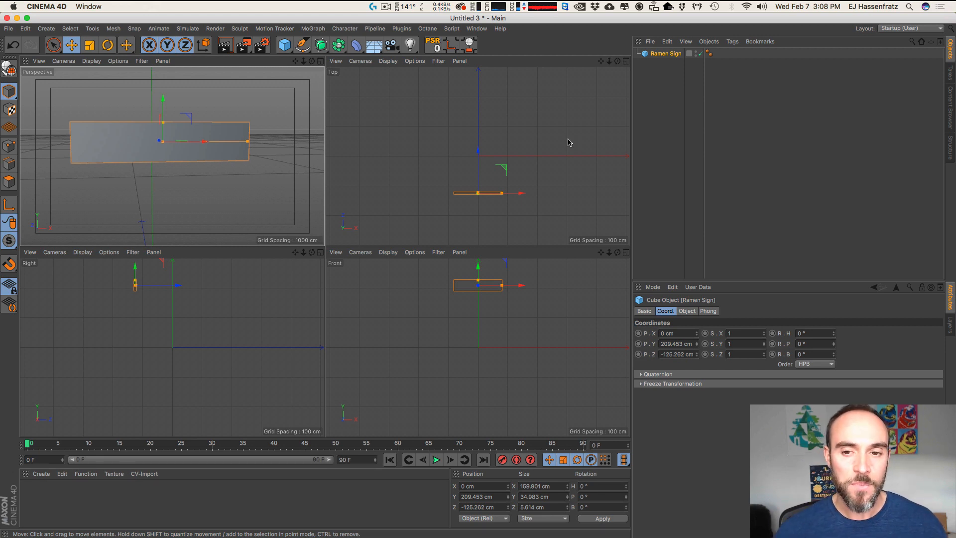
{"action": "key", "text": "2"}
{"action": "key", "text": "1"}
{"action": "left_click_drag", "start_coordinate": [471, 287], "coordinate": [456, 336]}
{"action": "key", "text": "2"}
{"action": "left_click_drag", "start_coordinate": [437, 328], "coordinate": [447, 336]}
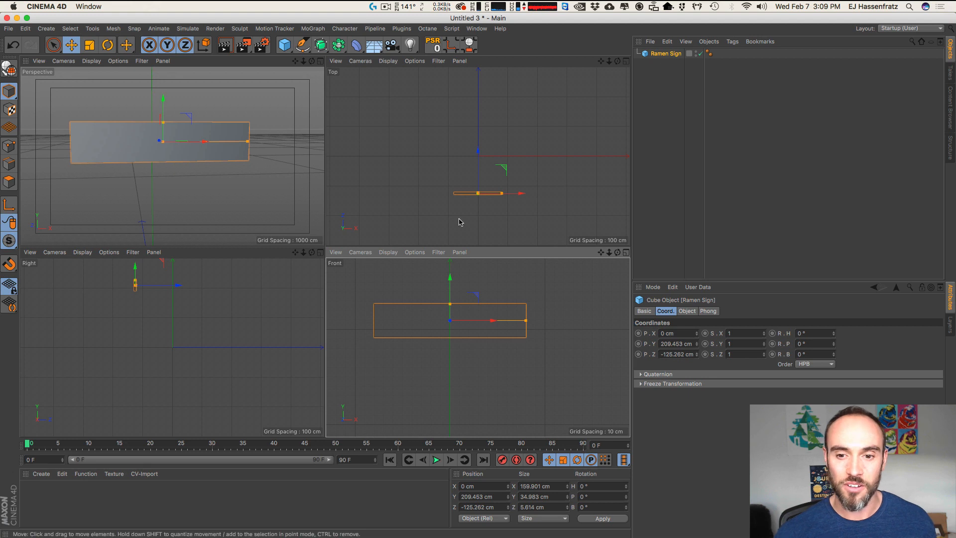
{"action": "key", "text": "2"}
{"action": "left_click_drag", "start_coordinate": [448, 316], "coordinate": [501, 333]}
{"action": "left_click", "coordinate": [626, 253]}
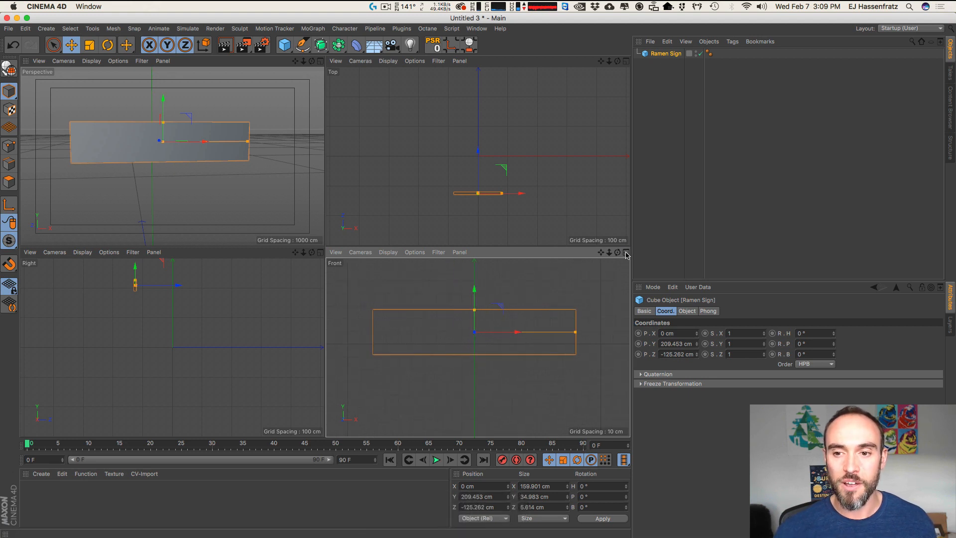
{"action": "key", "text": "2"}
{"action": "mouse_move", "coordinate": [369, 306]}
{"action": "left_mouse_down"}
{"action": "mouse_move", "coordinate": [356, 286]}
{"action": "mouse_move", "coordinate": [365, 290]}
{"action": "mouse_move", "coordinate": [355, 299]}
{"action": "left_mouse_up"}
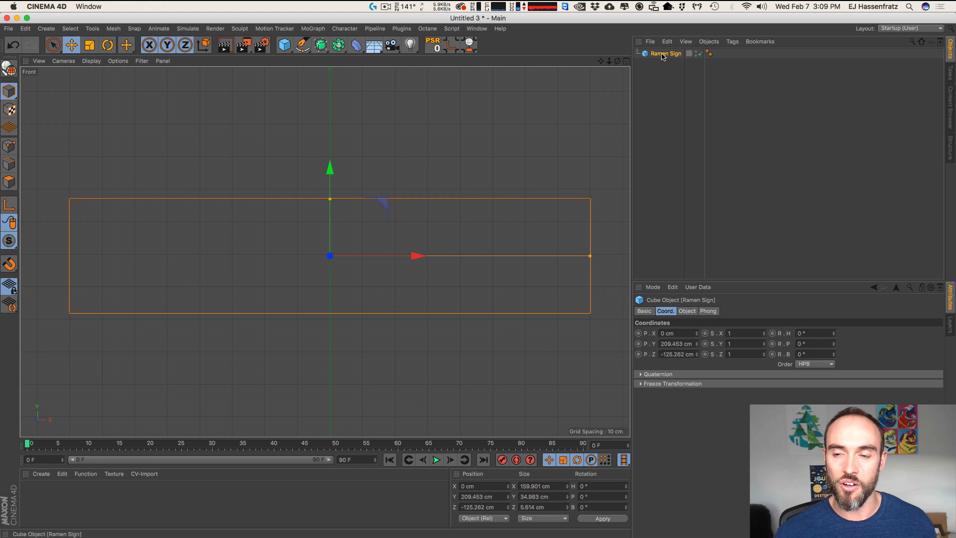
Step: Duplicate Ramen Sign and rename the copy as Ramen Text
{"action": "mouse_move", "coordinate": [662, 57]}
{"action": "left_mouse_down", "text": "super"}
{"action": "mouse_move", "coordinate": [679, 59]}
{"action": "mouse_move", "coordinate": [663, 75]}
{"action": "left_mouse_up", "text": "super"}
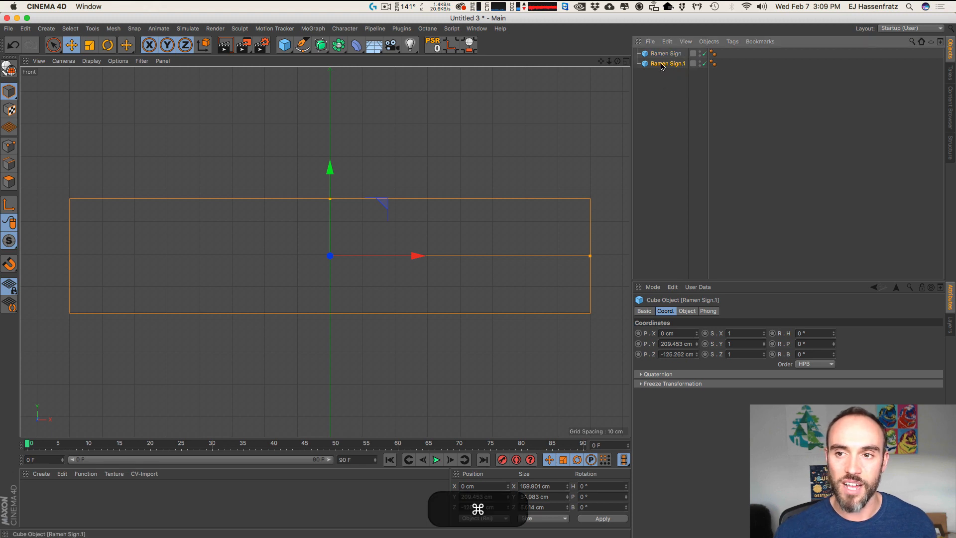
{"action": "double_click", "coordinate": [668, 65]}
{"action": "key", "text": "shift"}
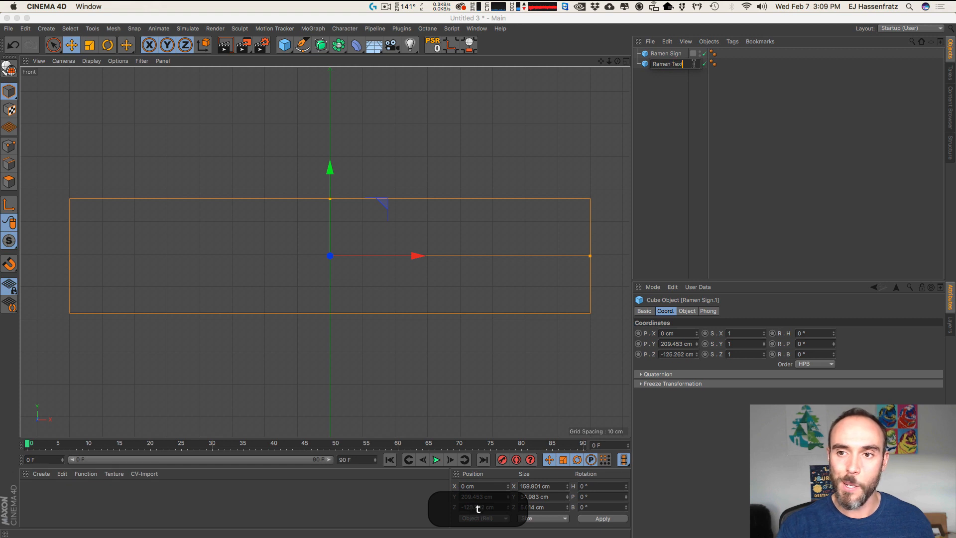
{"action": "type", "text": "Ramen Text"}
{"action": "key", "text": "Return"}
Step: Resize Ramen Text into a narrow vertical bar about 4 cm wide and 23 cm high at the sign's centre
{"action": "left_click_drag", "start_coordinate": [590, 255], "coordinate": [337, 256]}
{"action": "left_click_drag", "start_coordinate": [330, 199], "coordinate": [331, 215]}
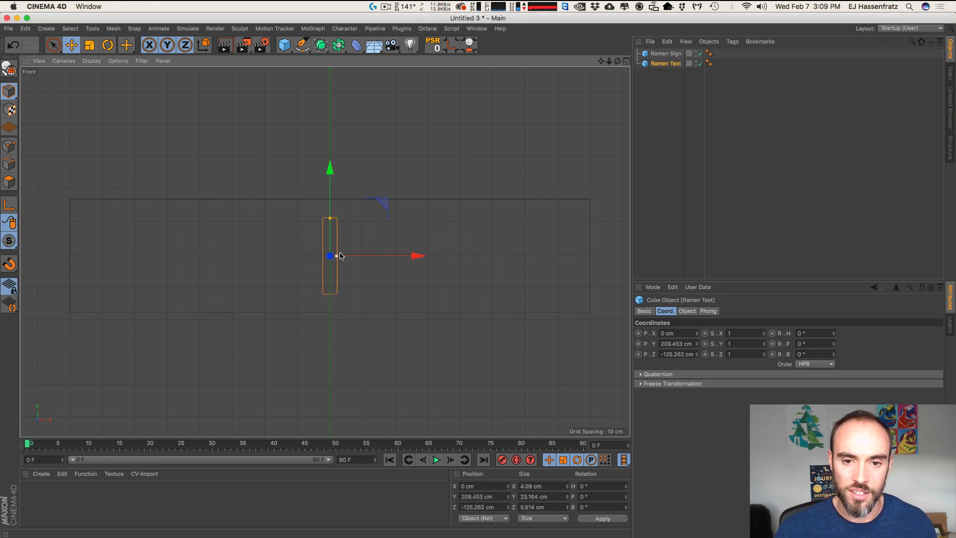
Step: Shrink the Ramen Text bar to about 3.8 cm wide and 19.5 cm high
{"action": "left_click_drag", "start_coordinate": [340, 255], "coordinate": [337, 257]}
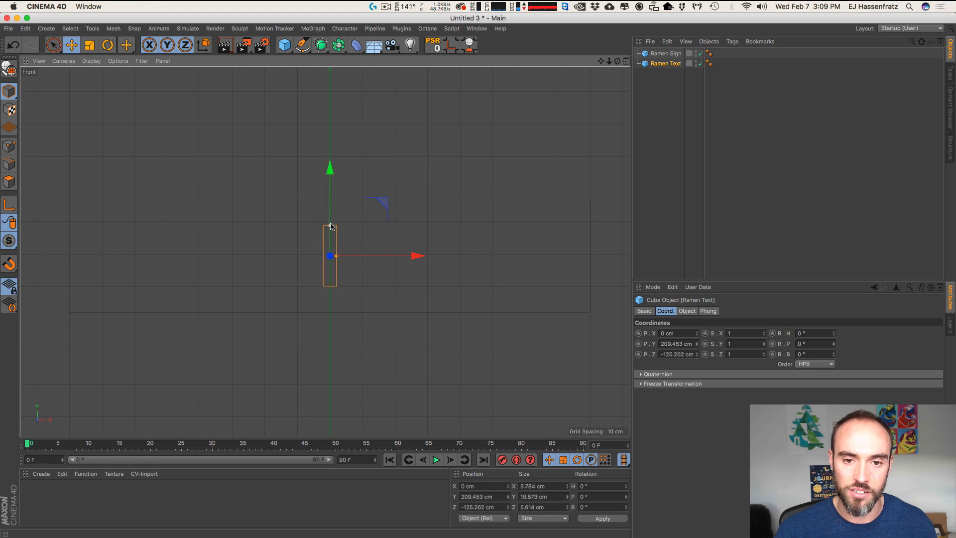
{"action": "left_click_drag", "start_coordinate": [332, 225], "coordinate": [333, 227]}
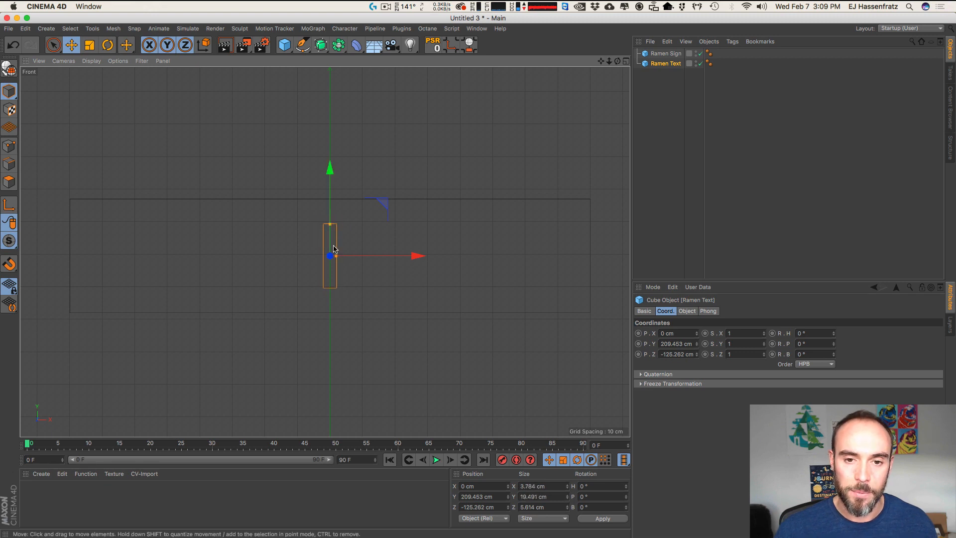
{"action": "left_click", "coordinate": [626, 60]}
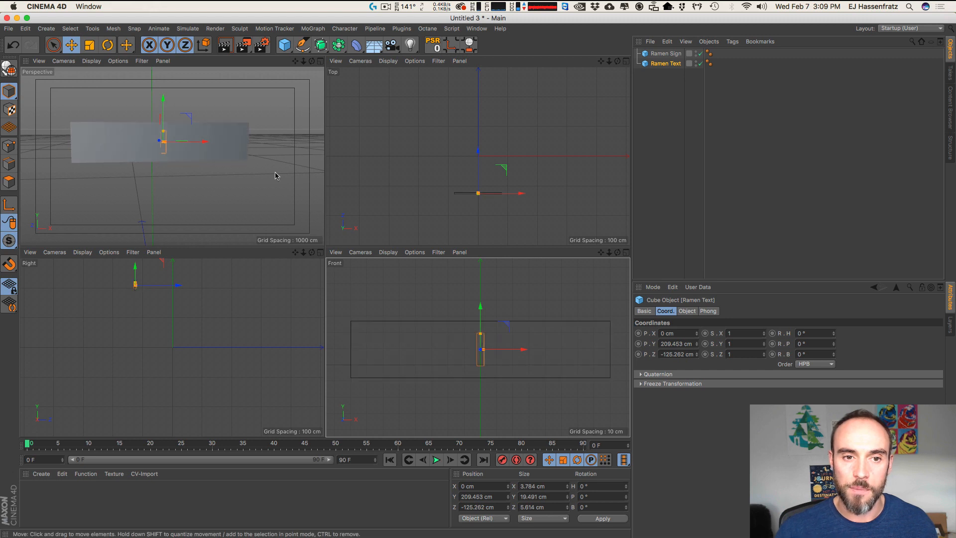
Step: Thin the Ramen Text bar to about 3 cm deep and shift it to about Z -128.2 cm at the sign's front
{"action": "key", "text": "2"}
{"action": "left_click_drag", "start_coordinate": [122, 292], "coordinate": [188, 338]}
{"action": "key", "text": "2"}
{"action": "left_click_drag", "start_coordinate": [144, 341], "coordinate": [182, 342]}
{"action": "key", "text": "3"}
{"action": "left_click_drag", "start_coordinate": [201, 184], "coordinate": [174, 185]}
{"action": "key", "text": "2"}
{"action": "mouse_move", "coordinate": [150, 344]}
{"action": "left_mouse_down"}
{"action": "mouse_move", "coordinate": [191, 341]}
{"action": "mouse_move", "coordinate": [152, 333]}
{"action": "left_mouse_up"}
{"action": "key", "text": "2"}
{"action": "left_click_drag", "start_coordinate": [169, 143], "coordinate": [141, 128]}
Step: Set the Perspective view to Gouraud Shading (Lines) and check the bar's depth against the sign
{"action": "key", "text": "3"}
{"action": "left_click", "coordinate": [89, 61]}
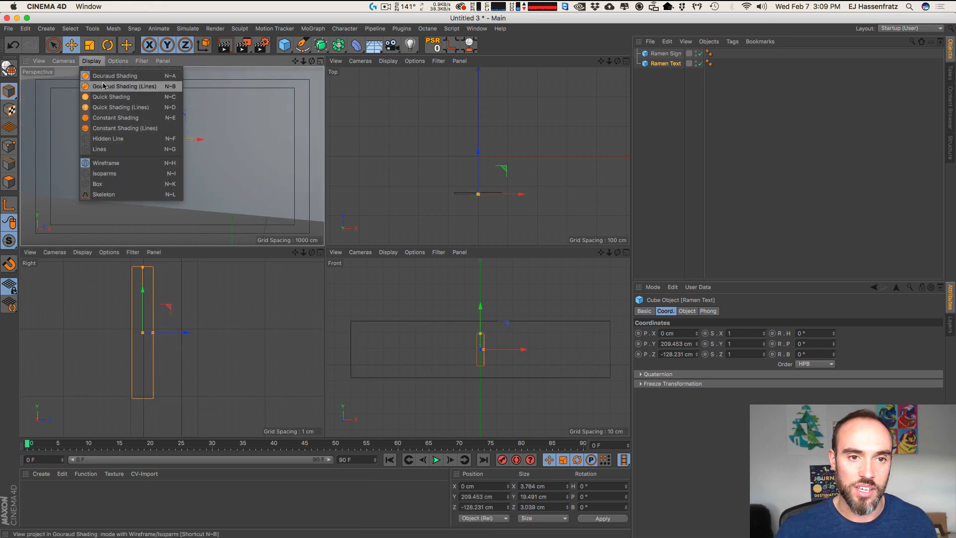
{"action": "left_click", "coordinate": [102, 85]}
{"action": "left_click", "coordinate": [156, 211]}
{"action": "key", "text": "3"}
{"action": "left_click_drag", "start_coordinate": [211, 164], "coordinate": [228, 155]}
{"action": "key", "text": "2"}
{"action": "left_click_drag", "start_coordinate": [227, 155], "coordinate": [171, 167]}
Step: Move the Ramen Text bar to about X -53 cm, Y 207.5 cm near the sign's left end, using a maximized Front view
{"action": "left_click", "coordinate": [481, 354]}
{"action": "key", "text": "2"}
{"action": "left_click_drag", "start_coordinate": [482, 355], "coordinate": [495, 355]}
{"action": "left_click", "coordinate": [626, 251]}
{"action": "key", "text": "1"}
{"action": "left_click_drag", "start_coordinate": [292, 215], "coordinate": [376, 245]}
{"action": "key", "text": "2"}
{"action": "left_click_drag", "start_coordinate": [432, 216], "coordinate": [271, 212]}
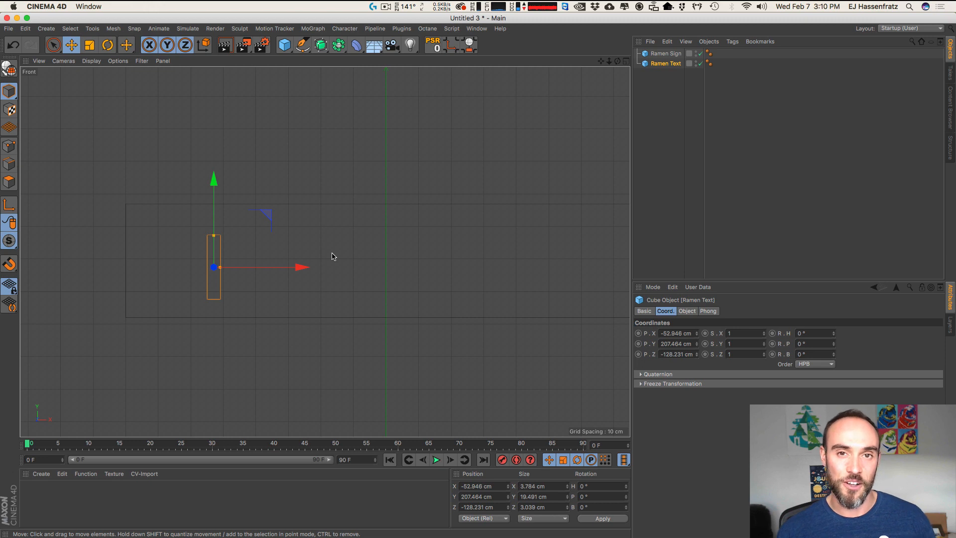
{"action": "key", "text": "2"}
{"action": "left_click_drag", "start_coordinate": [228, 252], "coordinate": [287, 247]}
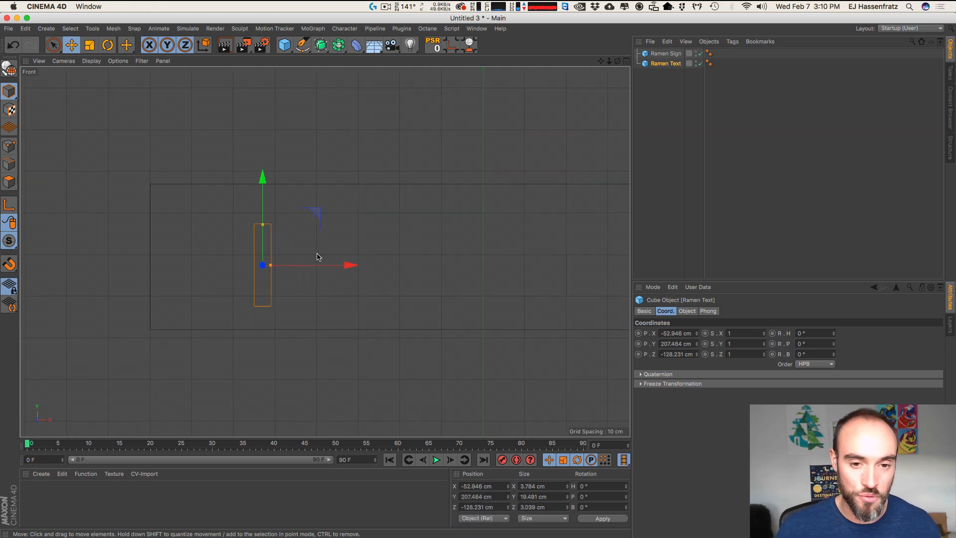
Step: Tilt the Ramen Text bar into a diagonal stroke and add a copy at about 86° bank meeting its upper end
{"action": "key", "text": "r"}
{"action": "left_click_drag", "start_coordinate": [310, 243], "coordinate": [343, 273]}
{"action": "key", "text": "e"}
{"action": "left_click_drag", "start_coordinate": [362, 239], "coordinate": [297, 270]}
{"action": "key", "text": "r"}
{"action": "key", "text": "e"}
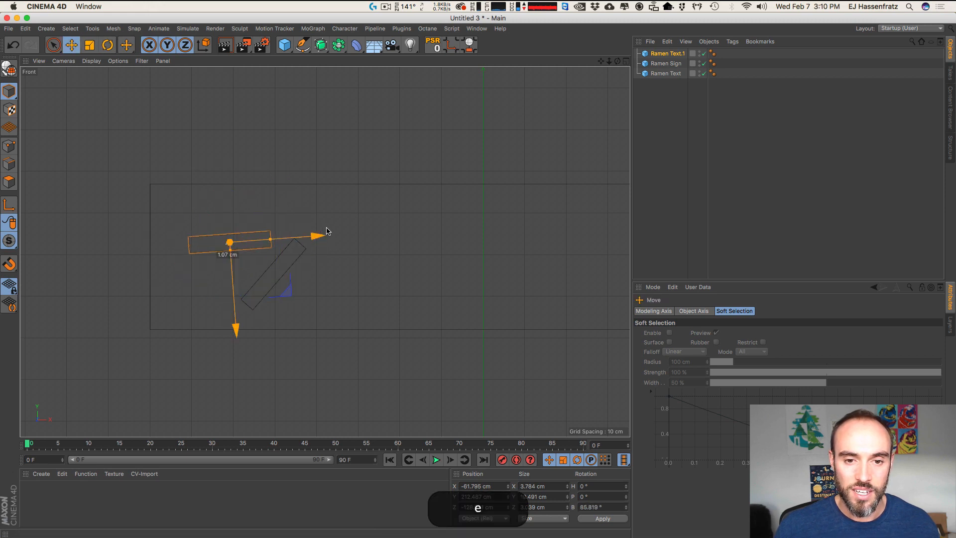
{"action": "left_click_drag", "start_coordinate": [320, 231], "coordinate": [350, 241]}
Step: Add a nearly horizontal copy above the first character's strokes at about X -53.8 cm, Y 220.4 cm, banked about 89.6°
{"action": "left_click_drag", "start_coordinate": [308, 293], "coordinate": [317, 264], "text": "super"}
{"action": "key", "text": "r"}
{"action": "left_click_drag", "start_coordinate": [309, 261], "coordinate": [360, 239], "text": "super"}
{"action": "key", "text": "e"}
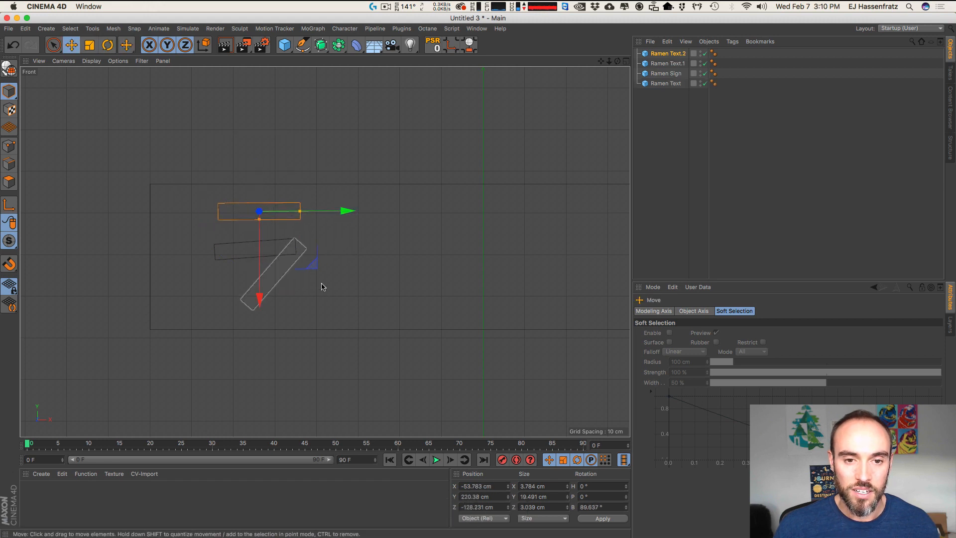
{"action": "left_click", "coordinate": [326, 245]}
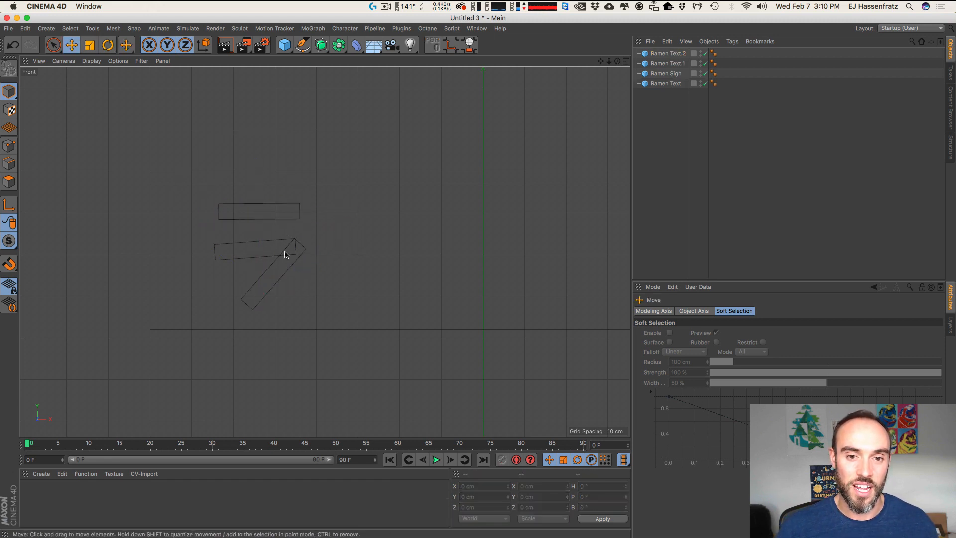
Step: Copy the upper horizontal stroke beside the first character and shorten it to a dash about 16.4 cm long
{"action": "left_click", "coordinate": [282, 253]}
{"action": "left_click", "coordinate": [273, 278]}
{"action": "left_click", "coordinate": [285, 295]}
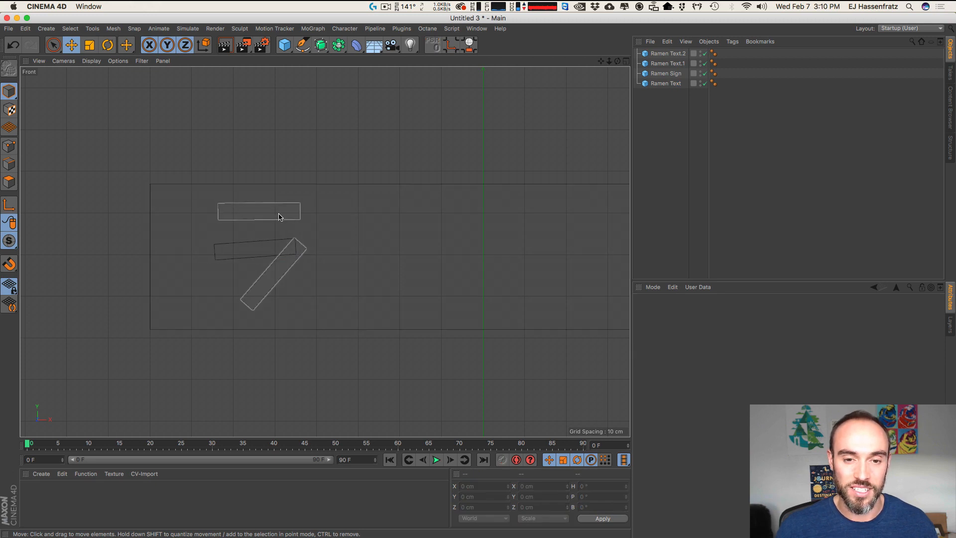
{"action": "key", "text": "1"}
{"action": "left_click_drag", "start_coordinate": [330, 212], "coordinate": [268, 218]}
{"action": "left_click", "coordinate": [233, 224]}
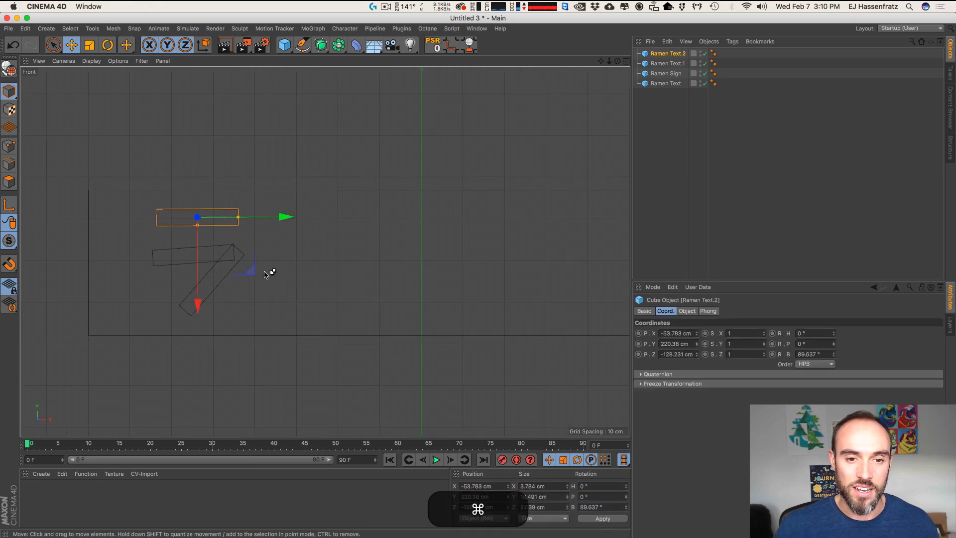
{"action": "left_click_drag", "start_coordinate": [265, 273], "coordinate": [367, 304], "text": "super"}
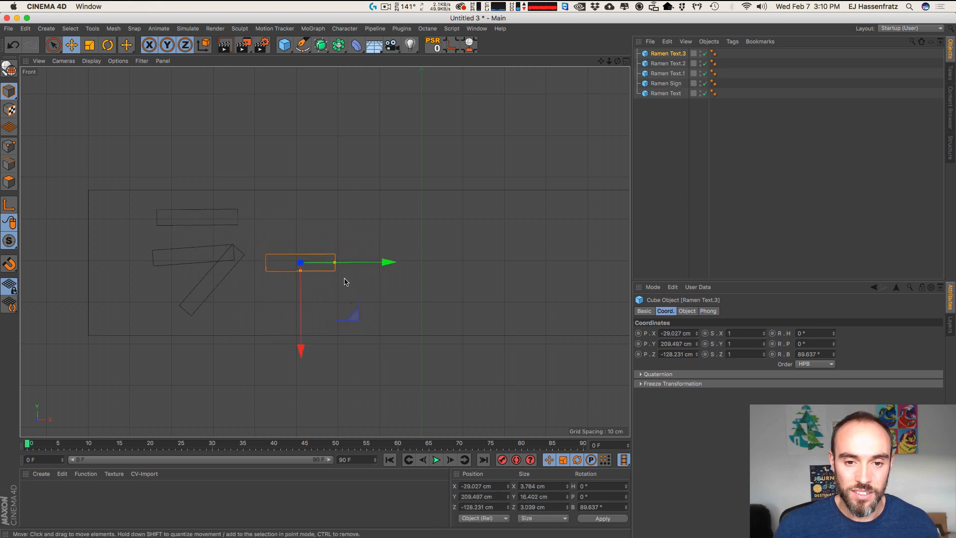
Step: Copy the dash to the sign's centre, lengthen it to about 26.7 cm and bank it about 68.6°
{"action": "key", "text": "1"}
{"action": "left_click_drag", "start_coordinate": [345, 279], "coordinate": [276, 288]}
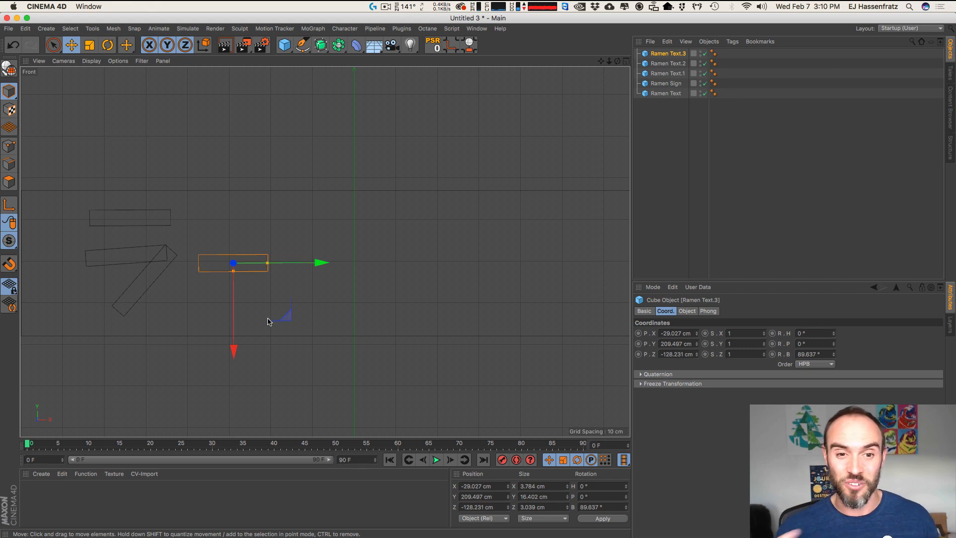
{"action": "key", "text": "1"}
{"action": "left_click_drag", "start_coordinate": [302, 304], "coordinate": [283, 305]}
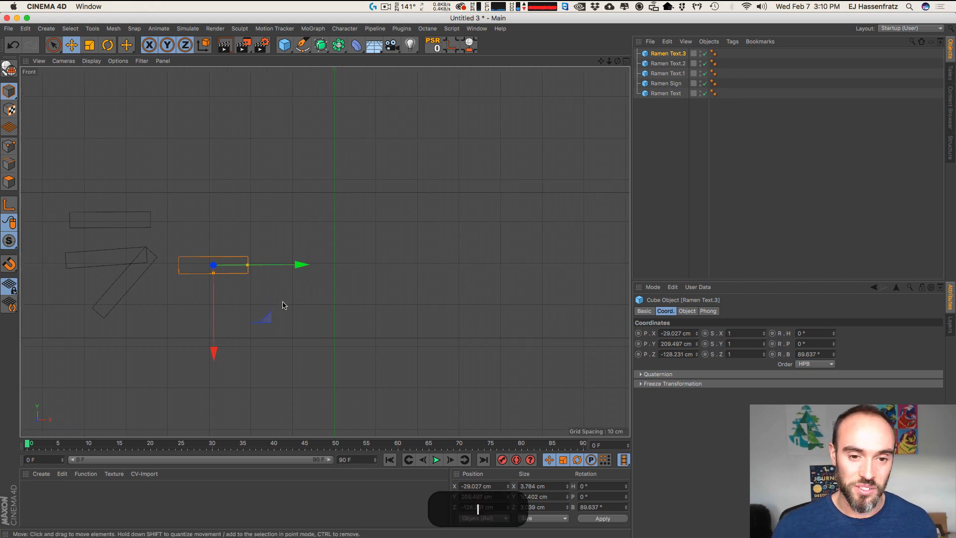
{"action": "left_click_drag", "start_coordinate": [249, 274], "coordinate": [254, 277]}
{"action": "left_click_drag", "start_coordinate": [265, 316], "coordinate": [381, 333]}
{"action": "key", "text": "1"}
{"action": "key", "text": "1"}
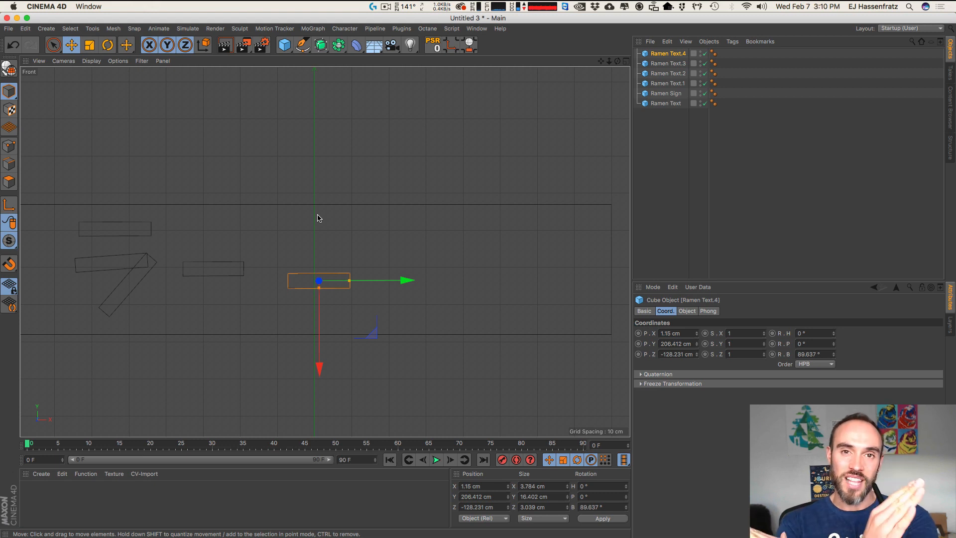
{"action": "key", "text": "r"}
{"action": "mouse_move", "coordinate": [363, 256]}
{"action": "left_mouse_down"}
{"action": "mouse_move", "coordinate": [359, 242]}
{"action": "mouse_move", "coordinate": [361, 266]}
{"action": "left_mouse_up"}
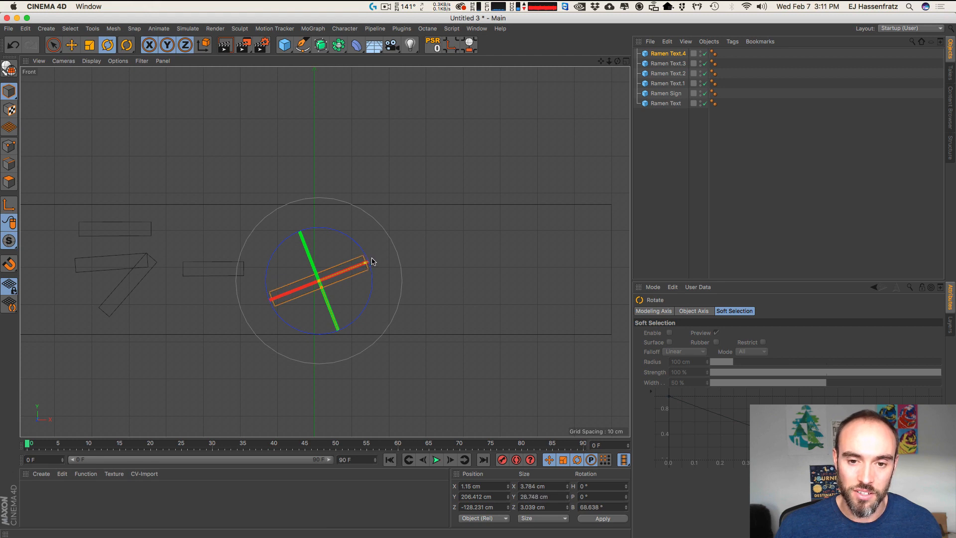
Step: Add a shorter copy banked about -47.5° across the long central diagonal
{"action": "key", "text": "super+e"}
{"action": "left_click_drag", "start_coordinate": [367, 305], "coordinate": [343, 234], "text": "super"}
{"action": "key", "text": "super+r"}
{"action": "key", "text": "e"}
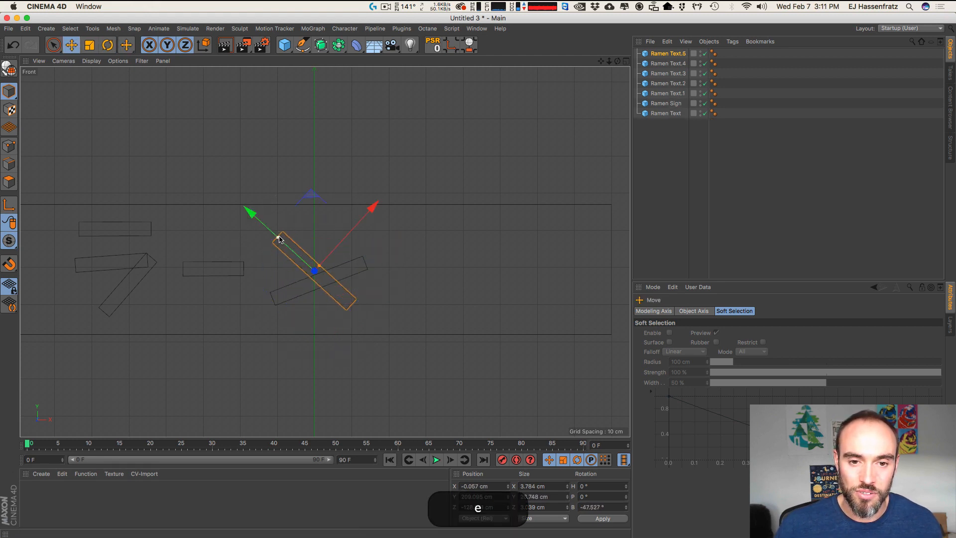
Step: Rotate the long central diagonal to about 59° bank and nudge it to about X 1.7 cm, Y 207 cm
{"action": "left_click", "coordinate": [362, 266]}
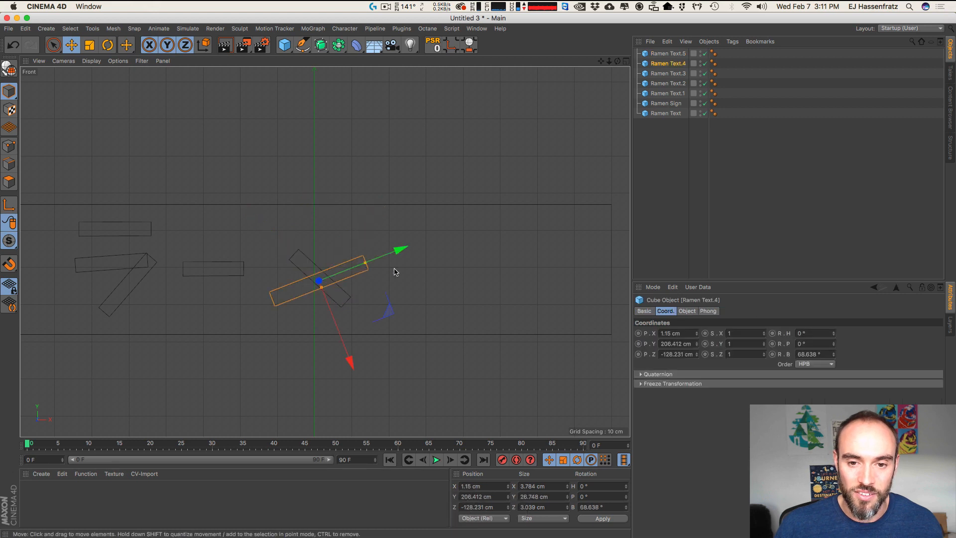
{"action": "key", "text": "r"}
{"action": "left_click_drag", "start_coordinate": [411, 267], "coordinate": [406, 252]}
{"action": "key", "text": "e"}
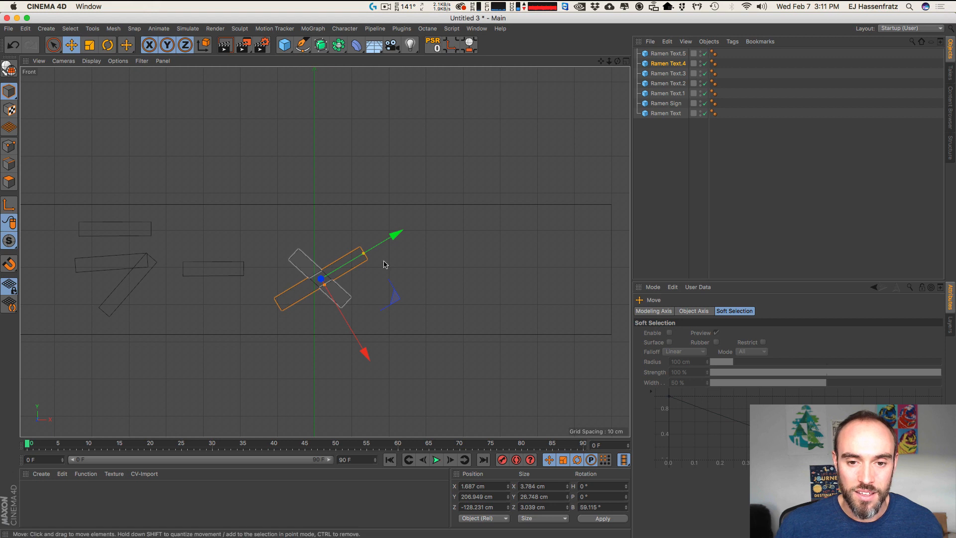
Step: Build the last character near the sign's right end from a short stroke and a long diagonal stroke banked about 53°
{"action": "left_click_drag", "start_coordinate": [478, 261], "coordinate": [443, 262]}
{"action": "left_click_drag", "start_coordinate": [443, 261], "coordinate": [502, 282]}
{"action": "key", "text": "r"}
{"action": "mouse_move", "coordinate": [487, 249]}
{"action": "left_mouse_down"}
{"action": "mouse_move", "coordinate": [483, 241]}
{"action": "mouse_move", "coordinate": [419, 257]}
{"action": "mouse_move", "coordinate": [504, 279]}
{"action": "mouse_move", "coordinate": [492, 250]}
{"action": "mouse_move", "coordinate": [488, 271]}
{"action": "mouse_move", "coordinate": [487, 249]}
{"action": "left_mouse_up"}
{"action": "key", "text": "e"}
{"action": "key", "text": "r"}
{"action": "key", "text": "e"}
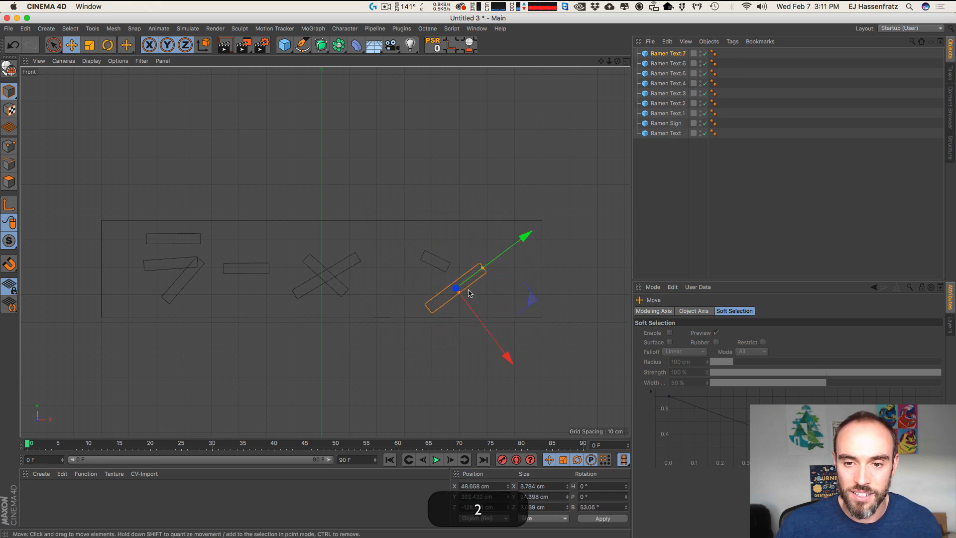
{"action": "left_click_drag", "start_coordinate": [457, 284], "coordinate": [488, 265]}
{"action": "left_click", "coordinate": [487, 264]}
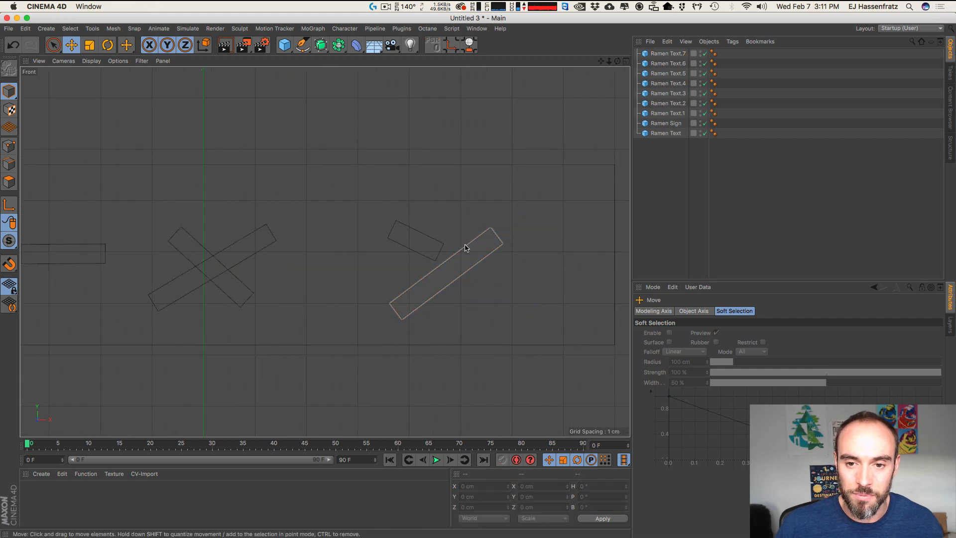
Step: Try free and single-axis rotations on the last character's short stroke, undoing the unwanted ones
{"action": "left_click", "coordinate": [436, 251]}
{"action": "key", "text": "r"}
{"action": "left_click_drag", "start_coordinate": [463, 220], "coordinate": [472, 234]}
{"action": "key", "text": "super+z"}
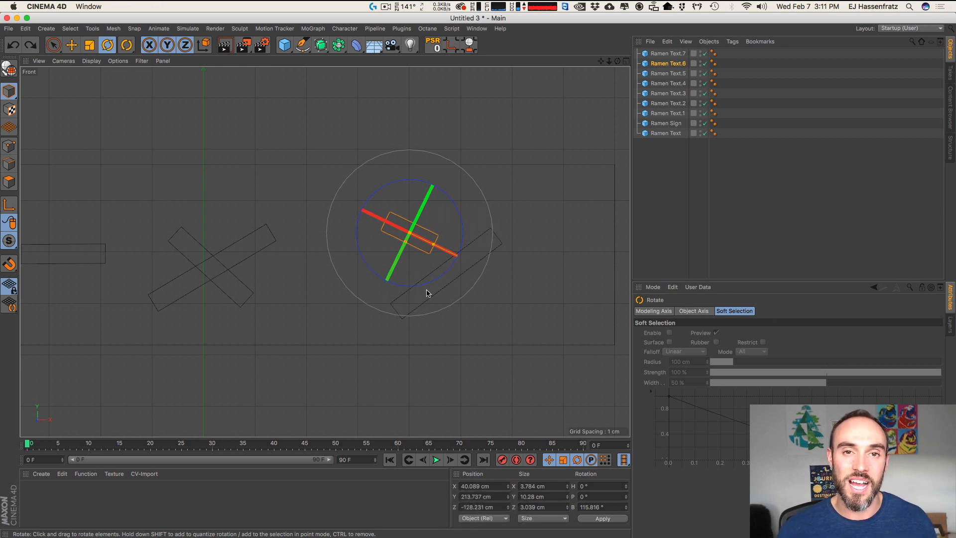
{"action": "left_click_drag", "start_coordinate": [460, 216], "coordinate": [397, 246]}
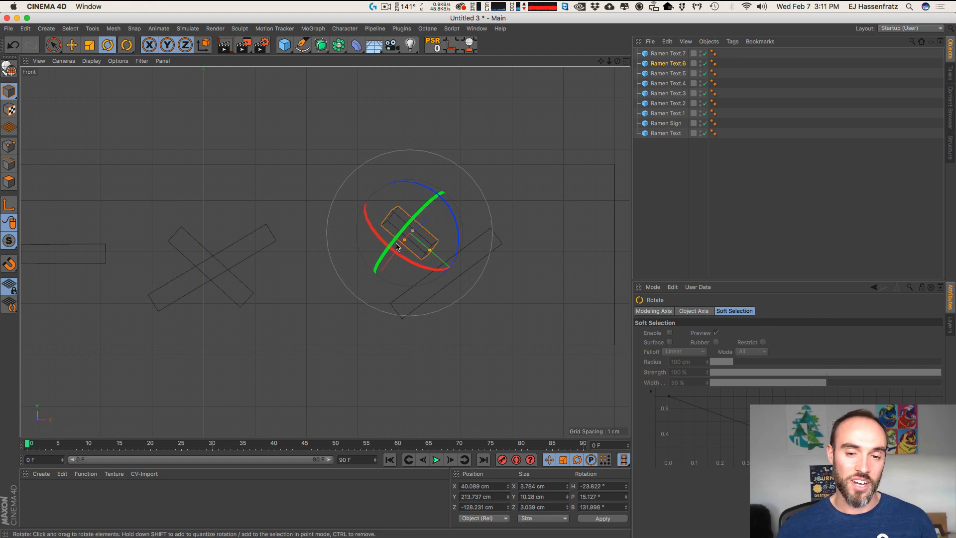
{"action": "key", "text": "super+z"}
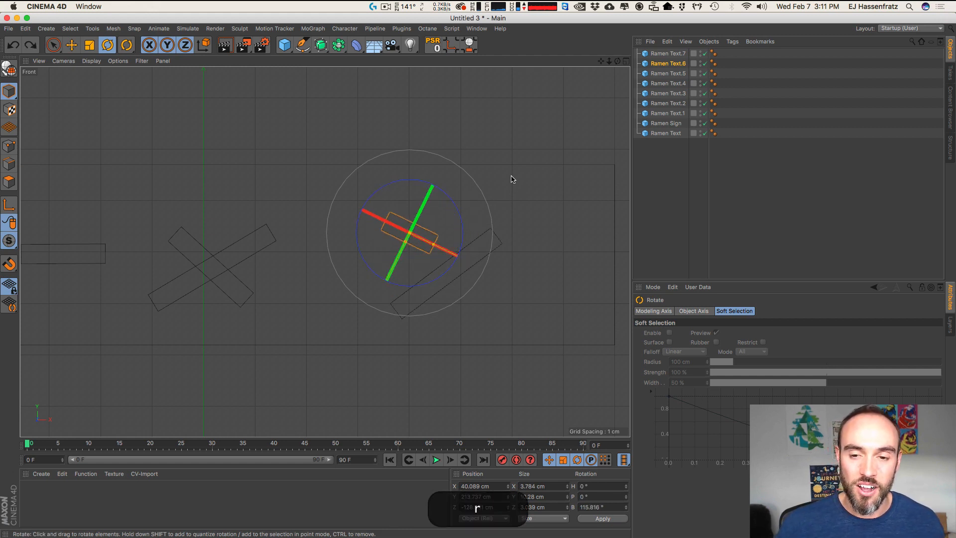
{"action": "left_click_drag", "start_coordinate": [513, 179], "coordinate": [538, 138]}
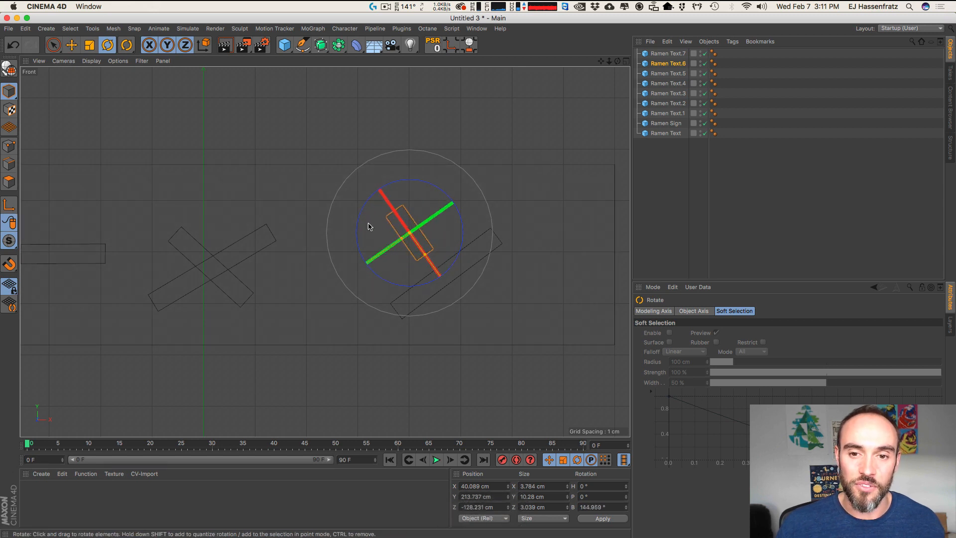
{"action": "left_click_drag", "start_coordinate": [487, 221], "coordinate": [400, 257]}
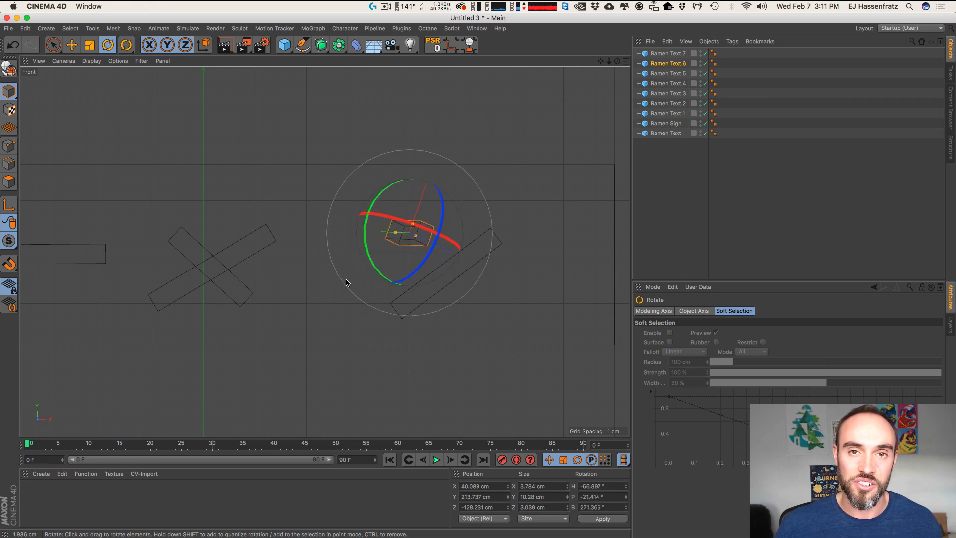
{"action": "left_click_drag", "start_coordinate": [347, 283], "coordinate": [455, 127]}
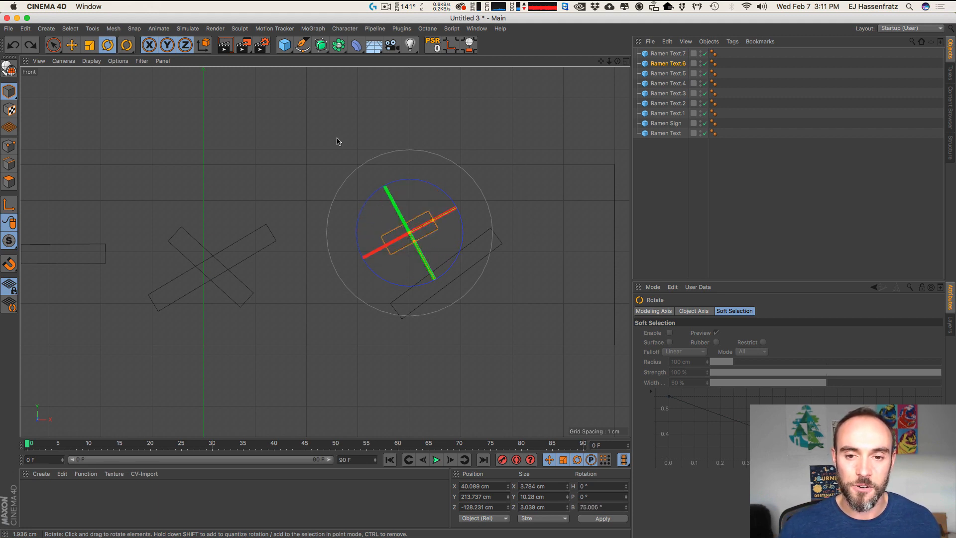
{"action": "left_click_drag", "start_coordinate": [459, 189], "coordinate": [497, 222]}
{"action": "key", "text": "super+z"}
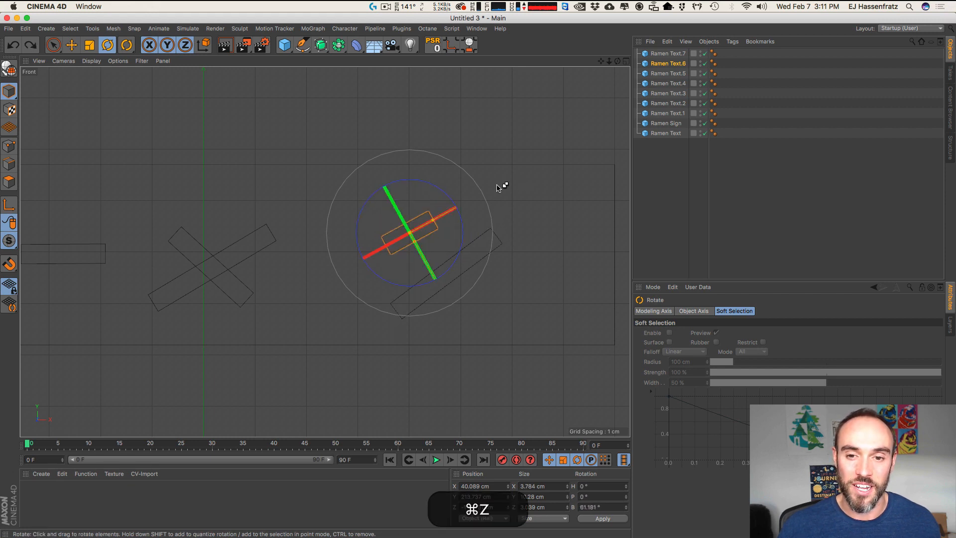
Step: Rotate the last character's short stroke to about 126° bank and move it to about X 41.3 cm, Y 214.4 cm
{"action": "left_click_drag", "start_coordinate": [467, 253], "coordinate": [466, 278]}
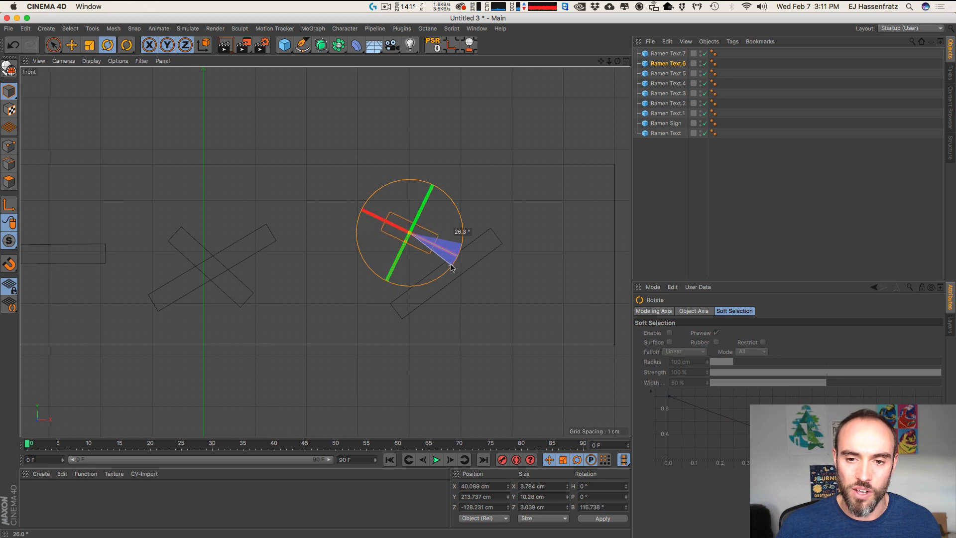
{"action": "left_click_drag", "start_coordinate": [526, 212], "coordinate": [518, 246]}
{"action": "key", "text": "e"}
{"action": "key", "text": "1"}
{"action": "left_click_drag", "start_coordinate": [495, 291], "coordinate": [467, 312]}
{"action": "key", "text": "2"}
{"action": "key", "text": "1"}
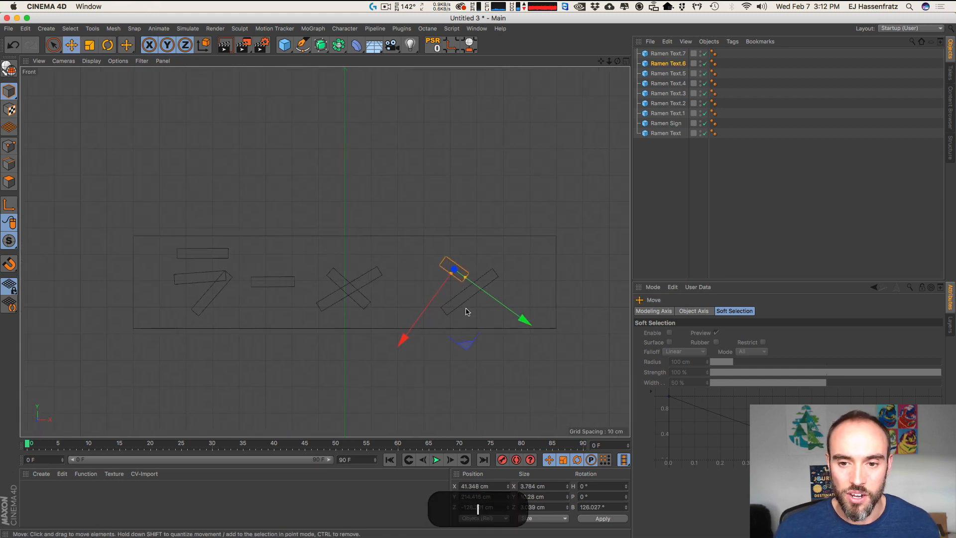
Step: Nudge the last character, move the crossed character to about X 8.3 cm, and shift the dash slightly right to even the spacing
{"action": "left_click", "coordinate": [468, 309], "text": "shift"}
{"action": "left_click_drag", "start_coordinate": [504, 265], "coordinate": [503, 267]}
{"action": "left_click", "coordinate": [367, 277]}
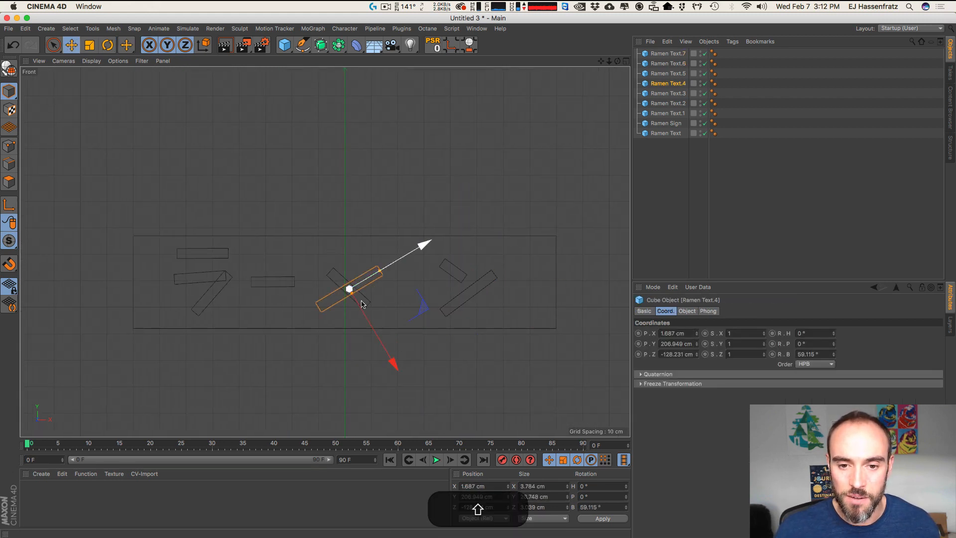
{"action": "left_click", "coordinate": [368, 302], "text": "shift"}
{"action": "left_click_drag", "start_coordinate": [411, 279], "coordinate": [431, 274]}
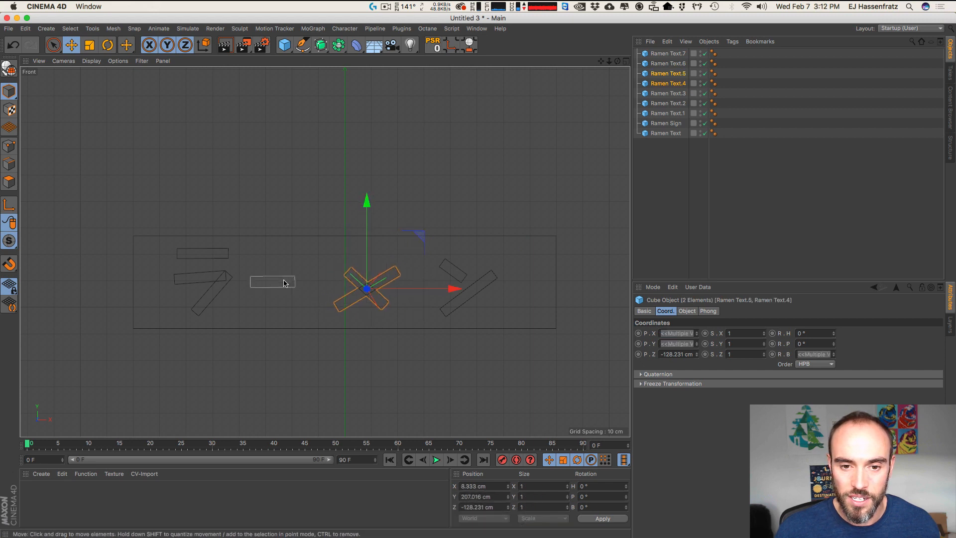
{"action": "left_click", "coordinate": [277, 282]}
Step: Move the three-stroke first character to about X -51.6 cm, Y 212.5 cm, and place its cubes together below Ramen Sign in the hierarchy
{"action": "left_click", "coordinate": [223, 256]}
{"action": "left_click", "coordinate": [219, 277], "text": "shift"}
{"action": "left_click", "coordinate": [211, 299], "text": "shift"}
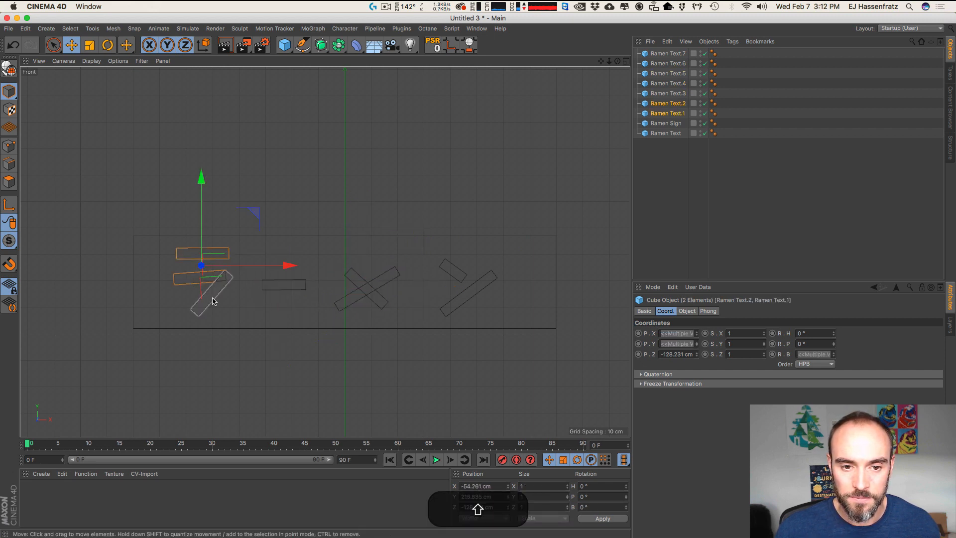
{"action": "left_click_drag", "start_coordinate": [238, 294], "coordinate": [240, 293]}
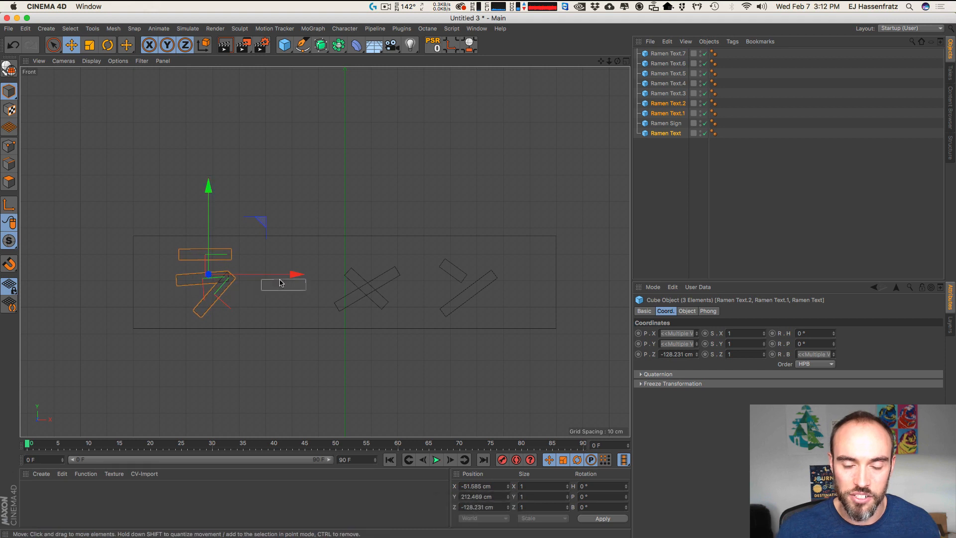
{"action": "left_click_drag", "start_coordinate": [678, 114], "coordinate": [672, 131]}
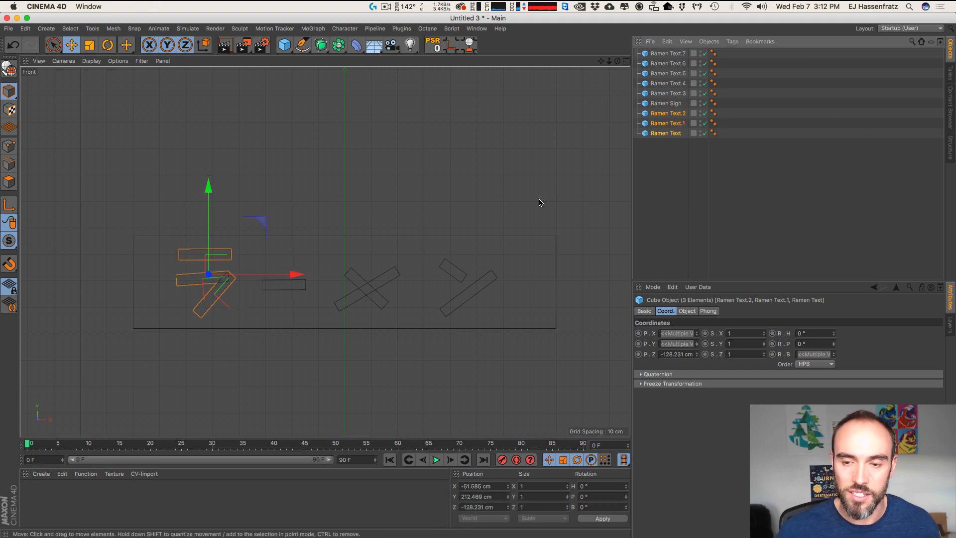
Step: Nudge the first character to about X -52.2 cm, Y 211.7 cm, and shift the crossed character slightly right
{"action": "left_click_drag", "start_coordinate": [264, 244], "coordinate": [262, 246]}
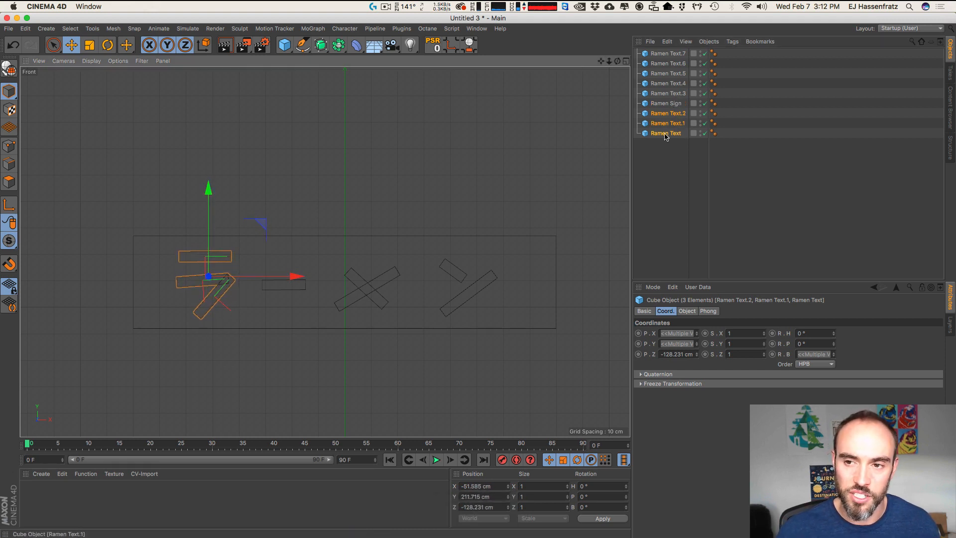
{"action": "left_click_drag", "start_coordinate": [664, 136], "coordinate": [668, 116]}
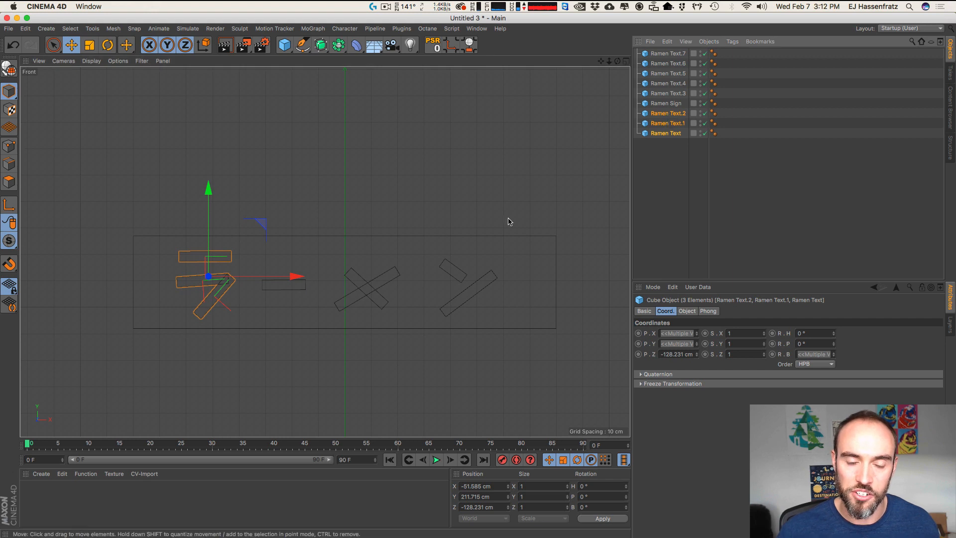
{"action": "left_click_drag", "start_coordinate": [265, 228], "coordinate": [263, 228]}
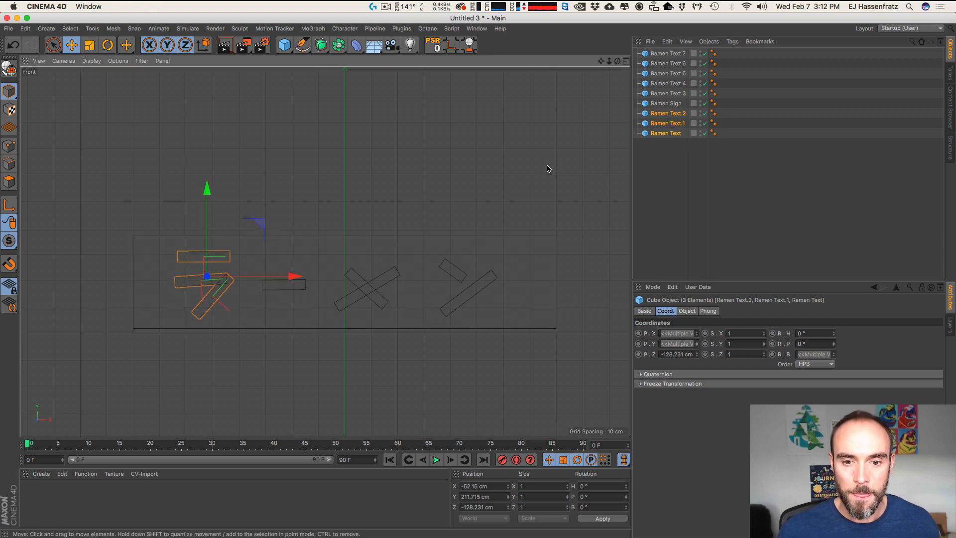
{"action": "left_click", "coordinate": [388, 278]}
{"action": "left_click", "coordinate": [354, 279], "text": "shift"}
{"action": "left_click_drag", "start_coordinate": [407, 273], "coordinate": [411, 272]}
Step: Reorder the hierarchy so Ramen Sign sits below all the Ramen Text cubes
{"action": "left_click_drag", "start_coordinate": [670, 148], "coordinate": [644, 48]}
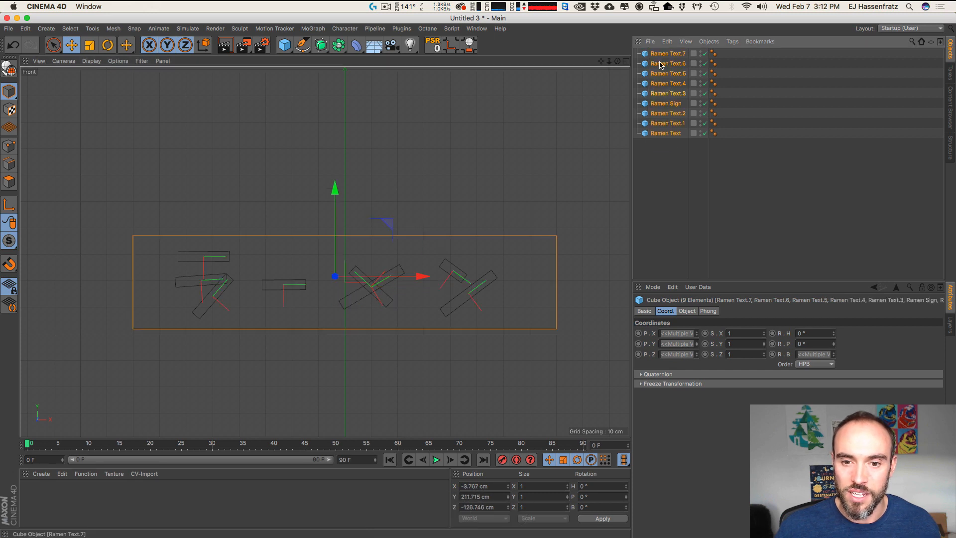
{"action": "double_click", "coordinate": [666, 104]}
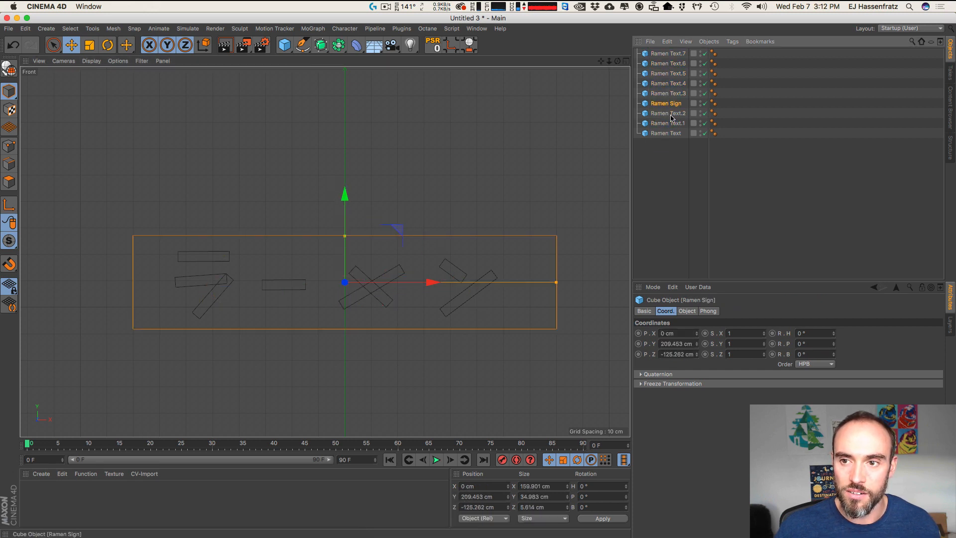
{"action": "left_click_drag", "start_coordinate": [648, 104], "coordinate": [664, 106]}
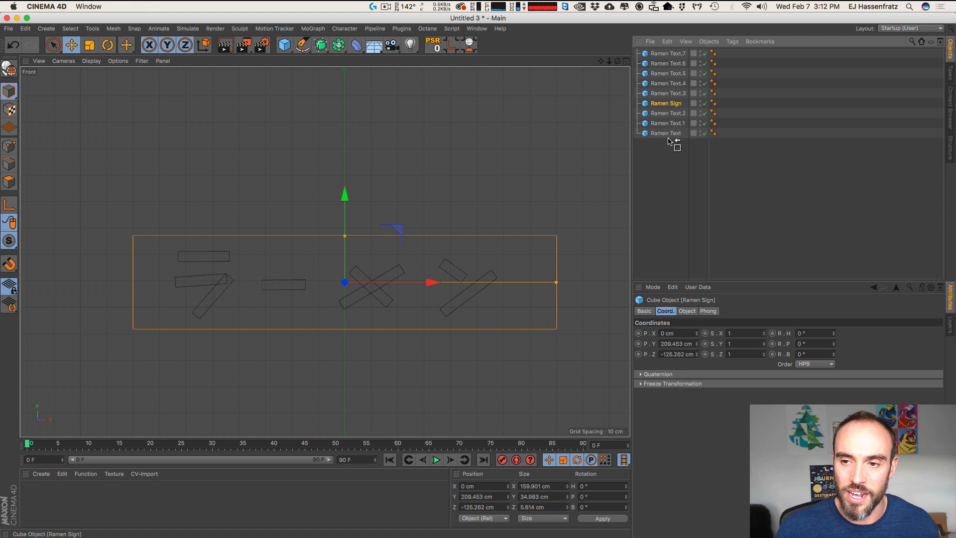
Step: Scale up all eight Ramen Text cubes together and centre the lettering on the sign at X 0 cm
{"action": "left_click", "coordinate": [669, 124]}
{"action": "left_click", "coordinate": [671, 54], "text": "shift"}
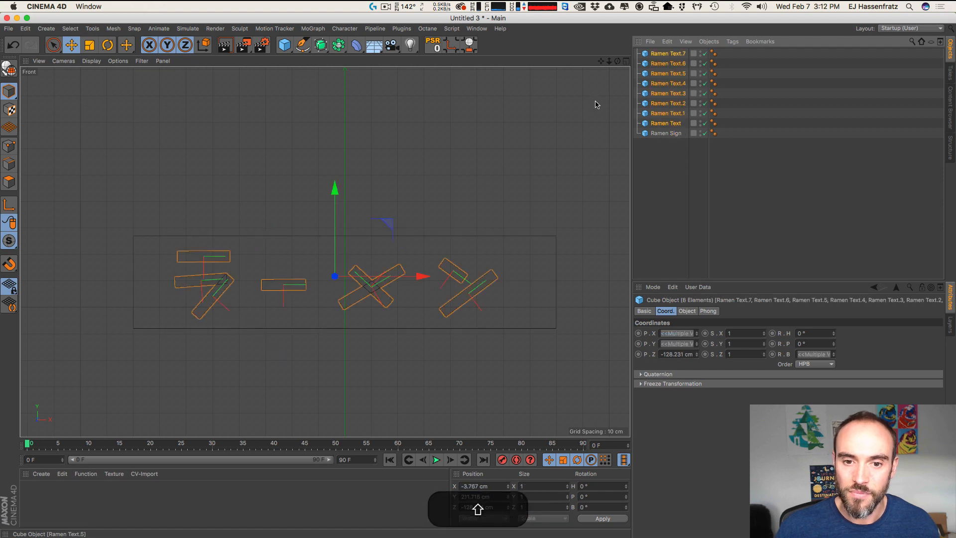
{"action": "key", "text": "shift+t"}
{"action": "key", "text": "t"}
{"action": "left_click_drag", "start_coordinate": [395, 248], "coordinate": [409, 223]}
{"action": "key", "text": "e"}
{"action": "left_click_drag", "start_coordinate": [430, 280], "coordinate": [425, 283]}
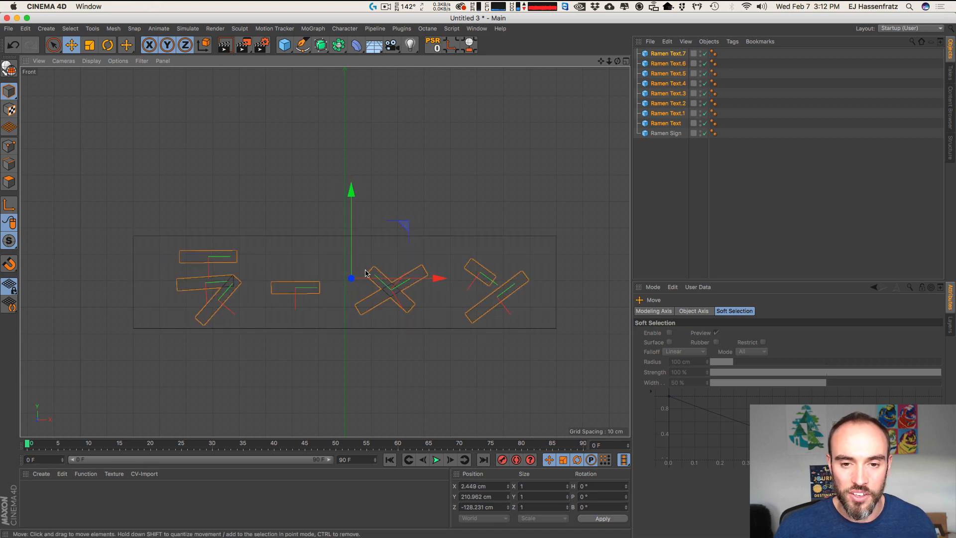
{"action": "left_click", "coordinate": [481, 486]}
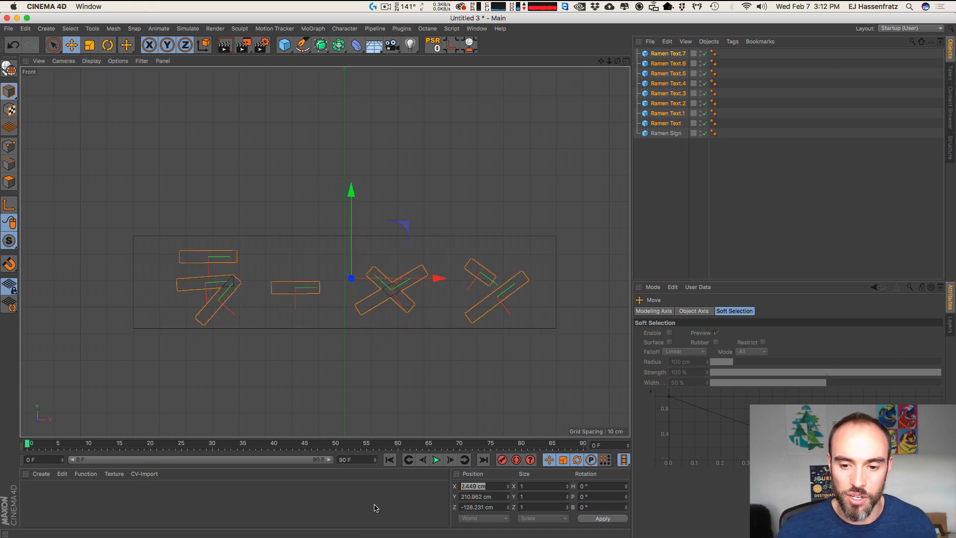
{"action": "type", "text": "0"}
{"action": "key", "text": "Return"}
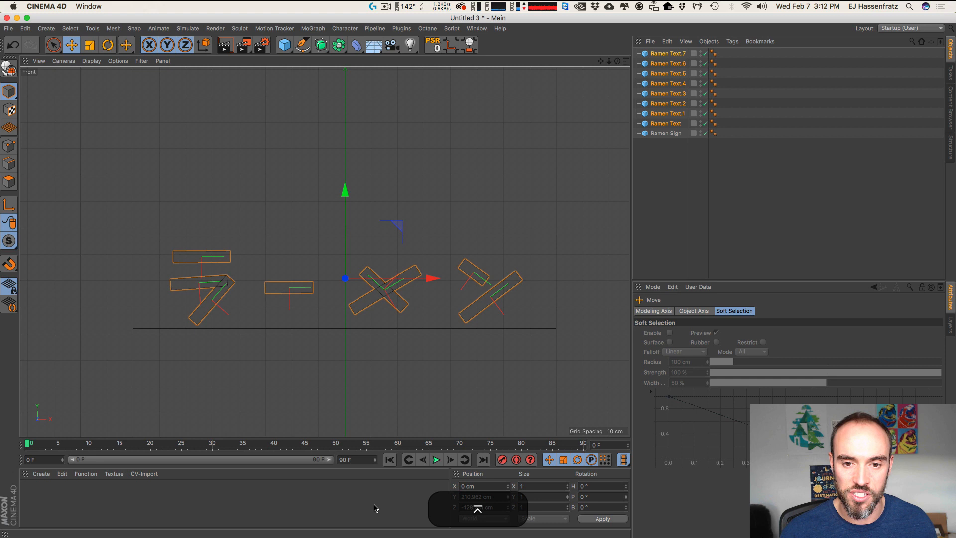
Step: Nudge the last character slightly upward and move the crossed character to about X 13.9 cm, Y 208.9 cm
{"action": "left_click", "coordinate": [478, 275]}
{"action": "left_click", "coordinate": [490, 301], "text": "shift"}
{"action": "left_click_drag", "start_coordinate": [535, 234], "coordinate": [535, 230]}
{"action": "left_click", "coordinate": [405, 283]}
{"action": "left_click", "coordinate": [398, 299], "text": "shift"}
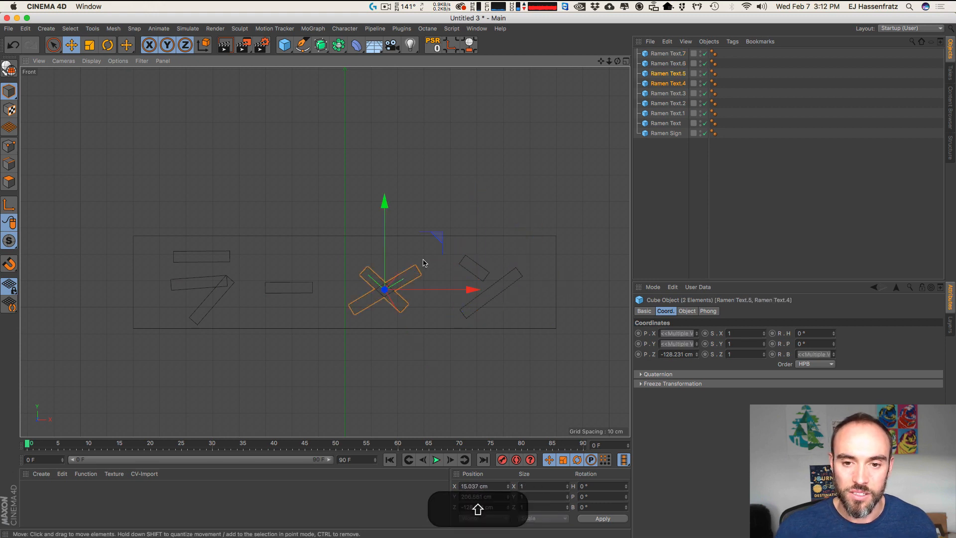
{"action": "left_click_drag", "start_coordinate": [423, 263], "coordinate": [426, 262]}
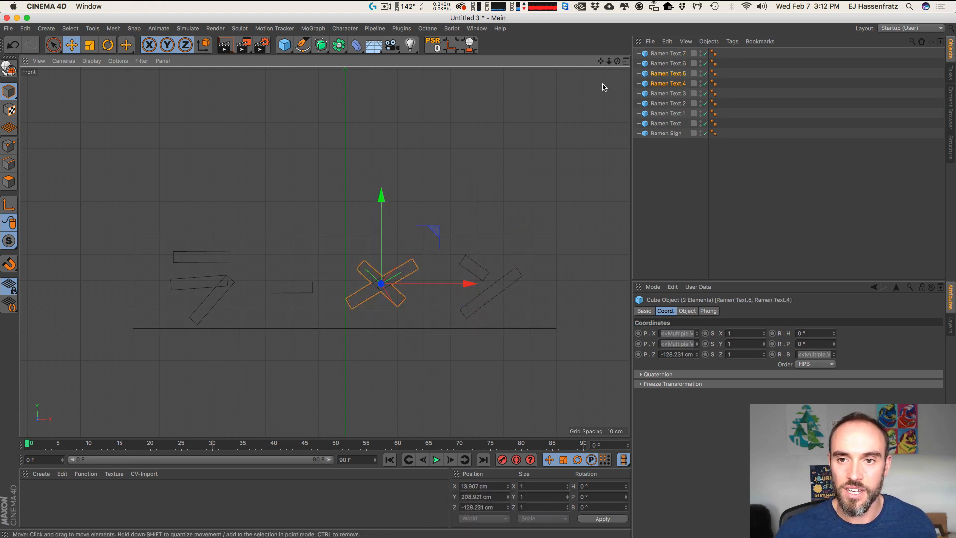
Step: Return to the four-view layout and raise the three-stroke first character by about 0.75 cm to Y 211.7 cm
{"action": "left_click", "coordinate": [626, 61]}
{"action": "key", "text": "3"}
{"action": "left_click_drag", "start_coordinate": [195, 158], "coordinate": [163, 153]}
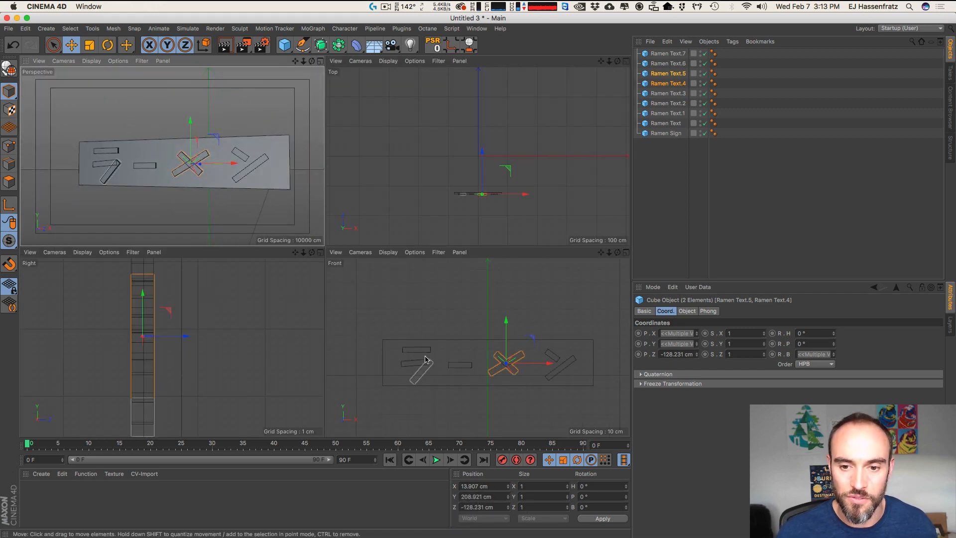
{"action": "key", "text": "2"}
{"action": "left_click_drag", "start_coordinate": [422, 376], "coordinate": [454, 373]}
{"action": "left_click", "coordinate": [420, 339]}
{"action": "left_click", "coordinate": [413, 358], "text": "shift"}
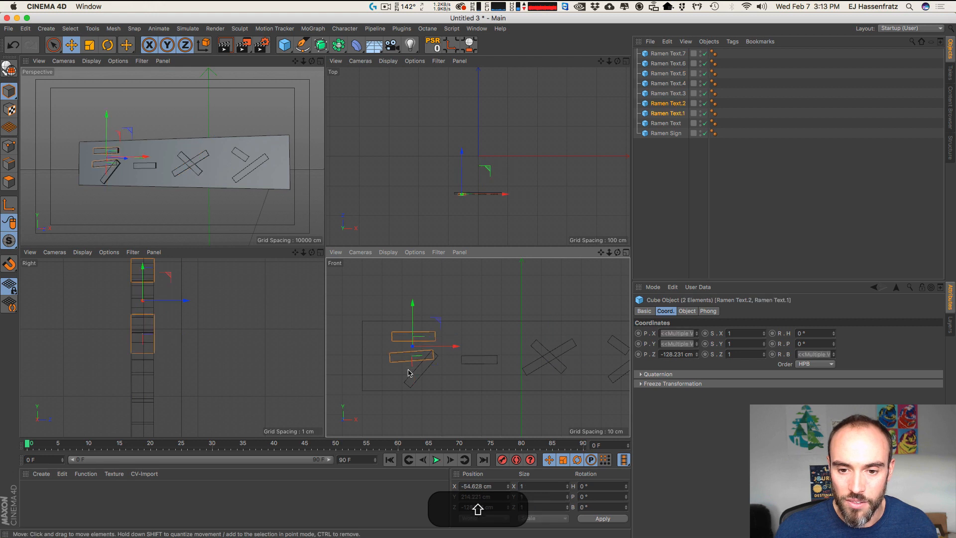
{"action": "left_click", "coordinate": [419, 378], "text": "shift"}
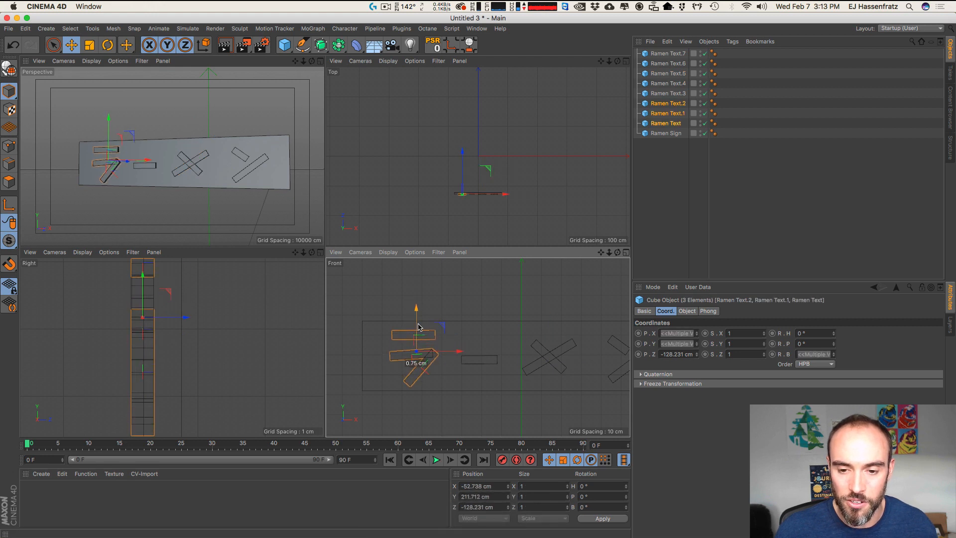
{"action": "key", "text": "2"}
{"action": "left_click_drag", "start_coordinate": [462, 359], "coordinate": [437, 381]}
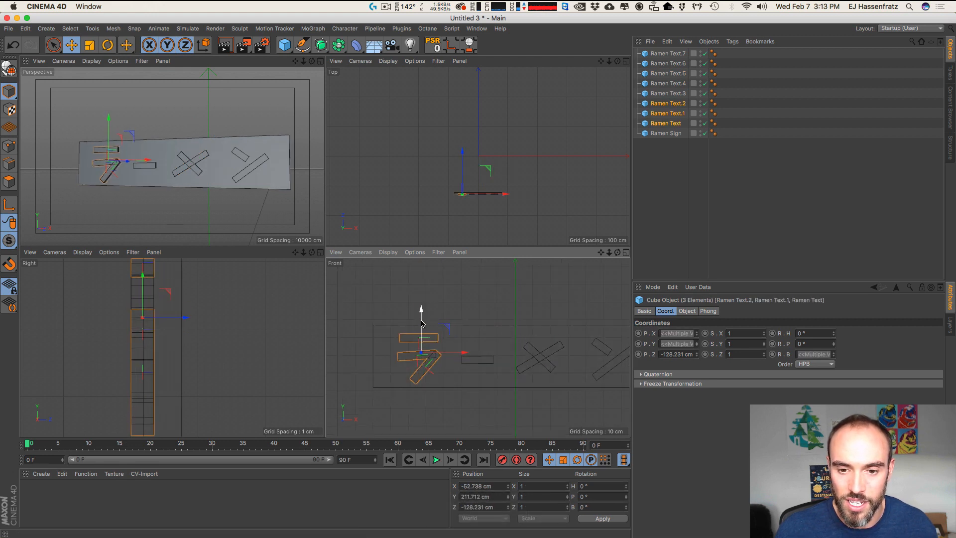
{"action": "key", "text": "3"}
{"action": "left_click_drag", "start_coordinate": [224, 164], "coordinate": [231, 173]}
{"action": "left_click", "coordinate": [269, 211]}
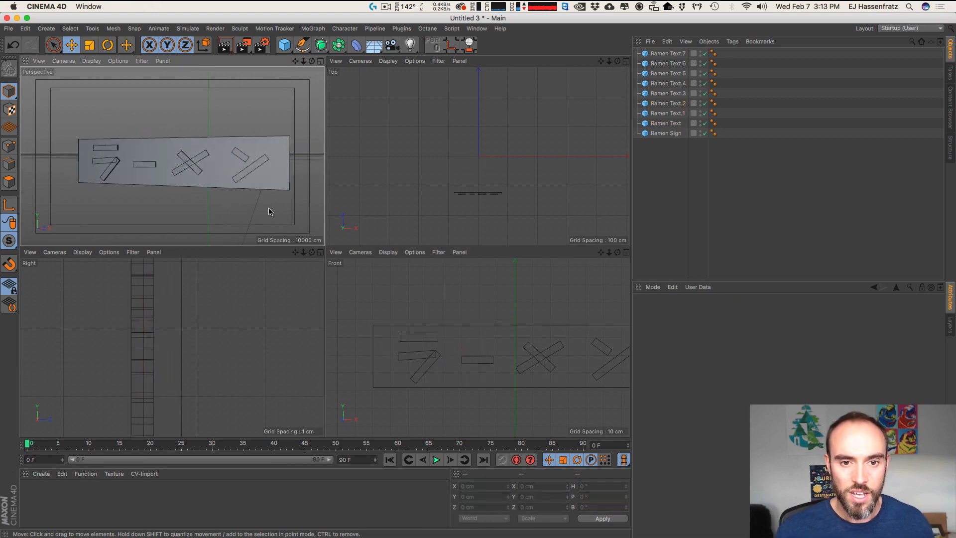
Step: Group the sign board and all lettering cubes under a null and name it Ramen Sign
{"action": "left_click_drag", "start_coordinate": [666, 151], "coordinate": [626, 54]}
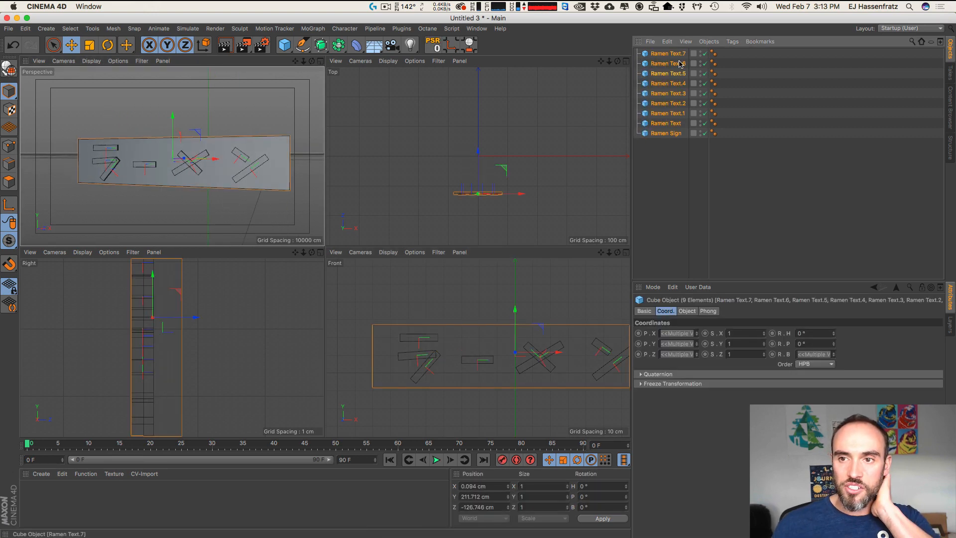
{"action": "right_click", "coordinate": [676, 57]}
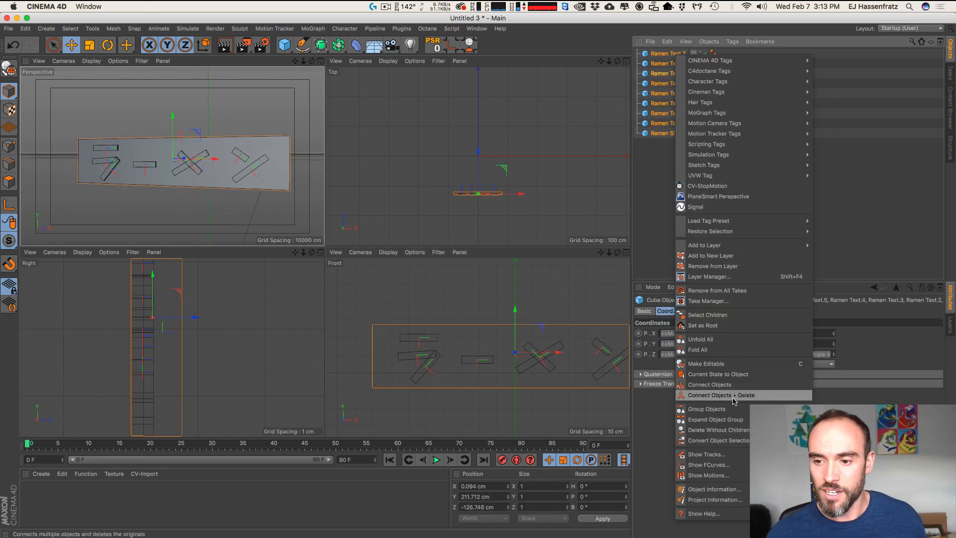
{"action": "left_click", "coordinate": [697, 400]}
{"action": "double_click", "coordinate": [656, 53]}
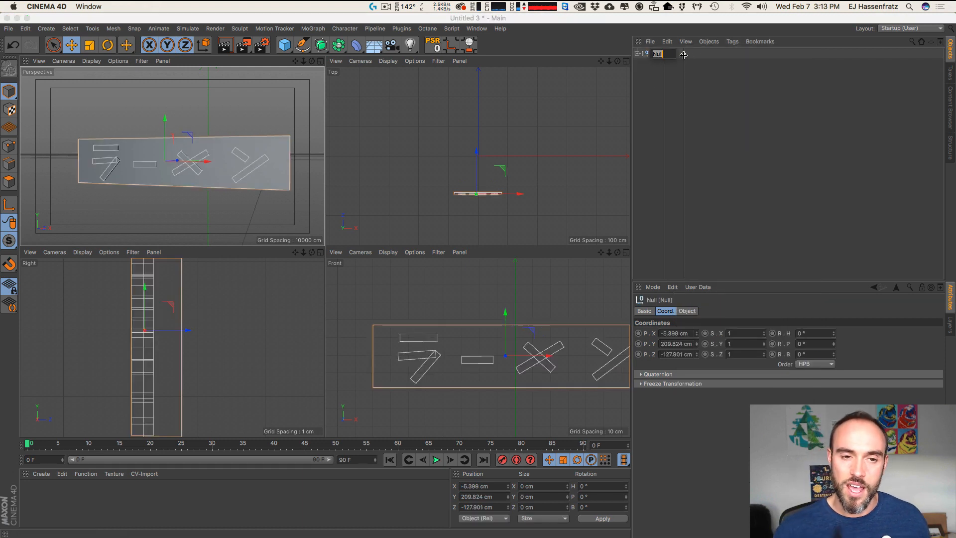
{"action": "type", "text": "R"}
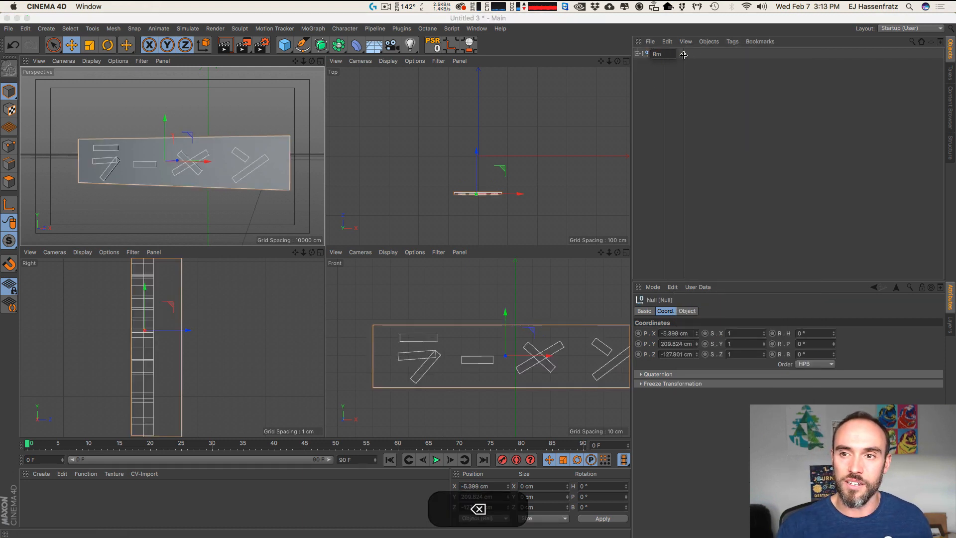
{"action": "type", "text": "amen"}
{"action": "key", "text": "Return"}
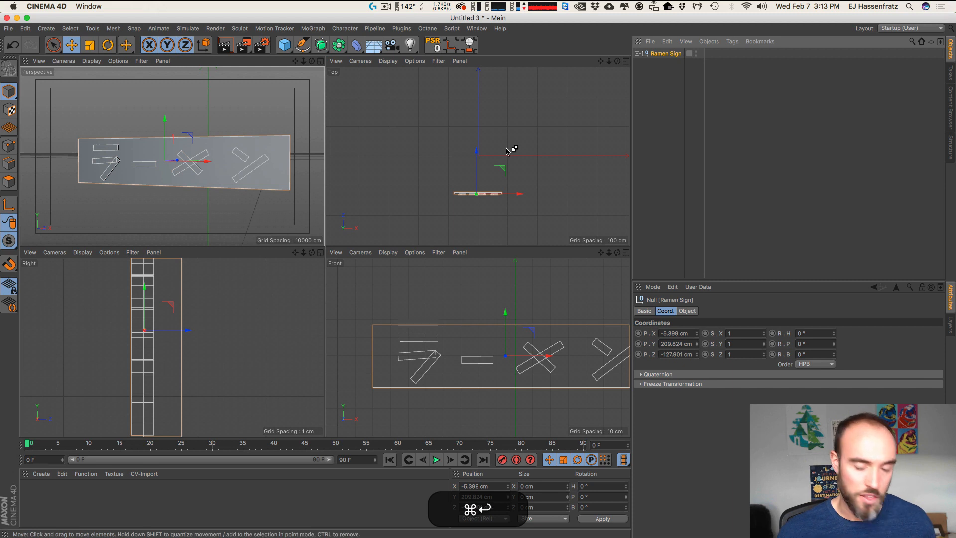
Step: Copy the Ramen Sign group into the ramen_restaurant_2.c4d project and delete the old plain Ramen Sign cube there
{"action": "key", "text": "super+c"}
{"action": "left_click", "coordinate": [477, 29]}
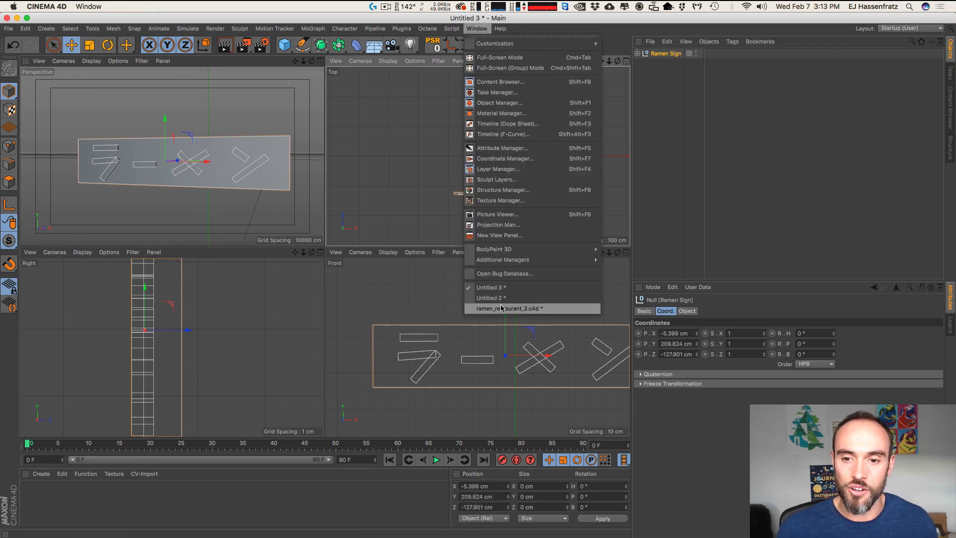
{"action": "left_click", "coordinate": [516, 309]}
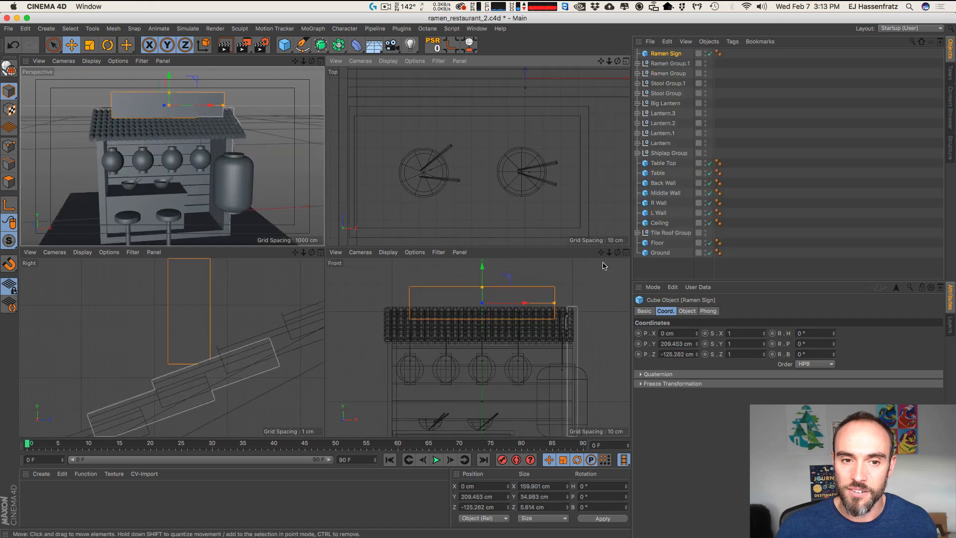
{"action": "key", "text": "cmd+v"}
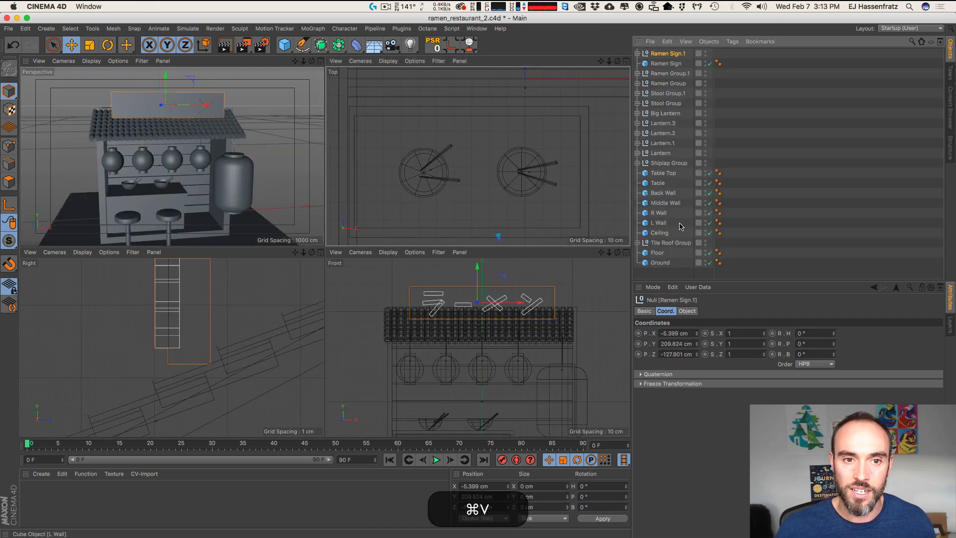
{"action": "key", "text": "2"}
{"action": "left_click_drag", "start_coordinate": [198, 334], "coordinate": [166, 336]}
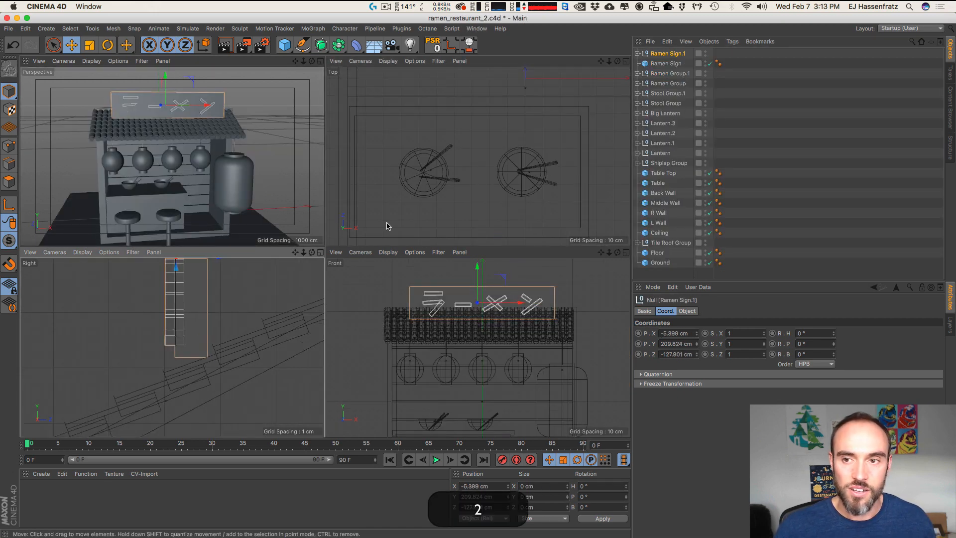
{"action": "left_click", "coordinate": [665, 64]}
{"action": "key", "text": "BackSpace"}
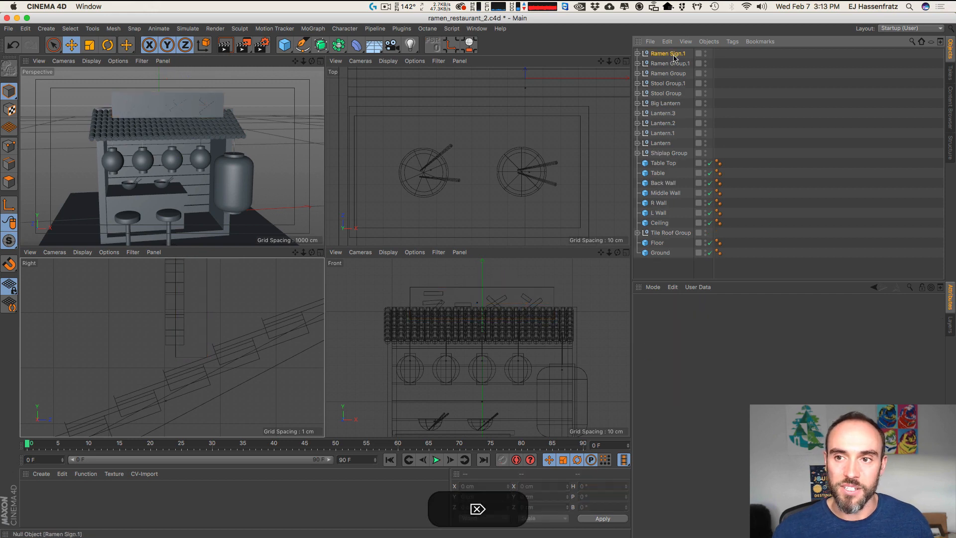
Step: Examine the pasted sign above the roof in the perspective view using Gouraud Shading (Lines)
{"action": "left_click", "coordinate": [674, 57]}
{"action": "key", "text": "3"}
{"action": "left_click_drag", "start_coordinate": [199, 164], "coordinate": [150, 160]}
{"action": "left_click", "coordinate": [89, 62]}
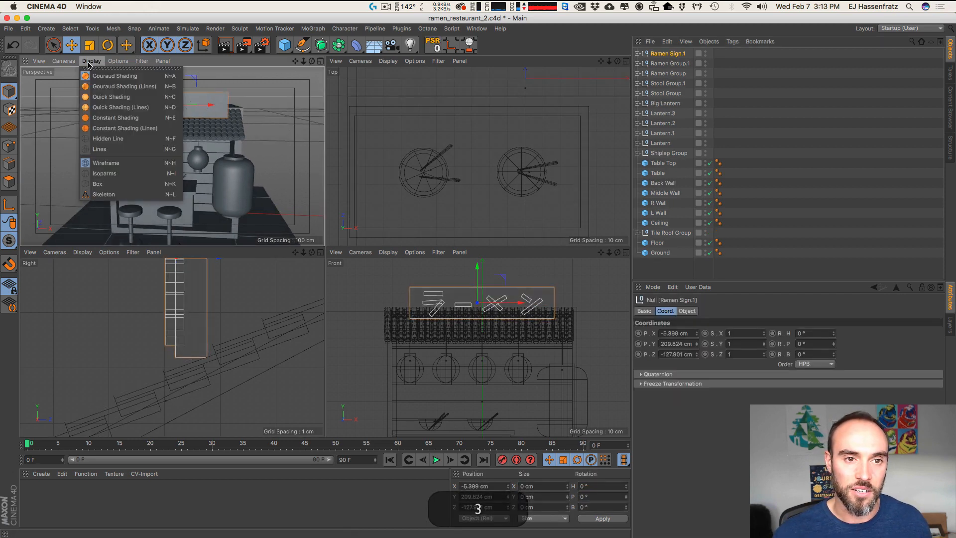
{"action": "left_click", "coordinate": [117, 86]}
{"action": "key", "text": "2"}
{"action": "left_click_drag", "start_coordinate": [199, 103], "coordinate": [235, 102]}
{"action": "left_click", "coordinate": [239, 101]}
{"action": "key", "text": "3"}
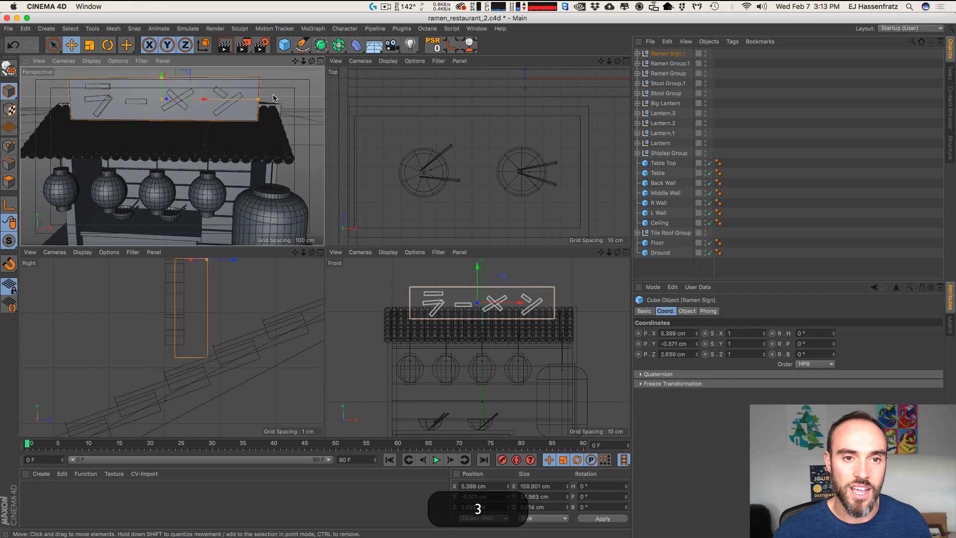
{"action": "left_click", "coordinate": [273, 99]}
{"action": "left_click_drag", "start_coordinate": [180, 112], "coordinate": [115, 106]}
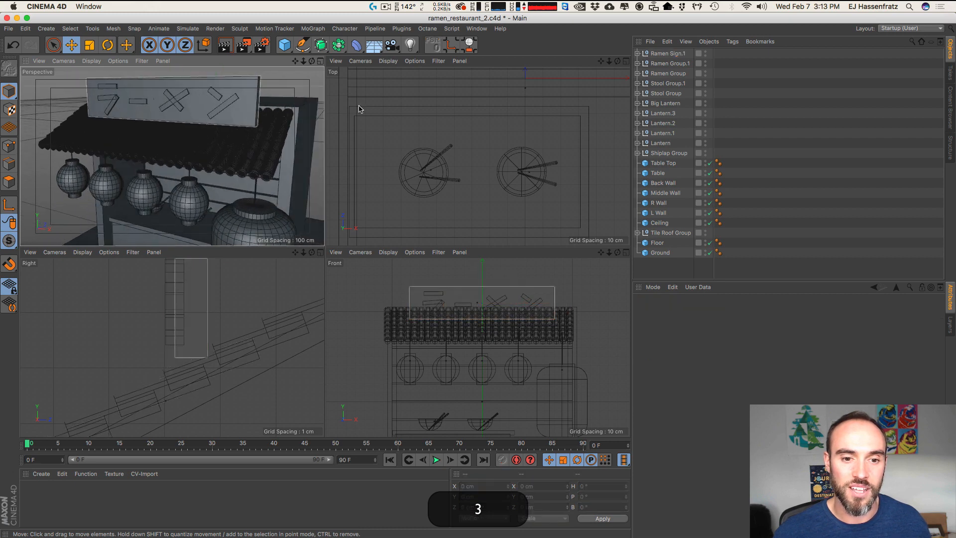
Step: Move the Ramen Sign group to about Y 207.1 cm, Z -132.7 cm and tilt it to about 10.6° pitch
{"action": "left_click", "coordinate": [665, 55]}
{"action": "key", "text": "2"}
{"action": "left_click_drag", "start_coordinate": [183, 331], "coordinate": [149, 378]}
{"action": "key", "text": "r"}
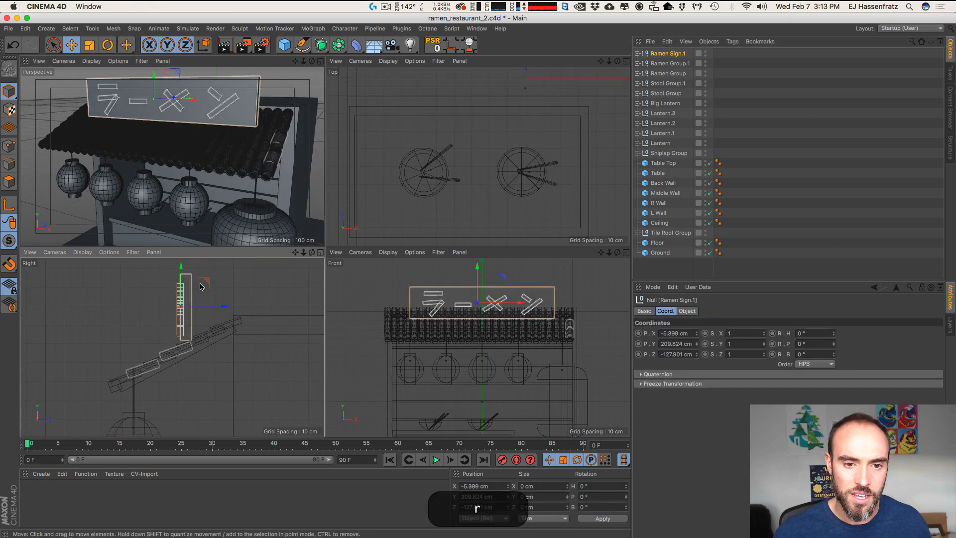
{"action": "left_click_drag", "start_coordinate": [202, 288], "coordinate": [208, 293]}
{"action": "key", "text": "super+z"}
{"action": "key", "text": "e"}
{"action": "left_click_drag", "start_coordinate": [211, 299], "coordinate": [186, 282]}
{"action": "left_click_drag", "start_coordinate": [179, 164], "coordinate": [140, 89]}
{"action": "key", "text": "r"}
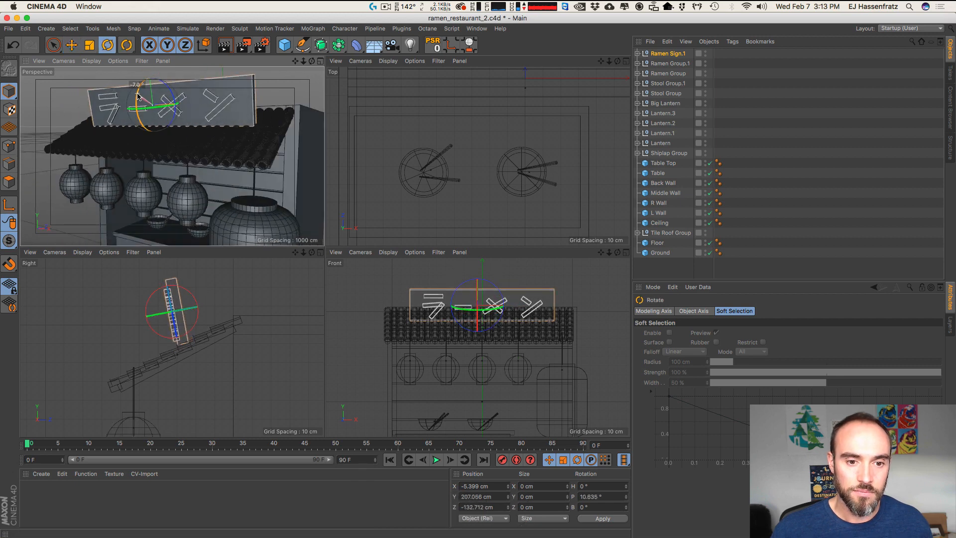
Step: Refine the sign's tilt to about 15.1° pitch and reposition it at about Y 208 cm, Z -132 cm on the roof
{"action": "key", "text": "e"}
{"action": "left_click_drag", "start_coordinate": [210, 323], "coordinate": [194, 294]}
{"action": "key", "text": "r"}
{"action": "key", "text": "e"}
{"action": "left_click_drag", "start_coordinate": [234, 169], "coordinate": [200, 167]}
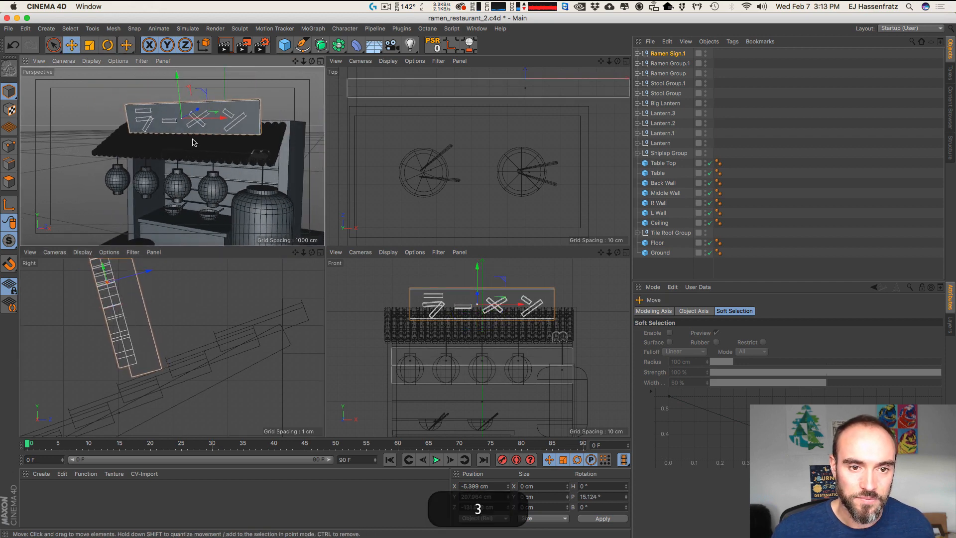
Step: Set the perspective view's display to Gouraud Shading and maximize that view
{"action": "left_click", "coordinate": [92, 61]}
{"action": "left_click", "coordinate": [105, 76]}
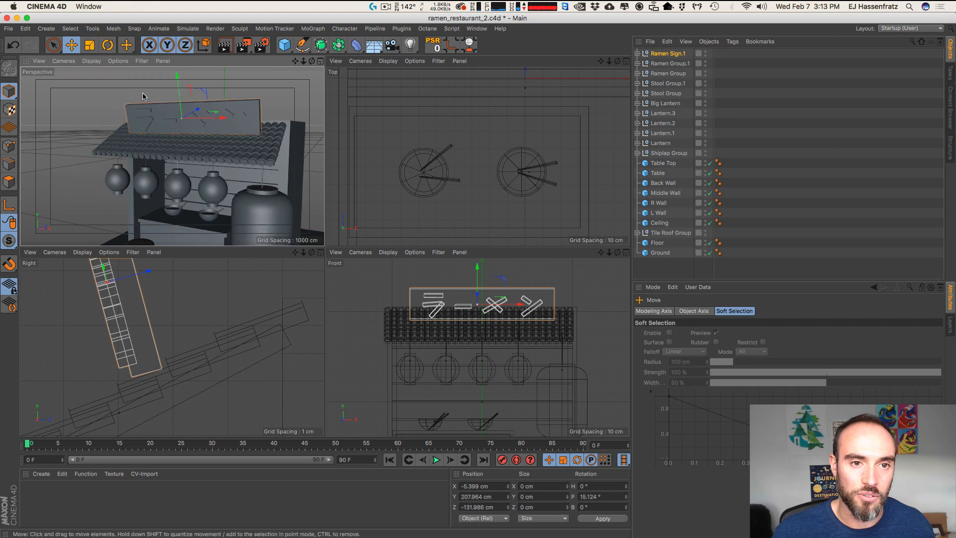
{"action": "left_click", "coordinate": [321, 61]}
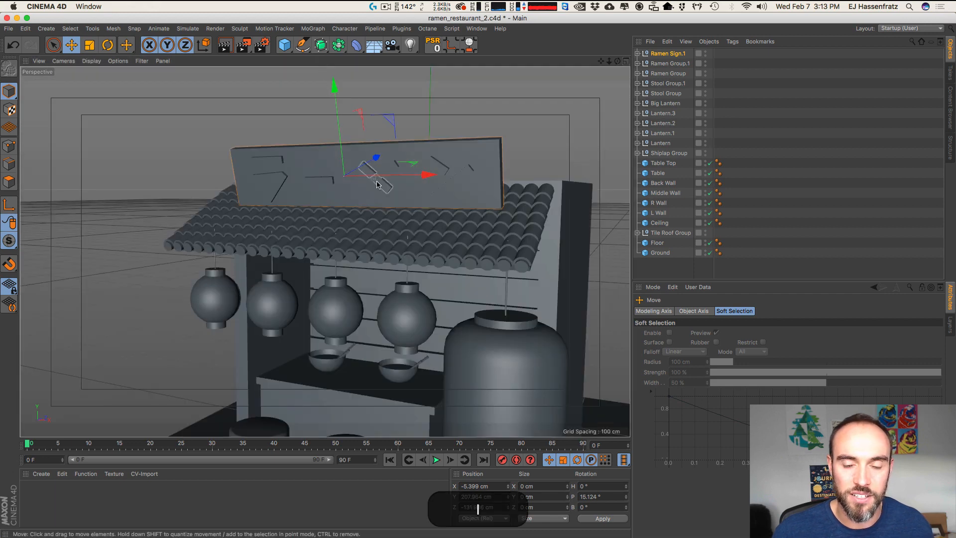
Step: Deselect the sign and frame the whole ramen restaurant from a three-quarter angle
{"action": "left_click_drag", "start_coordinate": [378, 184], "coordinate": [326, 196]}
{"action": "left_click", "coordinate": [464, 178]}
{"action": "left_click_drag", "start_coordinate": [397, 181], "coordinate": [408, 181]}
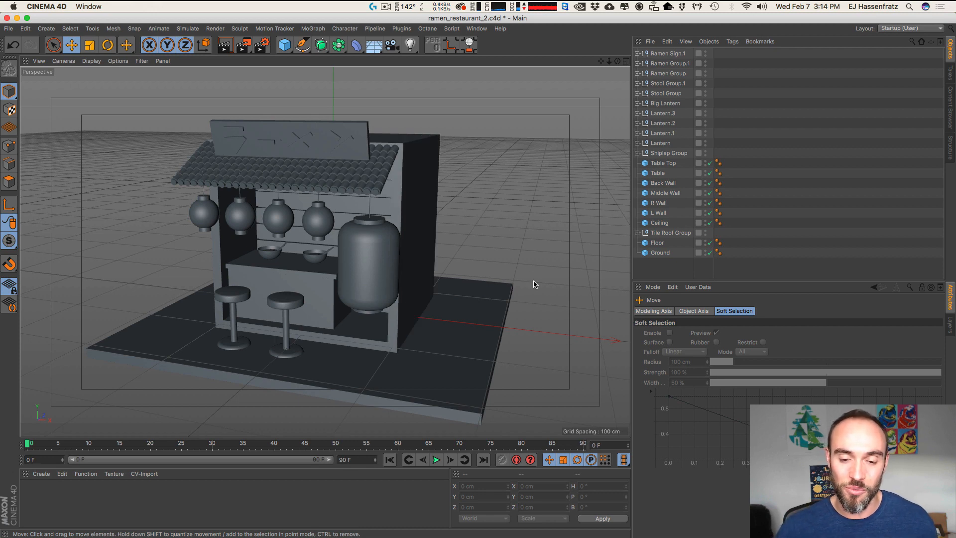
{"action": "left_click_drag", "start_coordinate": [516, 228], "coordinate": [396, 279]}
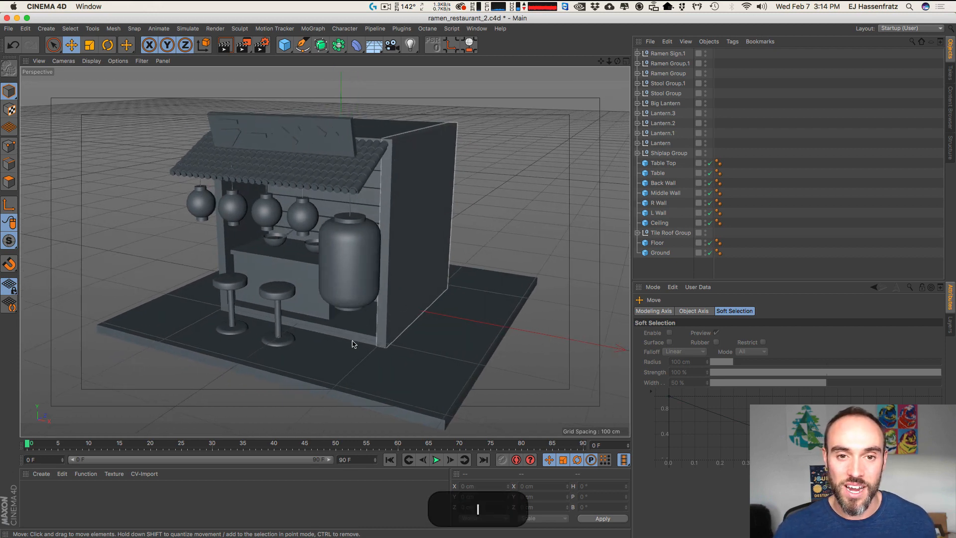
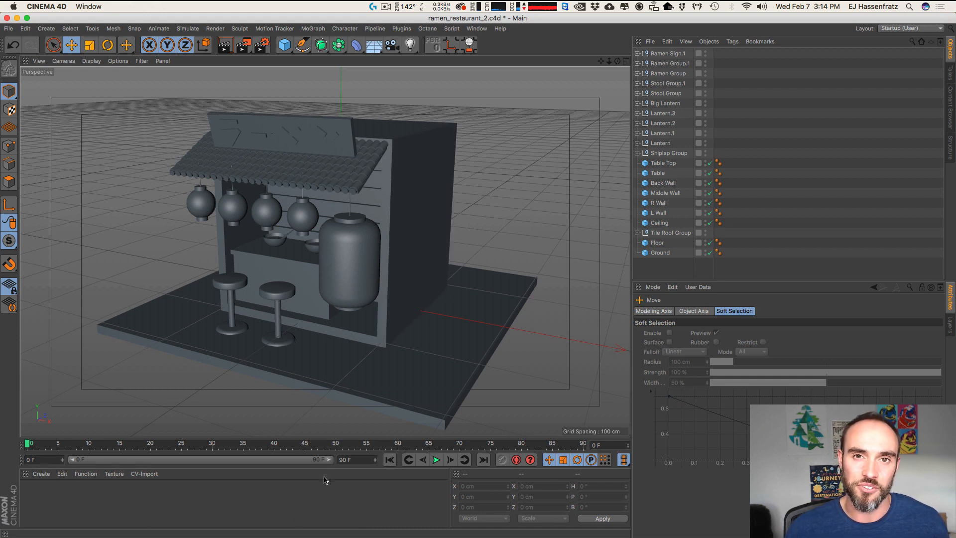
Step: Create a new material, open it in the Material Editor and disable its Reflectance channel
{"action": "double_click", "coordinate": [40, 501]}
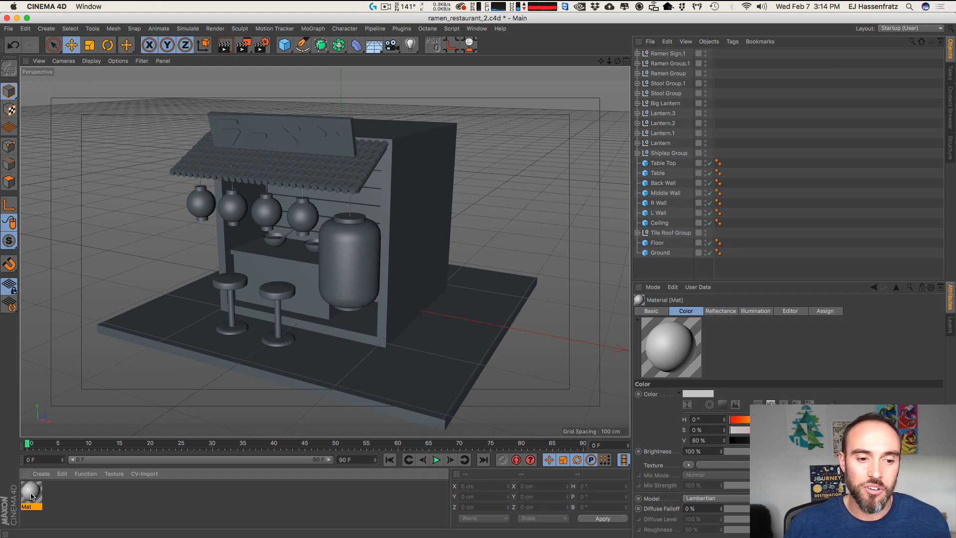
{"action": "double_click", "coordinate": [30, 496]}
{"action": "left_click_drag", "start_coordinate": [334, 82], "coordinate": [678, 88]}
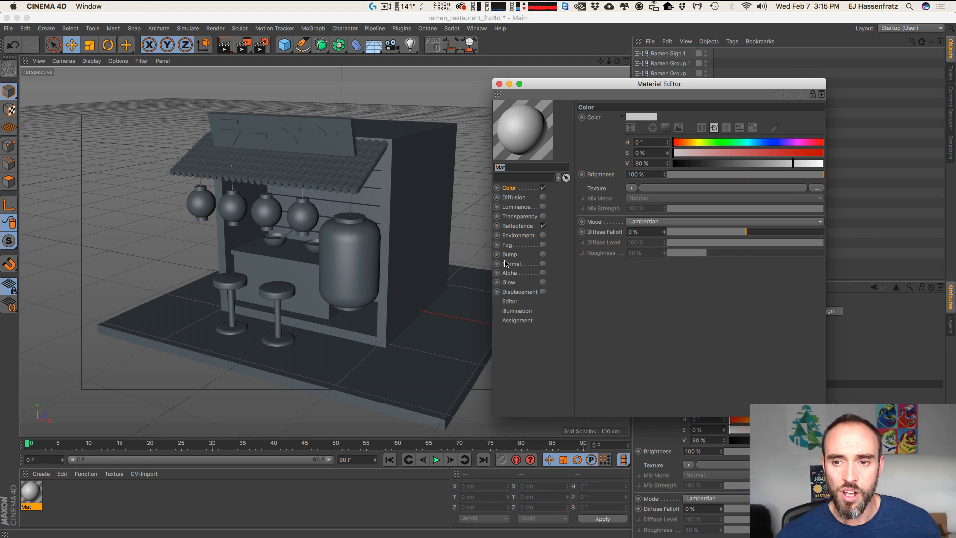
{"action": "left_click_drag", "start_coordinate": [572, 81], "coordinate": [548, 81]}
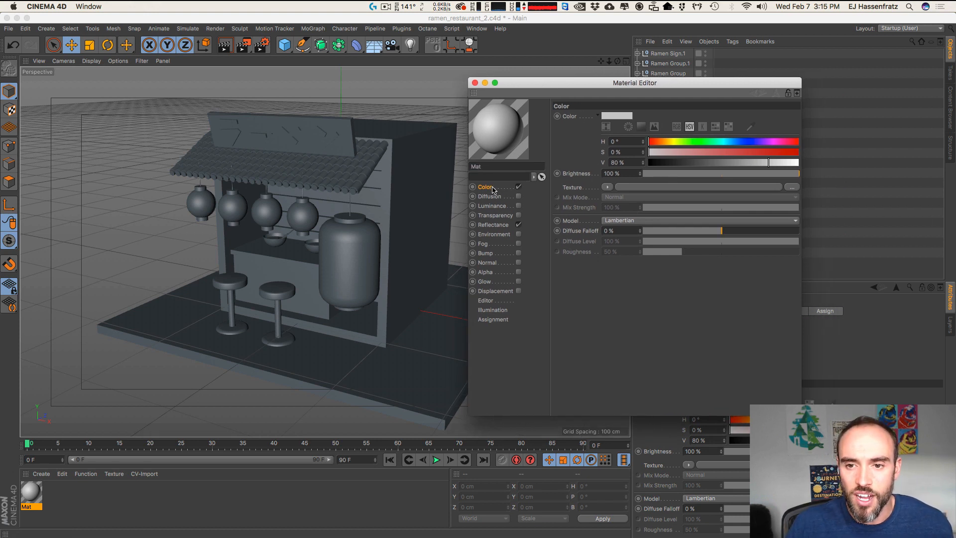
{"action": "left_click", "coordinate": [502, 225]}
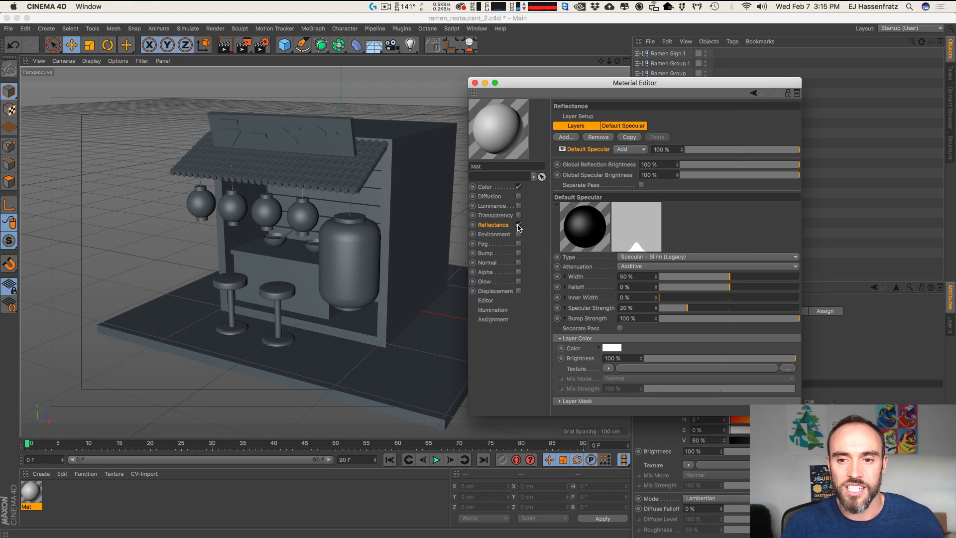
{"action": "left_click", "coordinate": [501, 187]}
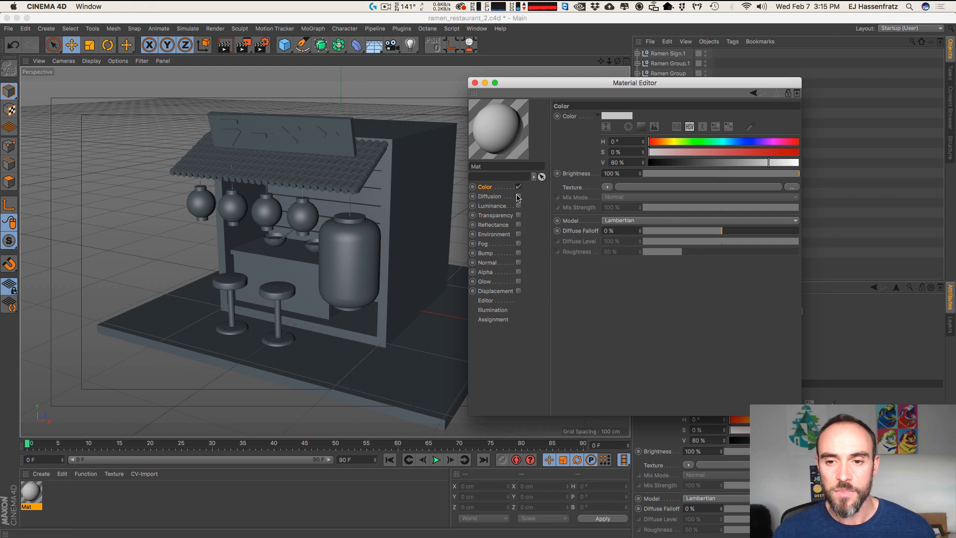
Step: Enable the material's Luminance channel and set its brightness to 70%
{"action": "left_click", "coordinate": [498, 206]}
{"action": "left_click", "coordinate": [494, 186]}
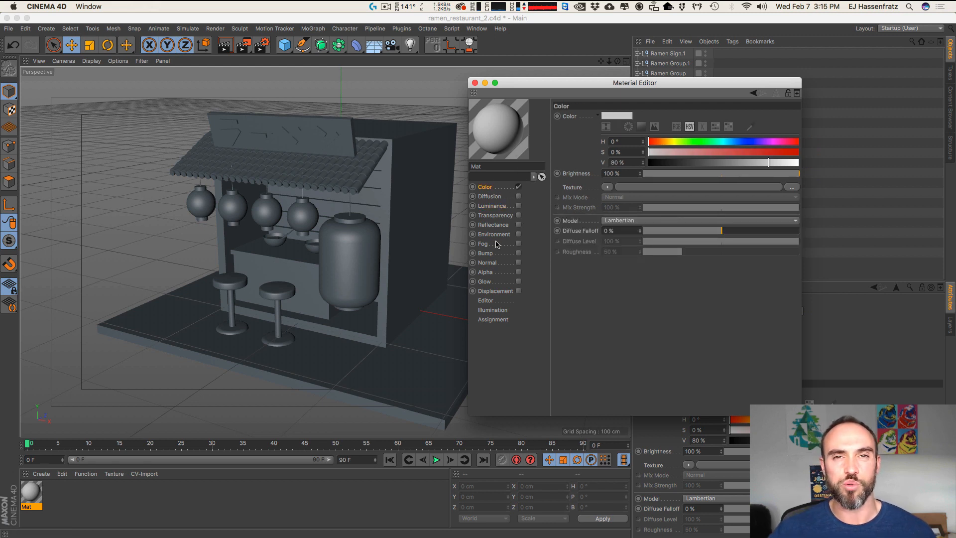
{"action": "left_click", "coordinate": [498, 206]}
{"action": "left_click", "coordinate": [519, 206]}
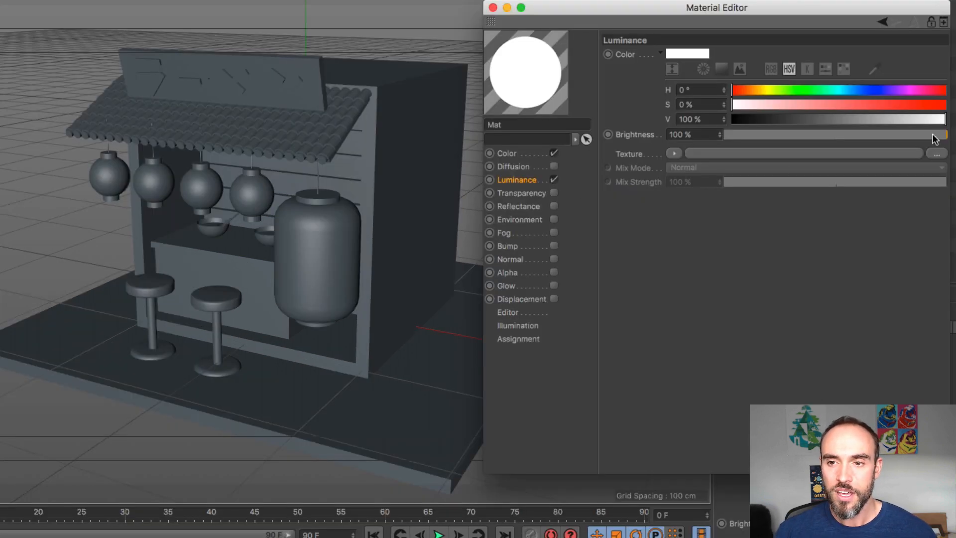
{"action": "left_click_drag", "start_coordinate": [944, 134], "coordinate": [897, 142]}
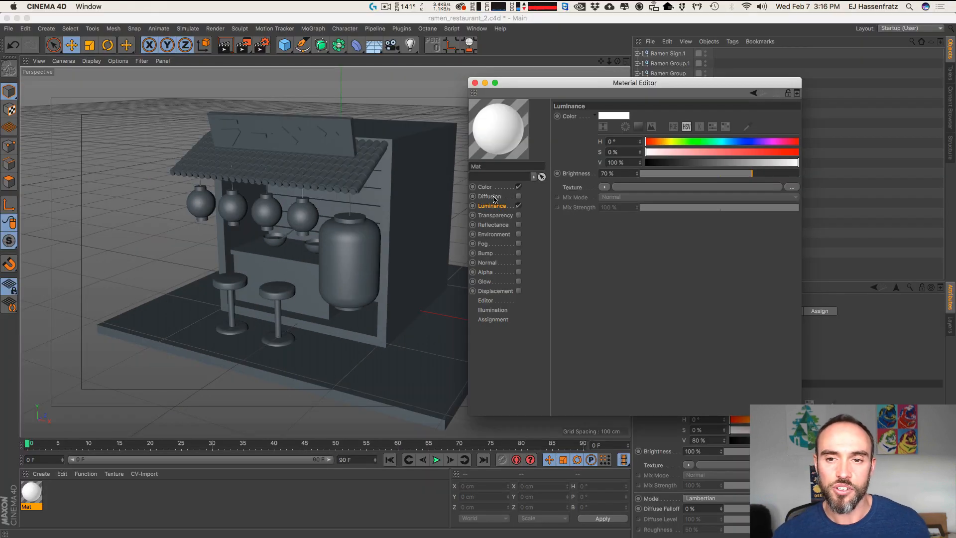
Step: Rename the material White
{"action": "double_click", "coordinate": [472, 167]}
{"action": "type", "text": "Wh"}
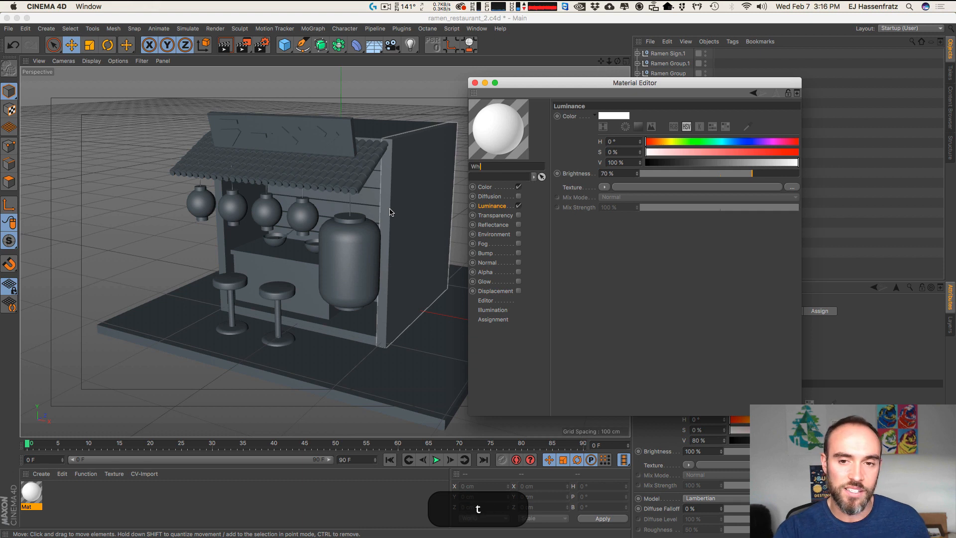
{"action": "type", "text": "ite"}
{"action": "key", "text": "Return"}
Step: Duplicate the White material and name the copy Red
{"action": "left_click_drag", "start_coordinate": [36, 493], "coordinate": [65, 504], "text": "super"}
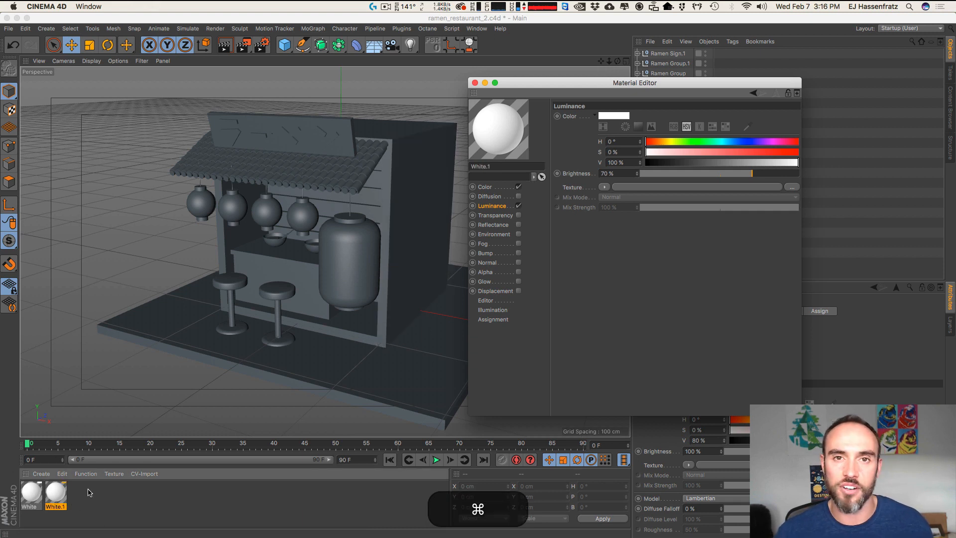
{"action": "left_click_drag", "start_coordinate": [493, 167], "coordinate": [442, 163]}
{"action": "type", "text": "Red"}
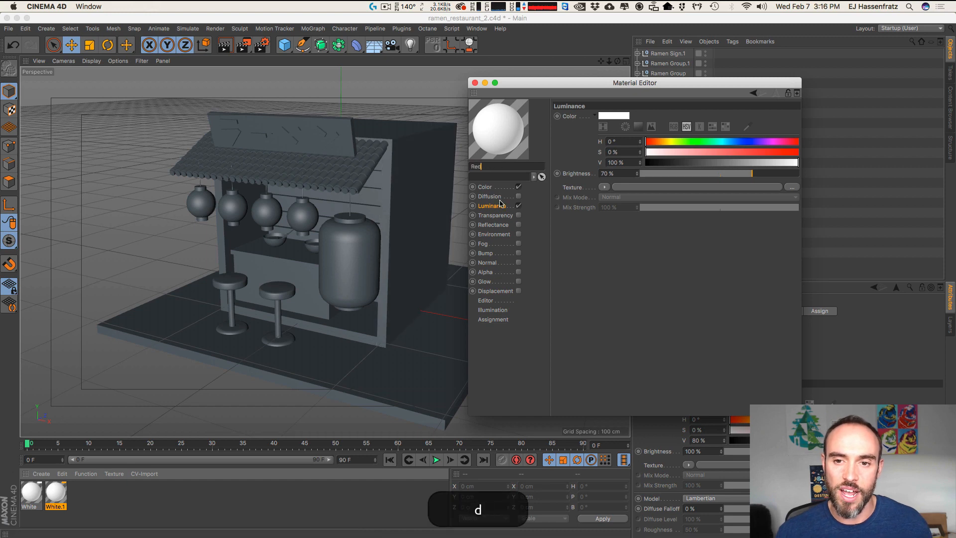
Step: Set the Red material's Color channel to a bright red, about H 0°, S 80.3%, V 99.2%, using the spectrum picker
{"action": "left_click", "coordinate": [493, 188]}
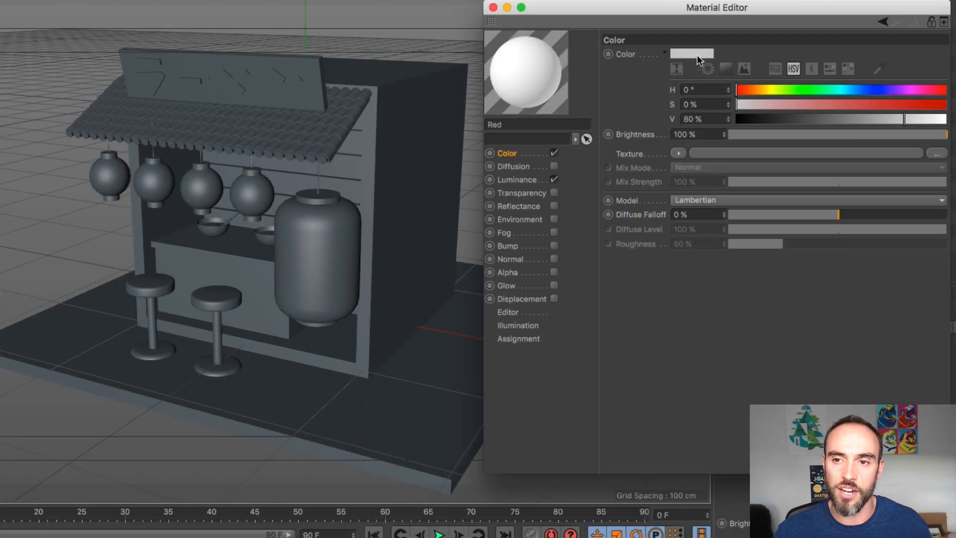
{"action": "left_click", "coordinate": [697, 55]}
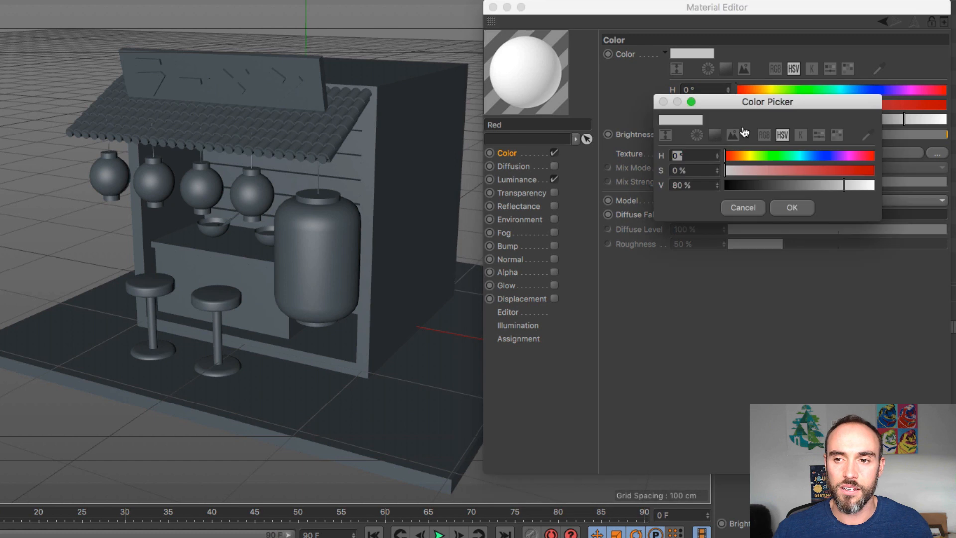
{"action": "left_click", "coordinate": [714, 138]}
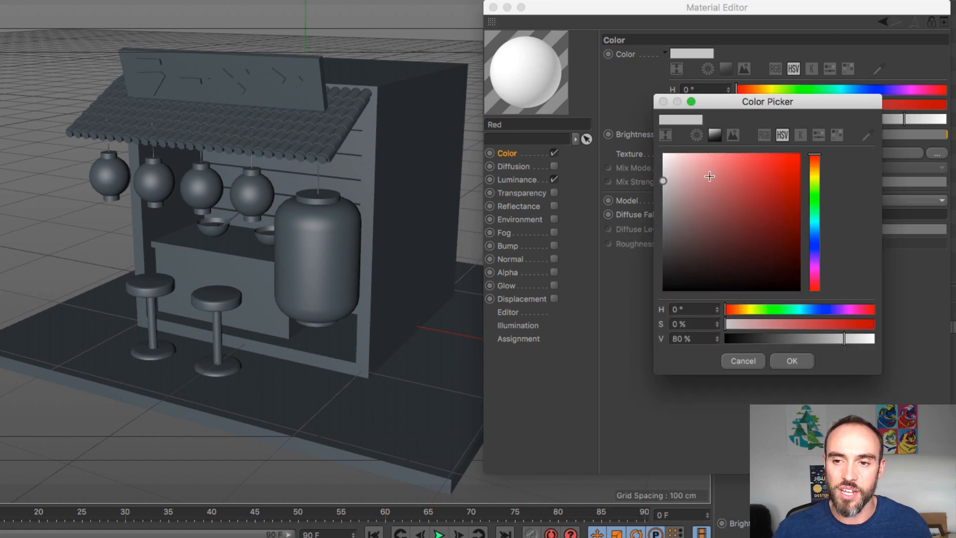
{"action": "left_click", "coordinate": [788, 185]}
{"action": "mouse_move", "coordinate": [788, 185]}
{"action": "left_mouse_down"}
{"action": "mouse_move", "coordinate": [786, 166]}
{"action": "mouse_move", "coordinate": [751, 188]}
{"action": "mouse_move", "coordinate": [796, 160]}
{"action": "mouse_move", "coordinate": [773, 155]}
{"action": "left_mouse_up"}
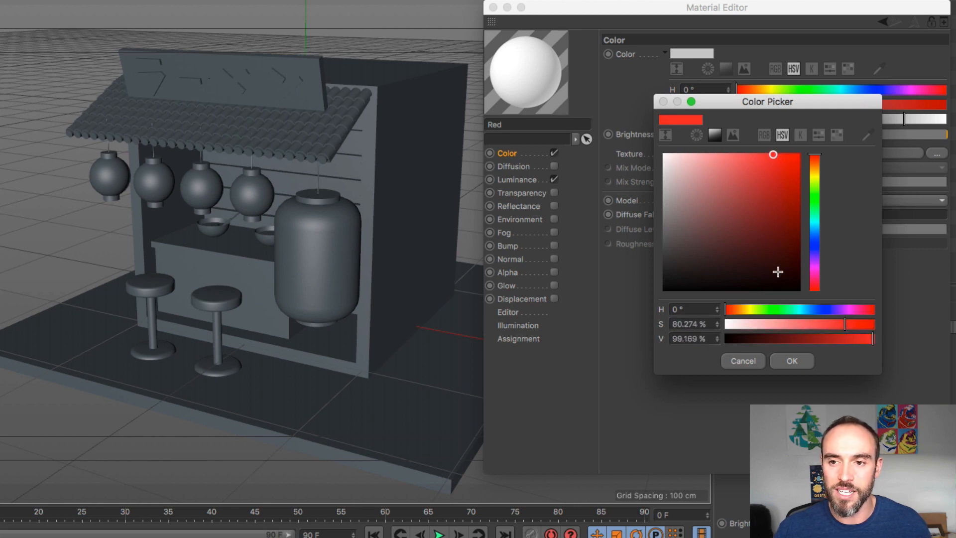
{"action": "left_click", "coordinate": [792, 362]}
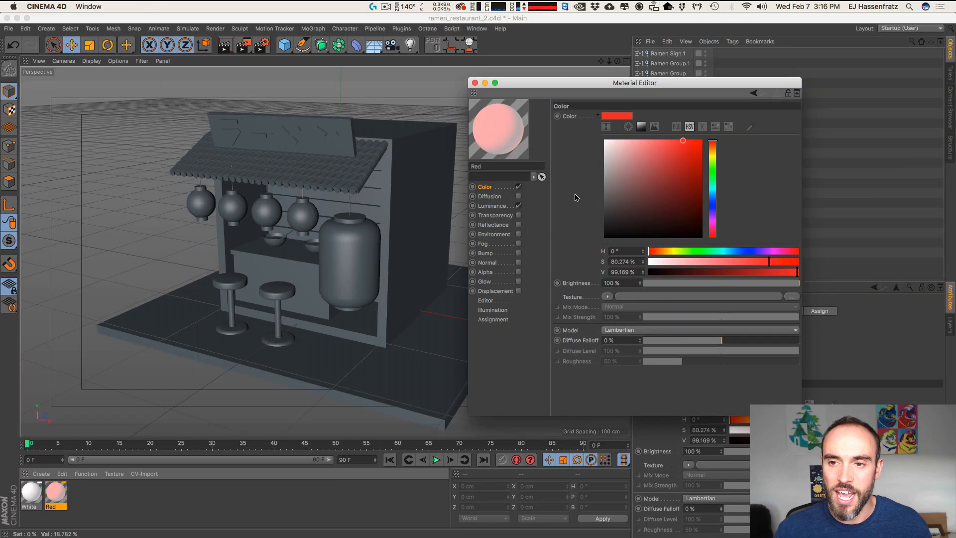
Step: Copy the Red material's color from its Color channel into its Luminance channel
{"action": "left_click", "coordinate": [566, 118]}
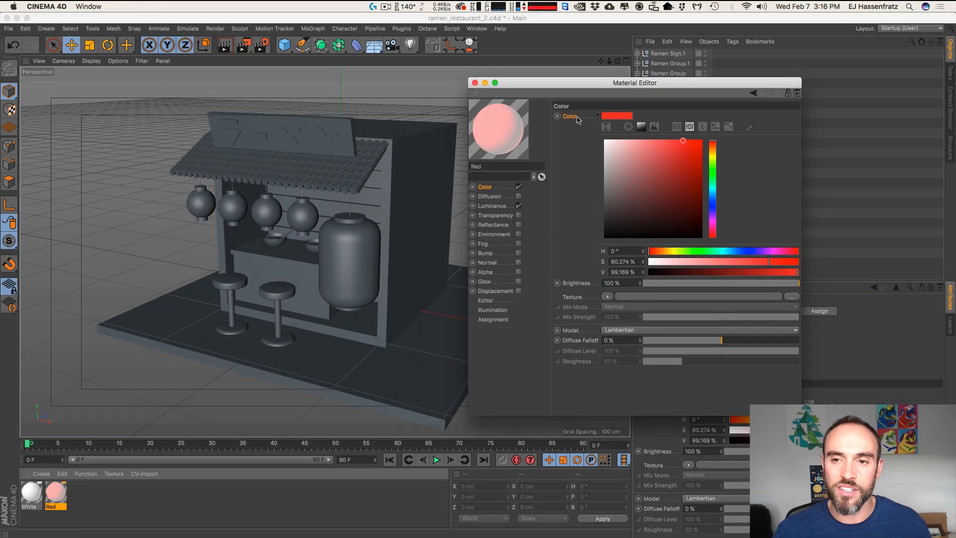
{"action": "left_click", "coordinate": [506, 206]}
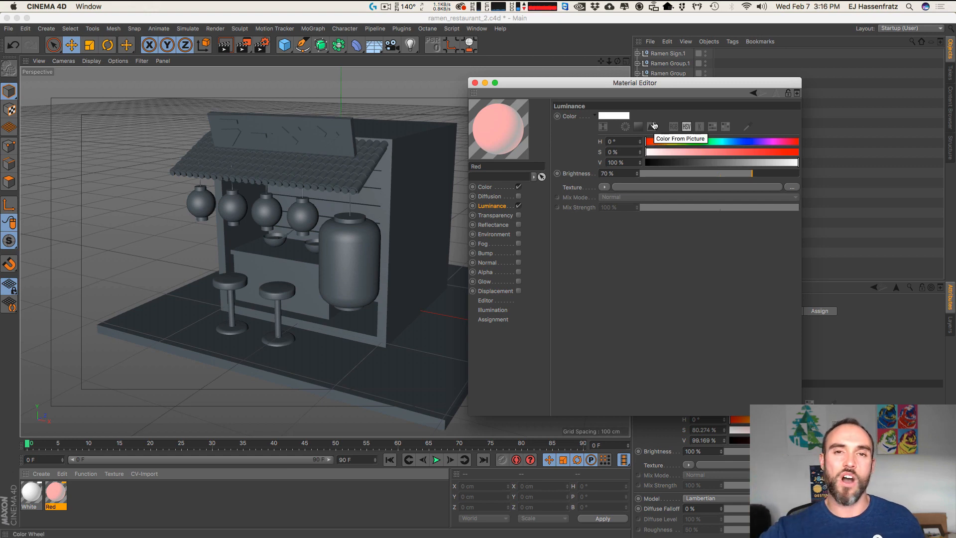
{"action": "left_click", "coordinate": [495, 187]}
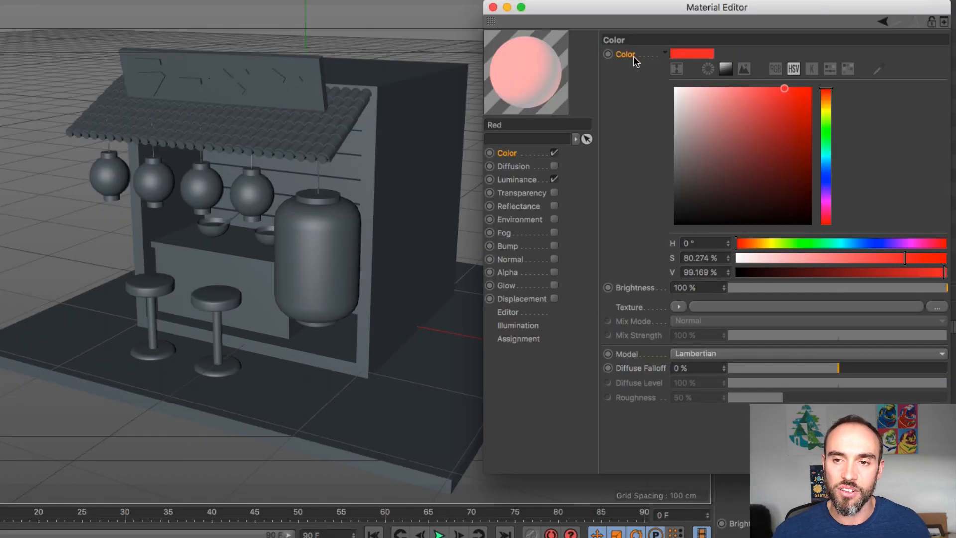
{"action": "right_click", "coordinate": [626, 58]}
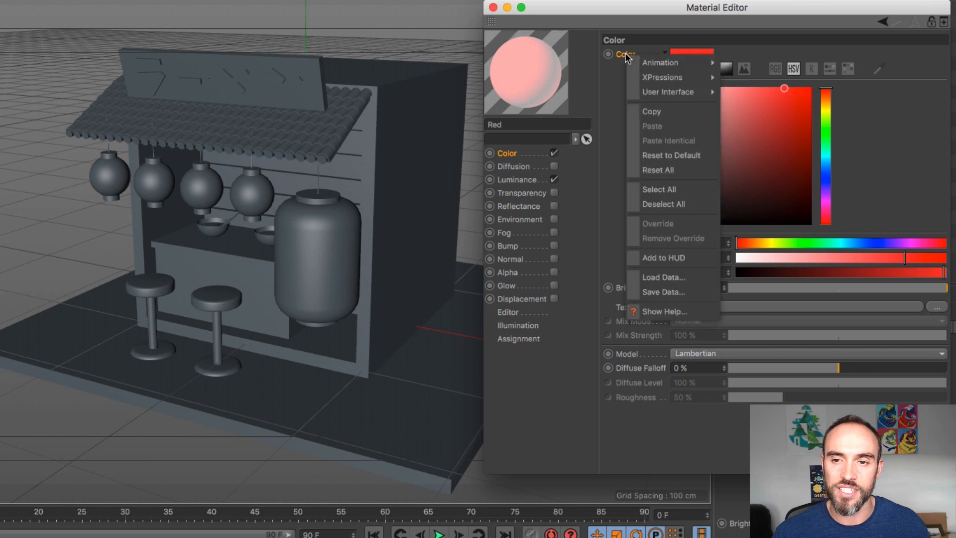
{"action": "left_click", "coordinate": [665, 112]}
{"action": "left_click", "coordinate": [516, 180]}
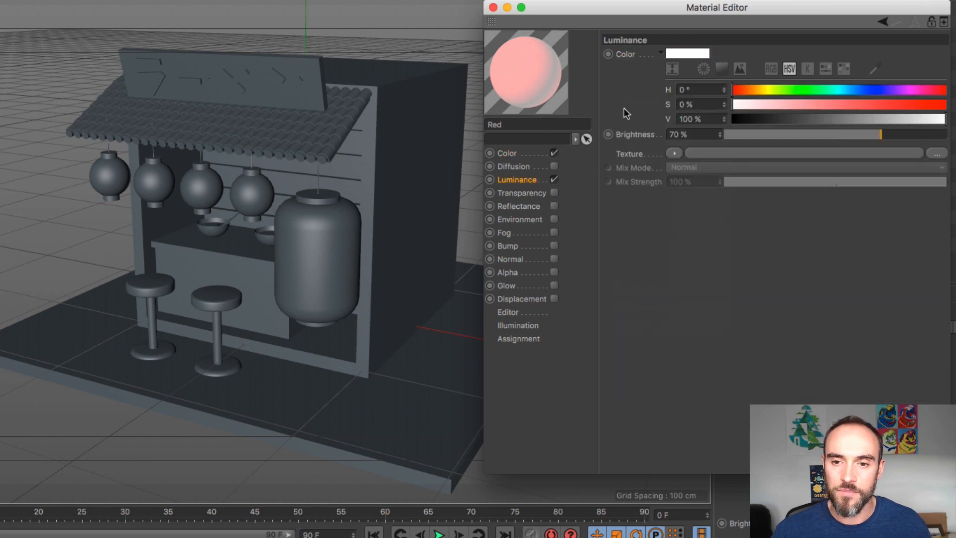
{"action": "right_click", "coordinate": [627, 58]}
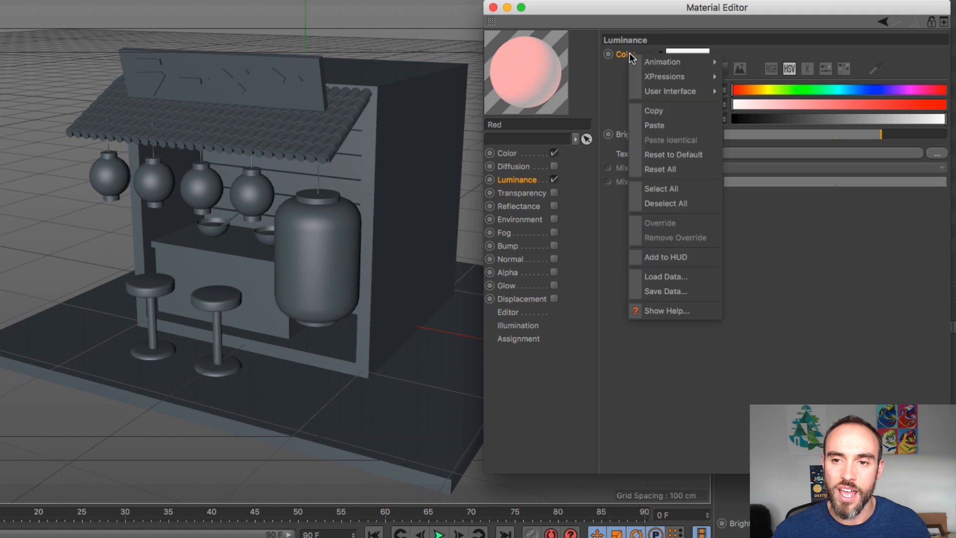
{"action": "left_click", "coordinate": [654, 125]}
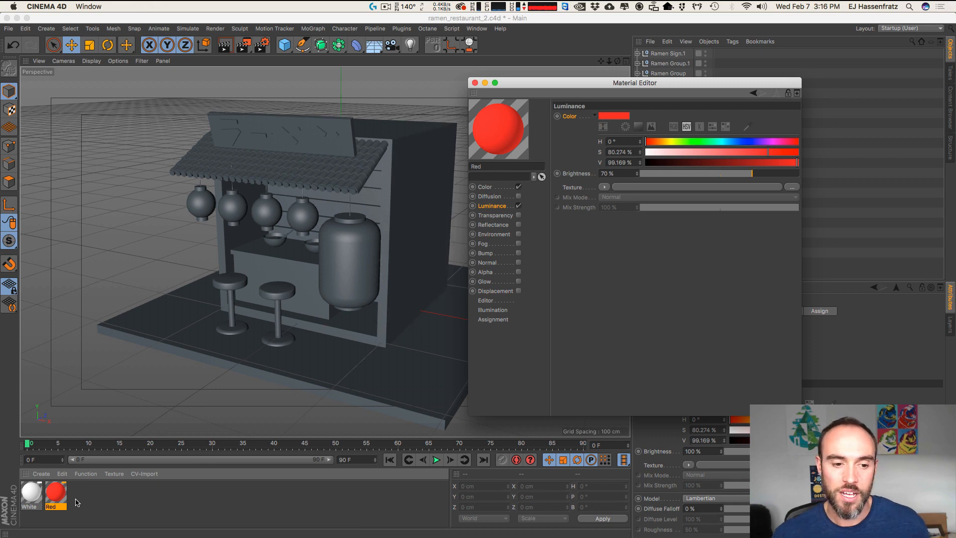
Step: Duplicate the Red material and name the copy Grey
{"action": "left_click_drag", "start_coordinate": [62, 498], "coordinate": [84, 497], "text": "super"}
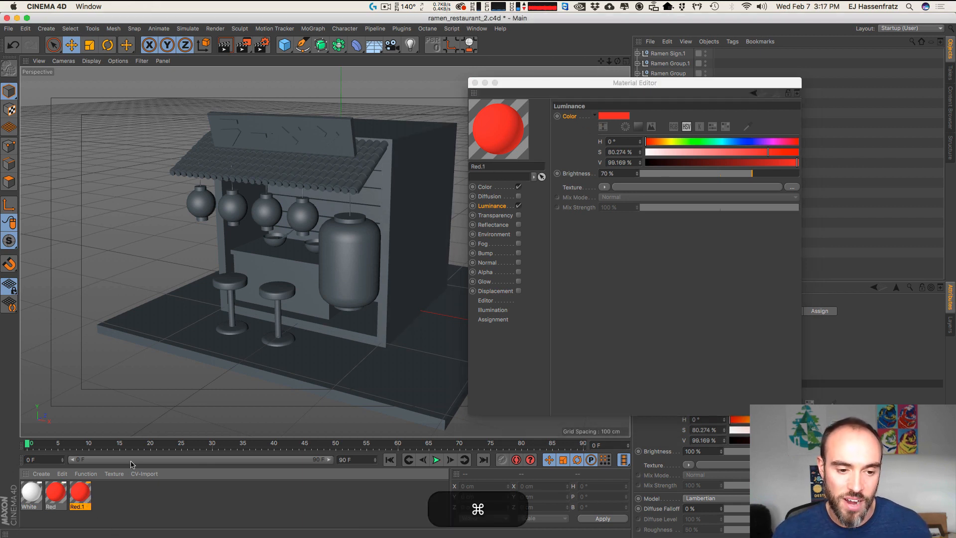
{"action": "double_click", "coordinate": [490, 167]}
{"action": "type", "text": "Grey"}
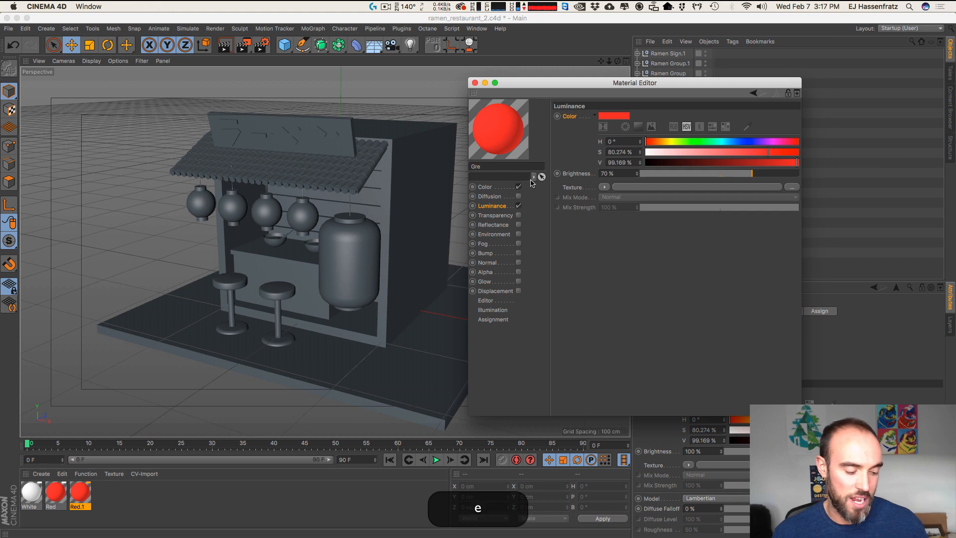
Step: Set the Grey material's color to about H 222°, S 10.9%, V 37.8% and copy it into its Luminance channel
{"action": "left_click", "coordinate": [485, 187]}
{"action": "left_click_drag", "start_coordinate": [625, 198], "coordinate": [615, 201]}
{"action": "left_click", "coordinate": [713, 200]}
{"action": "right_click", "coordinate": [568, 117]}
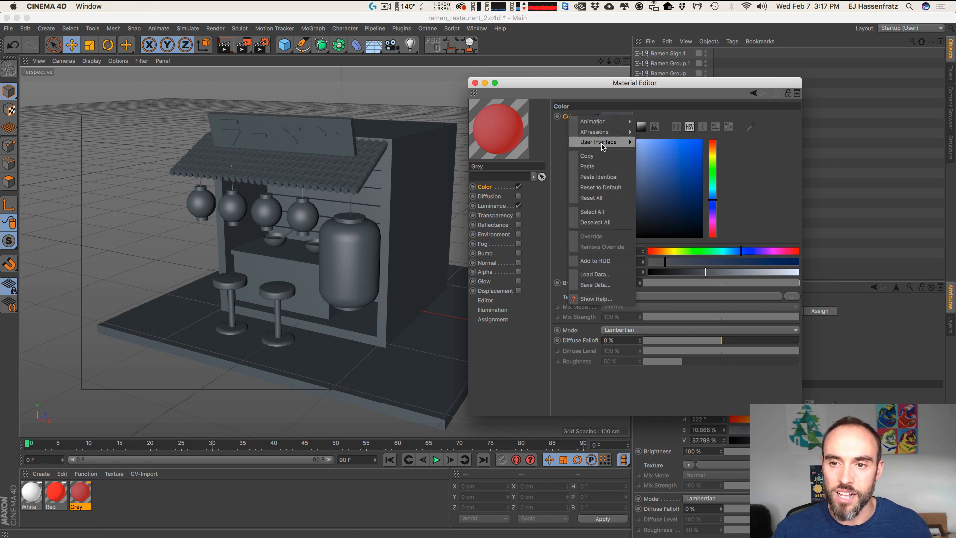
{"action": "left_click", "coordinate": [606, 156]}
{"action": "left_click", "coordinate": [513, 208]}
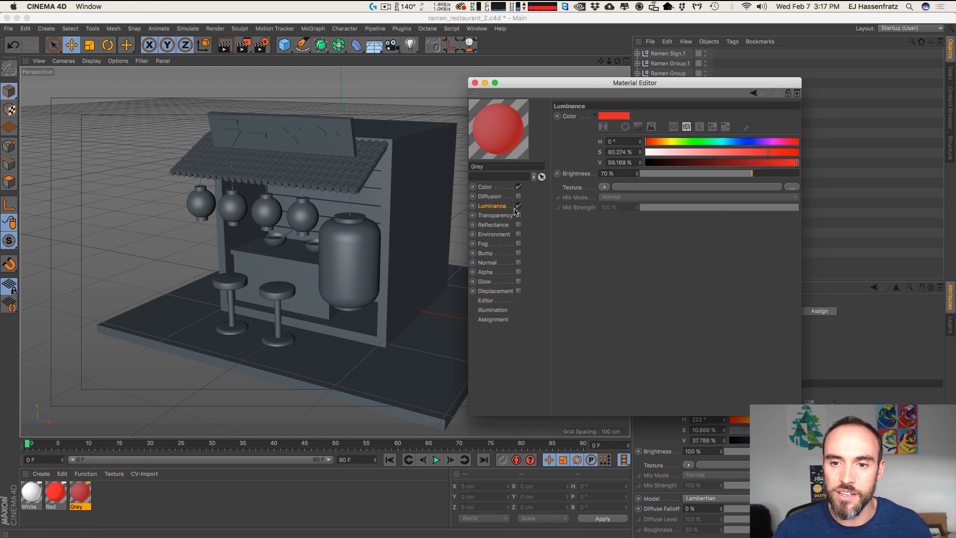
{"action": "left_click", "coordinate": [569, 116]}
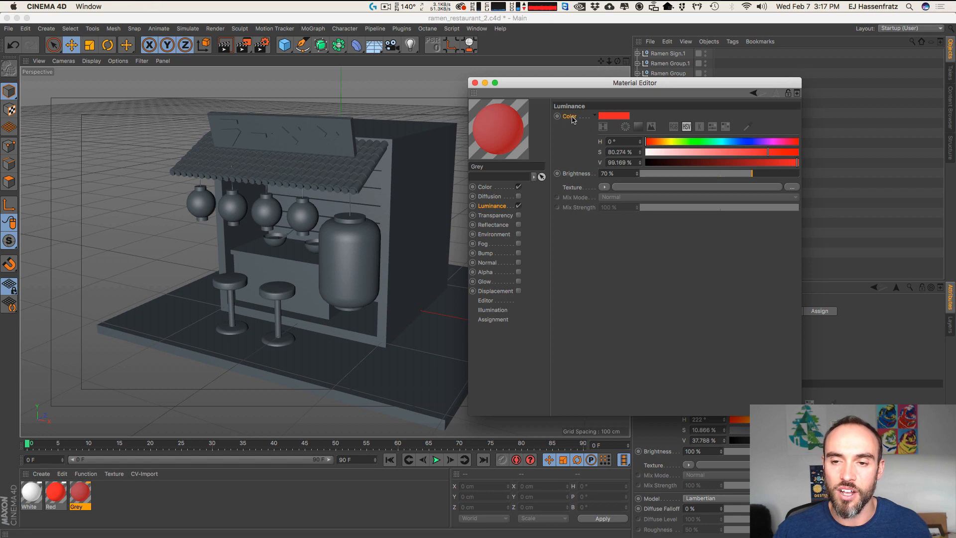
{"action": "right_click", "coordinate": [572, 119]}
{"action": "left_click", "coordinate": [606, 170]}
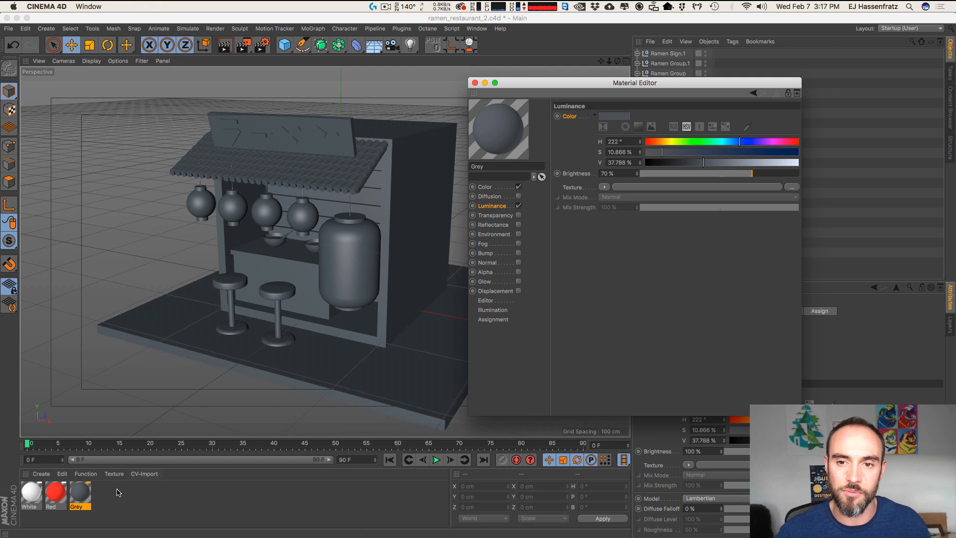
Step: Duplicate the Grey material as Black and open the copy's Color channel settings
{"action": "left_click_drag", "start_coordinate": [80, 493], "coordinate": [105, 498], "text": "super"}
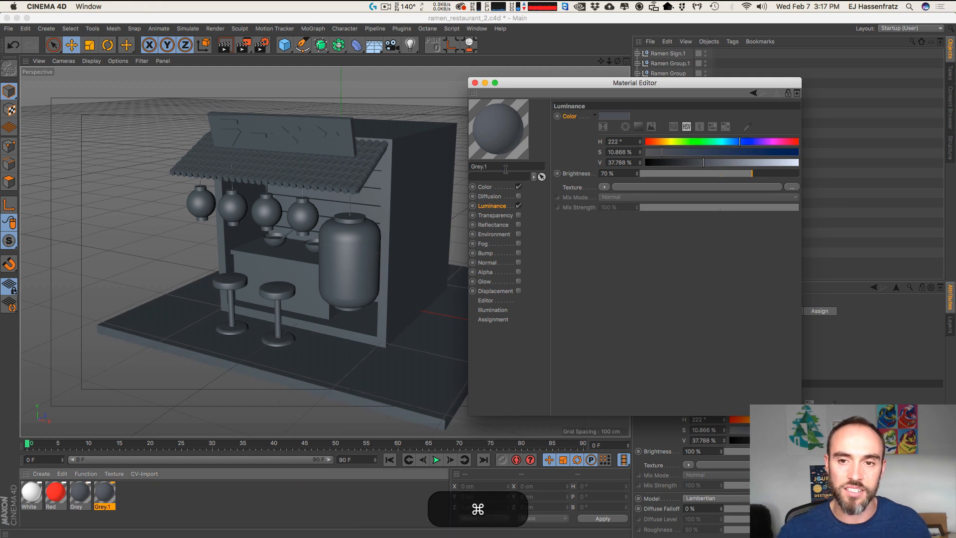
{"action": "left_click_drag", "start_coordinate": [505, 169], "coordinate": [408, 172]}
{"action": "type", "text": "N"}
{"action": "key", "text": "BackSpace"}
{"action": "type", "text": "Black"}
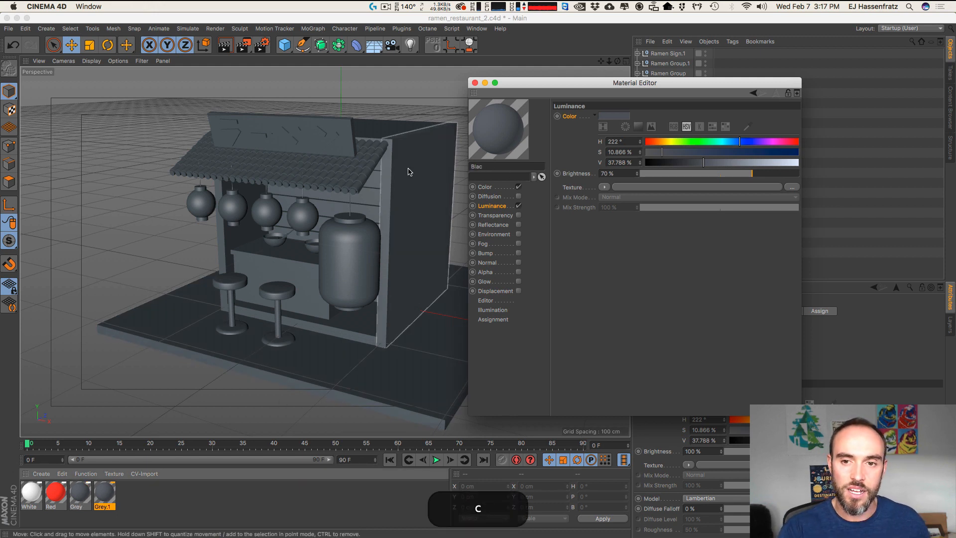
{"action": "key", "text": "Return"}
{"action": "left_click", "coordinate": [485, 187]}
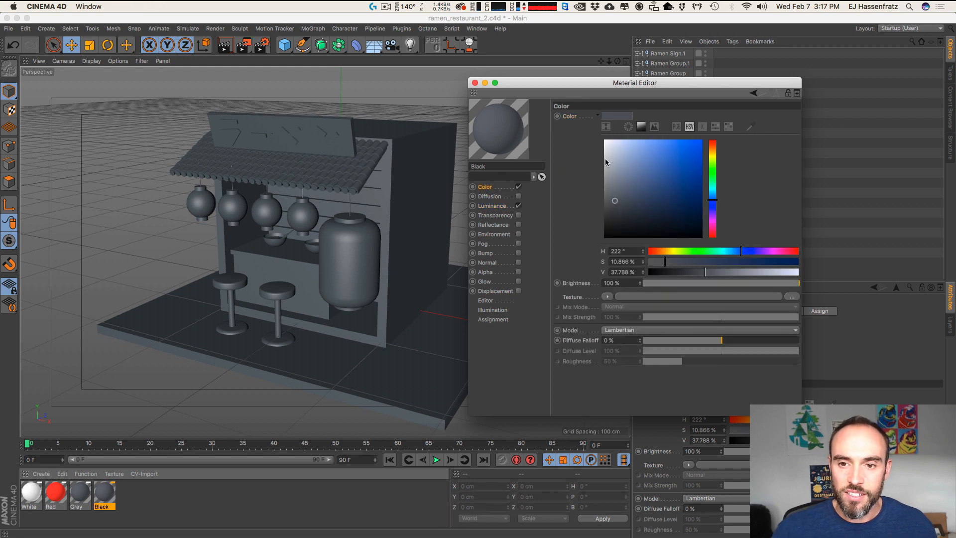
Step: Darken the Black material's color to about H 222°, S 16.4%, V 16.3%
{"action": "left_click", "coordinate": [616, 224]}
{"action": "left_click", "coordinate": [615, 225]}
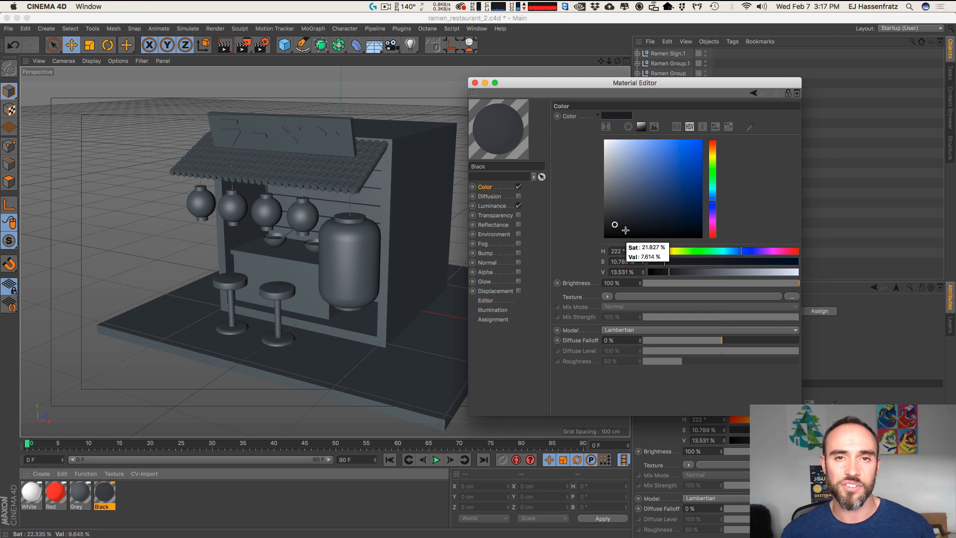
{"action": "left_click_drag", "start_coordinate": [618, 226], "coordinate": [629, 224]}
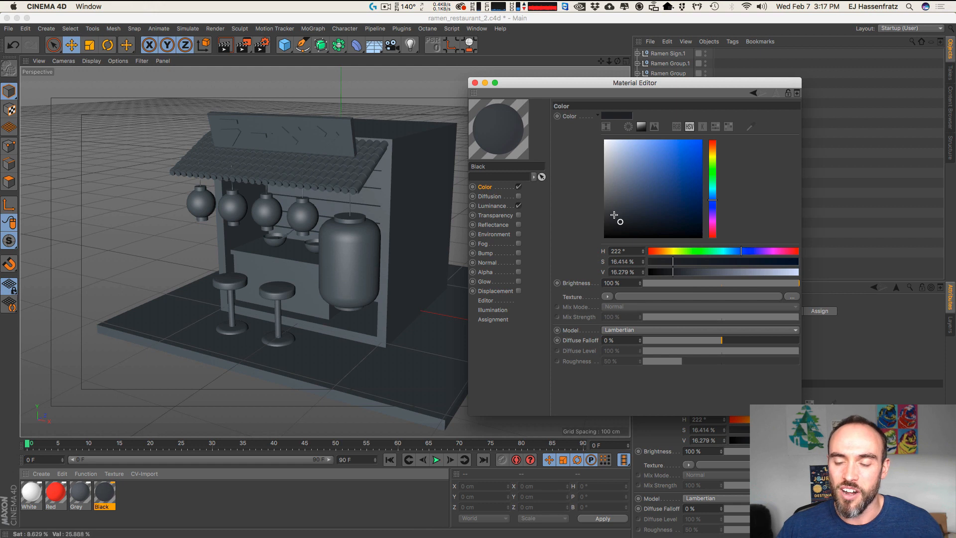
Step: Copy the Black material's color from its Color channel into its Luminance channel and close the Material Editor
{"action": "right_click", "coordinate": [571, 116]}
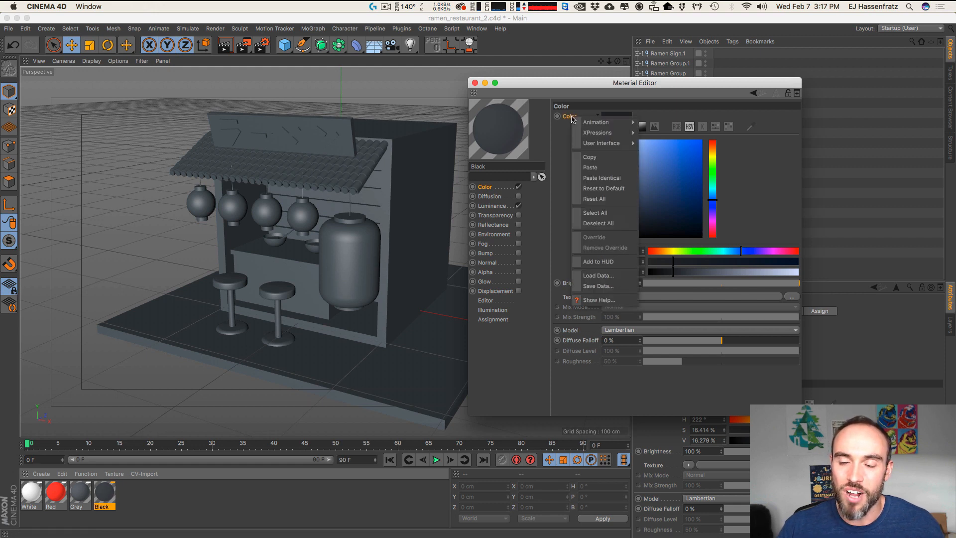
{"action": "left_click", "coordinate": [598, 159]}
{"action": "left_click", "coordinate": [503, 206]}
{"action": "right_click", "coordinate": [571, 117]}
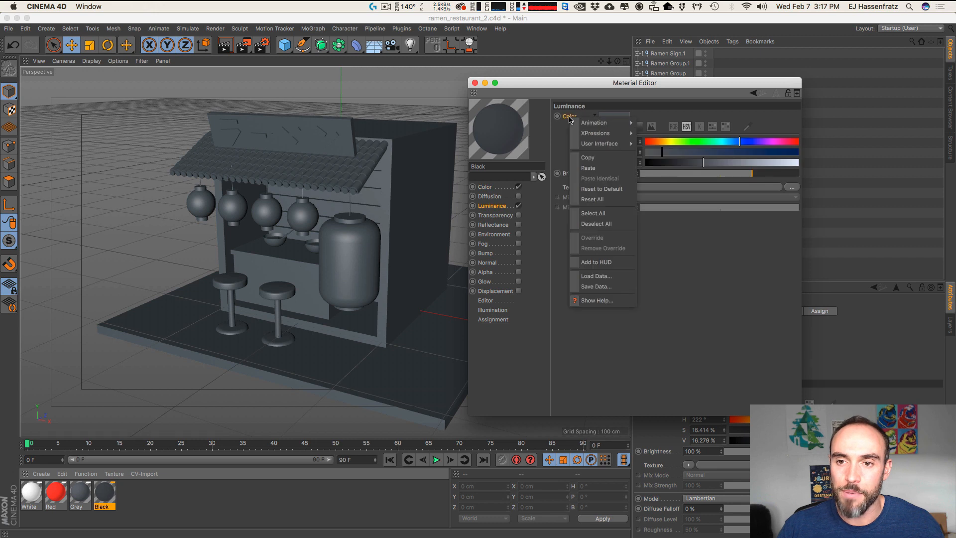
{"action": "left_click", "coordinate": [597, 169]}
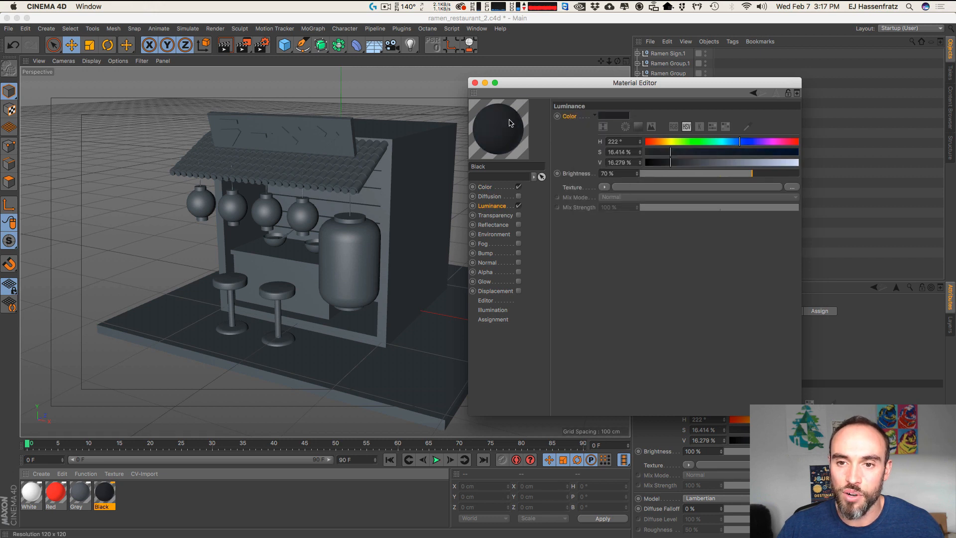
{"action": "left_click", "coordinate": [475, 82]}
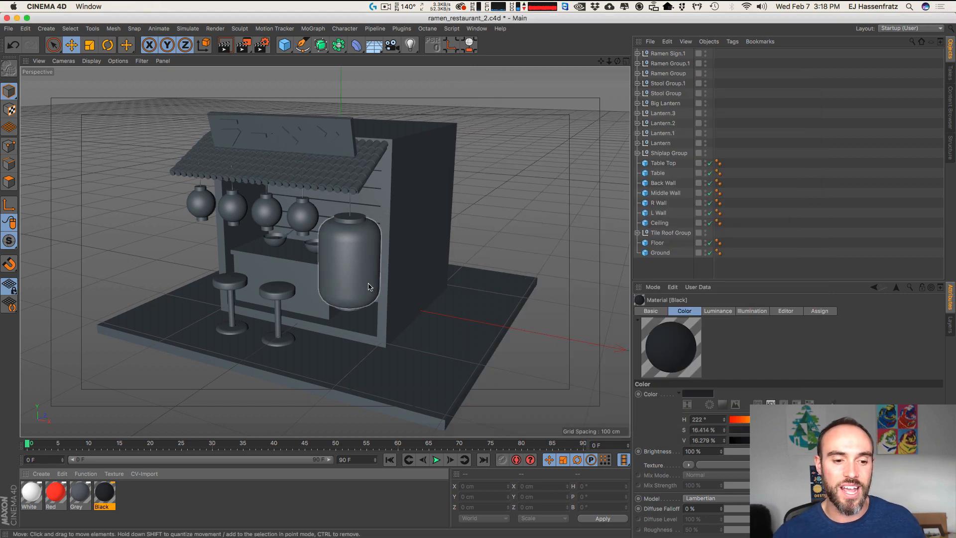
Step: Apply the Black material to the big lantern's Middle Bit cylinder and expand the Big Lantern group
{"action": "left_click_drag", "start_coordinate": [368, 287], "coordinate": [334, 222], "text": "alt"}
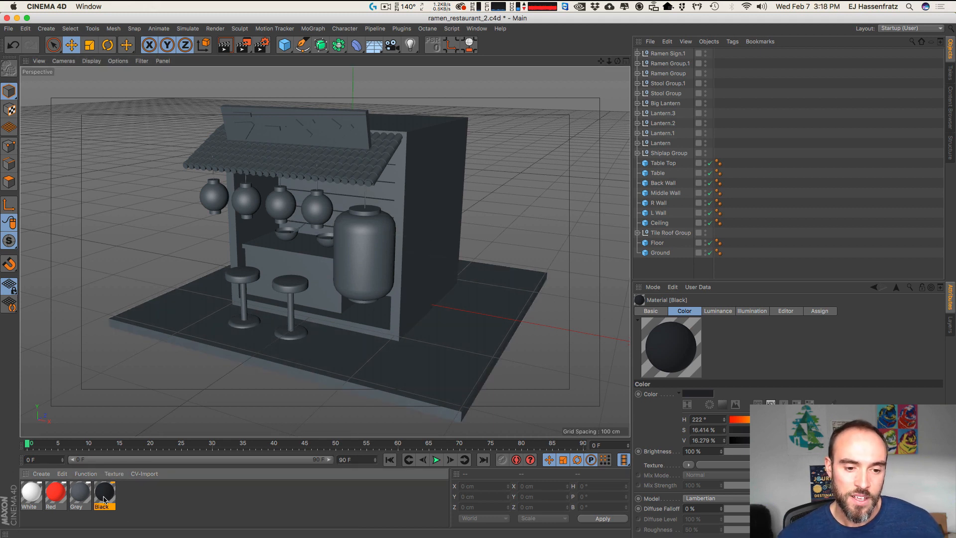
{"action": "left_click_drag", "start_coordinate": [106, 495], "coordinate": [416, 231]}
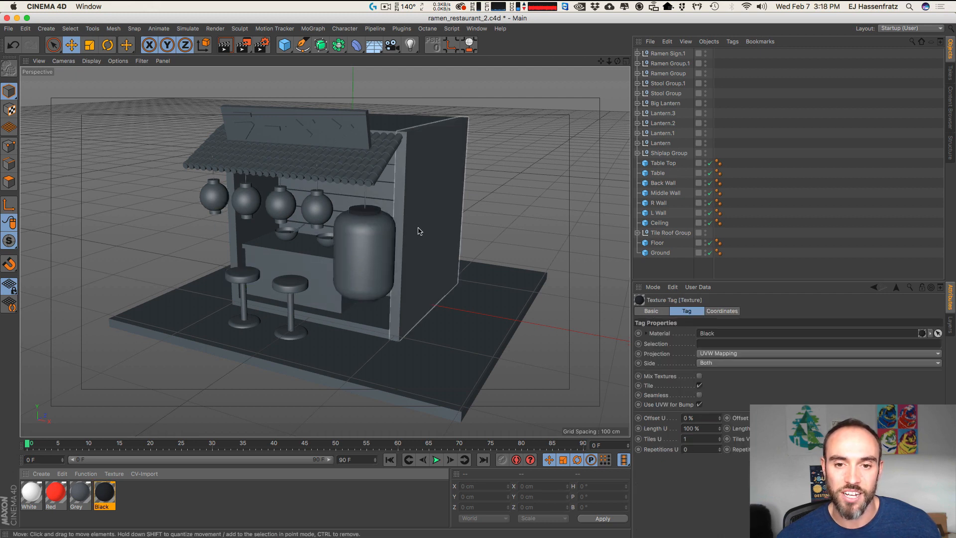
{"action": "left_click", "coordinate": [369, 217]}
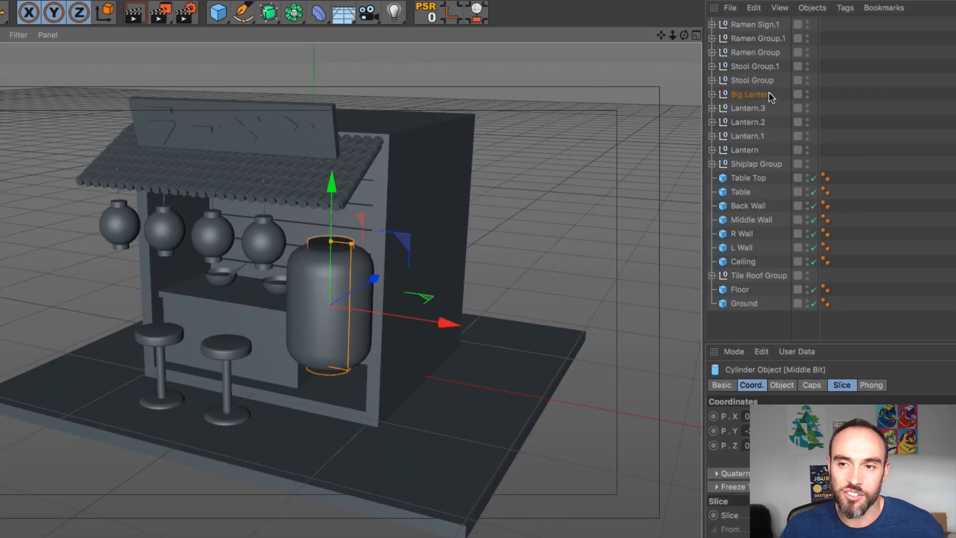
{"action": "left_click", "coordinate": [712, 95]}
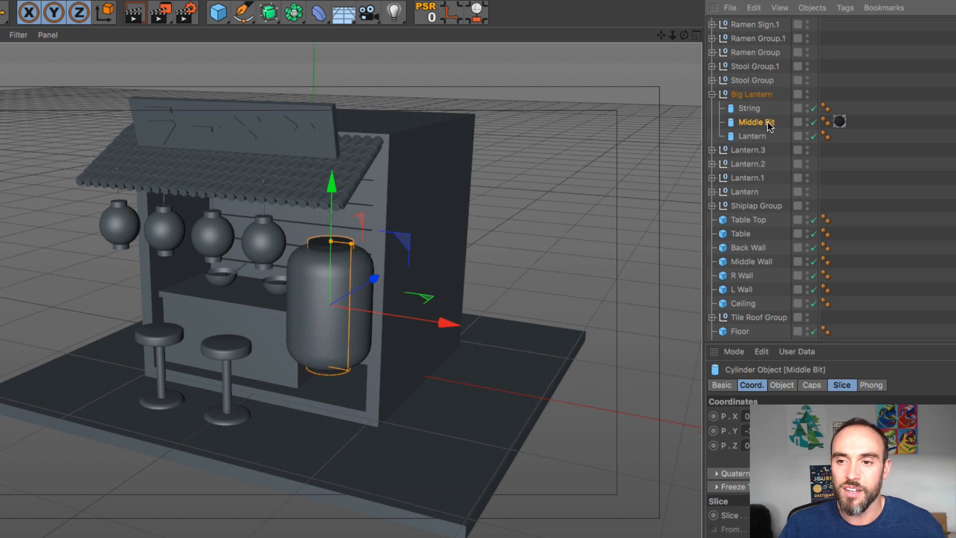
{"action": "left_click_drag", "start_coordinate": [841, 123], "coordinate": [840, 122]}
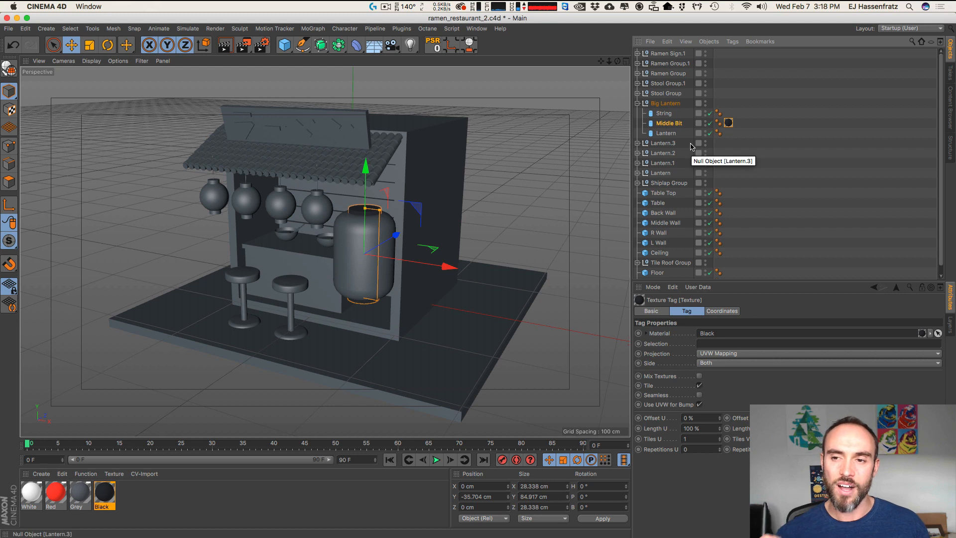
Step: Apply the Grey material to the big lantern's Lantern cylinder and replace it with Red
{"action": "left_click_drag", "start_coordinate": [87, 497], "coordinate": [673, 135]}
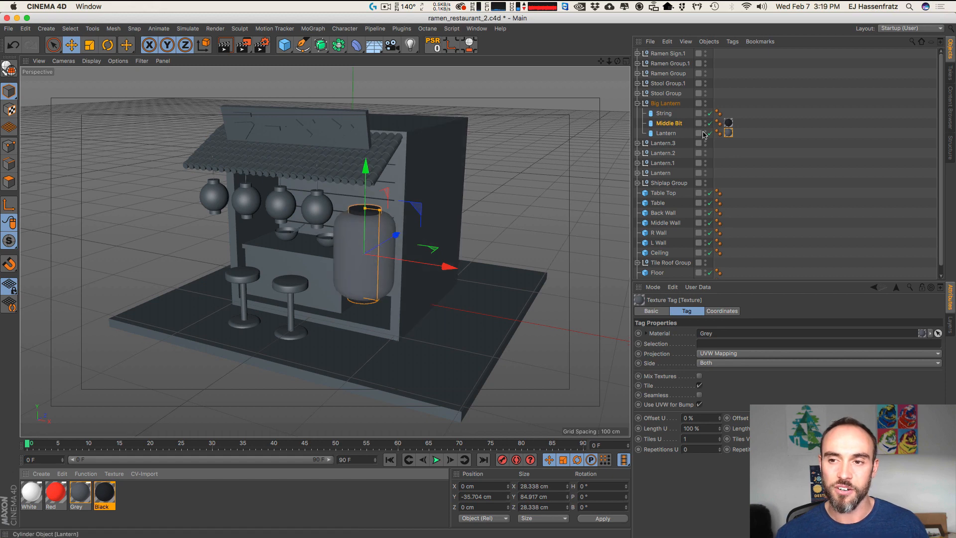
{"action": "left_click", "coordinate": [680, 134]}
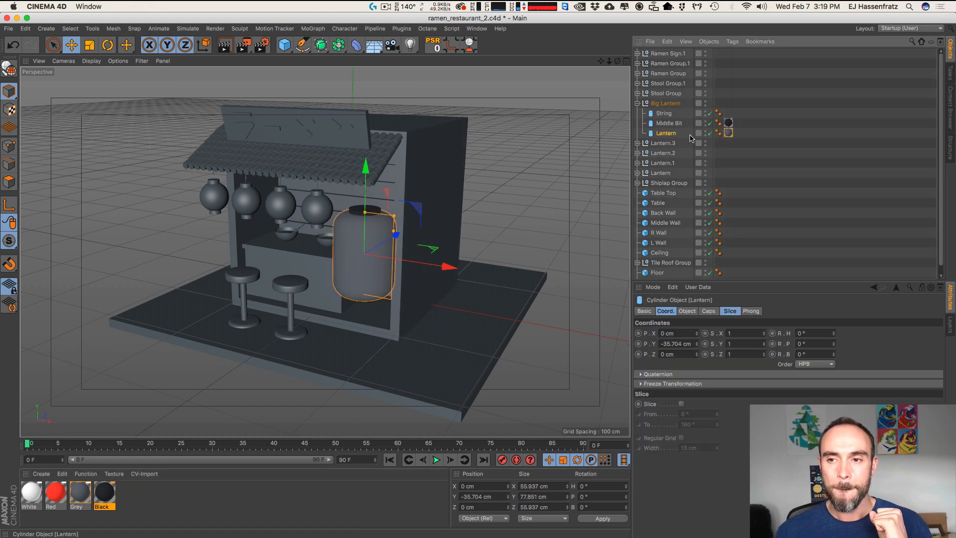
{"action": "left_click", "coordinate": [729, 133]}
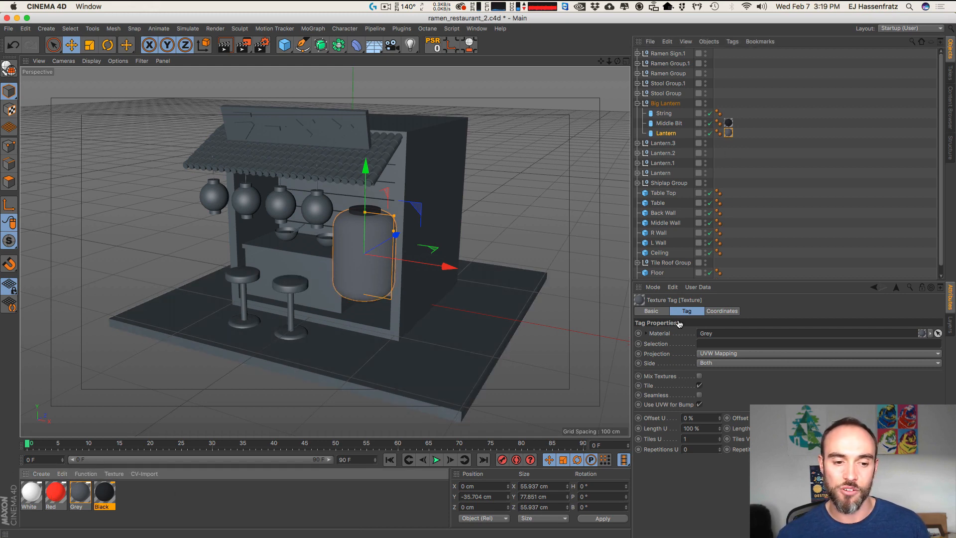
{"action": "left_click_drag", "start_coordinate": [729, 133], "coordinate": [734, 132], "text": "ctrl"}
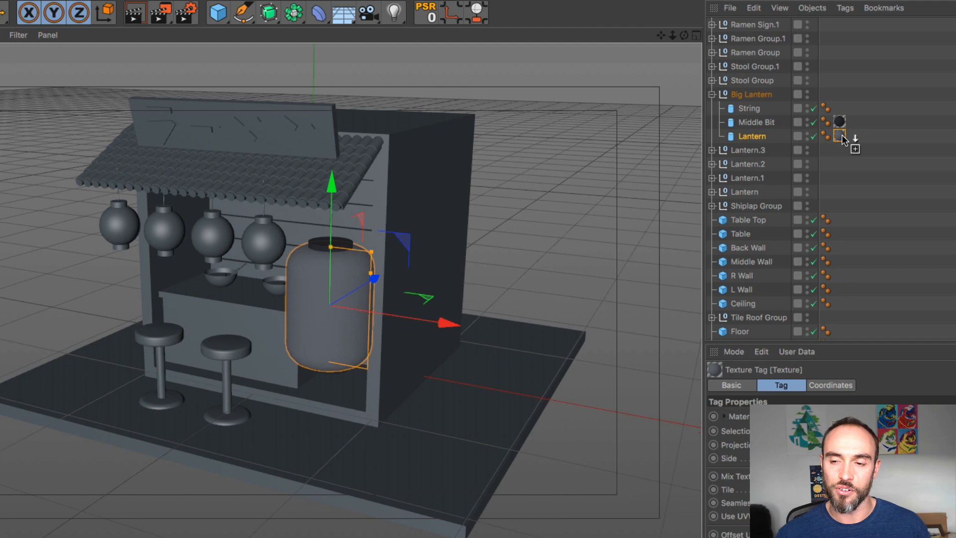
{"action": "left_click_drag", "start_coordinate": [841, 134], "coordinate": [840, 135], "text": "ctrl"}
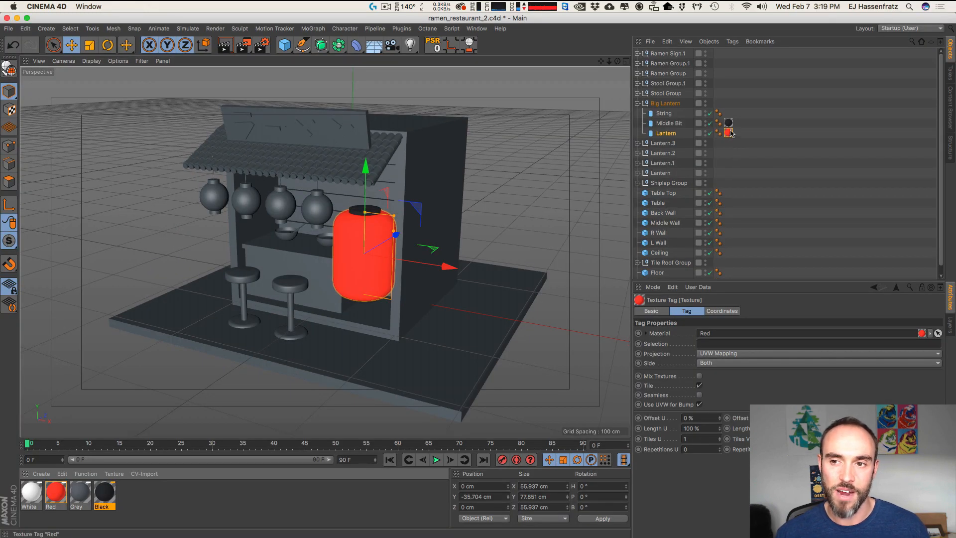
Step: Copy the Middle Bit's Black texture tag onto the big lantern's String and collapse the Big Lantern group
{"action": "left_click", "coordinate": [728, 122]}
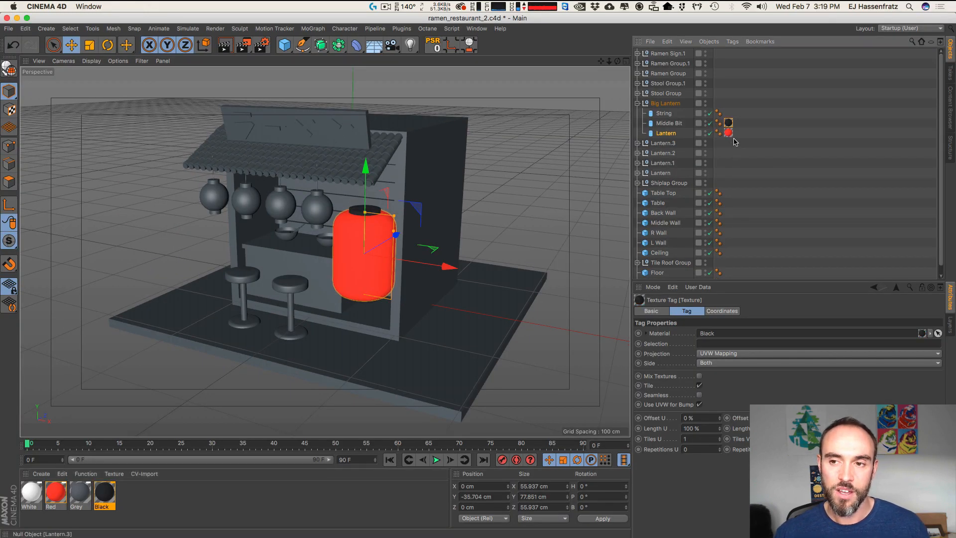
{"action": "mouse_move", "coordinate": [729, 123]}
{"action": "left_mouse_down", "text": "super"}
{"action": "mouse_move", "coordinate": [749, 120]}
{"action": "mouse_move", "coordinate": [731, 131]}
{"action": "mouse_move", "coordinate": [729, 113]}
{"action": "left_mouse_up", "text": "super"}
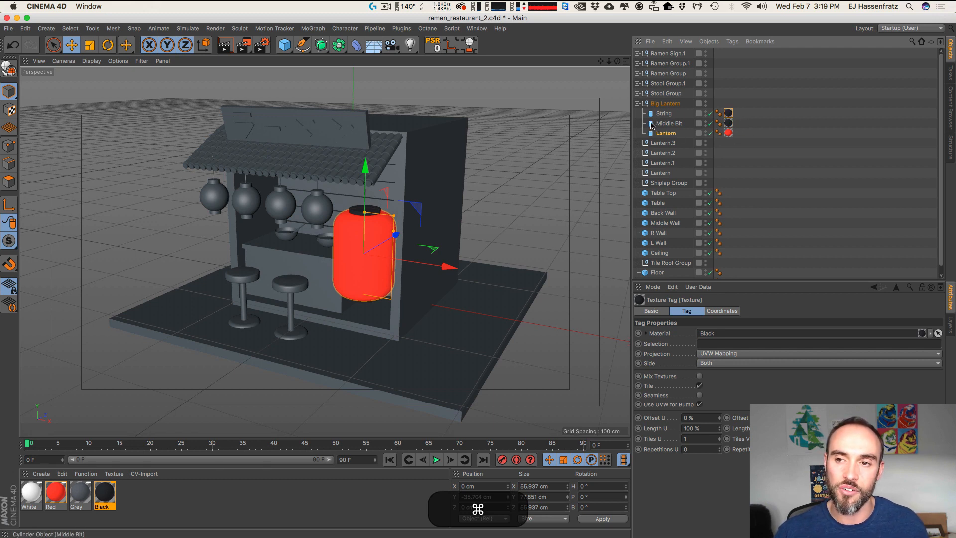
{"action": "left_click", "coordinate": [637, 103]}
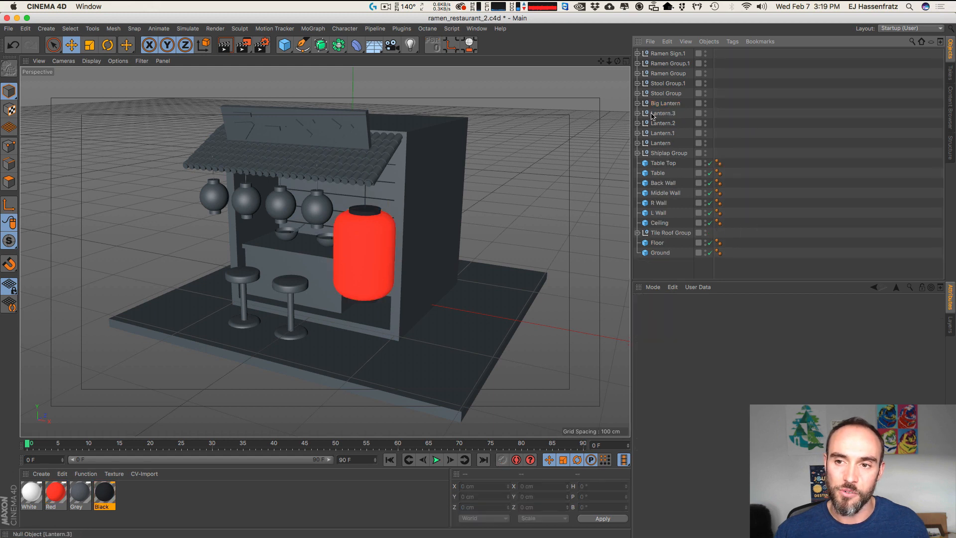
Step: Apply the Grey material to the R Wall, L Wall, Back Wall, Ceiling and Floor together
{"action": "left_click", "coordinate": [437, 166]}
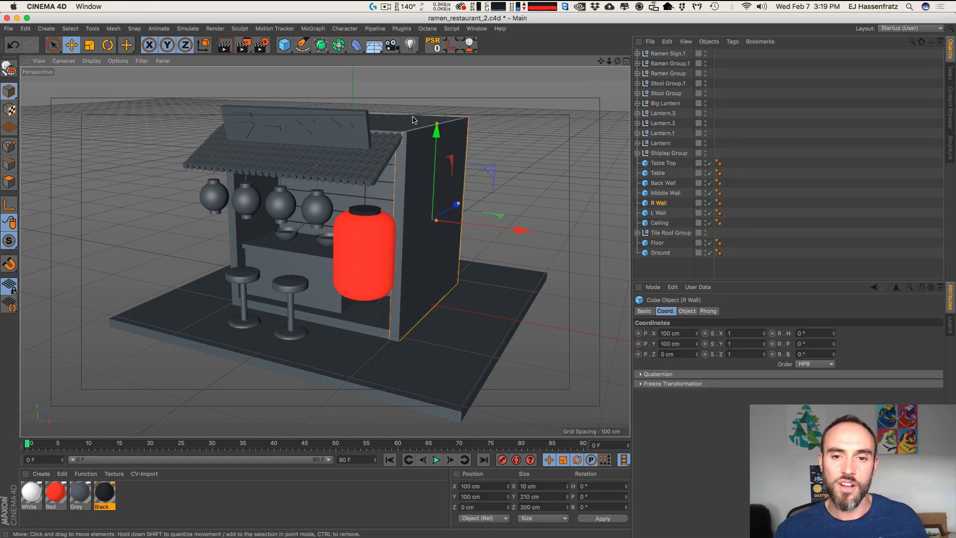
{"action": "left_click", "coordinate": [400, 141], "text": "shift"}
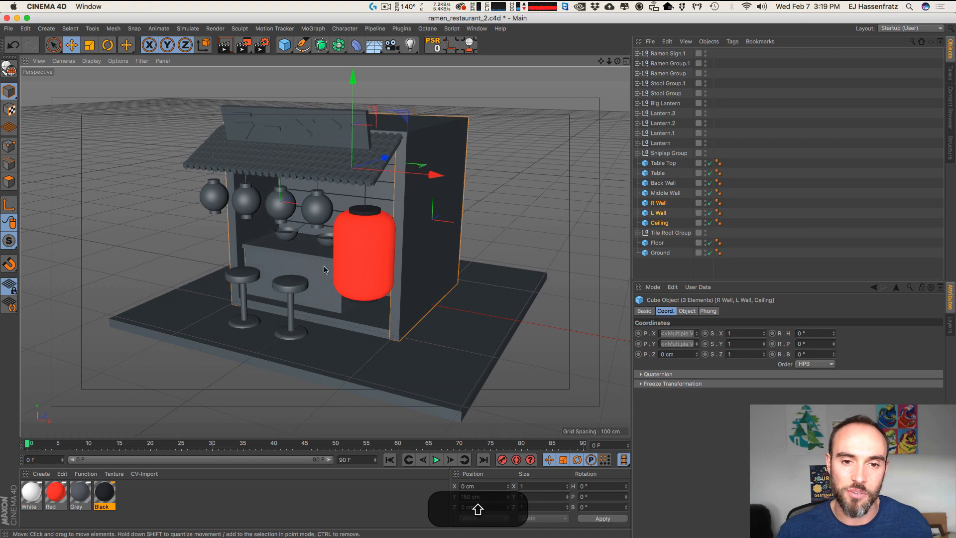
{"action": "left_click", "coordinate": [367, 329], "text": "shift"}
{"action": "left_click", "coordinate": [367, 329], "text": "shift"}
{"action": "key", "text": "3"}
{"action": "left_click_drag", "start_coordinate": [436, 175], "coordinate": [470, 175]}
{"action": "left_click", "coordinate": [568, 255], "text": "shift"}
{"action": "key", "text": "3"}
{"action": "key", "text": "3"}
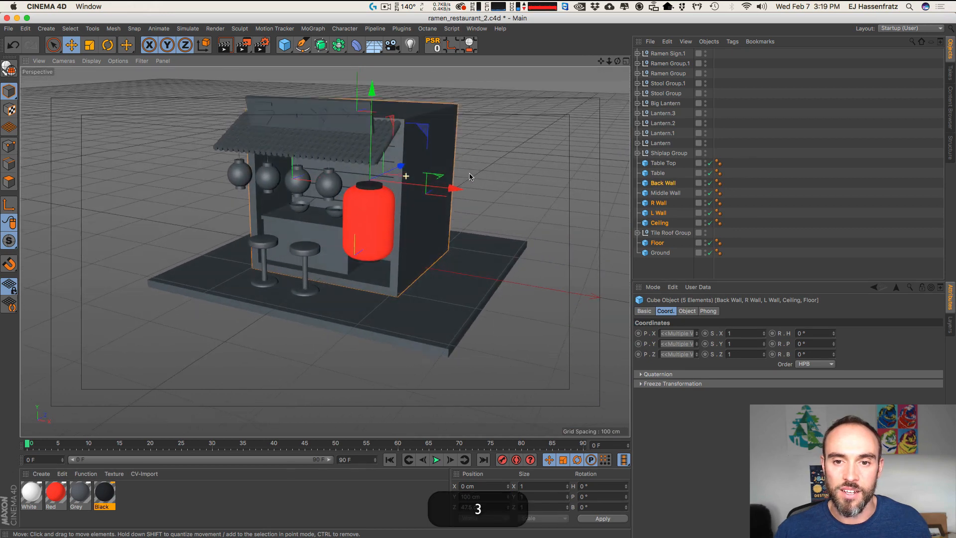
{"action": "key", "text": "1"}
{"action": "left_click_drag", "start_coordinate": [405, 196], "coordinate": [401, 218]}
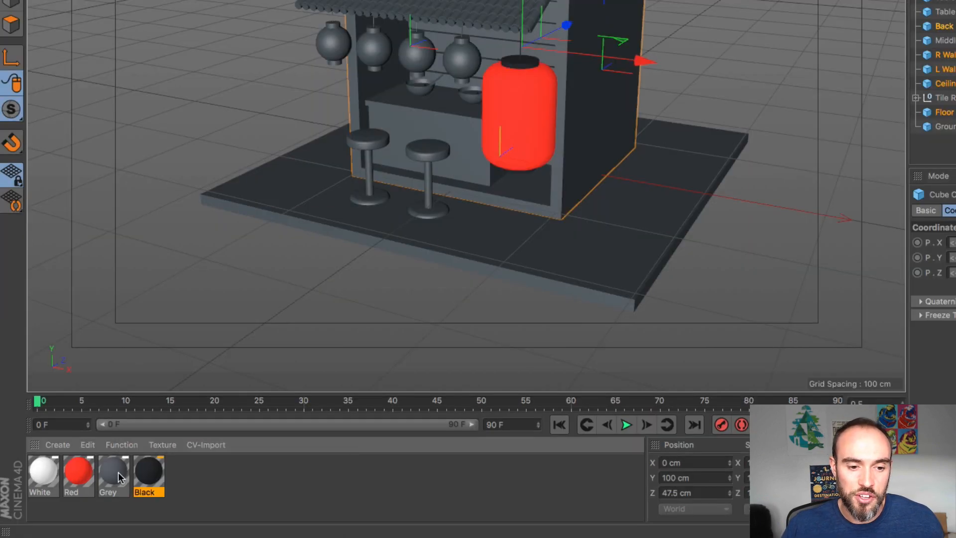
{"action": "right_click", "coordinate": [84, 495]}
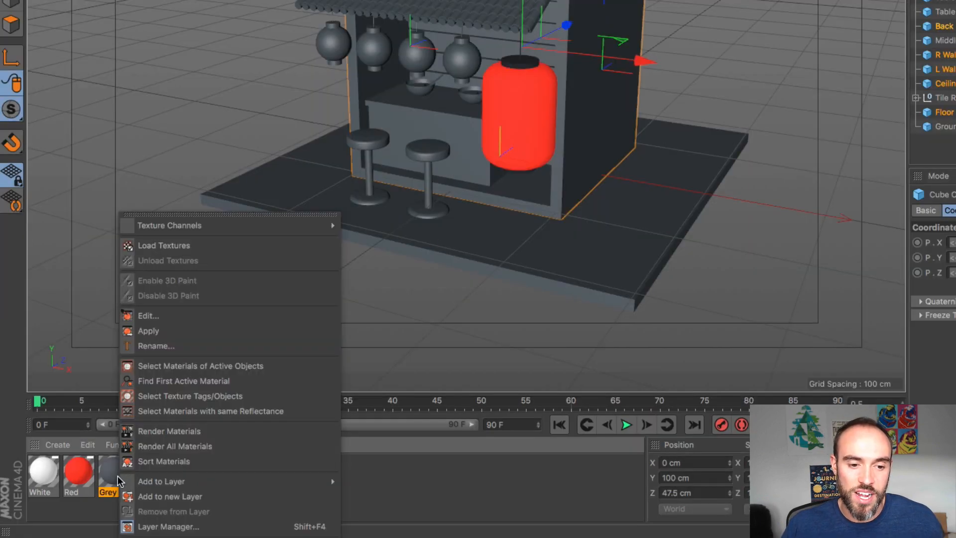
{"action": "left_click", "coordinate": [149, 331]}
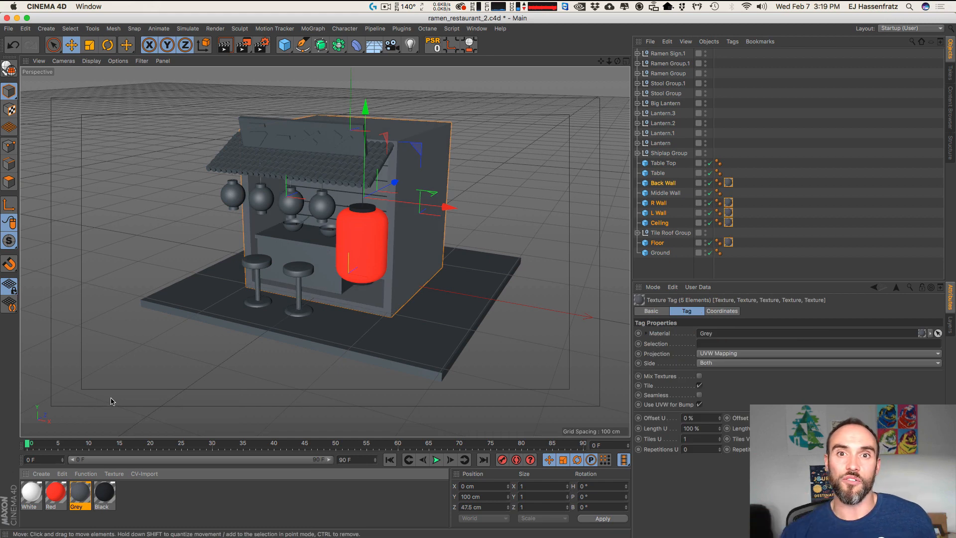
Step: Apply the Black material to the Ground object
{"action": "left_click", "coordinate": [661, 253]}
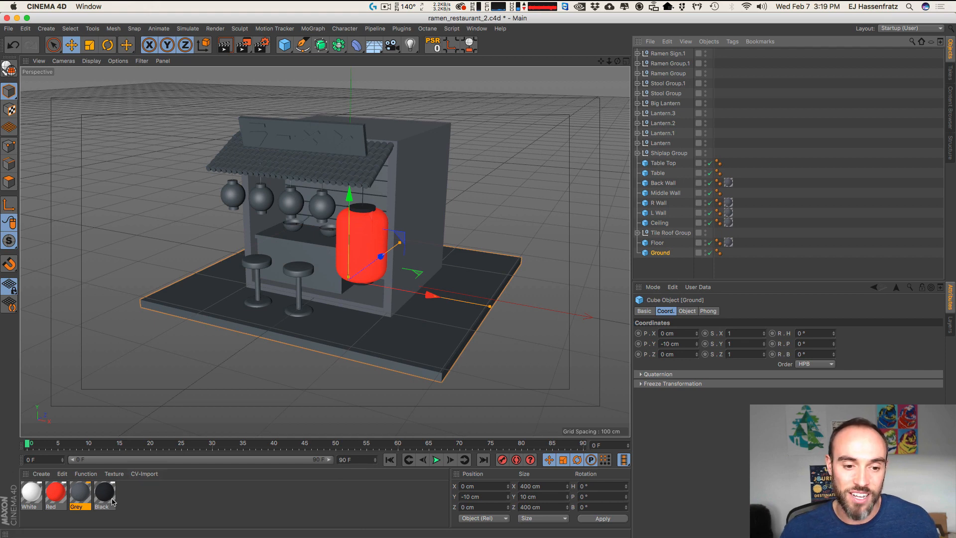
{"action": "left_click_drag", "start_coordinate": [112, 502], "coordinate": [440, 339]}
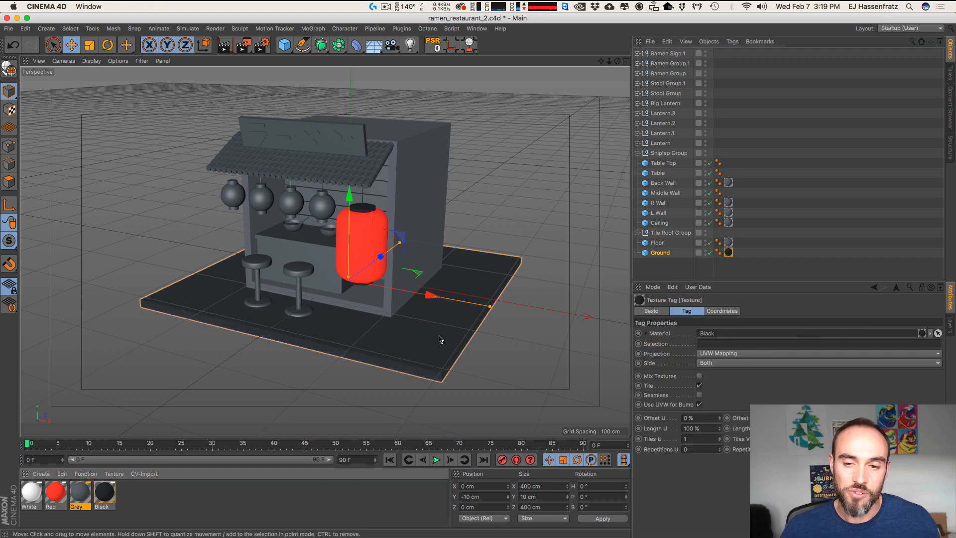
Step: Apply the Red material to the seats of both stools
{"action": "left_click", "coordinate": [298, 270]}
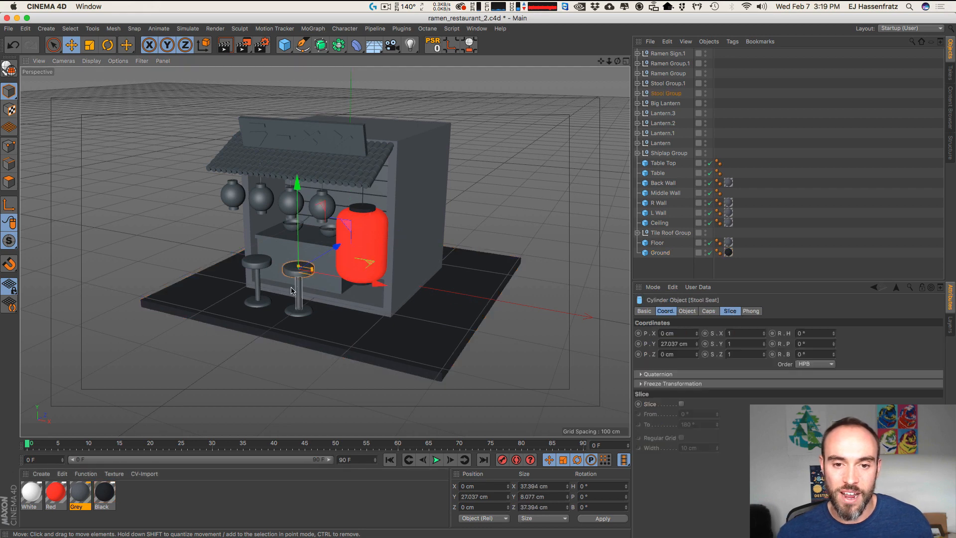
{"action": "key", "text": "2"}
{"action": "left_click_drag", "start_coordinate": [298, 270], "coordinate": [341, 264]}
{"action": "left_click", "coordinate": [232, 266], "text": "shift"}
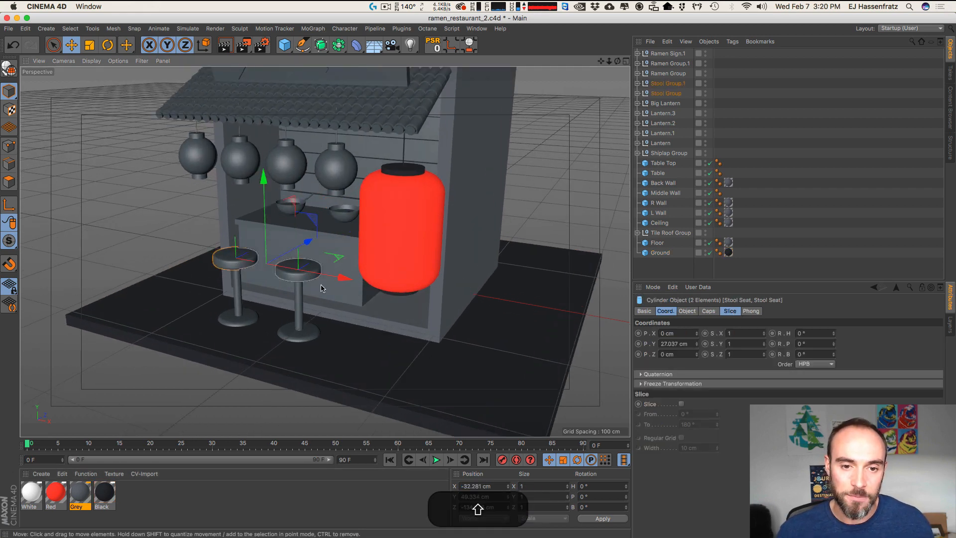
{"action": "right_click", "coordinate": [57, 492]}
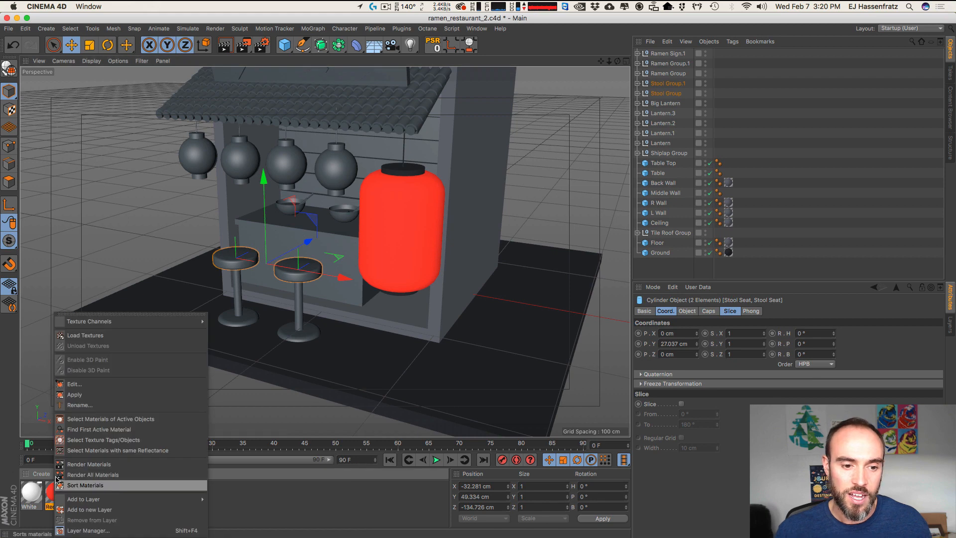
{"action": "left_click", "coordinate": [70, 399]}
{"action": "left_click", "coordinate": [297, 292]}
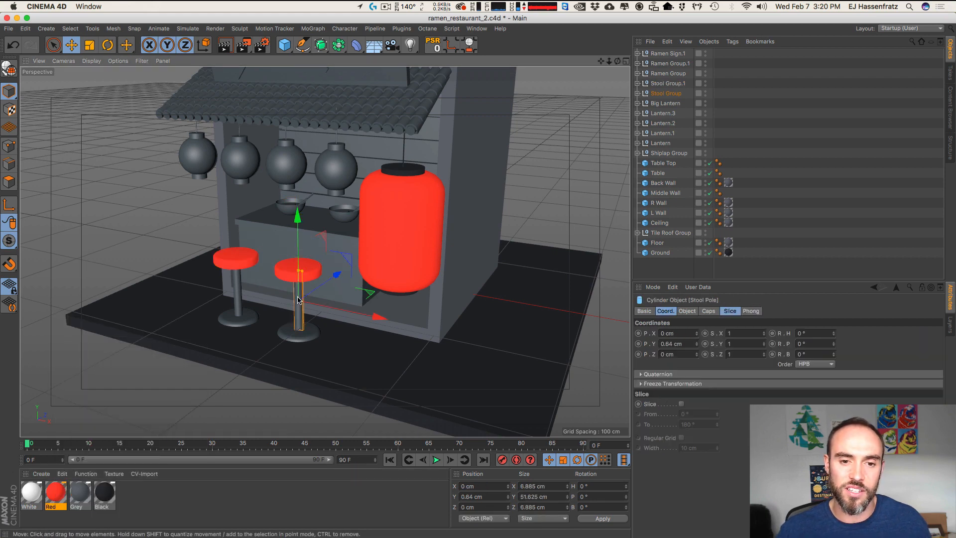
{"action": "left_click", "coordinate": [234, 261]}
{"action": "left_click", "coordinate": [239, 302]}
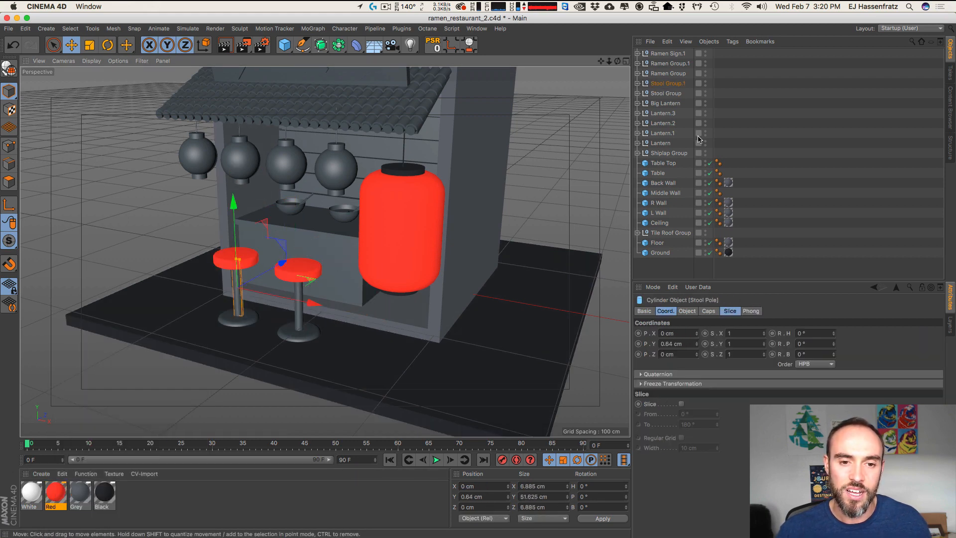
{"action": "left_click", "coordinate": [638, 83]}
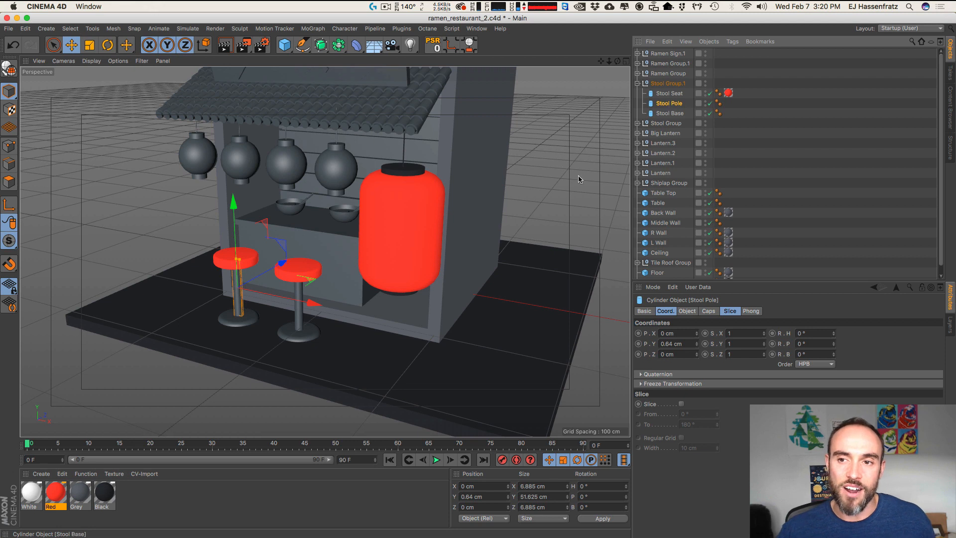
{"action": "left_click", "coordinate": [646, 84]}
{"action": "left_click", "coordinate": [637, 83]}
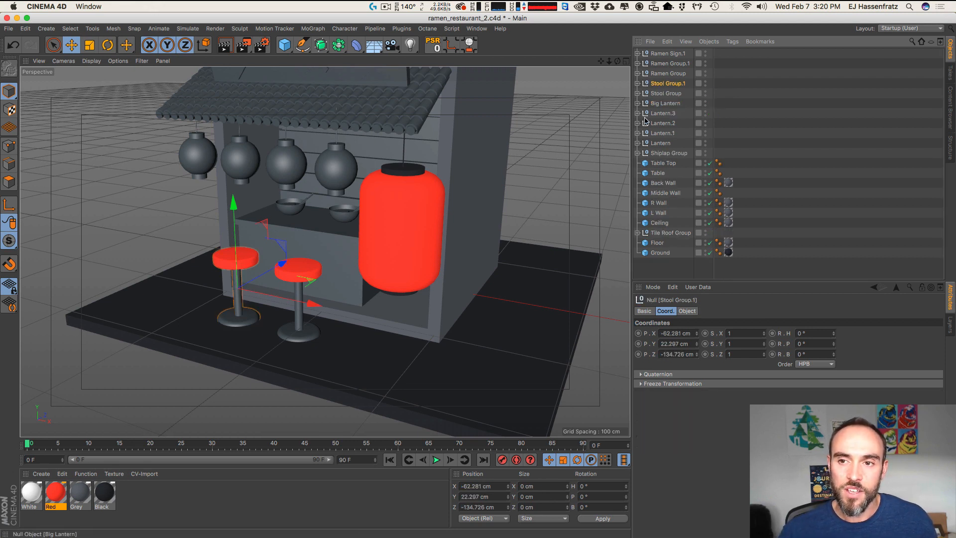
Step: Apply the Black material to the Lantern.3 group and the Red material to its Lantern sphere, then collapse the group
{"action": "left_click", "coordinate": [334, 148]}
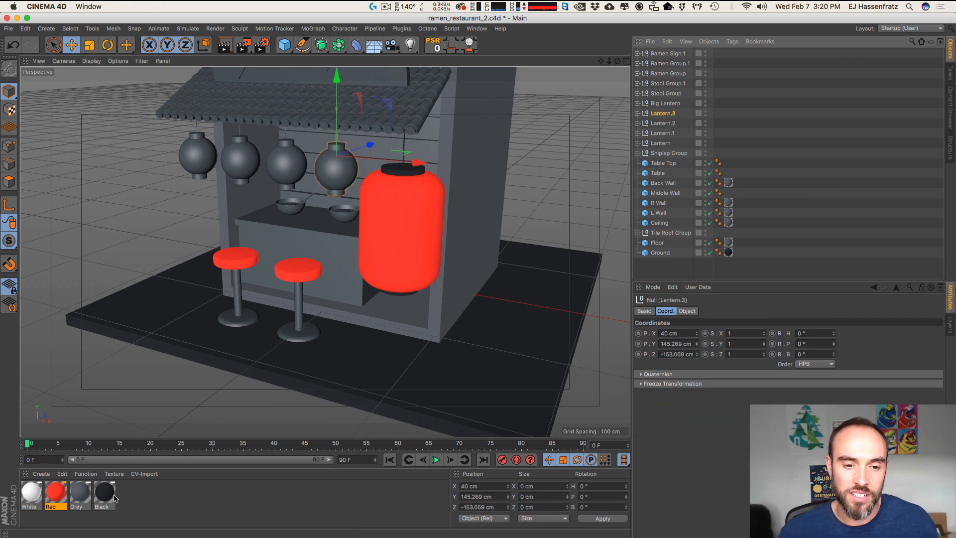
{"action": "left_click_drag", "start_coordinate": [114, 496], "coordinate": [710, 111]}
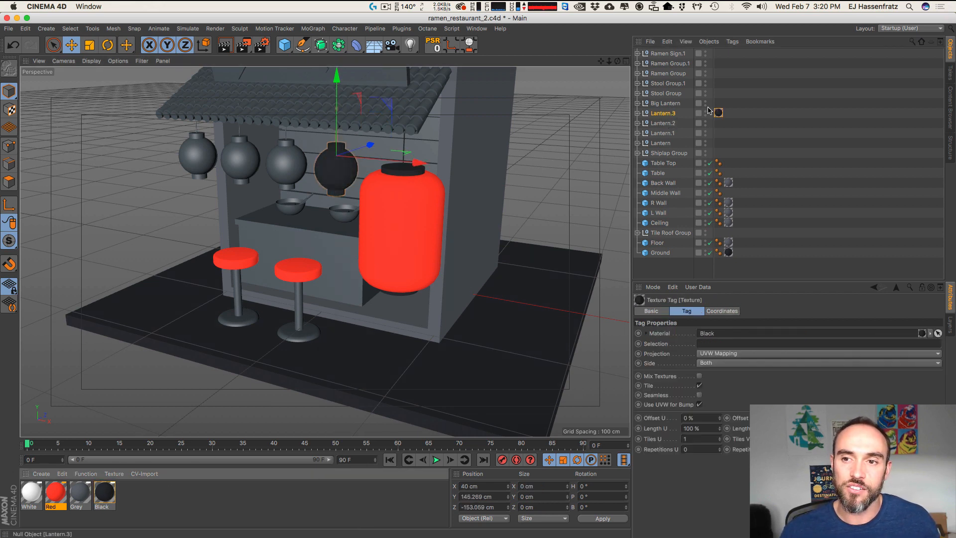
{"action": "left_click", "coordinate": [637, 114]}
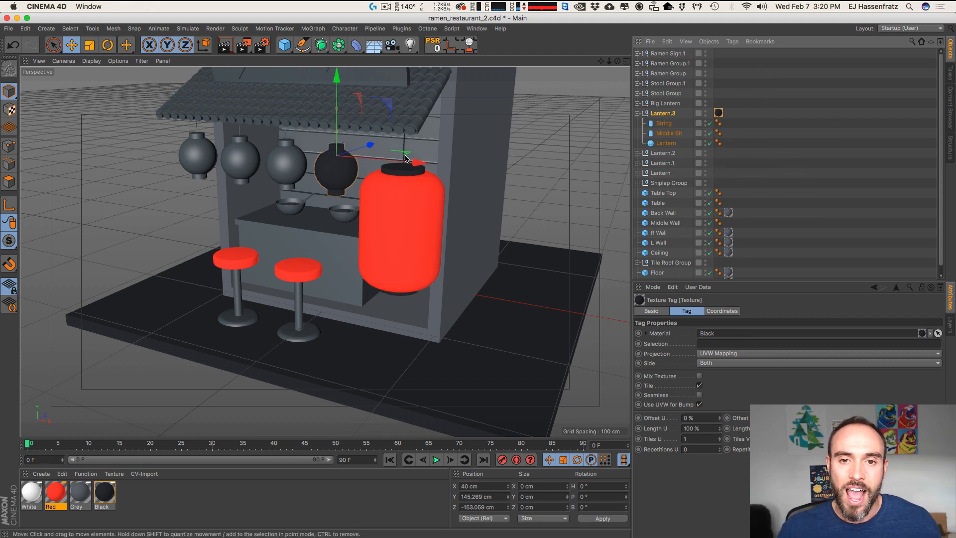
{"action": "left_click", "coordinate": [402, 174]}
{"action": "left_click", "coordinate": [343, 168]}
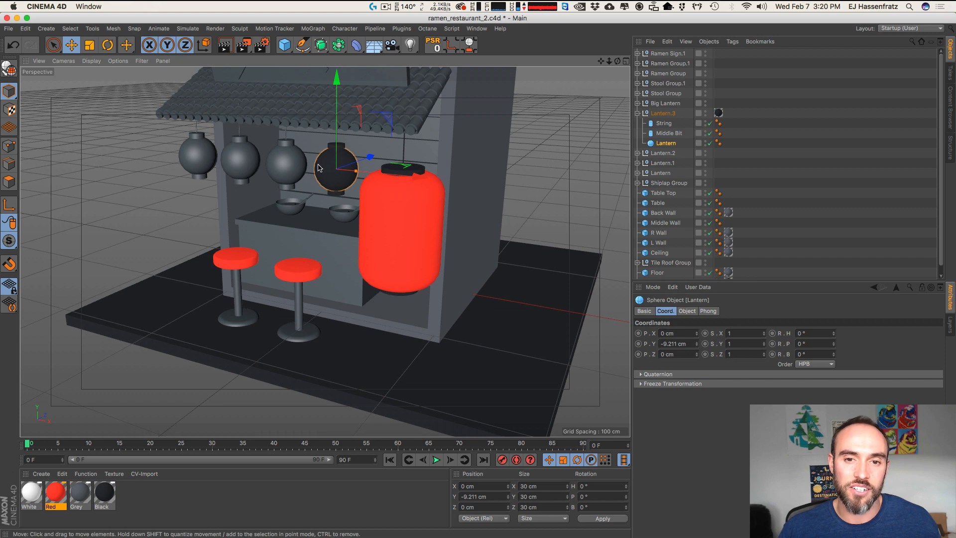
{"action": "left_click_drag", "start_coordinate": [85, 493], "coordinate": [671, 146]}
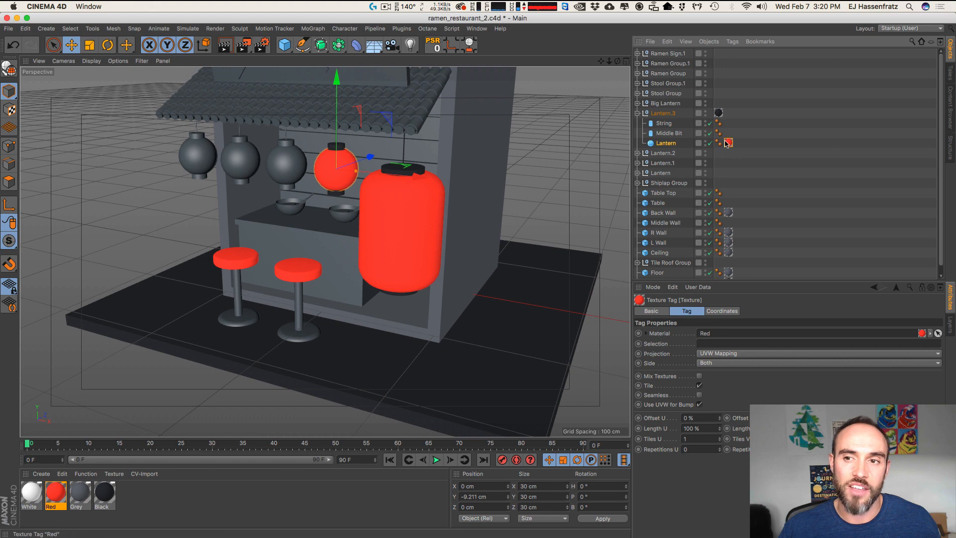
{"action": "left_click", "coordinate": [788, 157]}
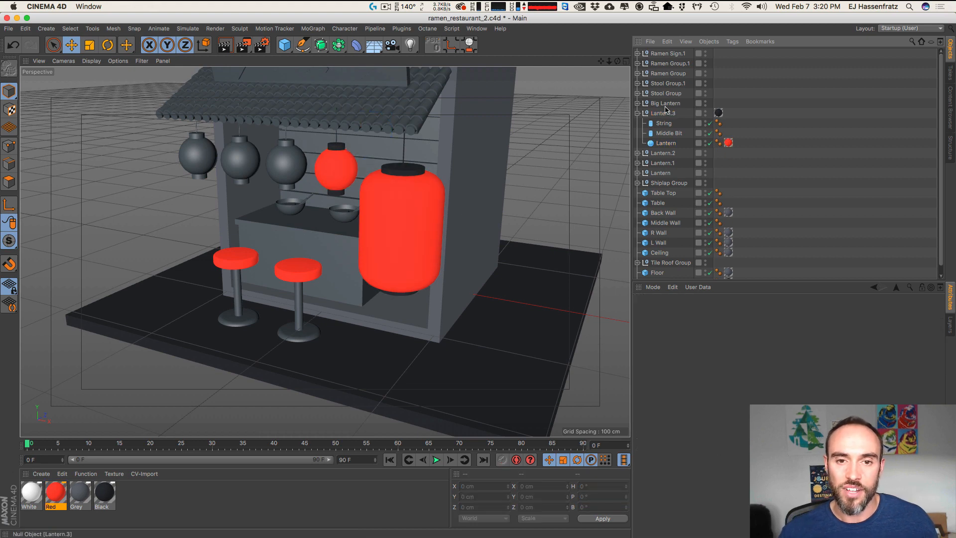
{"action": "left_click", "coordinate": [636, 114]}
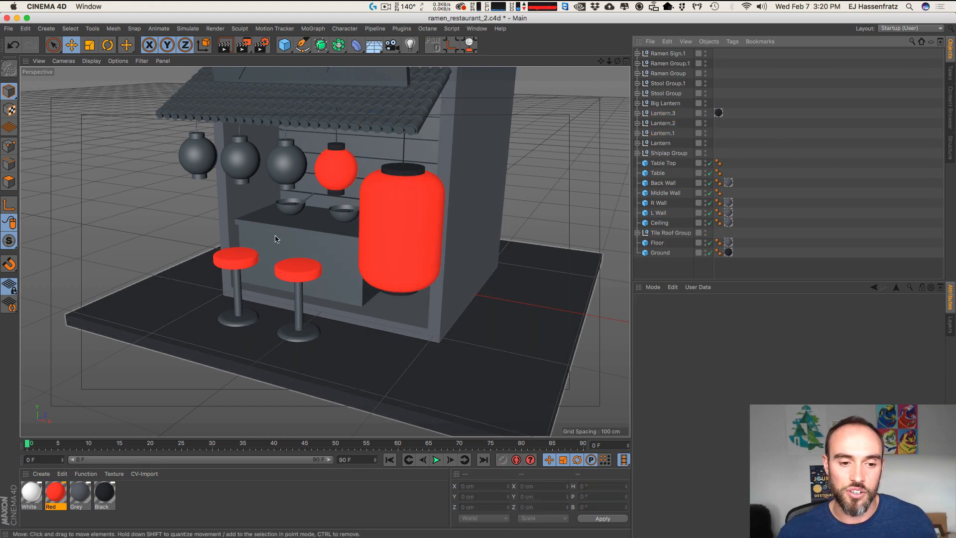
Step: Apply the Black material to the Lantern.2, Lantern.1 and Lantern groups together
{"action": "left_click", "coordinate": [666, 114]}
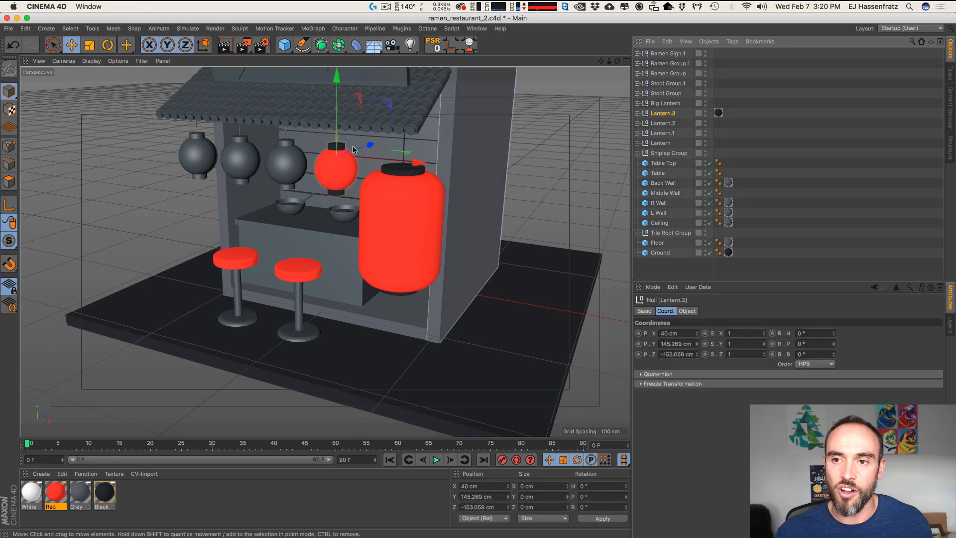
{"action": "left_click", "coordinate": [286, 143]}
{"action": "left_click", "coordinate": [660, 143]}
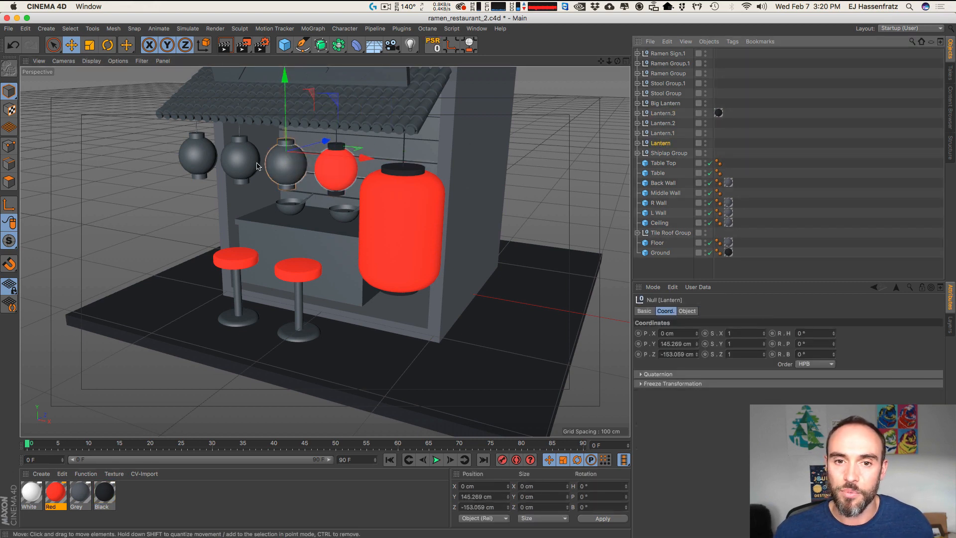
{"action": "left_click", "coordinate": [670, 133], "text": "shift"}
{"action": "left_click", "coordinate": [663, 123]}
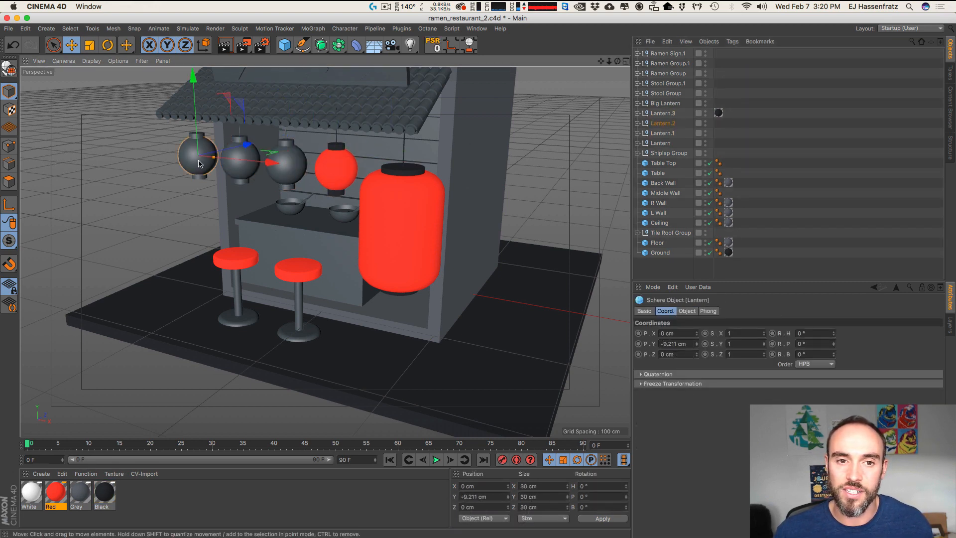
{"action": "left_click", "coordinate": [667, 144], "text": "shift"}
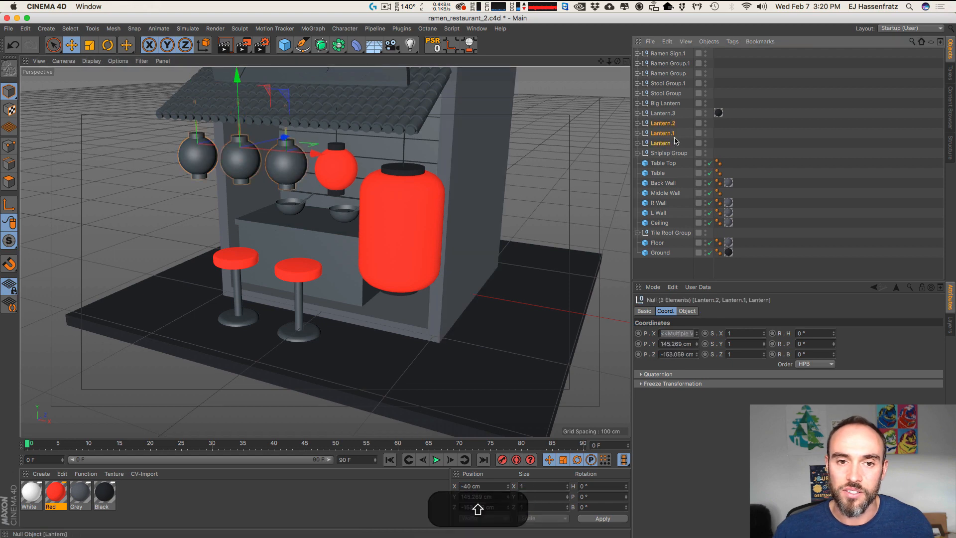
{"action": "right_click", "coordinate": [104, 493]}
{"action": "left_click", "coordinate": [150, 395]}
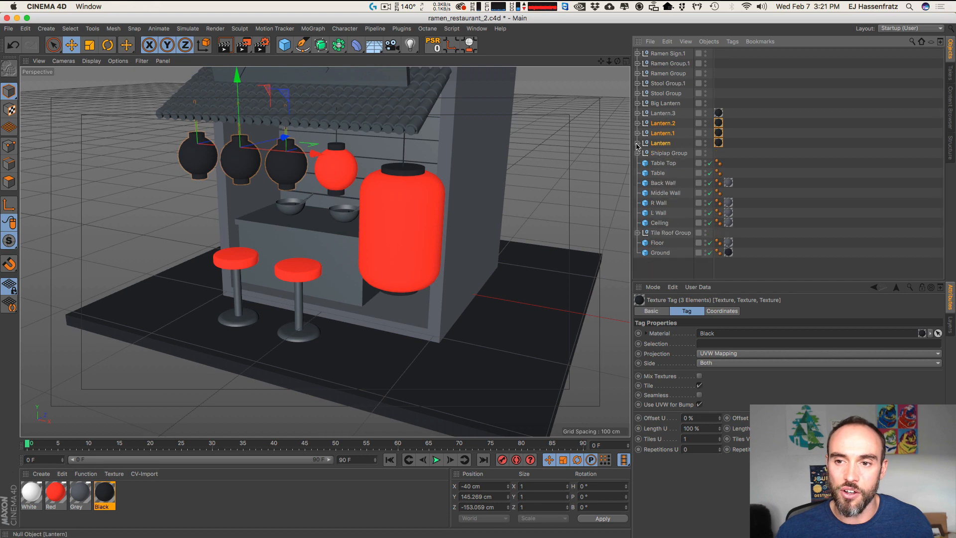
Step: Apply the Red material to the sphere bodies of the three small lanterns that are still entirely black
{"action": "left_click", "coordinate": [238, 498]}
{"action": "left_click_drag", "start_coordinate": [158, 458], "coordinate": [121, 477]}
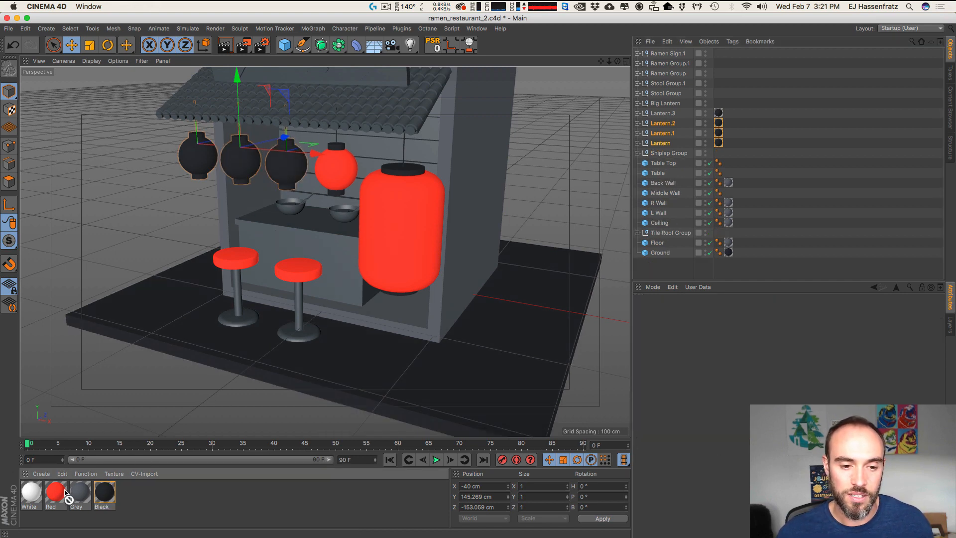
{"action": "left_click", "coordinate": [757, 150]}
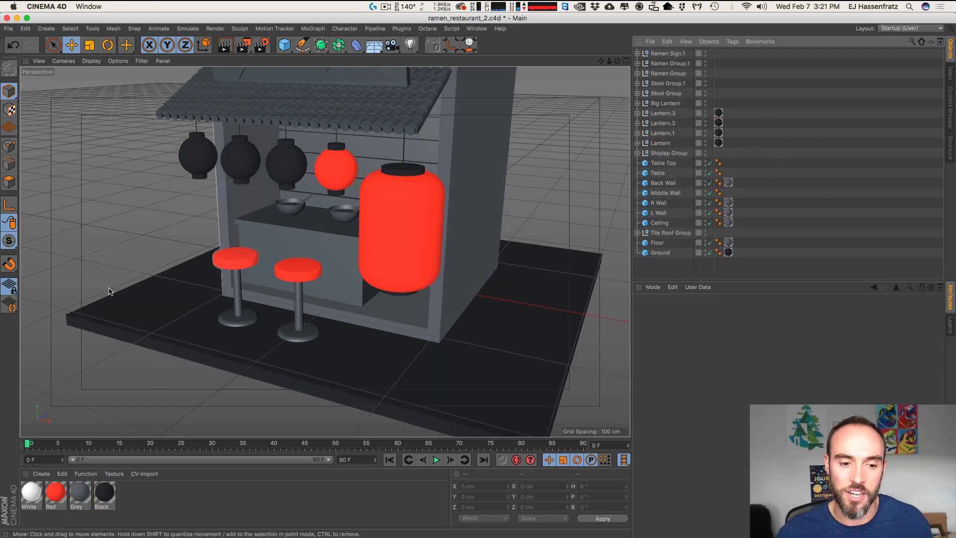
{"action": "left_click_drag", "start_coordinate": [56, 493], "coordinate": [286, 164]}
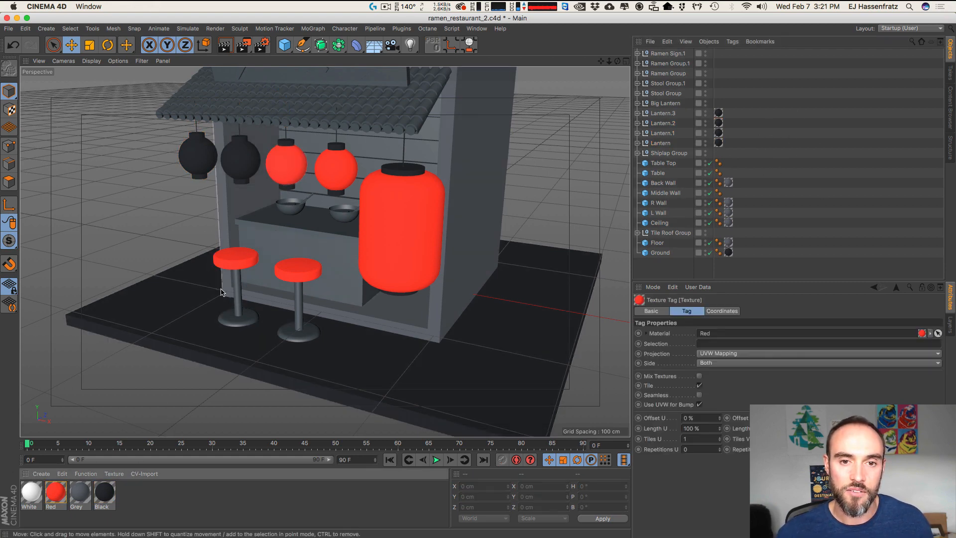
{"action": "left_click_drag", "start_coordinate": [157, 374], "coordinate": [235, 167]}
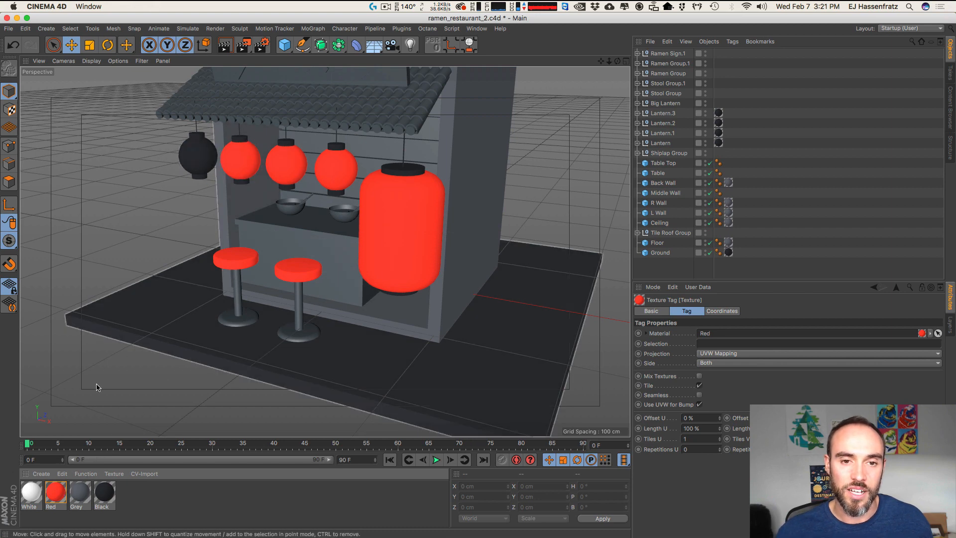
{"action": "left_click_drag", "start_coordinate": [169, 171], "coordinate": [198, 156]}
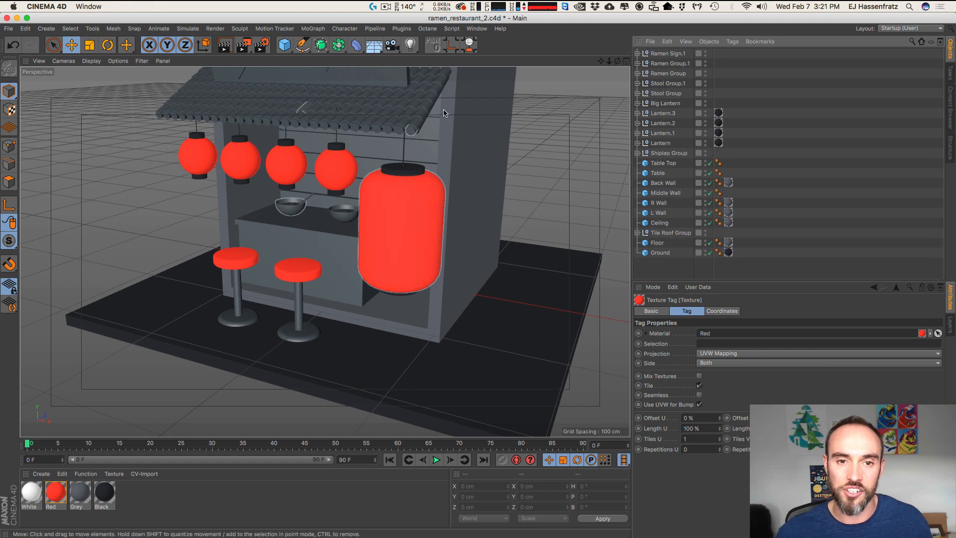
Step: Apply the Grey material to the soup surface inside both ramen bowls on the counter
{"action": "key", "text": "1"}
{"action": "left_click_drag", "start_coordinate": [322, 222], "coordinate": [384, 220]}
{"action": "key", "text": "3"}
{"action": "key", "text": "2"}
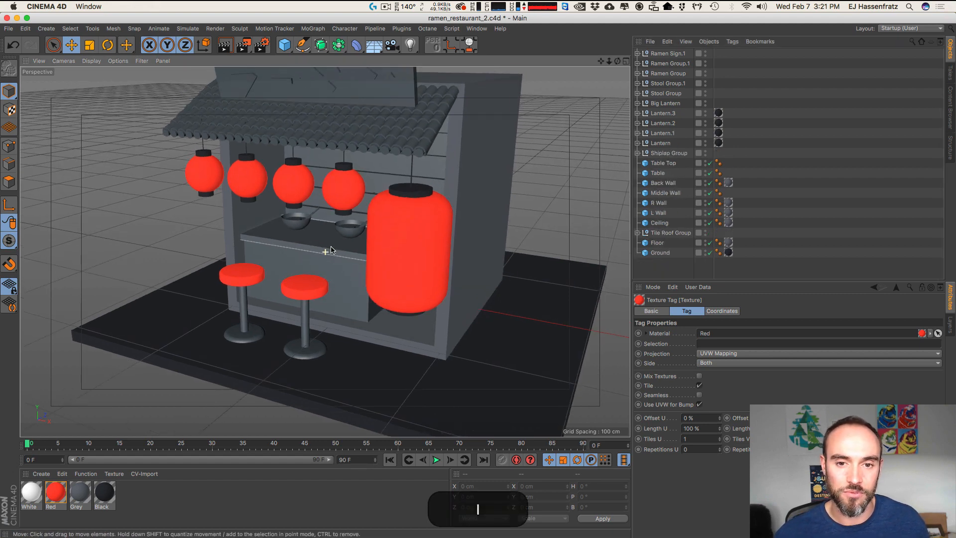
{"action": "key", "text": "1"}
{"action": "left_click_drag", "start_coordinate": [339, 239], "coordinate": [363, 284]}
{"action": "key", "text": "2"}
{"action": "key", "text": "1"}
{"action": "key", "text": "2"}
{"action": "left_click_drag", "start_coordinate": [358, 274], "coordinate": [387, 267]}
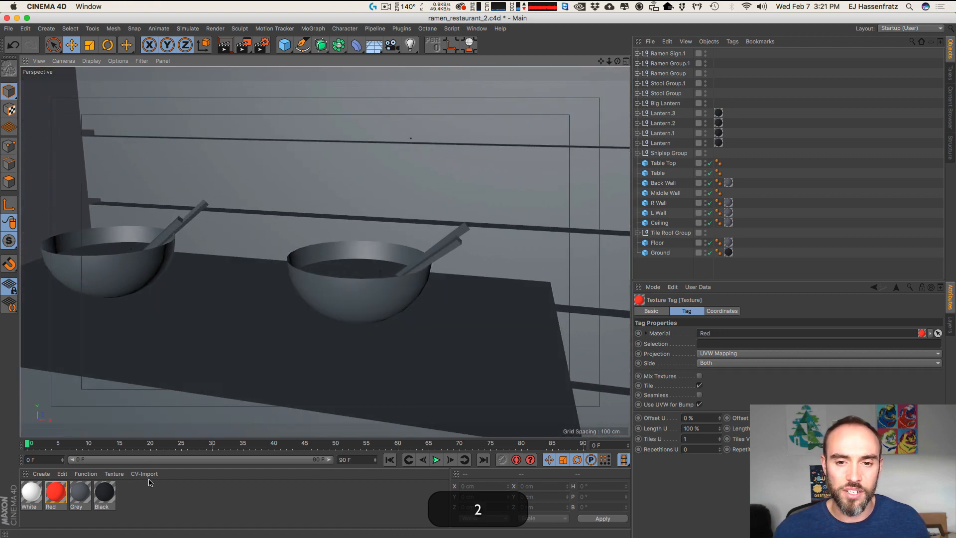
{"action": "left_click_drag", "start_coordinate": [85, 494], "coordinate": [368, 274]}
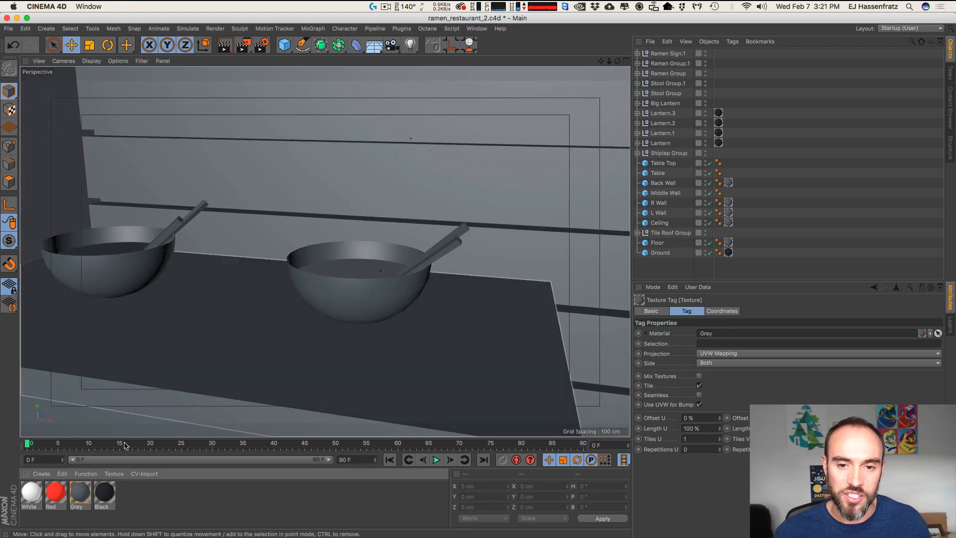
{"action": "left_click_drag", "start_coordinate": [72, 498], "coordinate": [124, 260]}
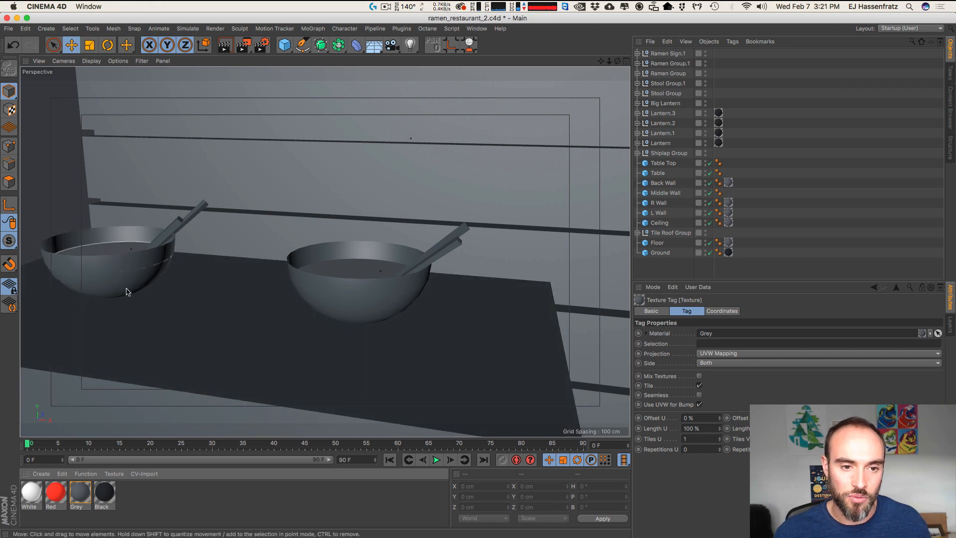
Step: Apply the Red material to both ramen bowls and the White material to their chopsticks
{"action": "left_click_drag", "start_coordinate": [52, 503], "coordinate": [444, 245]}
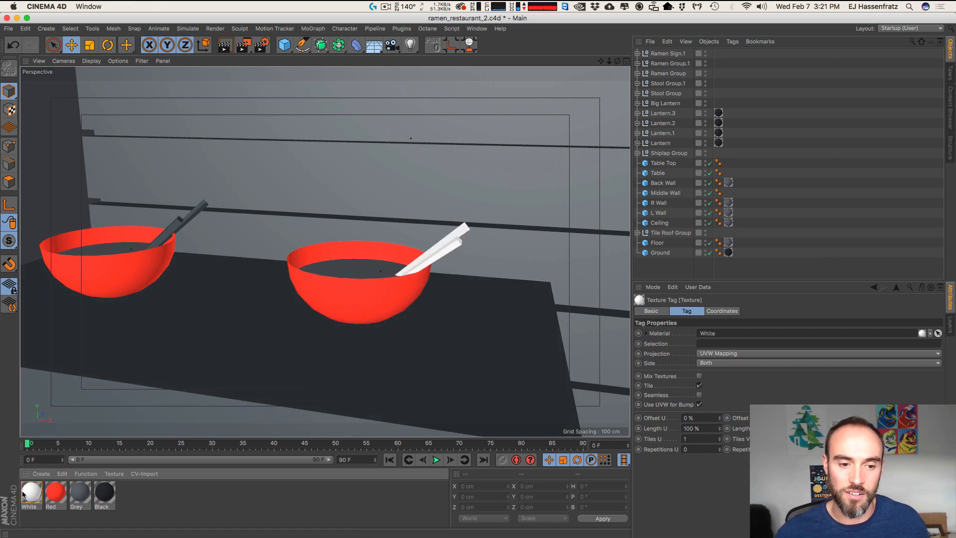
{"action": "left_click_drag", "start_coordinate": [31, 495], "coordinate": [354, 214]}
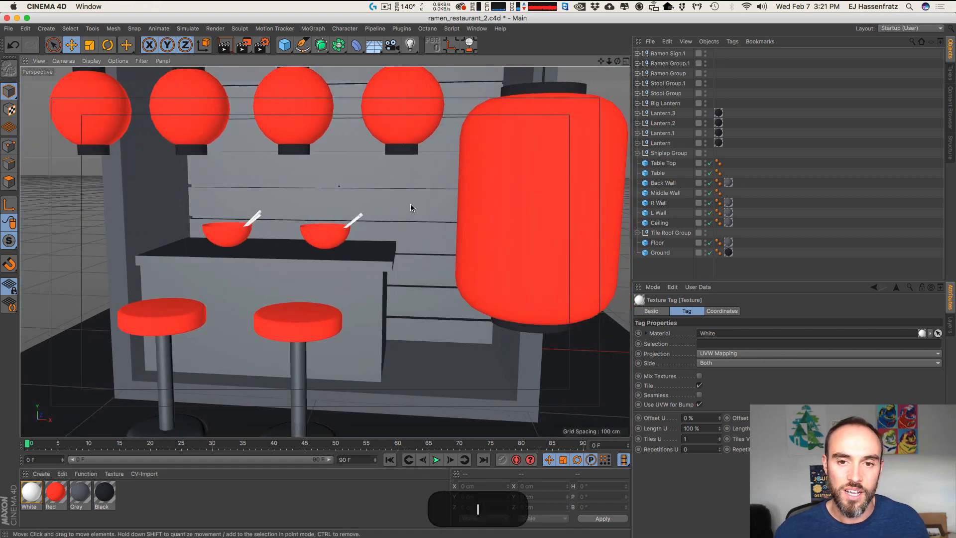
Step: Apply the White material to the Shiplap Group and the Black material to the Middle Wall behind it
{"action": "left_click", "coordinate": [411, 203]}
{"action": "left_click", "coordinate": [672, 154]}
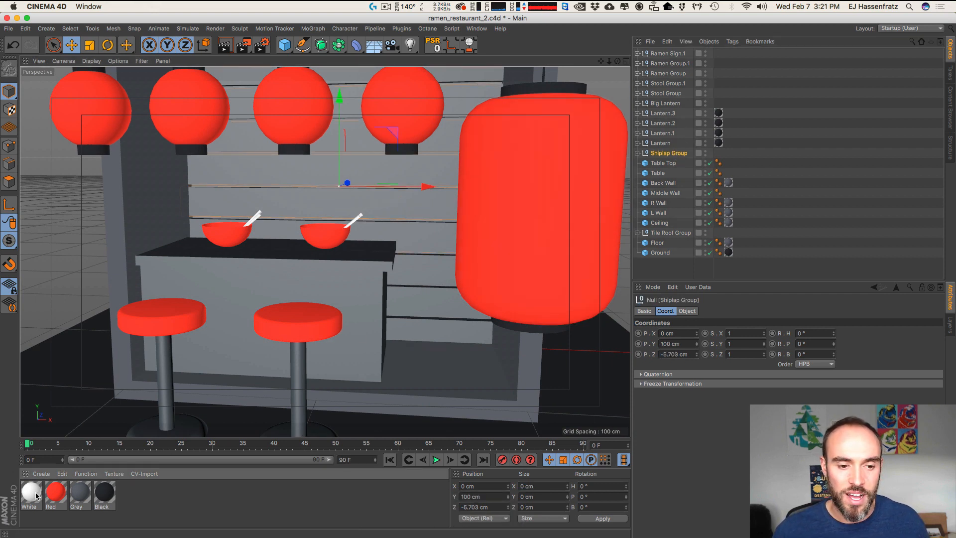
{"action": "left_click_drag", "start_coordinate": [519, 364], "coordinate": [714, 154]}
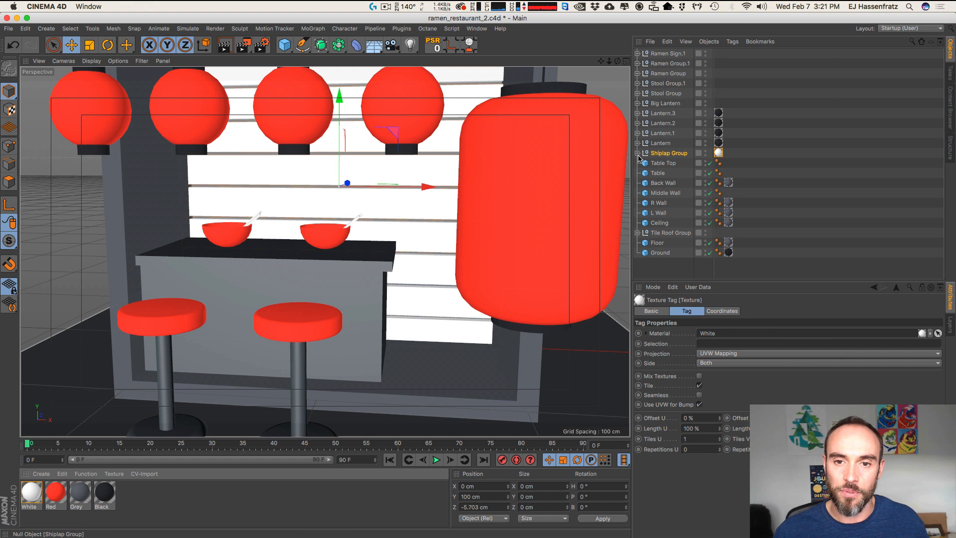
{"action": "left_click", "coordinate": [446, 152]}
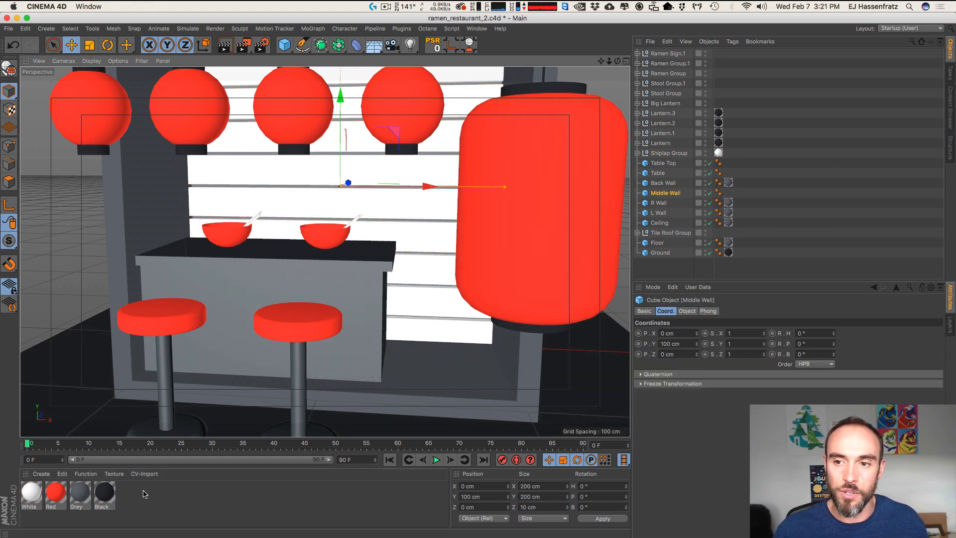
{"action": "left_click_drag", "start_coordinate": [110, 496], "coordinate": [667, 195]}
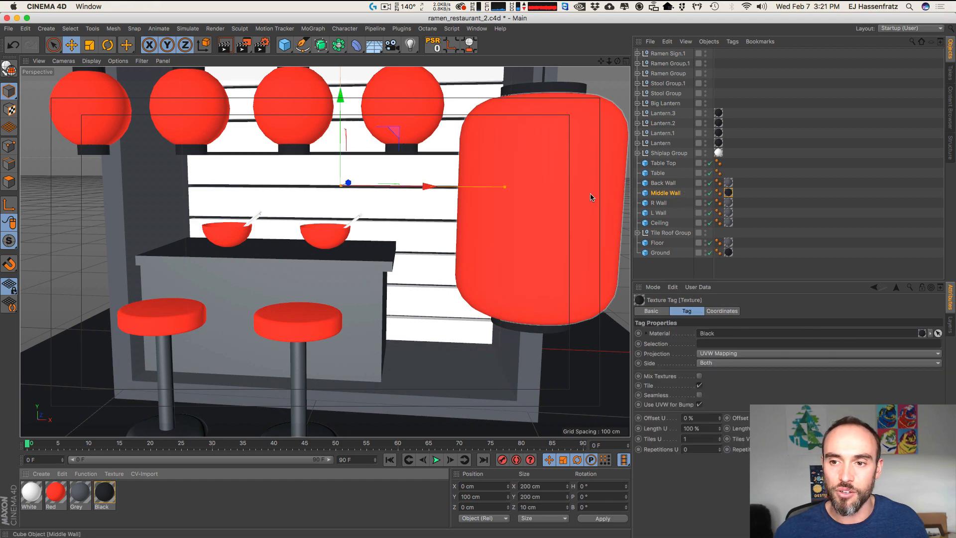
Step: Apply the White material to the counter's thin top slab and the Black material to the counter base
{"action": "key", "text": "2"}
{"action": "left_click_drag", "start_coordinate": [401, 189], "coordinate": [287, 217]}
{"action": "key", "text": "1"}
{"action": "key", "text": "3"}
{"action": "key", "text": "1"}
{"action": "left_click_drag", "start_coordinate": [282, 260], "coordinate": [334, 250]}
{"action": "key", "text": "1"}
{"action": "left_click_drag", "start_coordinate": [321, 204], "coordinate": [345, 203]}
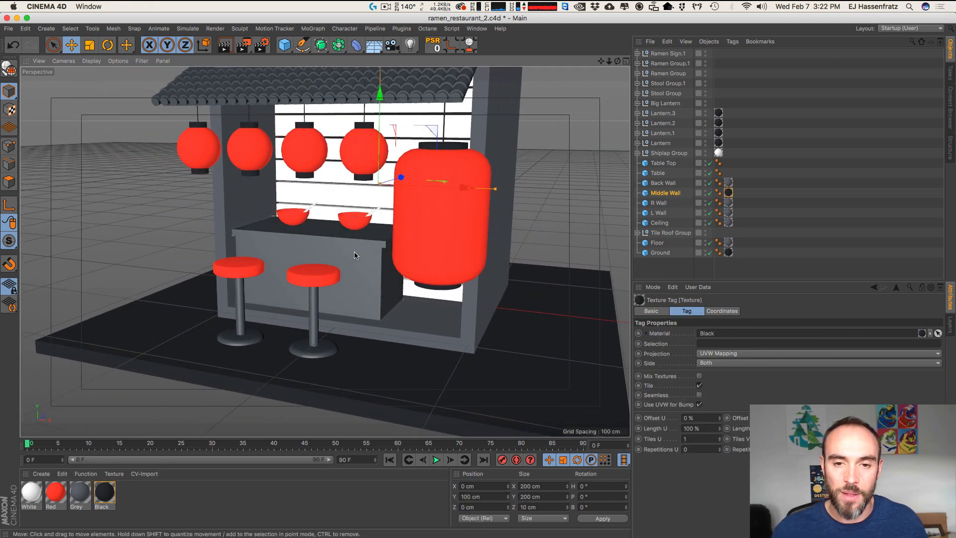
{"action": "key", "text": "3"}
{"action": "left_click_drag", "start_coordinate": [328, 240], "coordinate": [351, 242]}
{"action": "left_click", "coordinate": [351, 243]}
{"action": "left_click", "coordinate": [167, 517]}
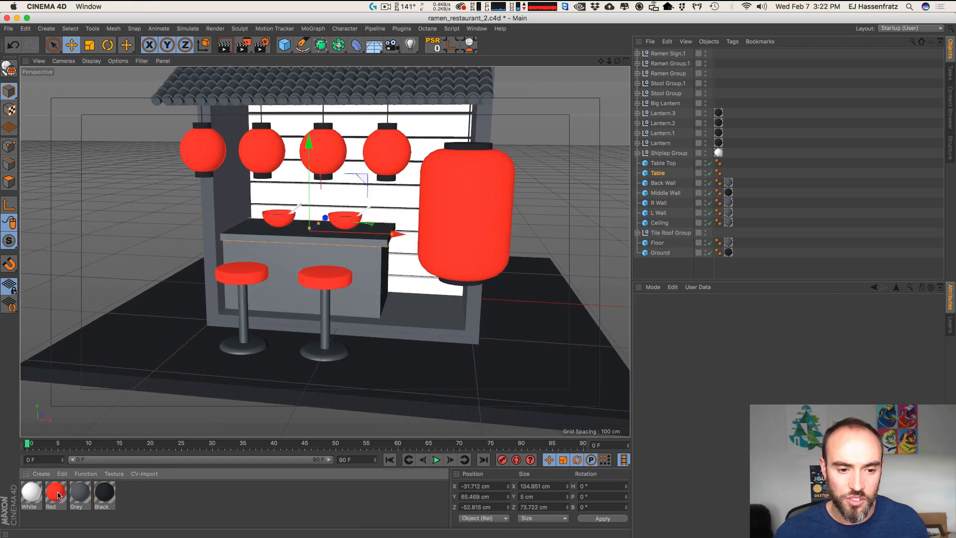
{"action": "left_click_drag", "start_coordinate": [402, 254], "coordinate": [373, 266]}
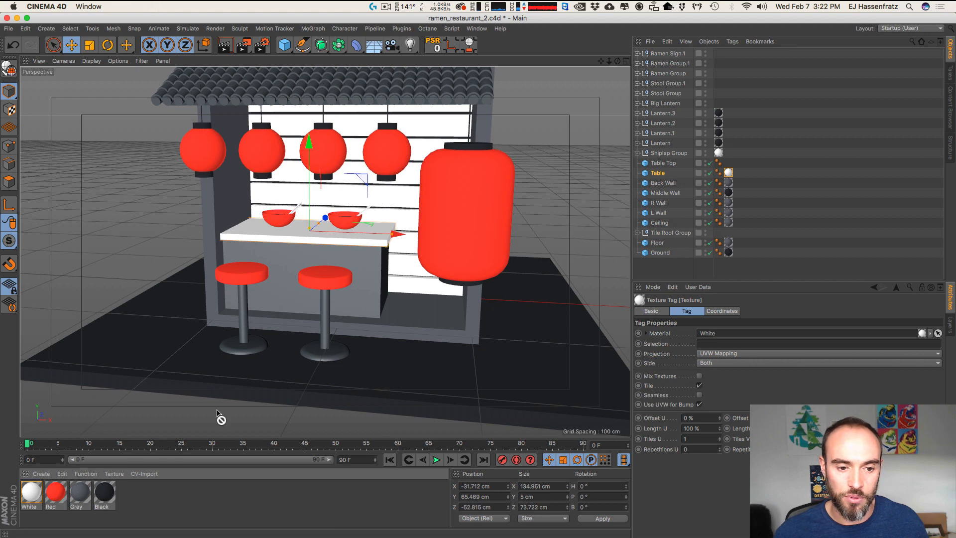
{"action": "left_click_drag", "start_coordinate": [218, 413], "coordinate": [273, 287]}
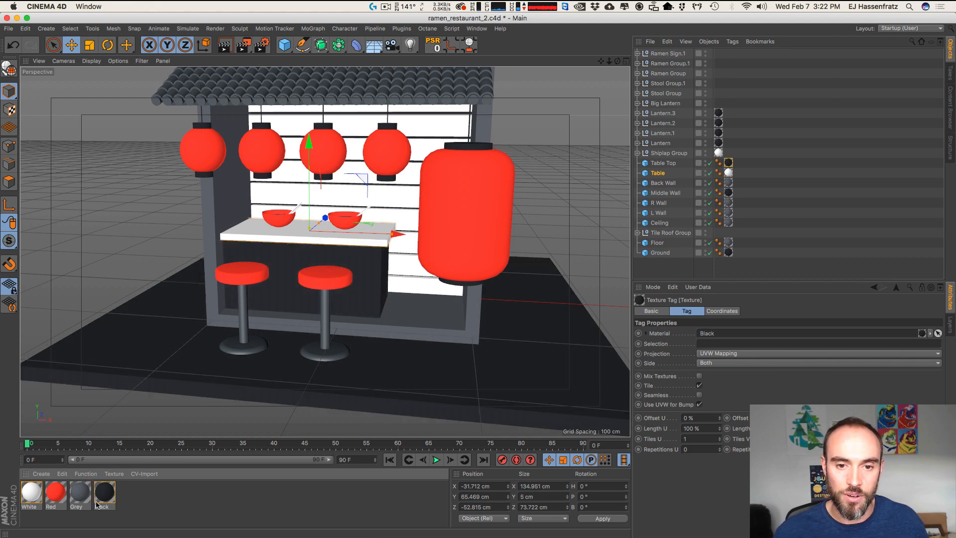
Step: Apply the Grey material to the poles of both stools and the Black material to their round bases
{"action": "left_click_drag", "start_coordinate": [82, 494], "coordinate": [244, 299]}
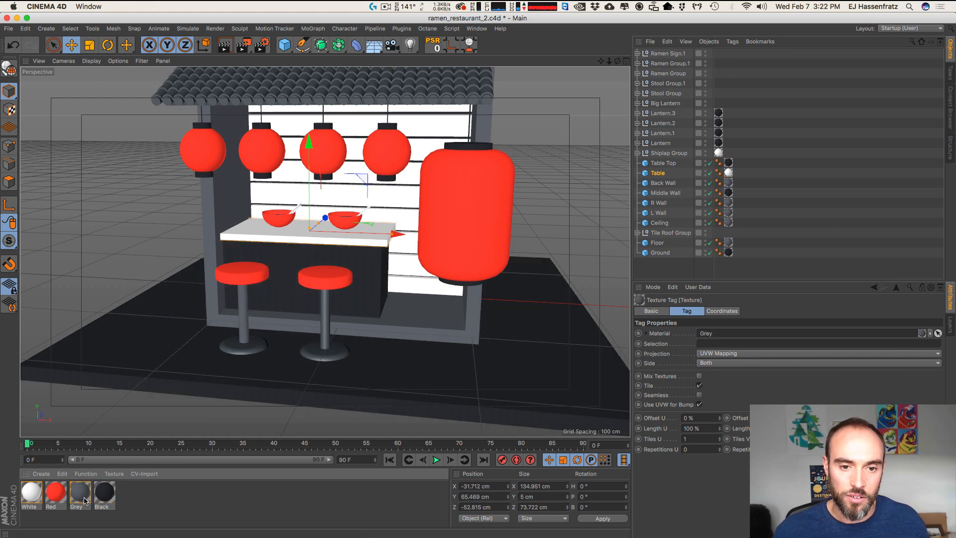
{"action": "left_click_drag", "start_coordinate": [318, 321], "coordinate": [319, 323]}
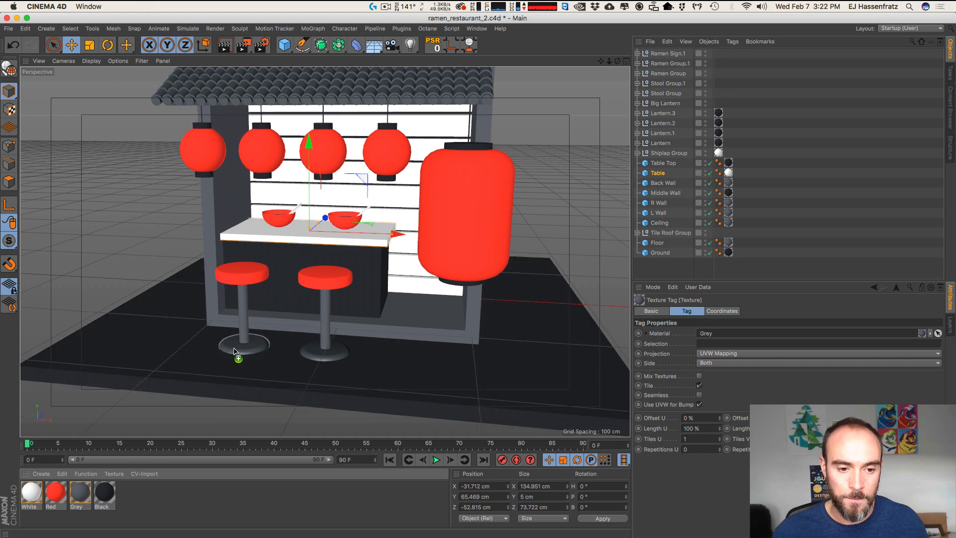
{"action": "left_click_drag", "start_coordinate": [234, 351], "coordinate": [235, 352]}
{"action": "left_click_drag", "start_coordinate": [320, 357], "coordinate": [320, 356]}
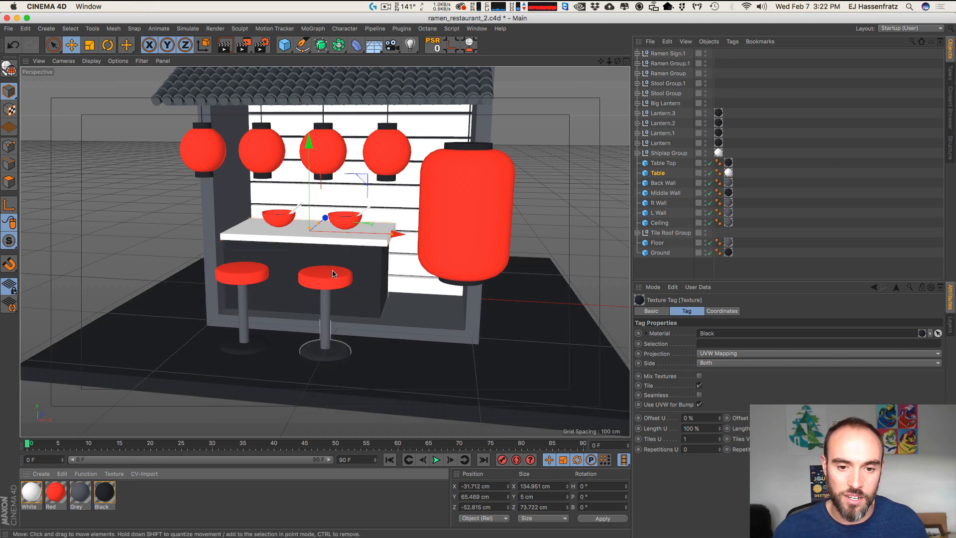
Step: Apply the Grey material to the Tile Roof Group
{"action": "scroll", "coordinate": [333, 272], "scroll_direction": "down", "scroll_amount": 3}
{"action": "key", "text": "1"}
{"action": "left_click_drag", "start_coordinate": [332, 224], "coordinate": [295, 277]}
{"action": "left_click", "coordinate": [396, 199]}
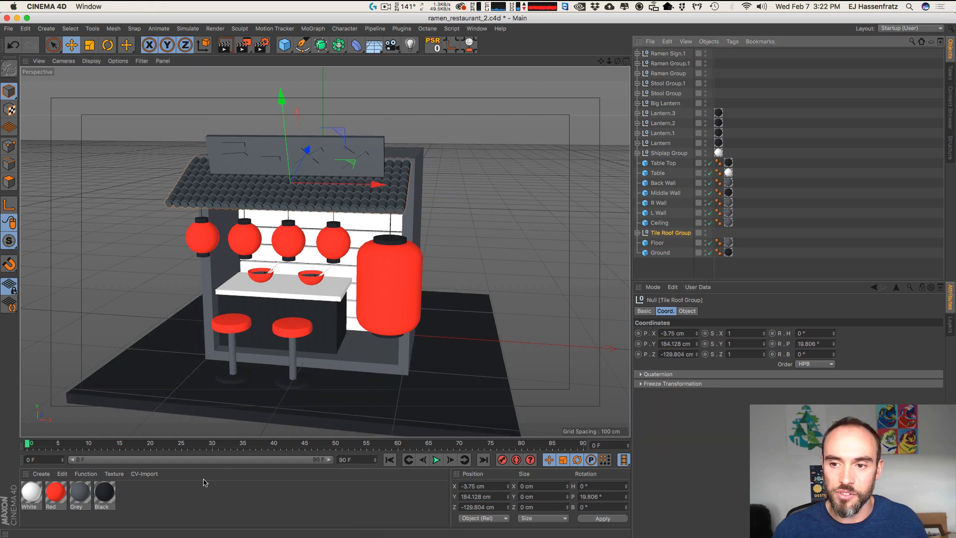
{"action": "left_click_drag", "start_coordinate": [89, 495], "coordinate": [640, 301]}
{"action": "left_click_drag", "start_coordinate": [672, 231], "coordinate": [669, 232]}
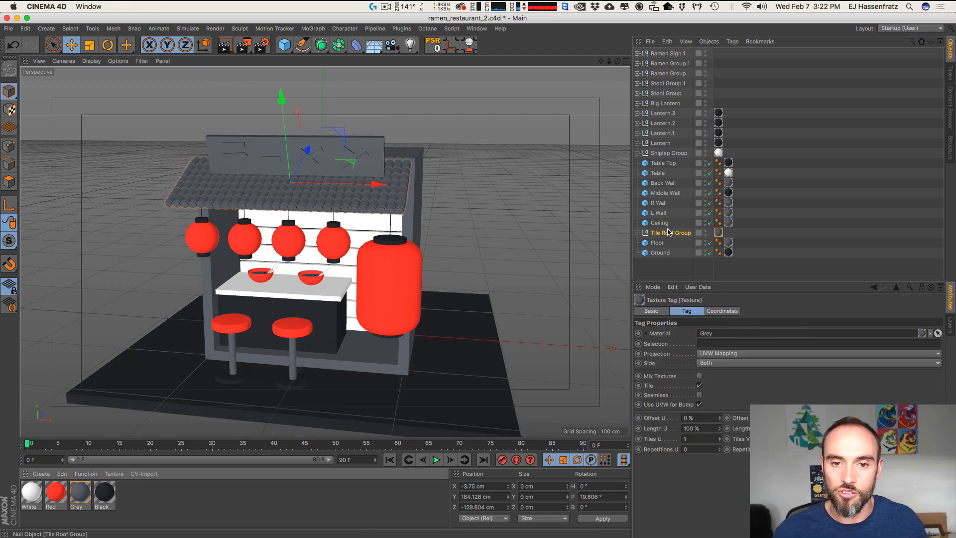
Step: Apply the Black material to the Overhang cube inside the Tile Roof Group
{"action": "key", "text": "2"}
{"action": "left_click_drag", "start_coordinate": [382, 197], "coordinate": [420, 171]}
{"action": "key", "text": "3"}
{"action": "key", "text": "2"}
{"action": "key", "text": "3"}
{"action": "left_click_drag", "start_coordinate": [298, 222], "coordinate": [334, 240]}
{"action": "left_click", "coordinate": [340, 241]}
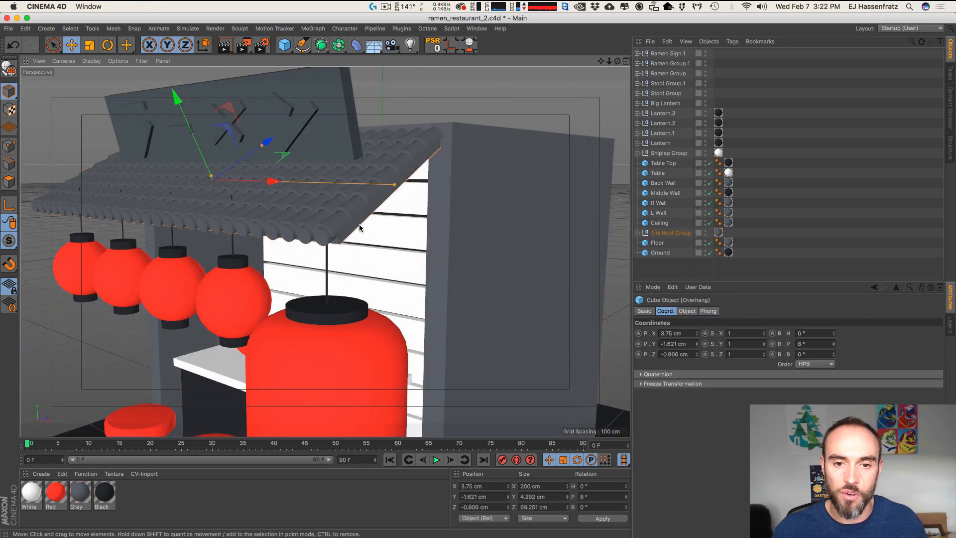
{"action": "left_click", "coordinate": [638, 233]}
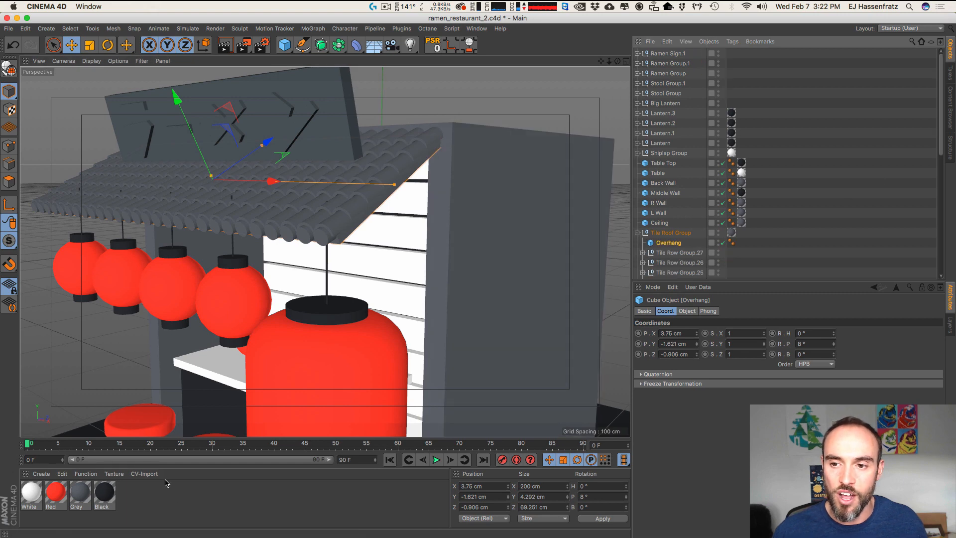
{"action": "left_click_drag", "start_coordinate": [105, 492], "coordinate": [670, 244]}
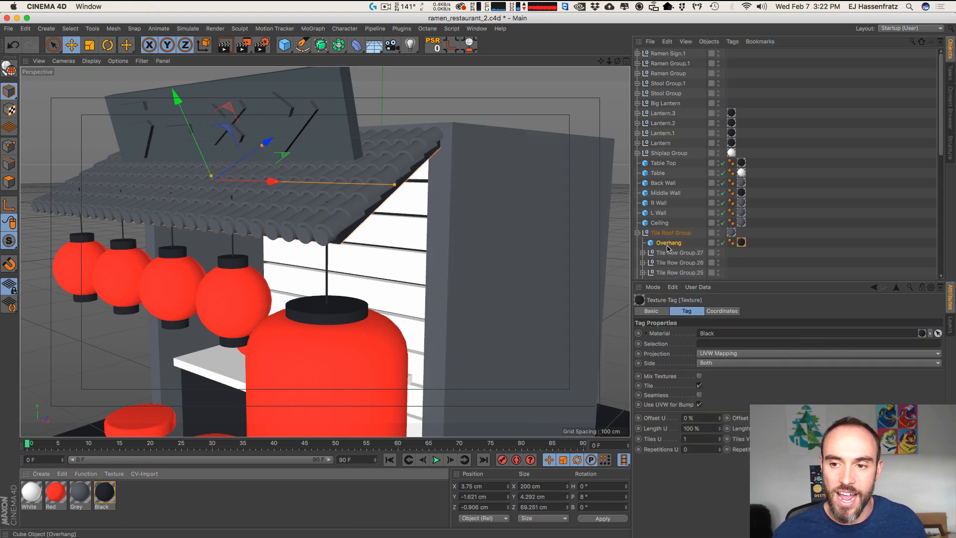
Step: Apply the Black material to the whole Ramen Sign.1 group above the roof
{"action": "key", "text": "2"}
{"action": "left_click_drag", "start_coordinate": [352, 196], "coordinate": [306, 190]}
{"action": "key", "text": "3"}
{"action": "left_click_drag", "start_coordinate": [306, 191], "coordinate": [394, 171]}
{"action": "key", "text": "1"}
{"action": "key", "text": "3"}
{"action": "key", "text": "1"}
{"action": "key", "text": "2"}
{"action": "key", "text": "3"}
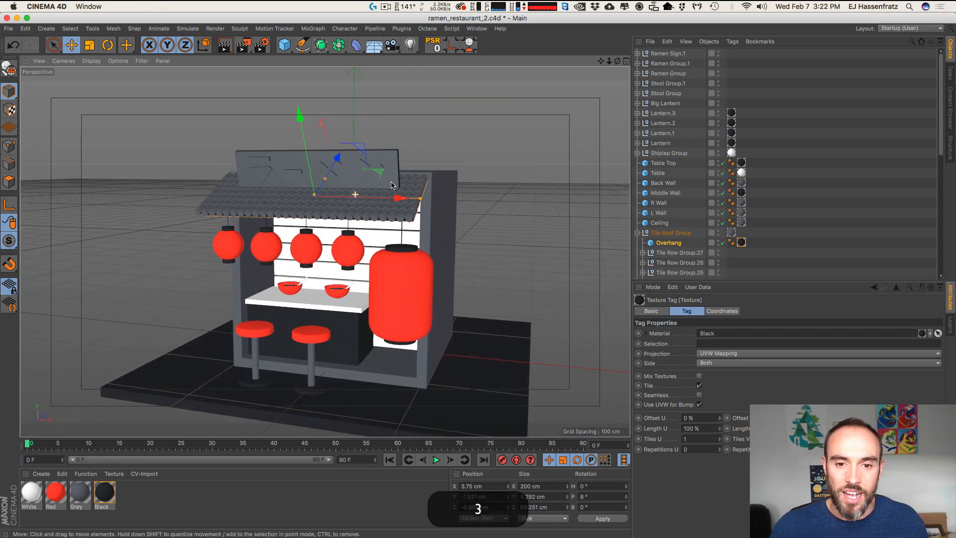
{"action": "key", "text": "2"}
{"action": "left_click_drag", "start_coordinate": [331, 174], "coordinate": [355, 169]}
{"action": "left_click", "coordinate": [369, 164]}
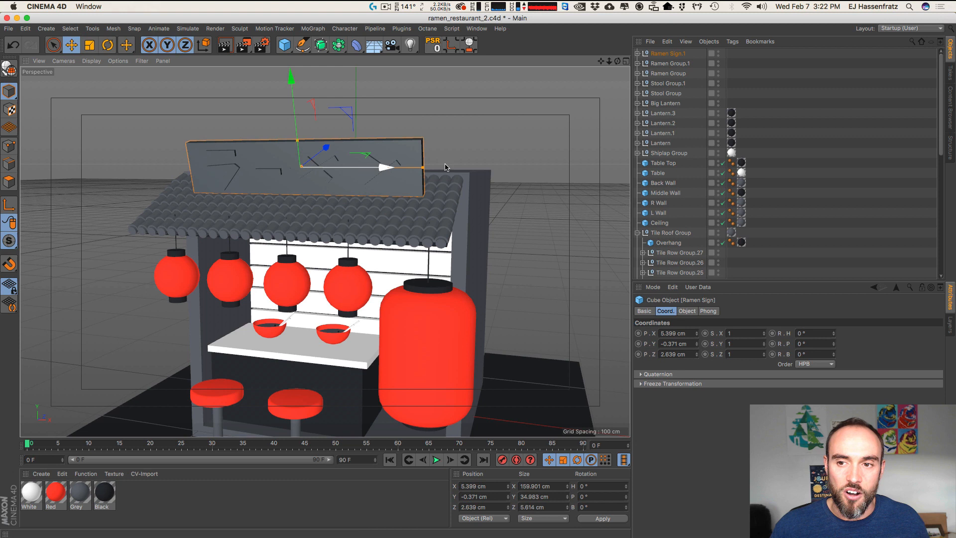
{"action": "left_click", "coordinate": [668, 54]}
{"action": "left_click_drag", "start_coordinate": [104, 492], "coordinate": [397, 329]}
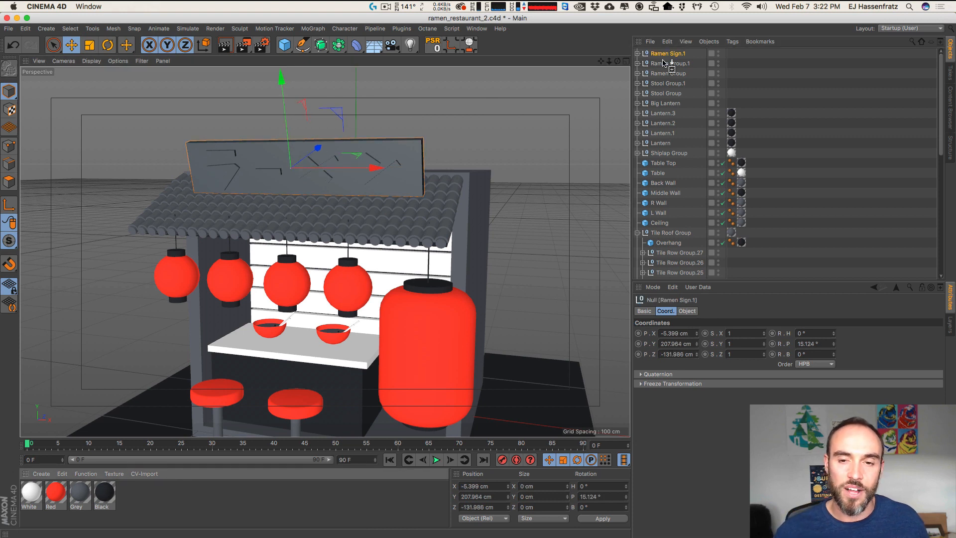
{"action": "left_click_drag", "start_coordinate": [664, 62], "coordinate": [670, 55]}
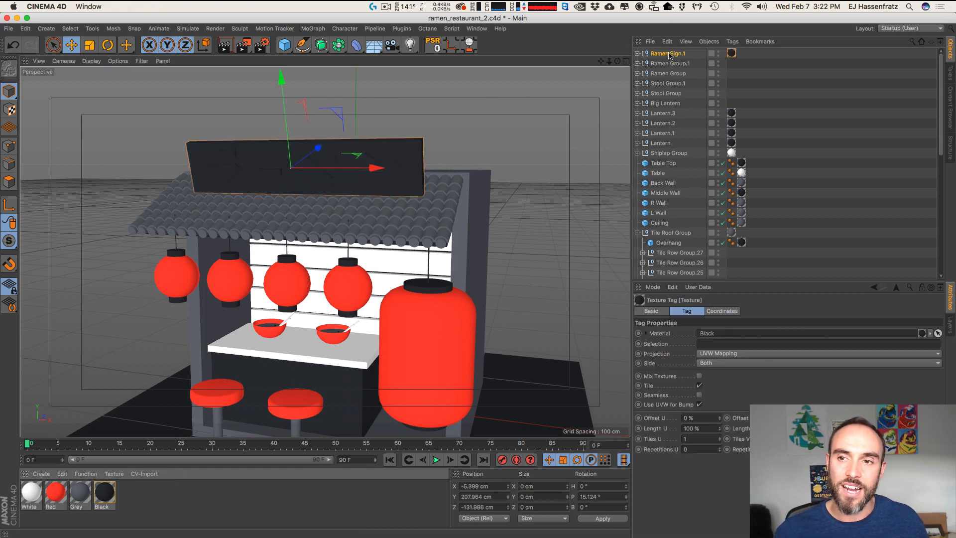
Step: Apply the White material to all Ramen Text objects, from Ramen Text to Ramen Text.7, inside the Ramen Sign.1 group
{"action": "left_click", "coordinate": [637, 53]}
{"action": "left_click", "coordinate": [678, 63]}
{"action": "left_click", "coordinate": [682, 134], "text": "shift"}
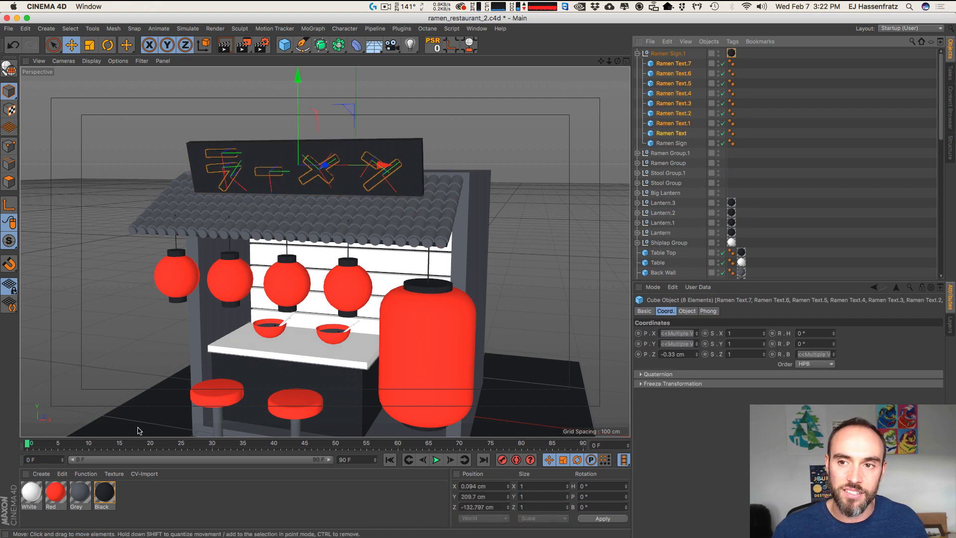
{"action": "right_click", "coordinate": [36, 495]}
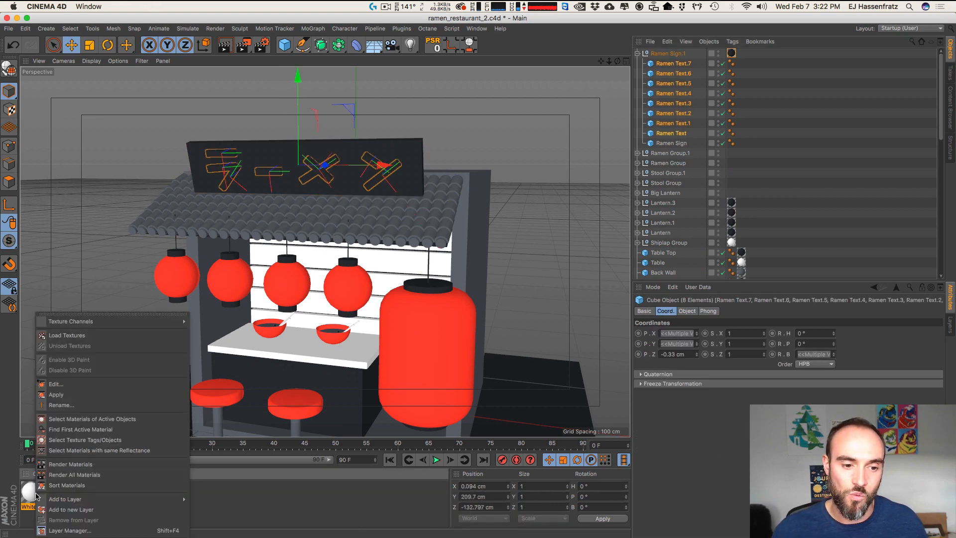
{"action": "left_click", "coordinate": [56, 394]}
Step: Check the lettering on the sign and collapse the Ramen Sign.1 and Tile Roof Group hierarchies
{"action": "key", "text": "3"}
{"action": "left_click_drag", "start_coordinate": [409, 193], "coordinate": [398, 217]}
{"action": "key", "text": "2"}
{"action": "key", "text": "1"}
{"action": "key", "text": "3"}
{"action": "key", "text": "2"}
{"action": "key", "text": "1"}
{"action": "key", "text": "3"}
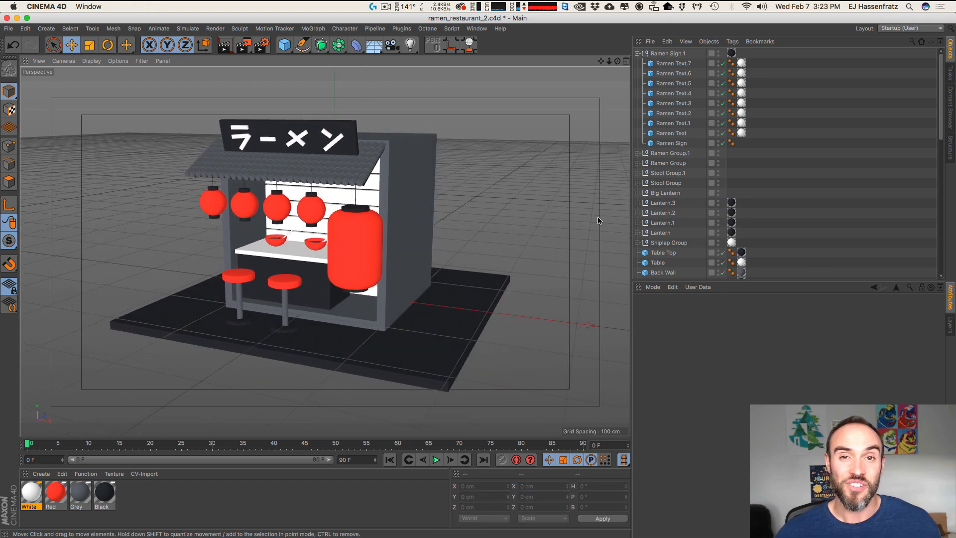
{"action": "left_click", "coordinate": [637, 53]}
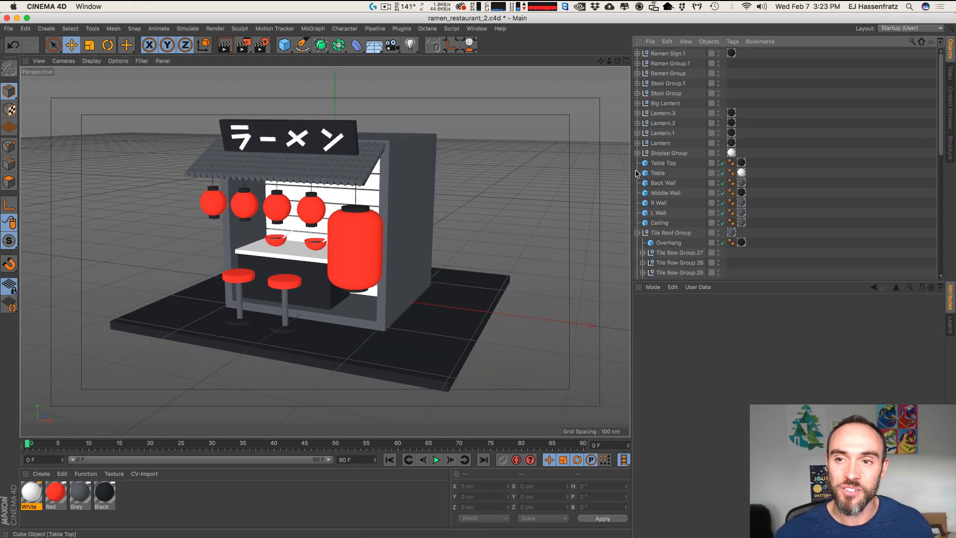
{"action": "left_click", "coordinate": [667, 233]}
{"action": "left_click", "coordinate": [637, 233]}
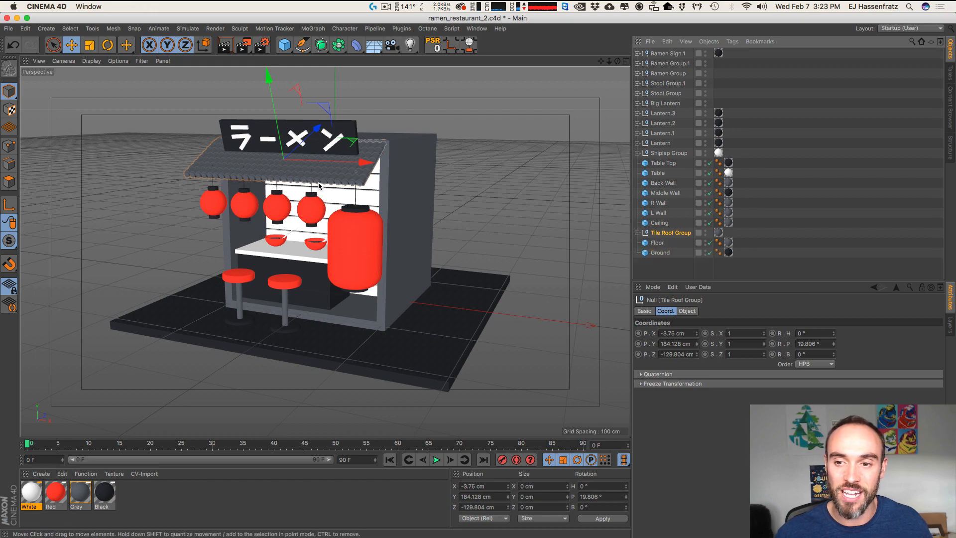
Step: Inspect the textured restaurant from an angled front view with nothing selected and render the current view
{"action": "scroll", "coordinate": [312, 199], "scroll_direction": "up", "scroll_amount": 2}
{"action": "key", "text": "3"}
{"action": "left_click_drag", "start_coordinate": [312, 203], "coordinate": [355, 249]}
{"action": "key", "text": "2"}
{"action": "key", "text": "1"}
{"action": "key", "text": "2"}
{"action": "key", "text": "3"}
{"action": "key", "text": "1"}
{"action": "key", "text": "3"}
{"action": "key", "text": "1"}
{"action": "key", "text": "3"}
{"action": "mouse_move", "coordinate": [356, 250]}
{"action": "left_mouse_down"}
{"action": "mouse_move", "coordinate": [359, 258]}
{"action": "mouse_move", "coordinate": [367, 247]}
{"action": "mouse_move", "coordinate": [357, 254]}
{"action": "left_mouse_up"}
{"action": "key", "text": "1"}
{"action": "key", "text": "2"}
{"action": "key", "text": "1"}
{"action": "key", "text": "3"}
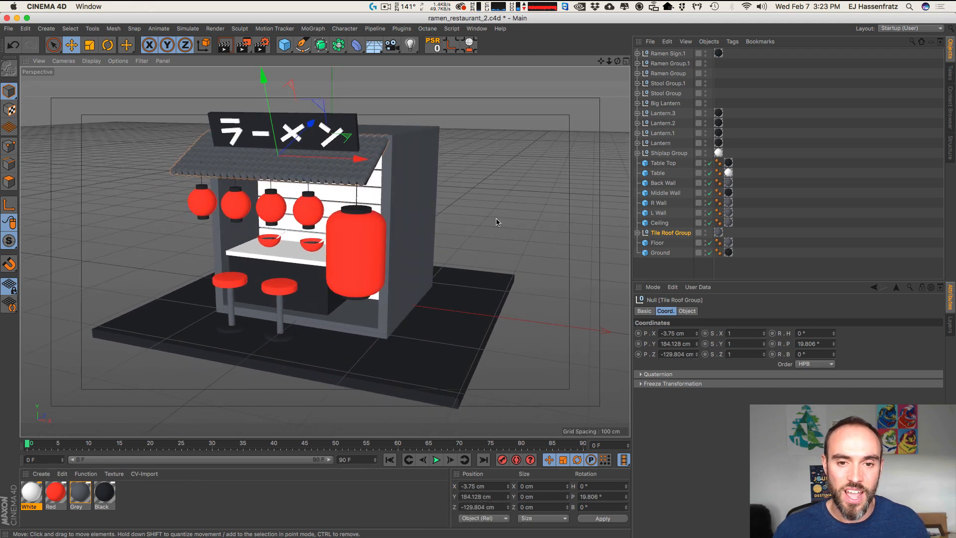
{"action": "left_click", "coordinate": [538, 236]}
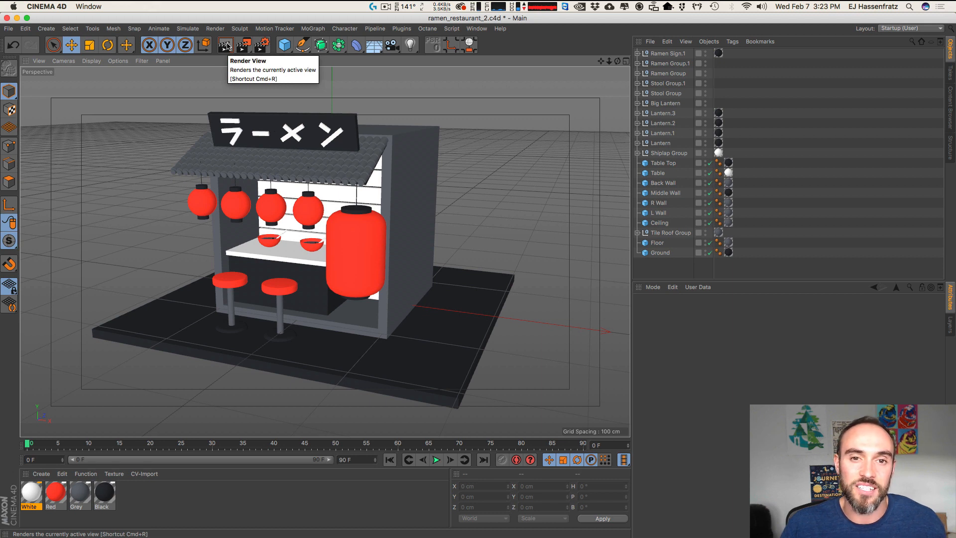
{"action": "left_click", "coordinate": [228, 47]}
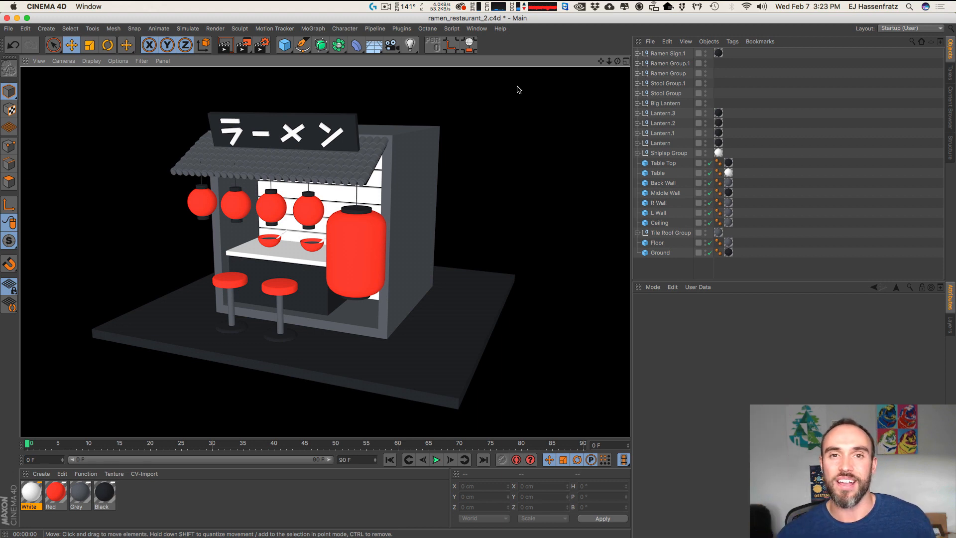
Step: Add a Background object and duplicate the Black material, naming the copy BKG
{"action": "left_click", "coordinate": [374, 46]}
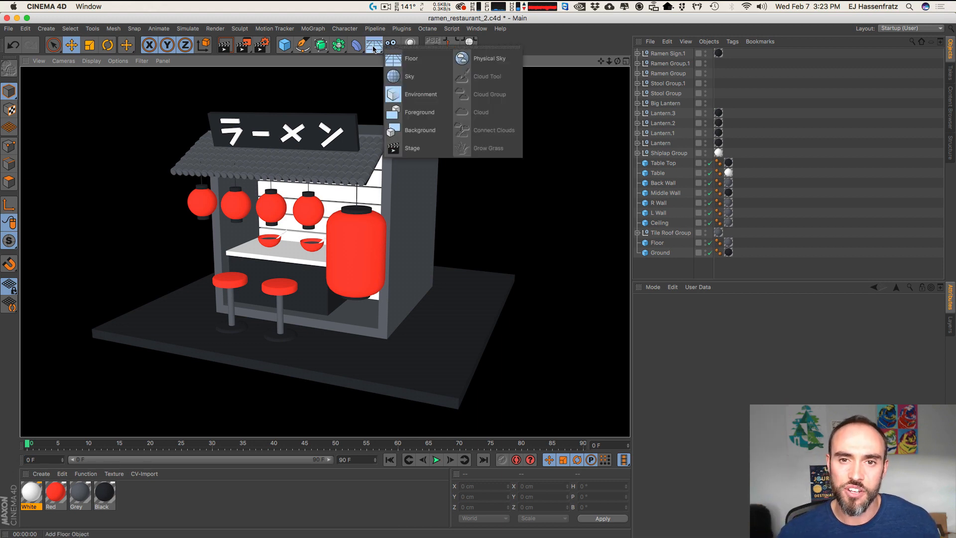
{"action": "left_click", "coordinate": [424, 128]}
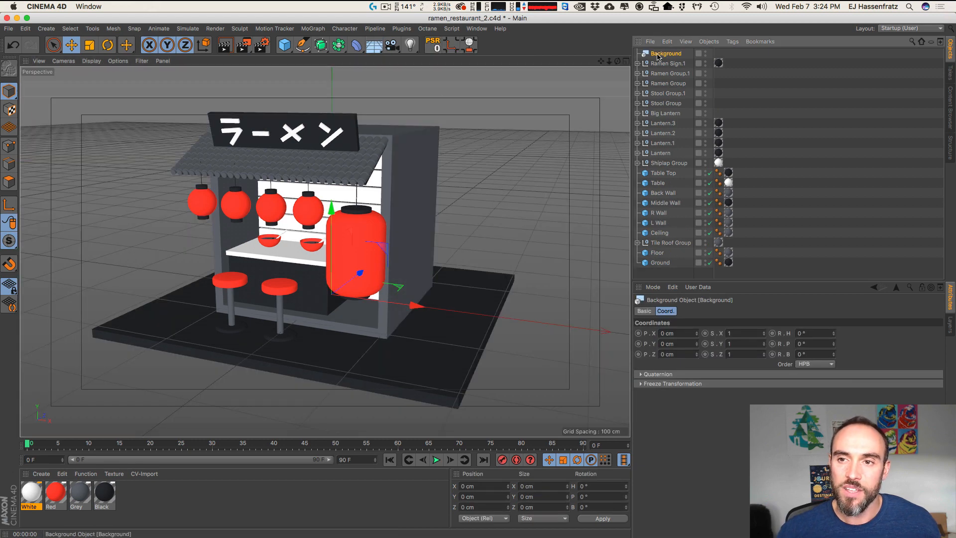
{"action": "left_click", "coordinate": [105, 494]}
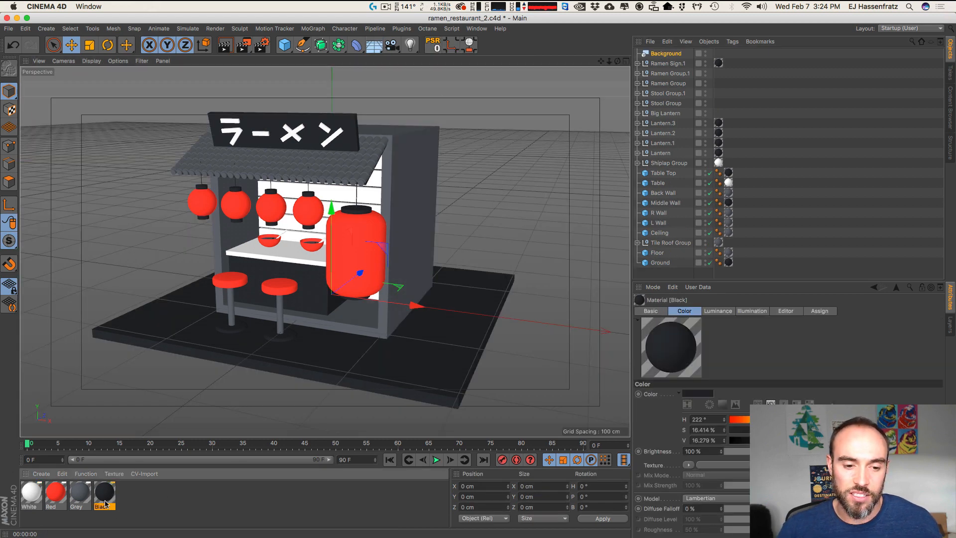
{"action": "left_click_drag", "start_coordinate": [107, 498], "coordinate": [144, 522], "text": "super"}
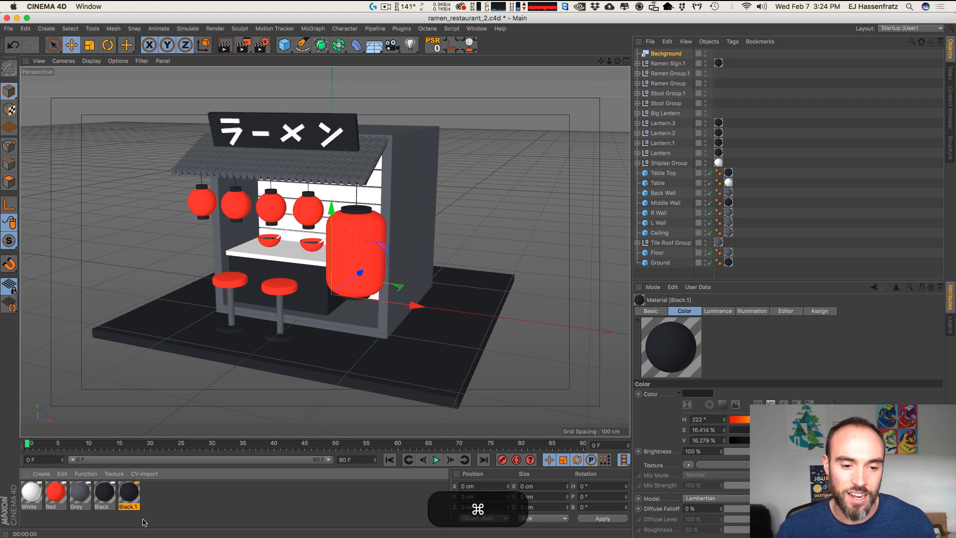
{"action": "double_click", "coordinate": [132, 500]}
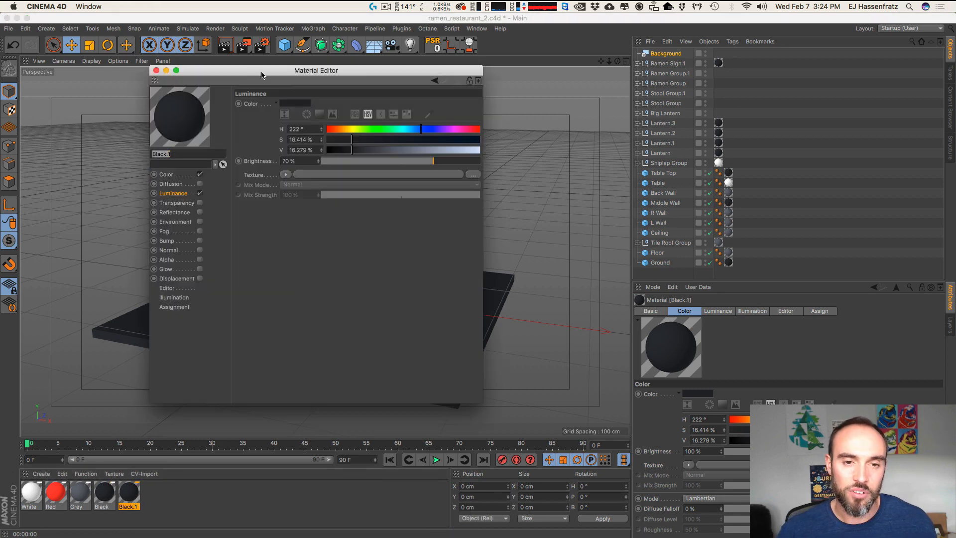
{"action": "left_click_drag", "start_coordinate": [263, 70], "coordinate": [633, 90]}
{"action": "type", "text": "BKG"}
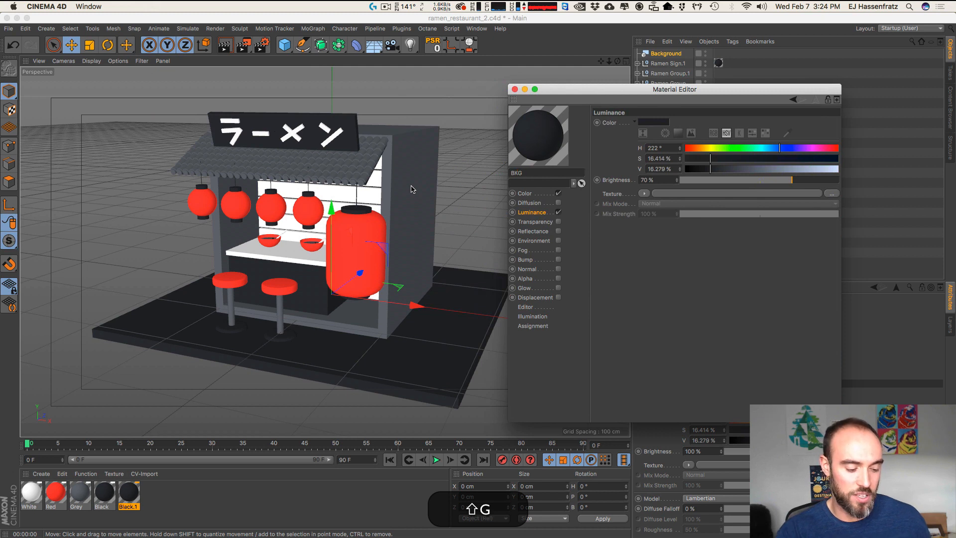
{"action": "key", "text": "Return"}
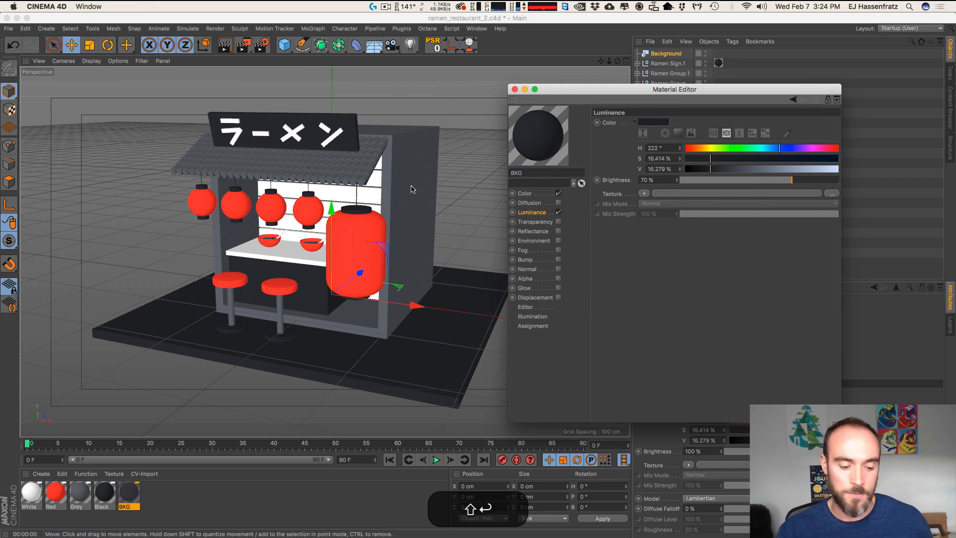
Step: Turn off the BKG material's Color channel, leaving only Luminance enabled, and apply the material to the Background object
{"action": "left_click", "coordinate": [558, 193]}
{"action": "left_click", "coordinate": [558, 212]}
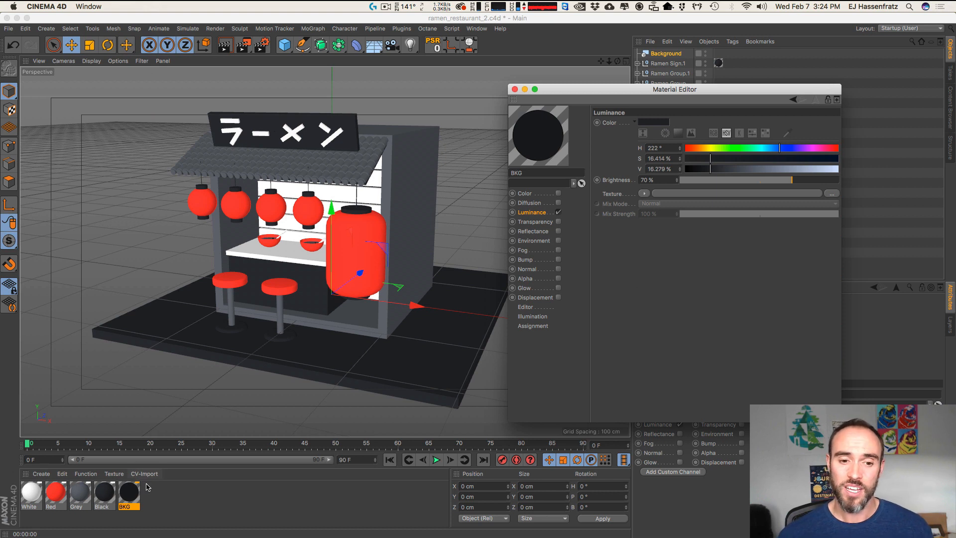
{"action": "left_click_drag", "start_coordinate": [134, 490], "coordinate": [670, 54]}
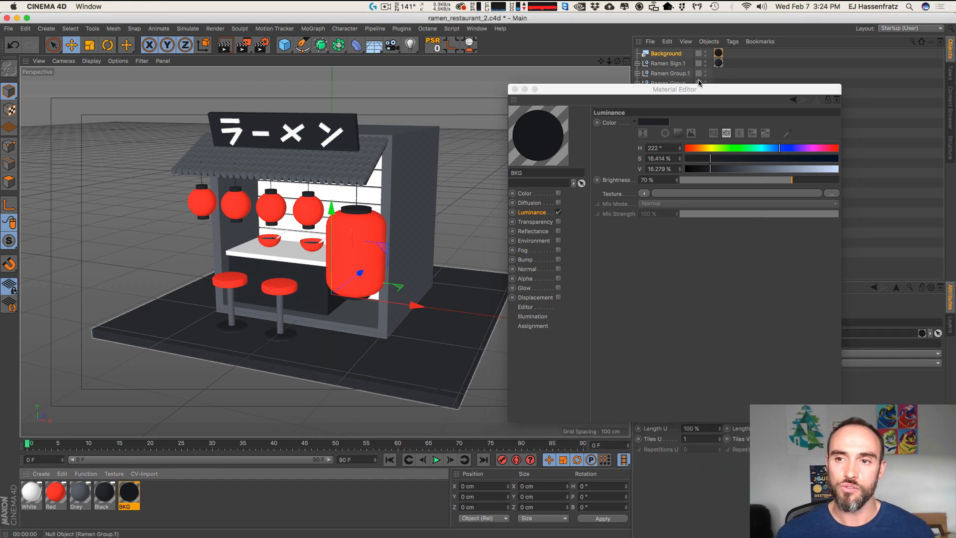
Step: Render the current view and turn on an Interactive Render Region
{"action": "left_click_drag", "start_coordinate": [701, 91], "coordinate": [714, 98]}
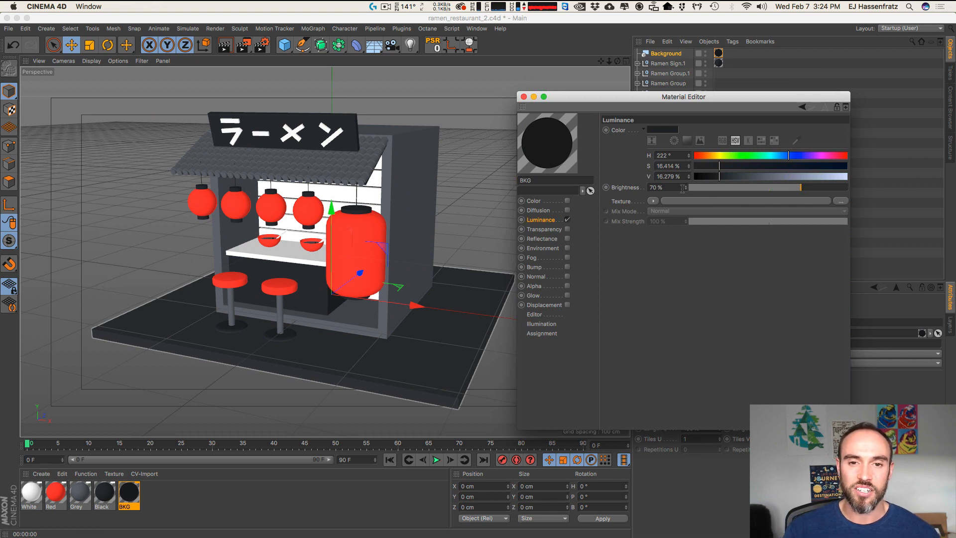
{"action": "left_click", "coordinate": [225, 45]}
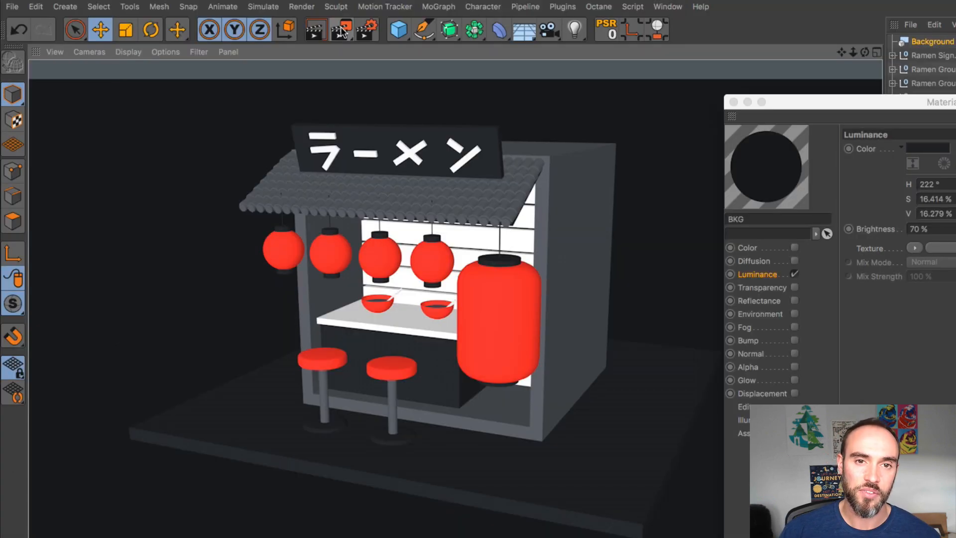
{"action": "left_click", "coordinate": [341, 32]}
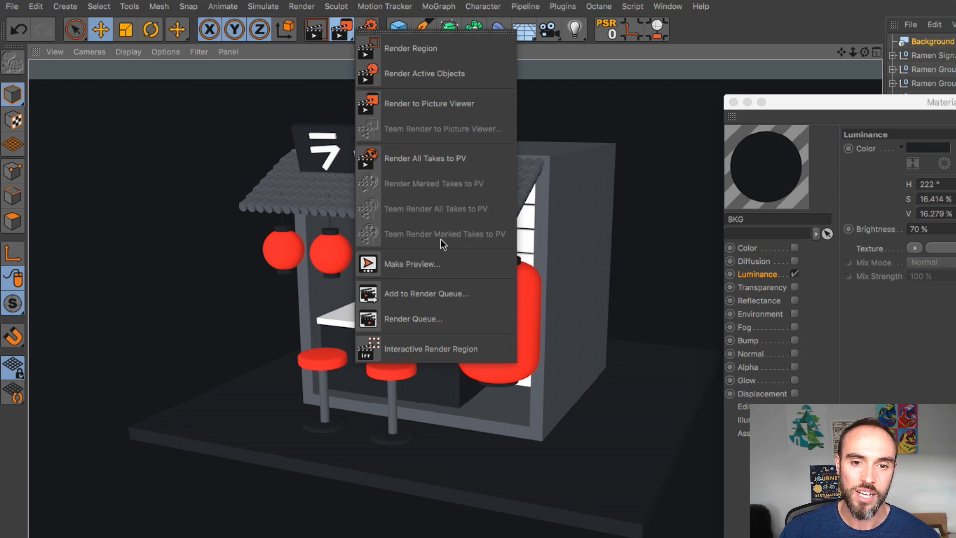
{"action": "left_click", "coordinate": [495, 348]}
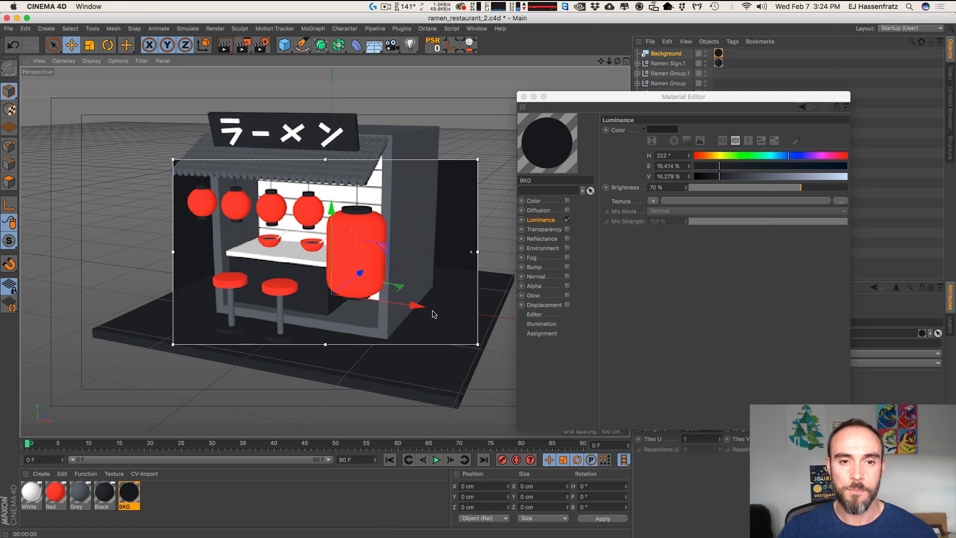
Step: Enlarge the interactive render region around the whole restaurant and most of its ground, moving the Material Editor out of the way
{"action": "left_click_drag", "start_coordinate": [173, 160], "coordinate": [125, 104]}
{"action": "left_click_drag", "start_coordinate": [477, 344], "coordinate": [509, 407]}
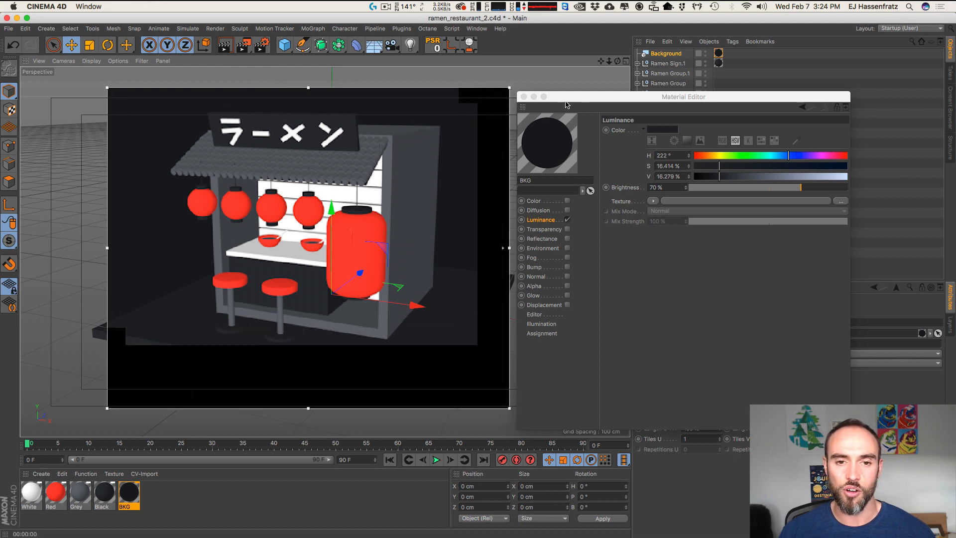
{"action": "left_click_drag", "start_coordinate": [577, 103], "coordinate": [660, 101]}
{"action": "left_click_drag", "start_coordinate": [308, 87], "coordinate": [309, 82]}
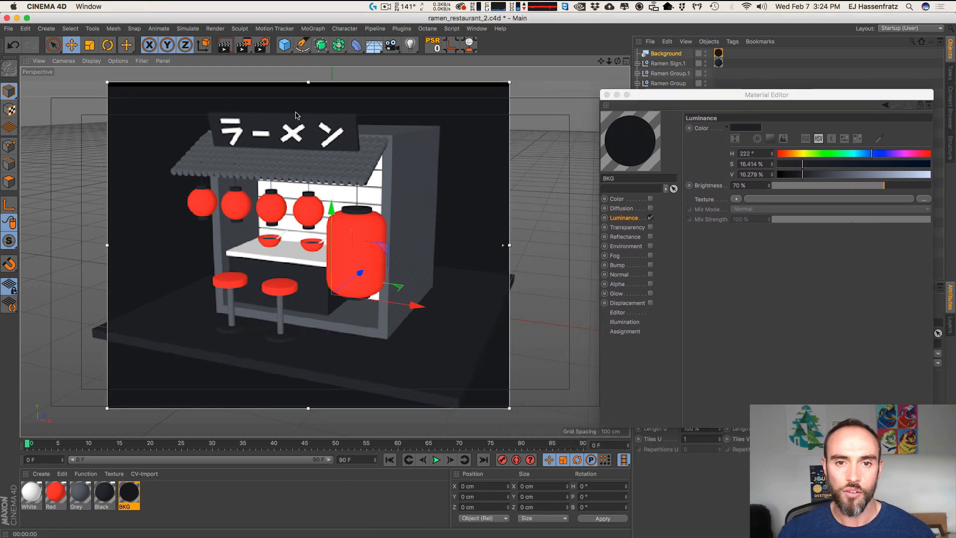
{"action": "left_click_drag", "start_coordinate": [312, 408], "coordinate": [320, 417]}
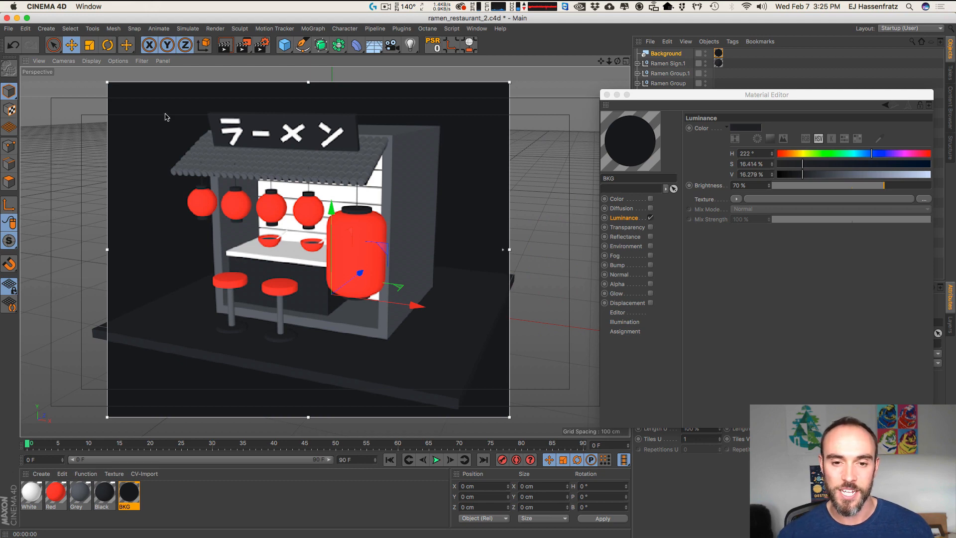
{"action": "left_click_drag", "start_coordinate": [107, 83], "coordinate": [98, 80]}
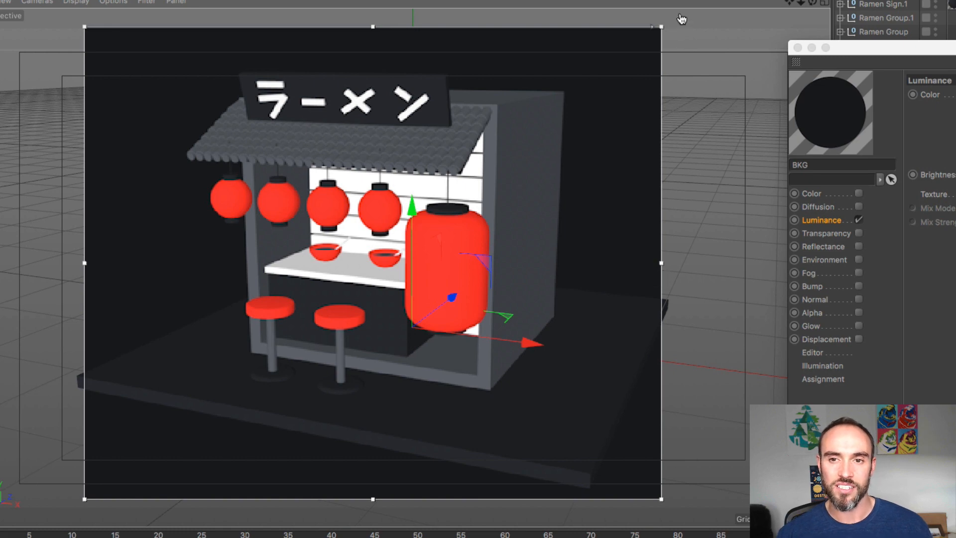
{"action": "left_click_drag", "start_coordinate": [682, 19], "coordinate": [699, 12]}
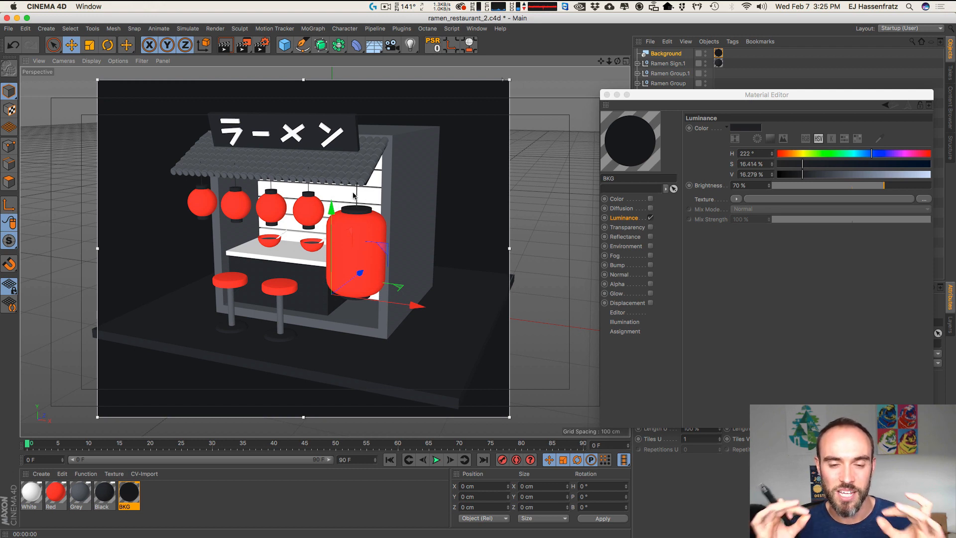
Step: Lighten the BKG material's Luminance color to pale blue with saturation 19%, value 92% and brightness 100%, then close the Material Editor
{"action": "left_click", "coordinate": [658, 54]}
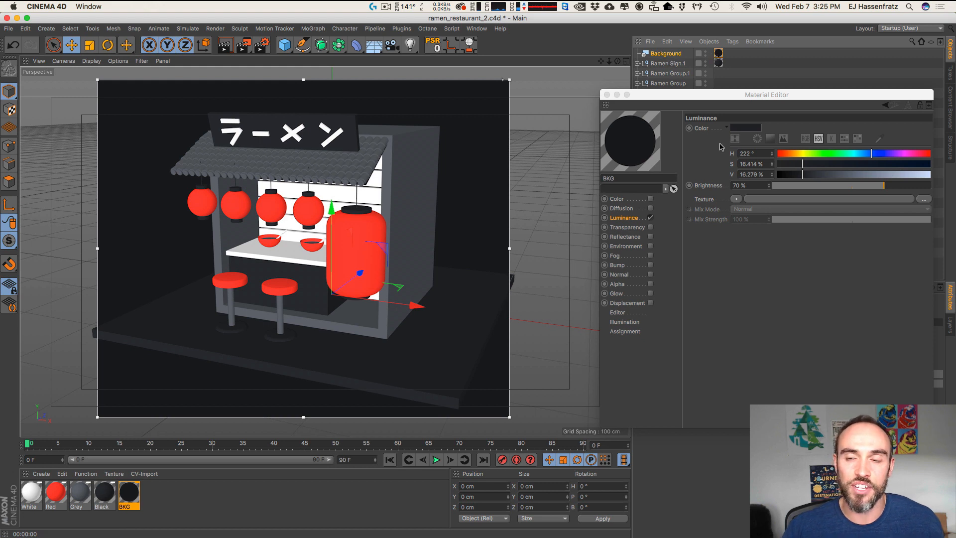
{"action": "left_click_drag", "start_coordinate": [858, 176], "coordinate": [946, 191]}
{"action": "left_click", "coordinate": [918, 174]}
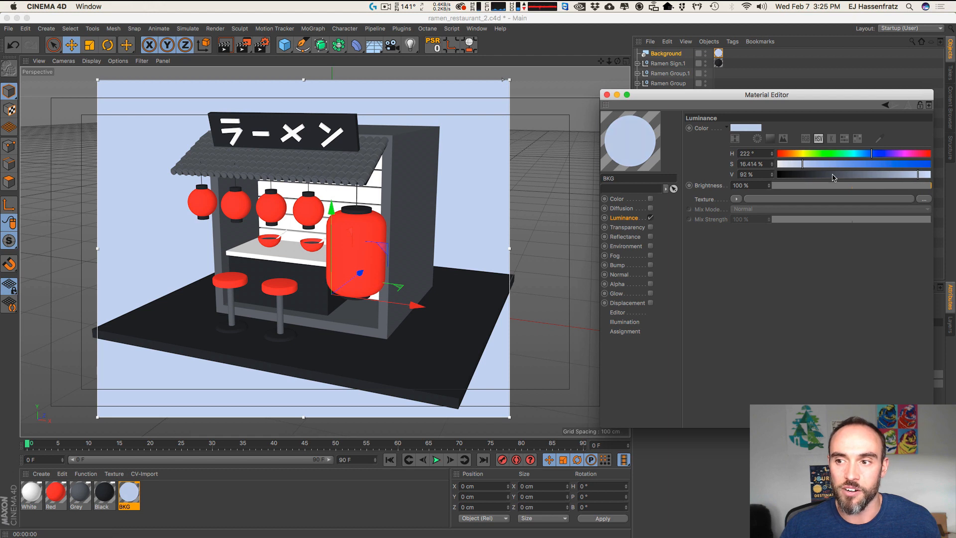
{"action": "left_click", "coordinate": [814, 163]}
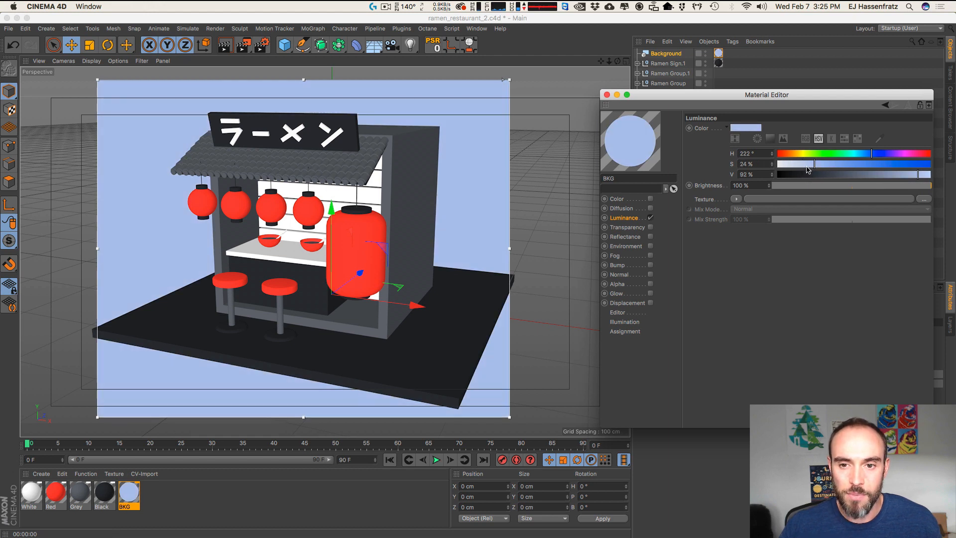
{"action": "left_click", "coordinate": [807, 165]}
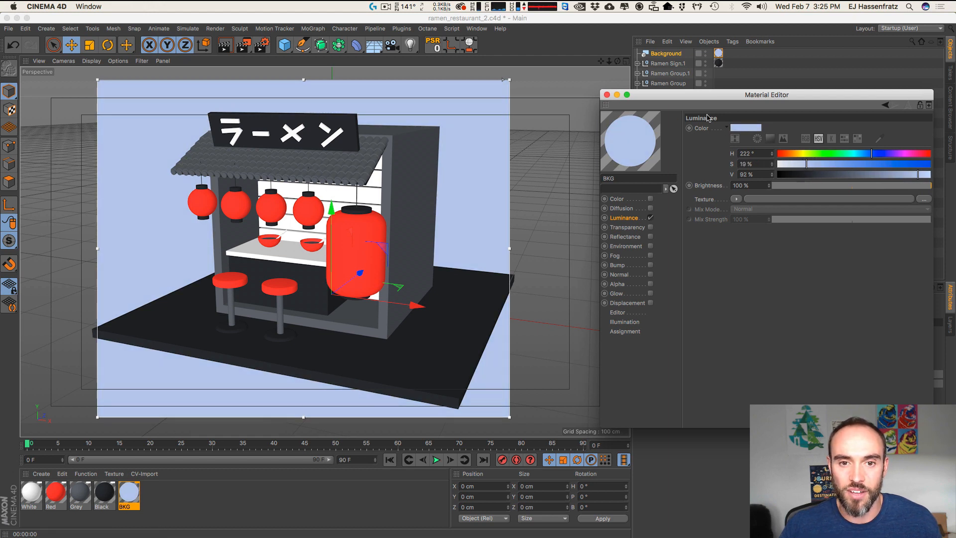
{"action": "left_click", "coordinate": [607, 94]}
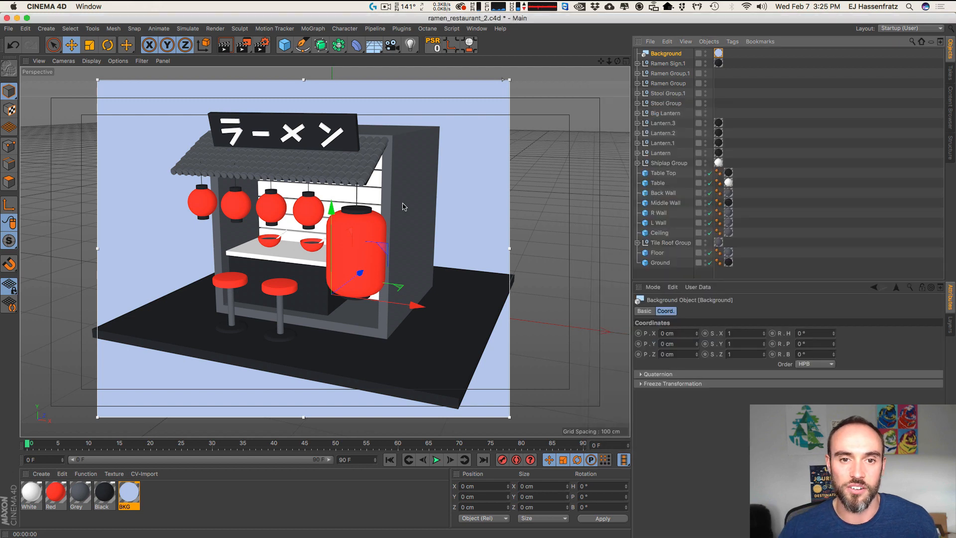
Step: Examine the restaurant against the pale blue background from several angles, ending with the whole ground slab in frame
{"action": "key", "text": "2"}
{"action": "left_click_drag", "start_coordinate": [336, 226], "coordinate": [319, 241]}
{"action": "key", "text": "3"}
{"action": "key", "text": "1"}
{"action": "left_click_drag", "start_coordinate": [406, 224], "coordinate": [356, 229]}
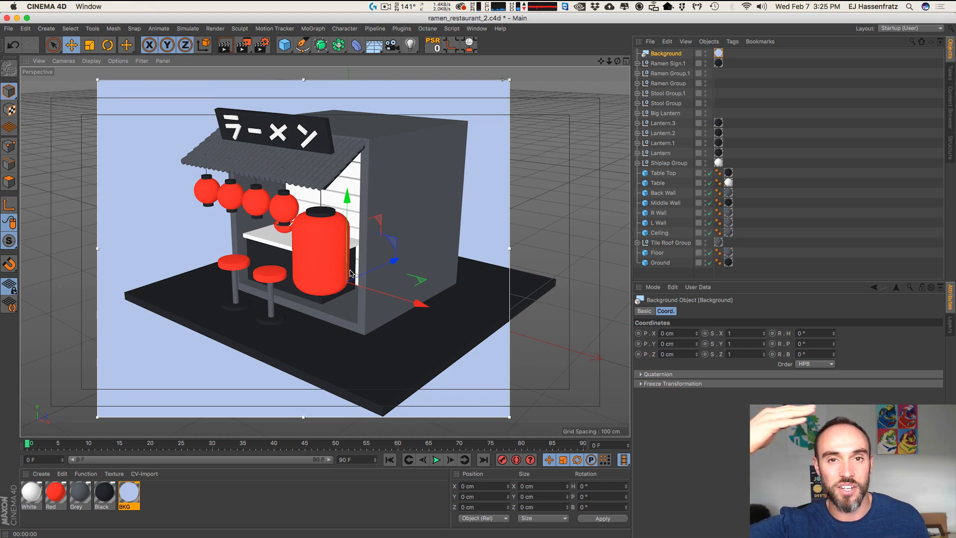
{"action": "key", "text": "3"}
{"action": "left_click_drag", "start_coordinate": [277, 215], "coordinate": [362, 245]}
{"action": "key", "text": "3"}
{"action": "key", "text": "1"}
{"action": "key", "text": "2"}
Step: Enlarge the interactive render region to cover nearly the whole render frame and deselect the Background object
{"action": "left_click_drag", "start_coordinate": [97, 80], "coordinate": [66, 77]}
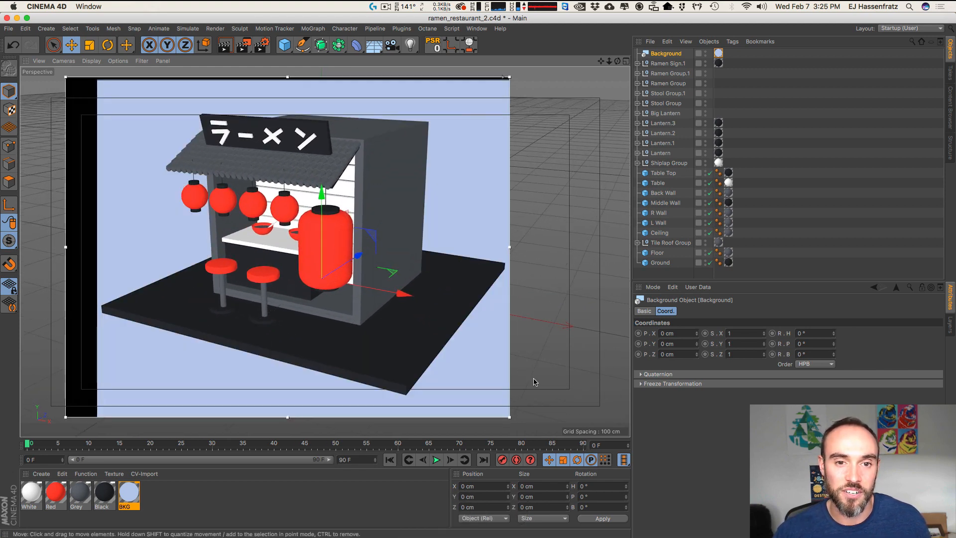
{"action": "left_click_drag", "start_coordinate": [509, 417], "coordinate": [303, 414]}
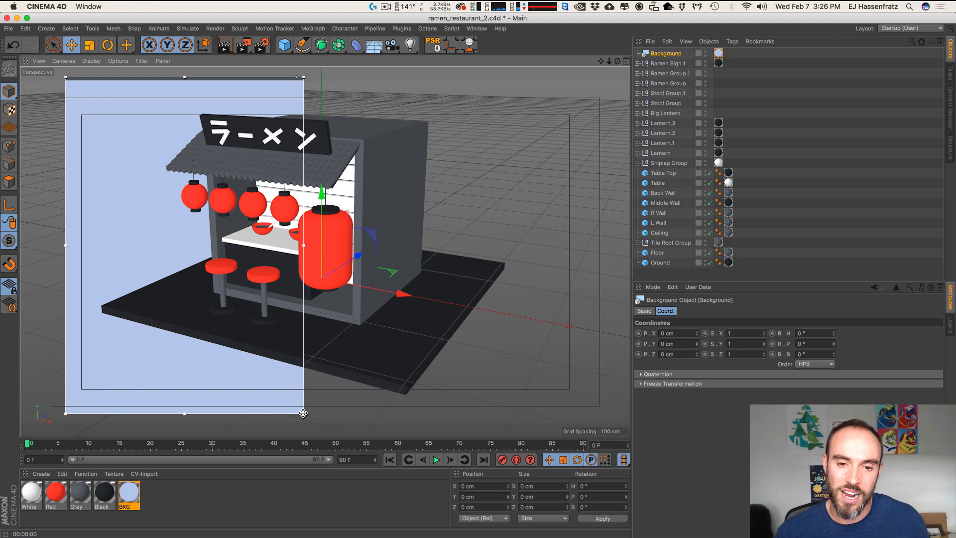
{"action": "left_click_drag", "start_coordinate": [303, 413], "coordinate": [569, 420]}
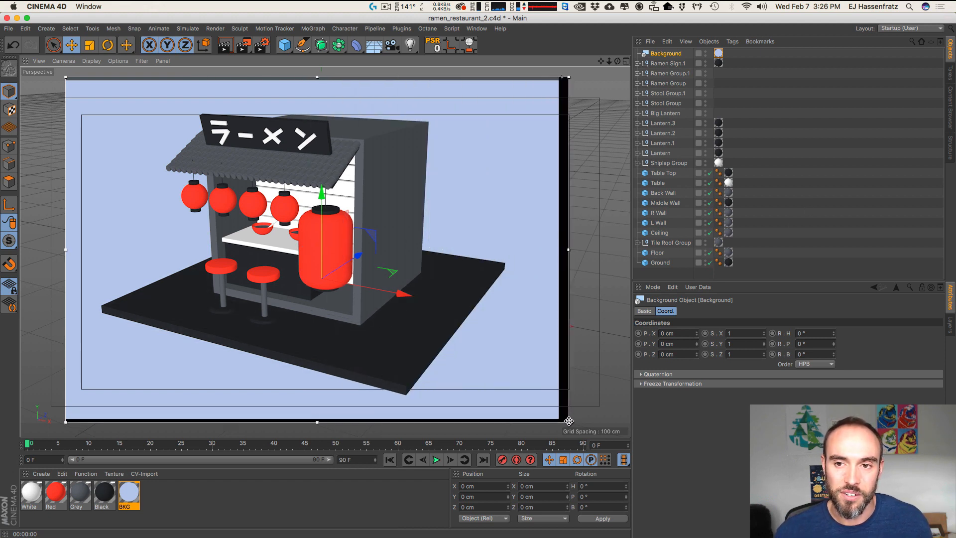
{"action": "left_click", "coordinate": [783, 225]}
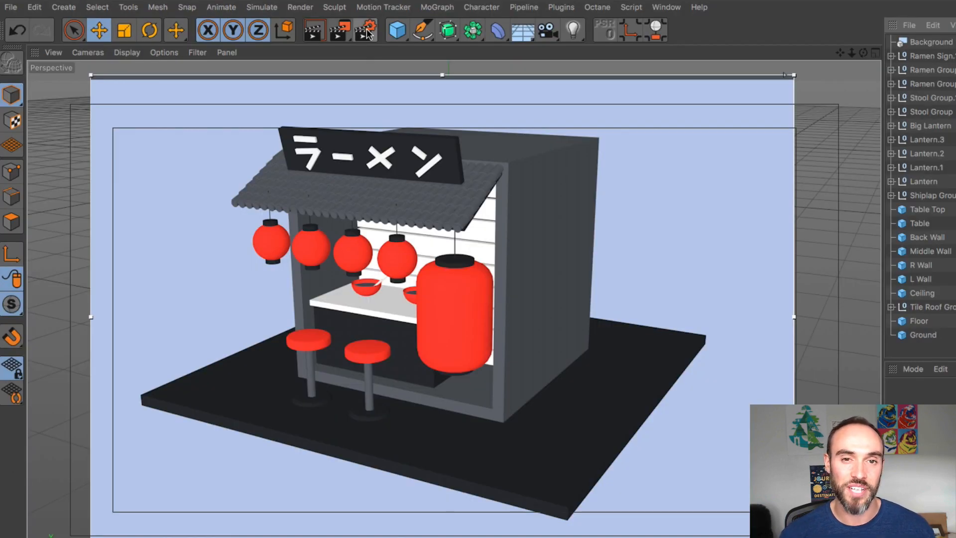
Step: Add the Ambient Occlusion effect in the Render Settings, keeping the restaurant unobstructed by the settings window
{"action": "left_click", "coordinate": [362, 31]}
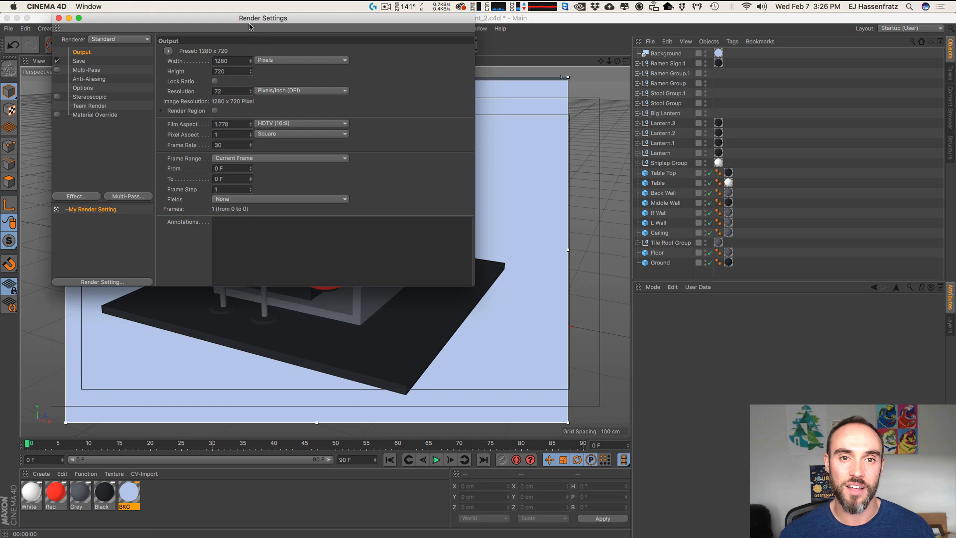
{"action": "left_click_drag", "start_coordinate": [250, 26], "coordinate": [705, 116]}
{"action": "left_click_drag", "start_coordinate": [509, 374], "coordinate": [559, 404]}
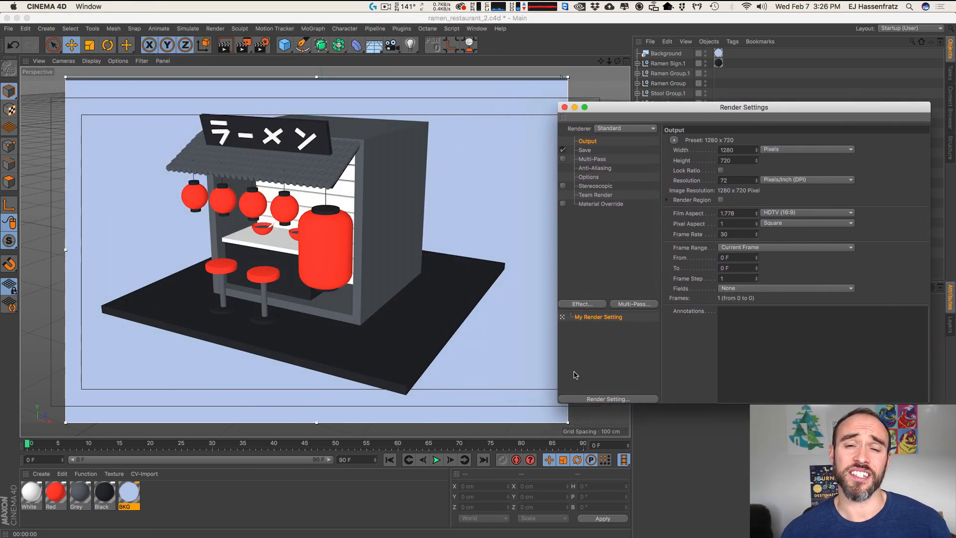
{"action": "left_click_drag", "start_coordinate": [717, 109], "coordinate": [661, 115]}
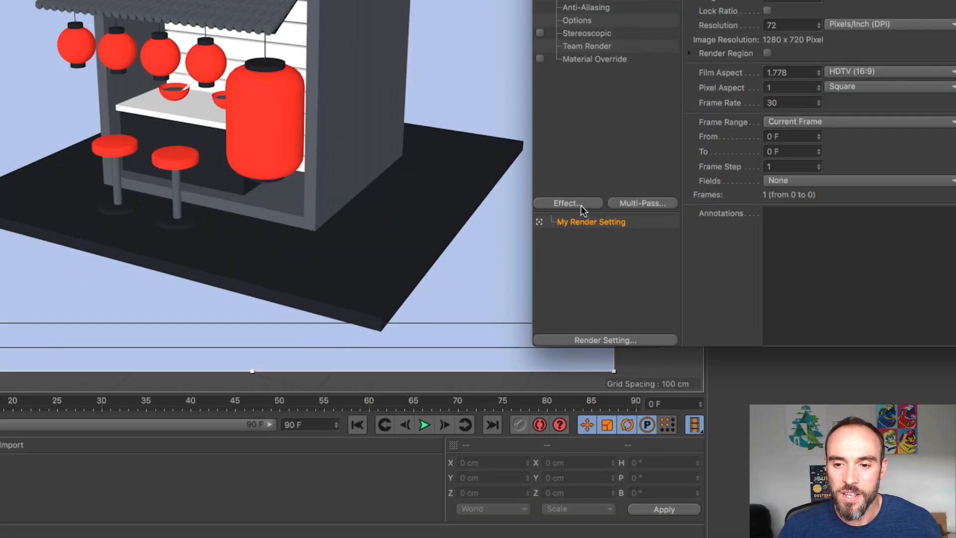
{"action": "left_click", "coordinate": [545, 307]}
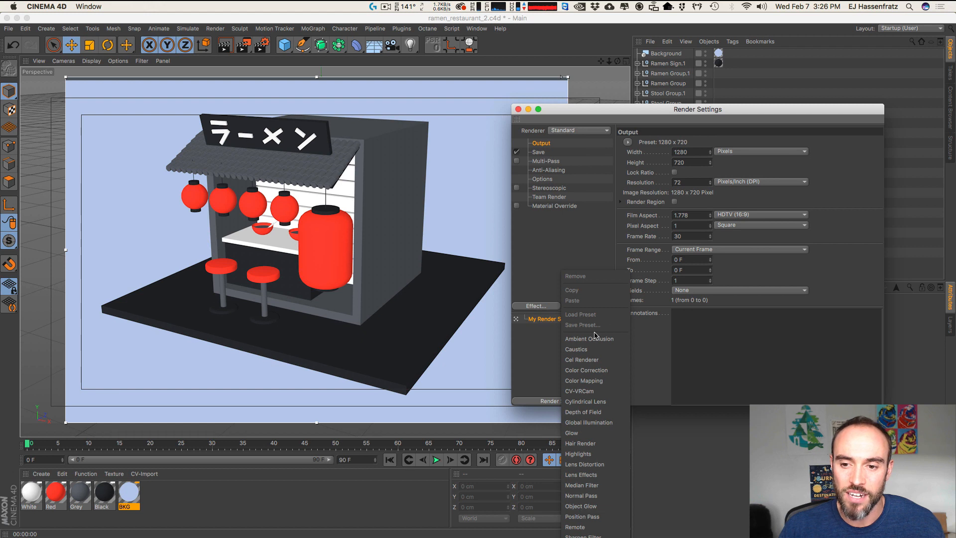
{"action": "left_click", "coordinate": [595, 340]}
Step: Render the view and inspect the ambient occlusion shading up close on the roof tiles and lanterns, then close the Render Settings
{"action": "key", "text": "super+r"}
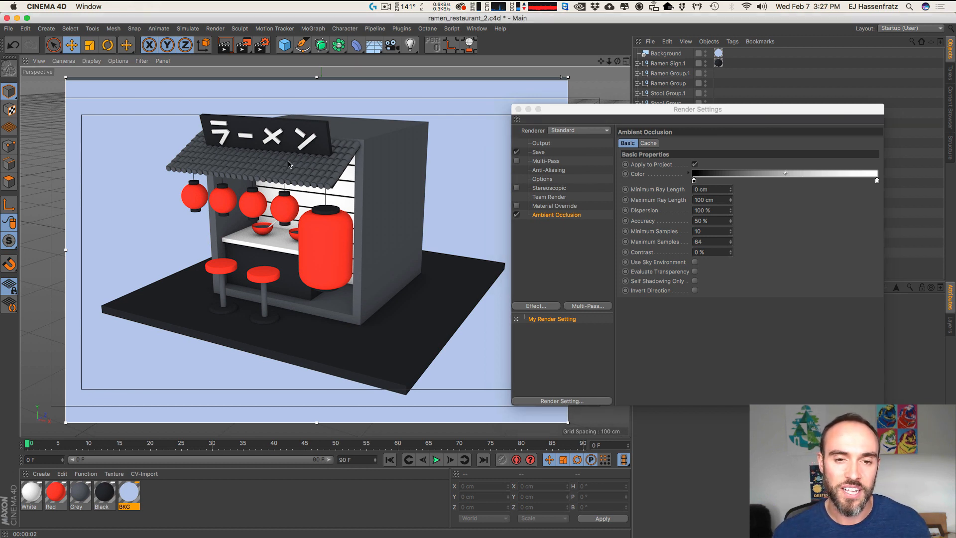
{"action": "scroll", "coordinate": [377, 165], "scroll_direction": "up", "scroll_amount": 6}
{"action": "key", "text": "super+r"}
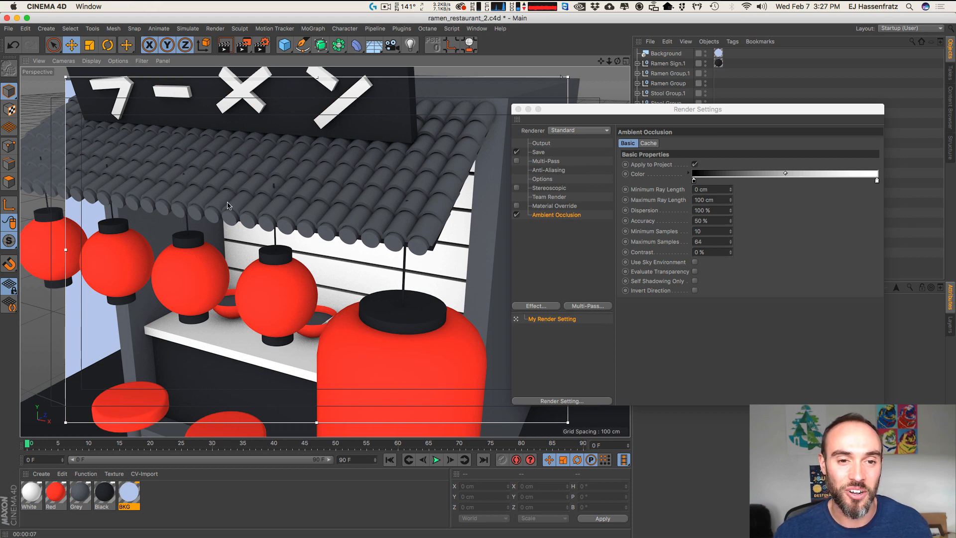
{"action": "scroll", "coordinate": [327, 198], "scroll_direction": "down", "scroll_amount": 4}
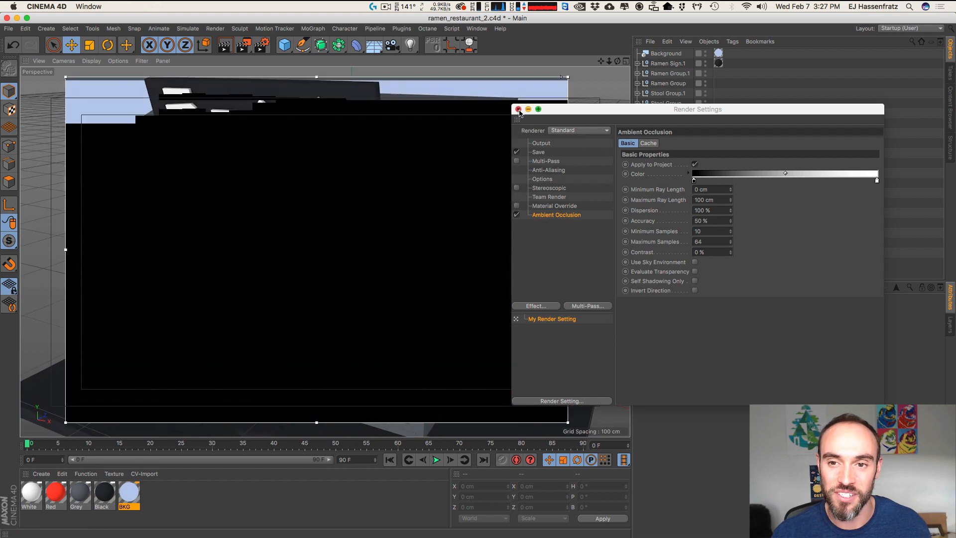
{"action": "left_click", "coordinate": [518, 109]}
Step: Lower the Big Lantern and the four small lanterns slightly as one selection, then deselect them
{"action": "left_click", "coordinate": [660, 63]}
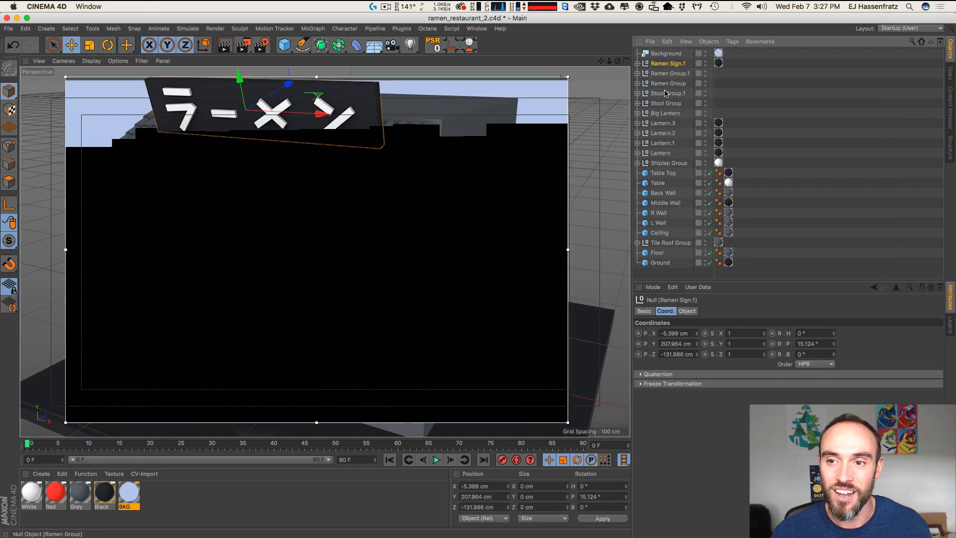
{"action": "left_click", "coordinate": [667, 125]}
{"action": "left_click", "coordinate": [665, 114]}
{"action": "left_click", "coordinate": [660, 153], "text": "shift"}
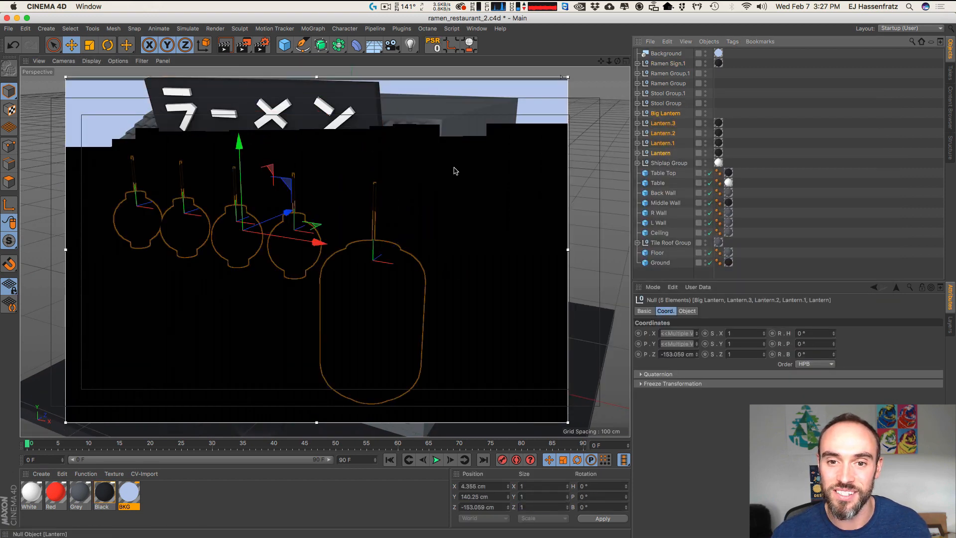
{"action": "left_click_drag", "start_coordinate": [240, 151], "coordinate": [240, 156]}
{"action": "left_click", "coordinate": [777, 271]}
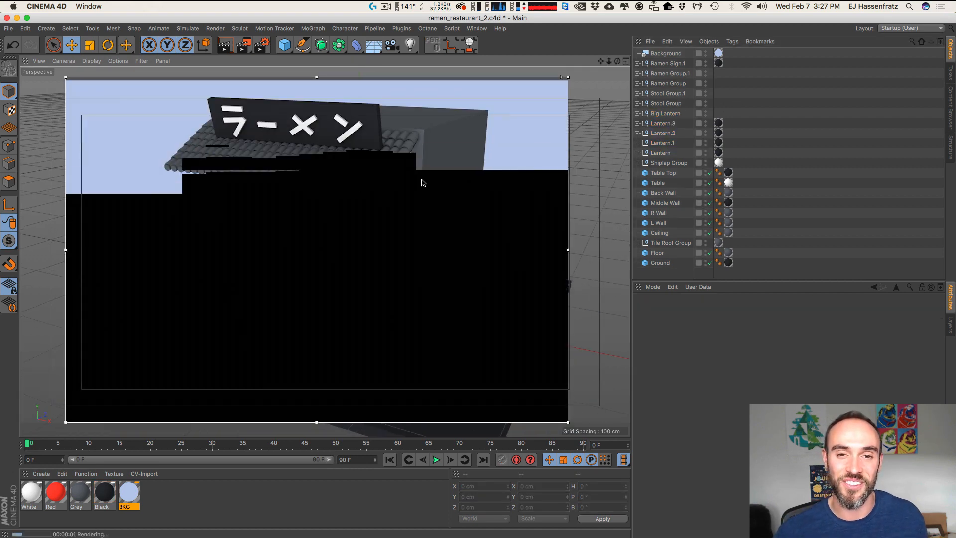
Step: Render the restaurant from a three-quarter view with the entire ground in frame to check the ambient occlusion
{"action": "scroll", "coordinate": [379, 173], "scroll_direction": "down", "scroll_amount": 1}
{"action": "left_click_drag", "start_coordinate": [379, 173], "coordinate": [348, 187], "text": "alt"}
{"action": "mouse_move", "coordinate": [381, 219]}
{"action": "left_mouse_down", "text": "alt"}
{"action": "mouse_move", "coordinate": [377, 237]}
{"action": "mouse_move", "coordinate": [393, 222]}
{"action": "left_mouse_up", "text": "alt"}
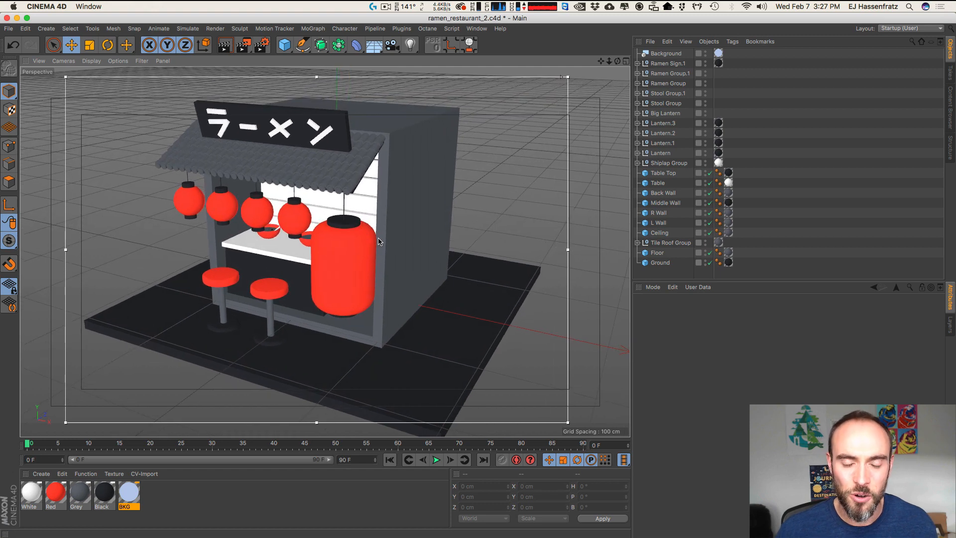
{"action": "key", "text": "ctrl+r"}
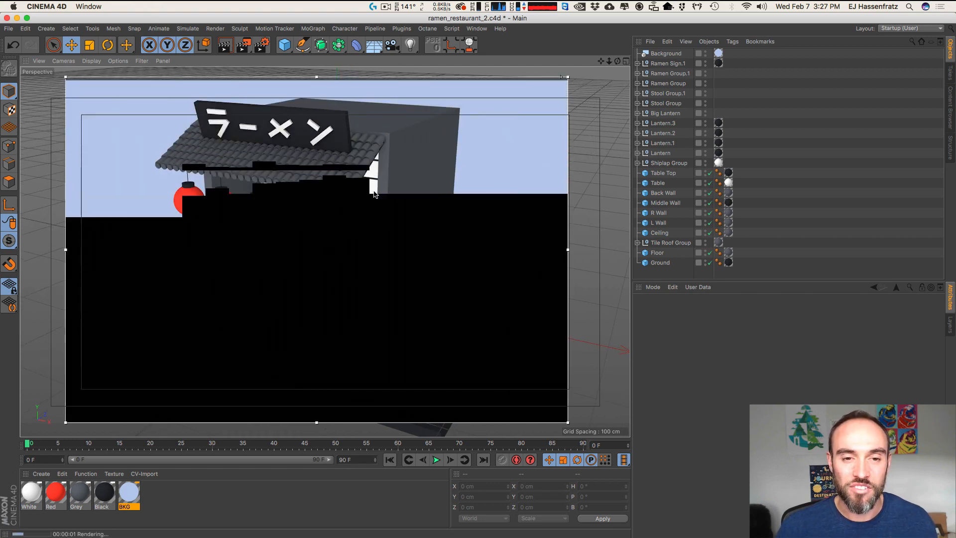
{"action": "scroll", "coordinate": [409, 185], "scroll_direction": "down", "scroll_amount": 1}
{"action": "middle_click_drag", "start_coordinate": [407, 187], "coordinate": [391, 187], "text": "alt"}
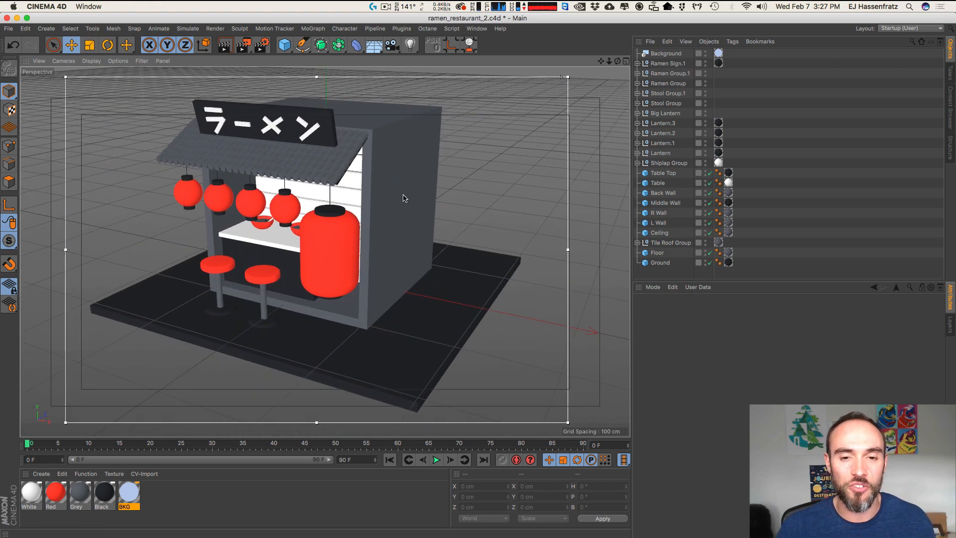
{"action": "scroll", "coordinate": [403, 195], "scroll_direction": "down", "scroll_amount": 1}
{"action": "key", "text": "super+r"}
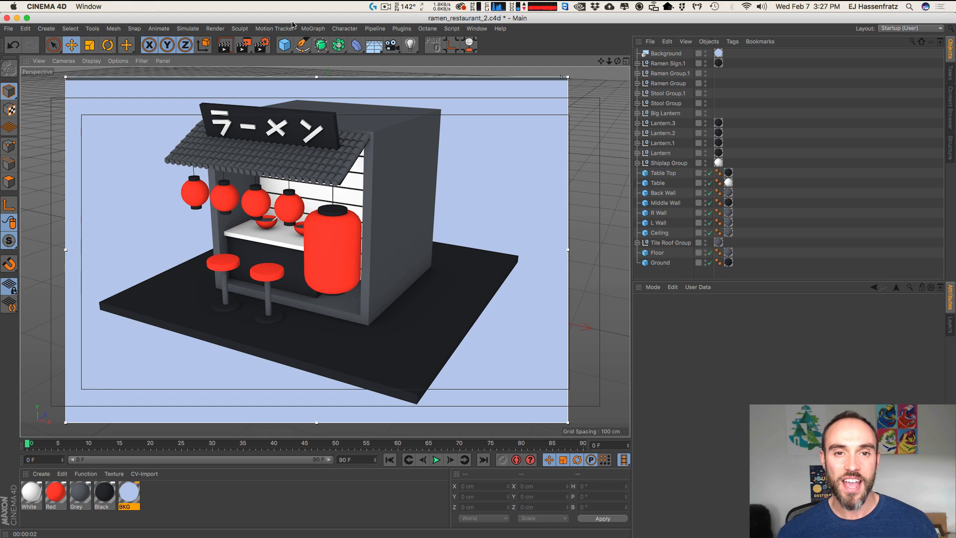
Step: Open the Save options in the Render Settings
{"action": "left_click", "coordinate": [262, 45]}
{"action": "left_click", "coordinate": [540, 153]}
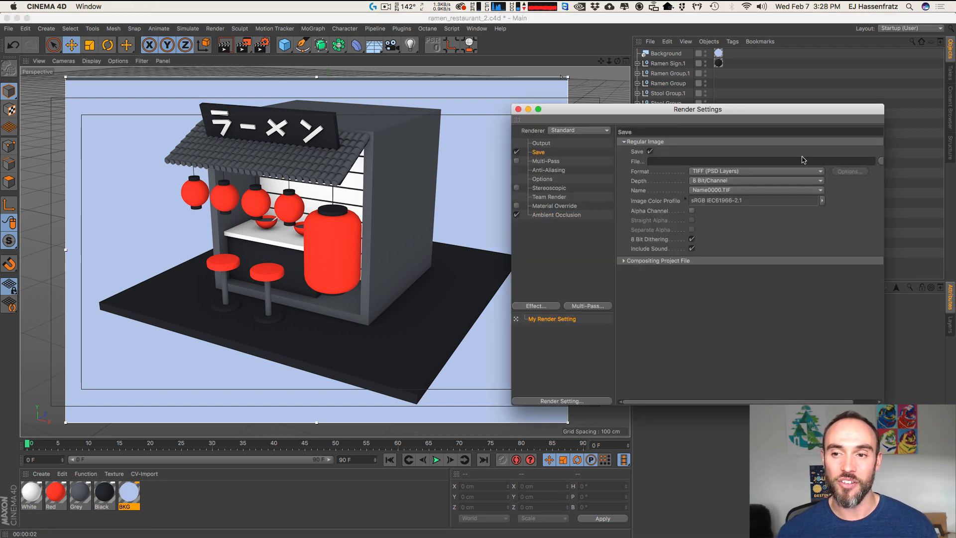